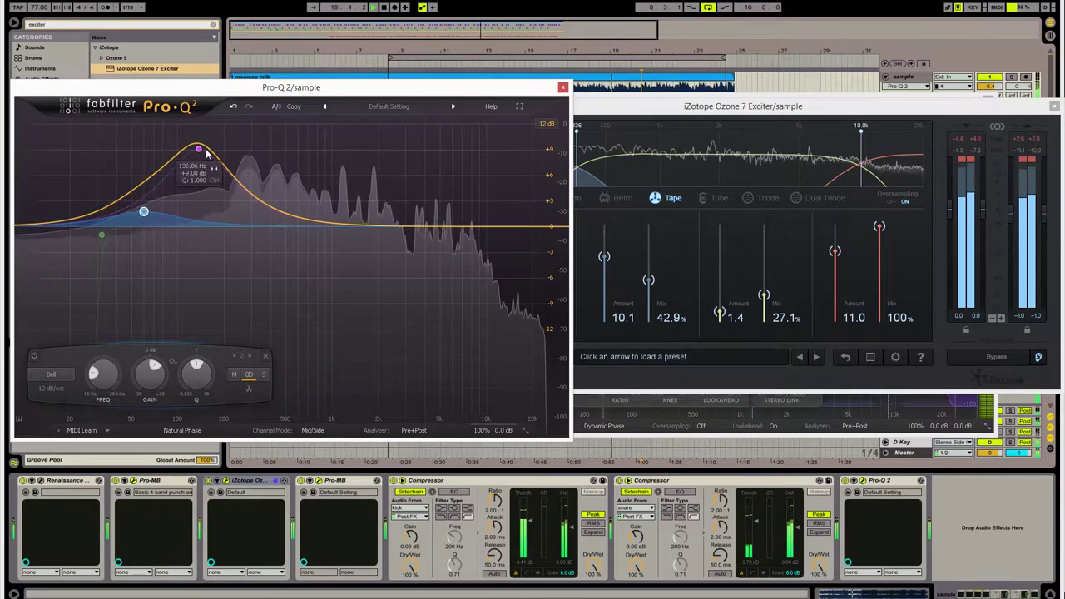
- Set the Q of the 136.86 Hz bell band in Pro-Q 2 to about 1.169 and close the equalizer
left_click(198, 148)
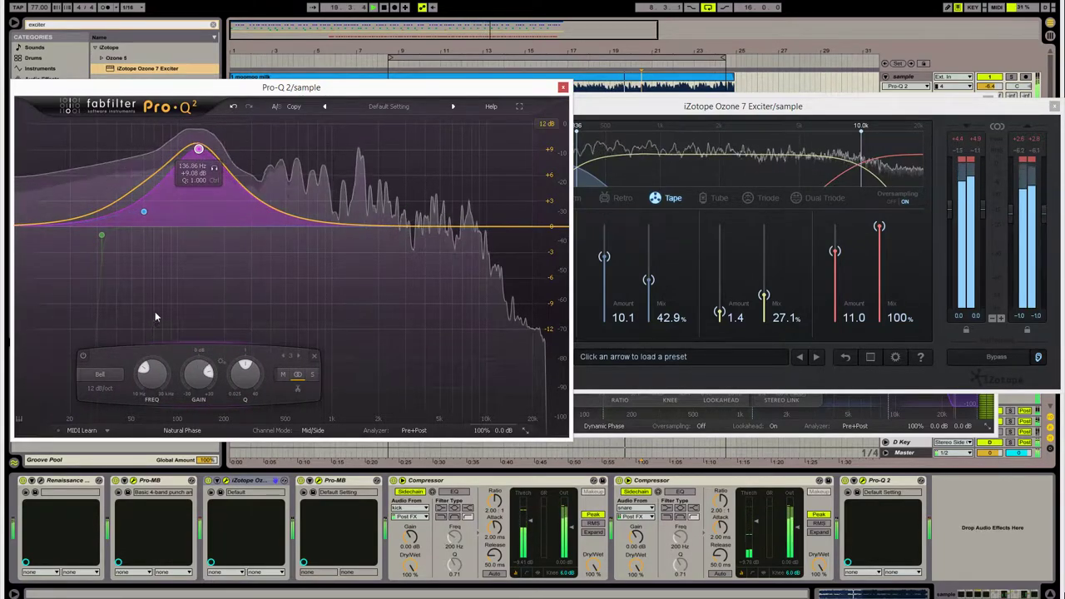
left_click_drag(244, 377, 223, 373)
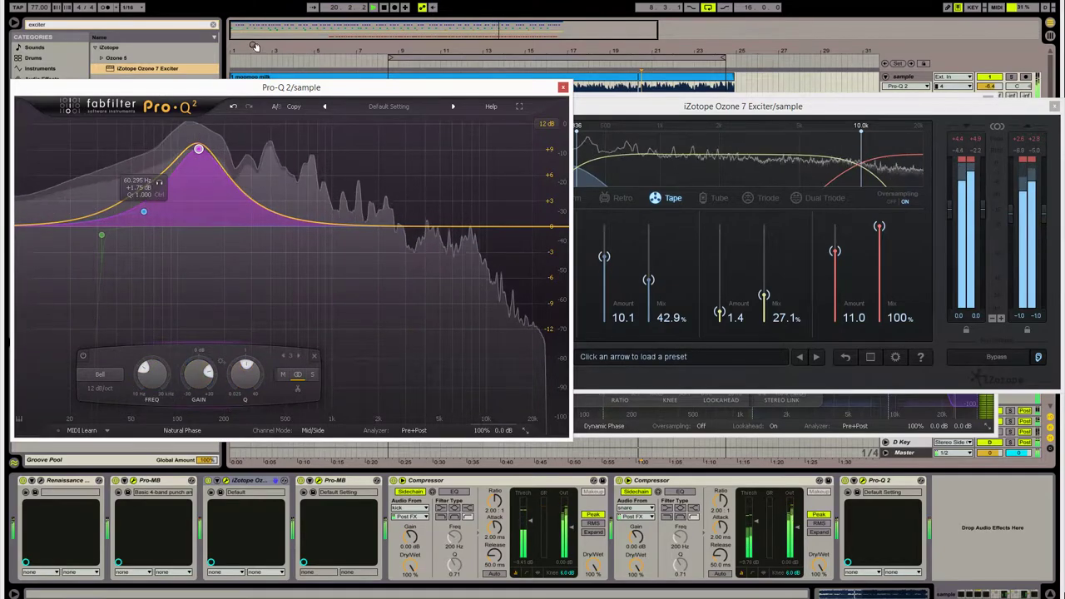
left_click(562, 87)
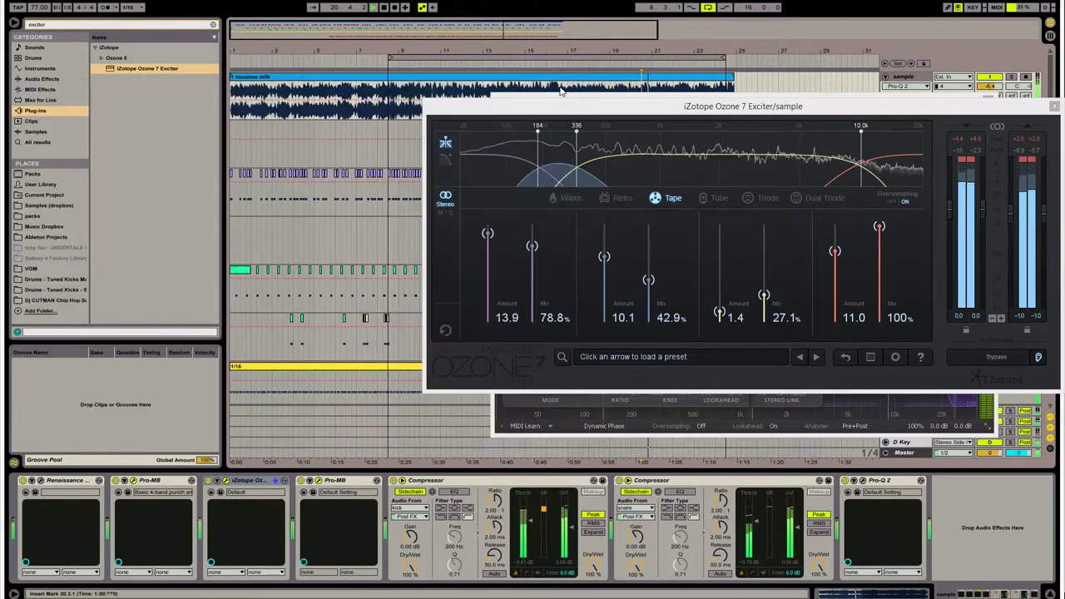
- Find the plug-in with the search term "maxx" and insert MaxxBass Stereo on the sample track between the second Pro-MB and the first Compressor
left_click(146, 28)
type("maxi")
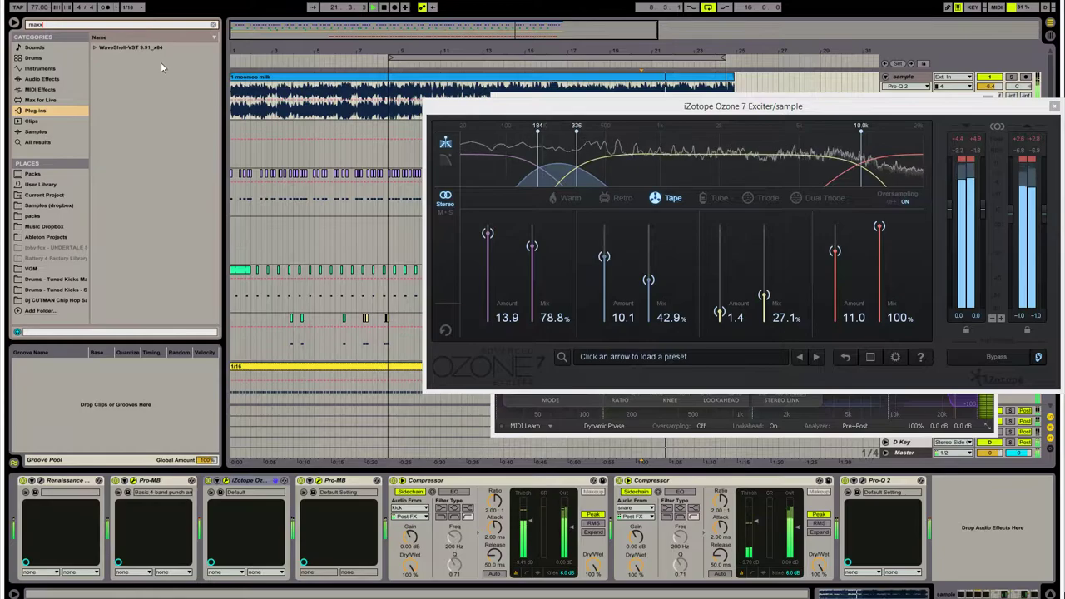
left_click(119, 48)
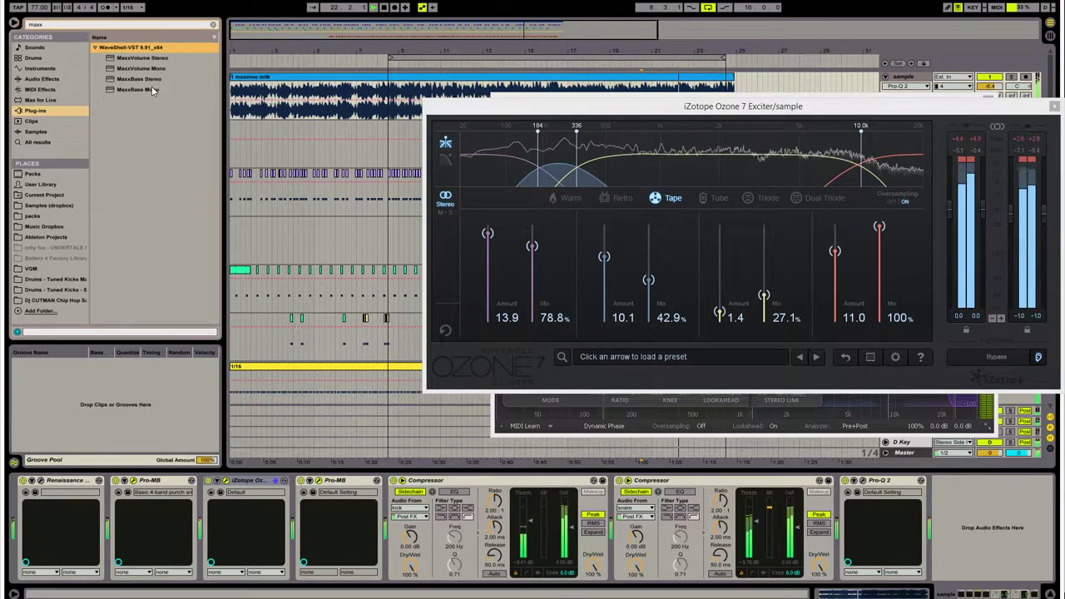
left_click_drag(148, 81, 849, 596)
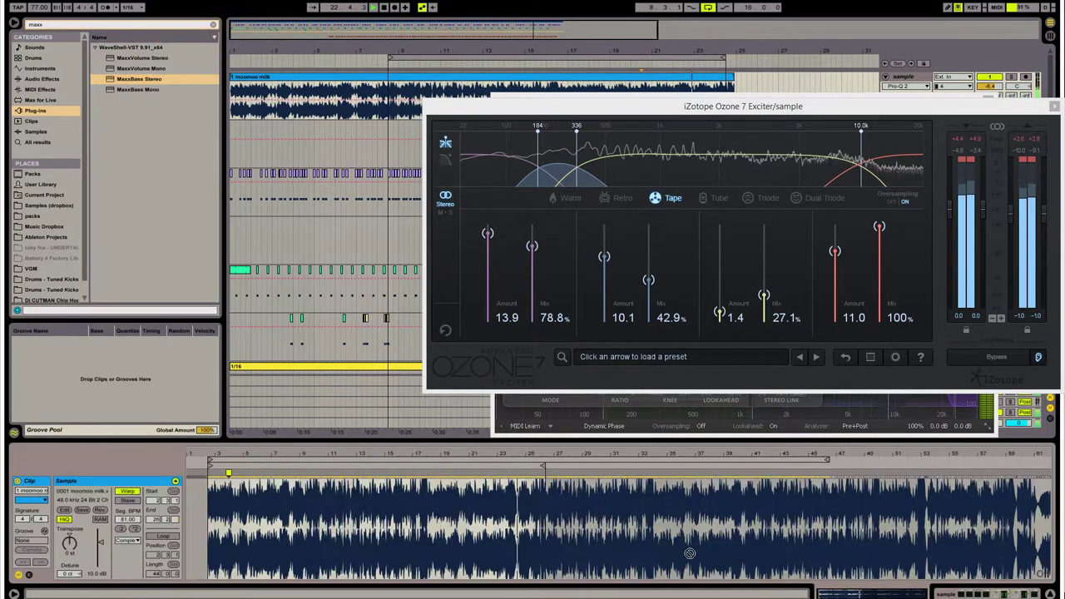
left_click_drag(667, 557, 412, 531)
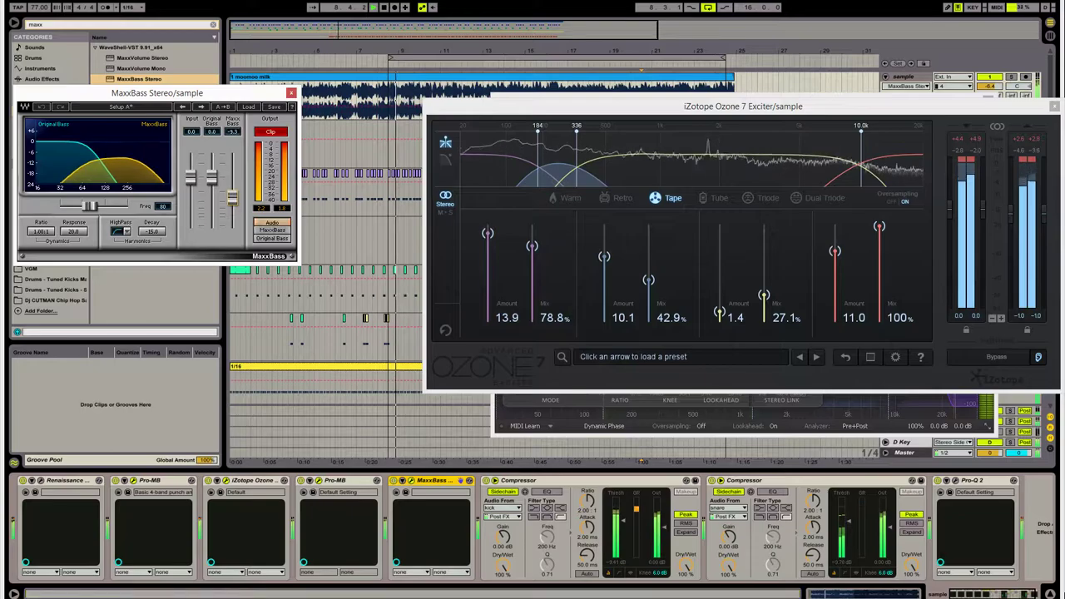
- Sweep the MaxxBass crossover frequency up to 162 and back down below 135 while auditioning the separate bass signals
mouse_move(89, 205)
left_mouse_down()
mouse_move(121, 206)
mouse_move(101, 205)
left_mouse_up()
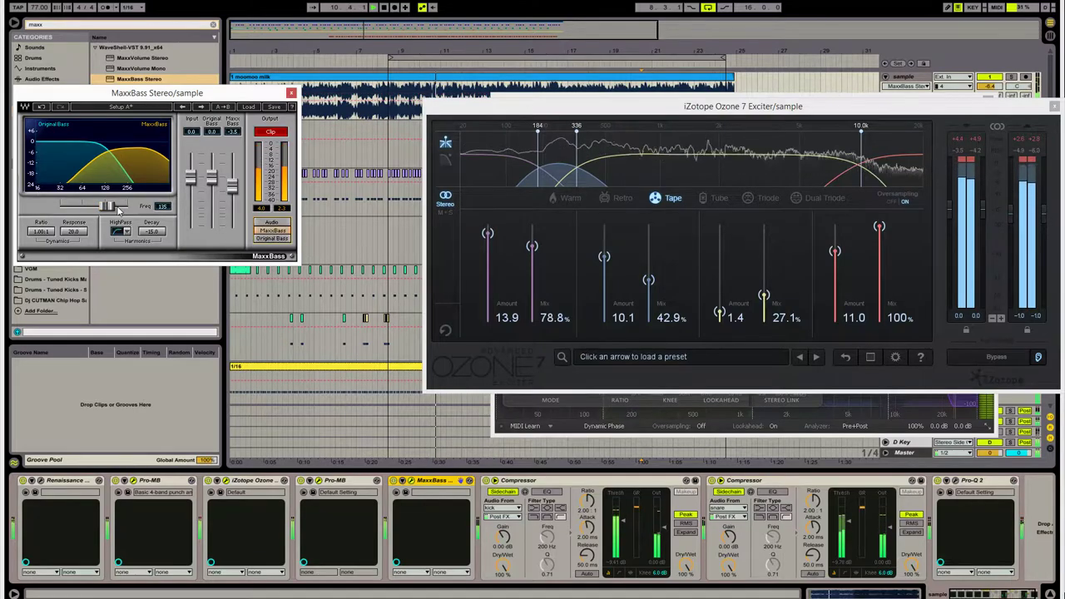
left_click_drag(106, 206, 117, 205)
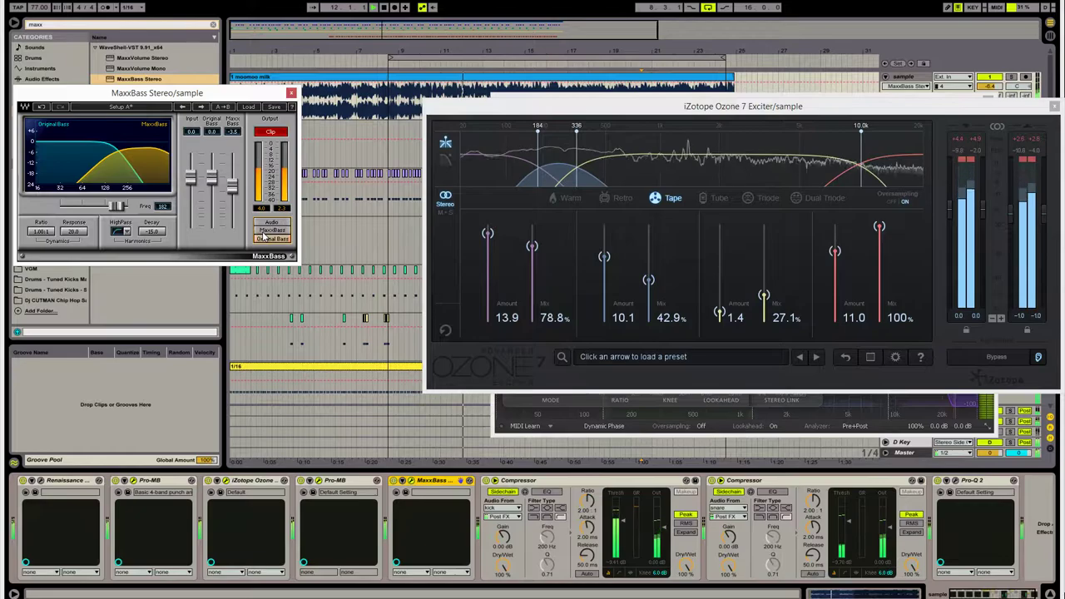
left_click_drag(118, 206, 59, 206)
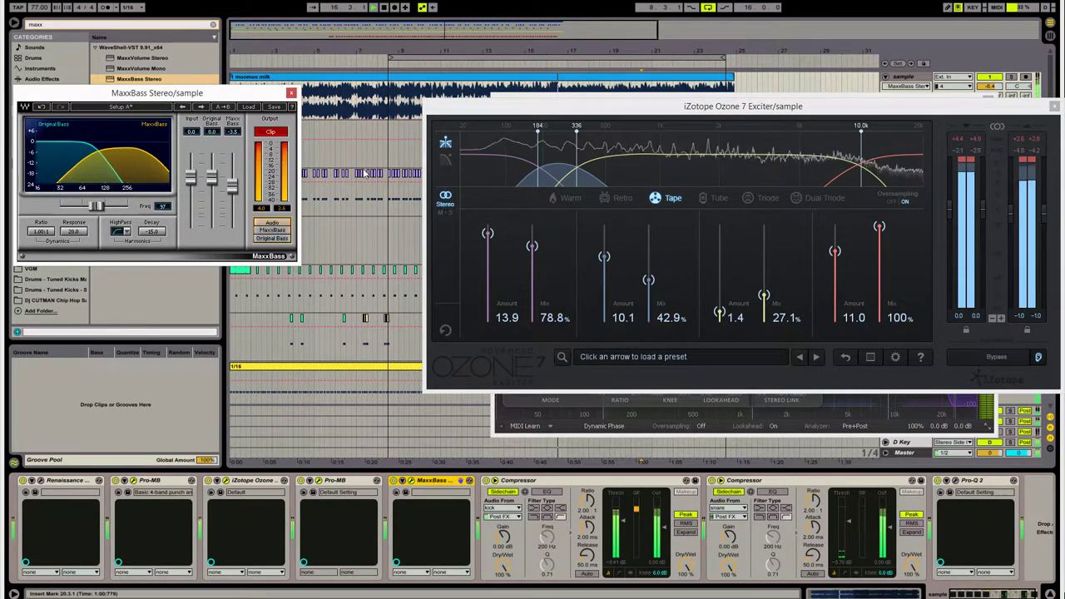
- Compare the sample with MaxxBass disabled and enabled, and close the MaxxBass window
left_click(394, 482)
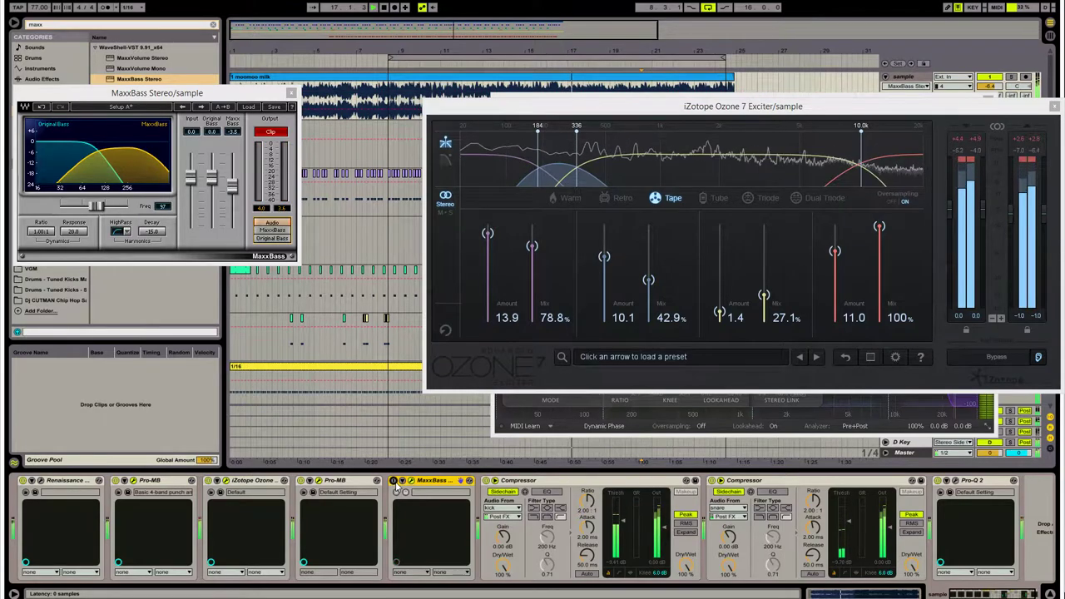
left_click(393, 482)
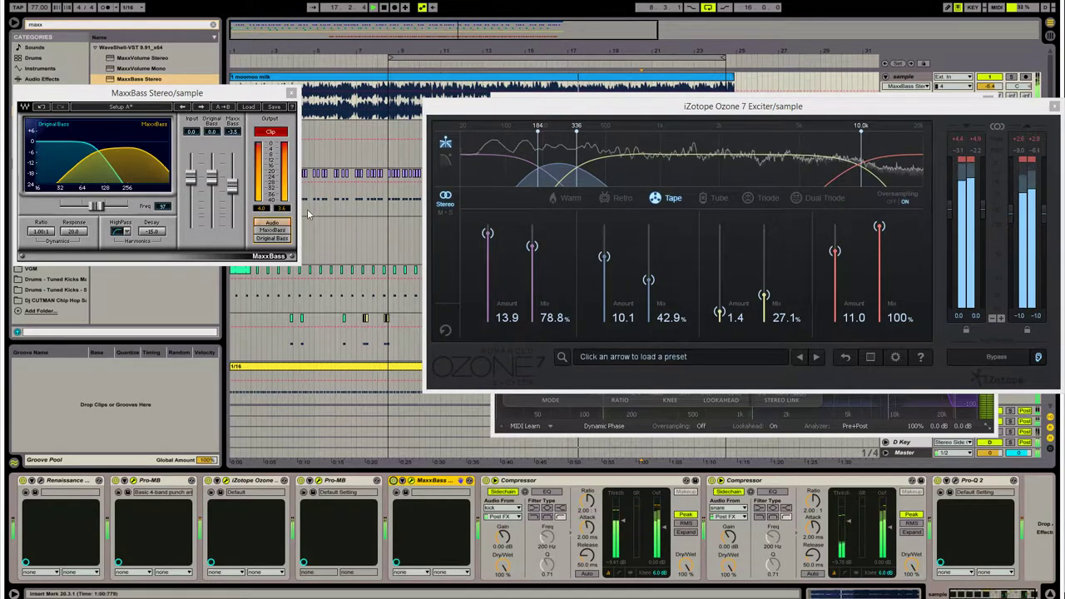
left_click(208, 177)
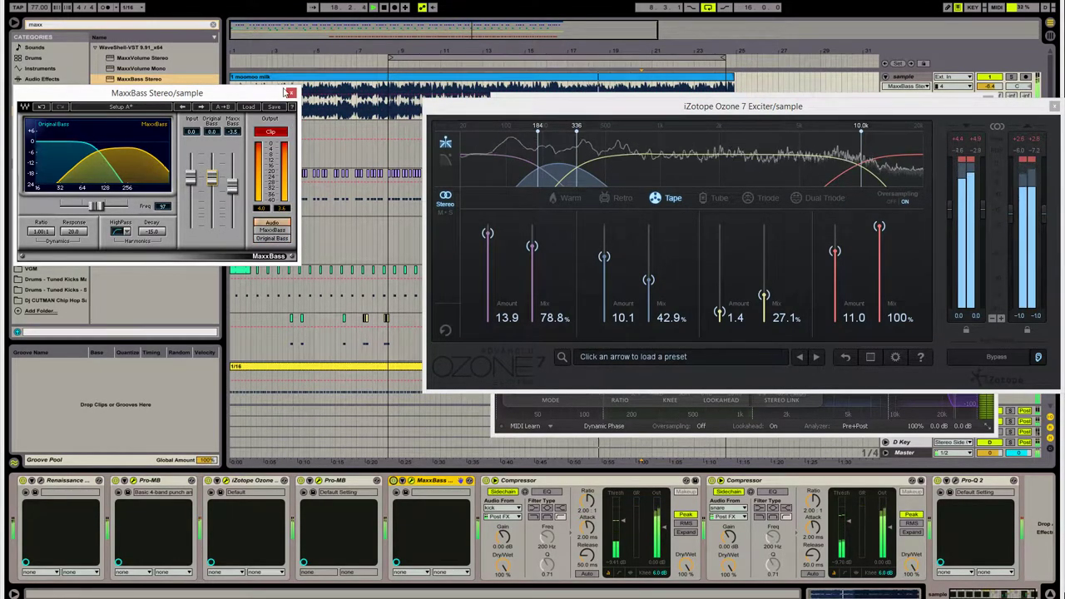
left_click(291, 93)
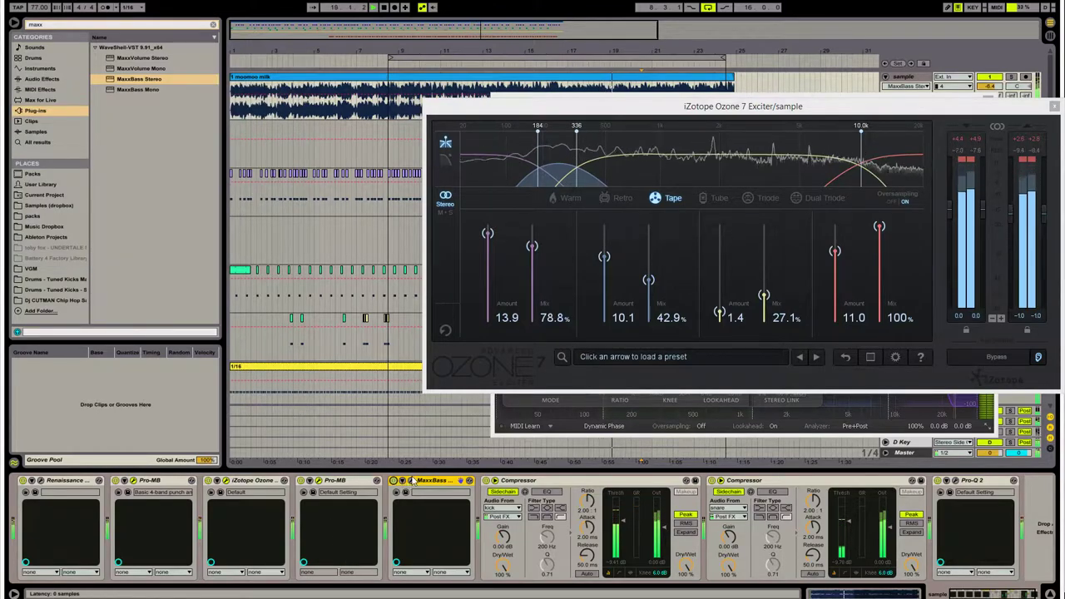
- Set MaxxBass to ratio 2.79:1, response 12.4, frequency 60, original bass -2.6 and MaxxBass level 1.6, and close its window
left_click(412, 482)
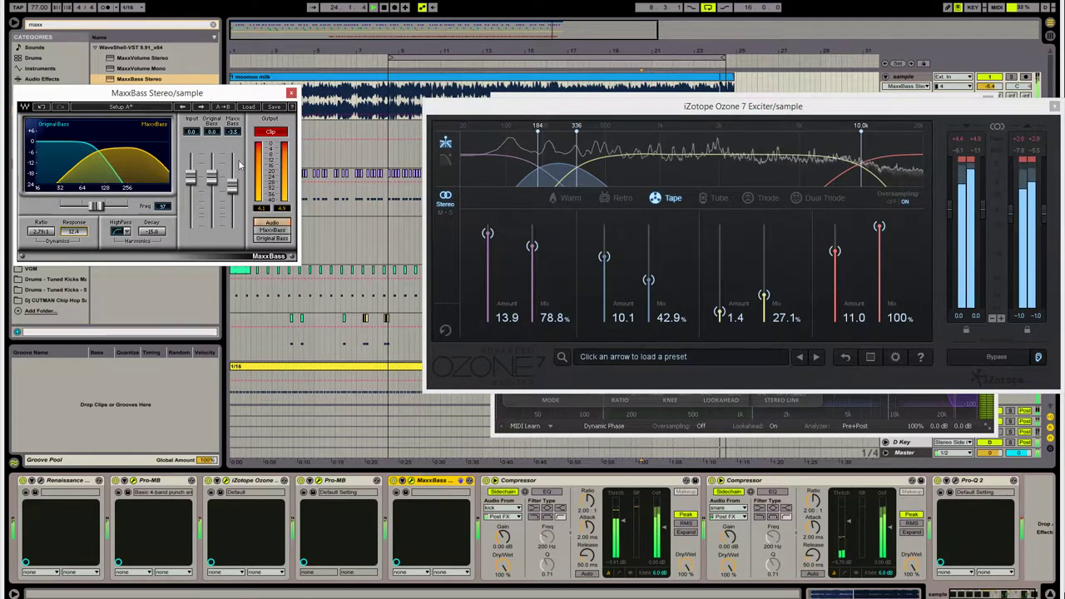
left_click_drag(233, 185, 233, 190)
left_click_drag(98, 206, 81, 206)
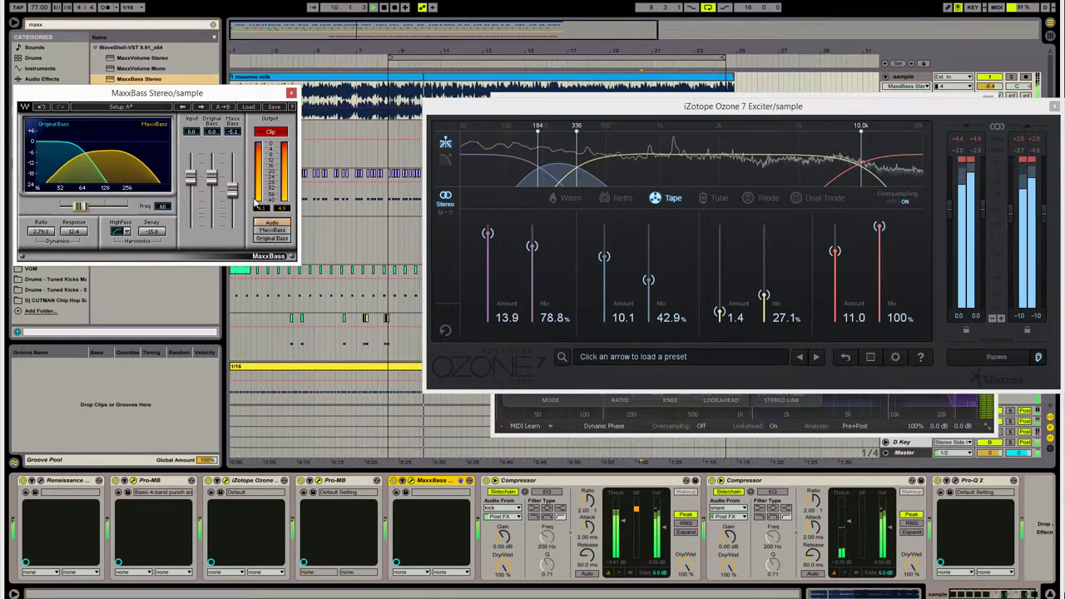
left_click_drag(233, 191, 212, 204)
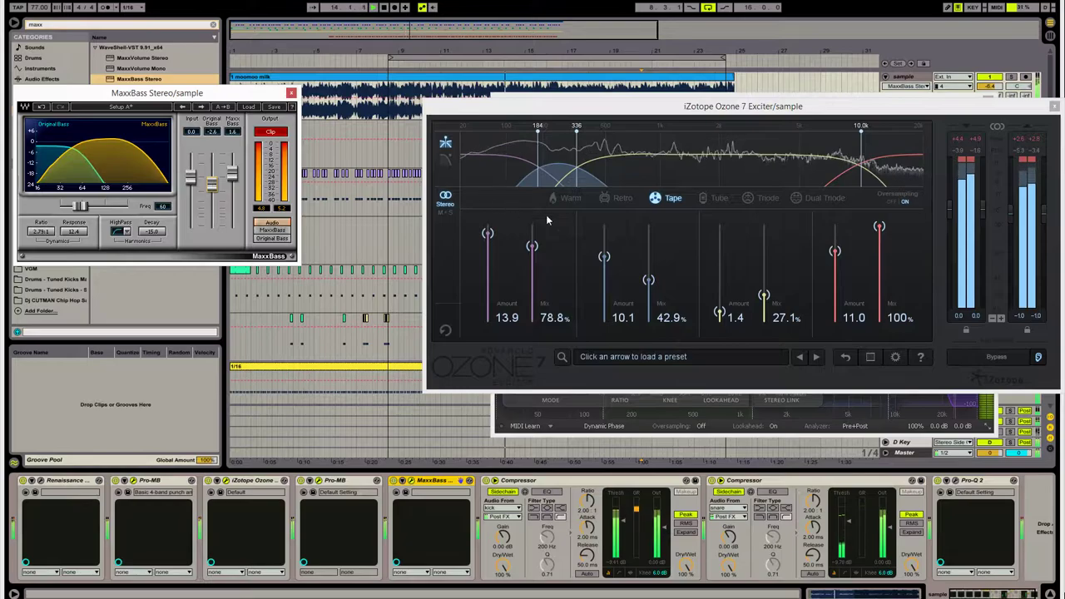
left_click(291, 92)
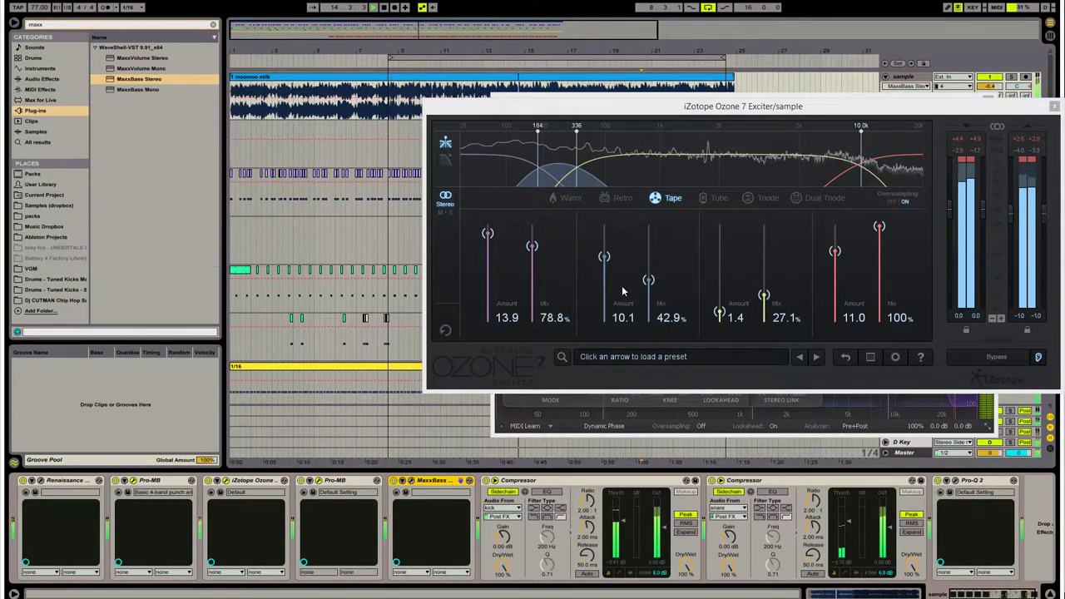
- Lower the Ozone 7 Exciter mix to 34.1% in the low band, 25.9% in the low-mid band and 14.7% in the high-mid band
left_click_drag(533, 247, 533, 319)
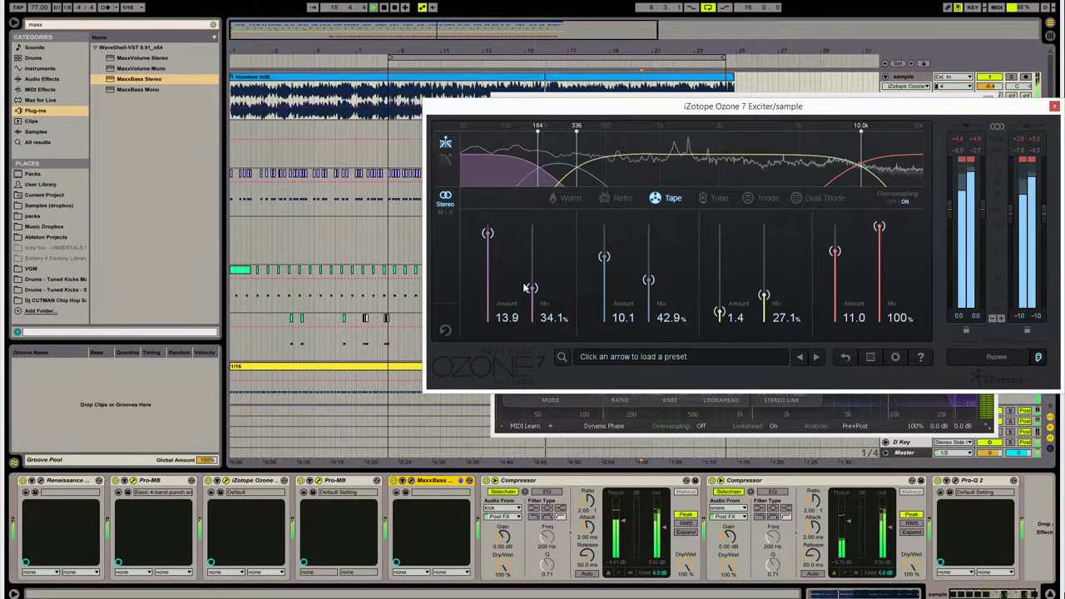
left_click_drag(649, 281, 654, 328)
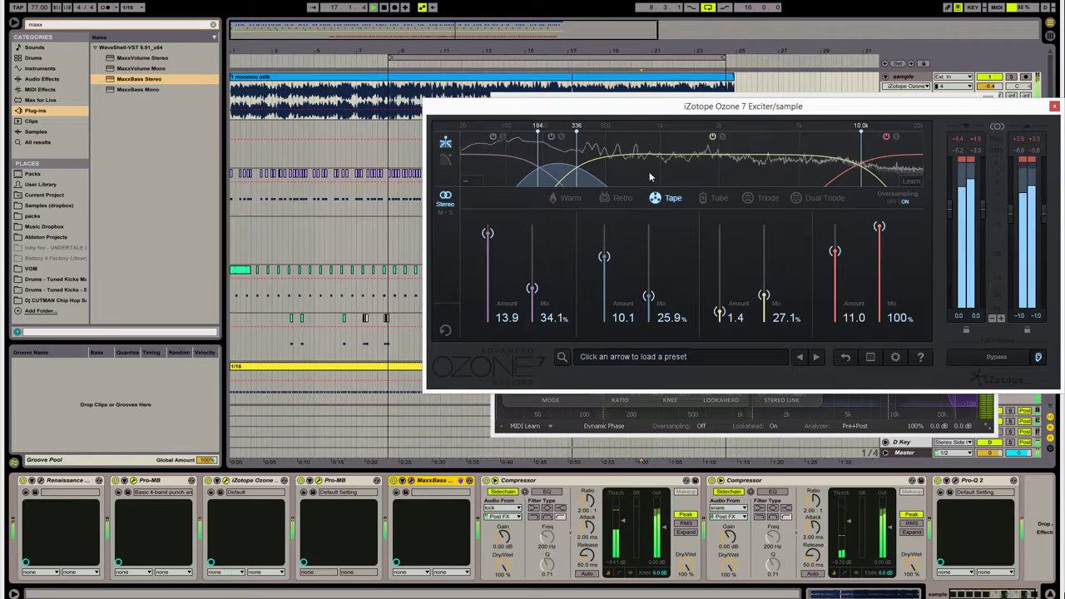
left_click_drag(764, 301, 764, 308)
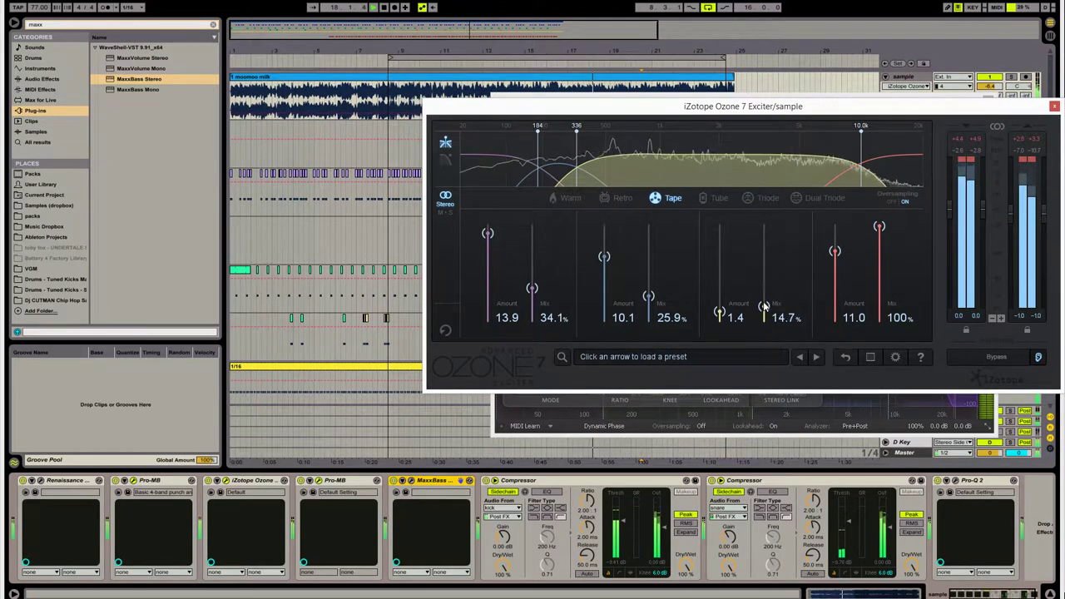
- Move the Exciter's second crossover to 661 Hz and set the yellow high-mid band to amount 2.4 and mix 17.1%
left_click_drag(574, 144, 600, 155)
right_click(600, 155)
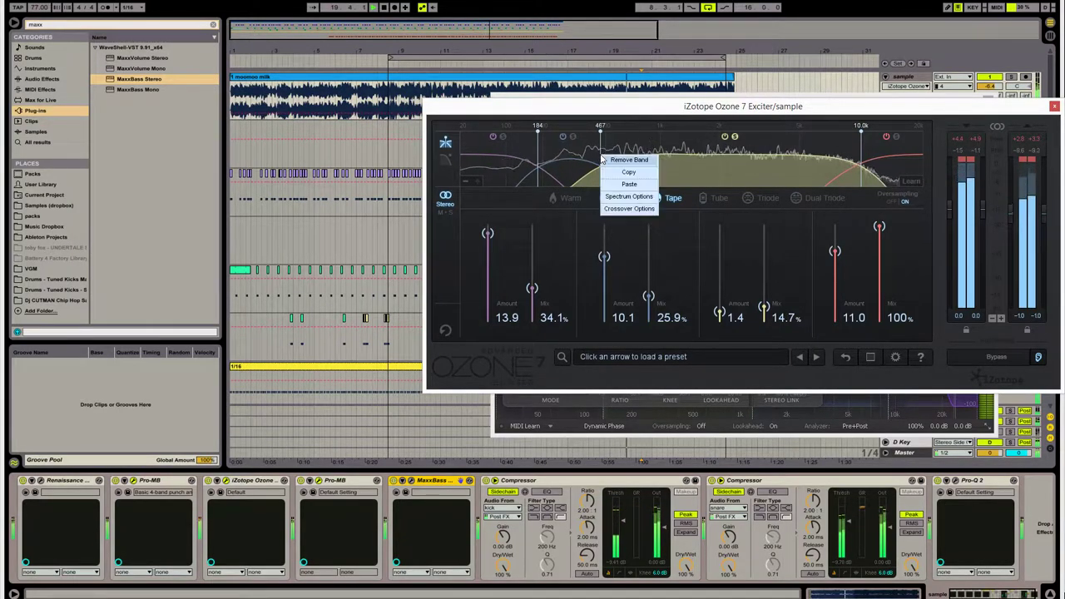
left_click(595, 152)
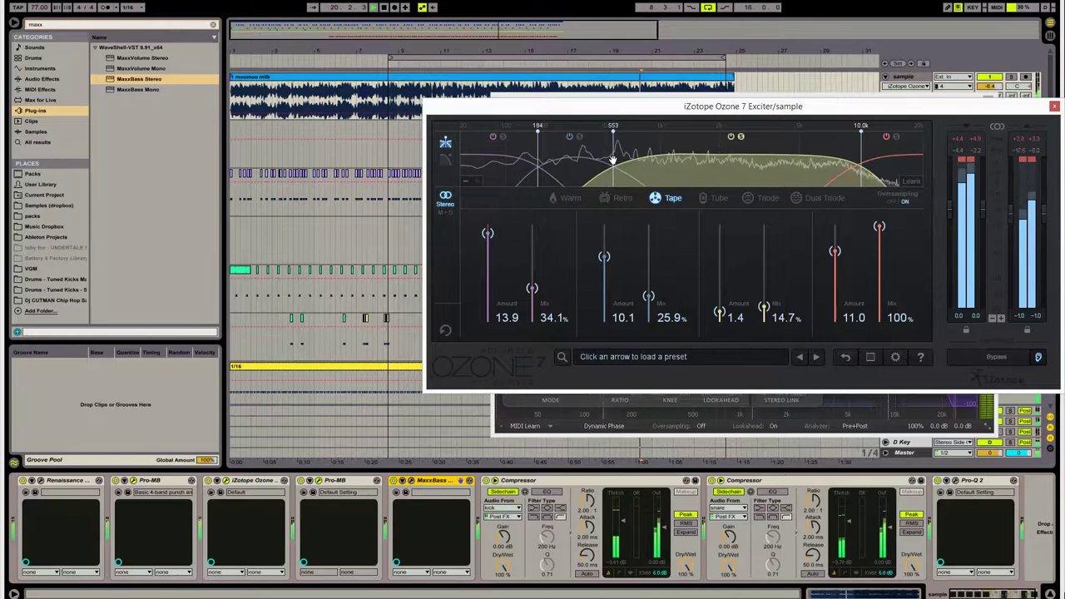
left_click_drag(612, 163, 625, 172)
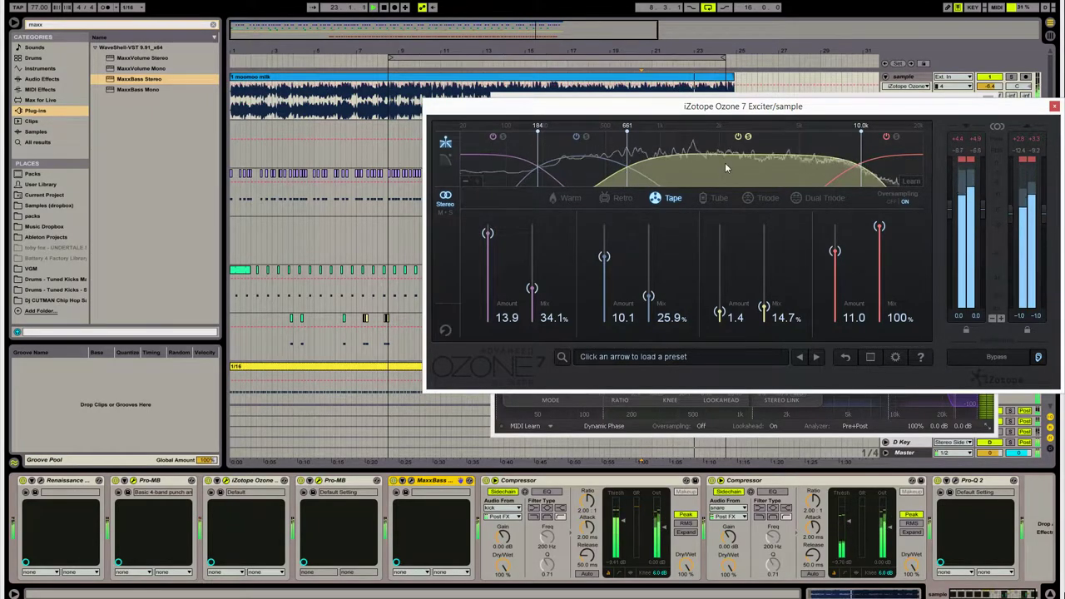
left_click_drag(763, 308, 723, 311)
left_click(763, 265)
left_click_drag(763, 266, 765, 308)
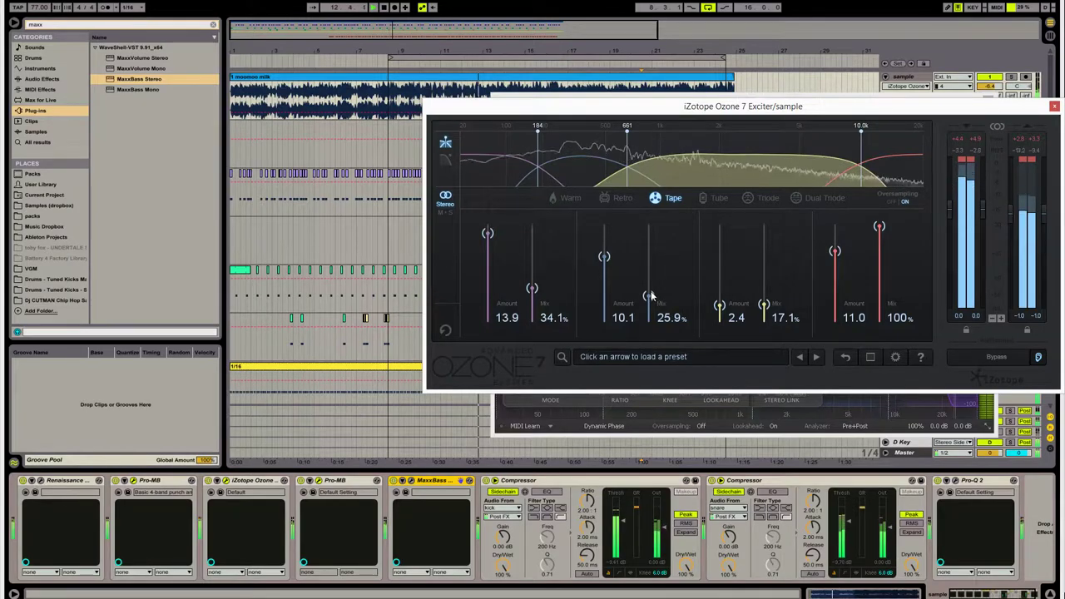
- Set the Exciter's blue low-mid band to amount 6.3 and mix 46.5%, with its upper crossover at 616 Hz
left_click_drag(654, 299, 645, 221)
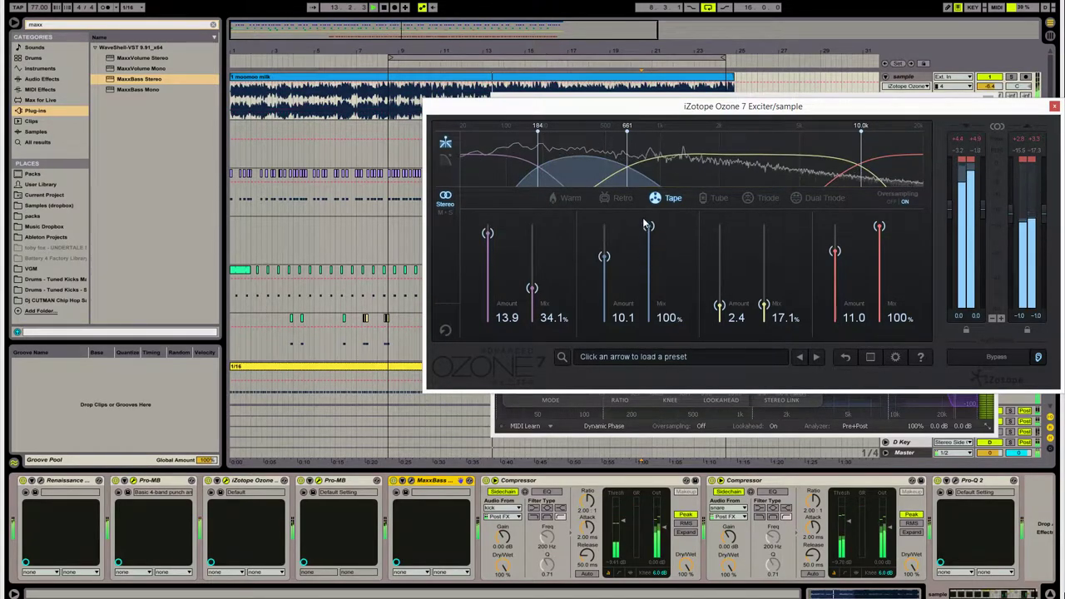
left_click_drag(611, 268, 613, 289)
left_click_drag(629, 153, 621, 161)
left_click_drag(648, 226, 643, 276)
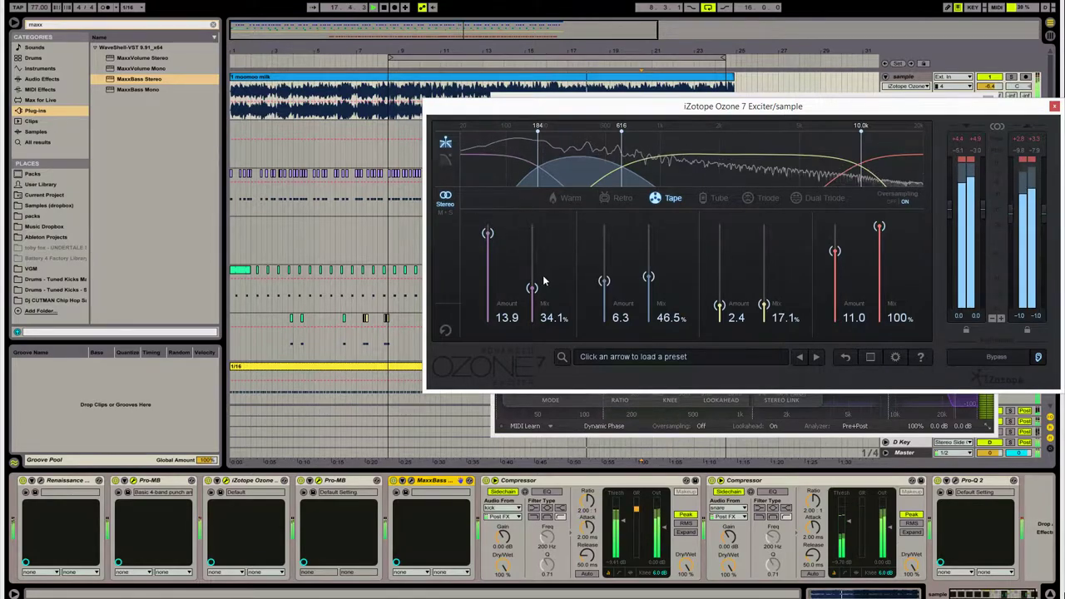
- Set the Exciter's purple low band to amount 3.4 and mix 90.6%
left_click_drag(536, 288, 500, 300)
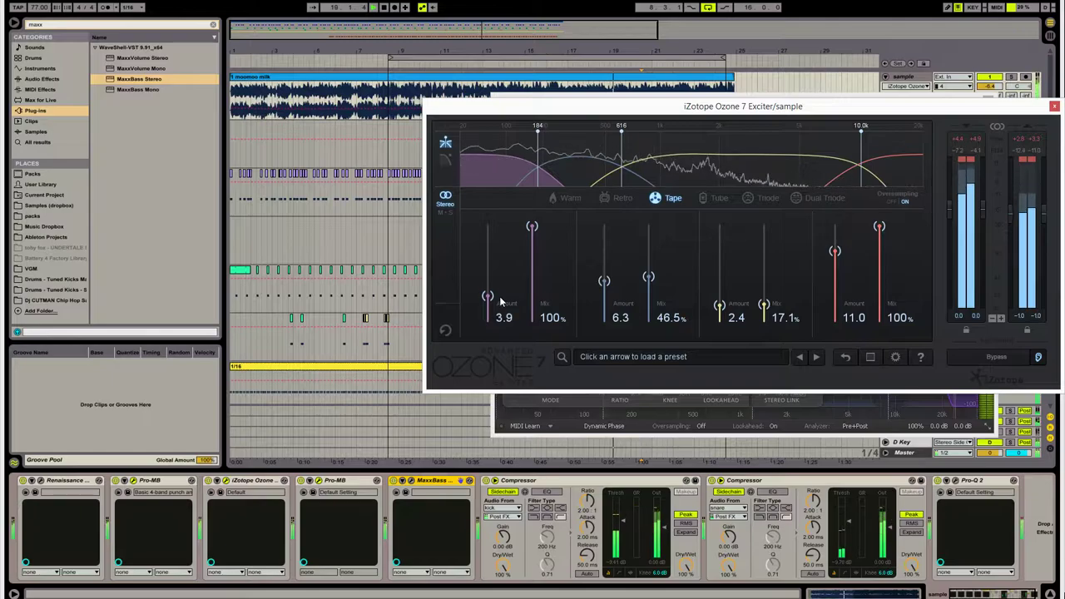
left_click_drag(533, 228, 532, 236)
left_click_drag(488, 296, 489, 300)
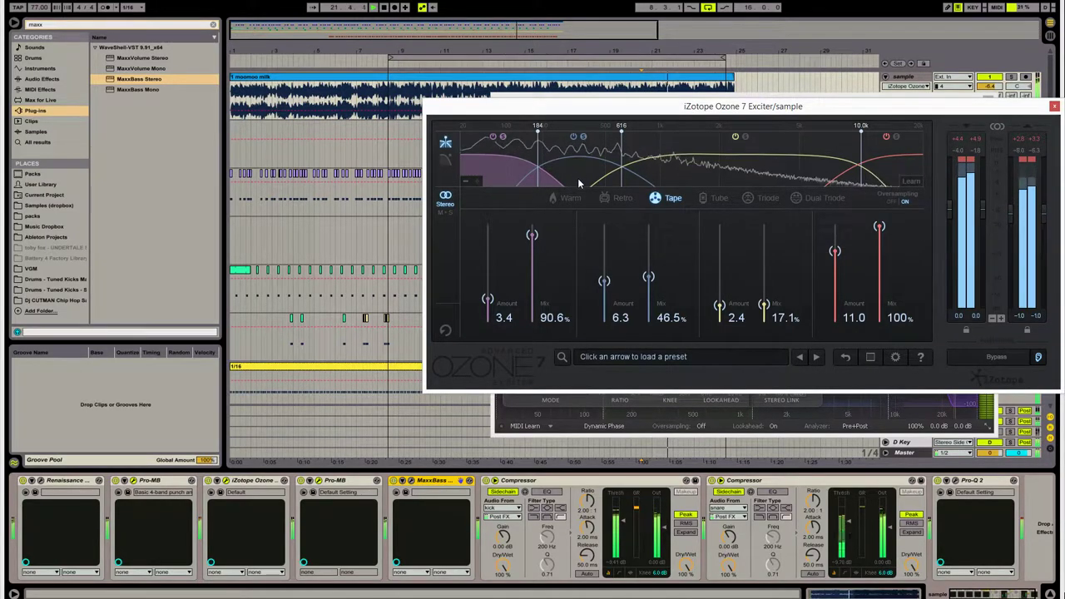
- Reopen Pro-Q 2, lower the gain of the 136.86 Hz bell band to about +3 dB and expand the equalizer to full screen
left_click(958, 482)
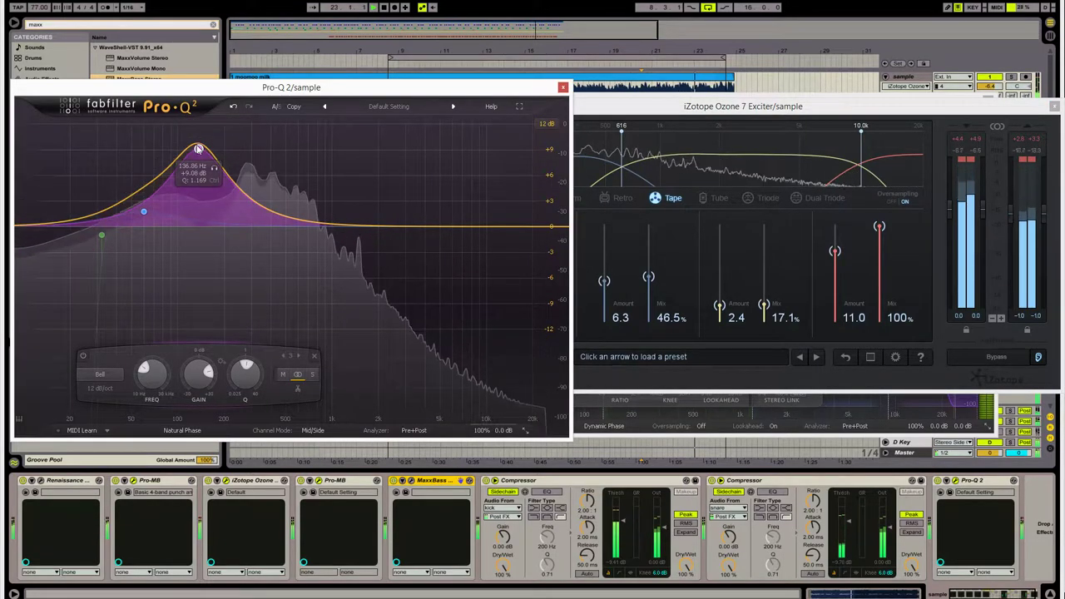
left_click_drag(200, 376, 192, 407)
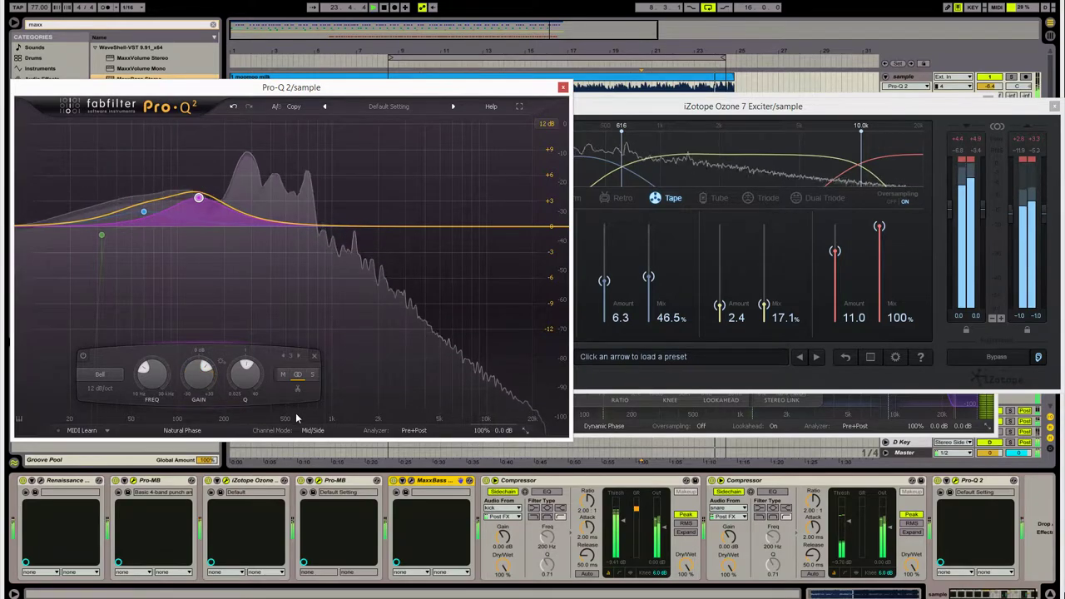
left_click(519, 106)
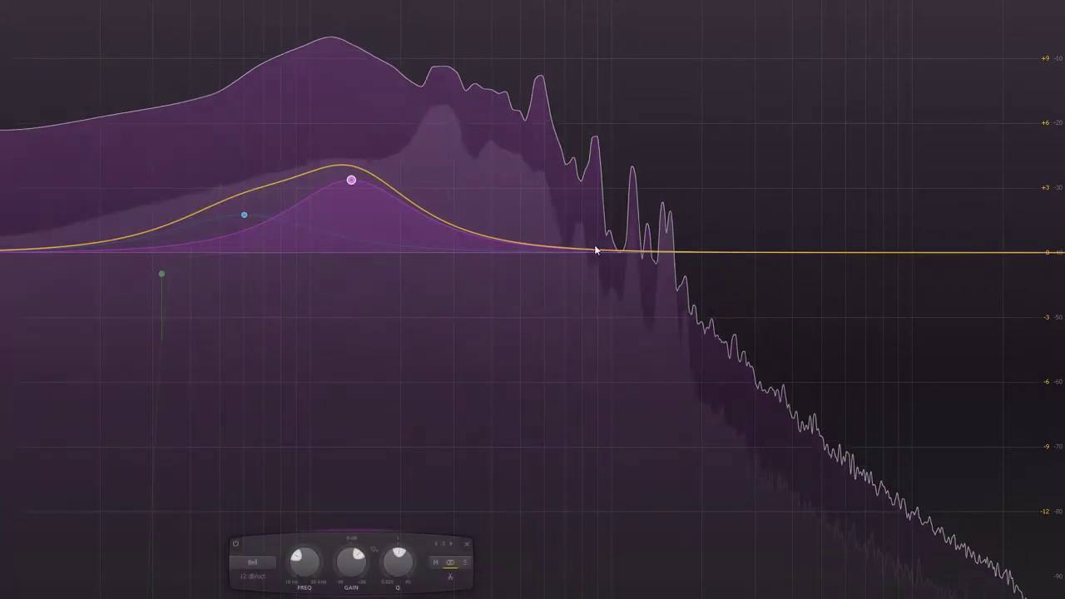
- Replace a trial bell band at 667.18 Hz with one slightly lower in frequency that boosts by about 8 dB
left_click(558, 240)
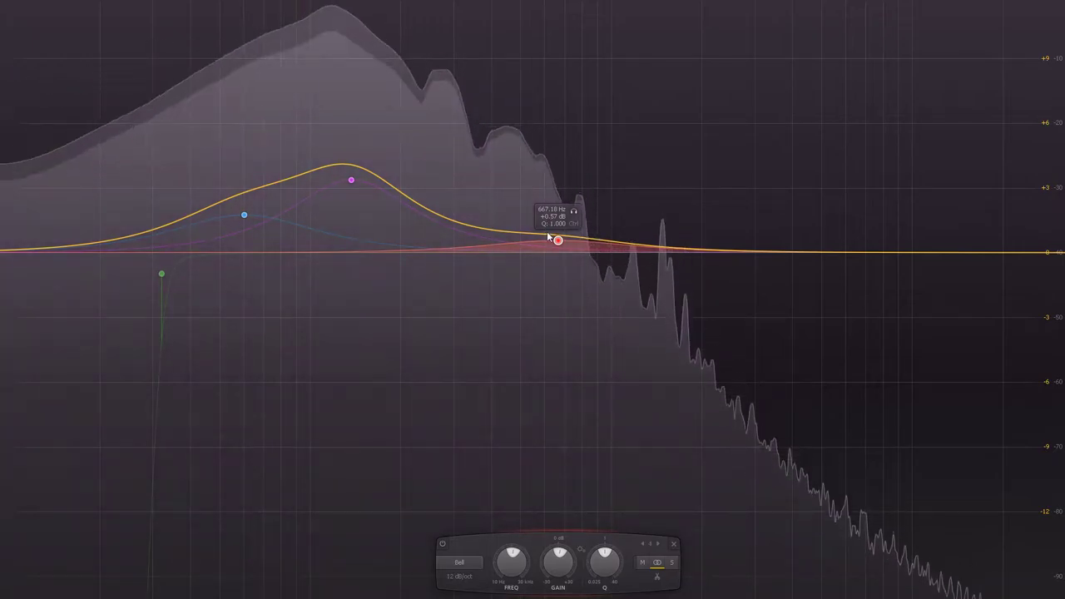
left_click(673, 544)
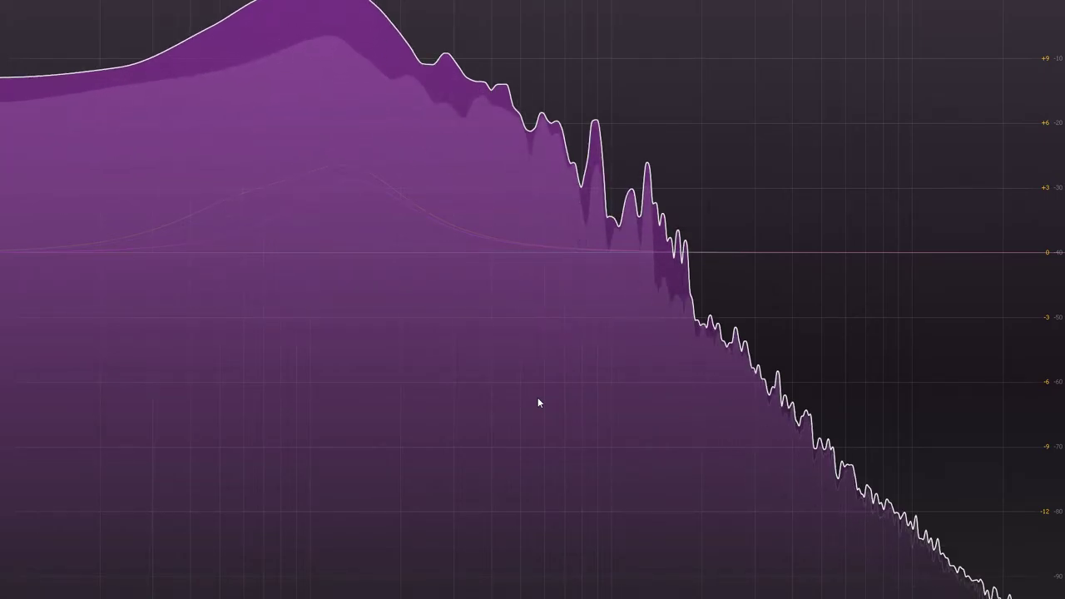
left_click(519, 81)
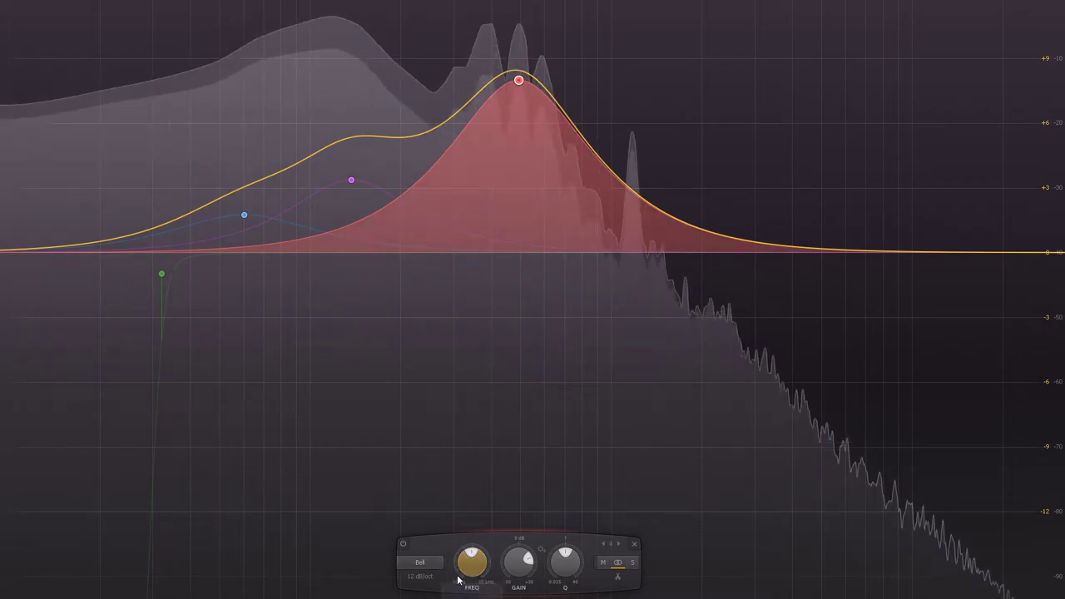
- Restrict the 493.65 Hz bell band to the mid channel and steepen its slope to 96 dB/oct
left_click(603, 563)
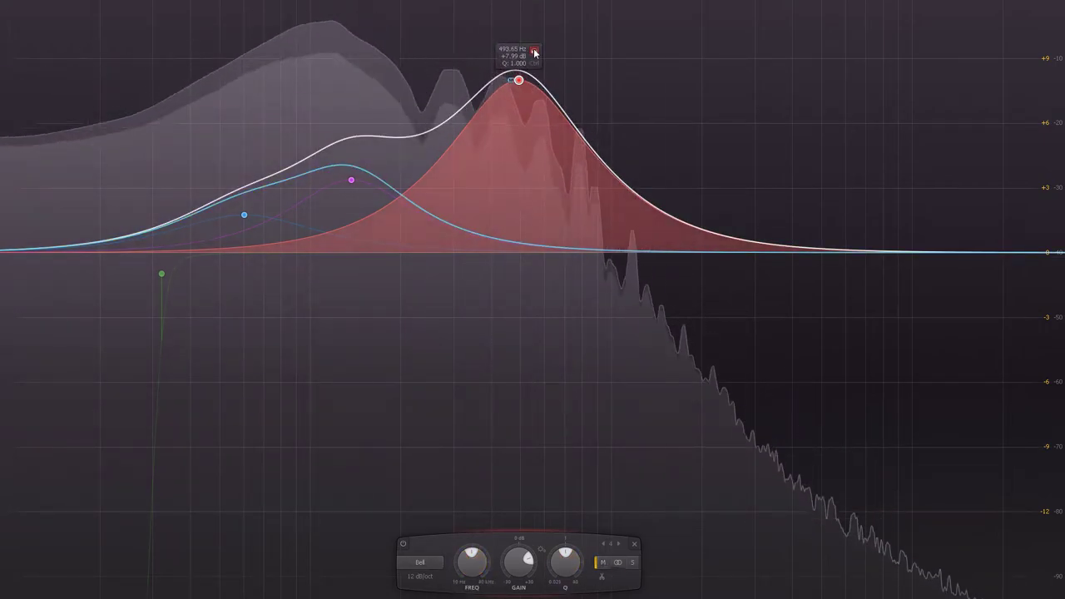
left_click(535, 51)
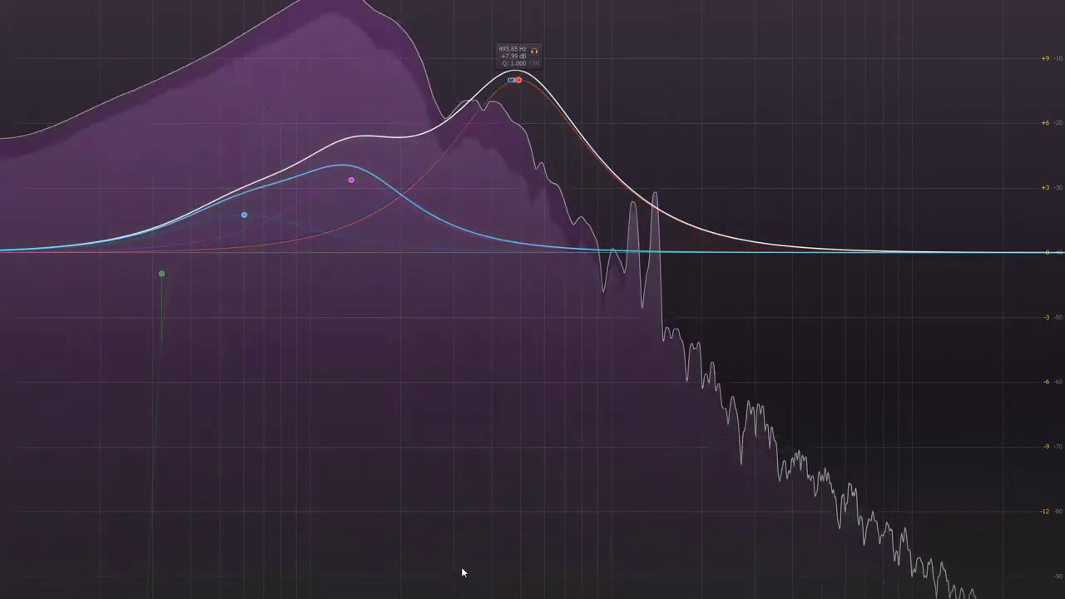
left_click(519, 80)
left_click(425, 577)
left_click(432, 576)
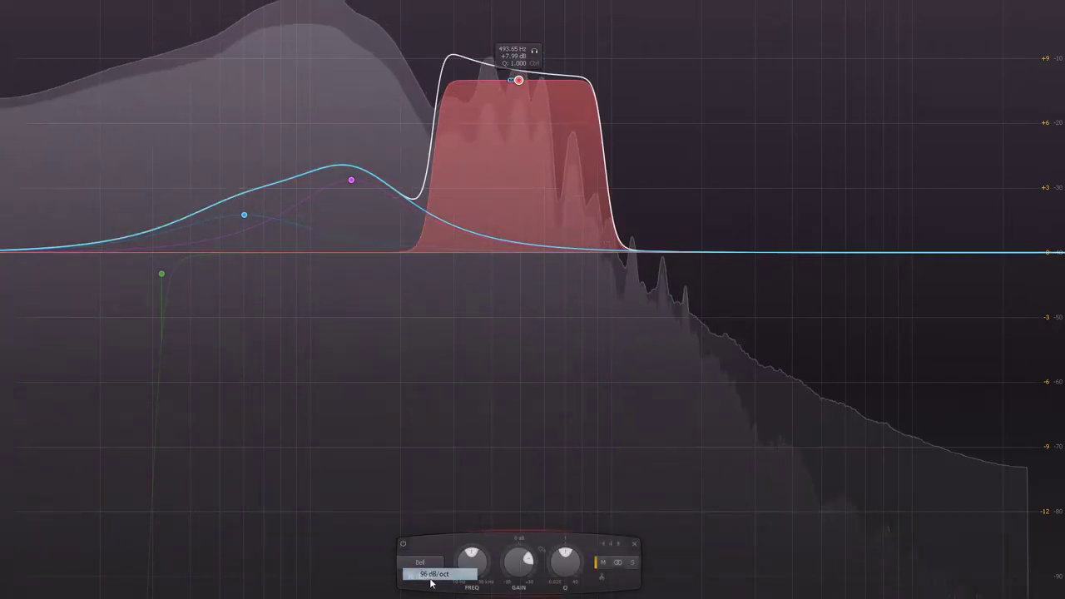
- Turn the 493.65 Hz mid band into a cut of about -7 dB, with a Q of about 1.2 and a 72 dB/oct slope
left_click_drag(519, 566, 559, 587)
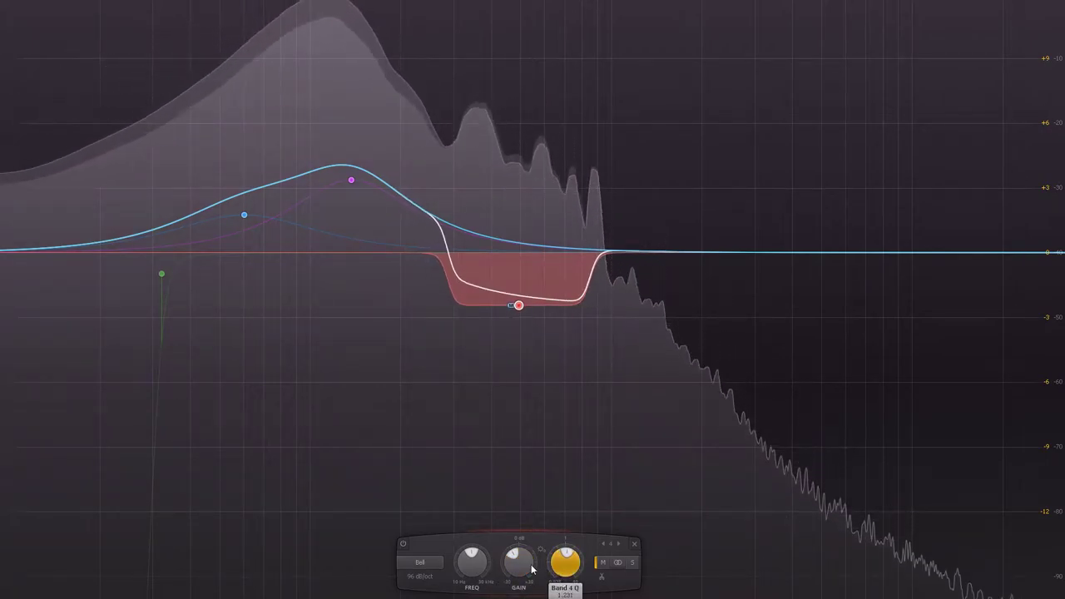
left_click(421, 576)
left_click(433, 560)
left_click_drag(509, 576, 511, 592)
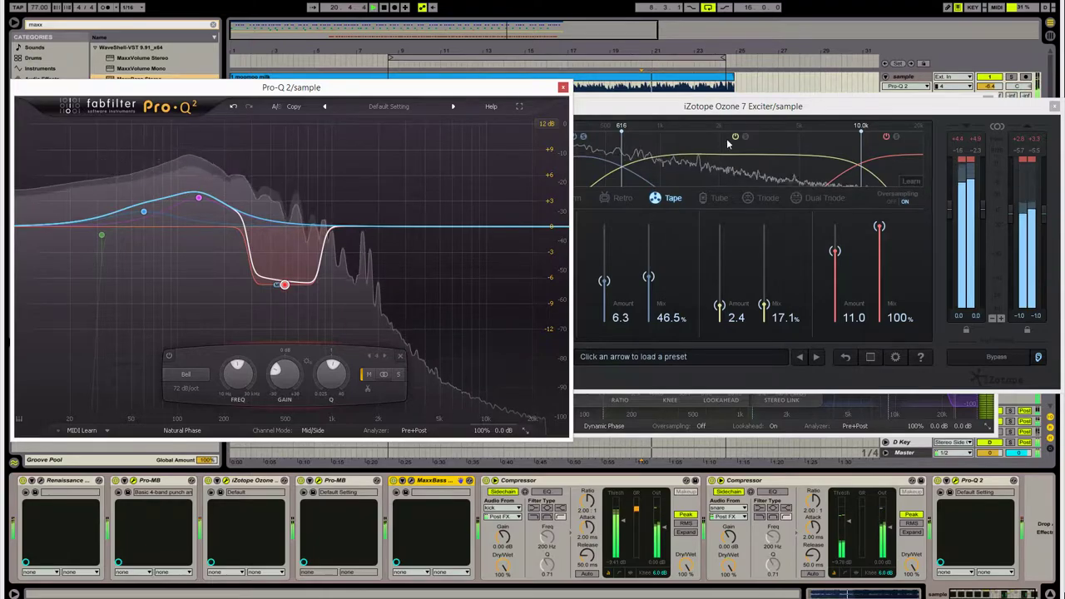
- Check the Exciter, return to Pro-Q 2 and soften the mid band's cut near 494 Hz to about -1.3 dB
left_click(727, 144)
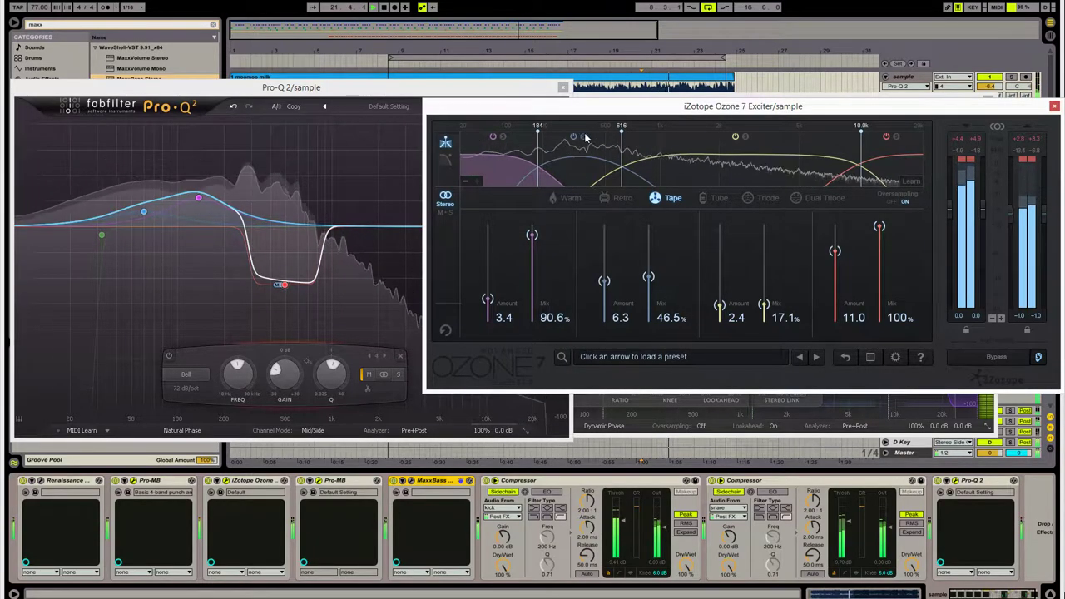
left_click(362, 89)
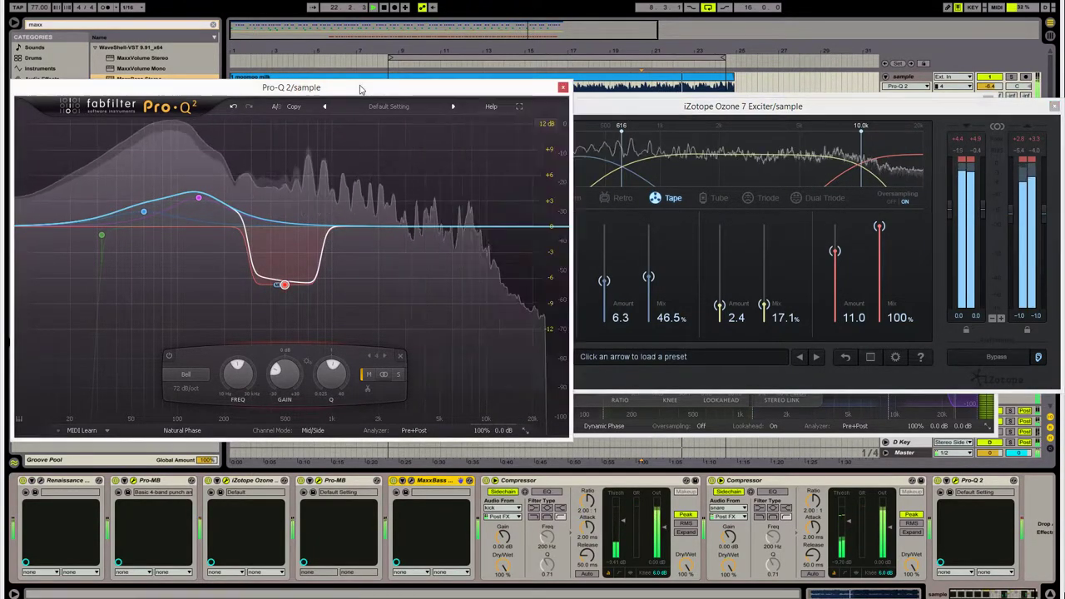
left_click_drag(285, 378, 218, 347)
- Add a mid-channel tilt shelf band at about 785 Hz with a gain of about -2.5 dB and a Q of about 1.55
double_click(337, 212)
left_click_drag(336, 212, 331, 224)
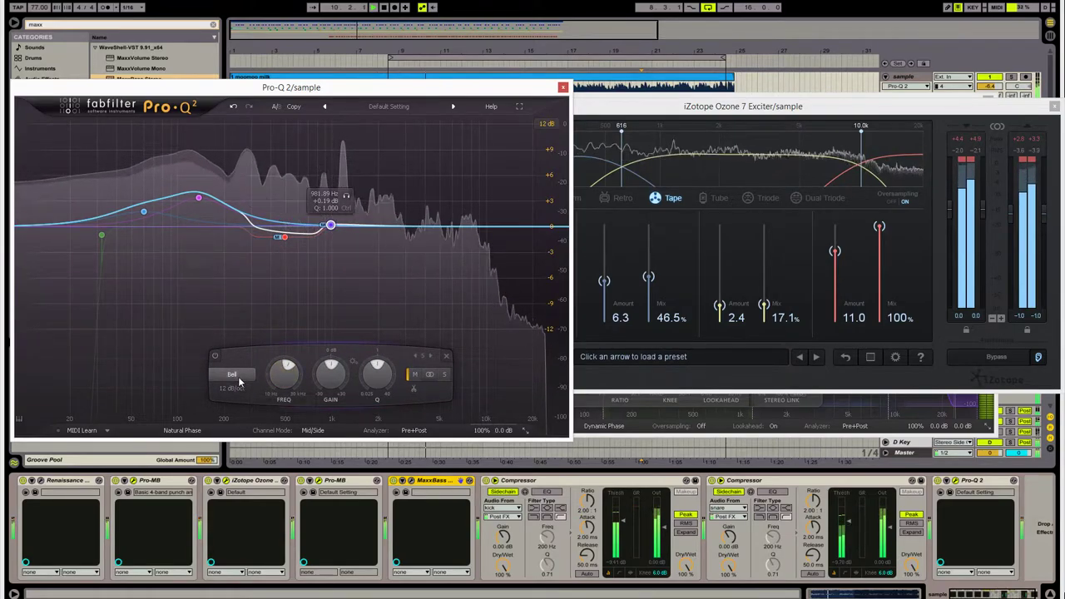
left_click(246, 381)
left_click(265, 479)
left_click_drag(330, 381, 336, 402)
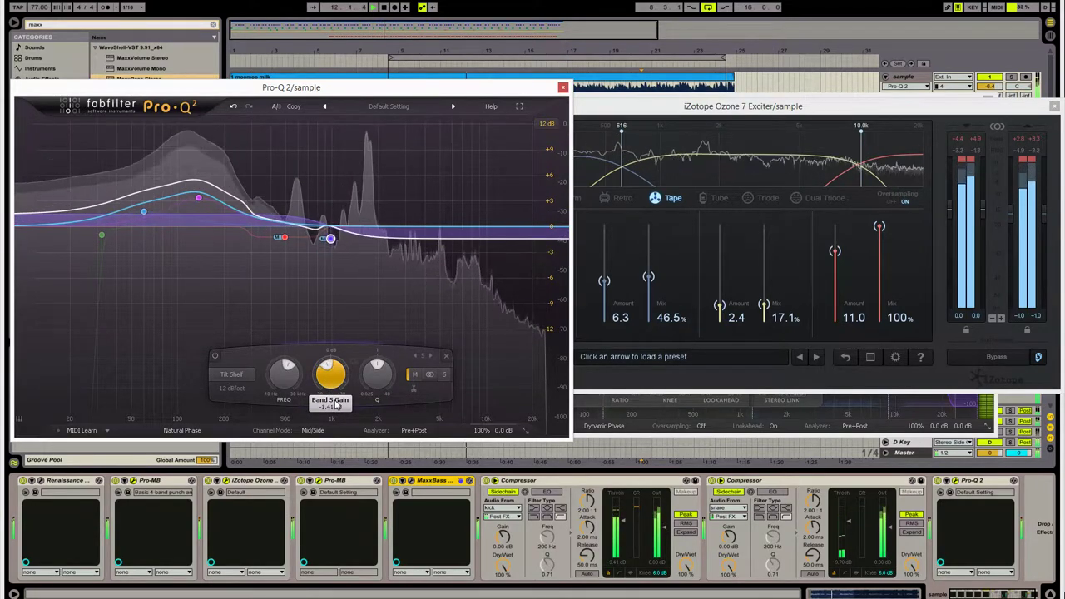
mouse_move(333, 240)
left_mouse_down()
mouse_move(333, 250)
mouse_move(315, 248)
left_mouse_up()
scroll(328, 248, "up", 4)
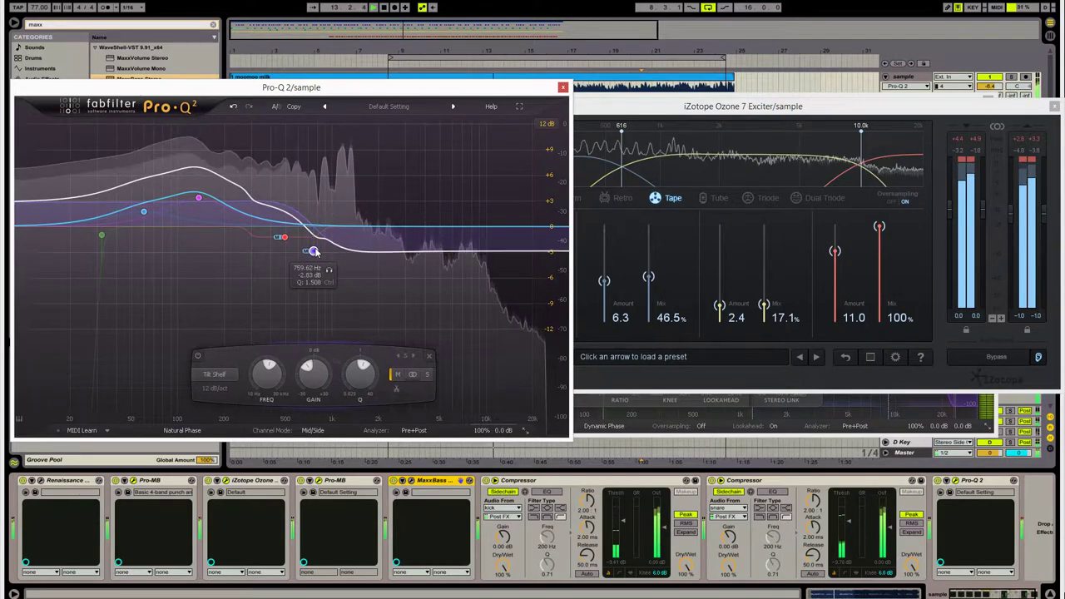
- Bypass the 60.295 Hz bell band and, after briefly bypassing the 136.86 Hz bell as well, lower its gain to about +2 dB
left_click(200, 198)
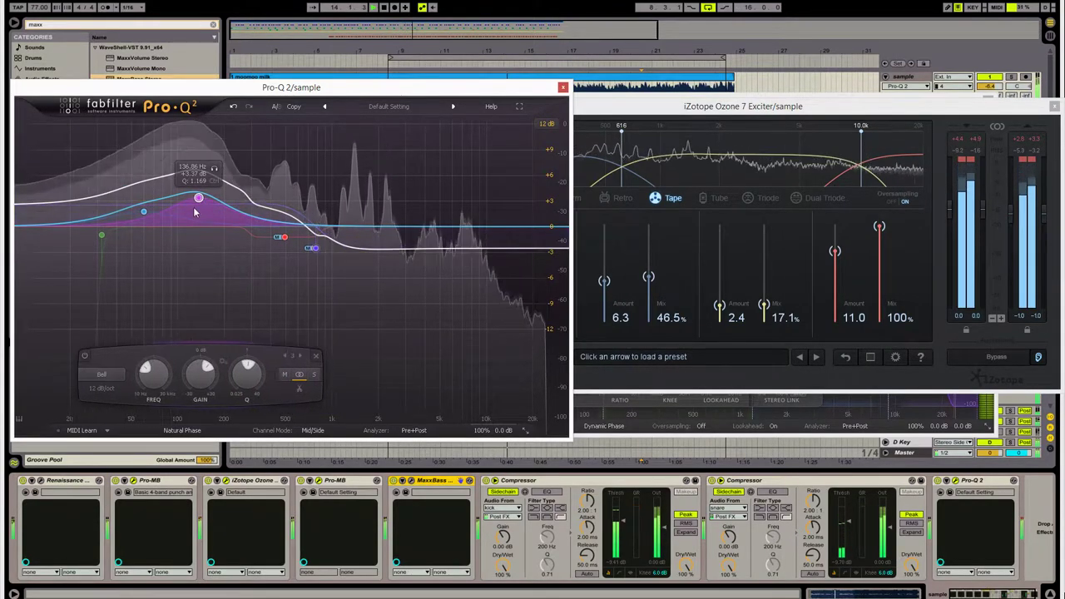
left_click(83, 356)
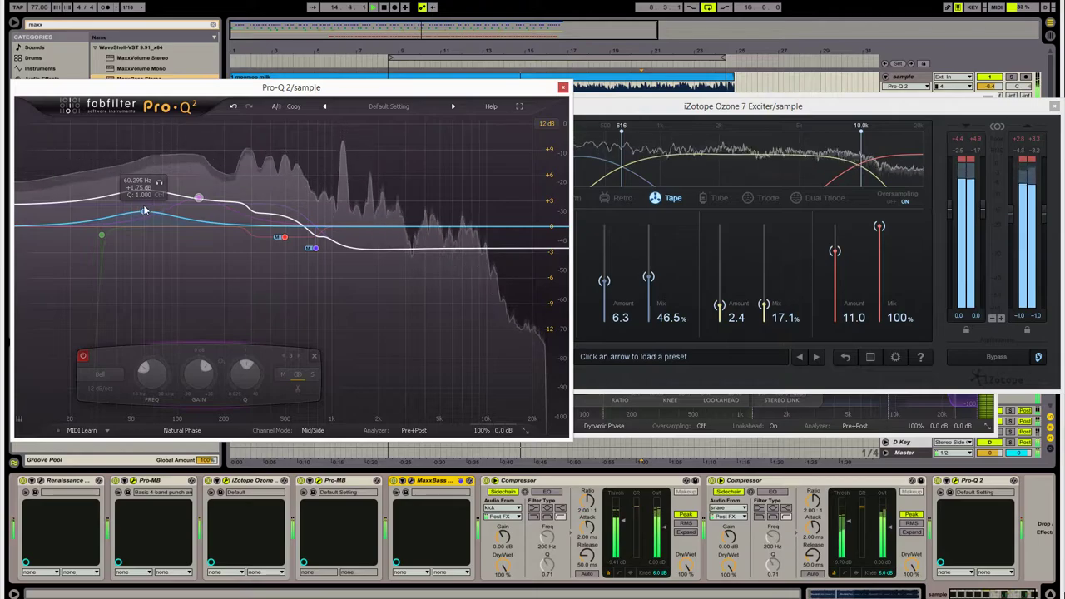
left_click(143, 250)
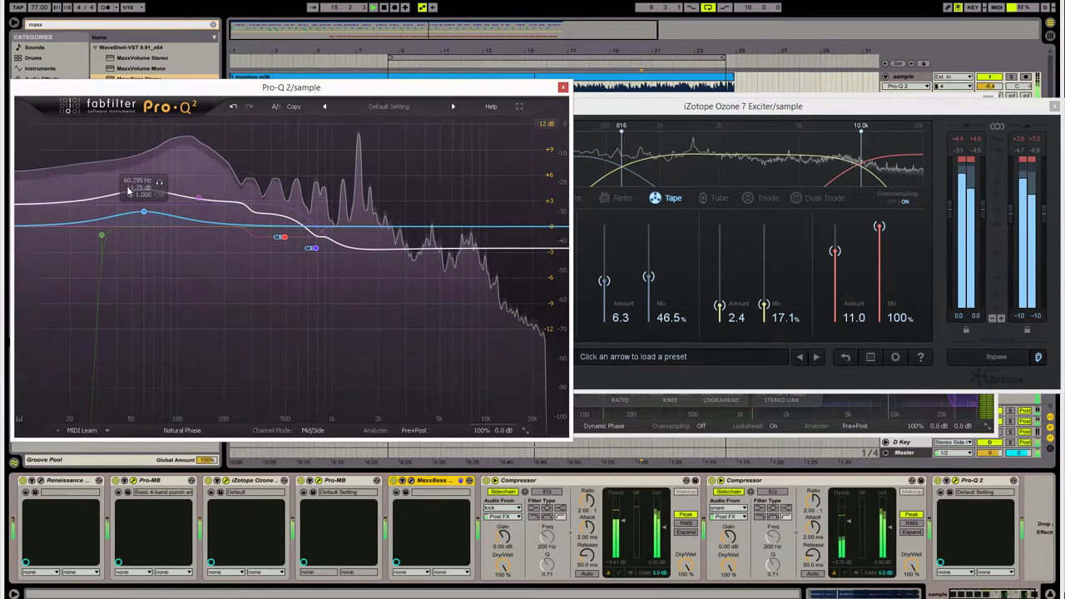
left_click(143, 212)
left_click(34, 356)
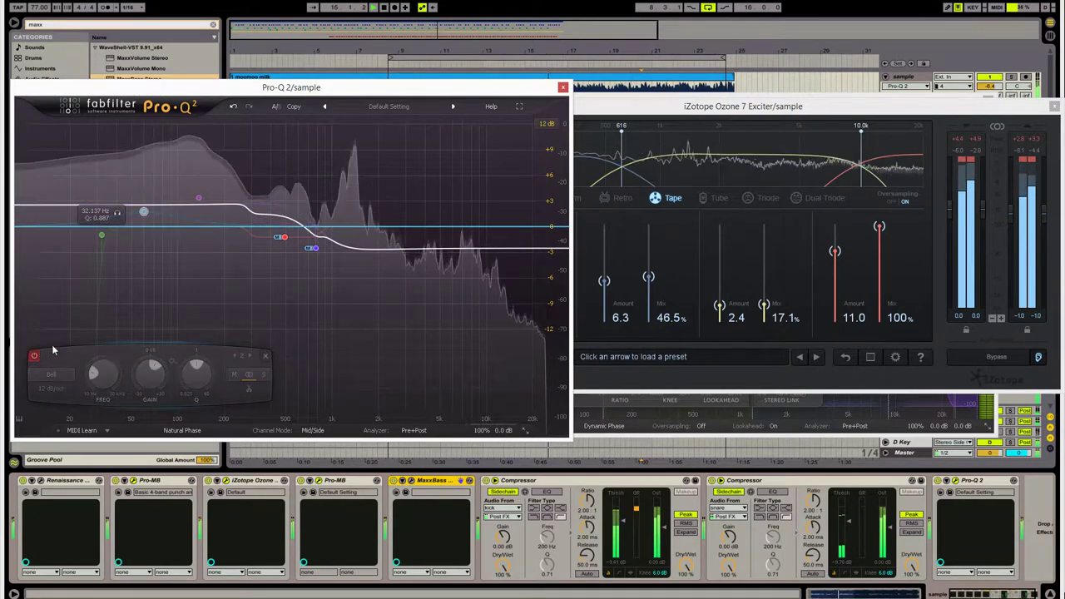
left_click(198, 198)
left_click(83, 357)
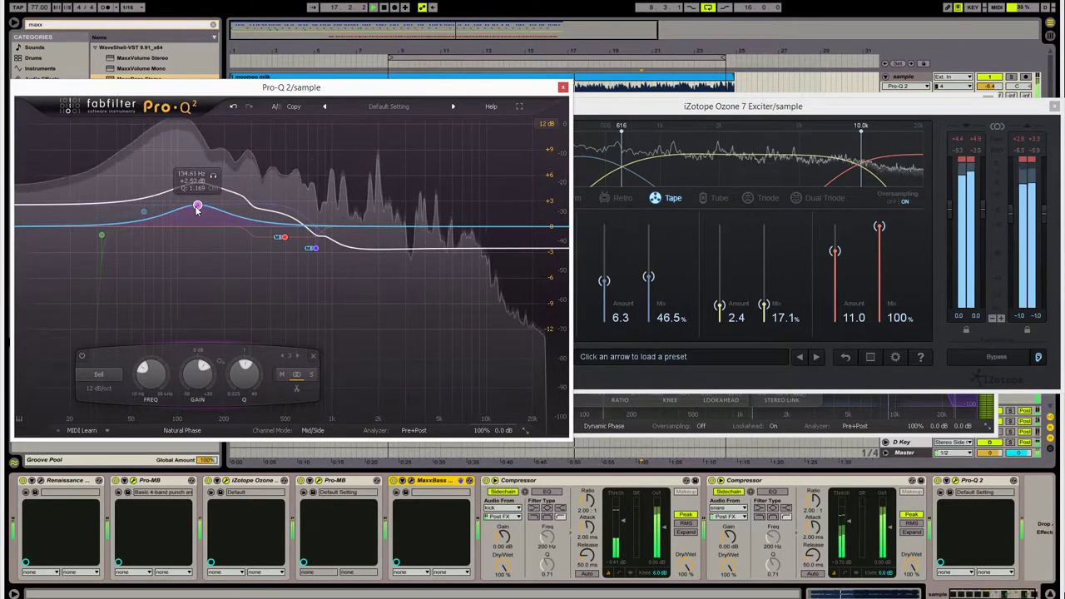
- Toggle the low cut band off and on for comparison and raise its frequency to about 63 Hz
left_click(101, 236)
left_click(34, 357)
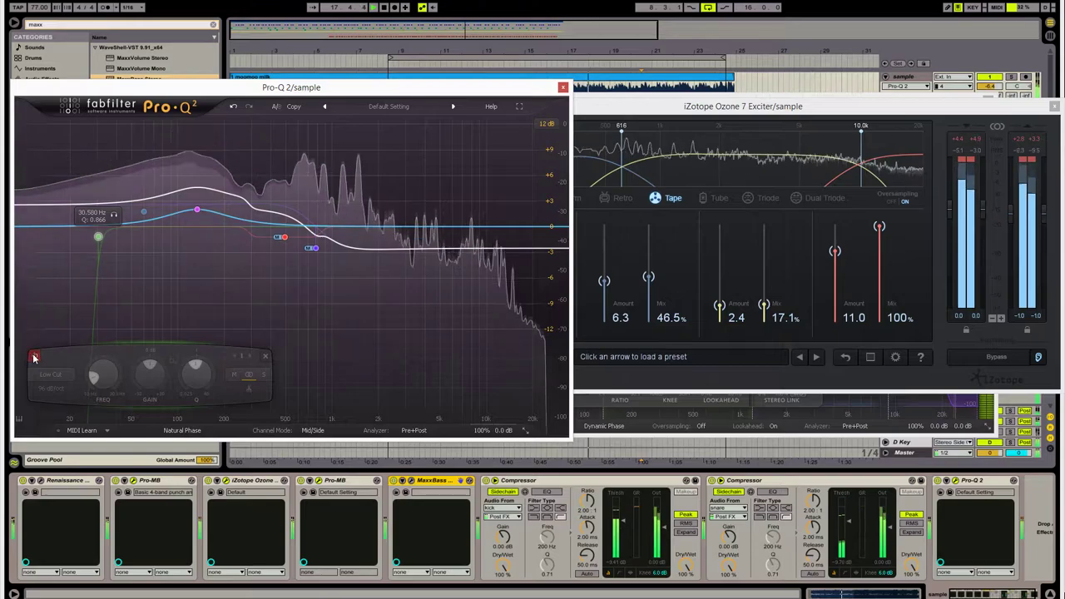
left_click(34, 357)
left_click_drag(98, 236, 147, 238)
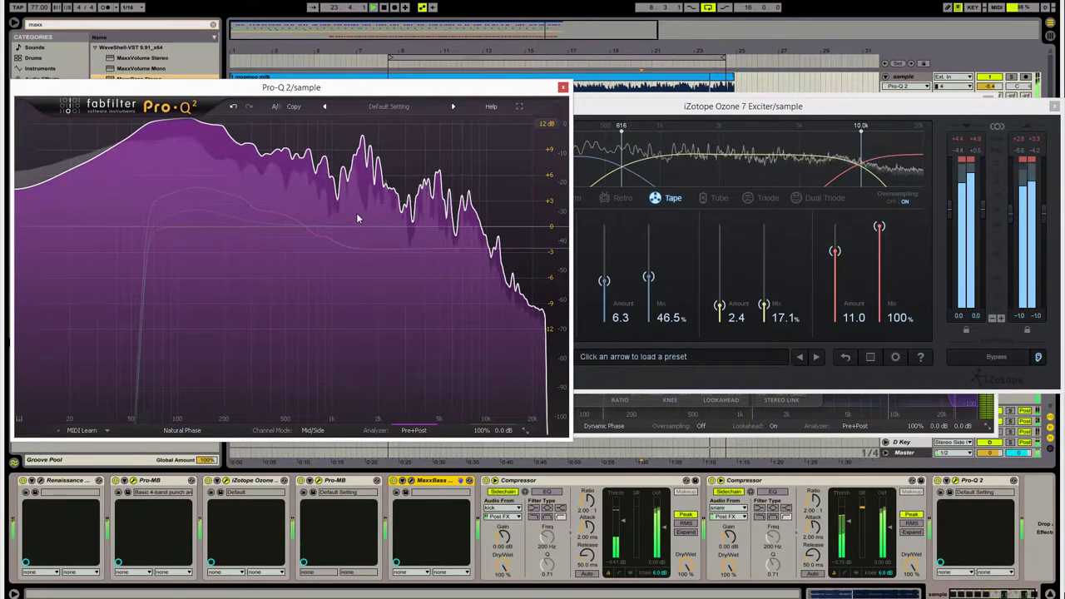
- Add a bell band at about 5775 Hz boosting 13.62 dB, audition it on the mid channel and restrict it to the side channel
double_click(453, 250)
left_click_drag(451, 250, 451, 114)
left_click_drag(470, 153, 473, 102)
left_click(549, 356)
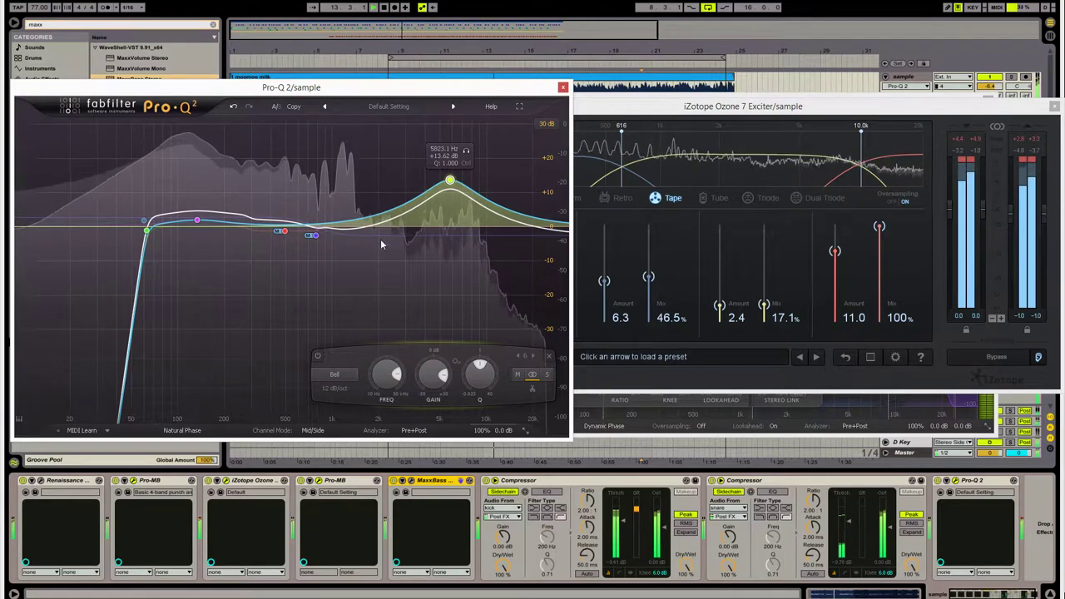
left_click_drag(466, 150, 464, 151)
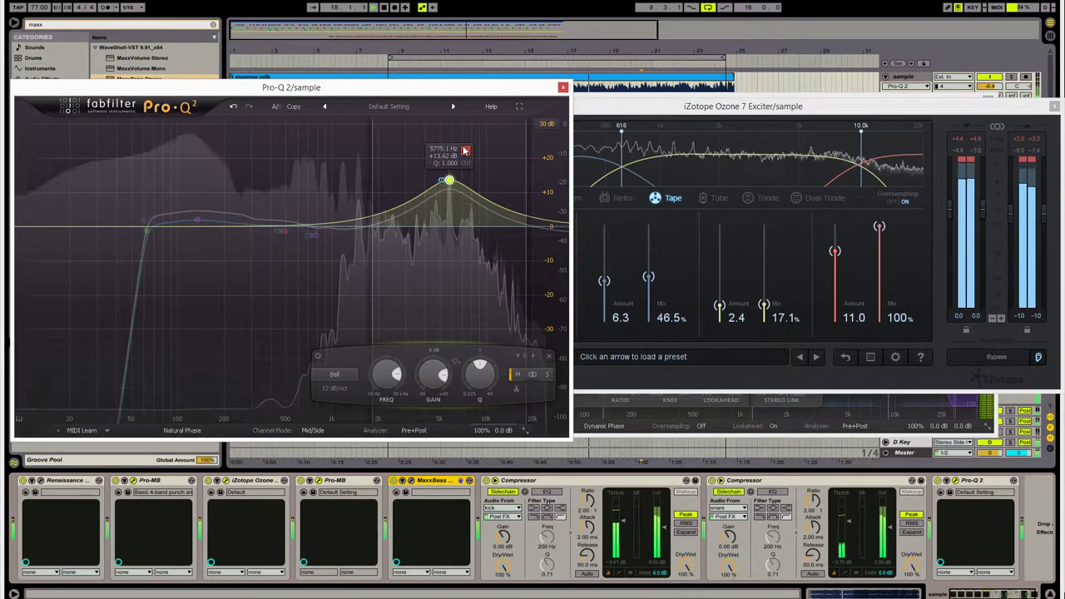
left_click_drag(465, 151, 465, 152)
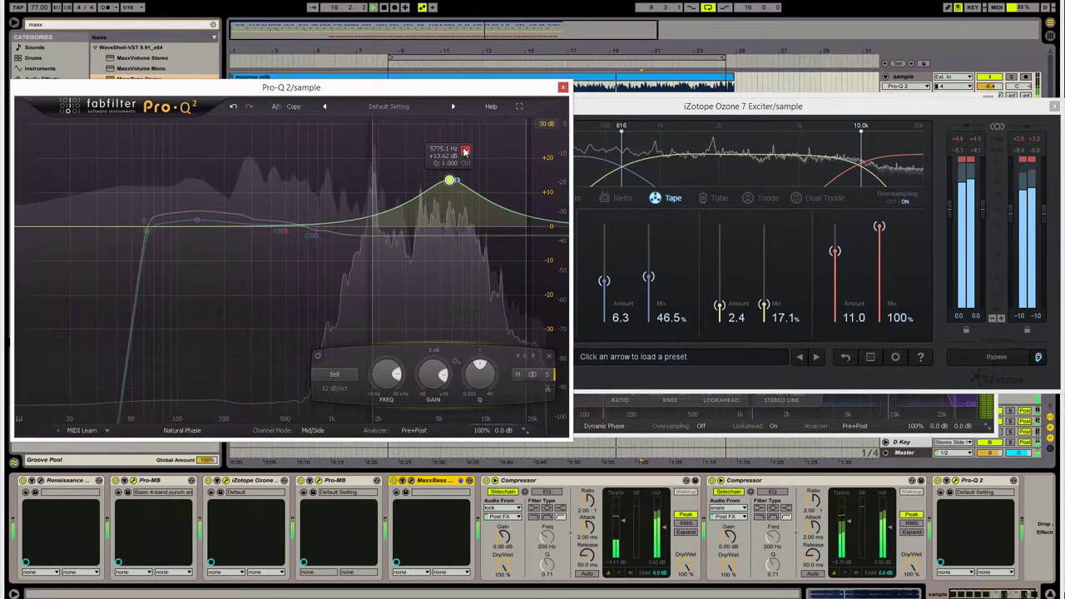
left_click_drag(465, 151, 466, 151)
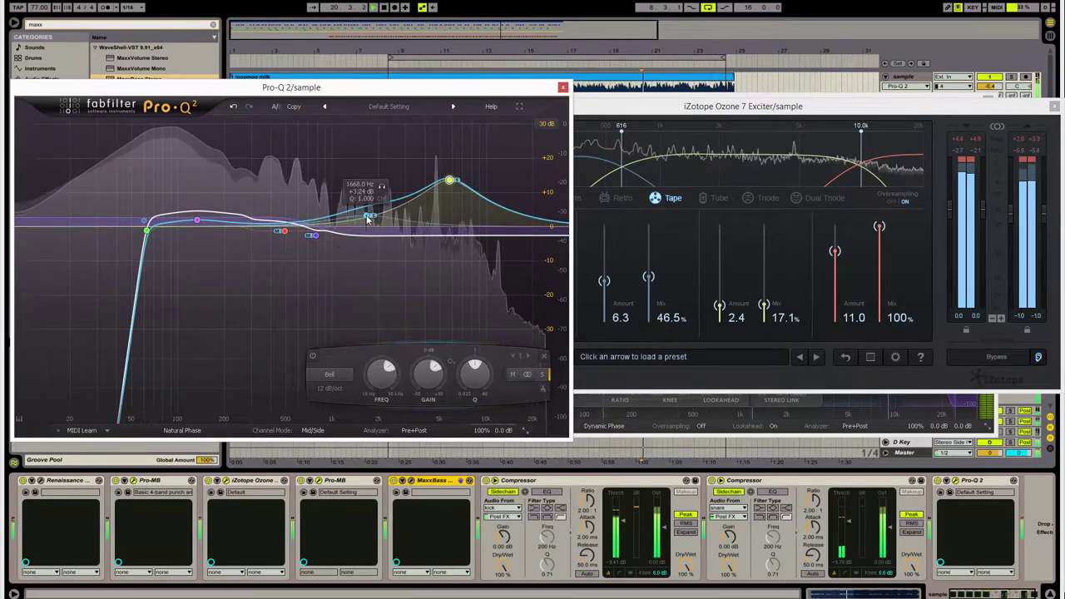
- Add a mid-channel bell band at about 2 kHz with a boost of about 5 dB
left_click_drag(462, 259, 386, 179)
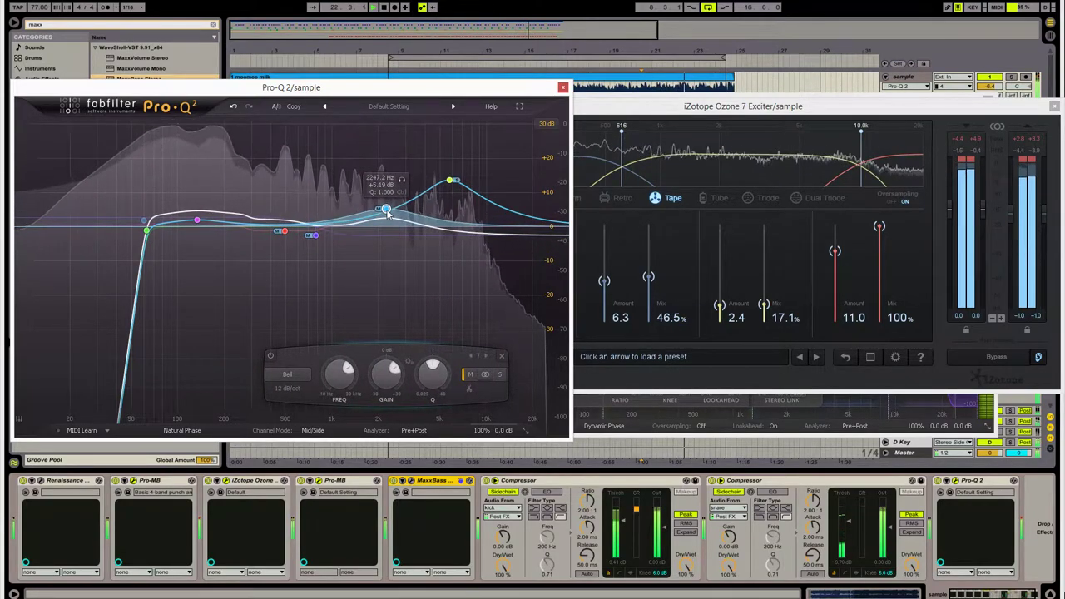
left_click_drag(387, 215, 383, 189)
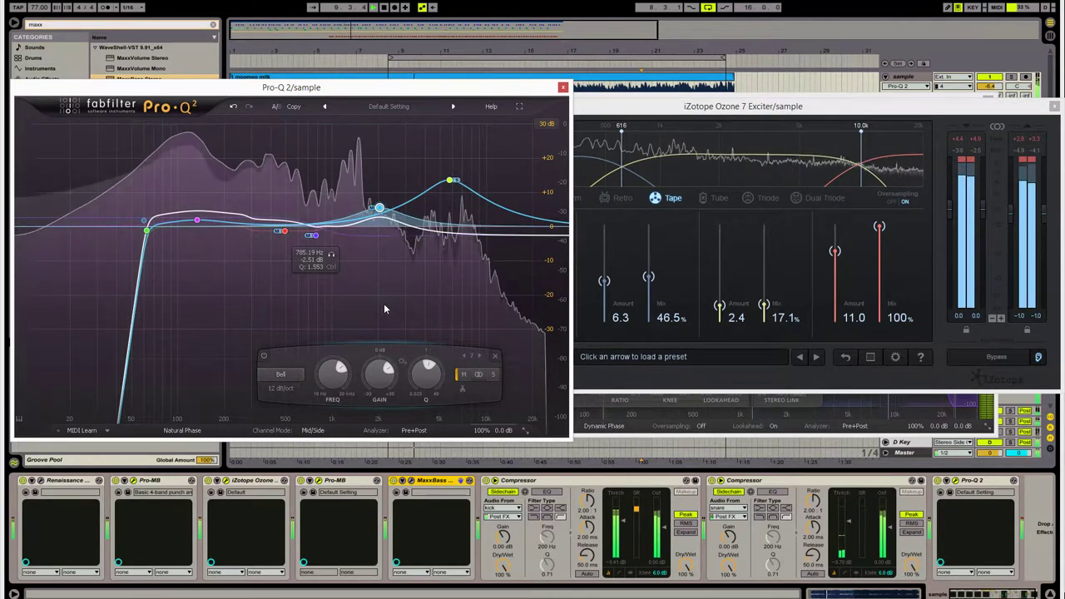
- Add a high cut at 8244.8 Hz, audition it on the mid and side channels and restrict it to the side channel
left_click(566, 225)
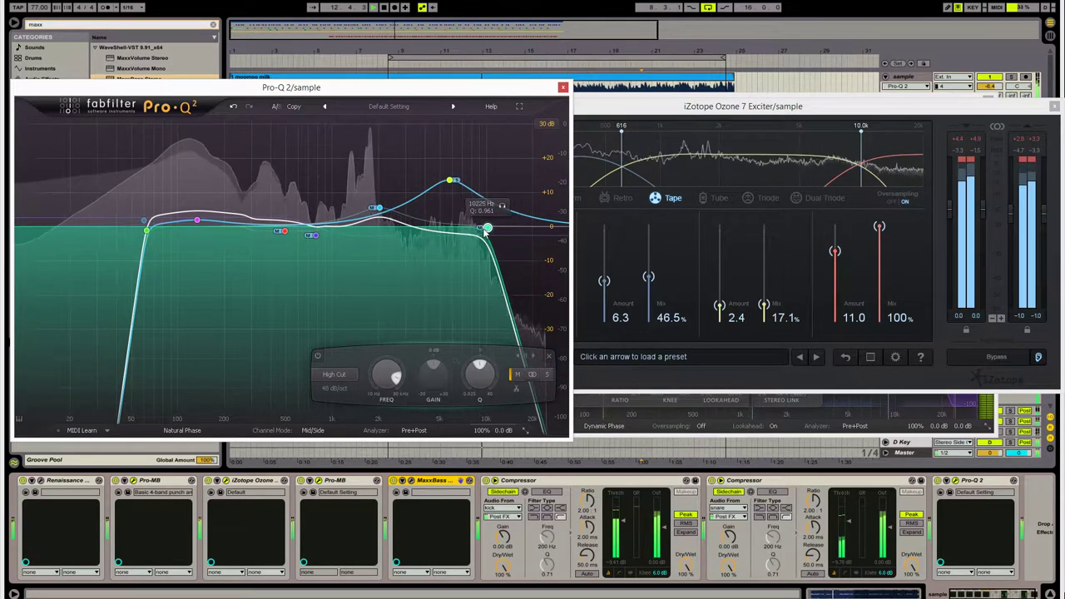
left_click(490, 205)
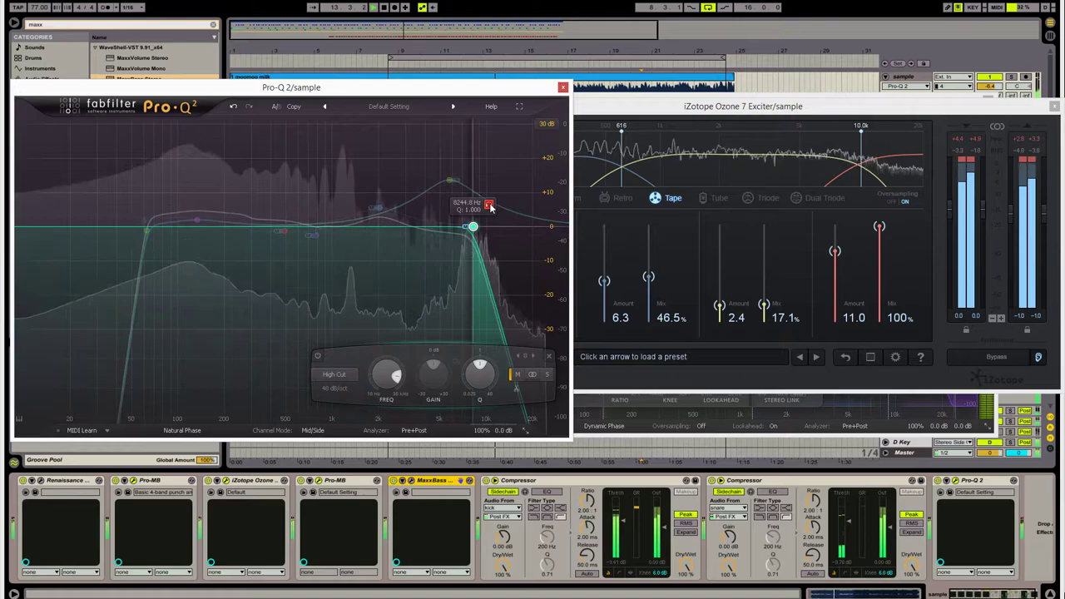
left_click(490, 205)
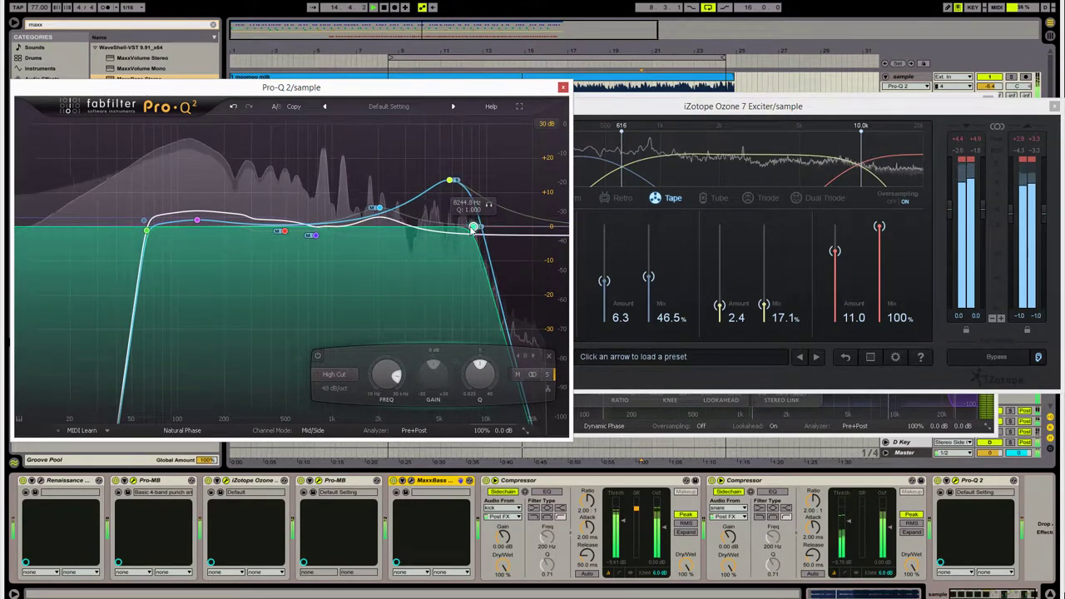
left_click(490, 205)
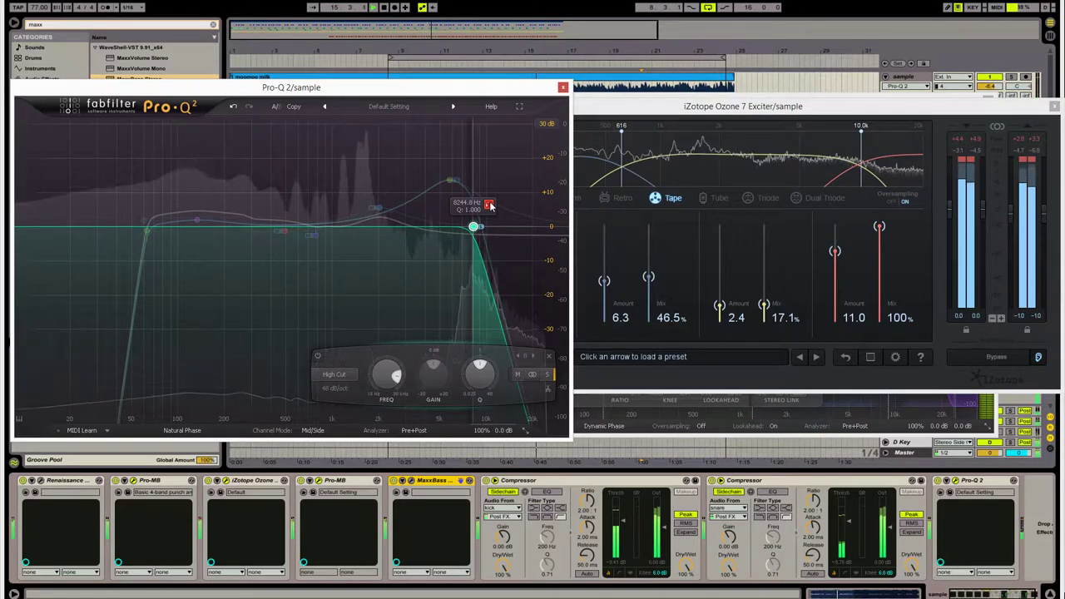
left_click(490, 206)
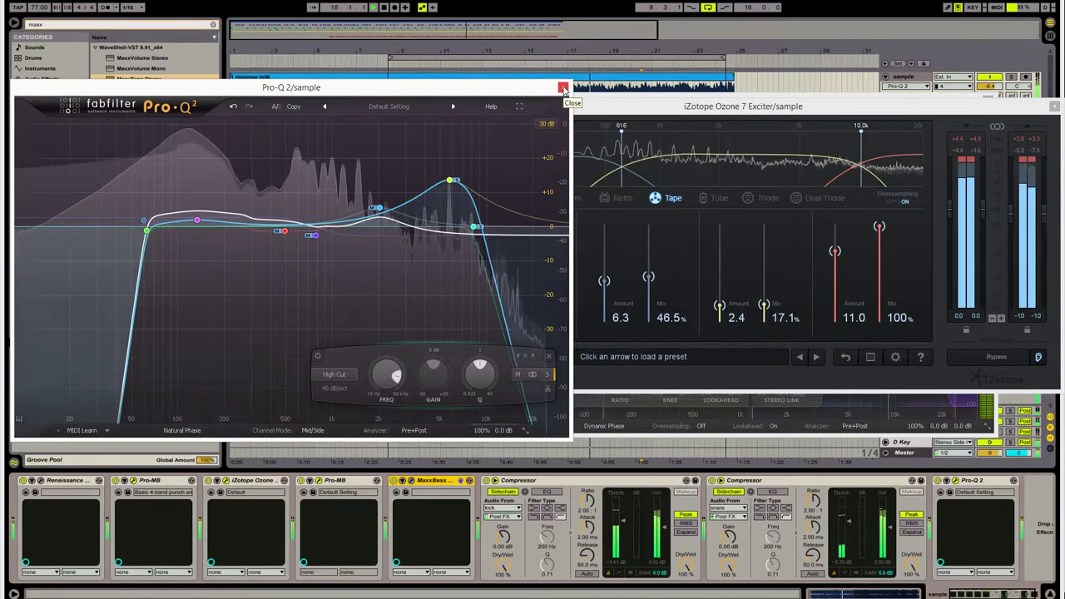
- Lower the Exciter's top crossover to 7.51 kHz and set its red band to amount 10.1, mix 76.5%, and yellow band to amount 1.1, mix 22.9%
left_click(758, 137)
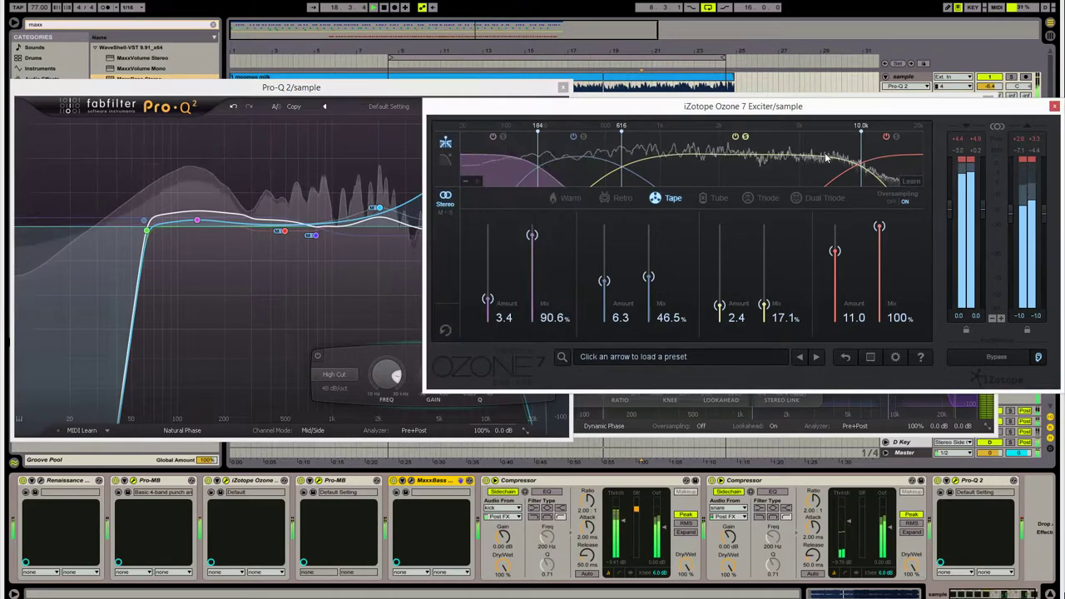
left_click_drag(860, 164, 836, 169)
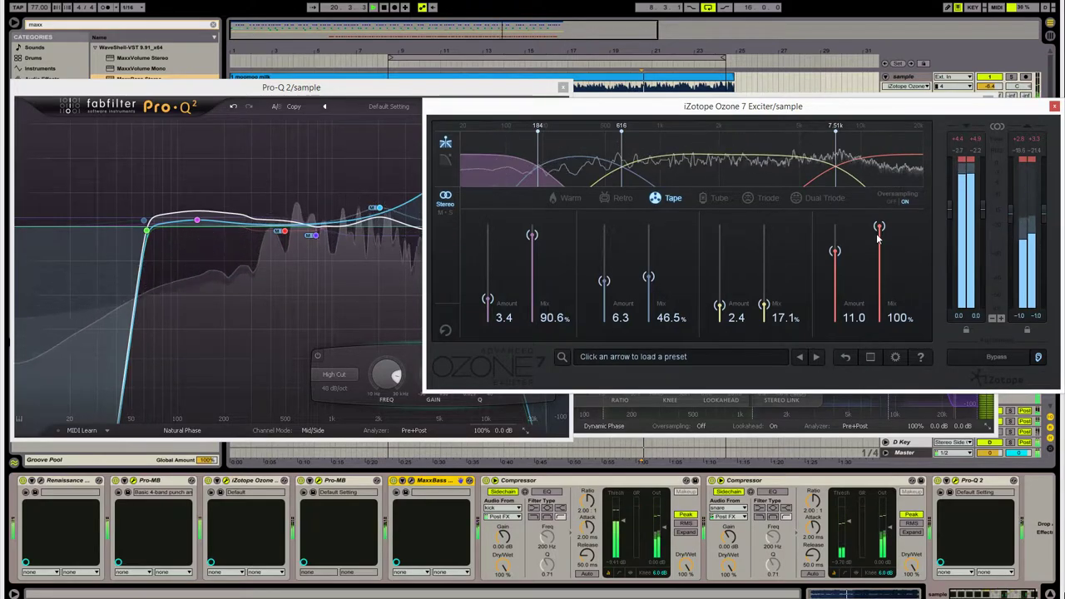
left_click_drag(880, 227, 867, 283)
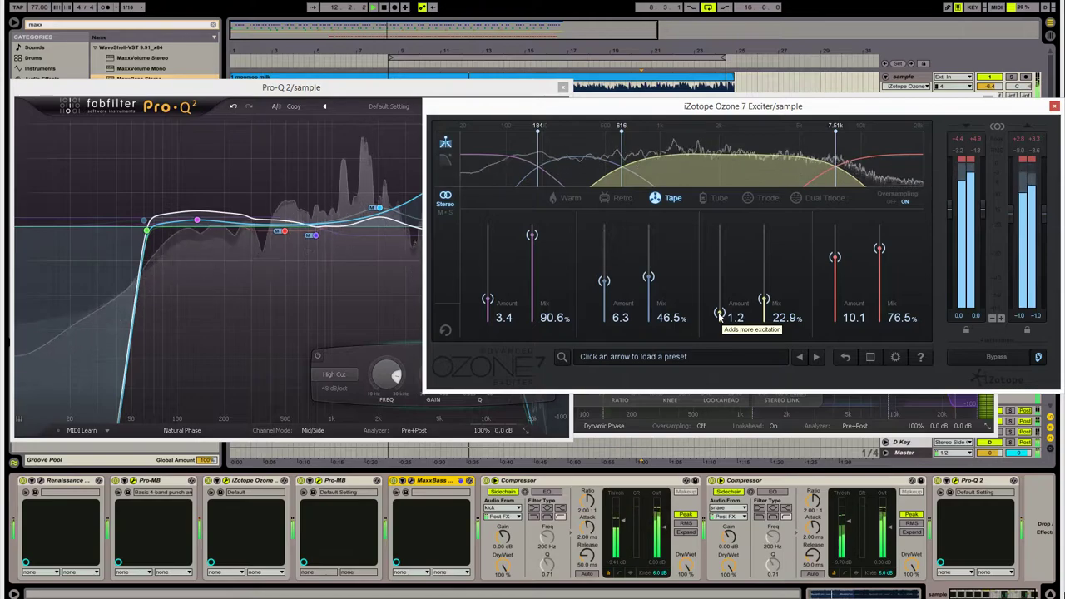
- Compare the sample with the Exciter bypassed and active, toggling the yellow high-mid band's solo between comparisons
left_click(993, 357)
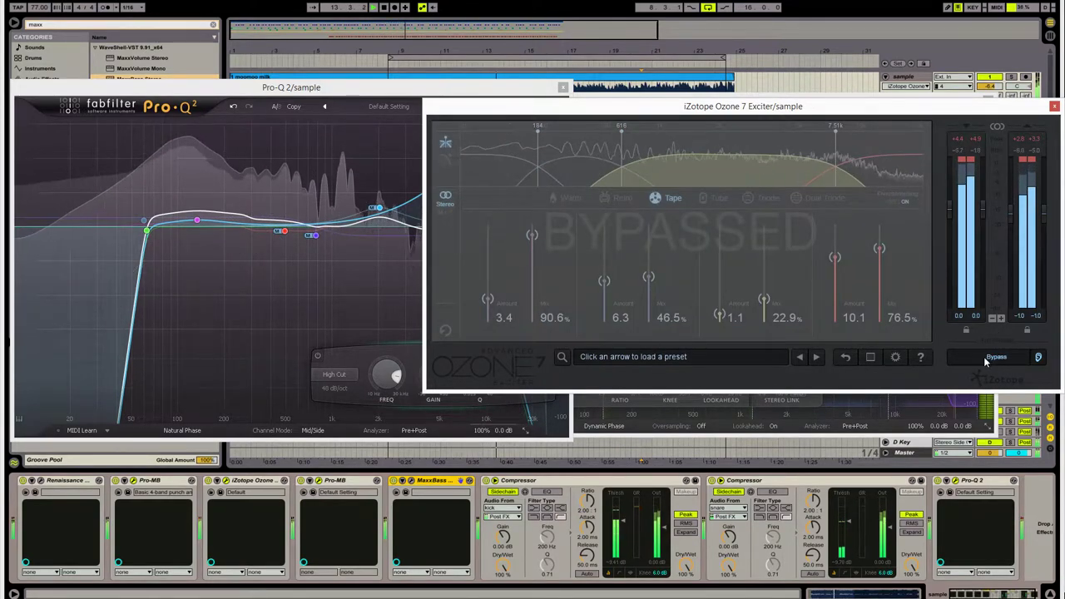
left_click(983, 358)
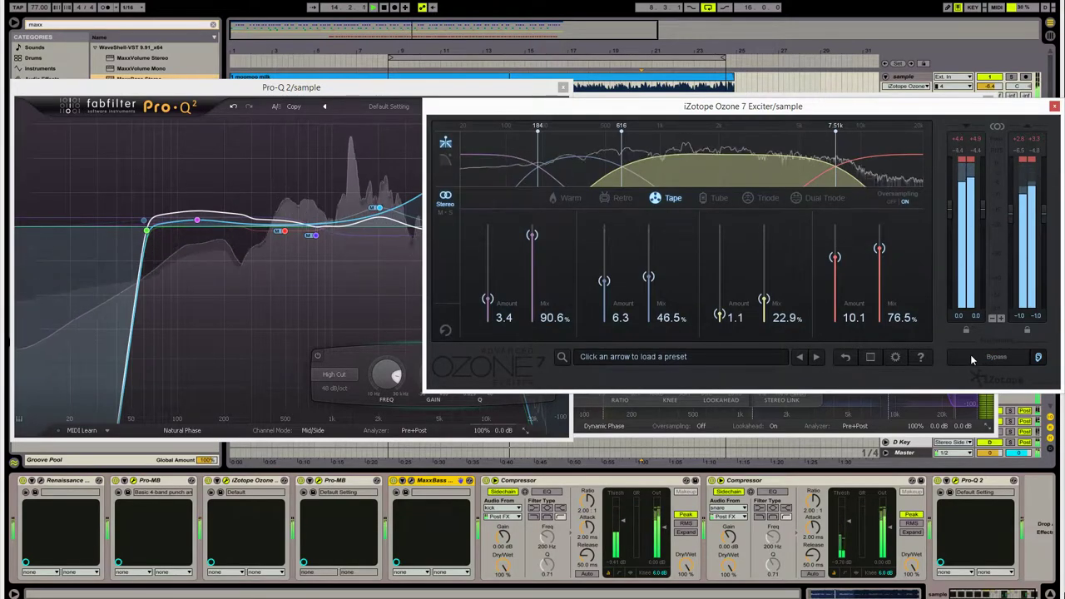
left_click(733, 138)
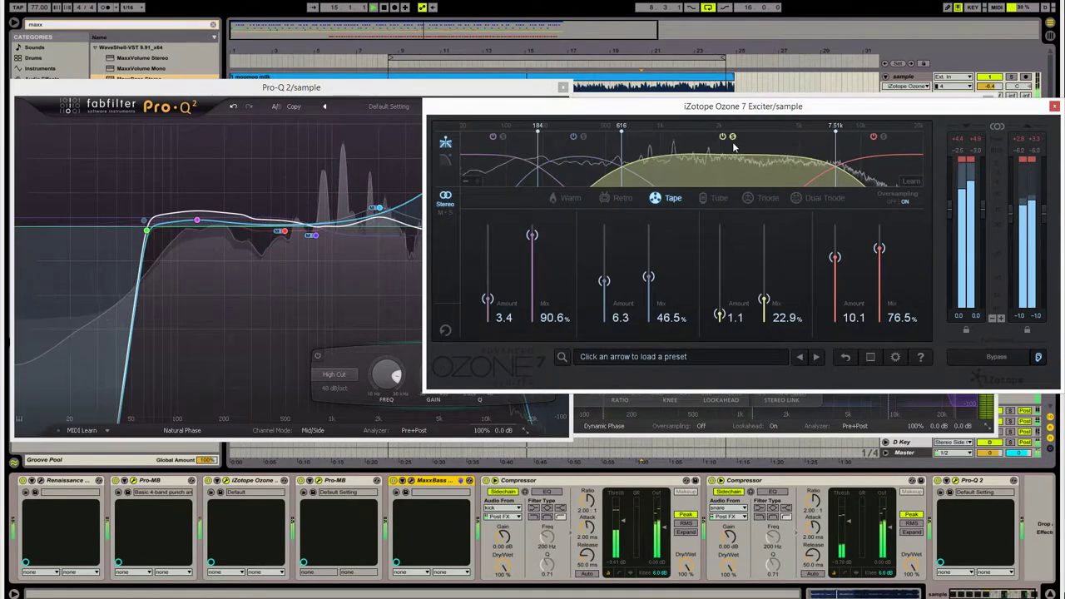
left_click(998, 358)
left_click(997, 358)
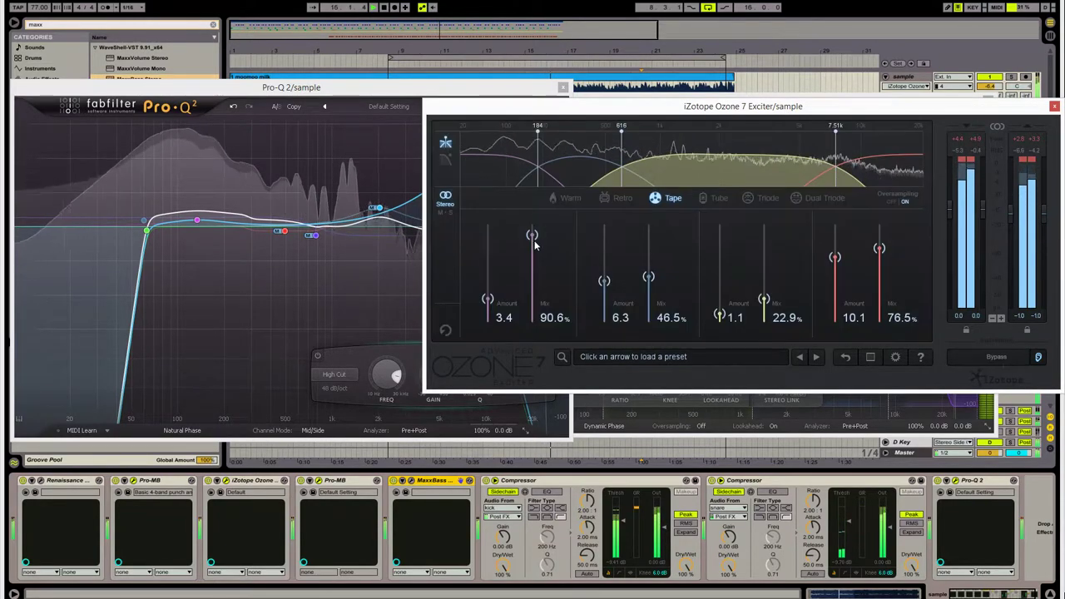
- Lower the mix of the Exciter's purple low band to 86.5% and close the Exciter and Pro-Q 2 windows
left_click_drag(533, 237, 533, 242)
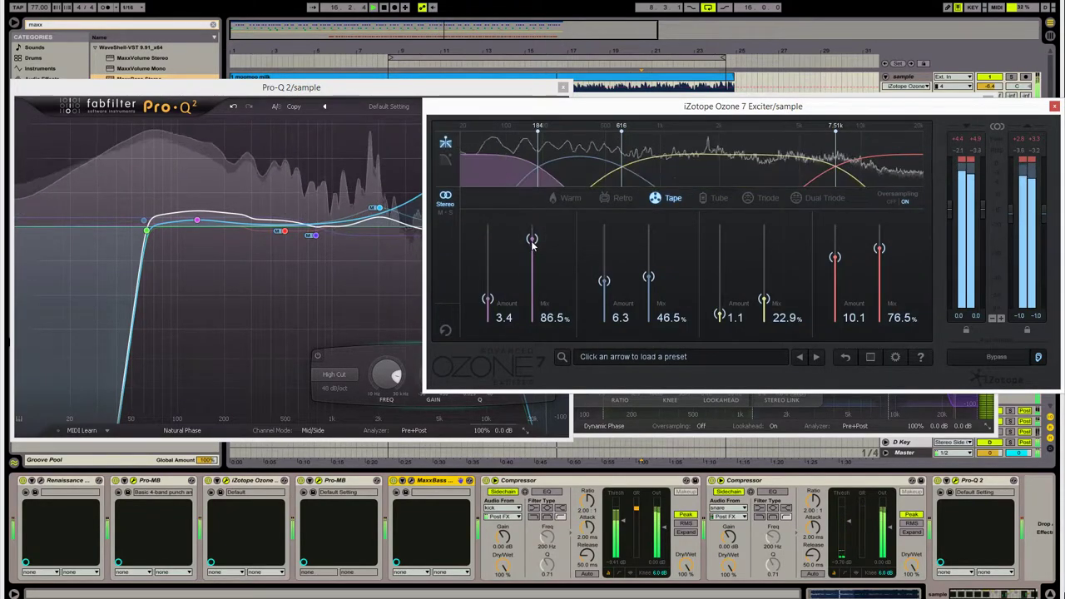
left_click(1055, 107)
left_click(563, 86)
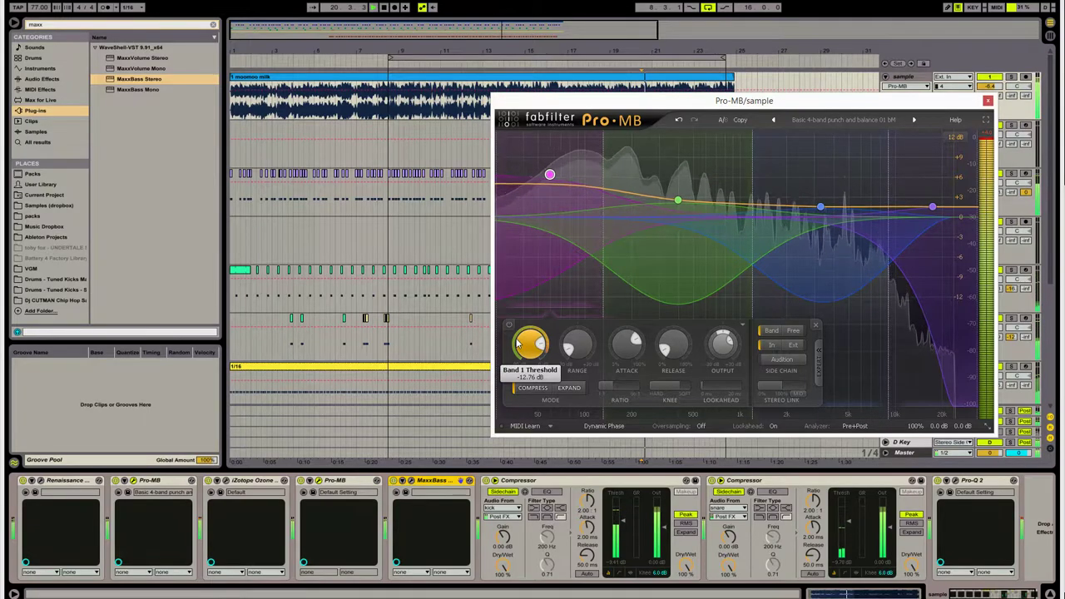
- Enlarge Pro-MB to full screen and lower the threshold of the purple low band to about -9.6 dB
left_click(986, 122)
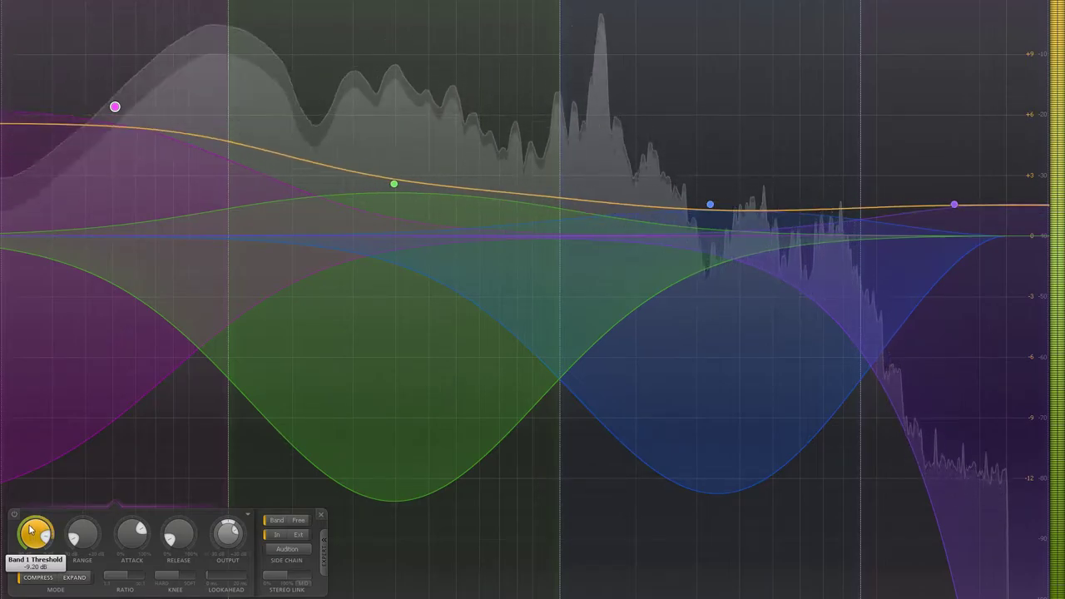
left_click_drag(30, 530, 29, 535)
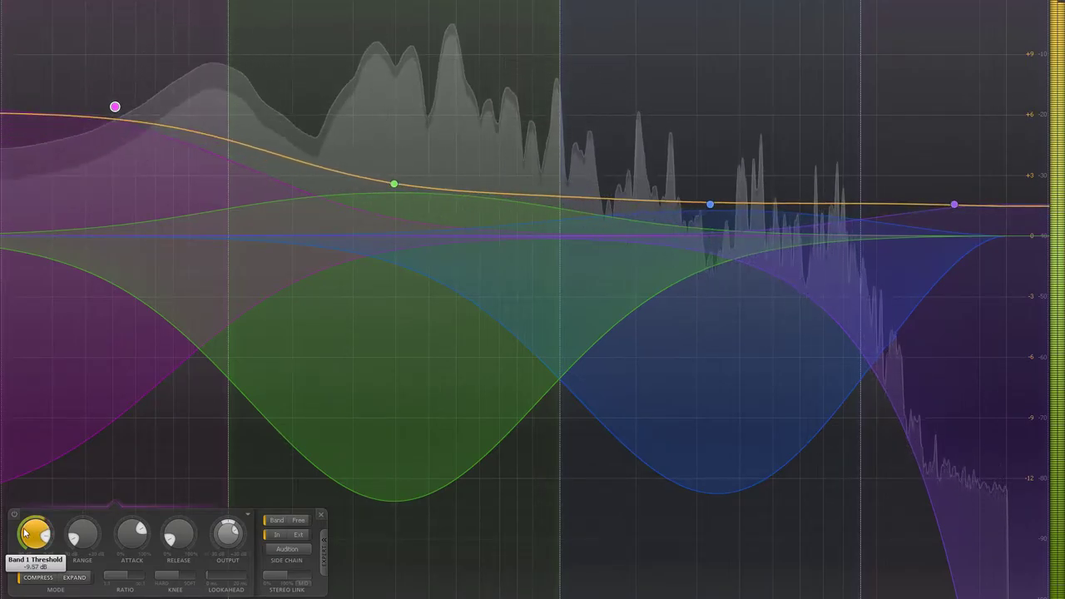
- Select the green low-mid band and compare it soloed with the full sample
left_click(392, 184)
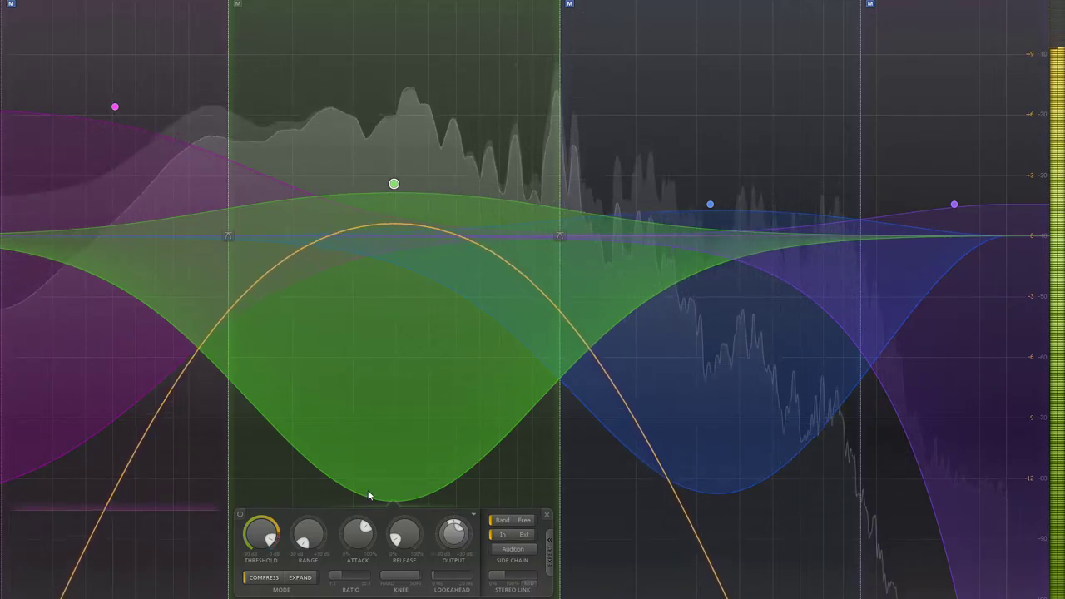
left_click(240, 1)
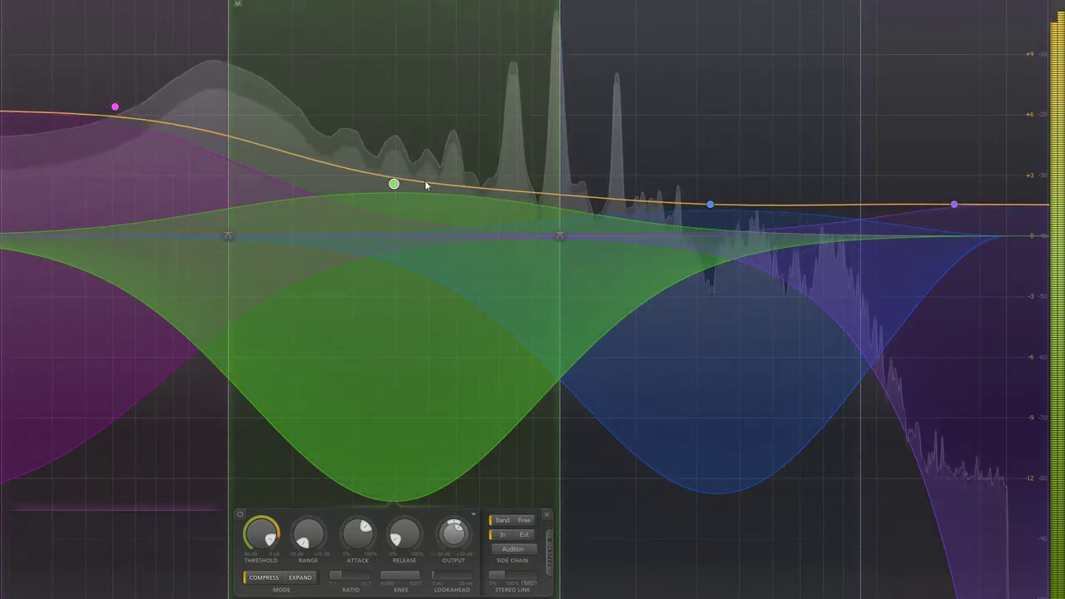
mouse_move(394, 183)
left_click(241, 2)
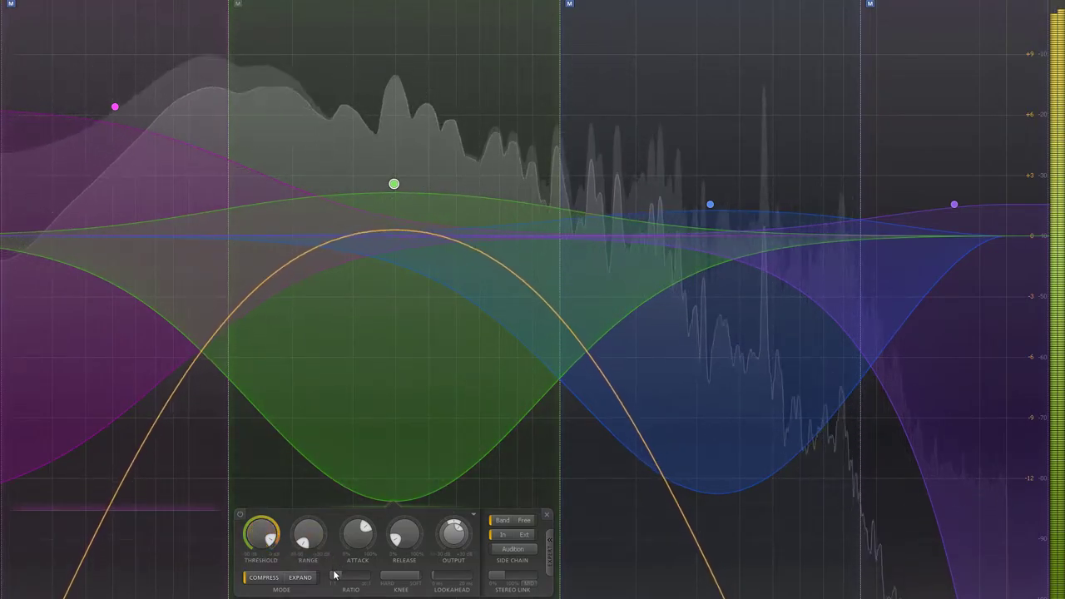
left_click(240, 2)
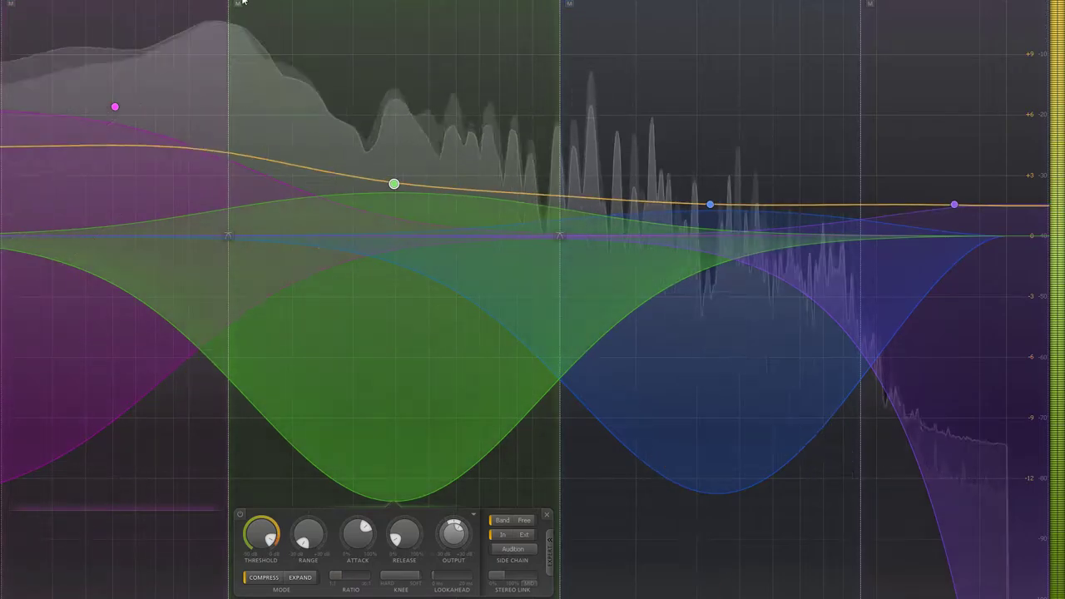
- Lower the crossover between the blue band and the top band and reduce the top band's output to about -1.6 dB
left_click(583, 1)
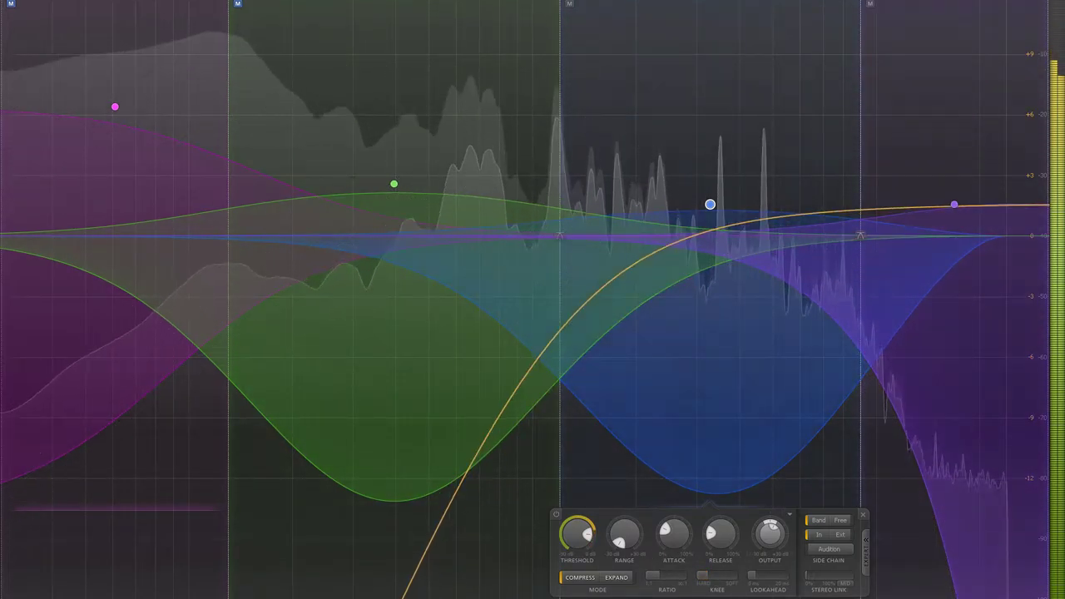
left_click_drag(862, 180, 830, 163)
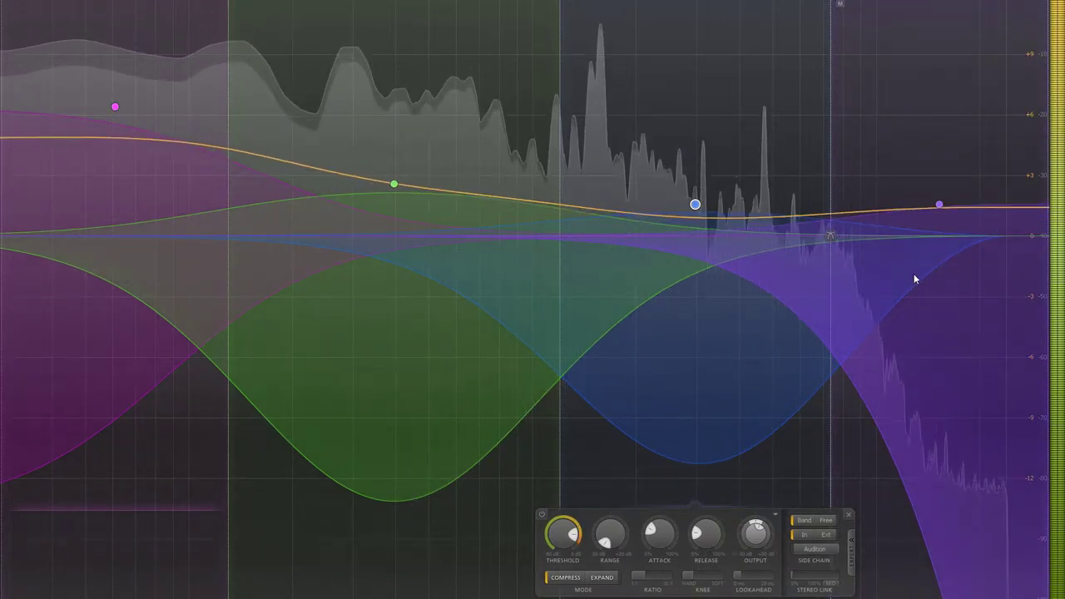
left_click_drag(940, 207, 938, 270)
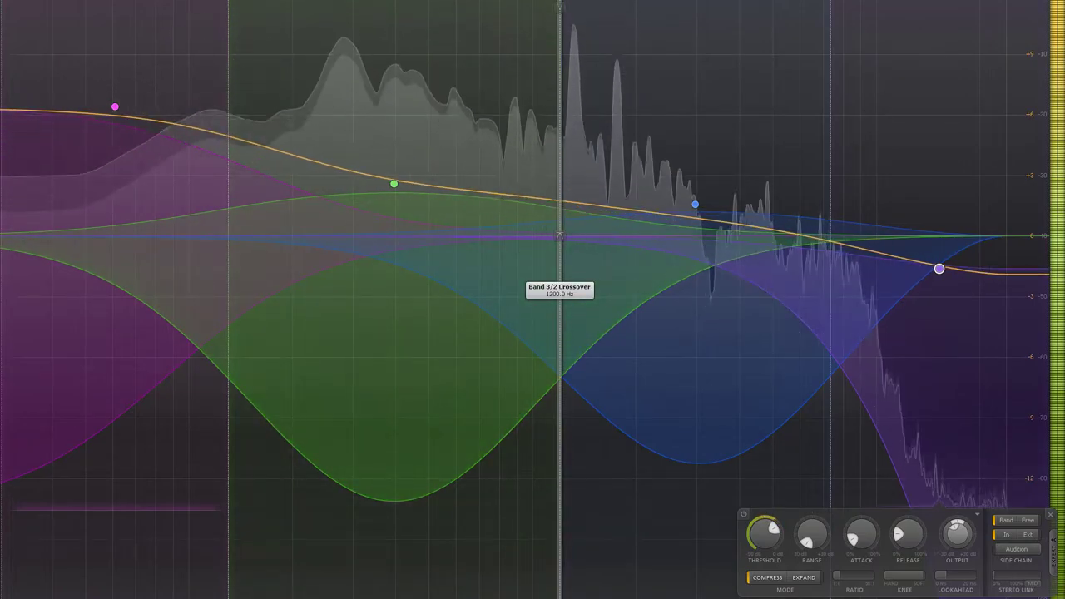
- Insert a new red band centred at 1200 Hz between the green and blue bands, deleting the surplus band beside it
left_click(559, 237)
left_click(619, 237)
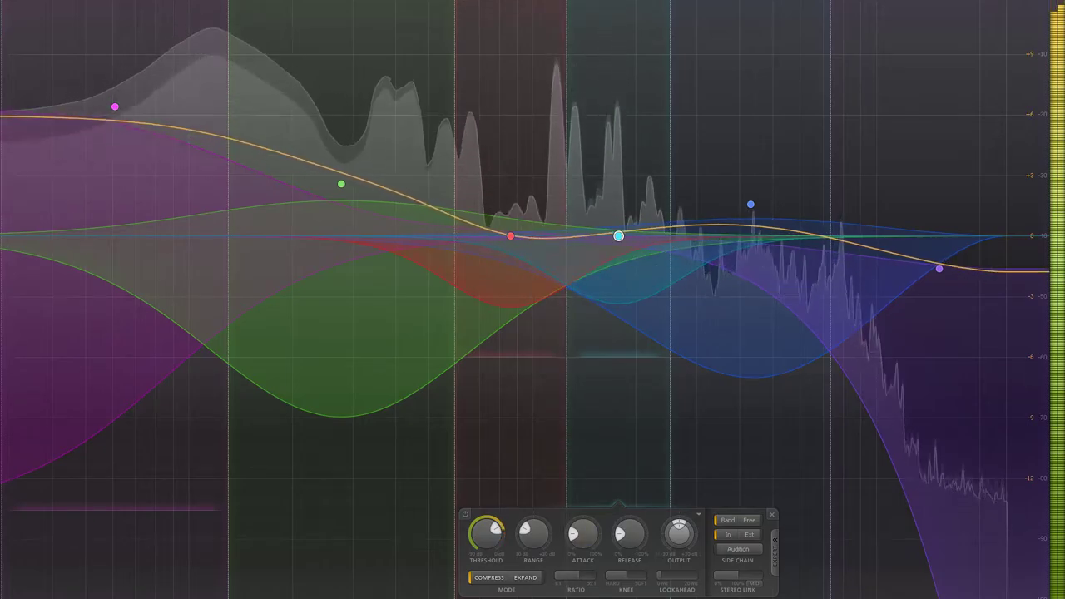
left_click_drag(566, 19, 558, 17)
key("Delete")
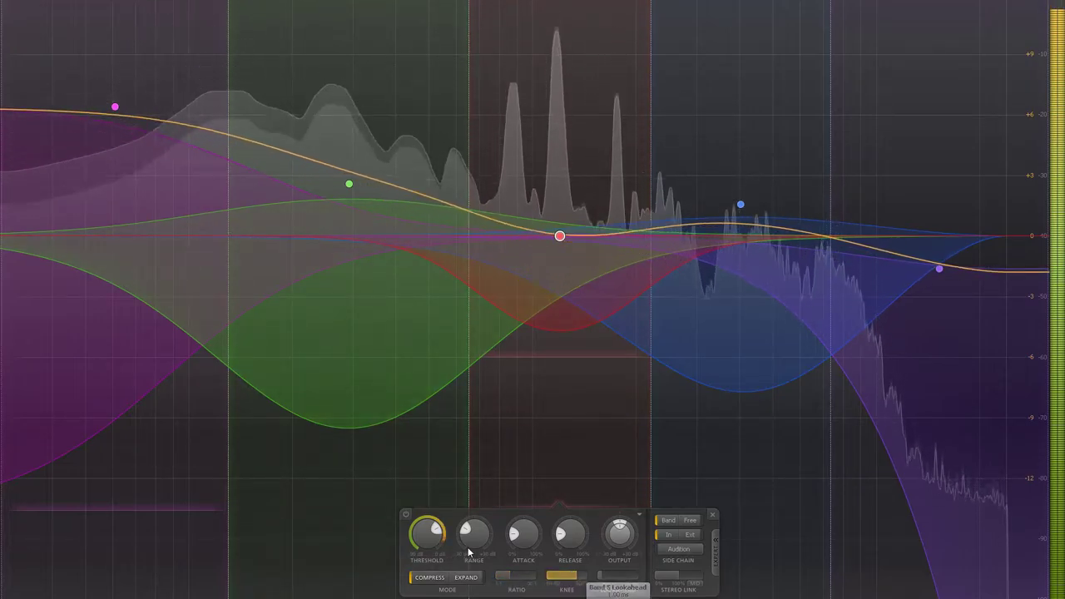
- Adjust the red band's threshold, attack and release and shift its centre to 1259.4 Hz
left_click_drag(420, 513, 413, 531)
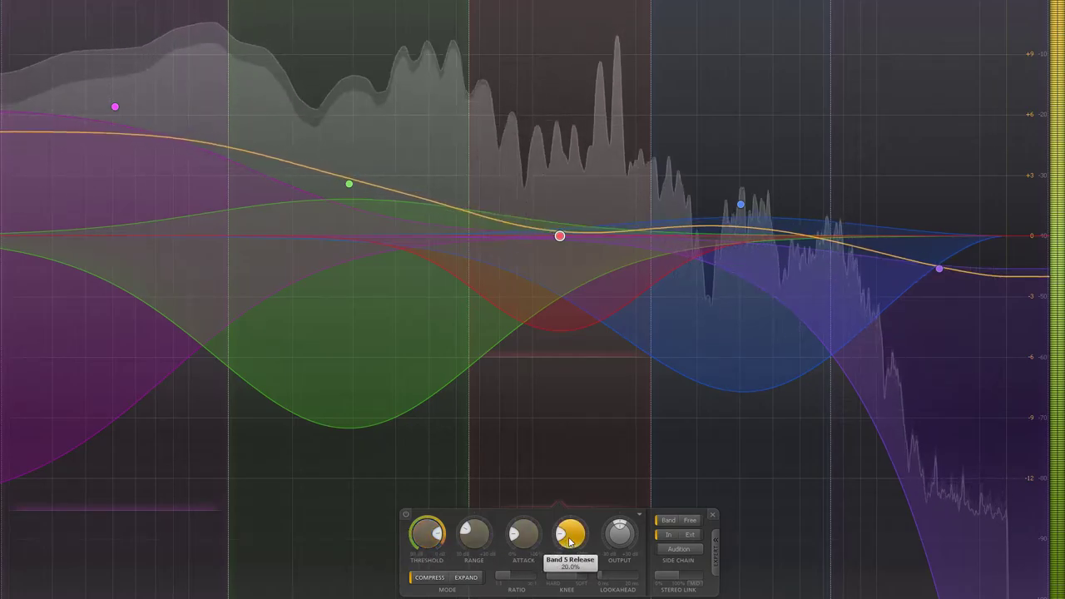
left_click(349, 185)
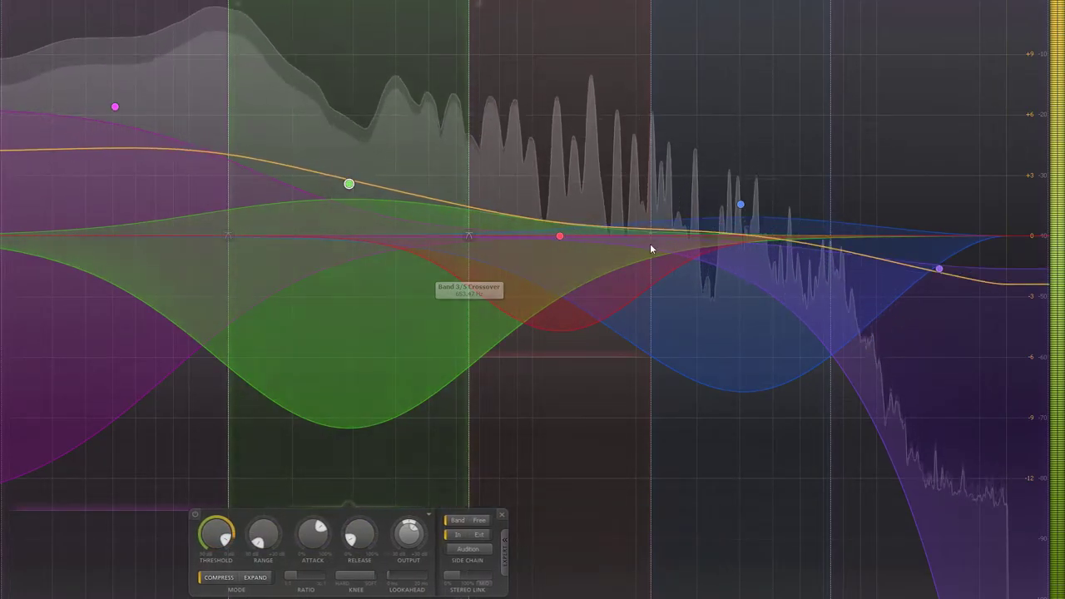
left_click(561, 237)
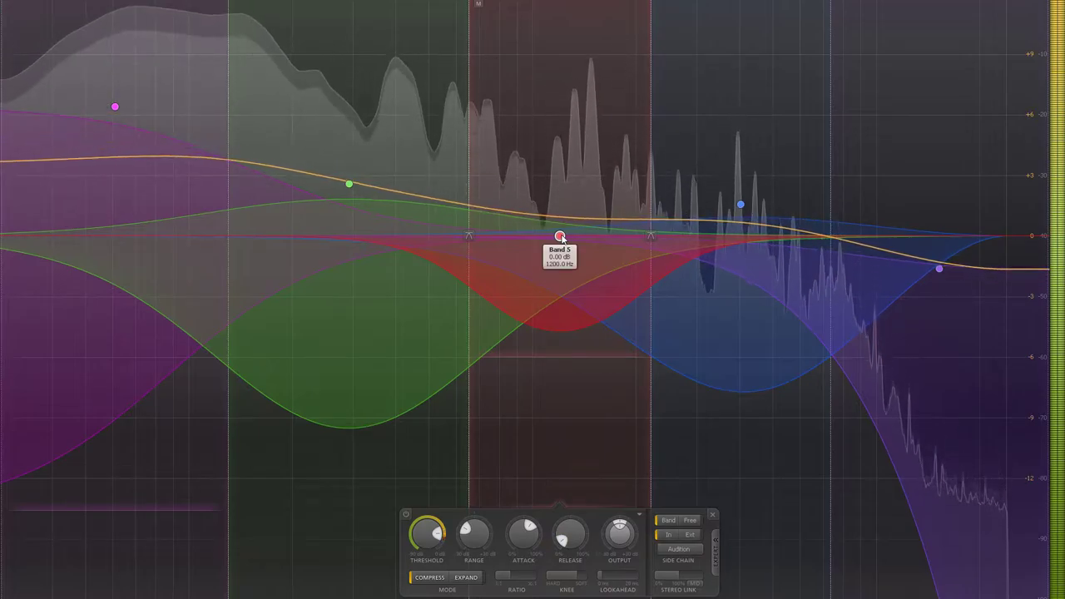
left_click_drag(562, 236, 571, 236)
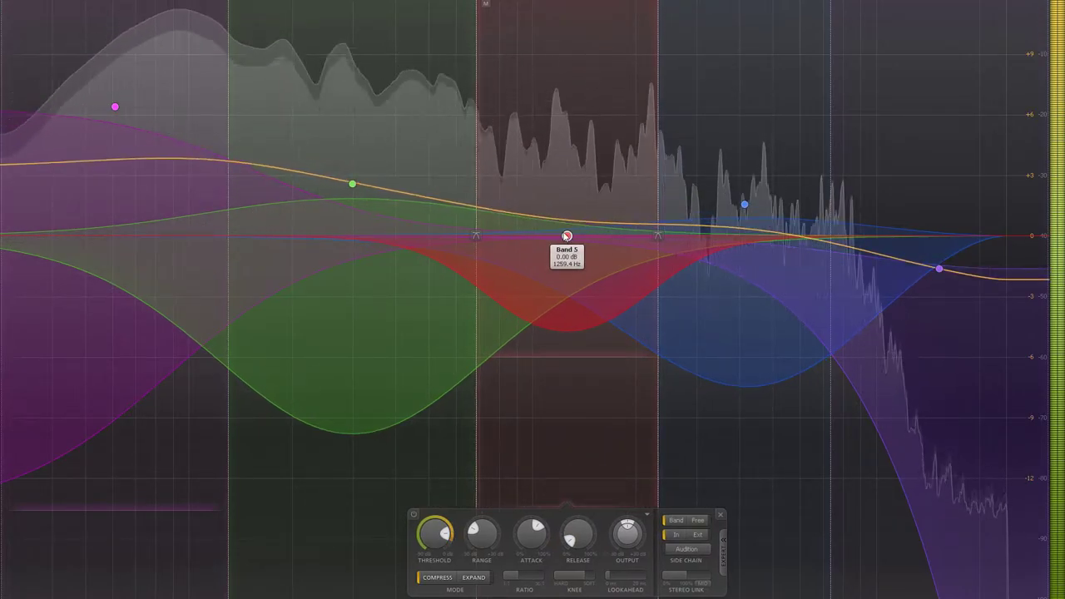
left_click(483, 1)
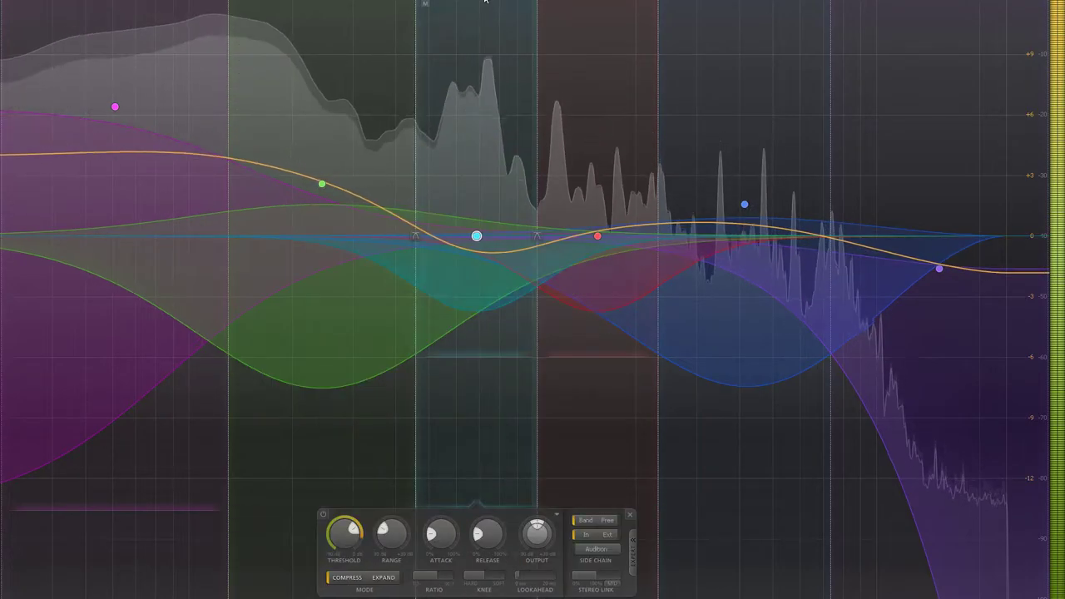
left_click(502, 1)
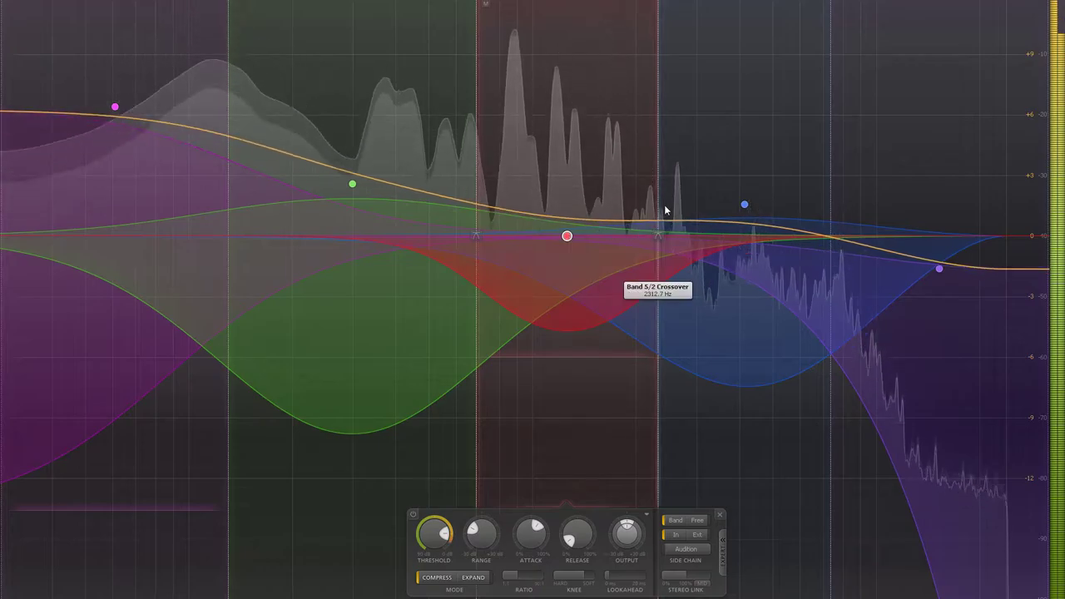
- Set the red/blue crossover slope to 48 dB/oct and shift the red band's crossovers to 752.58 Hz and about 2.4 kHz
double_click(658, 238)
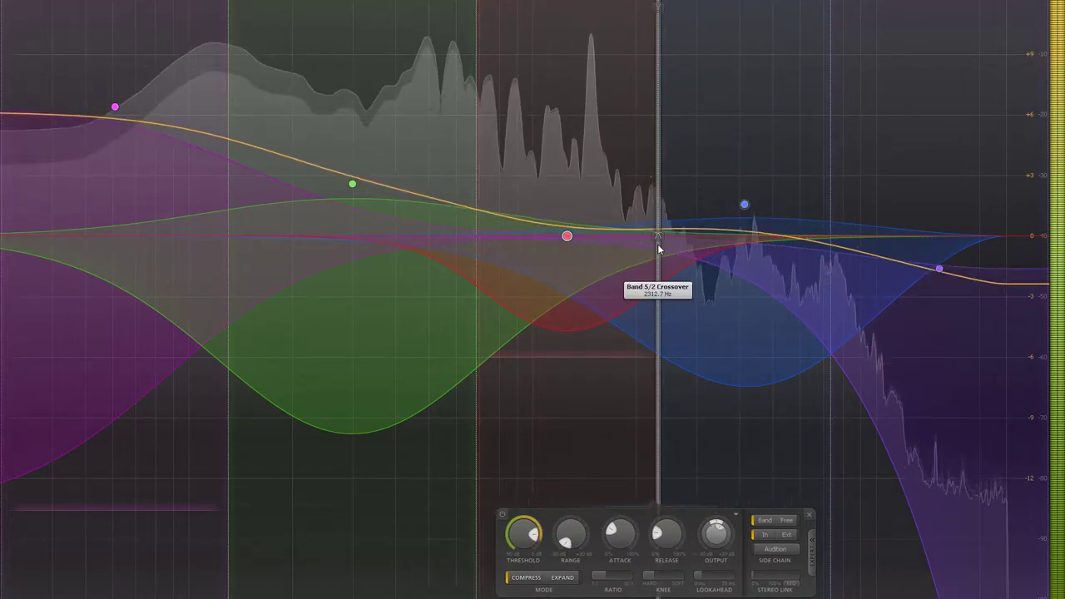
type("12.0 dB/oct")
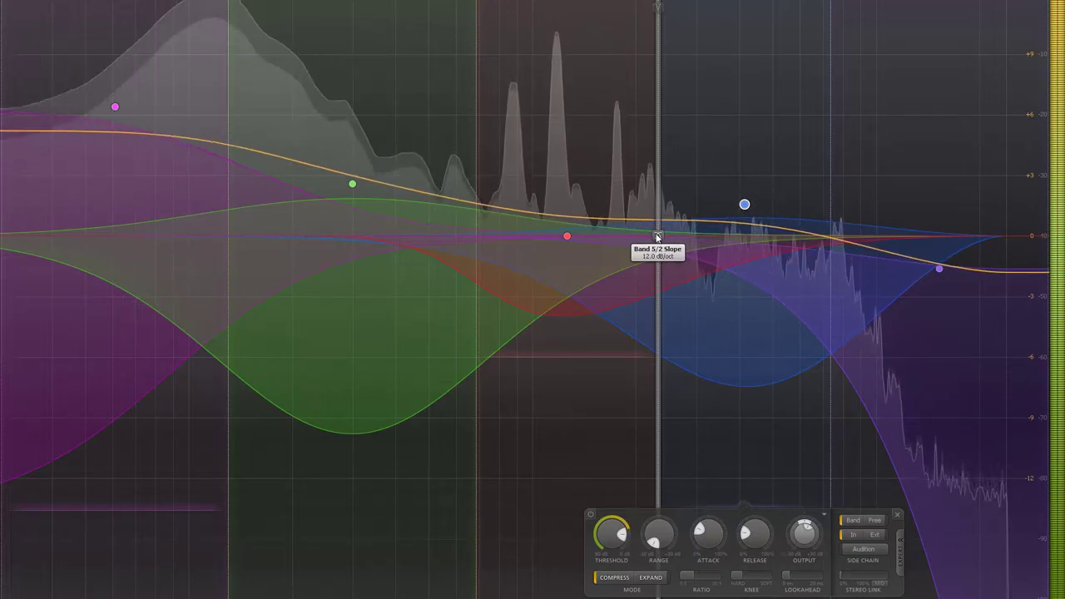
double_click(657, 238)
type("36")
key("Return")
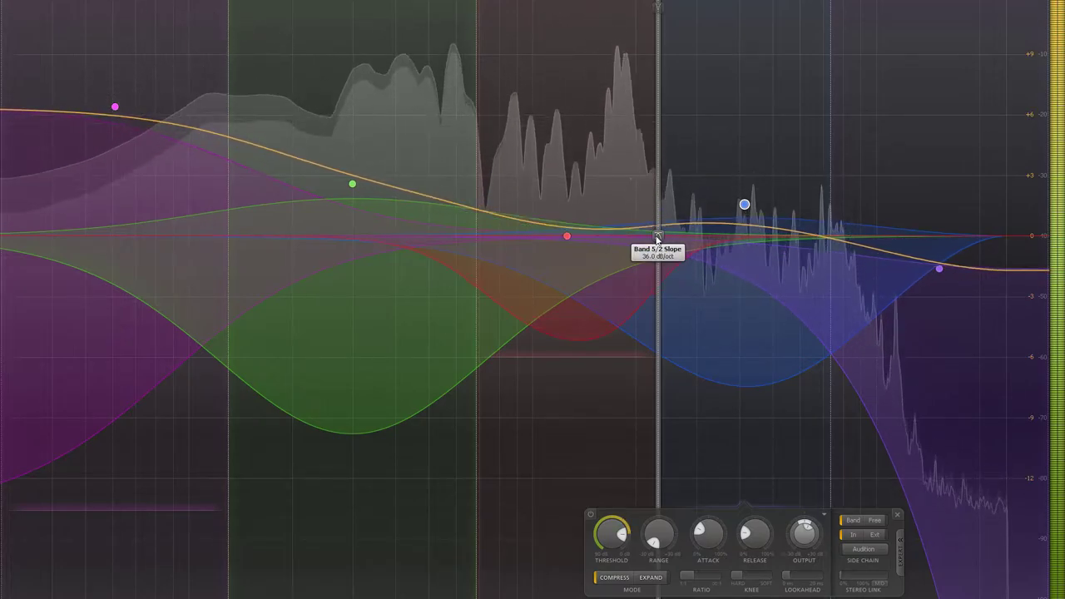
type("48")
key("Return")
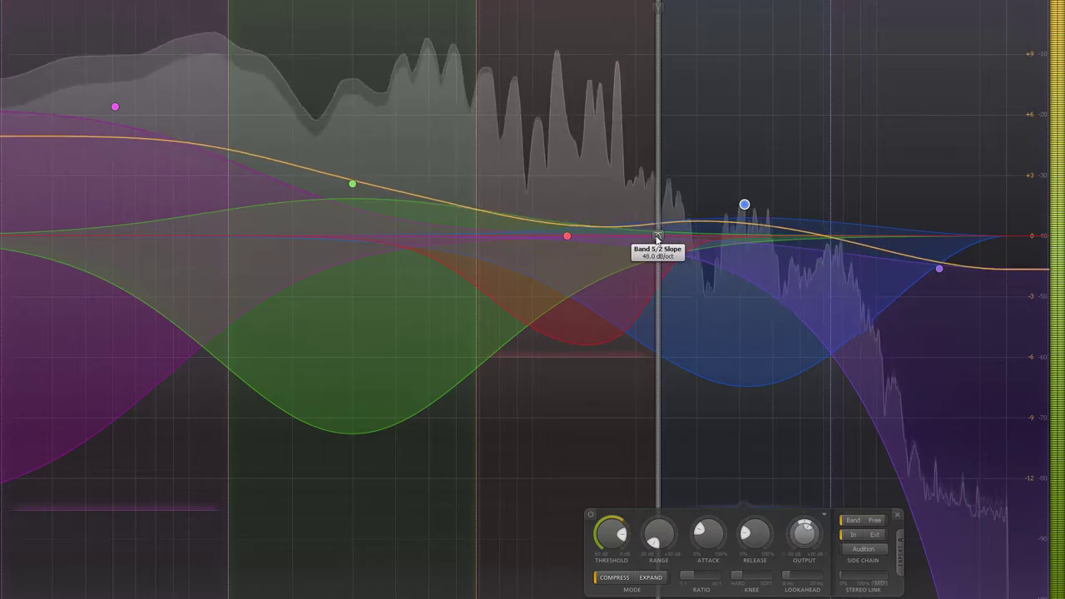
left_click_drag(658, 238, 663, 239)
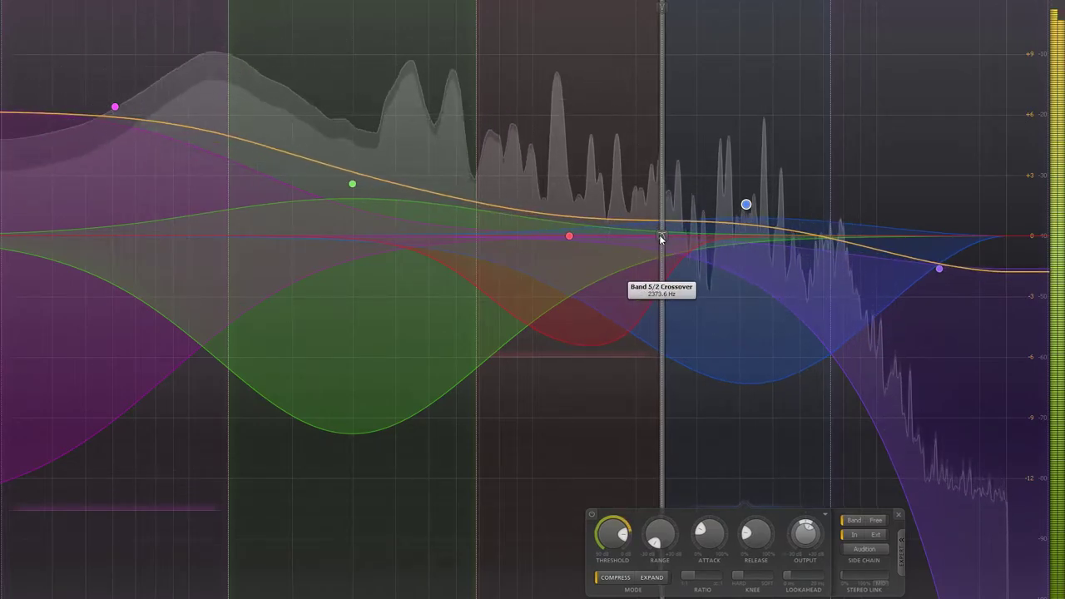
left_click_drag(480, 222, 493, 226)
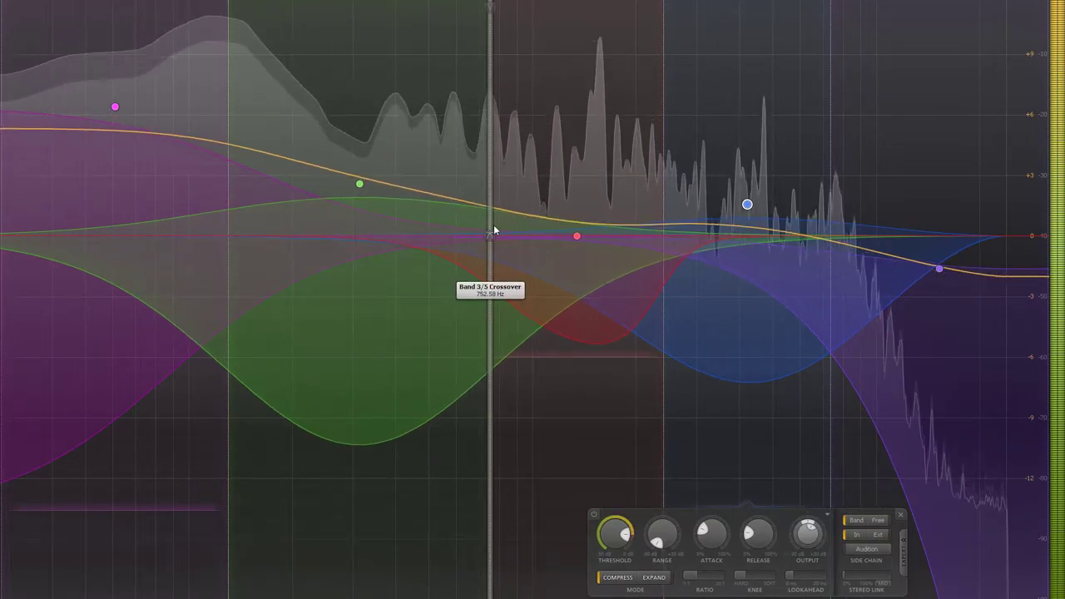
- Solo the red band and compare it repeatedly with the full sample
left_click(500, 3)
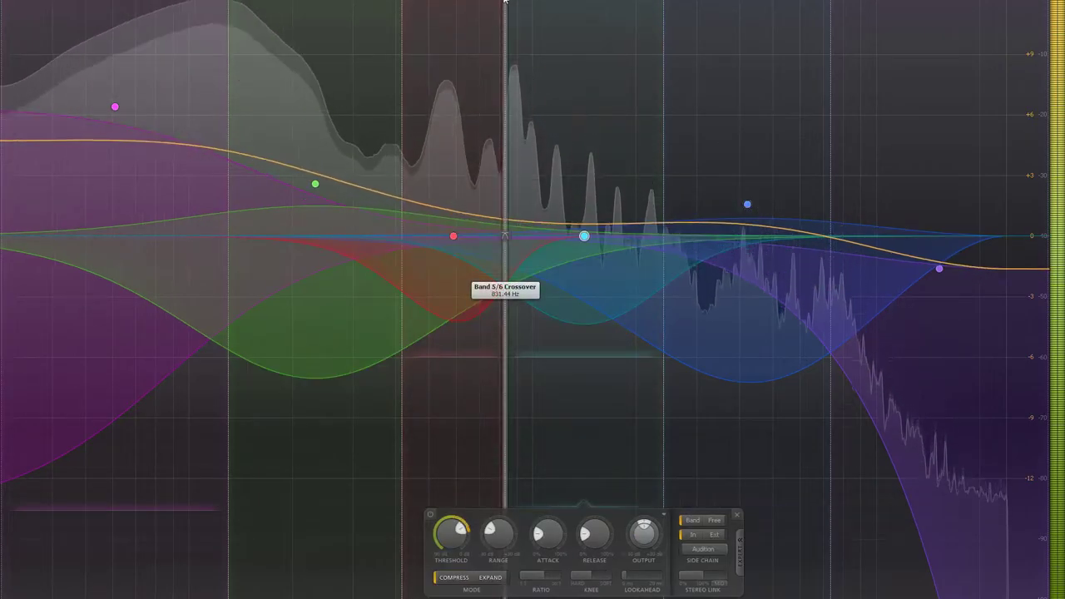
left_click(516, 0)
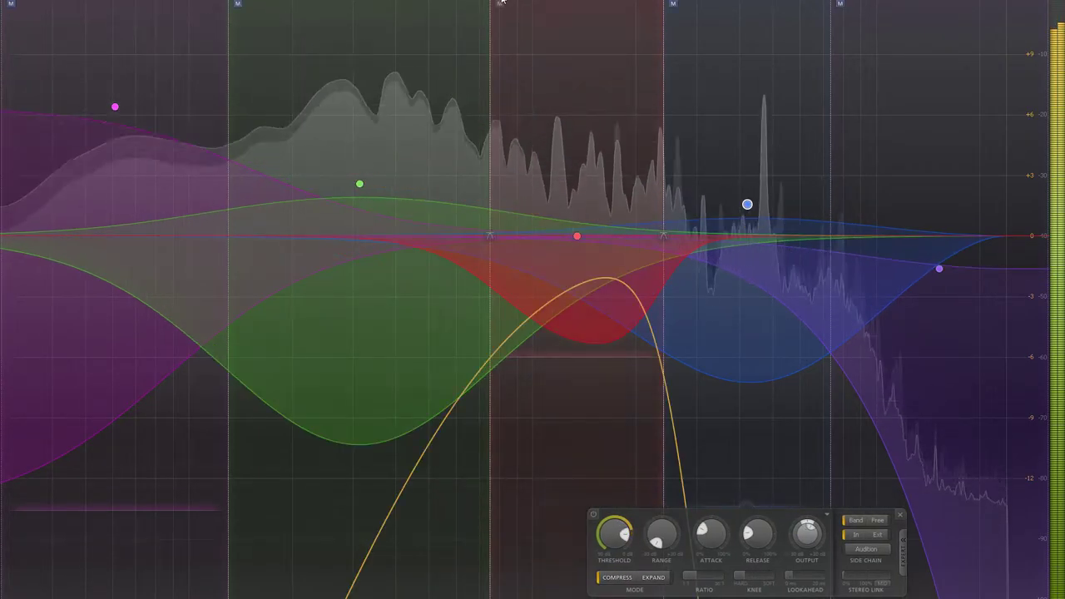
left_click(570, 305)
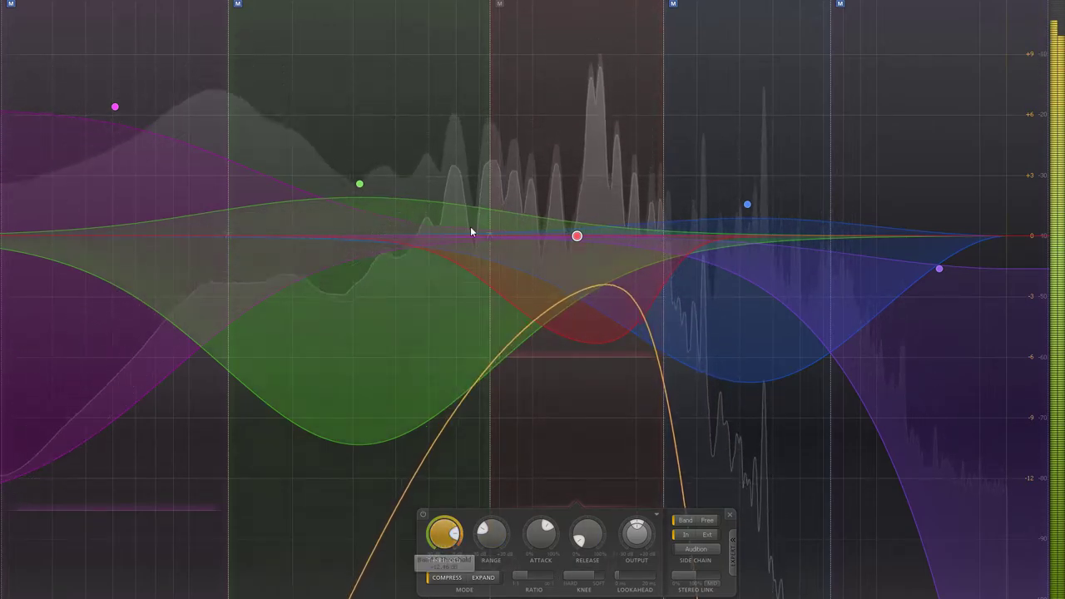
left_click(499, 3, "alt")
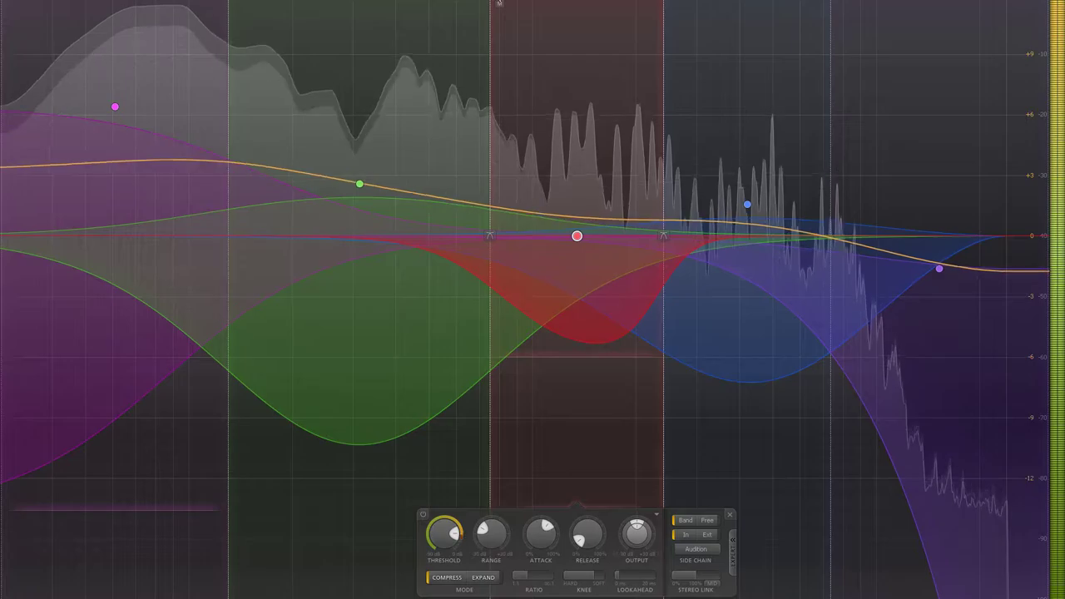
left_click(499, 4, "alt")
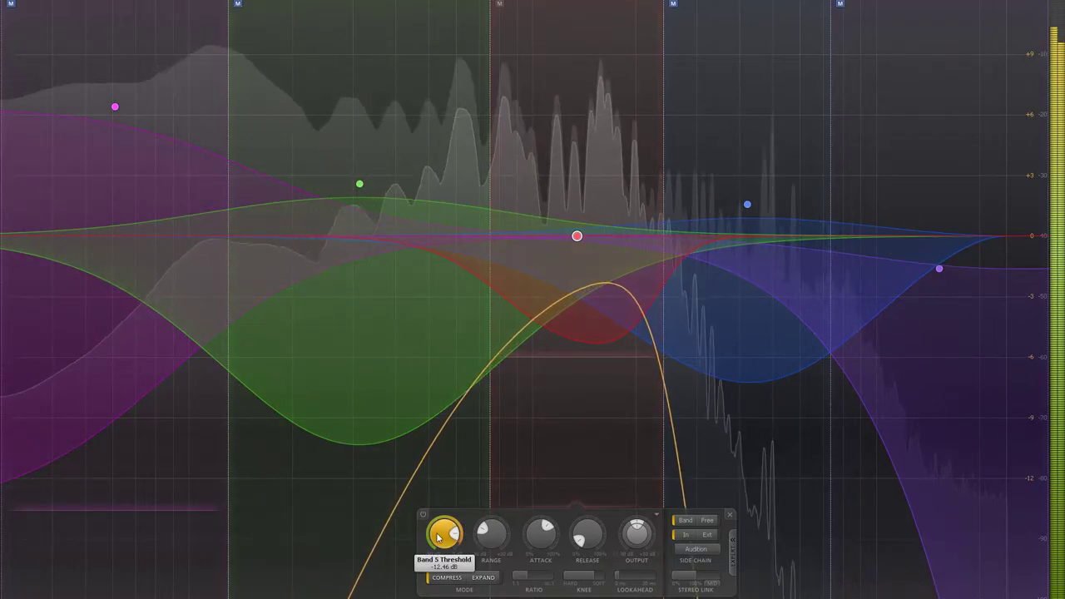
left_click(499, 3, "alt")
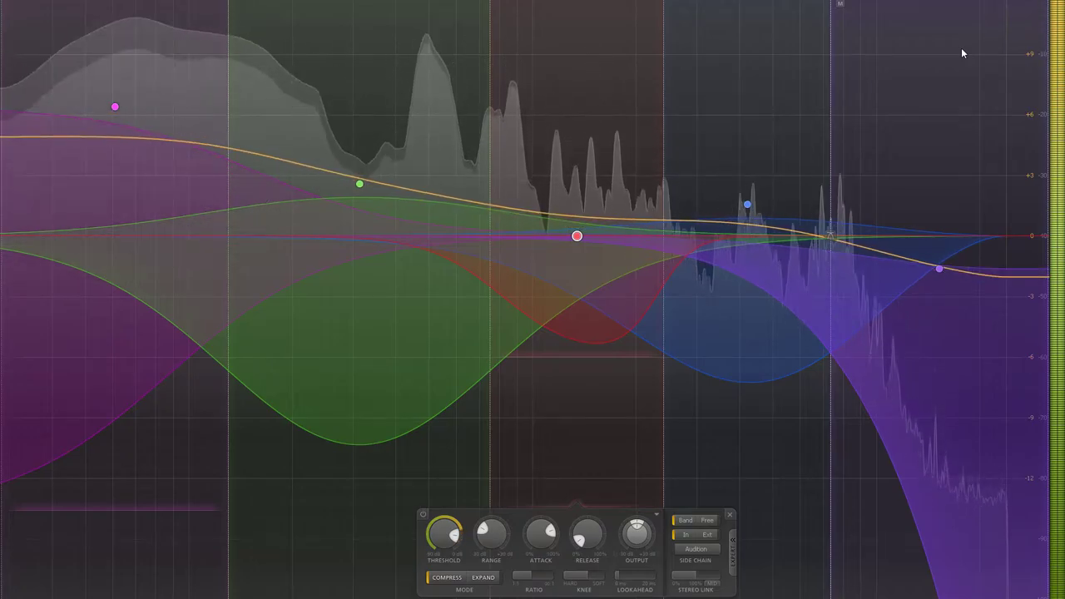
- Fine-tune the thresholds of the blue and green bands and lower the red band's output to about -1 dB
left_click(748, 204)
left_click_drag(609, 535, 609, 541)
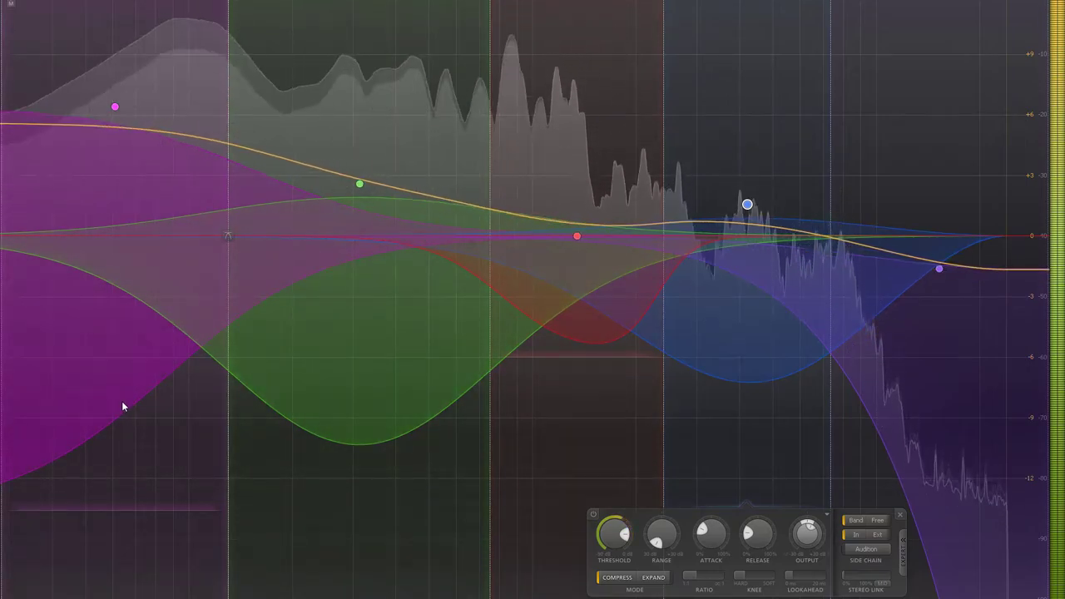
left_click(360, 184)
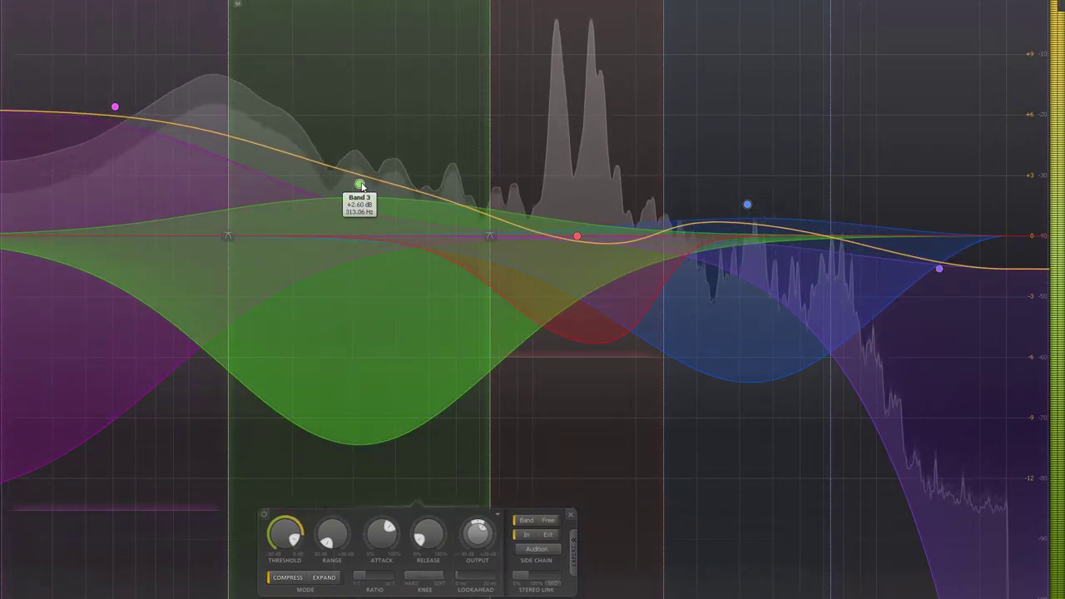
left_click_drag(227, 527, 223, 527)
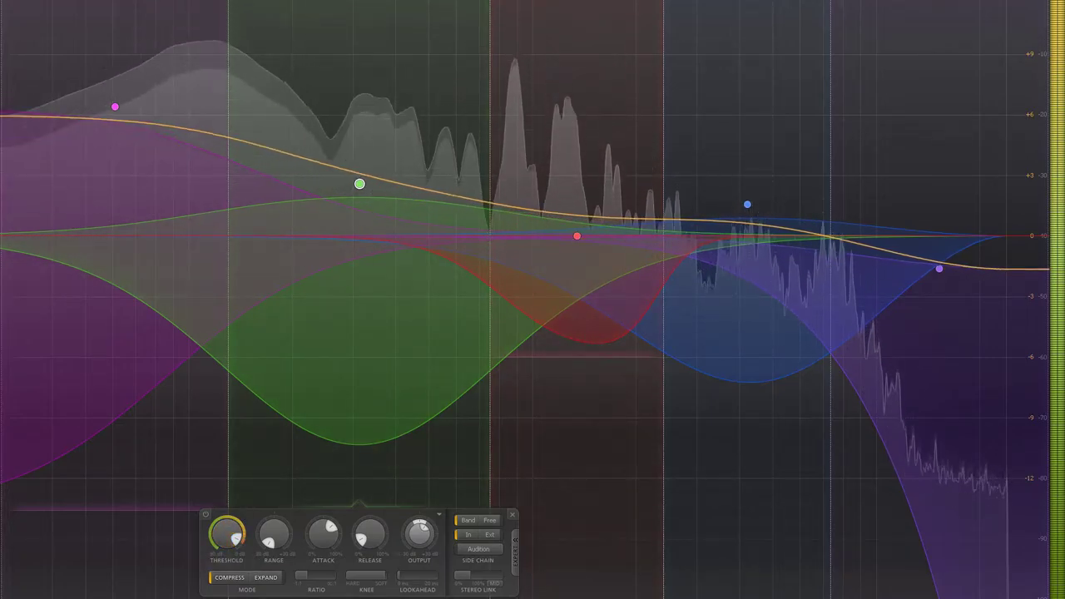
left_click_drag(577, 238, 574, 258)
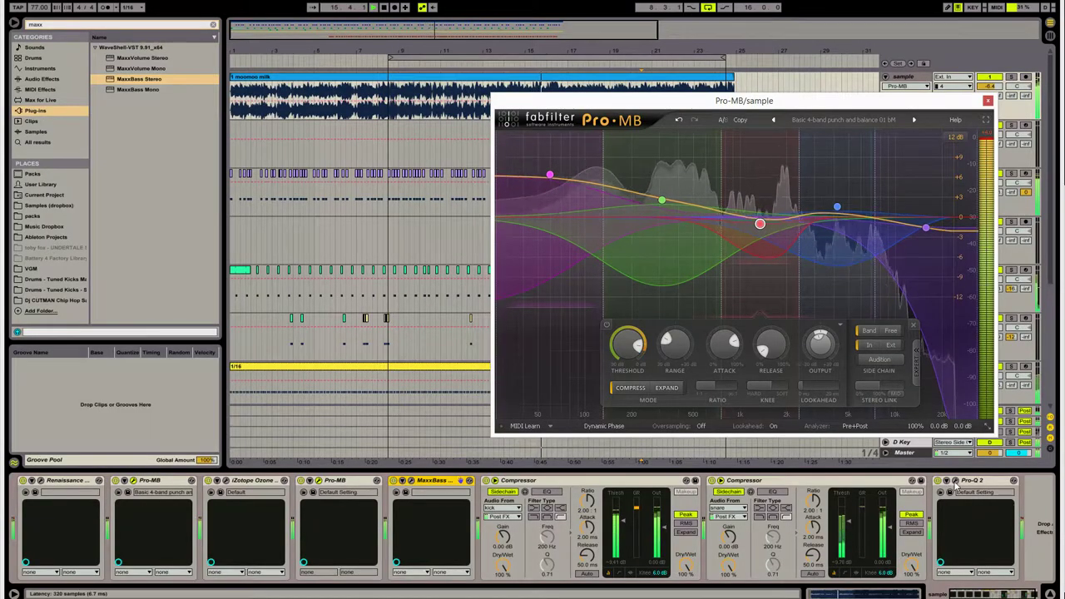
- Open Pro-Q 2 on the sample track and compare the sound with its 62.844 Hz low cut bypassed and active
left_click(955, 484)
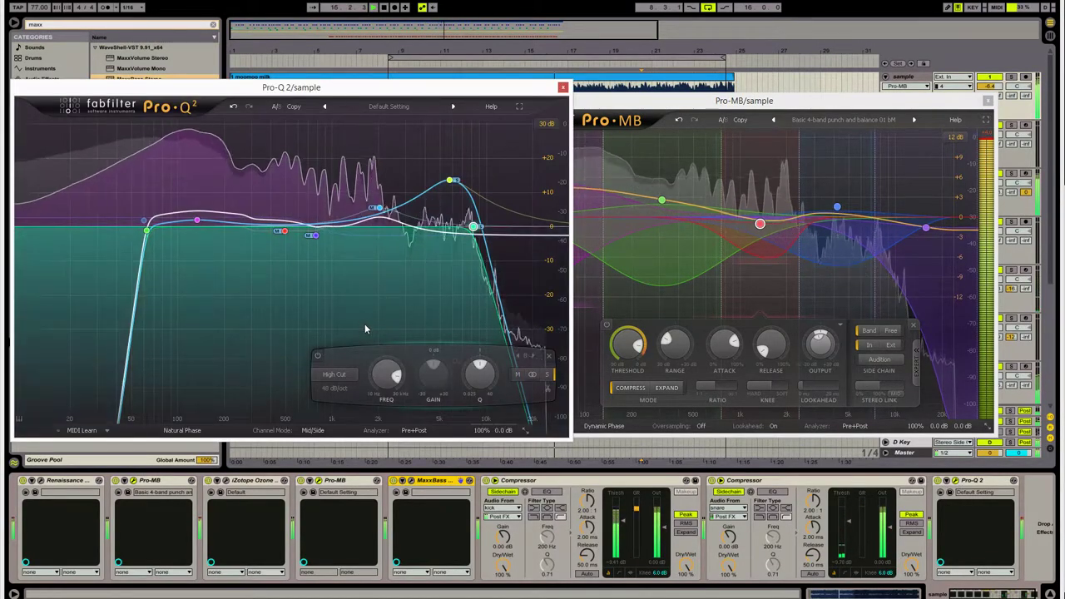
mouse_move(364, 324)
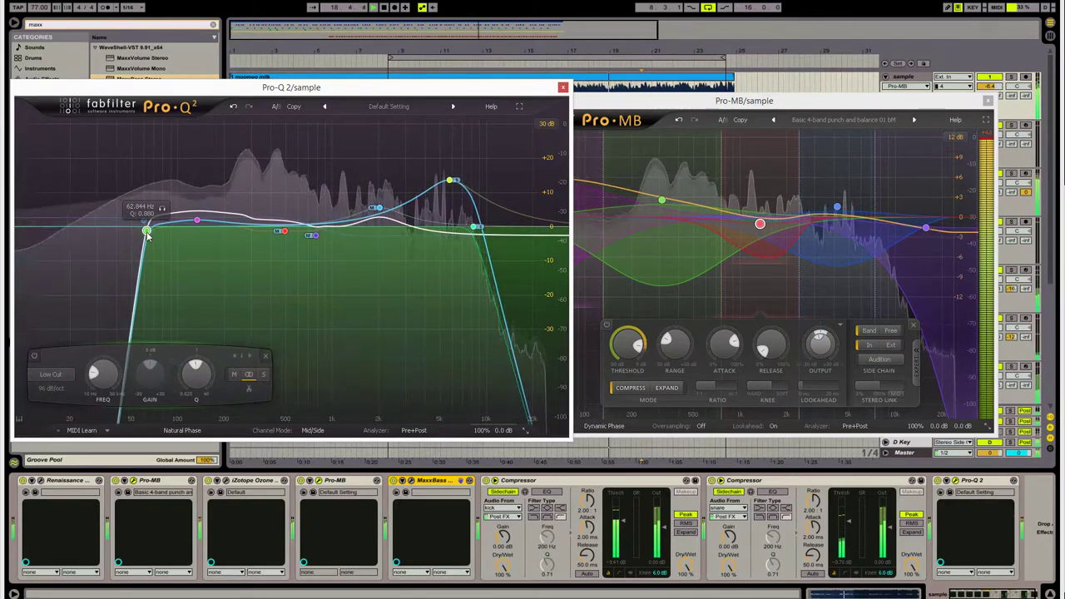
left_click(35, 357)
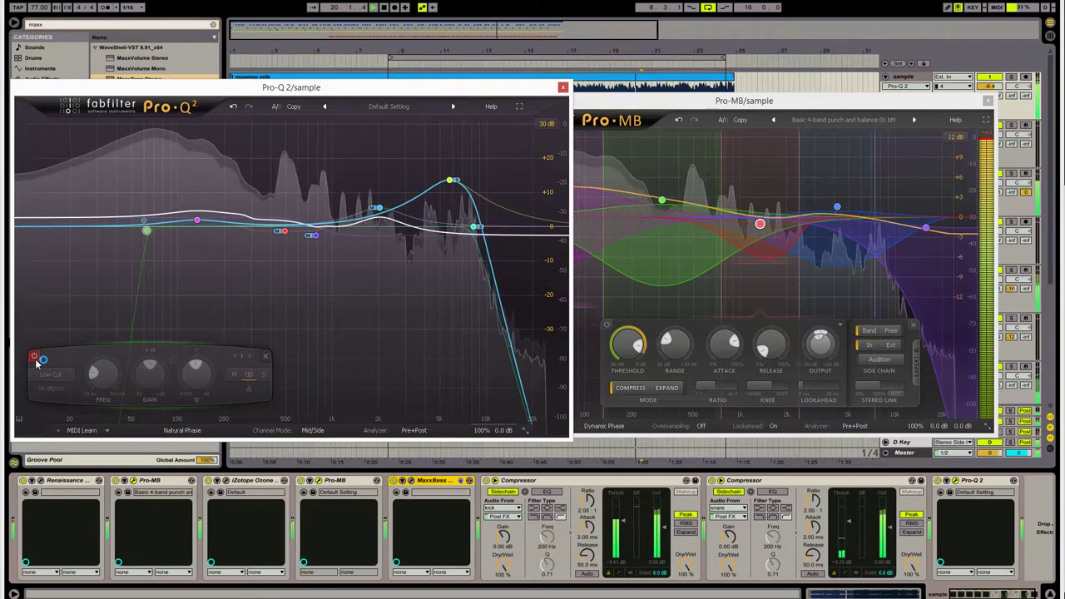
left_click(35, 358)
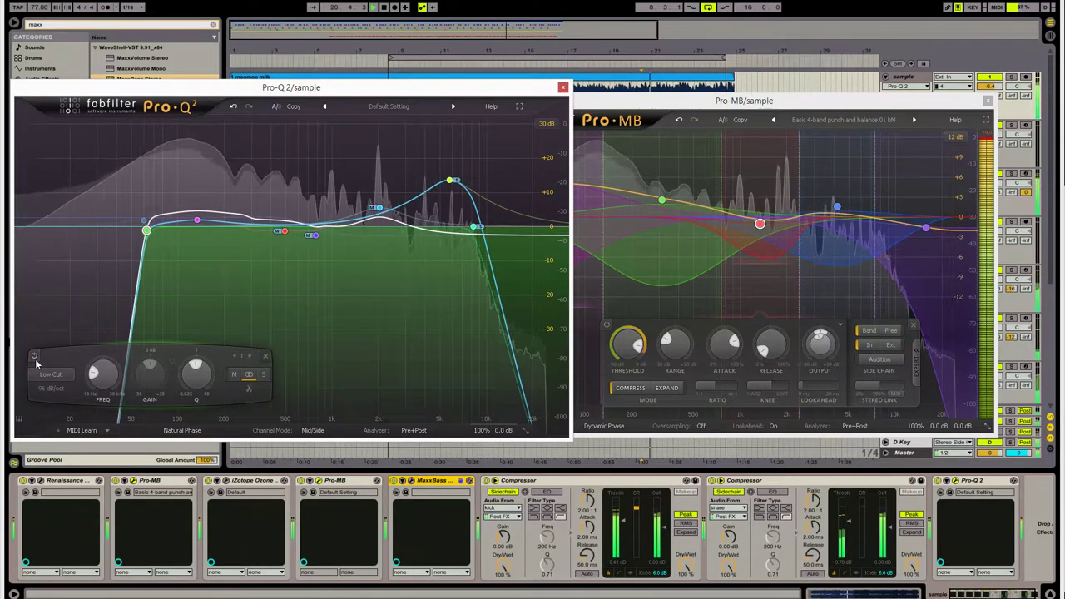
left_click(35, 357)
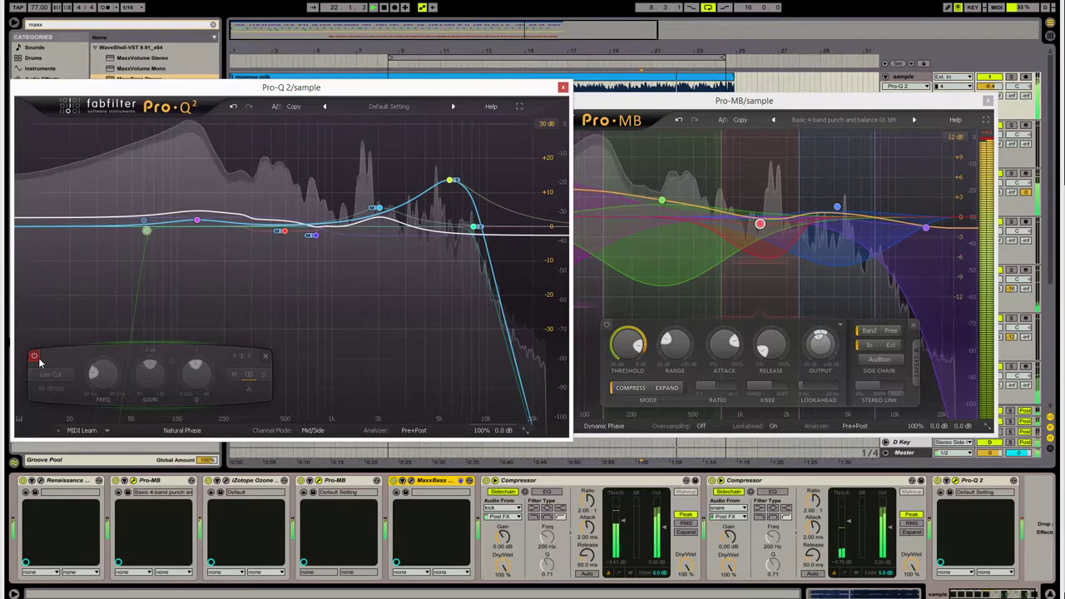
left_click(35, 357)
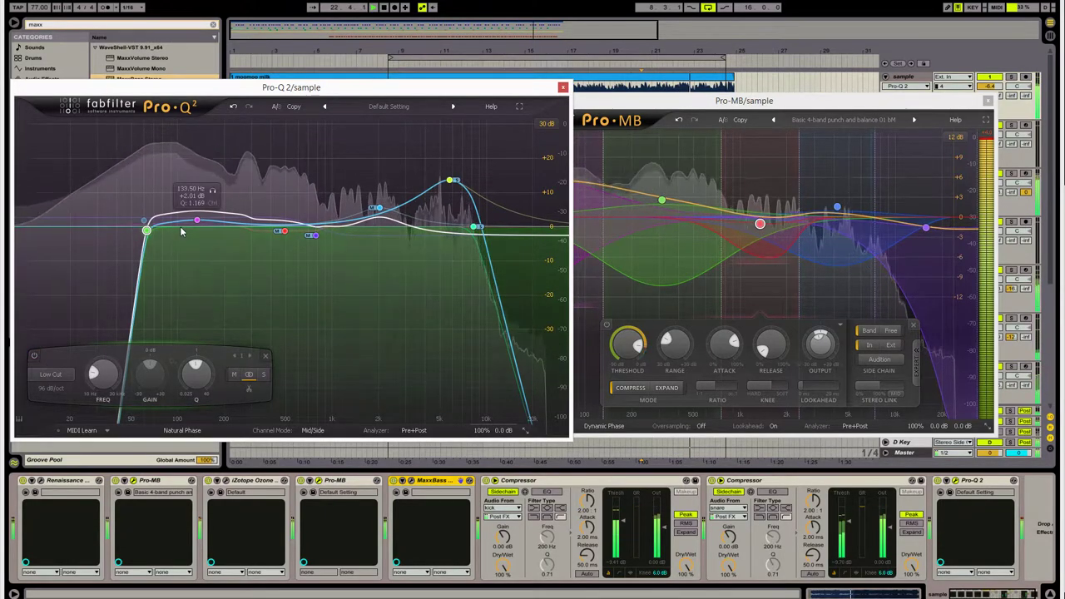
- Bypass the 133.5 Hz bell and the 785.19 Hz tilt shelf in Pro-Q 2, and place both plug-in windows side by side
left_click(80, 357)
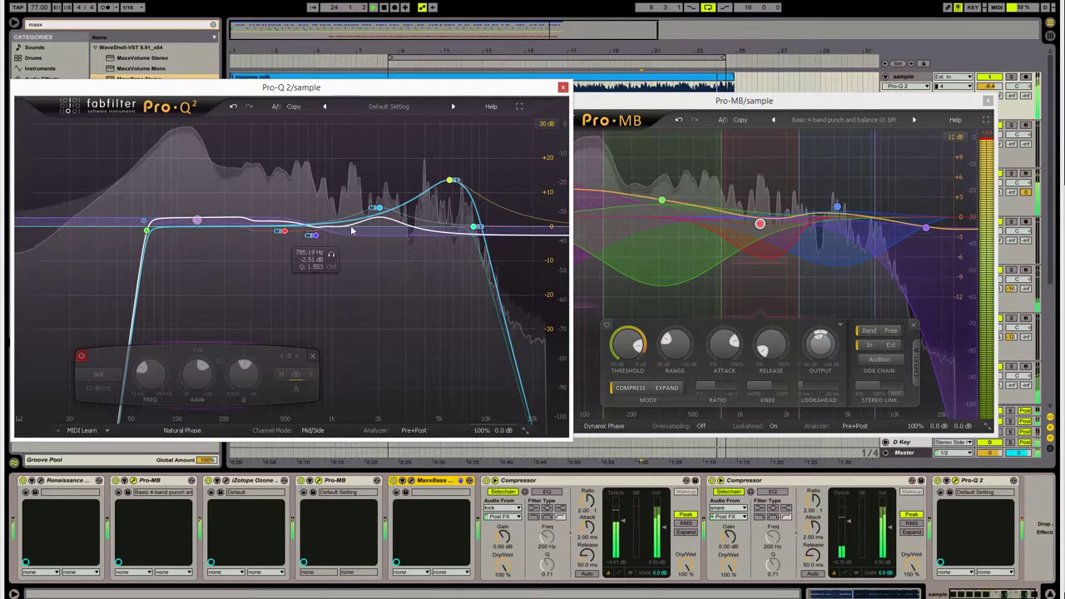
left_click(284, 231)
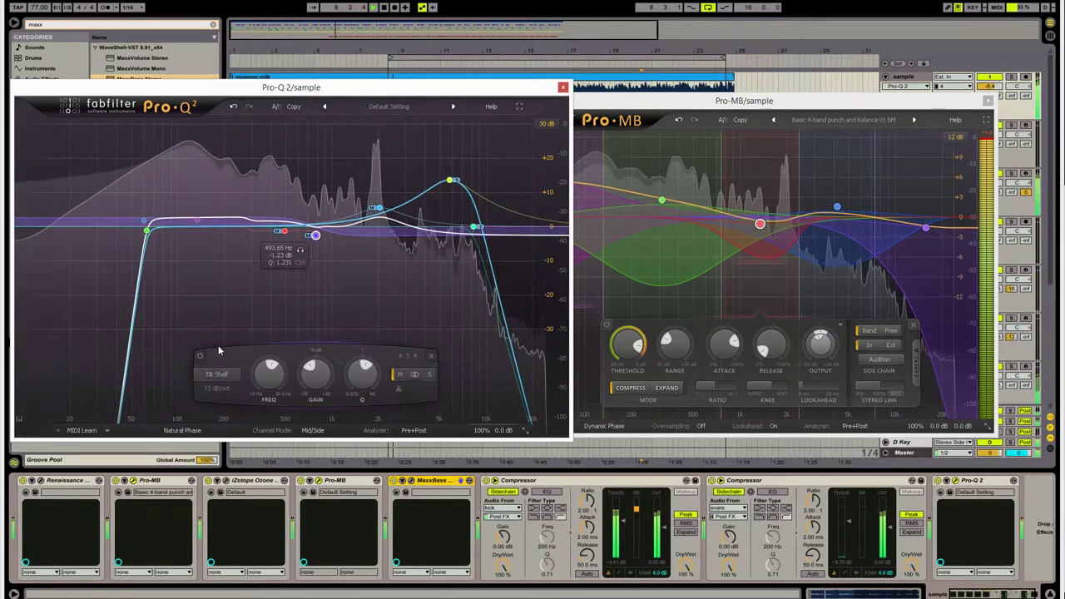
left_click(200, 358)
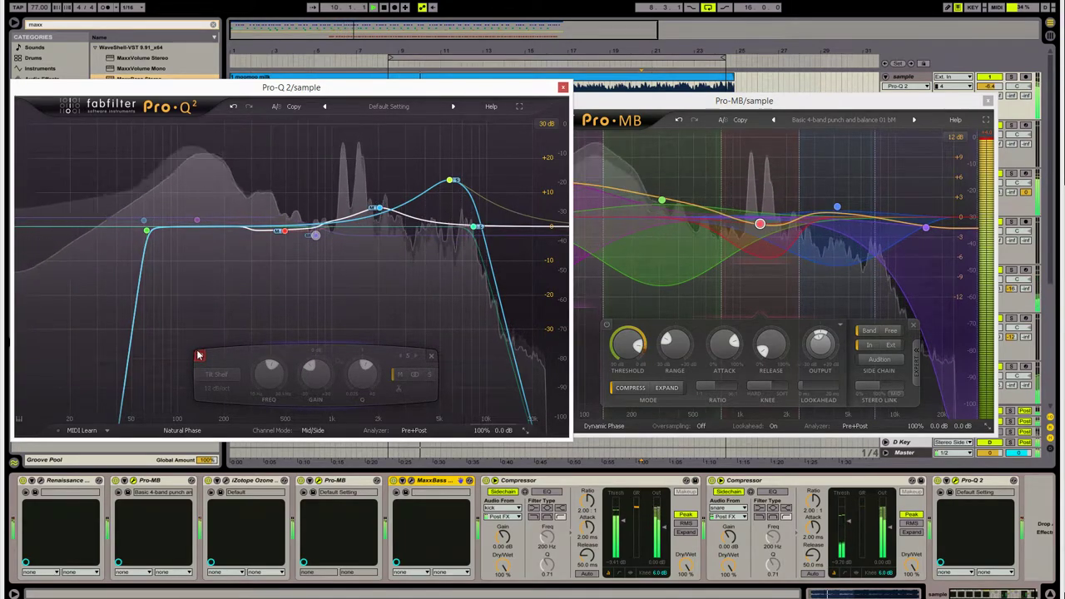
left_click_drag(910, 111, 936, 101)
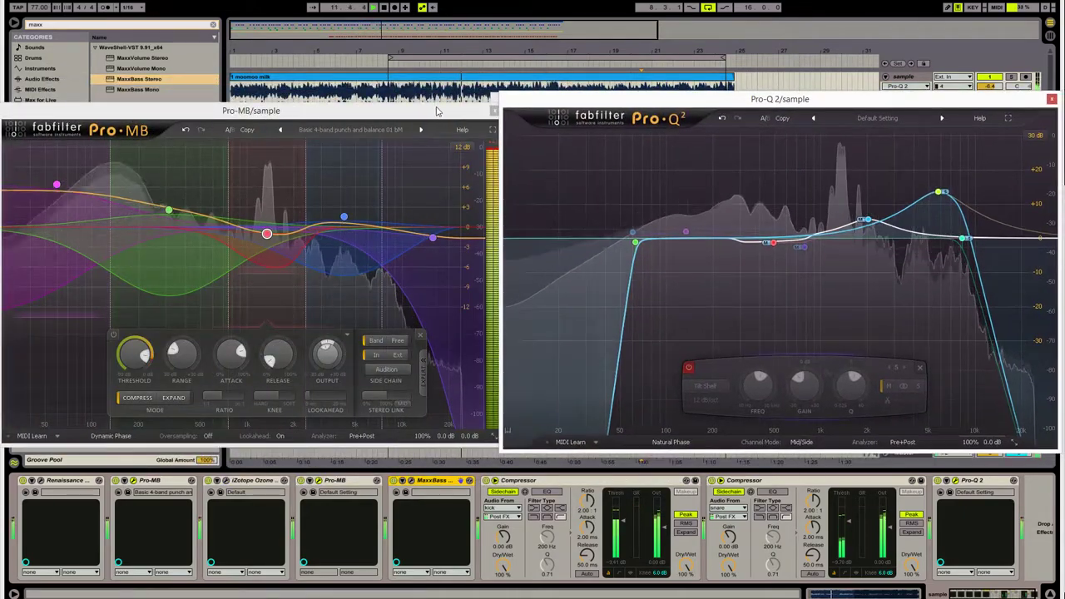
left_click_drag(431, 111, 424, 110)
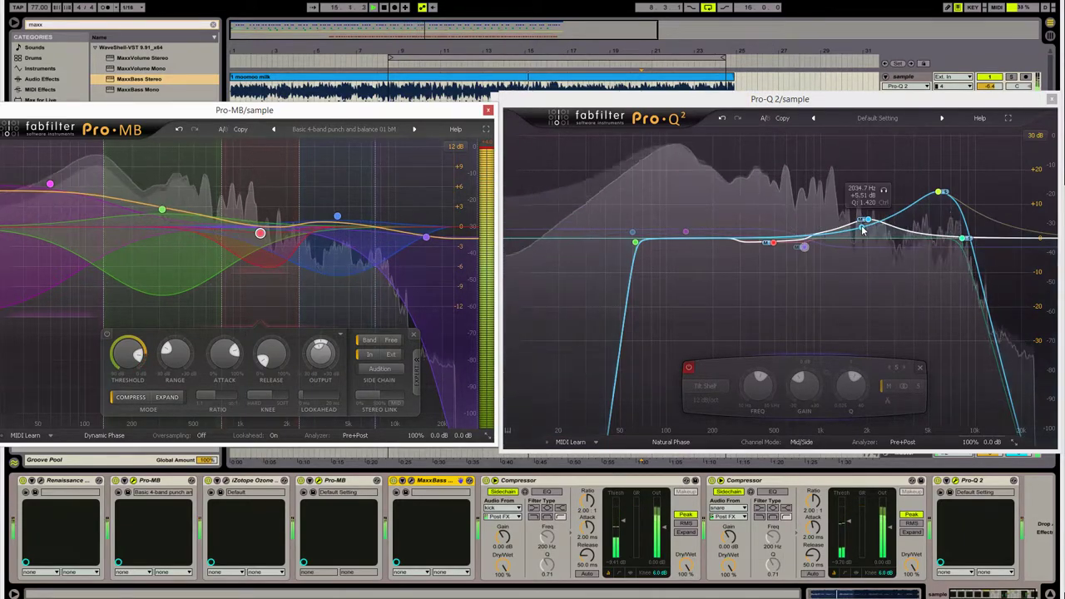
- Set the Pro-Q 2 display range to 12 dB and lower the 2034.7 Hz mid bell's gain to about 3 dB
left_click(870, 218)
left_click(871, 219)
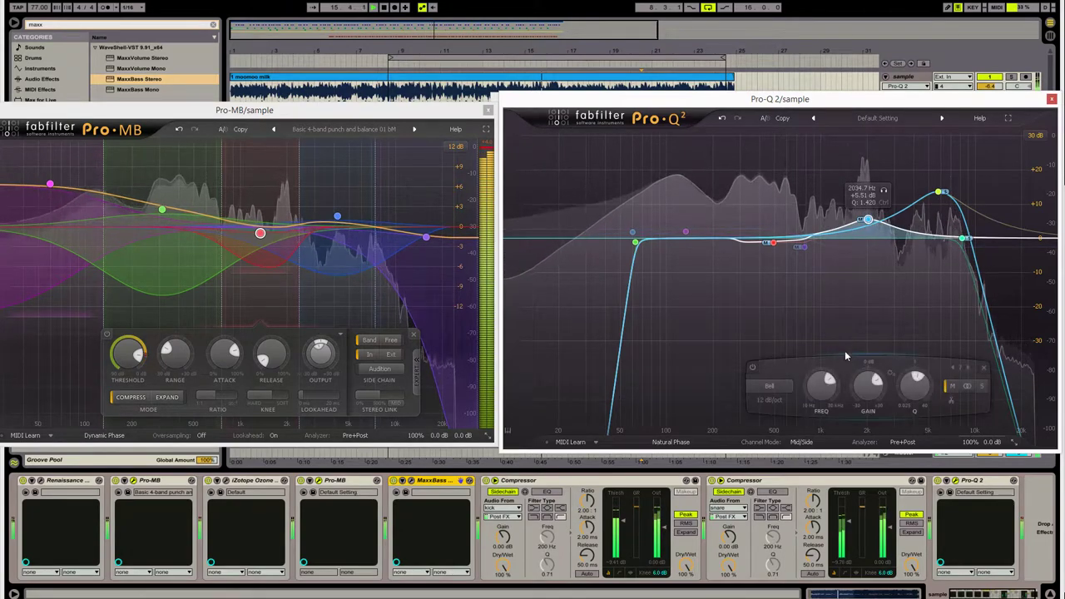
left_click(1036, 134)
left_click(1034, 175)
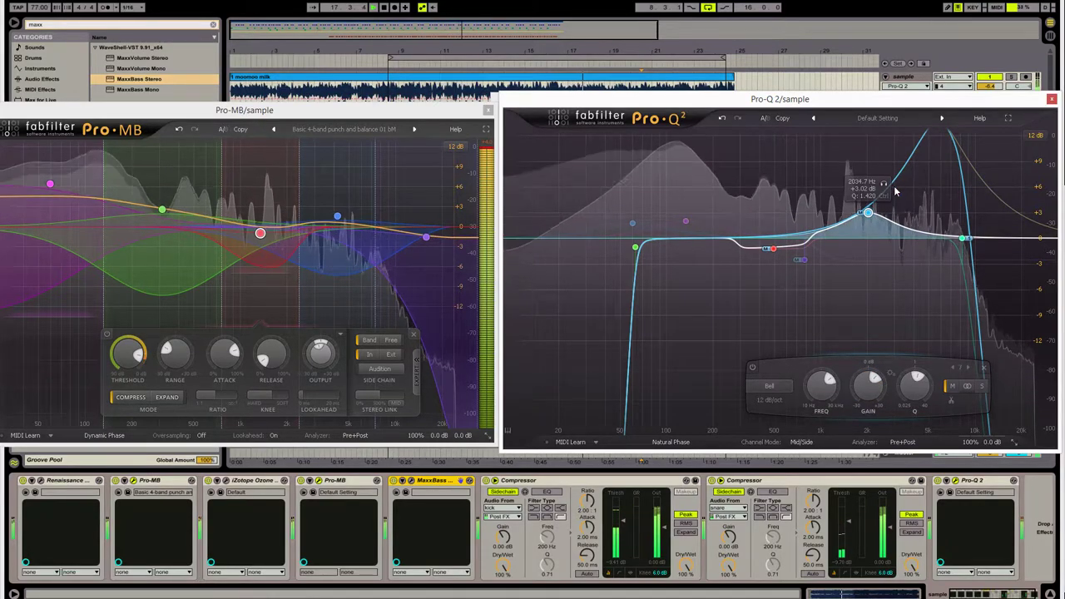
- Use the 30 dB range to reach the 5775.1 Hz side bell, return to 12 dB and lower its gain to about 8 dB
left_click(1036, 136)
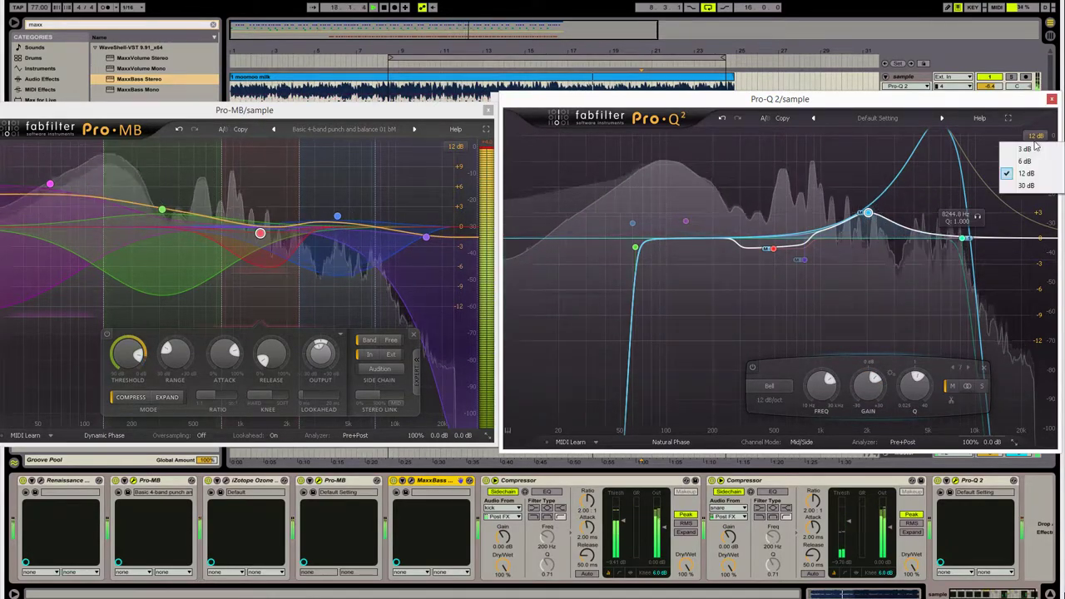
left_click(1028, 186)
left_click(1035, 135)
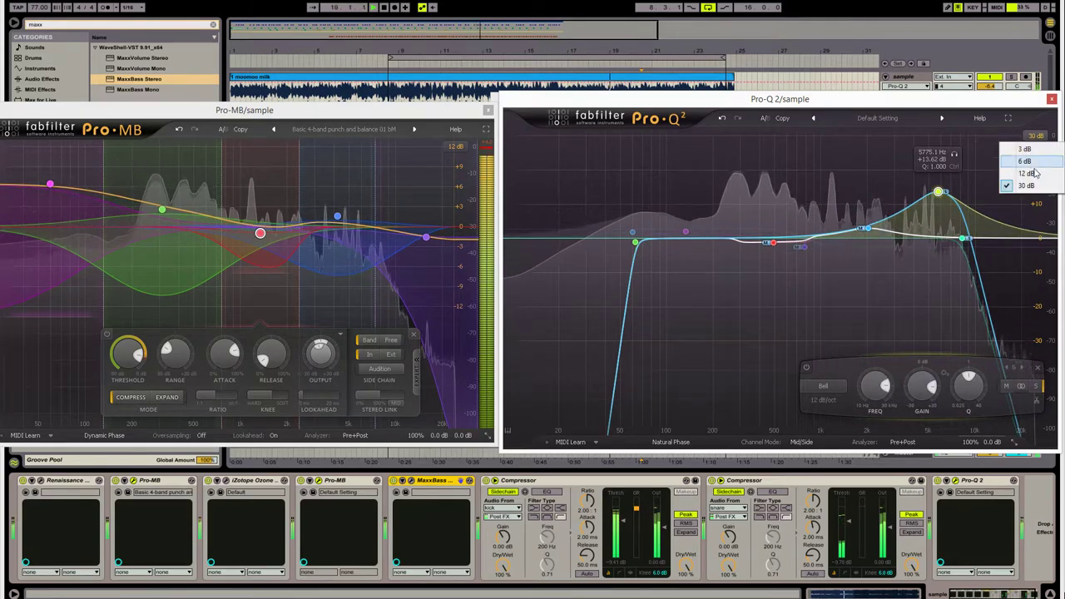
left_click(1028, 173)
left_click_drag(918, 447, 922, 416)
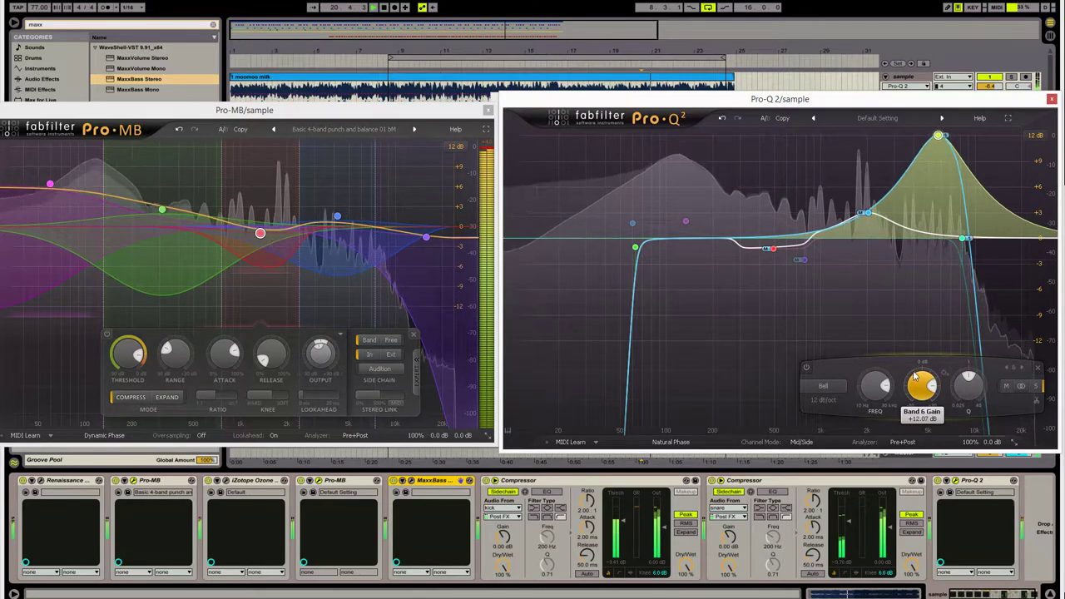
- Move the blue bell near 2 kHz to 1968.4 Hz at +1.13 dB and set its slope to 24 dB/oct
left_click(867, 214)
left_click_drag(884, 189, 882, 190)
left_click(767, 399)
left_click(803, 425)
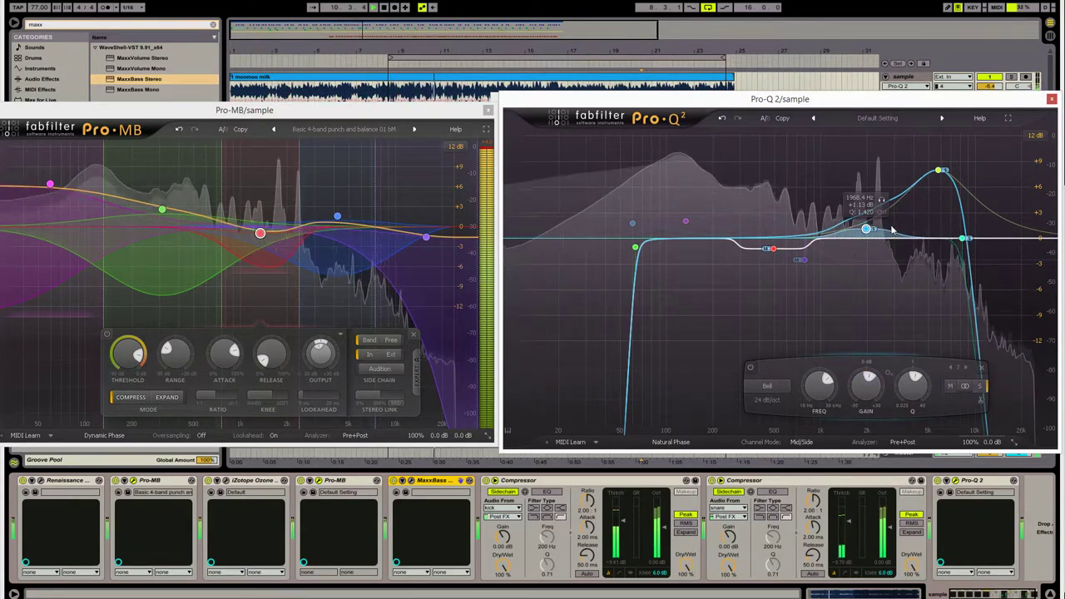
- Audition the 1968.4 Hz bell on the mid and side channels, keep it on the side and raise its gain to about 1.6 dB
left_click(882, 202)
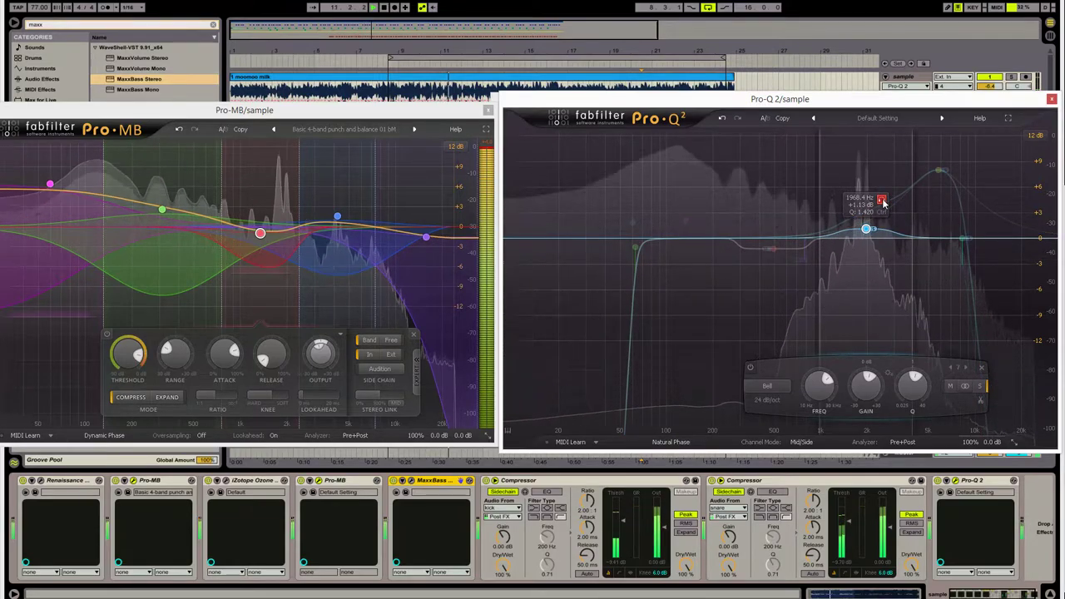
left_click(951, 390)
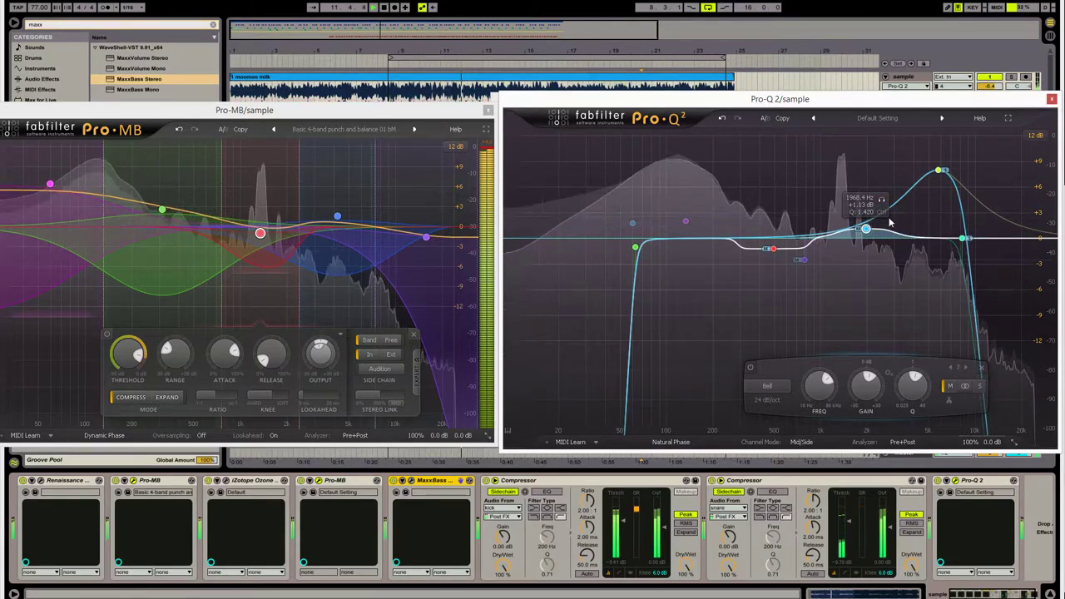
left_click(884, 202)
left_click(975, 389)
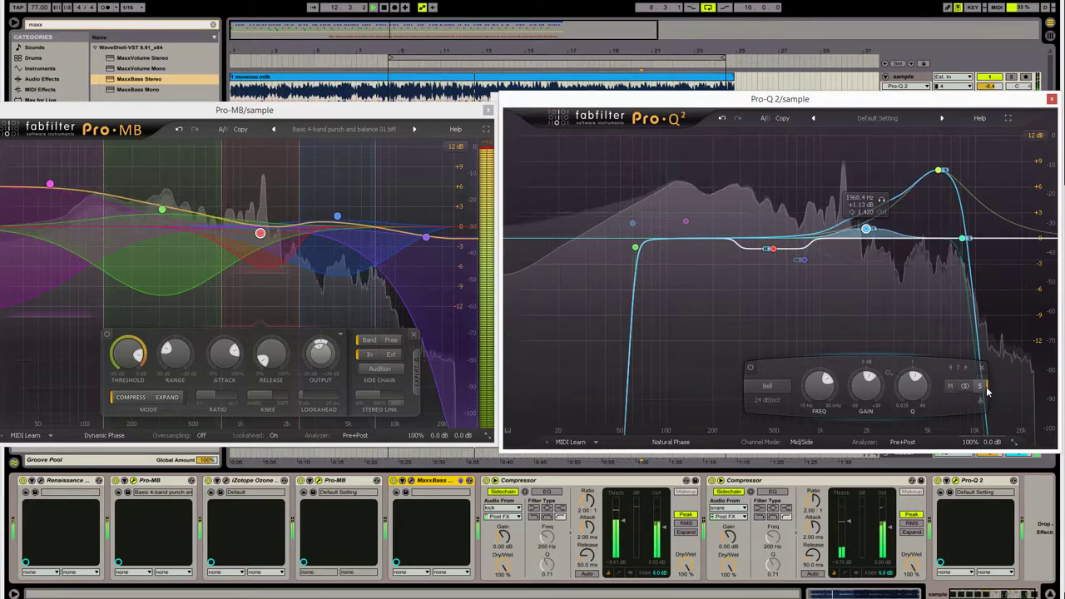
mouse_move(876, 400)
left_mouse_down()
mouse_move(847, 380)
mouse_move(860, 409)
left_mouse_up()
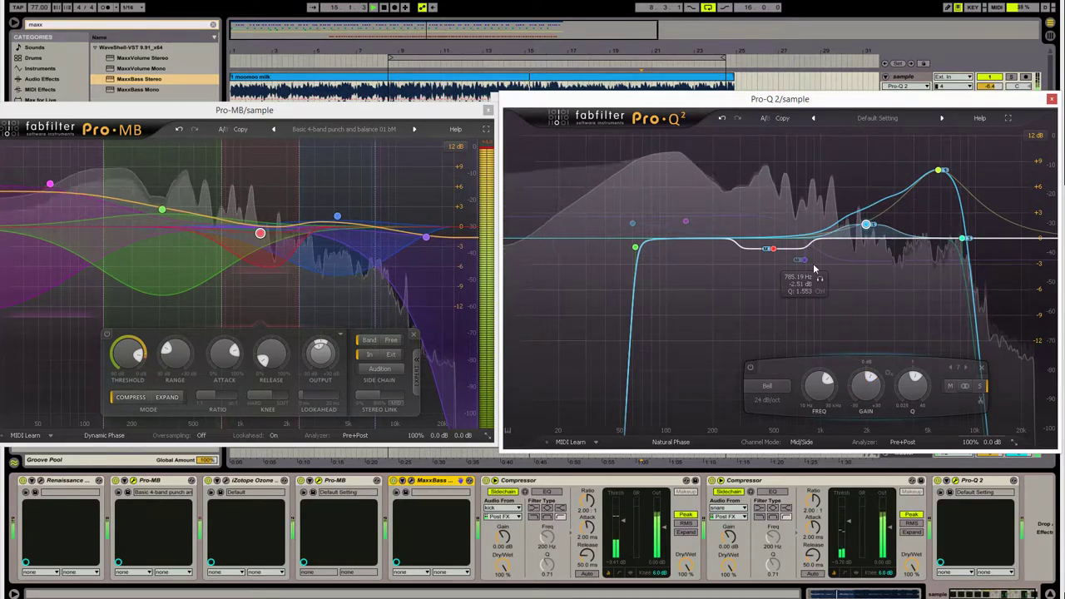
- Delete the 785.19 Hz tilt shelf and add a mid-channel bell cut of about -2 dB near 1.5 kHz
left_click(802, 260)
left_click(690, 368)
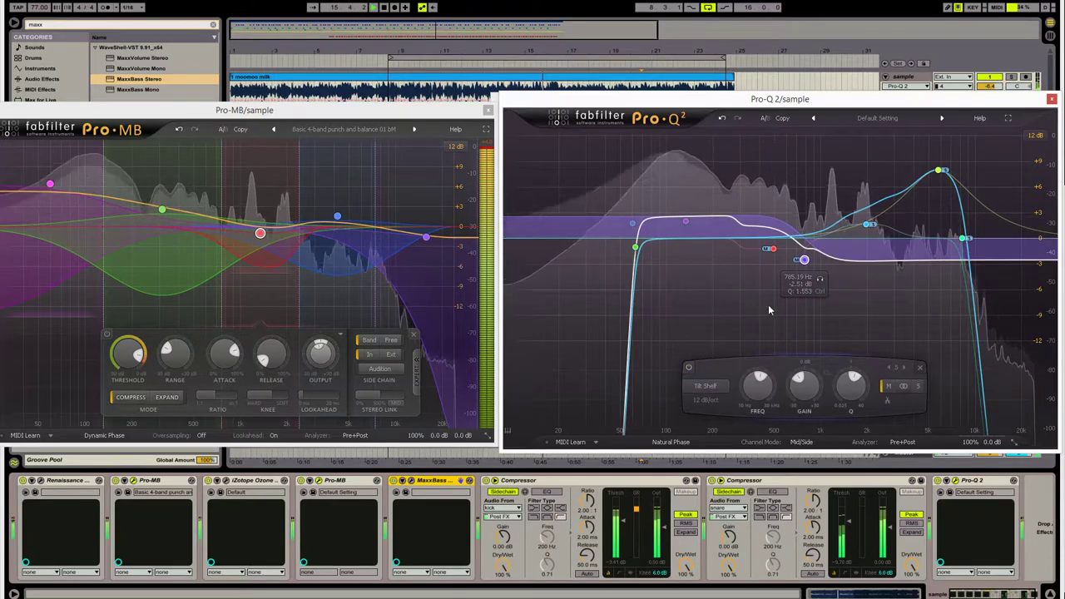
left_click(920, 367)
left_click_drag(844, 244, 850, 258)
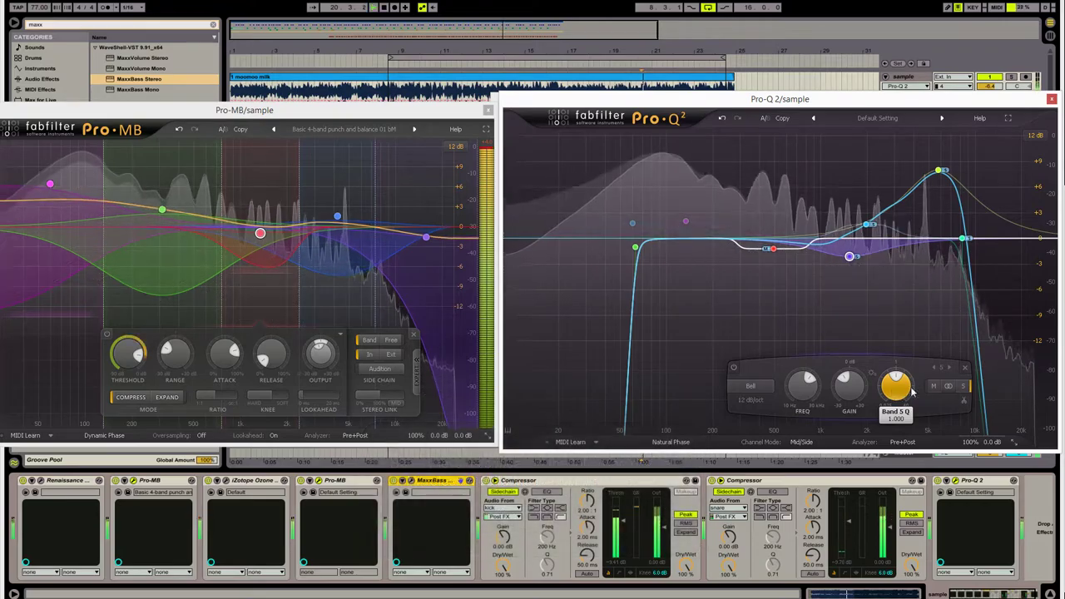
left_click(933, 389)
left_click_drag(865, 277, 872, 278)
- Set the new mid bell cut's slope to 36 dB/oct and adjust its Q, frequency and gain
left_click(769, 402)
left_click(774, 460)
left_click_drag(902, 385, 907, 375)
left_click_drag(871, 276, 874, 310)
left_click(745, 400)
left_click(783, 416)
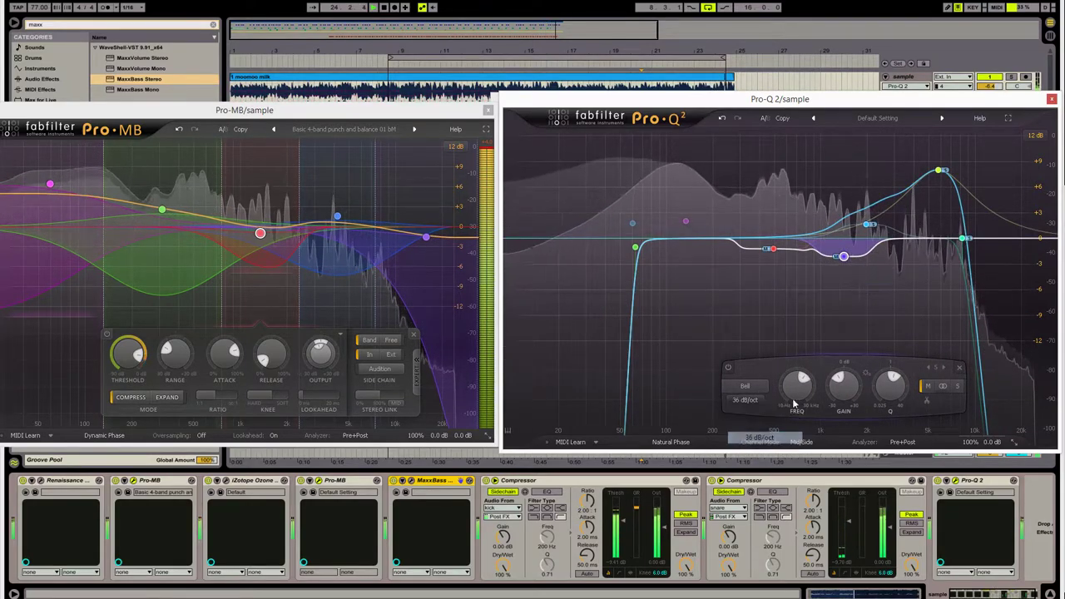
- Shift the mid bell cut to about 1.6 kHz at about -2 dB and set its slope to 24 dB/oct
left_click(861, 274)
left_click_drag(844, 257, 853, 253)
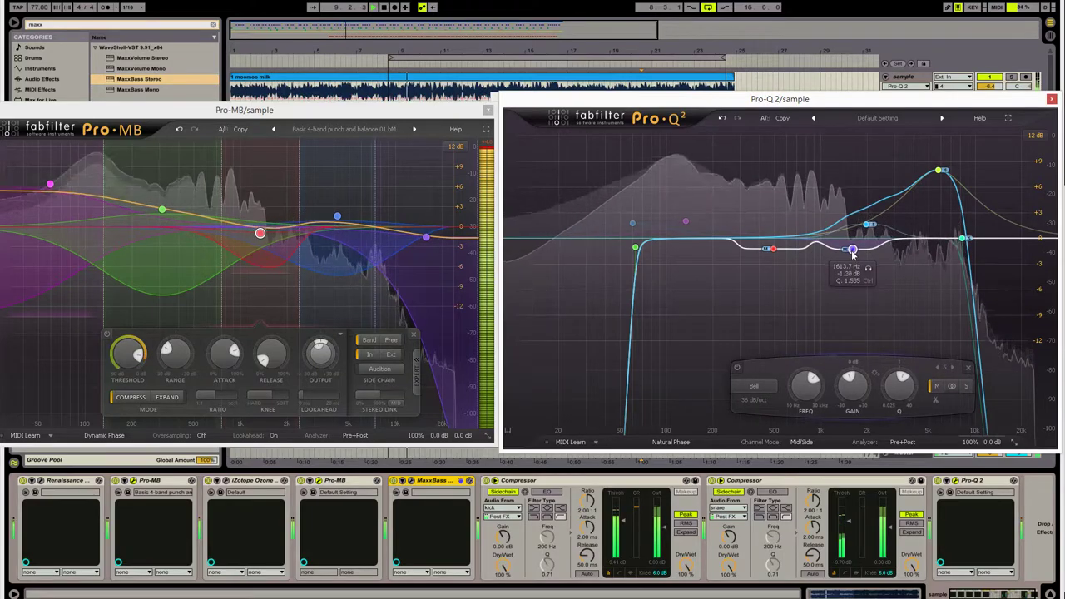
left_click(768, 400)
left_click(768, 425)
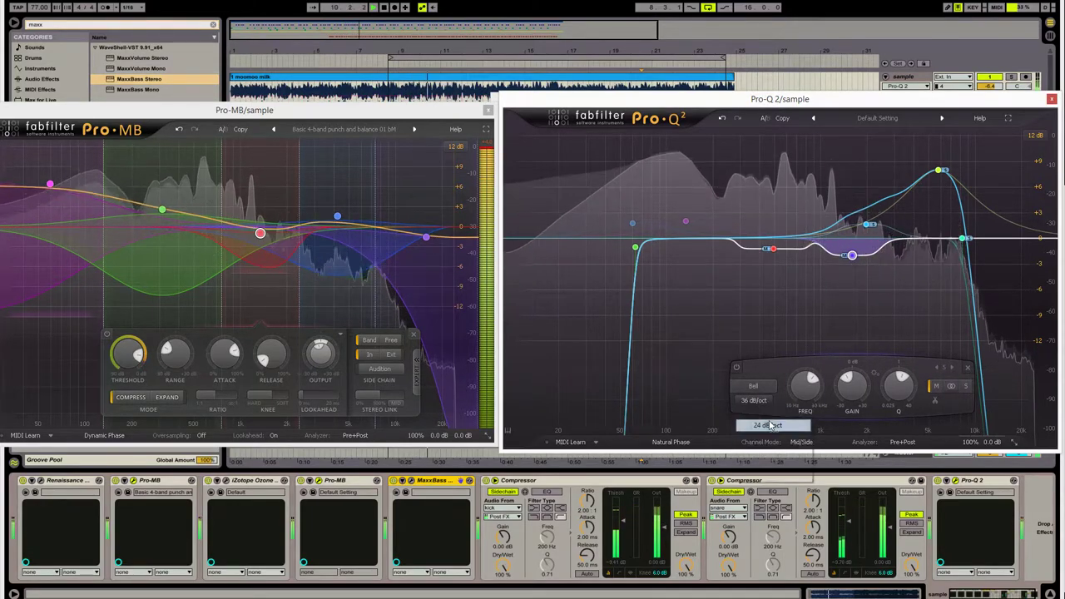
left_click_drag(853, 256, 855, 256)
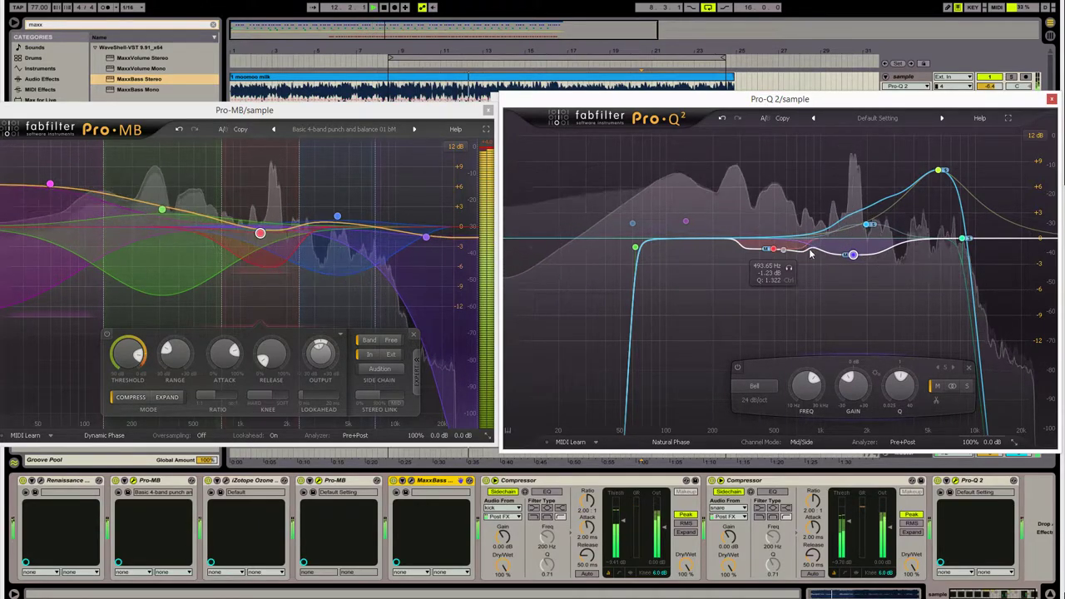
- Audition the red 493.65 Hz side bell, then turn it into a wider boost of about 1 dB near 420 Hz
left_click(772, 250)
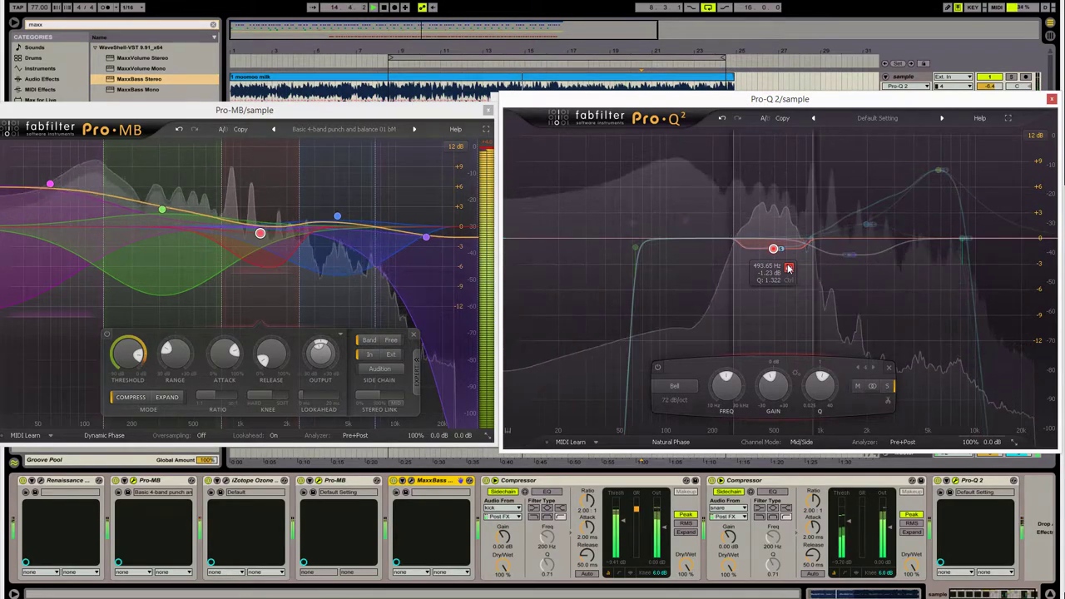
mouse_move(776, 398)
left_mouse_down()
mouse_move(764, 345)
mouse_move(761, 396)
left_mouse_up()
left_click_drag(776, 230, 766, 234)
scroll(765, 238, "down", 3)
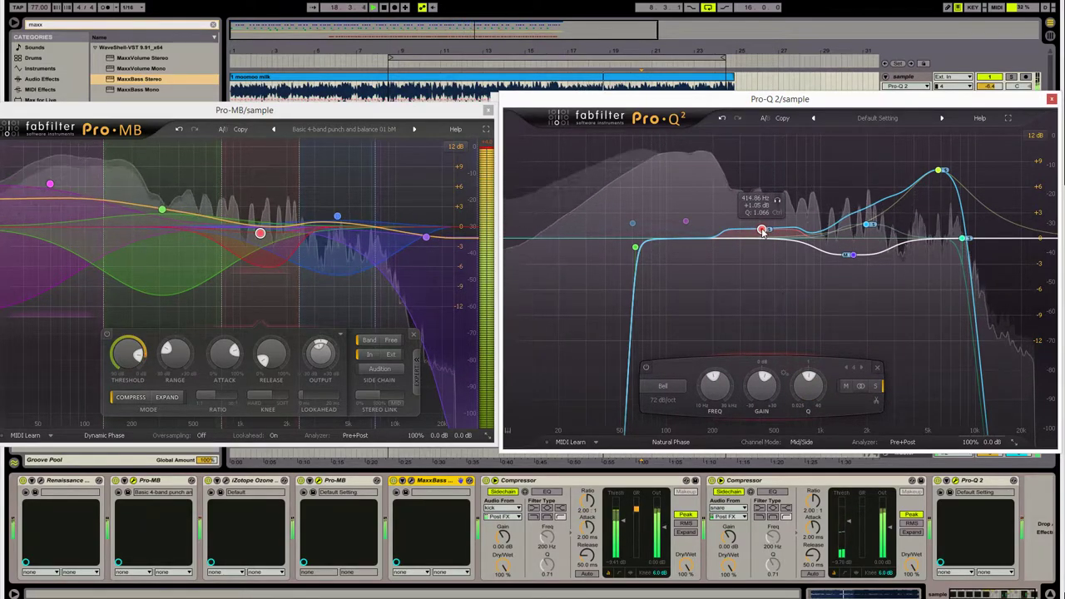
left_click_drag(762, 233, 764, 233)
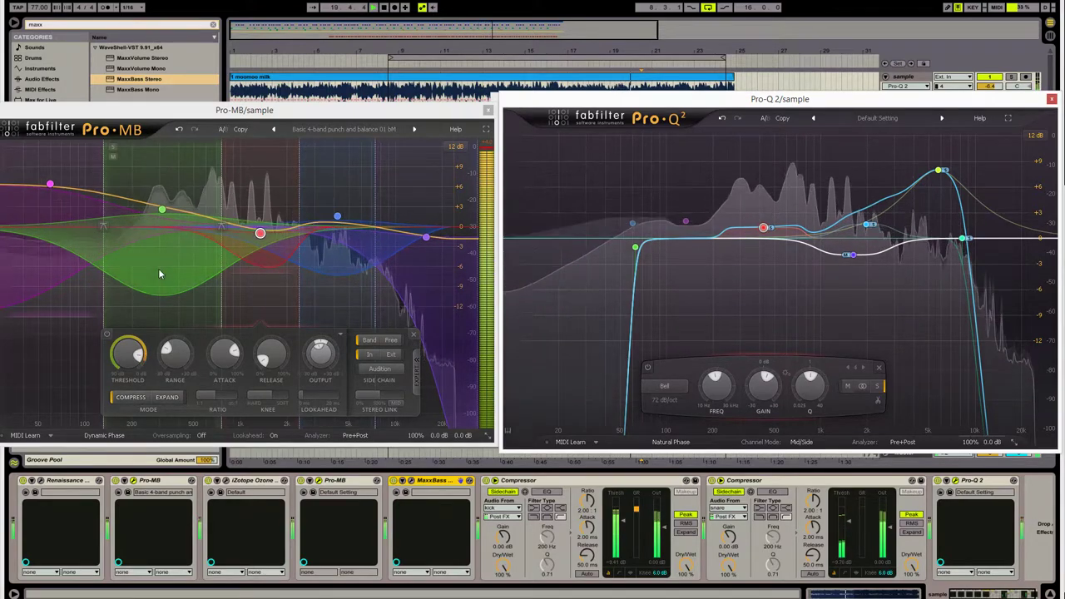
- Compare the low cut on and off, move it to 27.918 Hz, and make it side-only with a 72 dB/oct slope
left_click(523, 369)
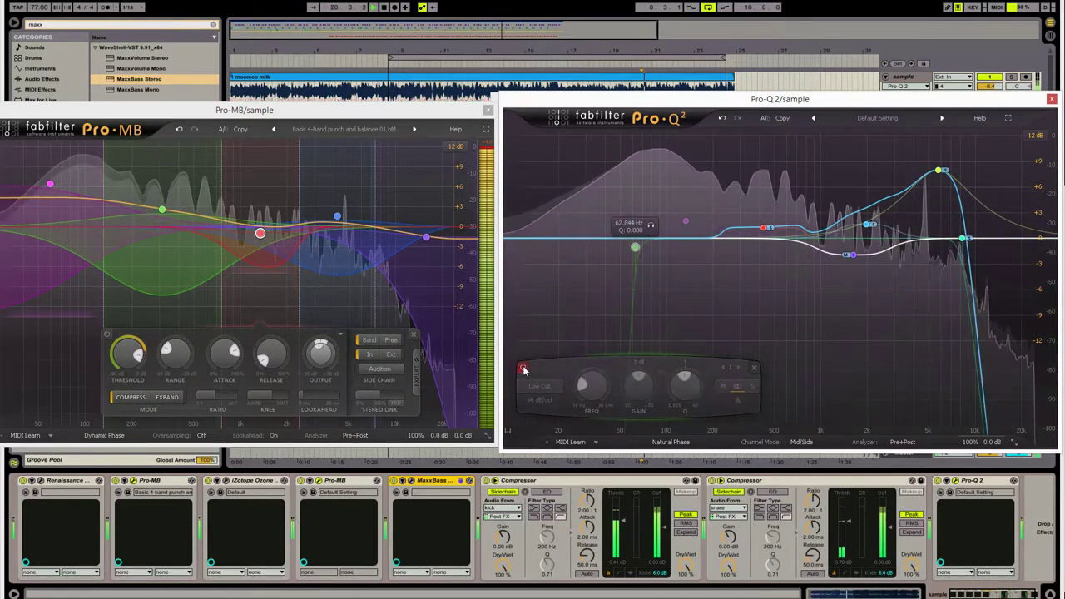
left_click(523, 369)
left_click_drag(635, 247, 584, 245)
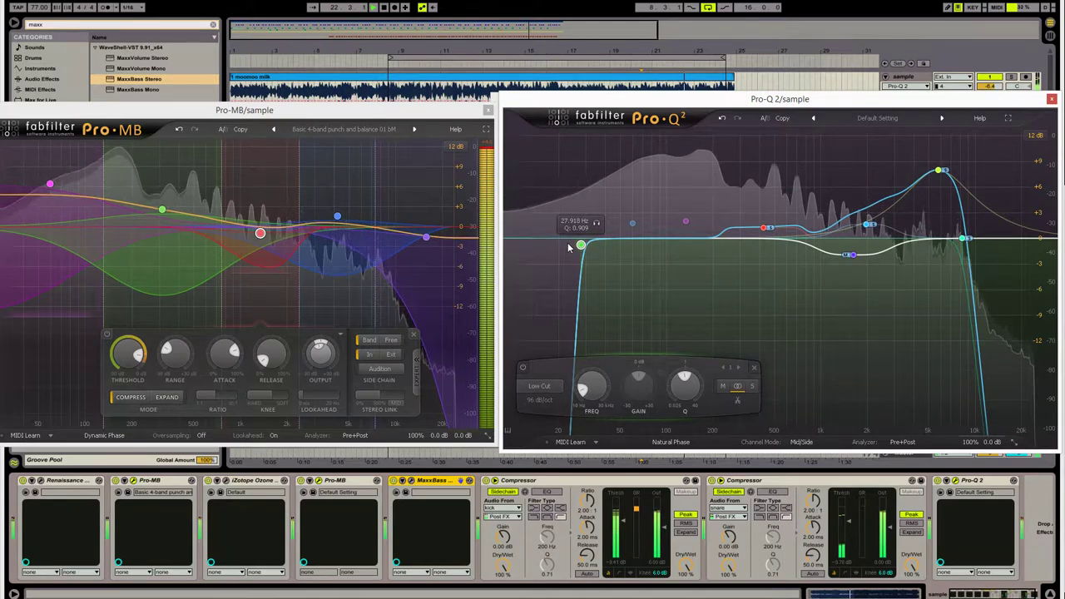
scroll(578, 248, "down", 1)
left_click(753, 388)
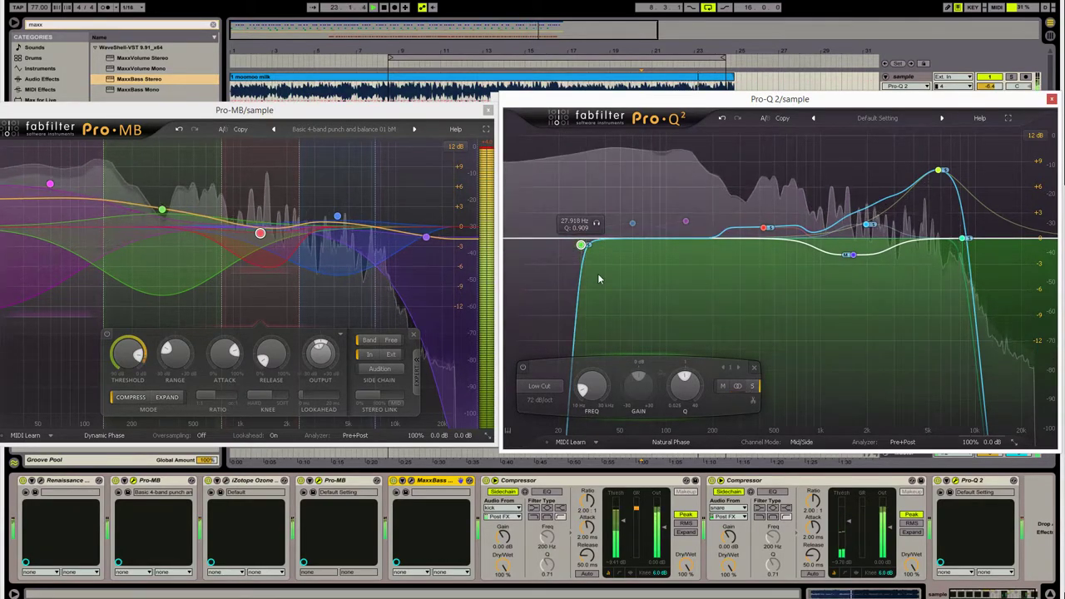
- Return the side low cut to about 63 Hz and add a second, stereo low cut at 11.704 Hz
left_click_drag(581, 248, 625, 248)
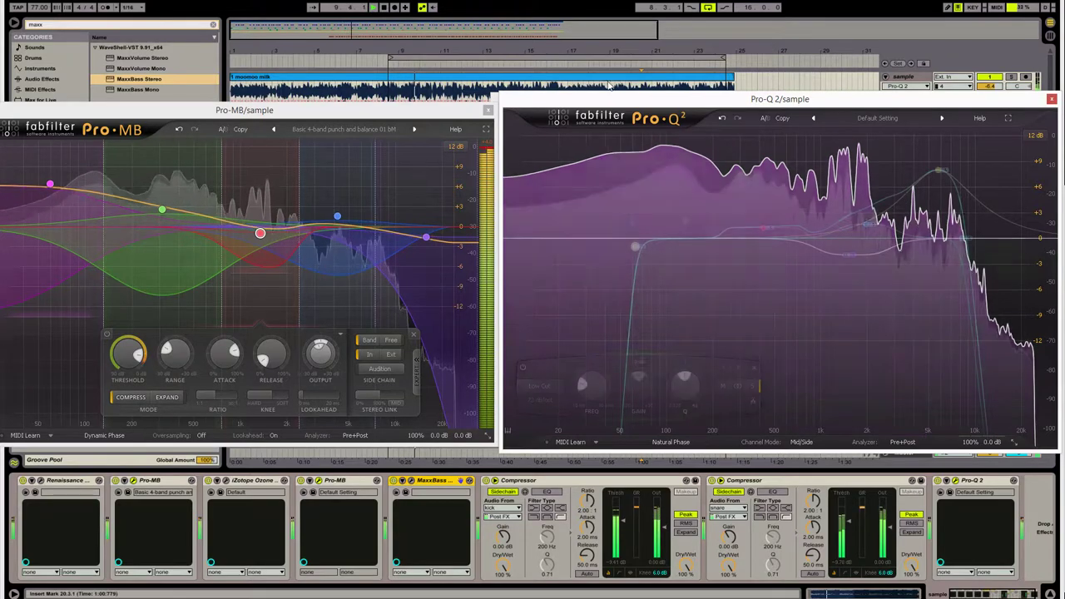
left_click(523, 238)
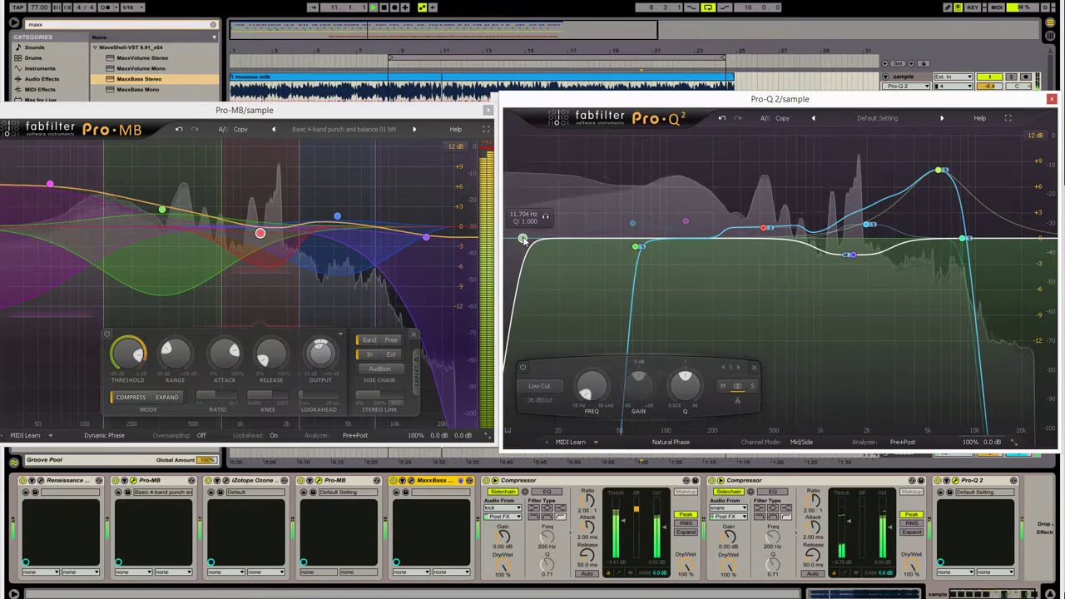
- Move the stereo low cut in Pro-Q 2 to about 30 Hz and steepen its slope to 96 dB/oct
left_click_drag(523, 238, 598, 248)
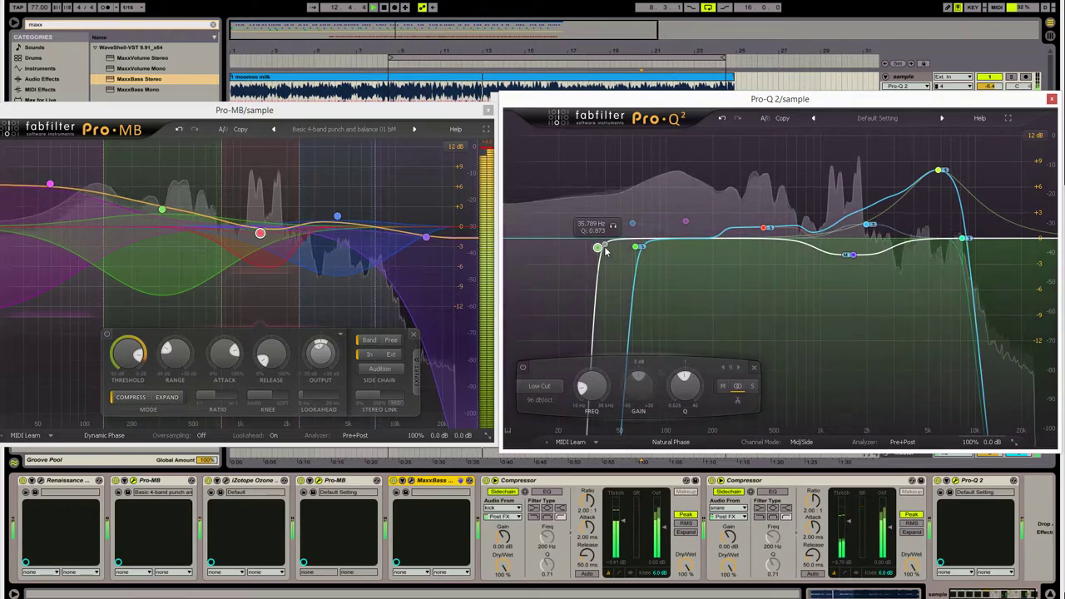
left_click(605, 246)
left_click(754, 368)
left_click(755, 368)
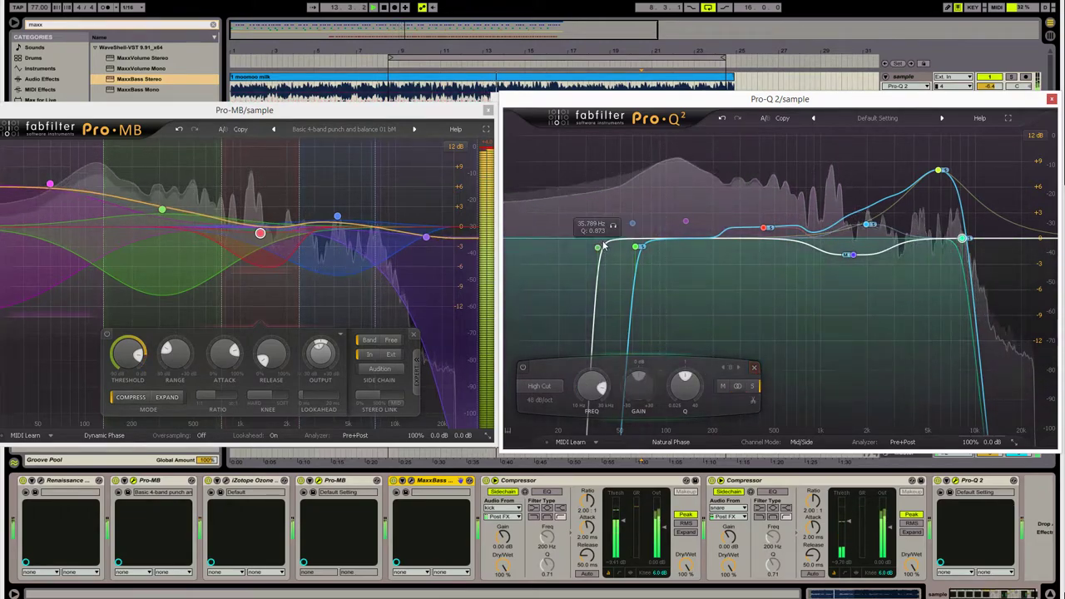
left_click_drag(599, 248, 590, 244)
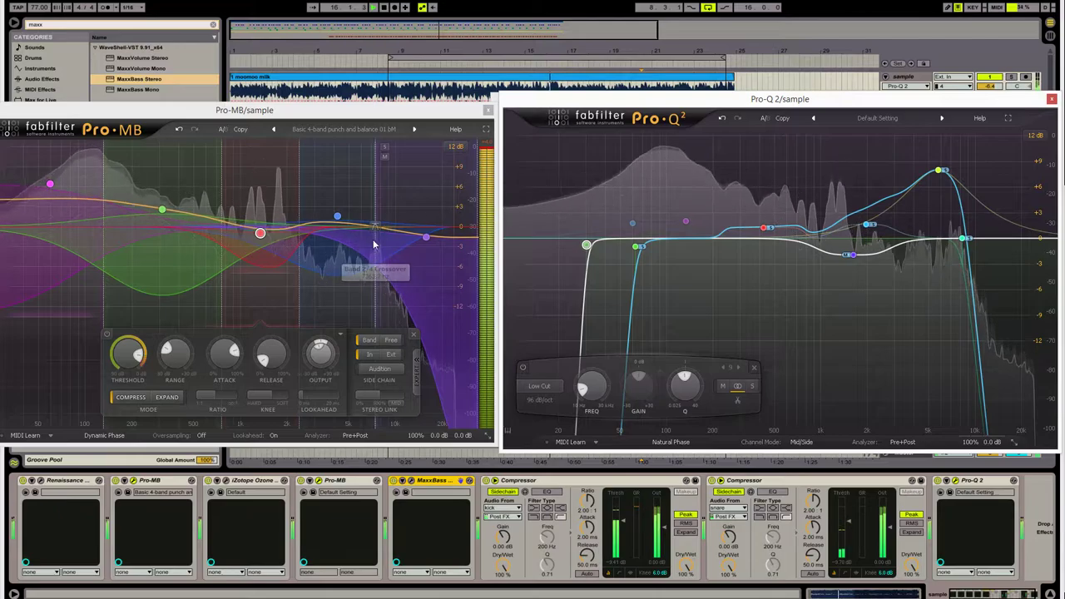
- In the multi-band Pro-MB, set the red band's range to -9.25 dB and its upper crossover slope to 44 dB/oct, closing both plug-ins
left_click_drag(268, 280, 266, 293)
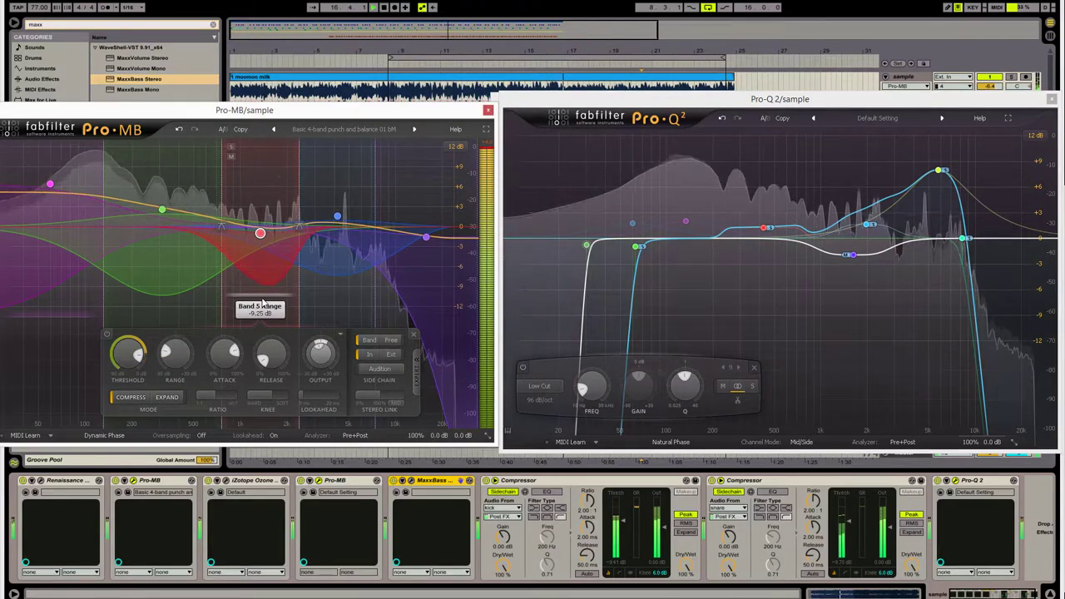
double_click(299, 228)
type("4")
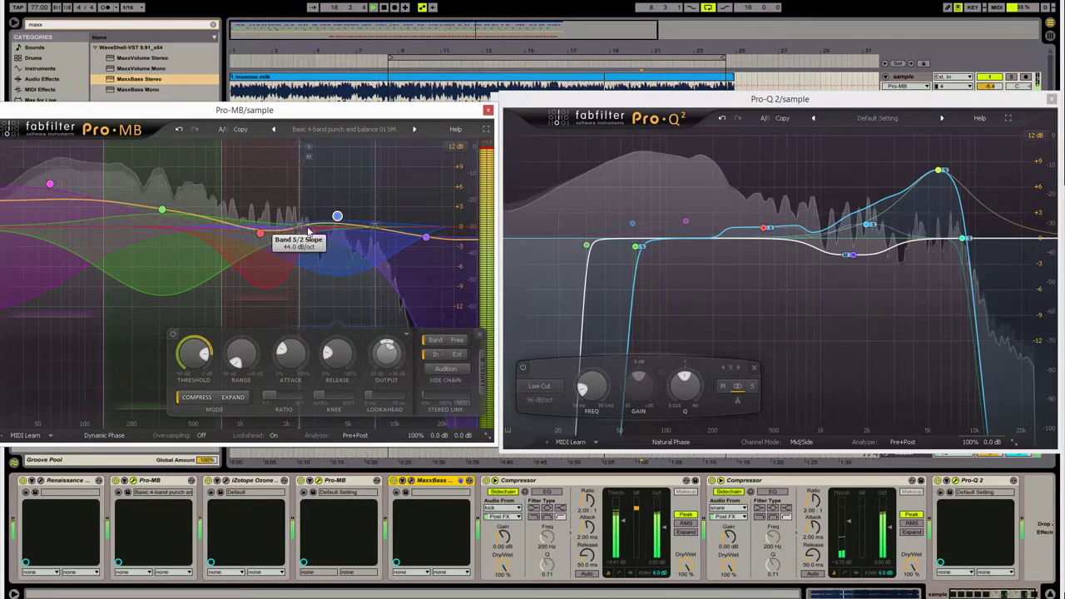
key("Return")
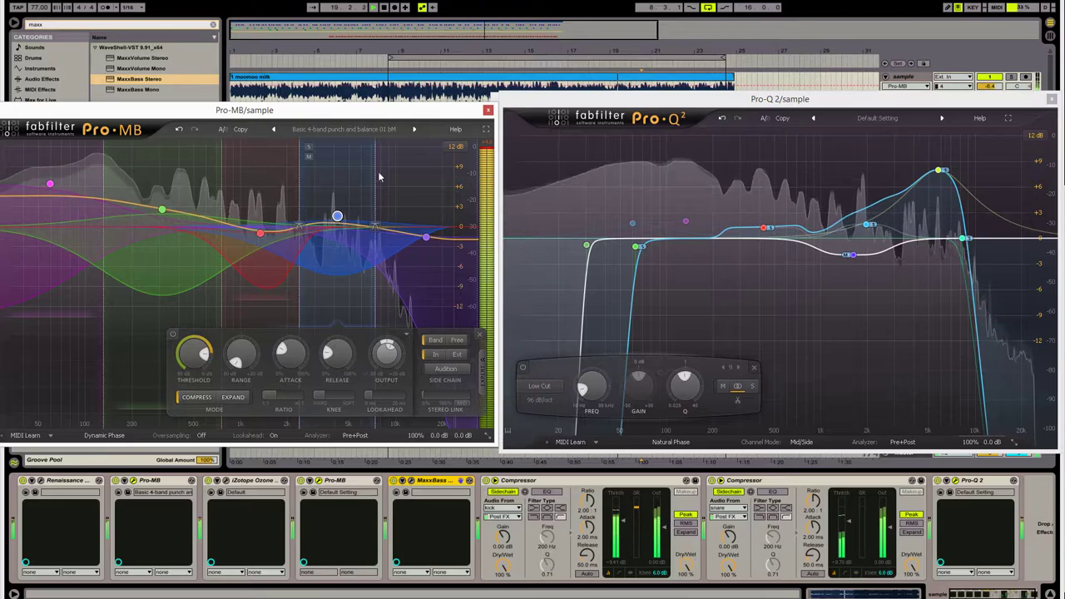
left_click(488, 110)
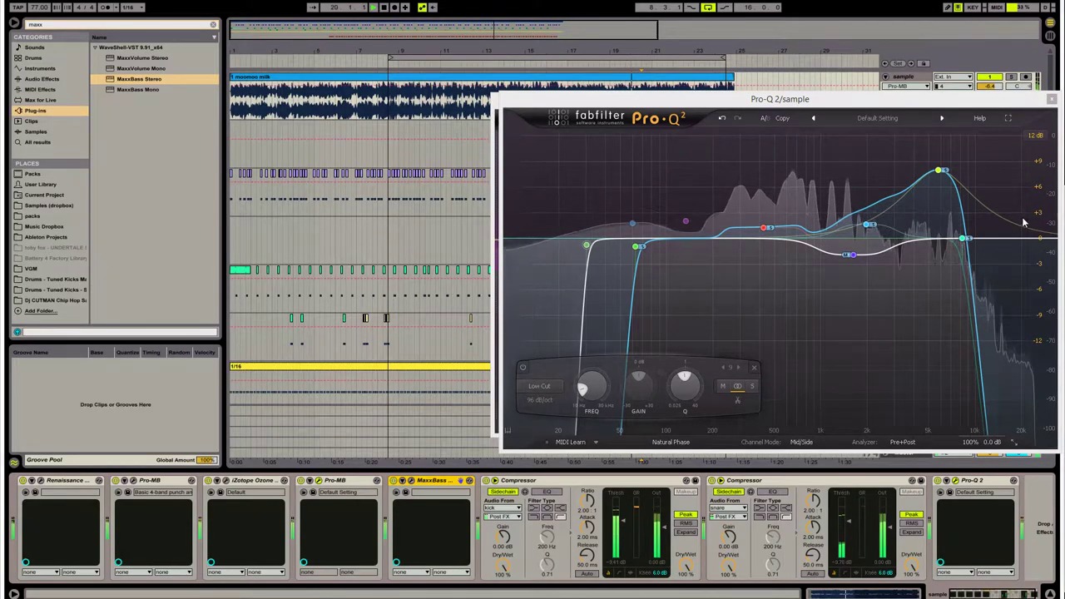
mouse_move(898, 378)
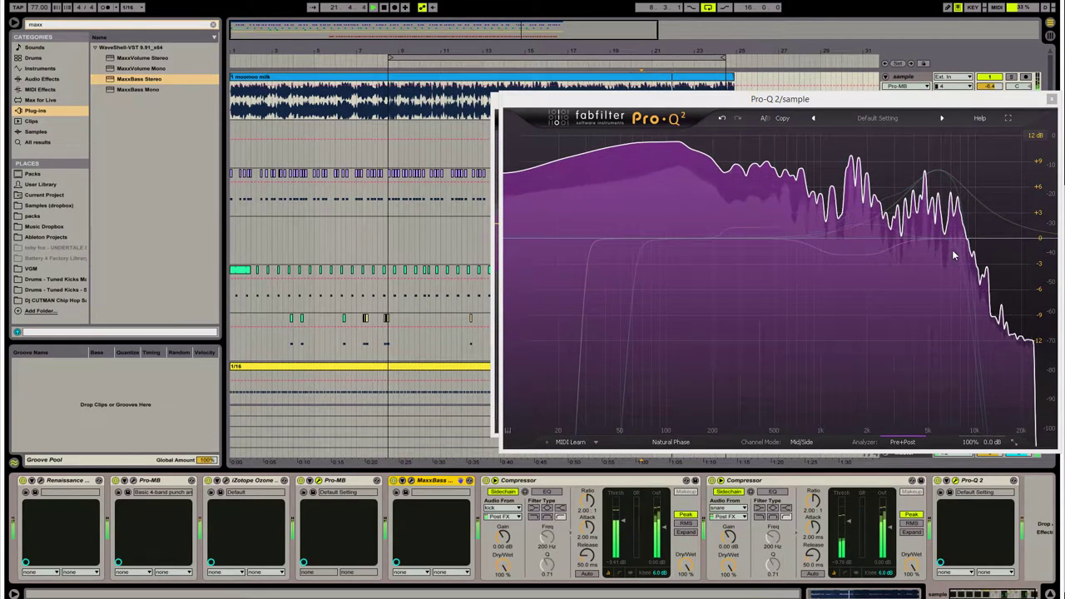
left_click(1052, 99)
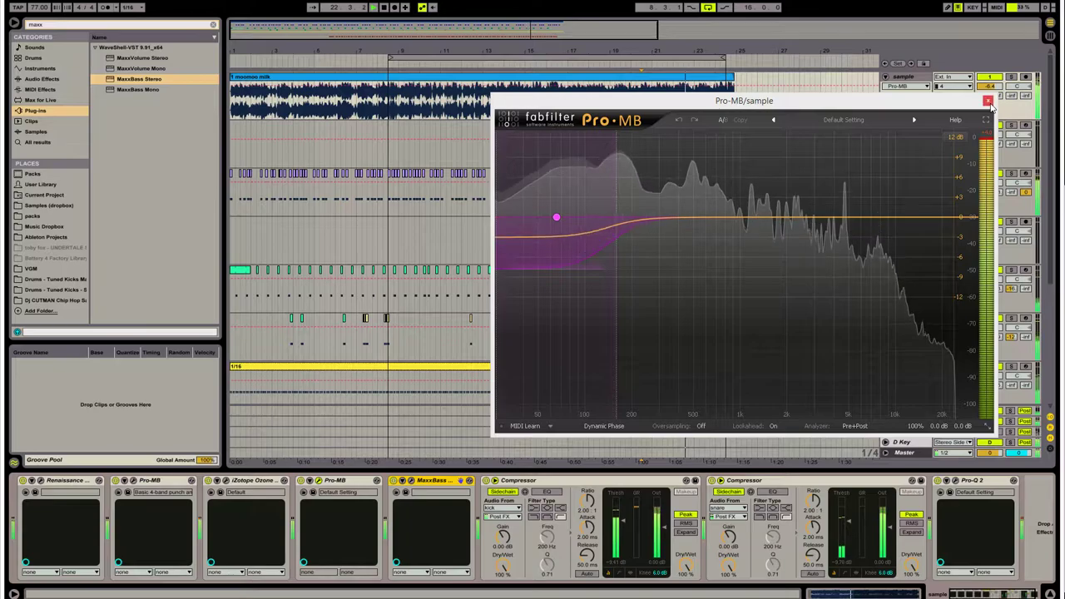
- In the single-band Pro-MB, set the low band's threshold to -11.37 dB and solo the band briefly
left_click(557, 217)
mouse_move(530, 342)
left_click_drag(525, 342, 526, 338)
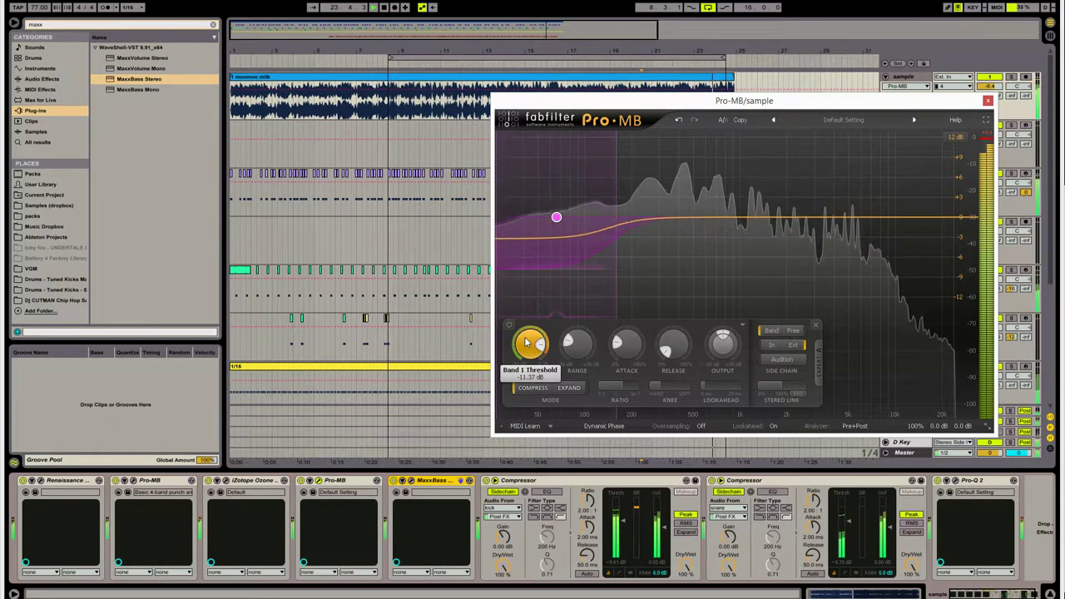
left_click(506, 137)
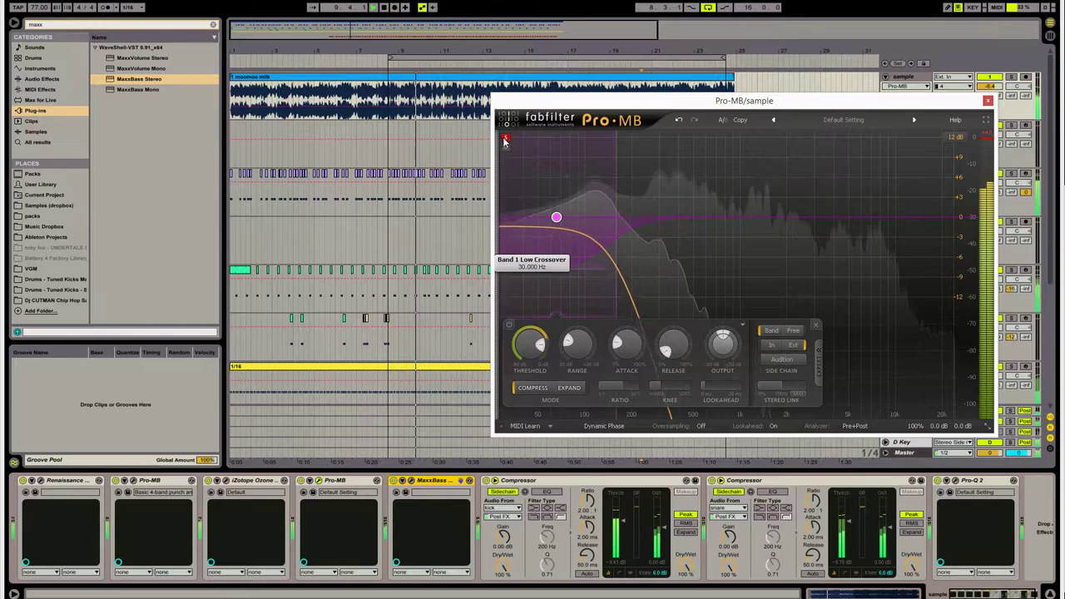
left_click(505, 139)
- Set the low band's high crossover to about 187 Hz with a 36 dB/oct slope
left_click_drag(619, 192, 627, 193)
double_click(627, 218)
type("36.0 dB/oct")
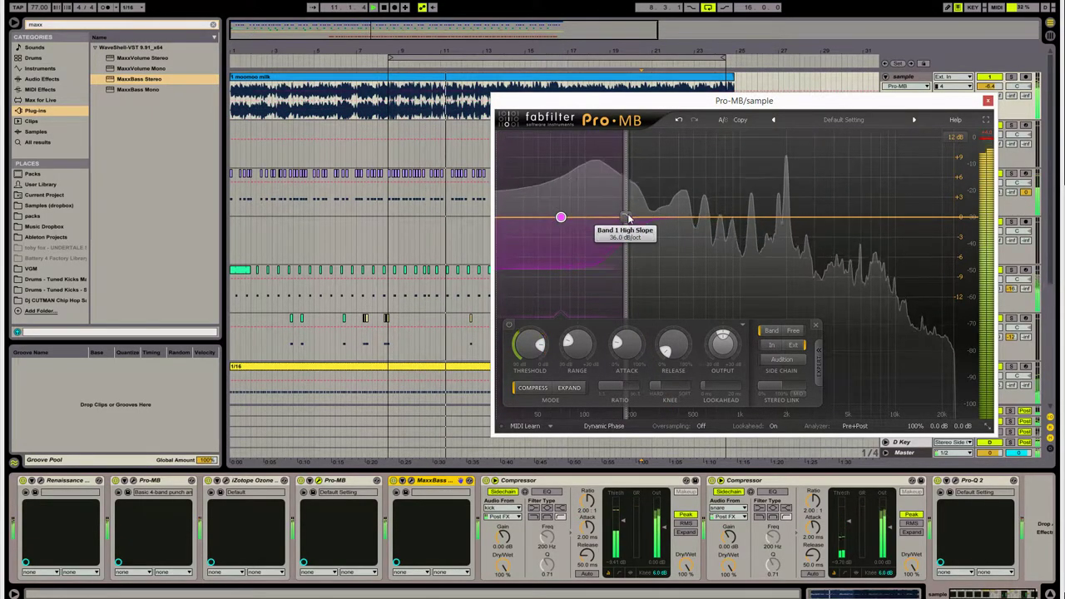
key("Return")
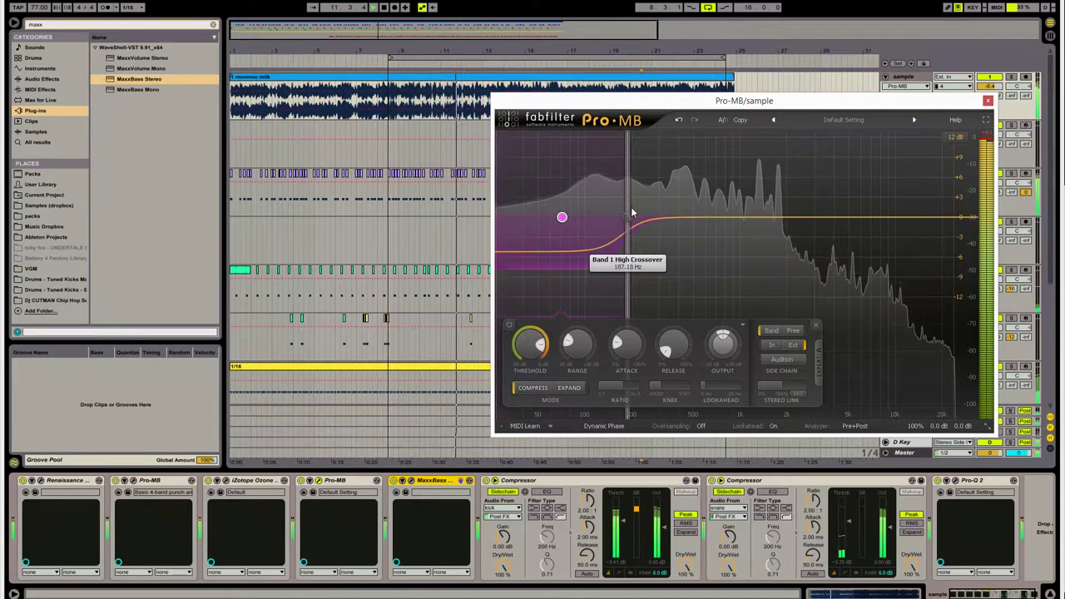
- Deepen the low band's range to about -12 dB, set its attack to 19.4%, and close the plug-in
left_click_drag(566, 342, 561, 306)
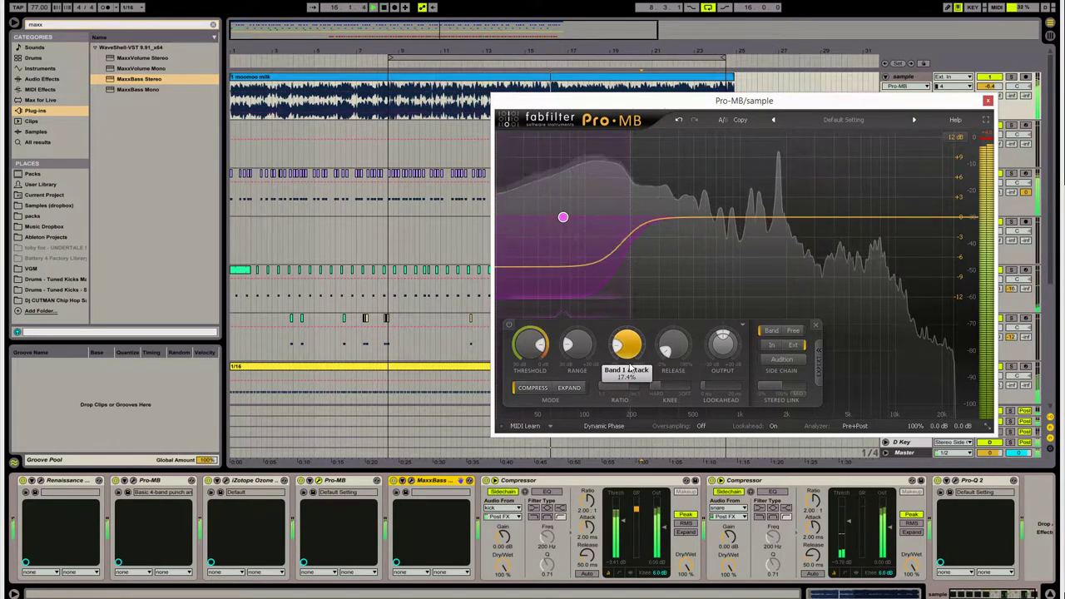
left_click_drag(631, 367, 626, 366)
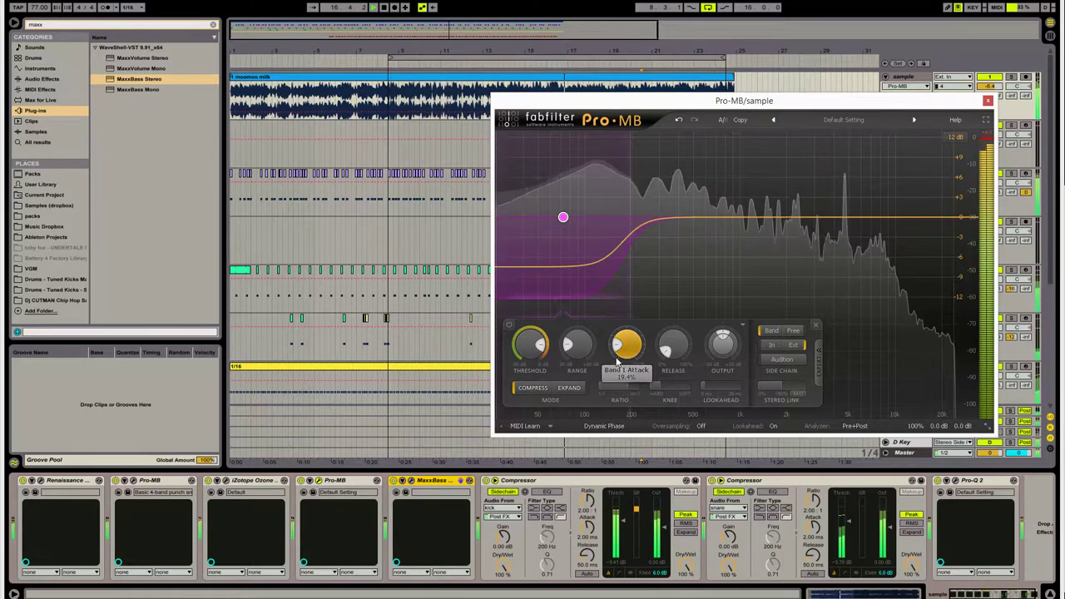
left_click(988, 100)
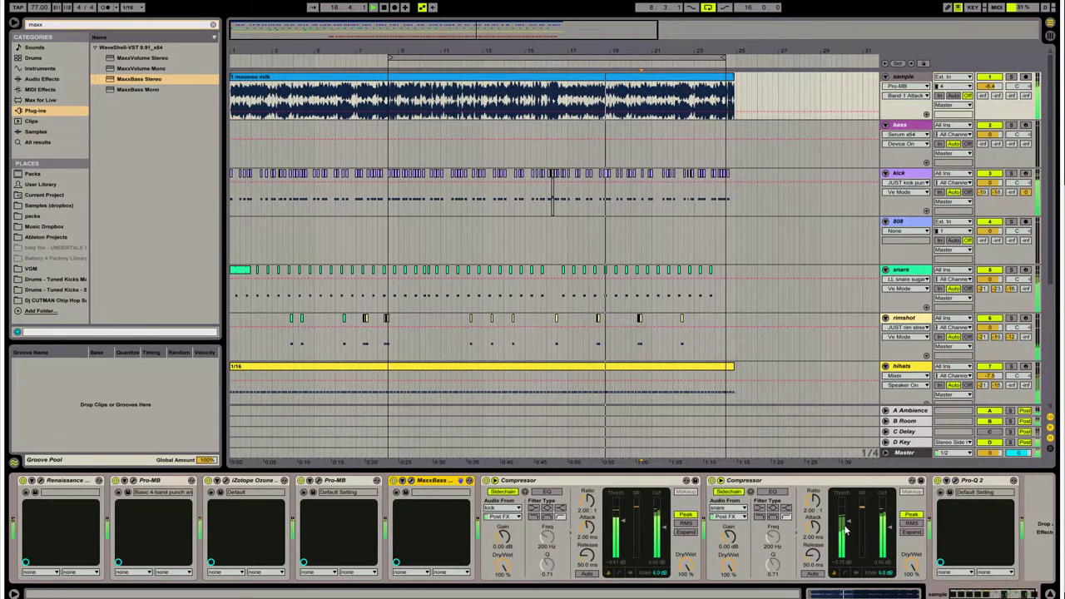
- Switch the kick and snare sidechain compressors to their gain-reduction activity display
left_click(626, 573)
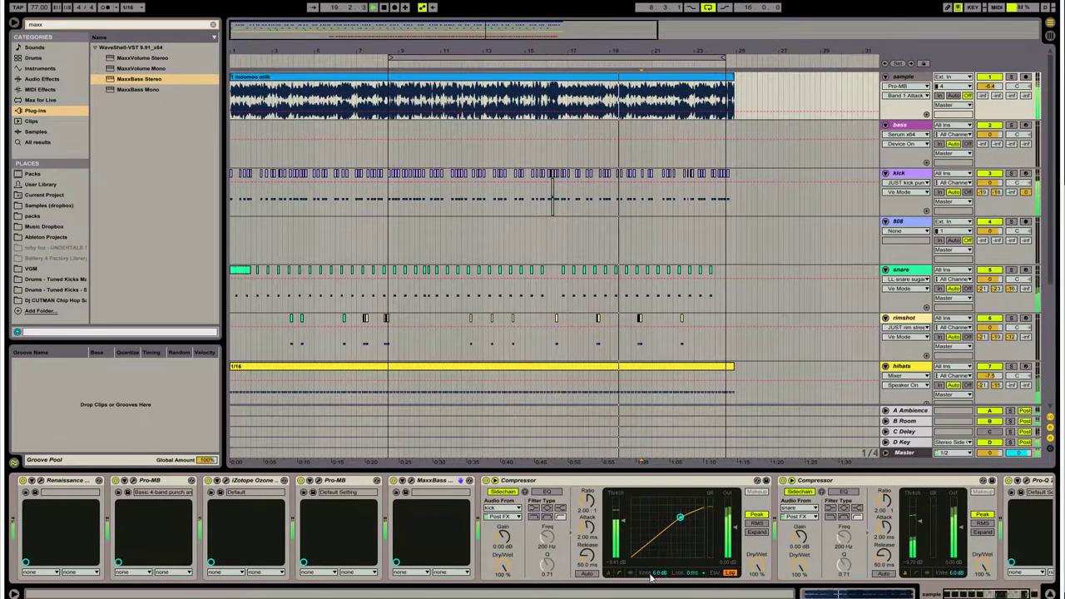
left_click(631, 573)
left_click(927, 573)
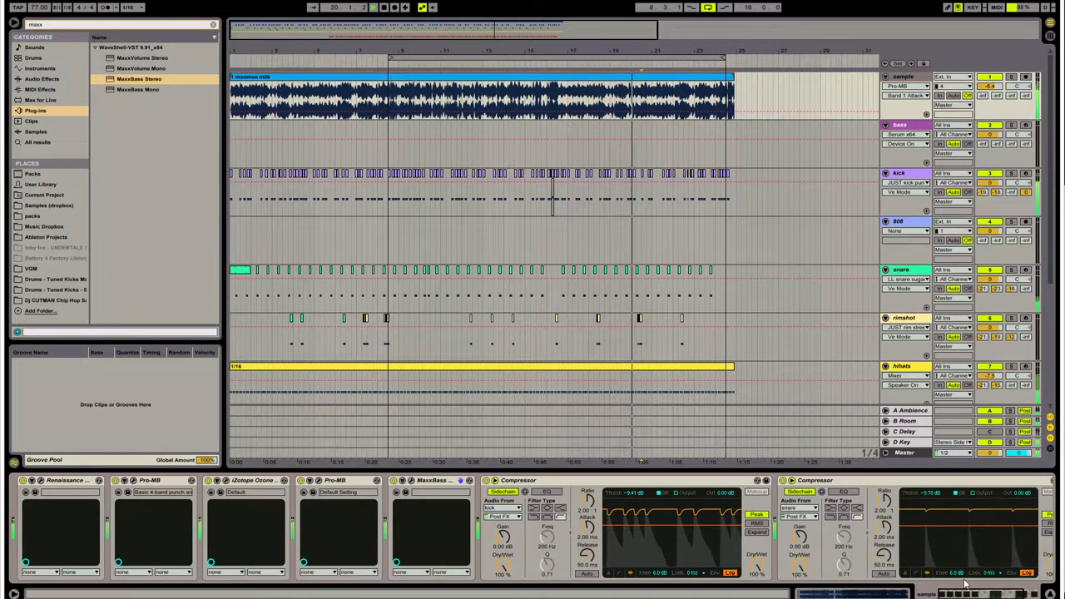
scroll(962, 583, "right", 3)
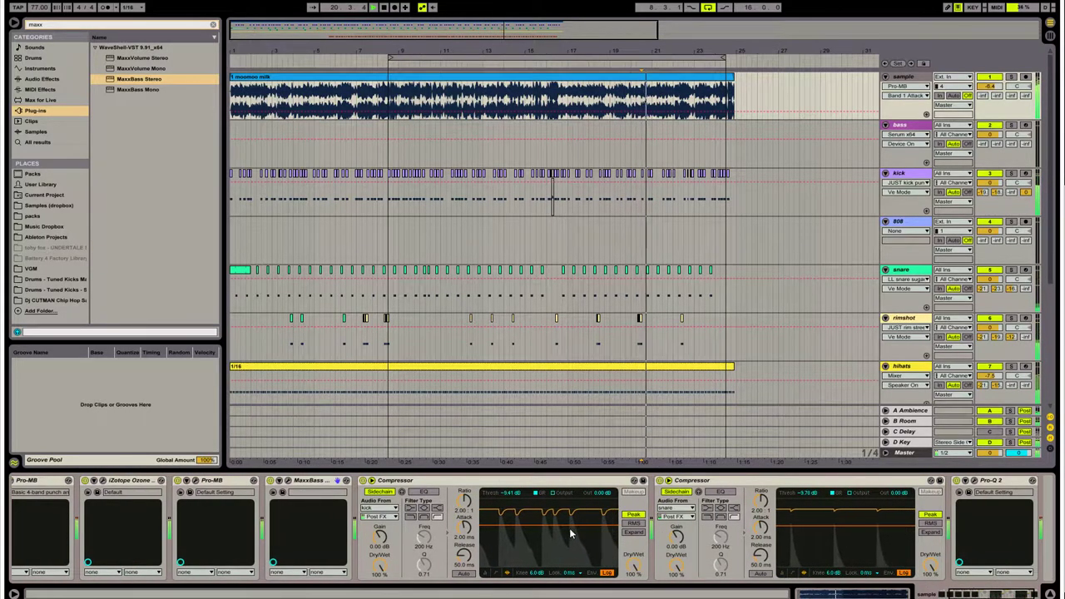
- Set the kick-keyed compressor's release to 17.5 ms and threshold to -17.7 dB, trying auto release on and off
left_click_drag(560, 526, 557, 530)
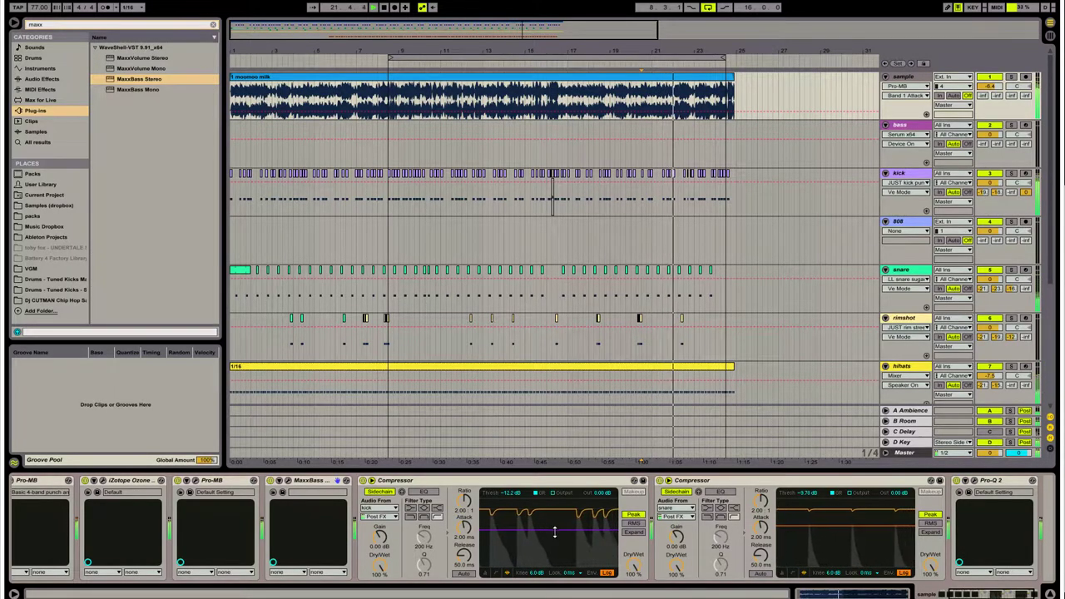
left_click_drag(464, 554, 463, 573)
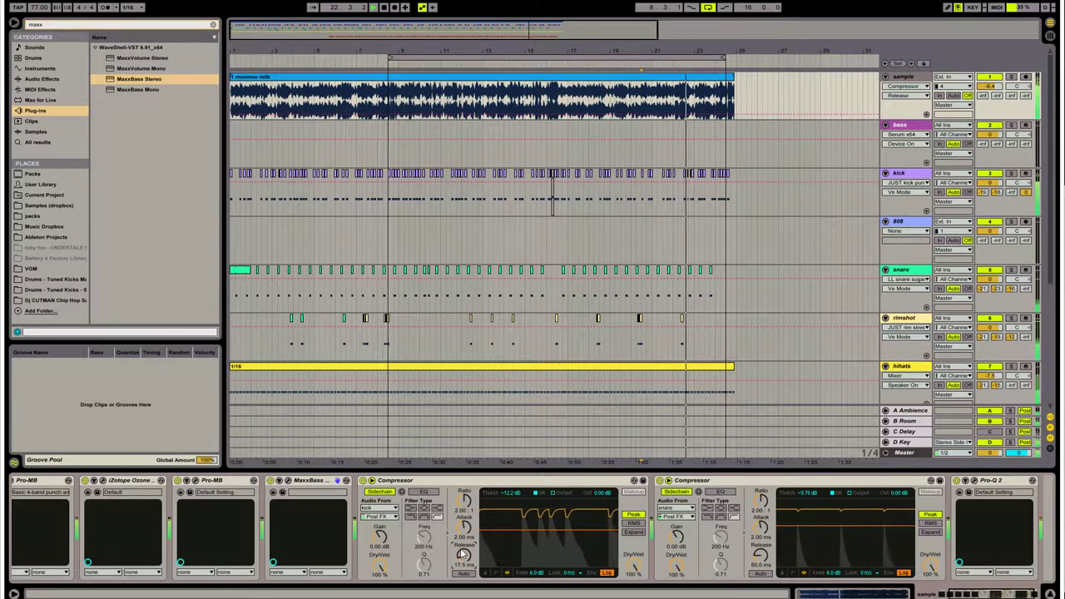
left_click(462, 574)
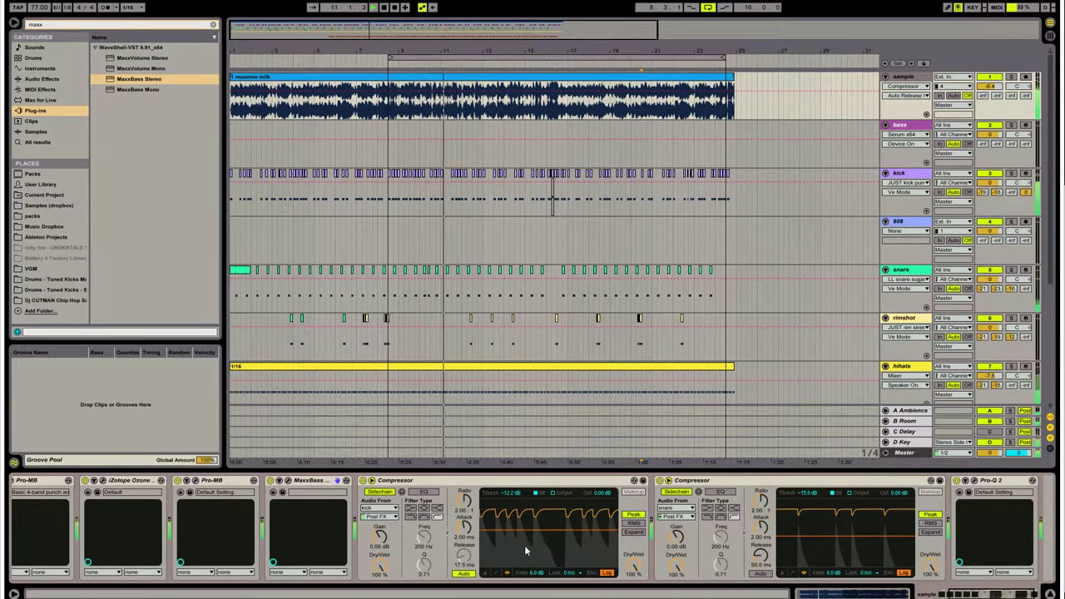
left_click_drag(534, 536, 493, 532)
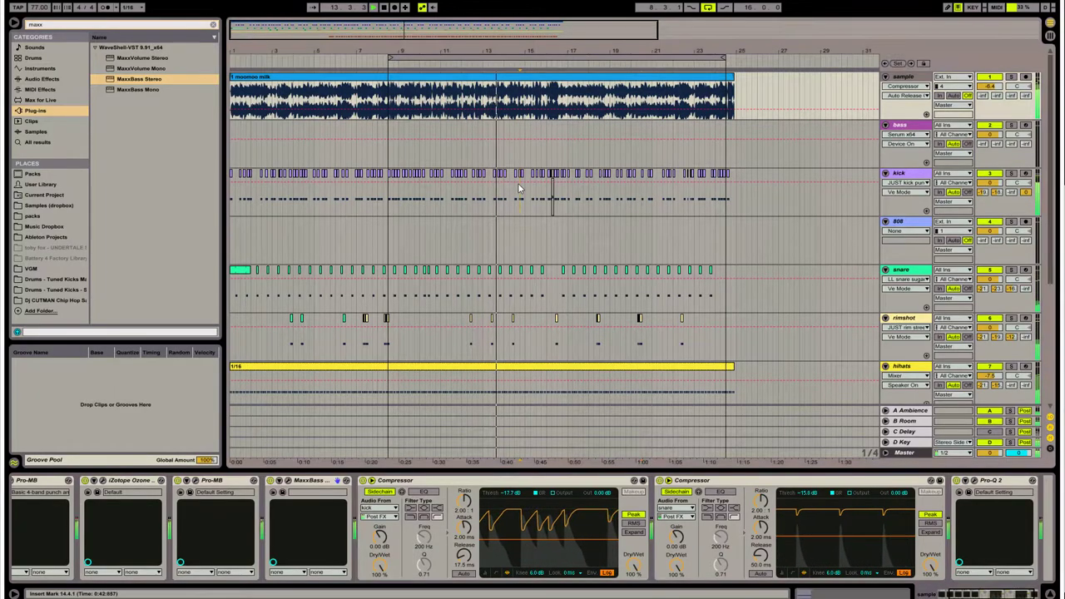
- Inspect the kick track's KickNeuroTrap pad, then consolidate the kick clips across the 16-bar loop into one clip
left_click(516, 195)
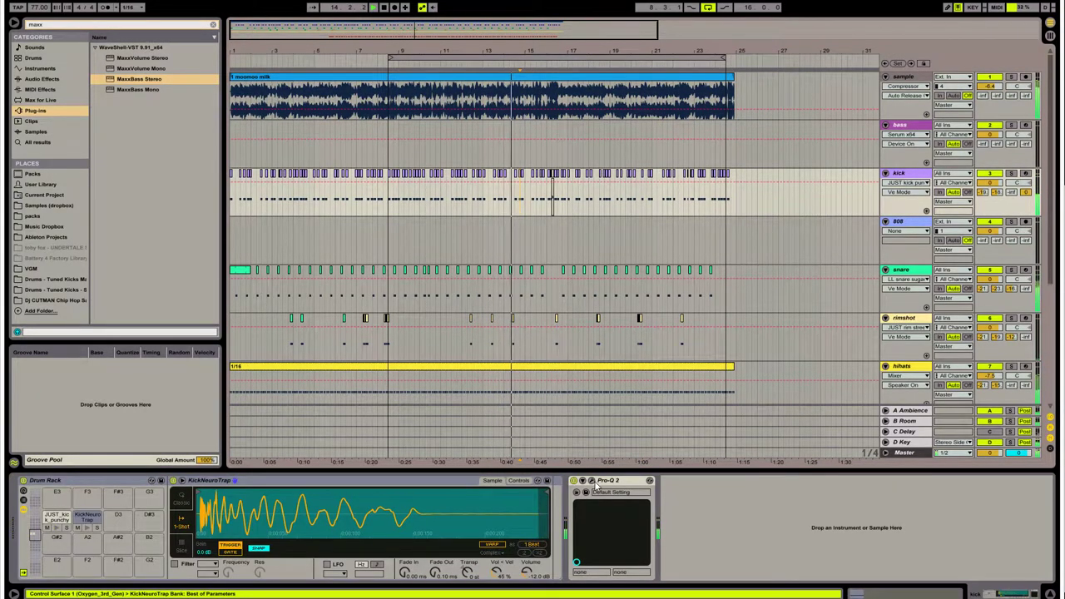
left_click(88, 528)
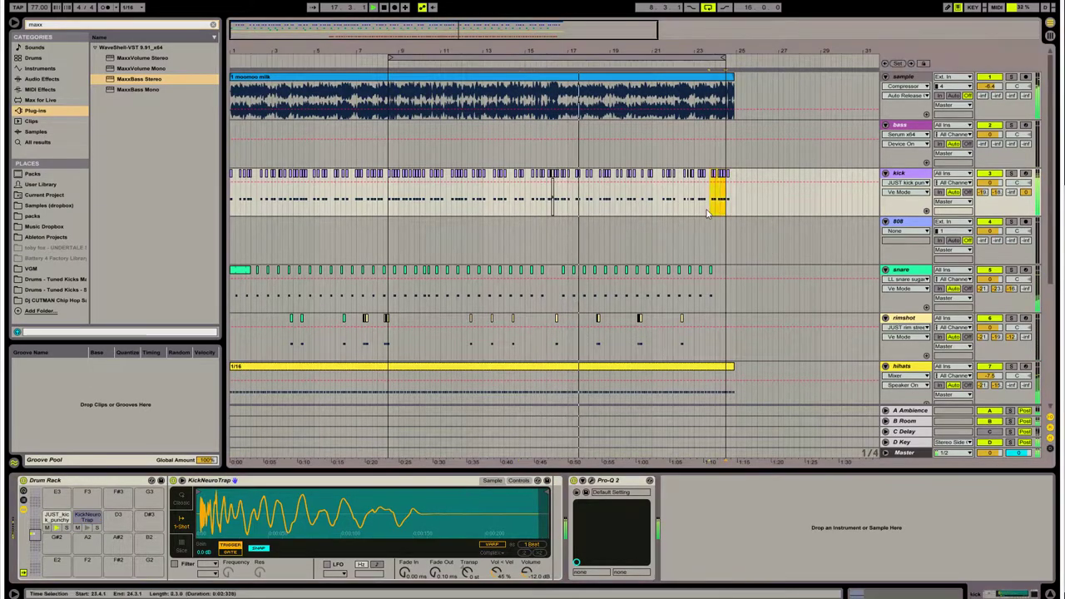
left_click_drag(722, 206, 349, 194)
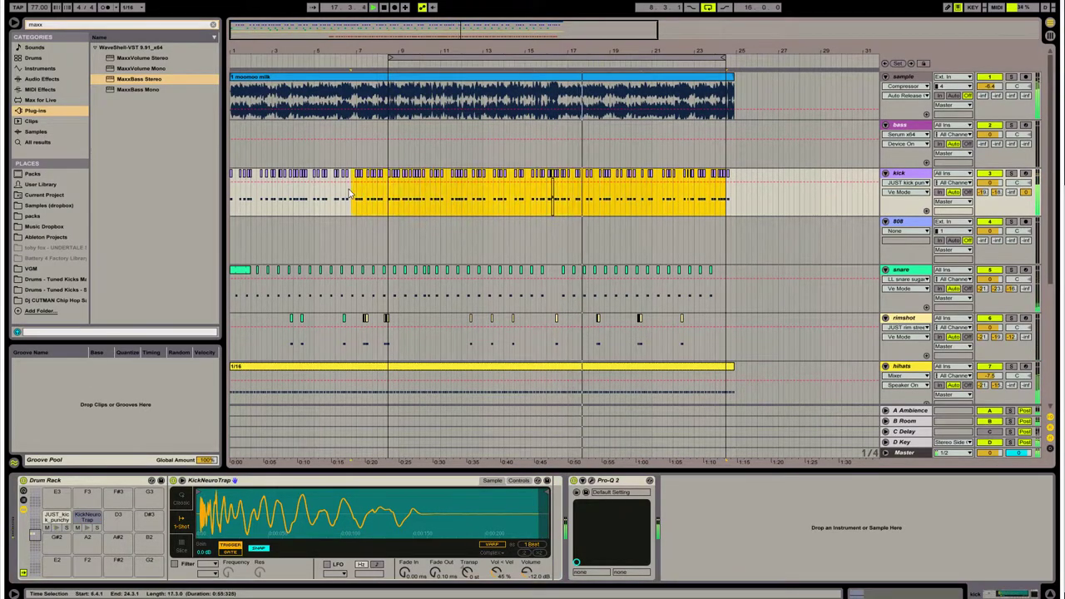
right_click(395, 181)
left_click(455, 253)
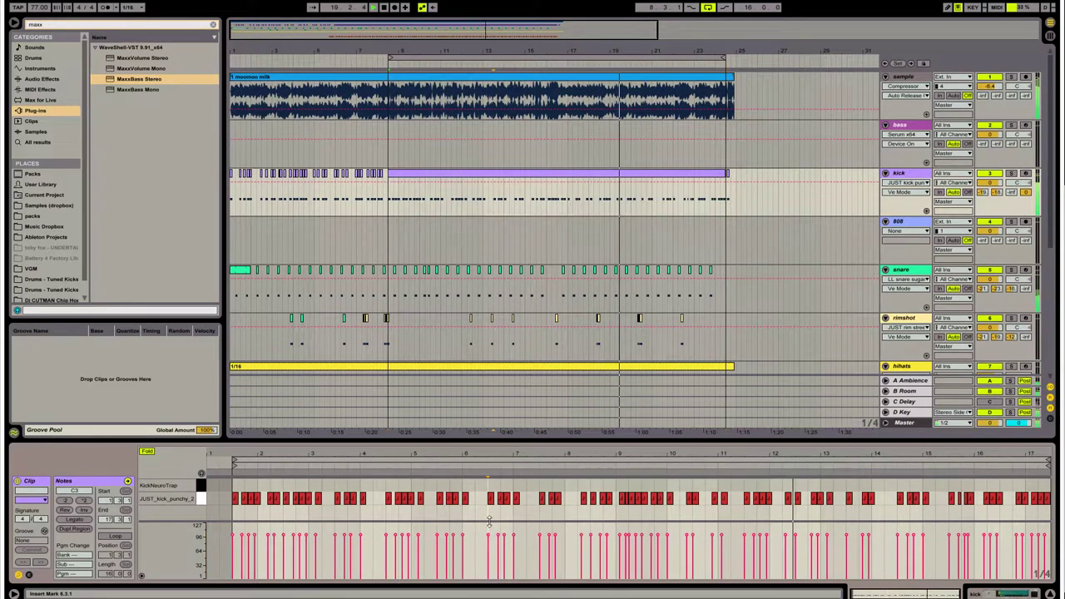
- Layer KickNeuroTrap on all punchy kick notes in the consolidated clip and lower its volume to about -24.6 dB
key("ctrl+a")
key("Up")
key("shift+Tab")
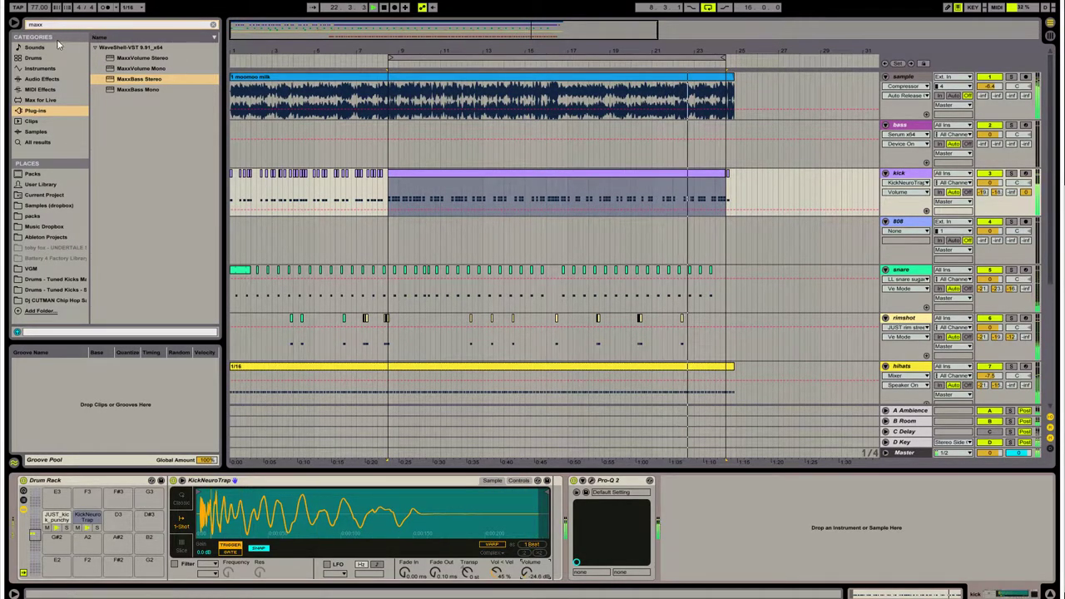
- Return to the sample track and compare the kick-keyed compressor bypassed and active
left_click(452, 88)
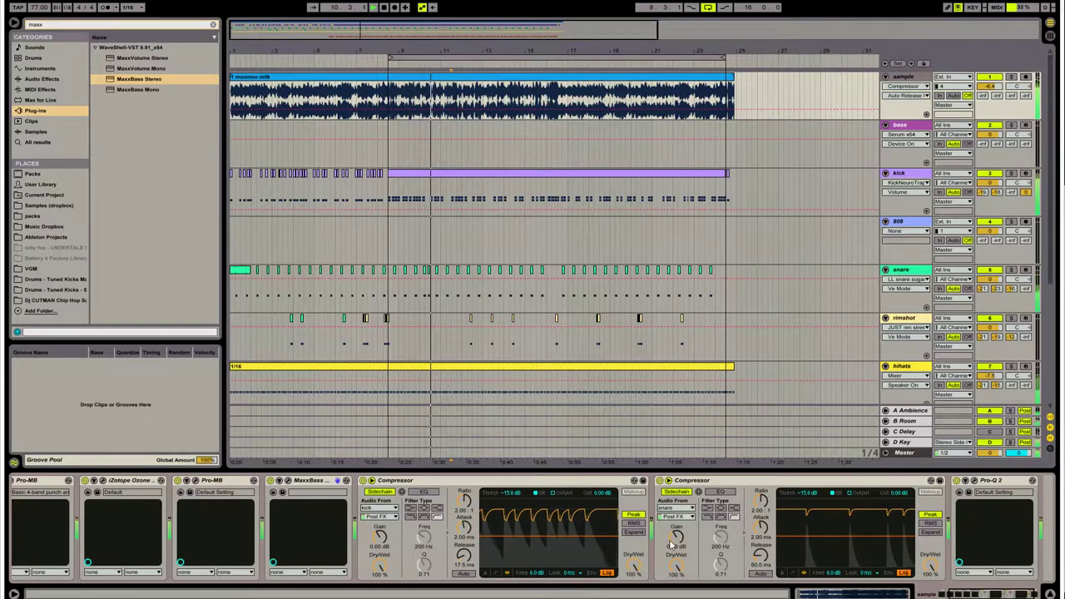
left_click(364, 481)
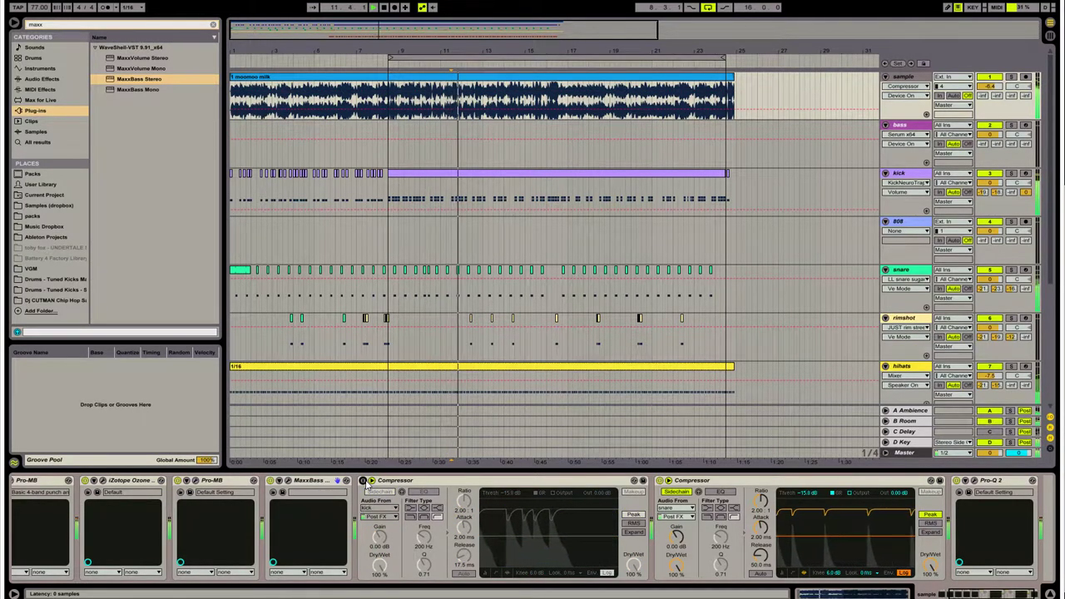
left_click(364, 481)
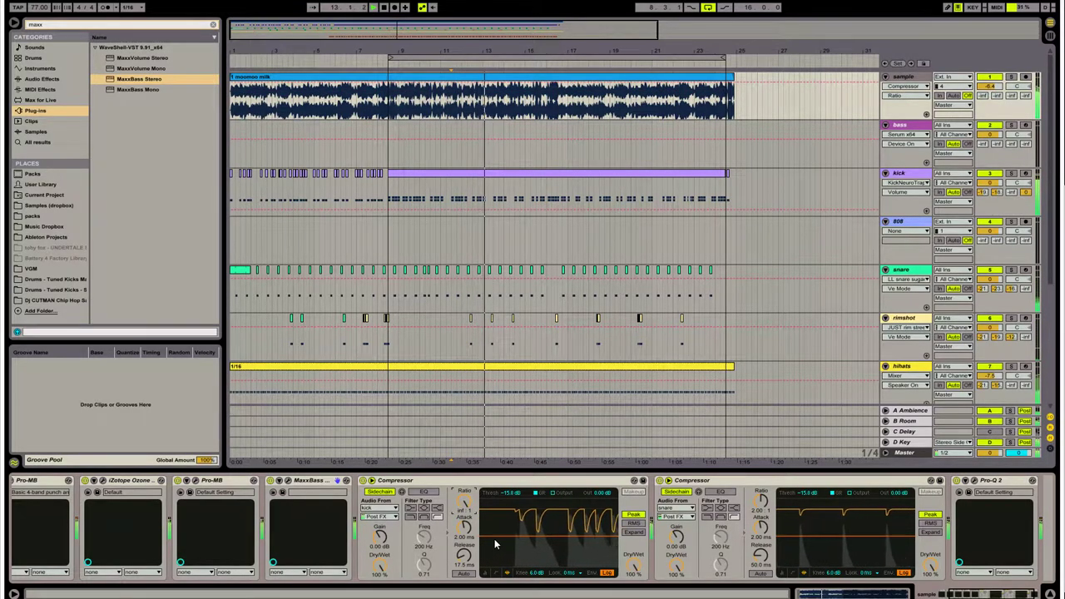
- Set the kick-keyed compressor to an inf:1 ratio, -8.31 dB threshold and 8.64 ms attack, then check the single-band Pro-MB
left_click_drag(493, 537, 493, 522)
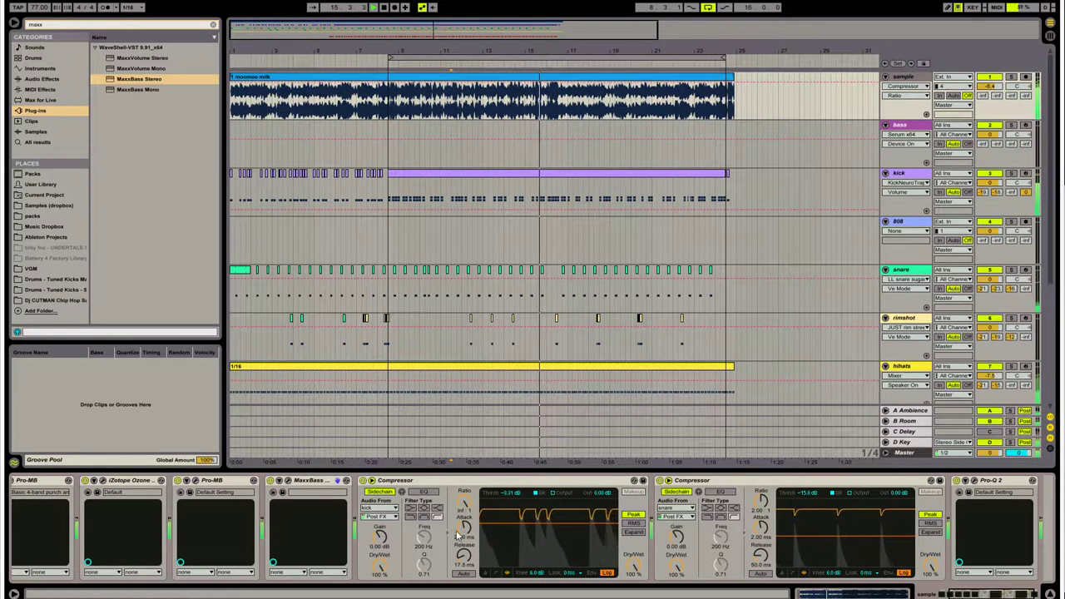
left_click_drag(460, 533, 459, 527)
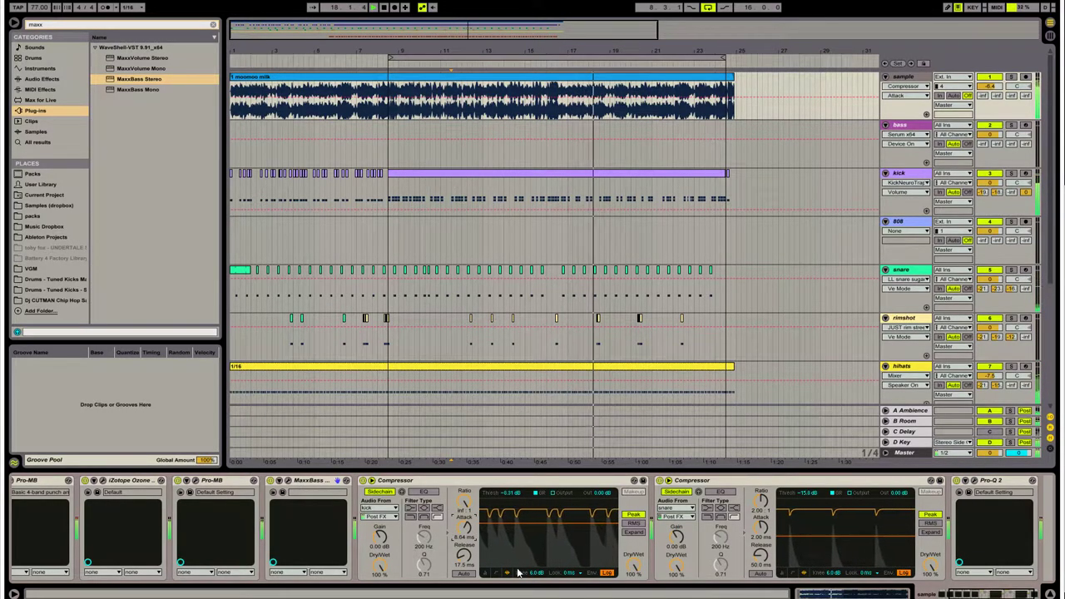
left_click(195, 481)
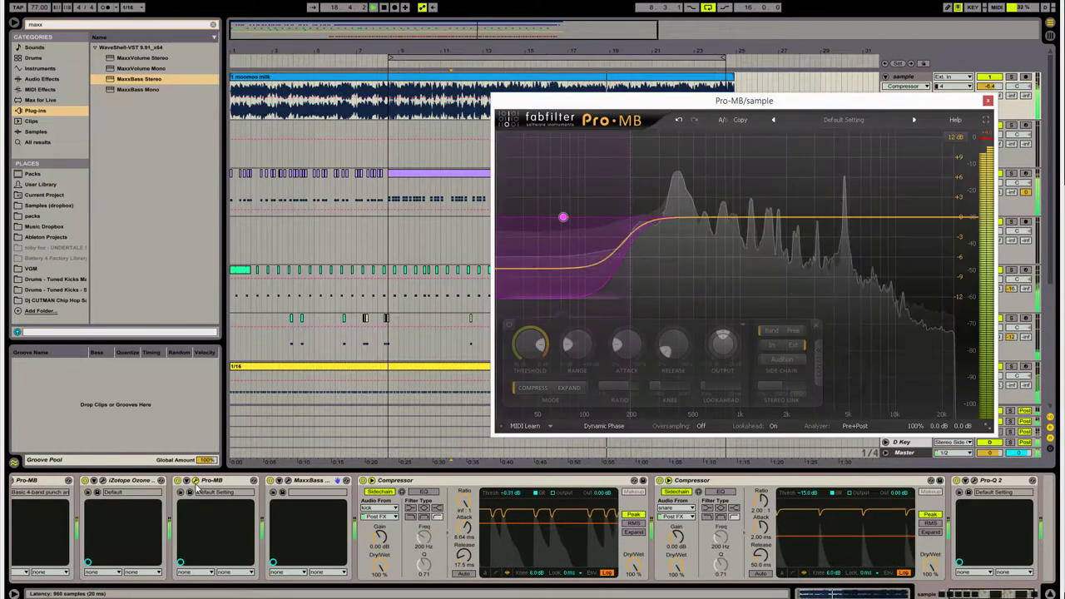
left_click(195, 481)
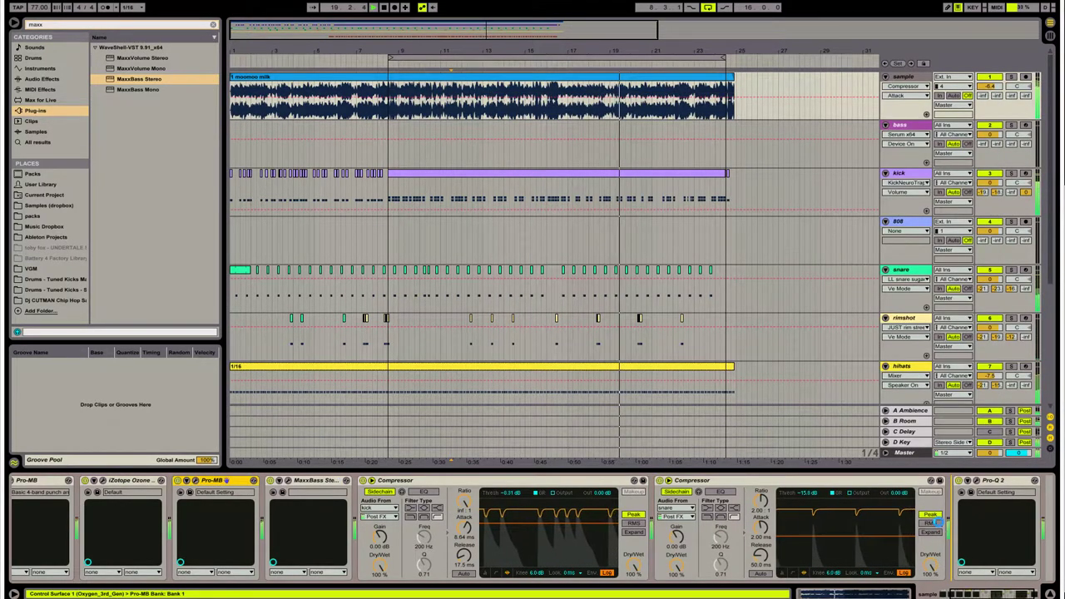
- Move the single-band Pro-MB behind both sidechain compressors on the sample track and open it
left_click_drag(204, 480, 899, 490)
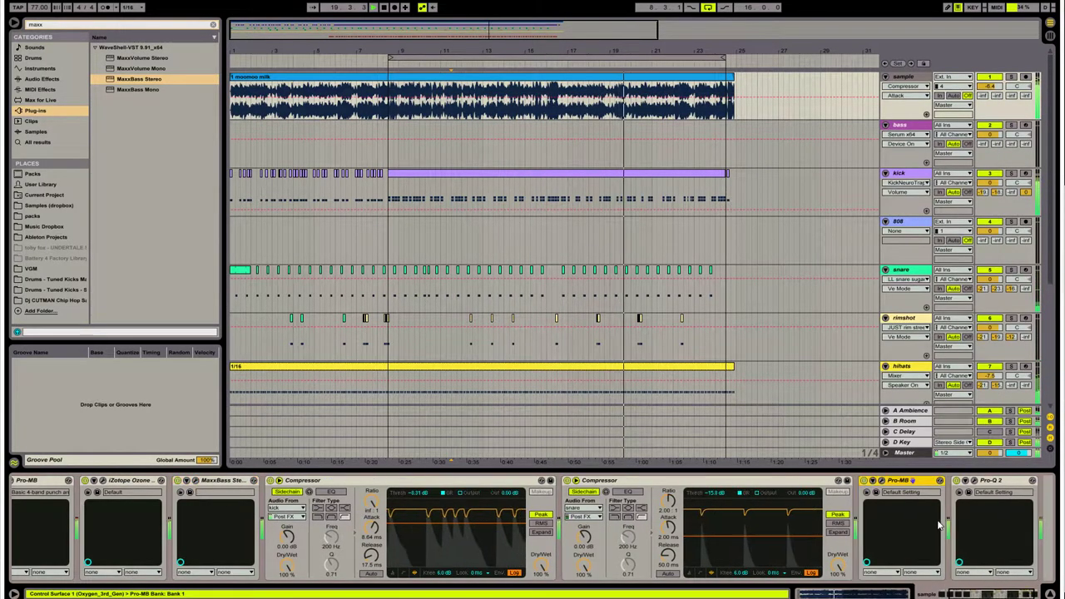
left_click(881, 481)
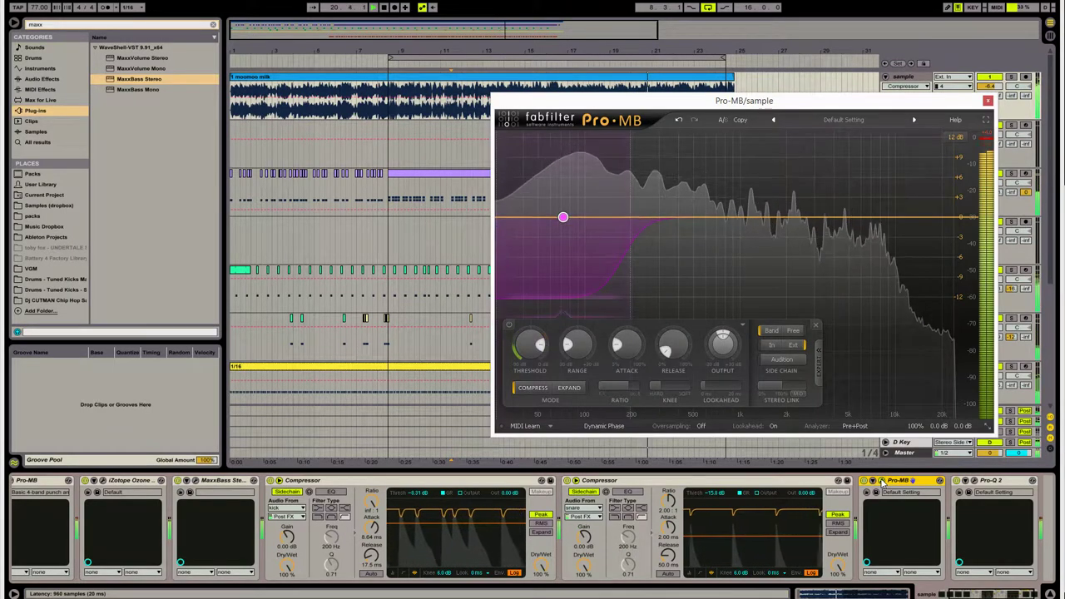
left_click(882, 483)
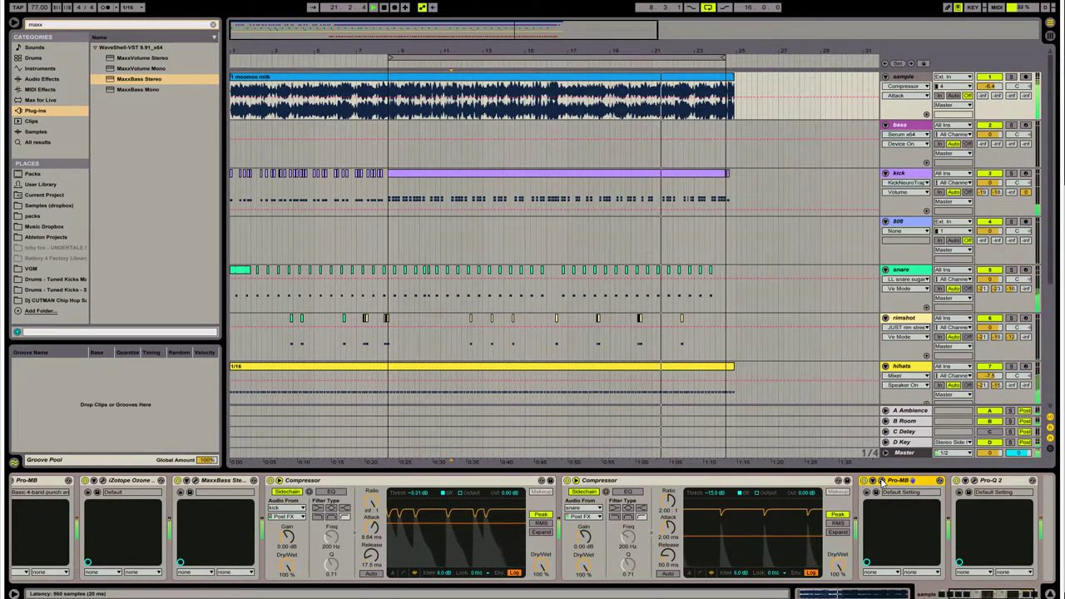
left_click(883, 483)
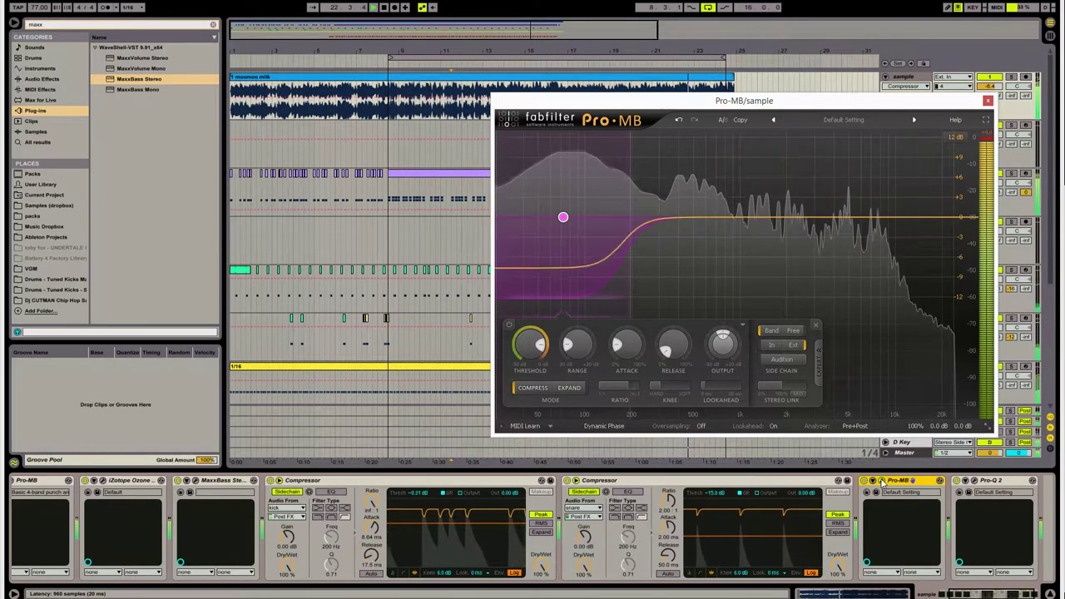
- Add a second, externally keyed Pro-MB band near 3 kHz and send the snare to the D-Key return
left_click(810, 218)
left_click(940, 345)
left_click_drag(948, 100, 724, 90)
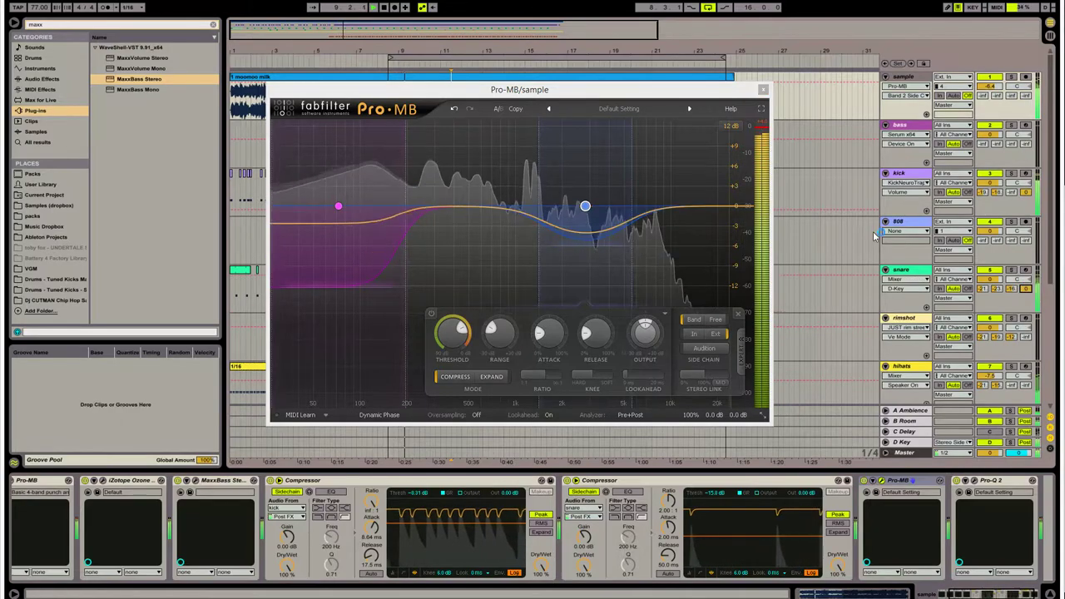
- Audition the second Pro-MB band soloed, shift it to about 2 kHz, lengthen its release and reduce its range
left_click(549, 128)
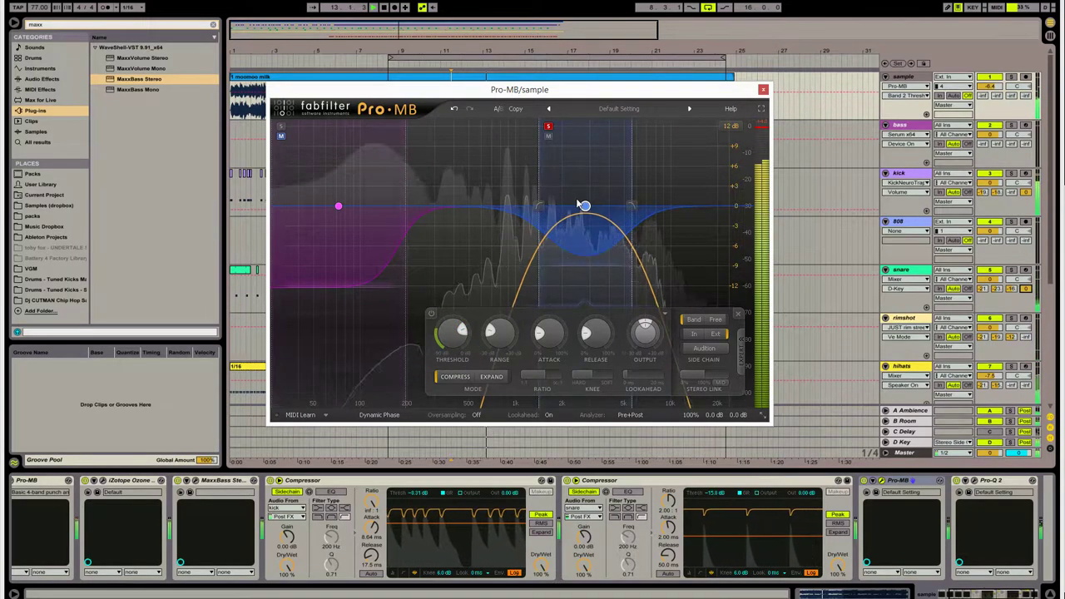
left_click_drag(586, 207, 558, 206)
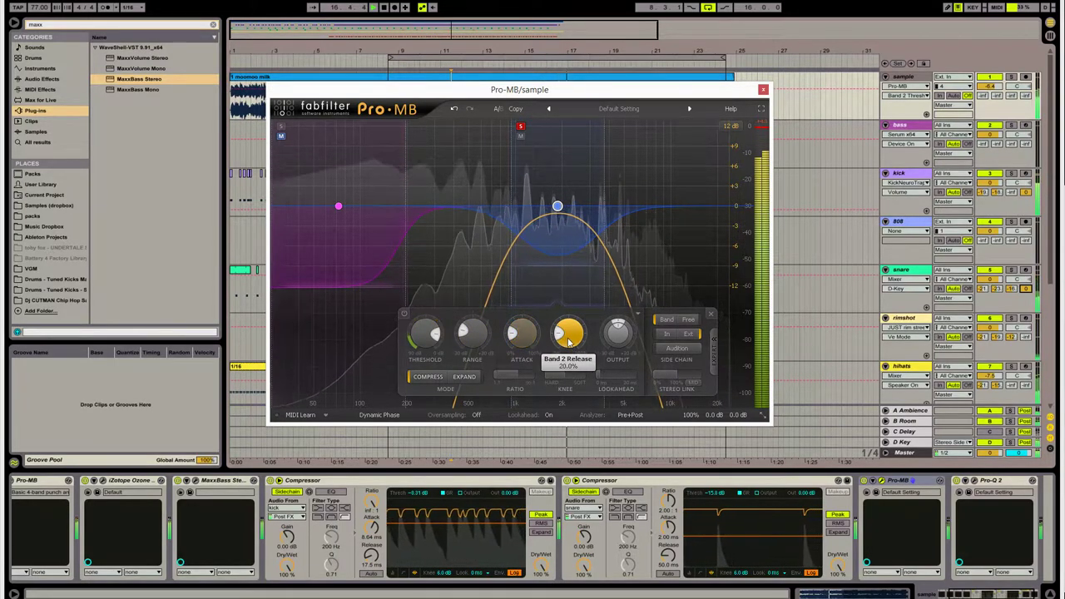
left_click_drag(569, 342, 569, 318)
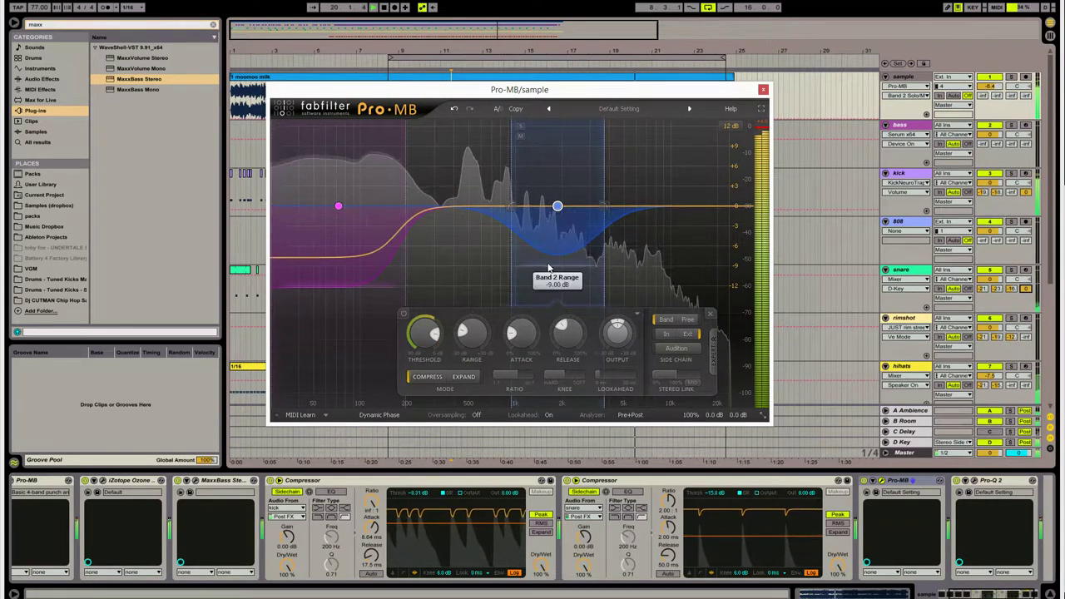
left_click_drag(553, 251, 552, 248)
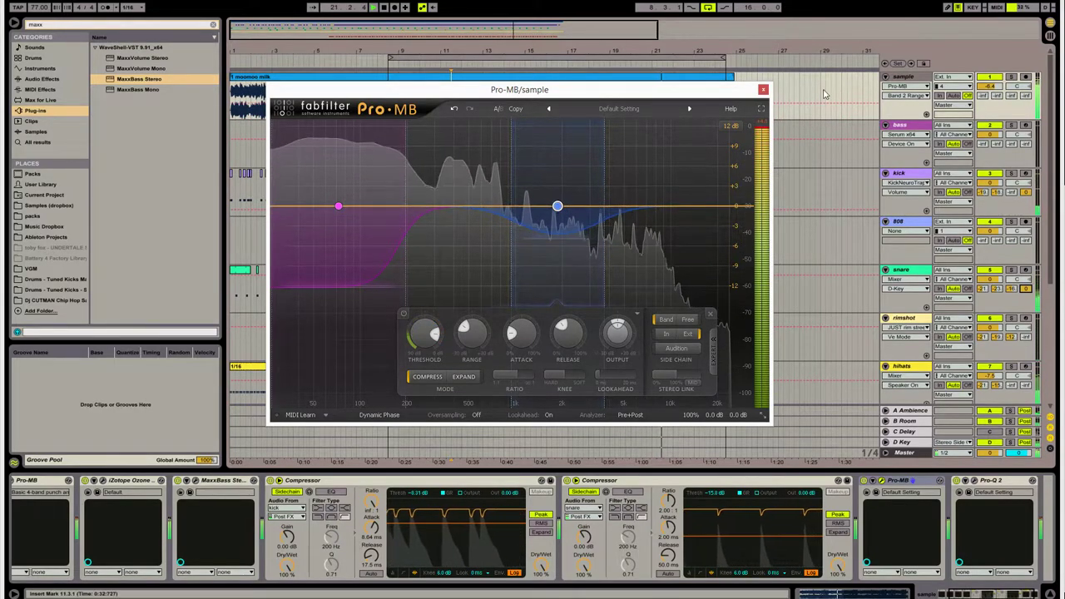
left_click(763, 90)
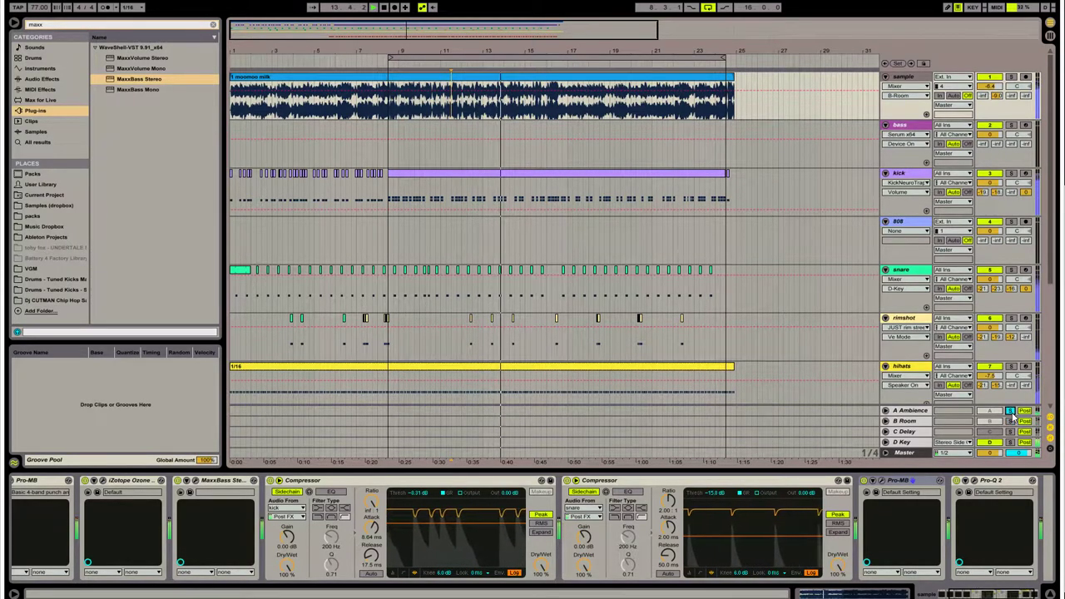
- Set the sample's A-Ambience send to about -17 dB and cut about 9 dB near 160 Hz in the ambience return's Pro-Q 2
mouse_move(983, 96)
left_mouse_down()
mouse_move(983, 84)
mouse_move(983, 103)
left_mouse_up()
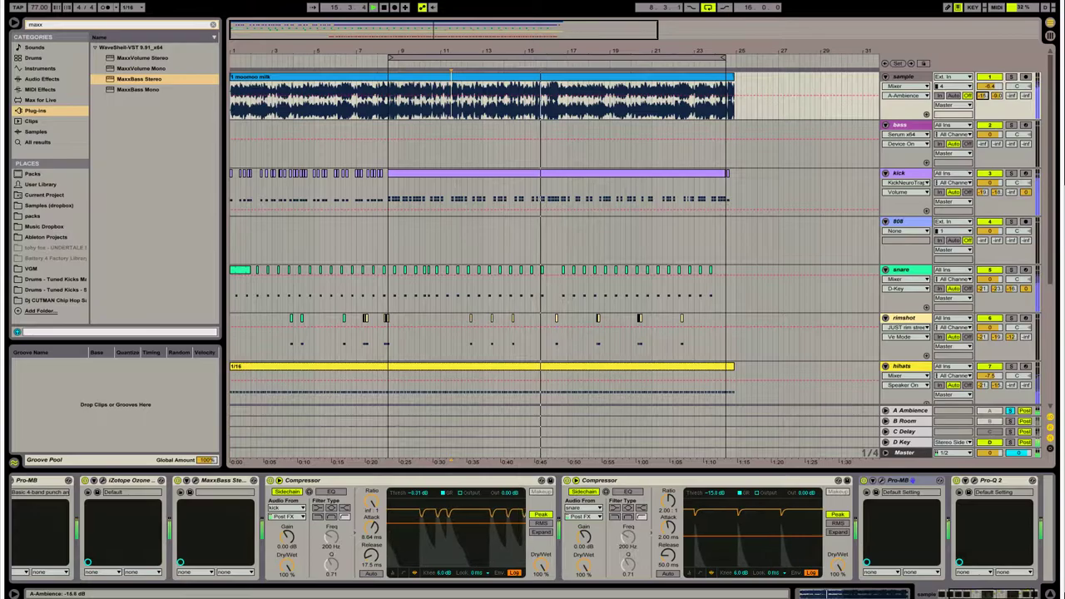
left_click_drag(983, 96, 983, 93)
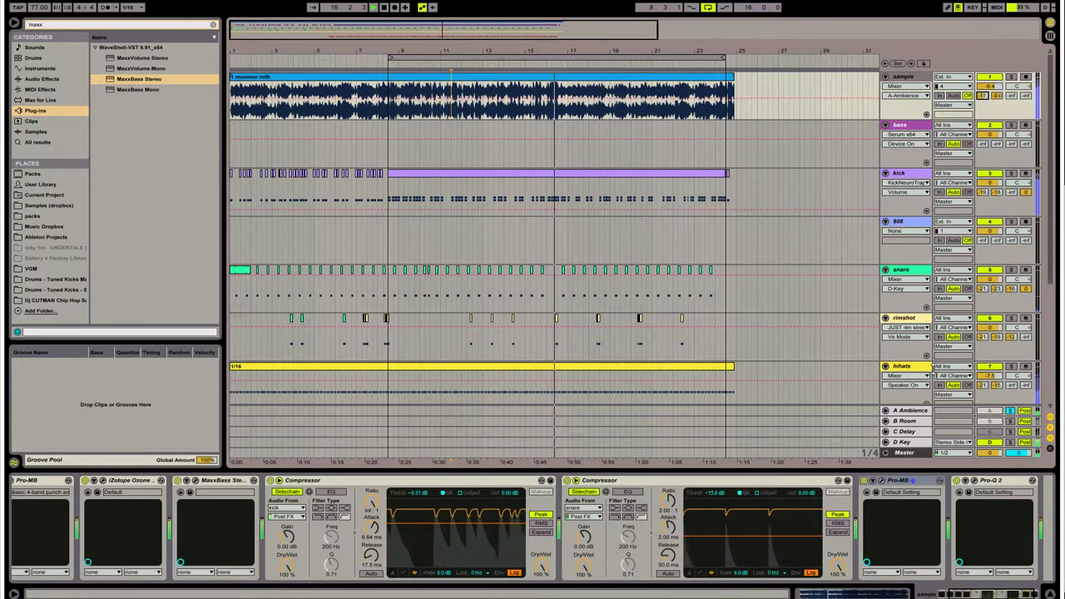
left_click(910, 411)
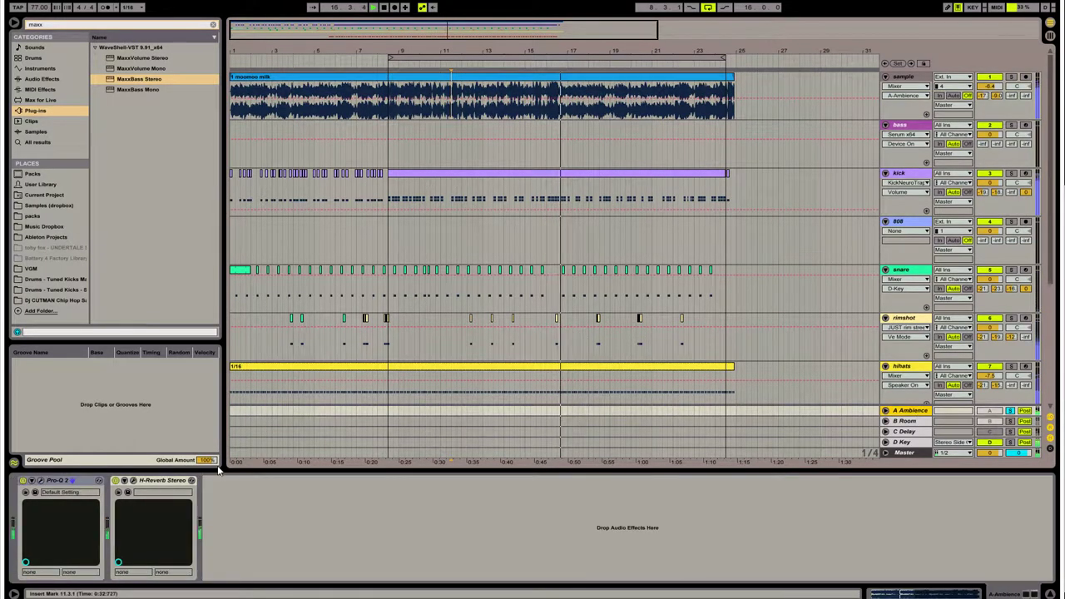
left_click(43, 481)
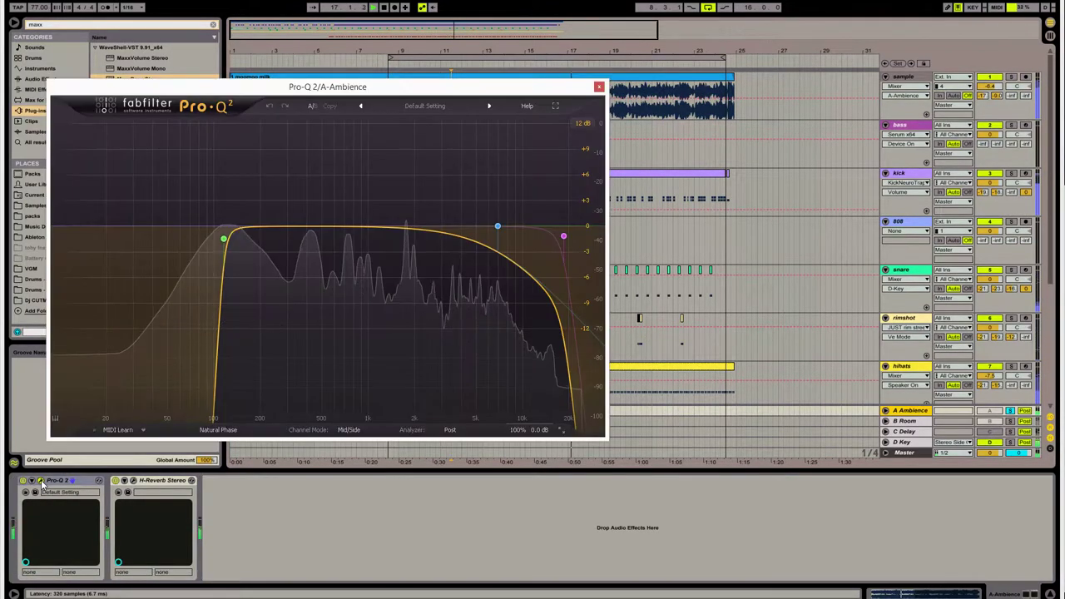
left_click(265, 226)
left_click_drag(265, 227, 247, 306)
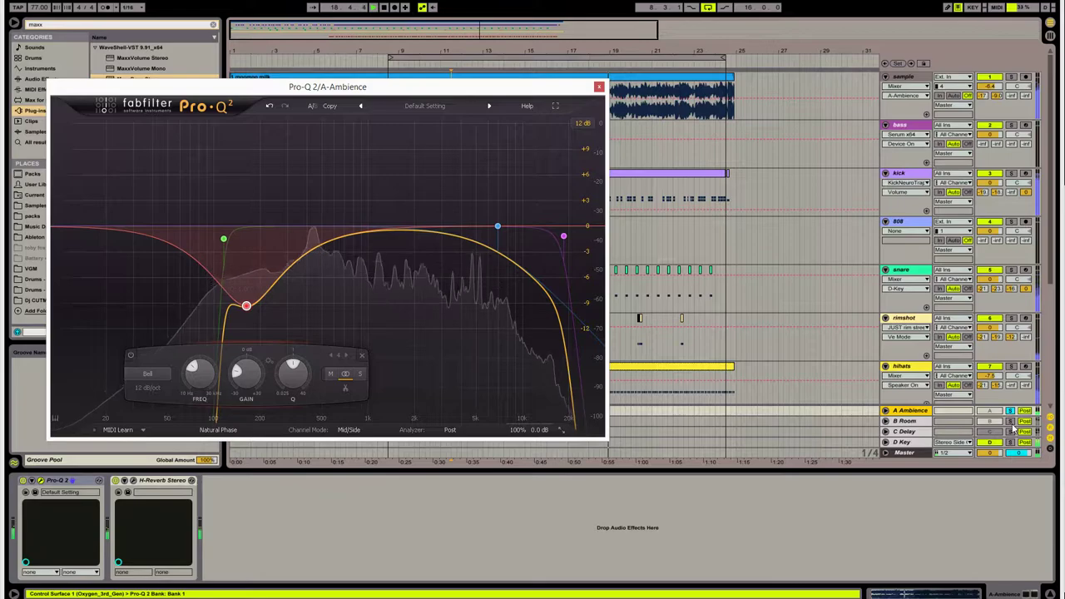
left_click(687, 164)
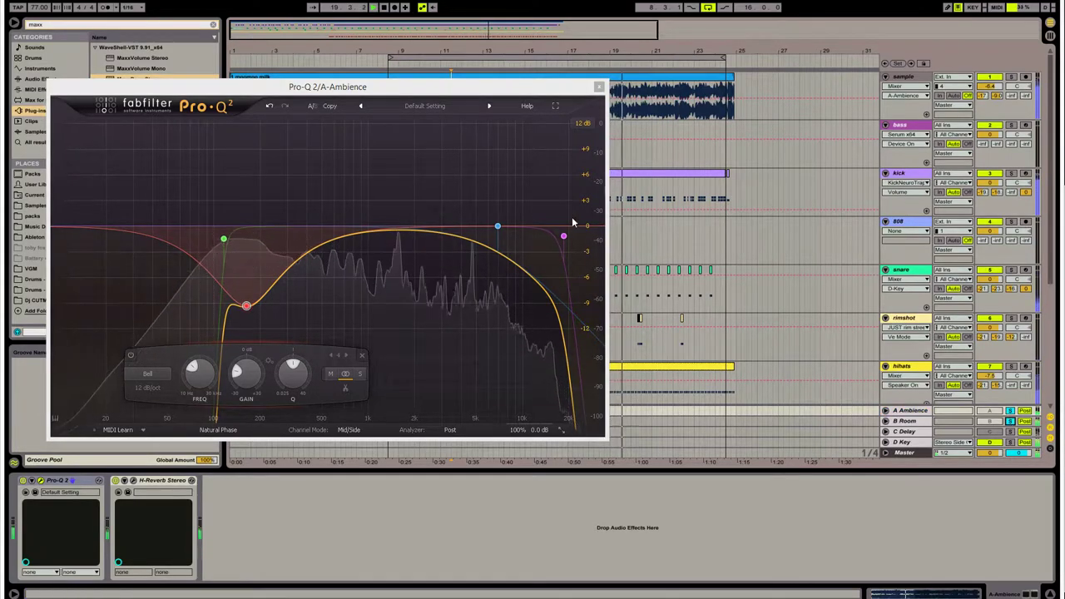
- Raise the ambience EQ's low cut to about 155 Hz and add a dip near 2 kHz and a boost near 18 kHz
left_click_drag(223, 239, 242, 229)
scroll(227, 252, "down", 3)
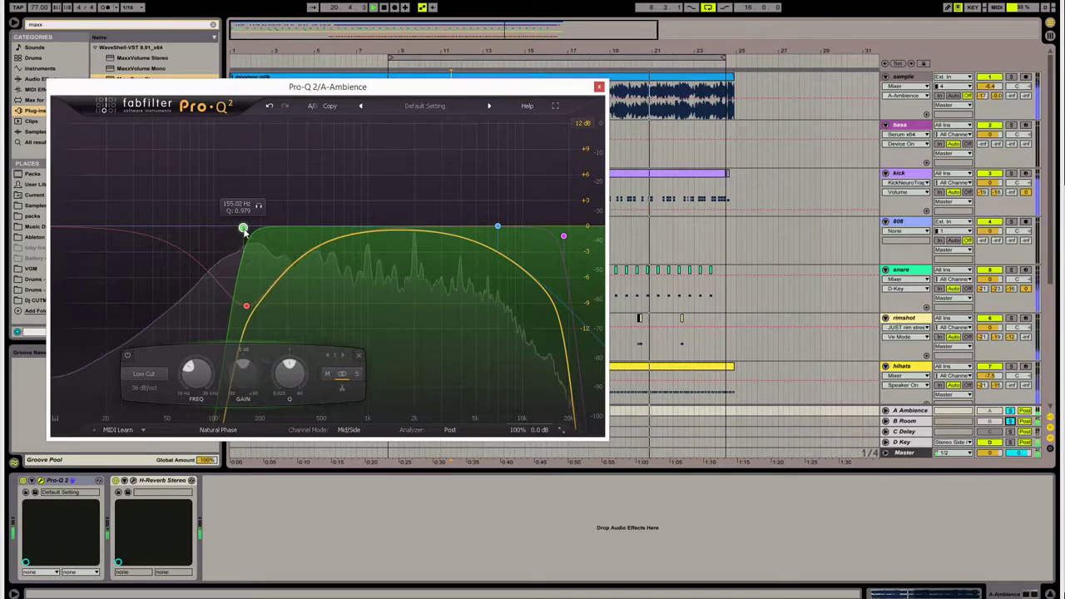
left_click_drag(401, 230, 417, 264)
left_click_drag(479, 257, 561, 135)
- Compare and bypass the ambience EQ's high cut, then turn the kick's A-Ambience send down to -inf
left_click(563, 237)
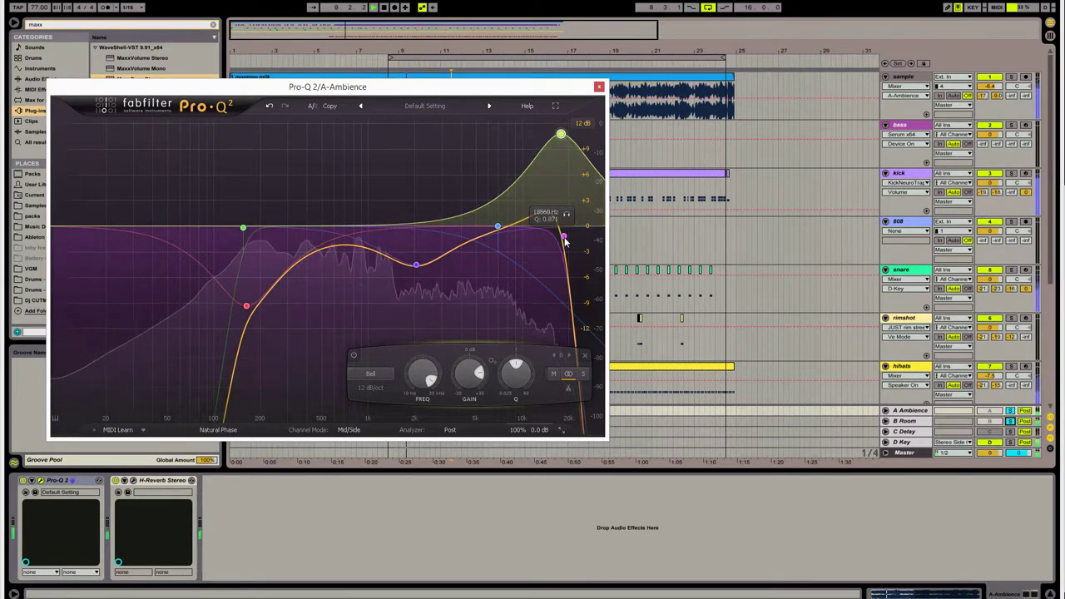
left_click(355, 356)
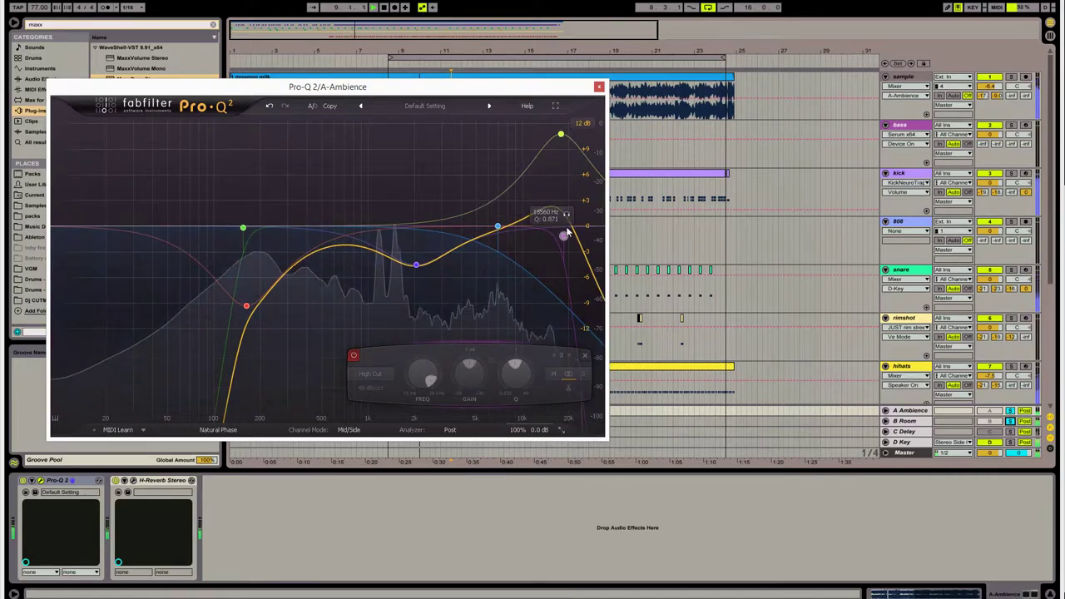
left_click(355, 357)
left_click(355, 357)
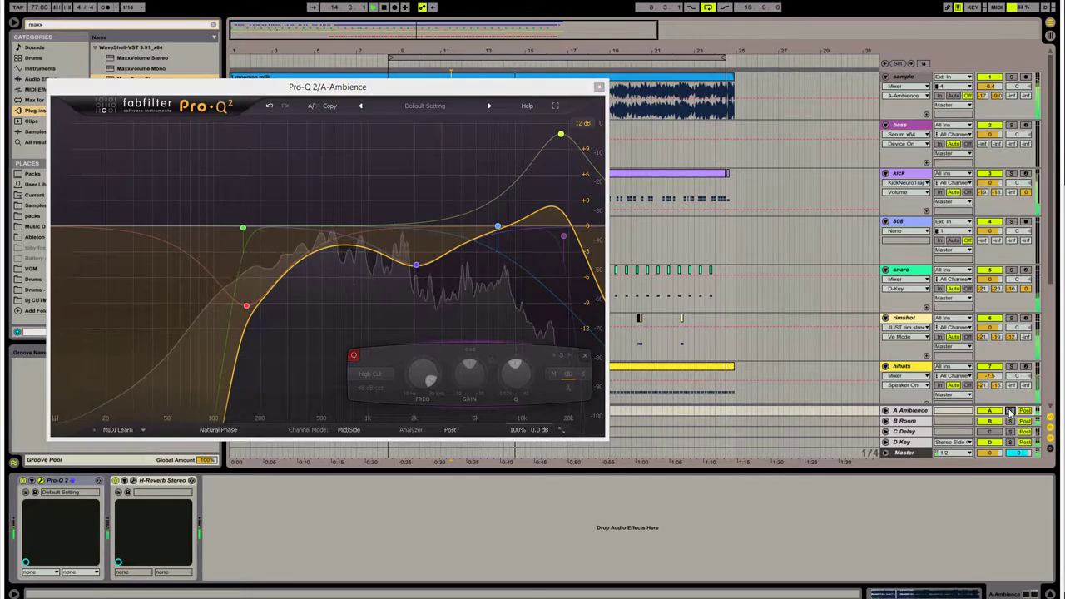
left_click_drag(983, 193, 983, 202)
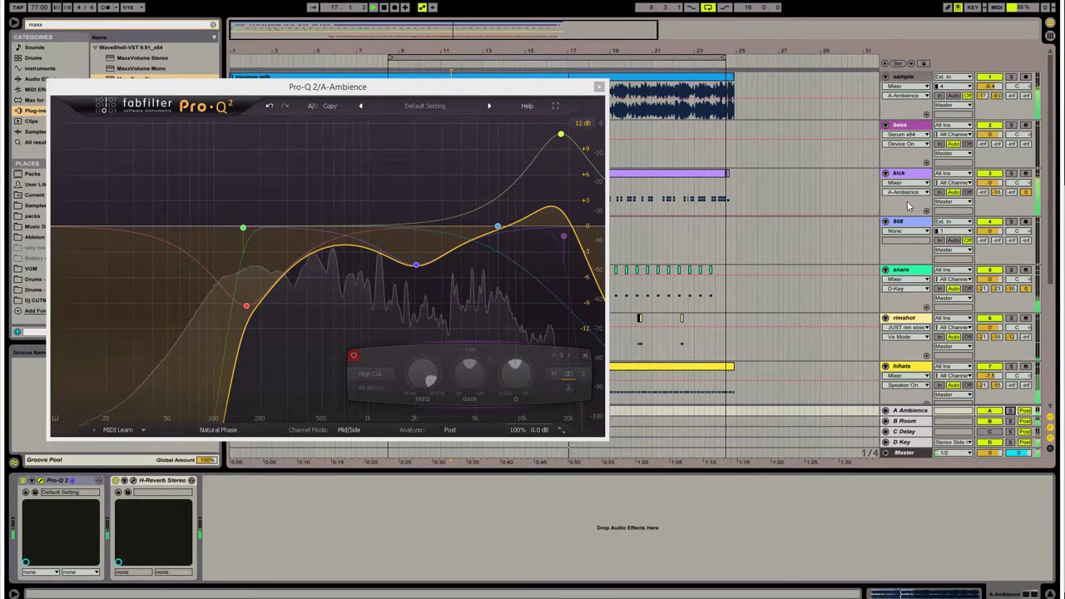
left_click(599, 87)
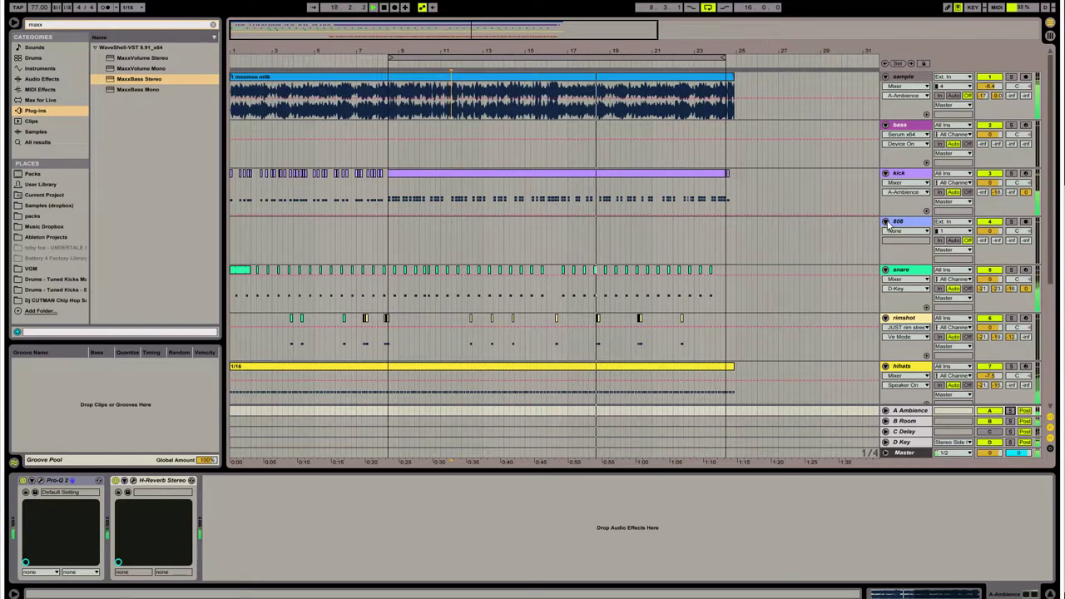
- Fold the bass, 808, ride and crash tracks in the arrangement
left_click(887, 222)
left_click(887, 125)
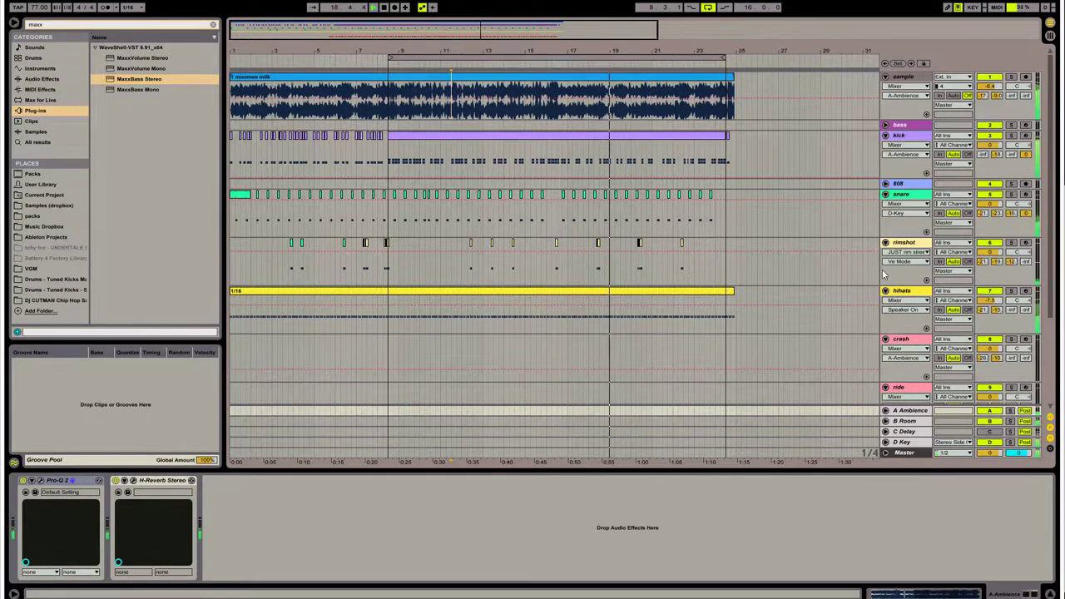
scroll(885, 275, "down", 2)
left_click(885, 344)
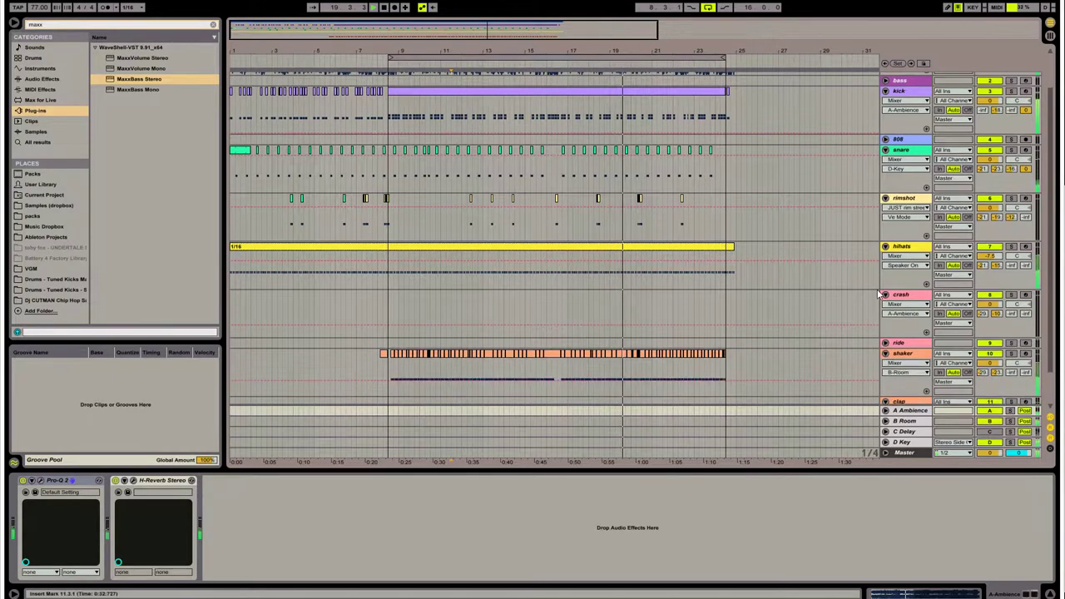
left_click(886, 295)
- Place the ride track's loop 1 clip in the arrangement at 16.4.1 and extend it to 25.1.1
left_click(900, 305)
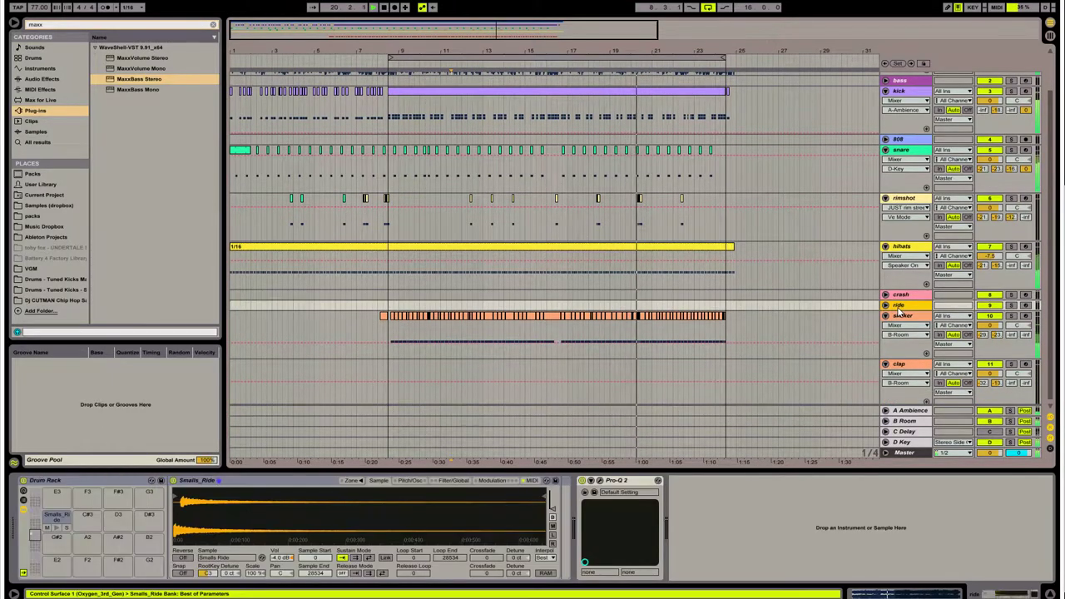
key("Tab")
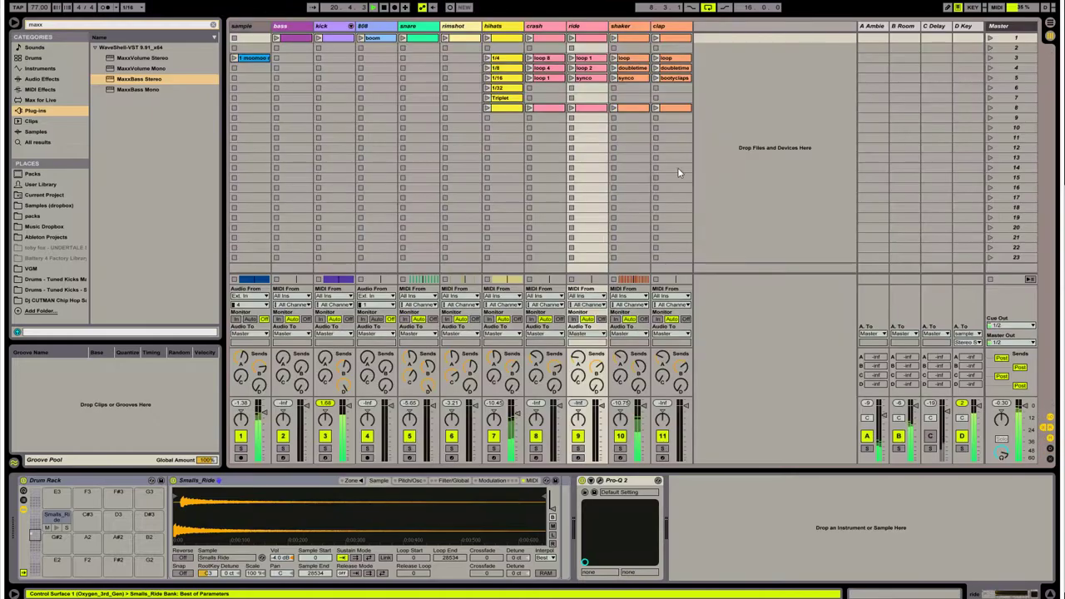
key("Tab")
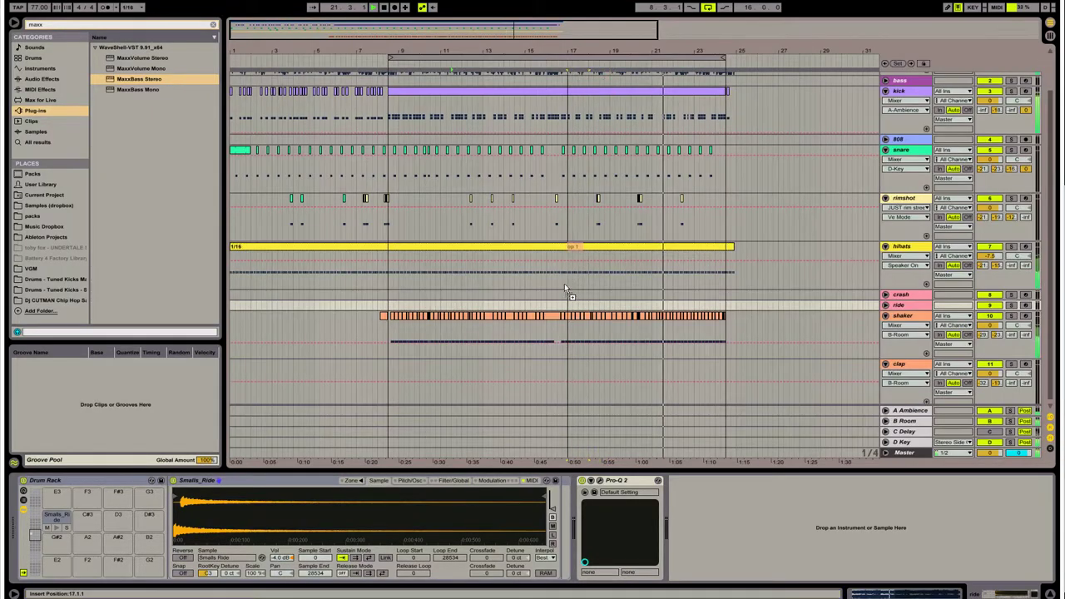
left_click(566, 307)
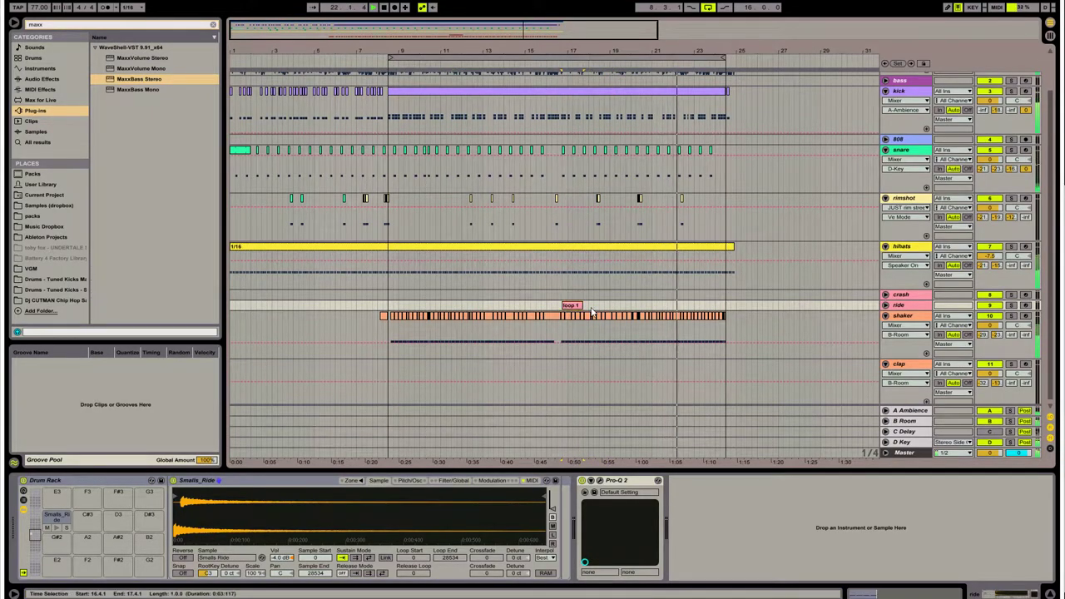
key("ctrl+l")
left_click_drag(580, 306, 736, 307)
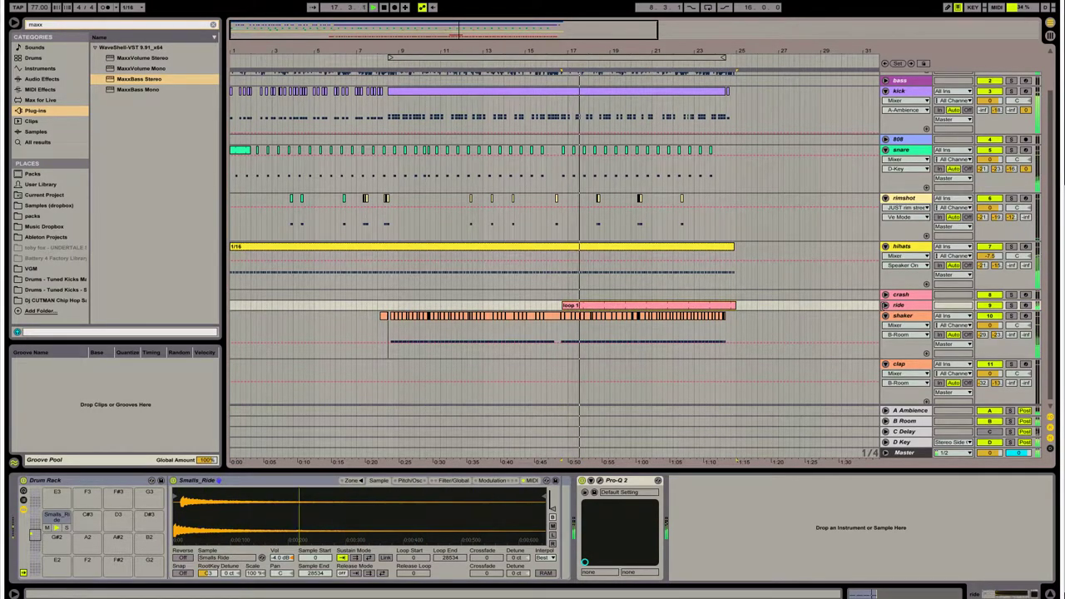
- Unfold the ride track, lower its volume to about -9 dB and shorten its loop clip to end at 24.3.1
left_click(886, 305)
left_click(732, 307)
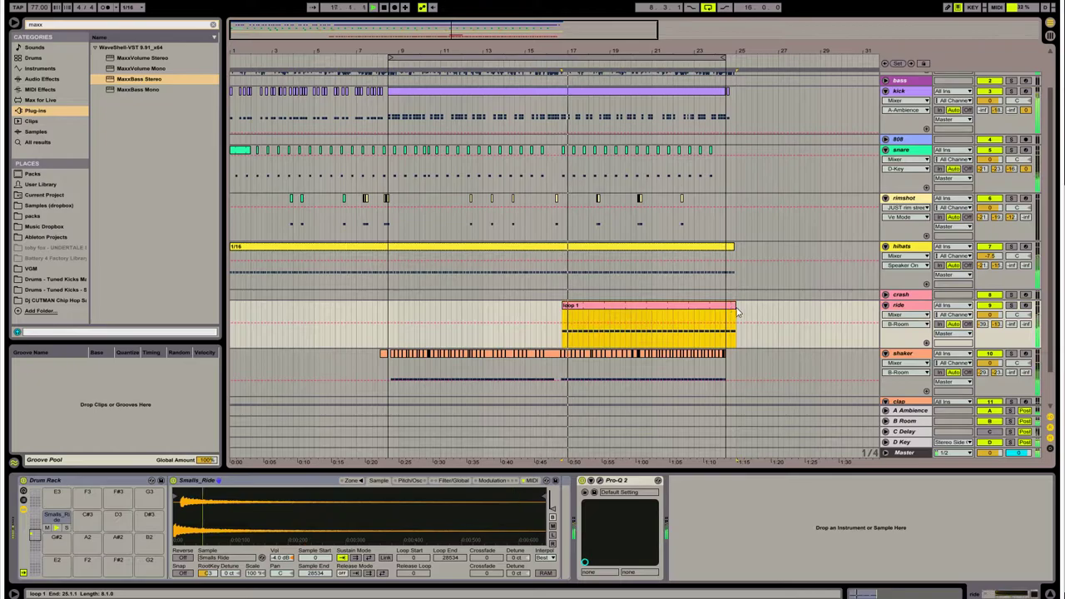
left_click(992, 314)
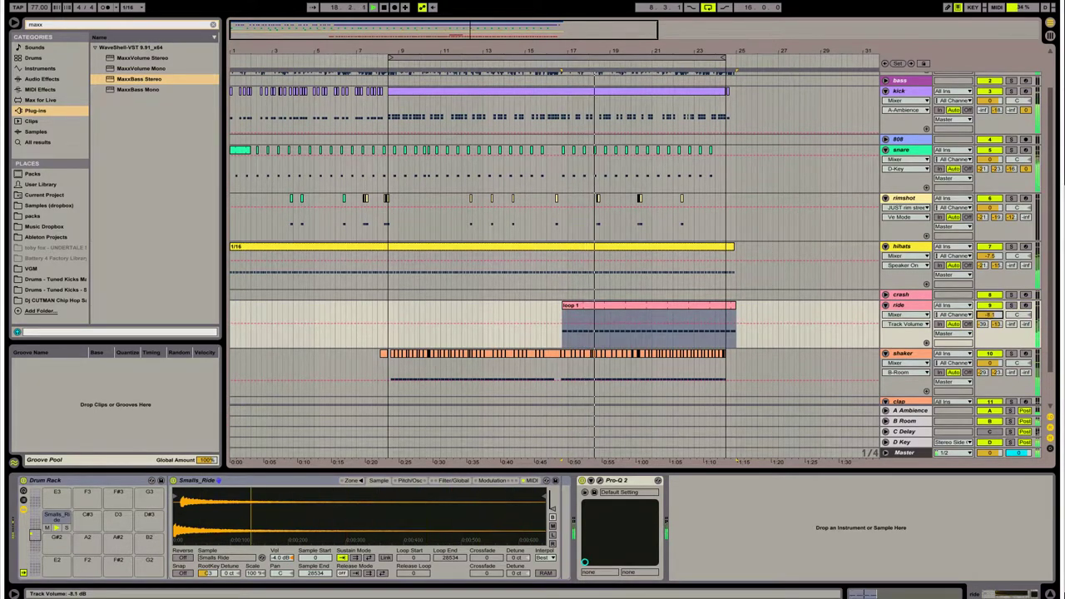
left_click_drag(736, 310, 725, 309)
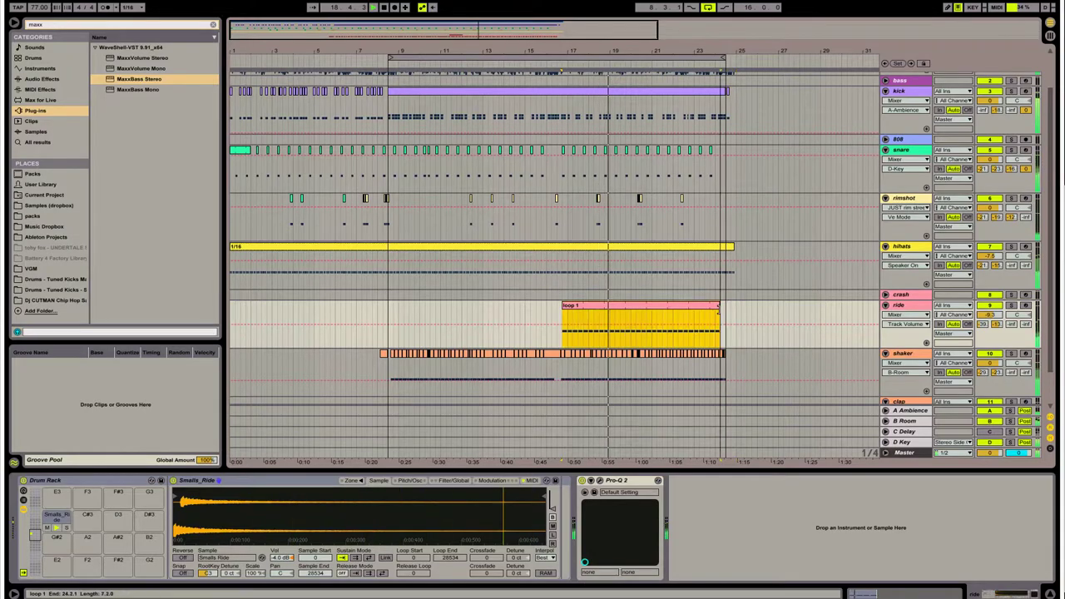
- Filter the ride in Pro-Q 2 with a low cut at about 2471 Hz and a high cut near 15 kHz
left_click(599, 482)
left_click_drag(269, 230, 387, 235)
scroll(387, 235, "down", 4)
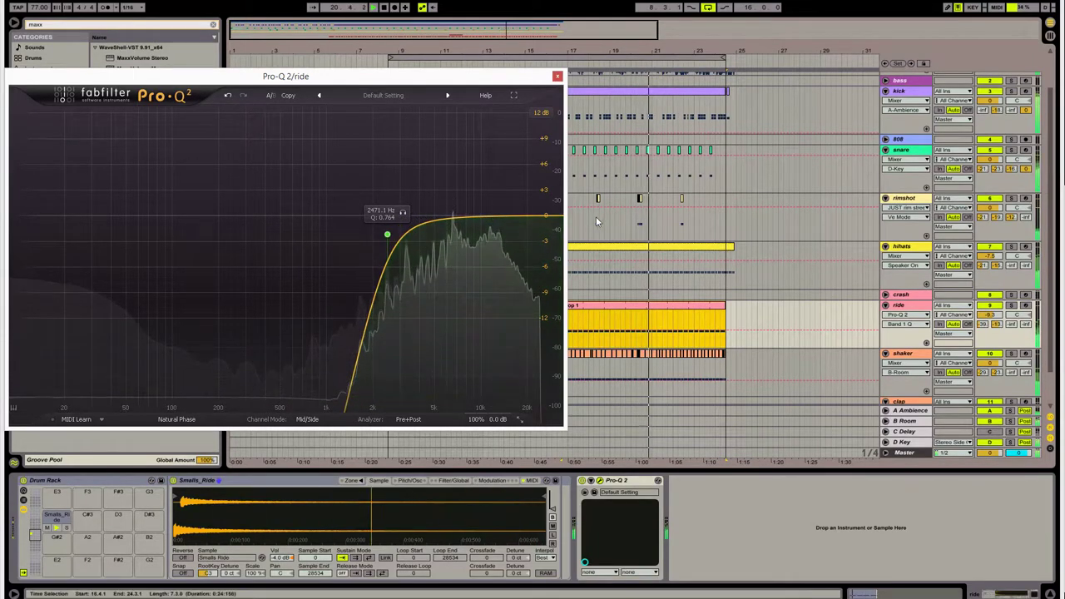
left_click(556, 216)
scroll(555, 217, "up", 4)
- Try a wide high shelf on the ride EQ, then replace it with a narrow bell boost of about 9 dB near 13 kHz
left_click_drag(555, 216, 441, 175)
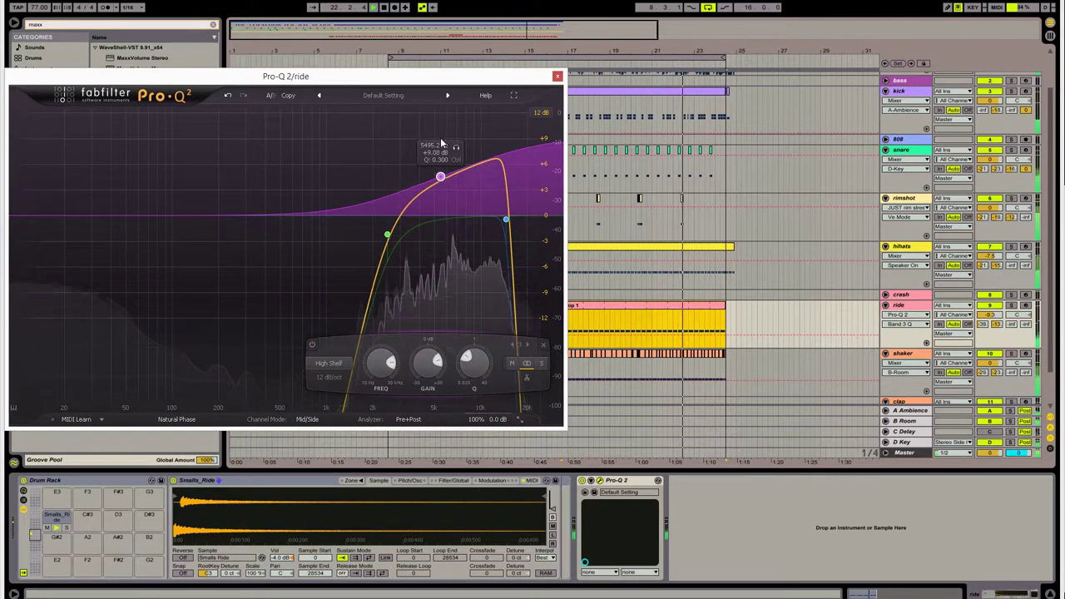
left_click(543, 345)
left_click_drag(441, 215, 489, 135)
scroll(435, 147, "down", 4)
scroll(435, 147, "up", 6)
left_click_drag(490, 136, 497, 144)
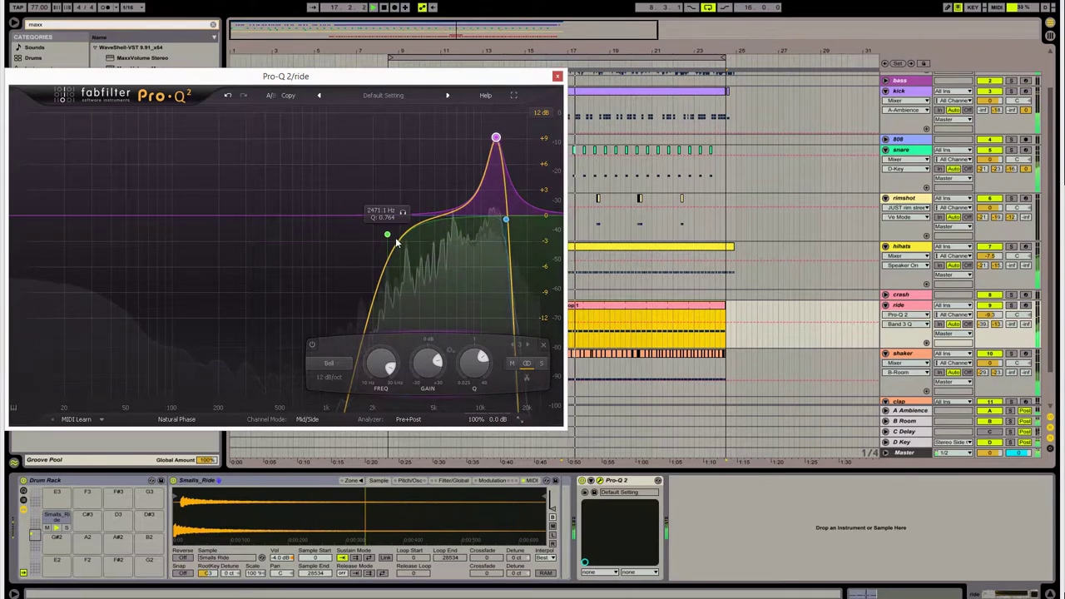
- Reshape the ride's EQ bell to about 4.35 dB near 14 kHz, raise the high cut frequency, and close the EQ window
left_click_drag(495, 138, 503, 179)
left_click_drag(511, 223, 523, 227)
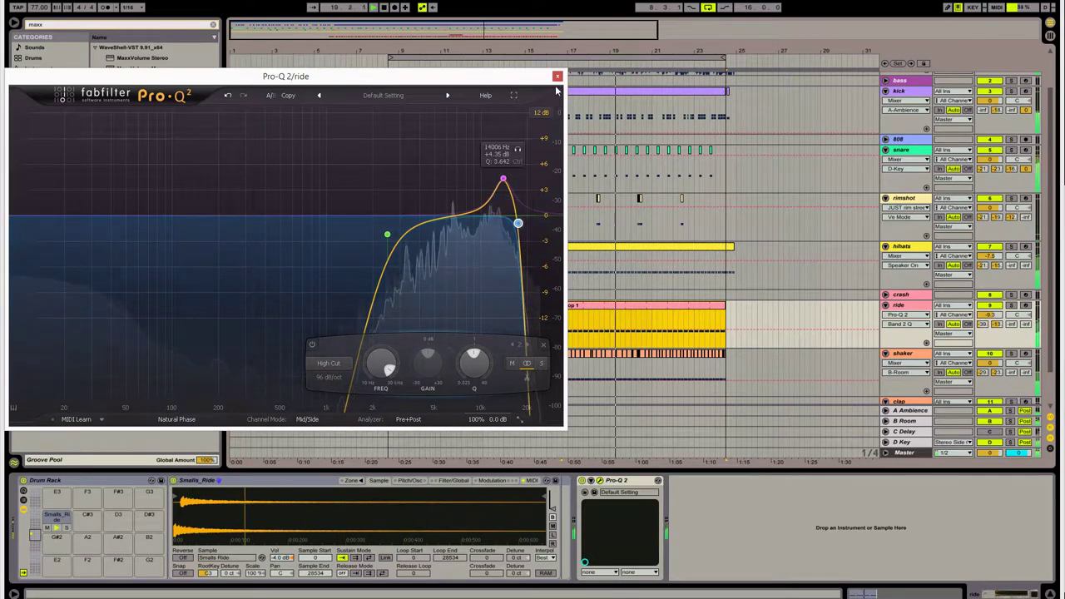
left_click(648, 200)
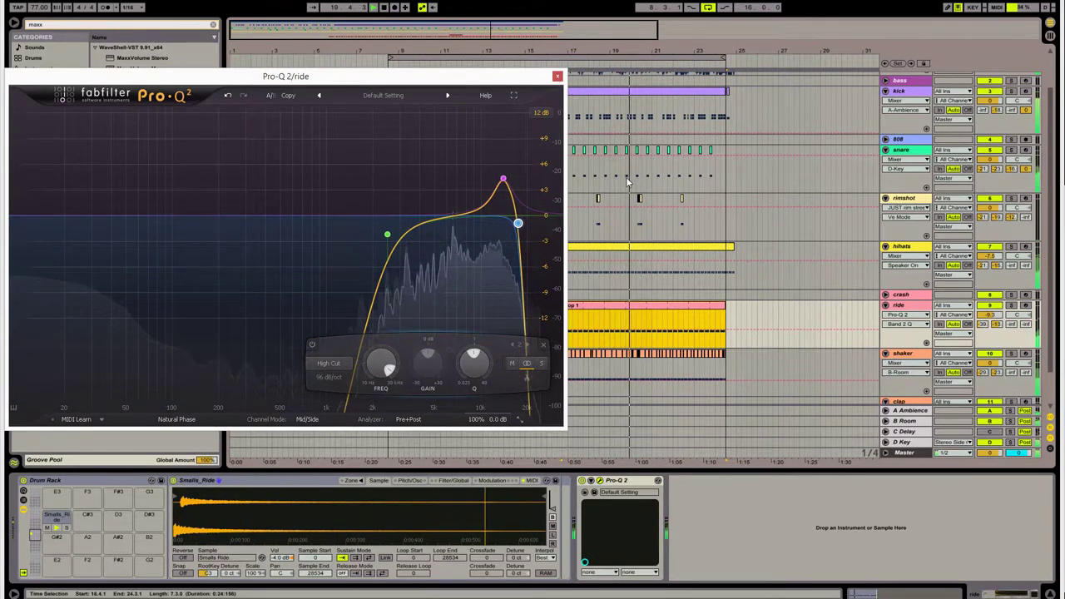
left_click(558, 76)
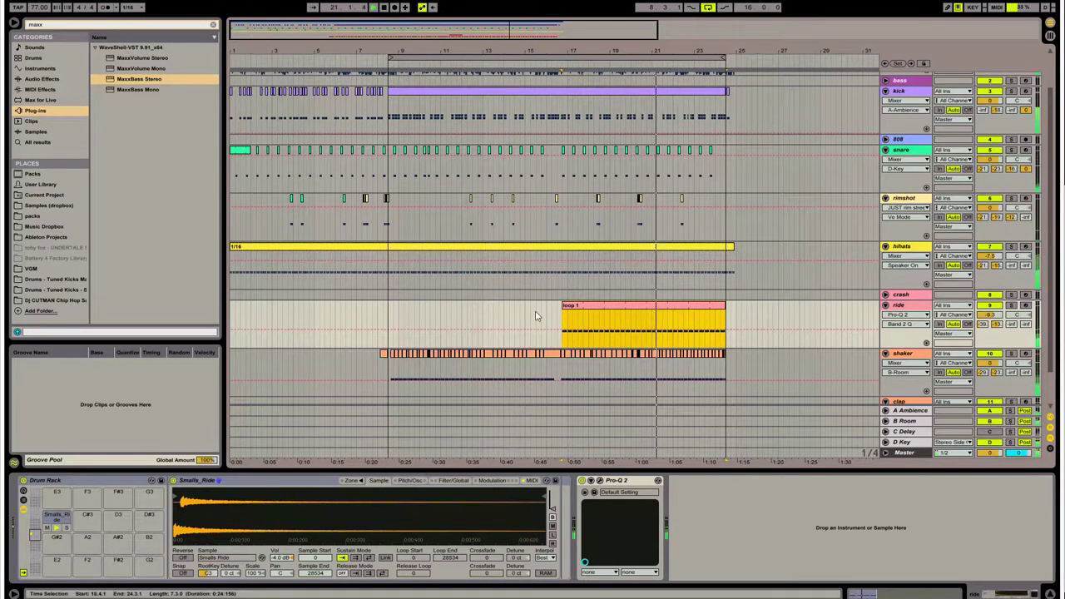
left_click(57, 520)
left_click_drag(87, 518, 90, 525)
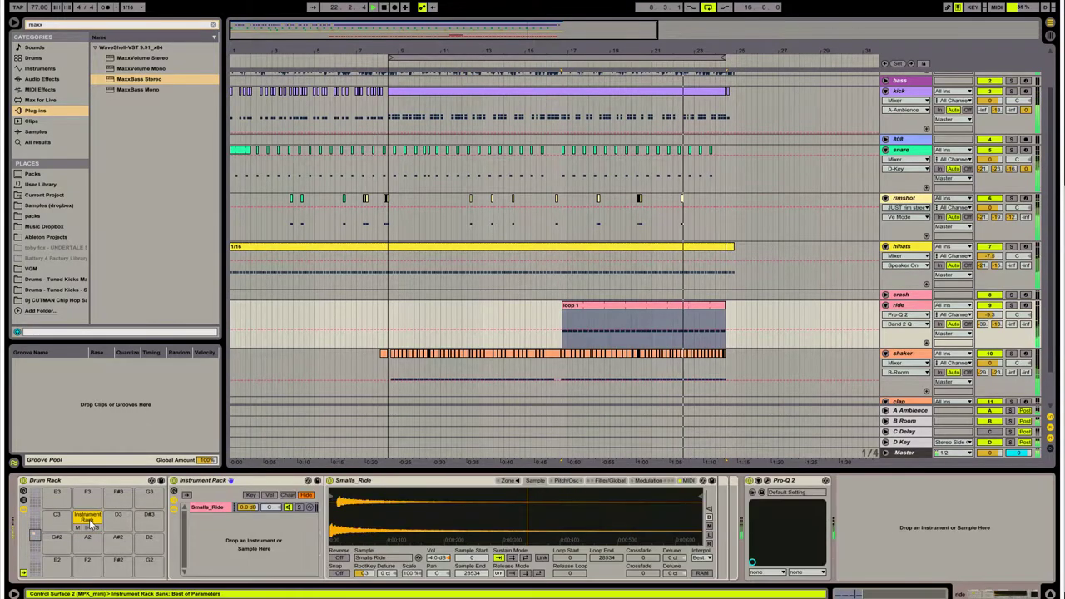
key("ctrl+z")
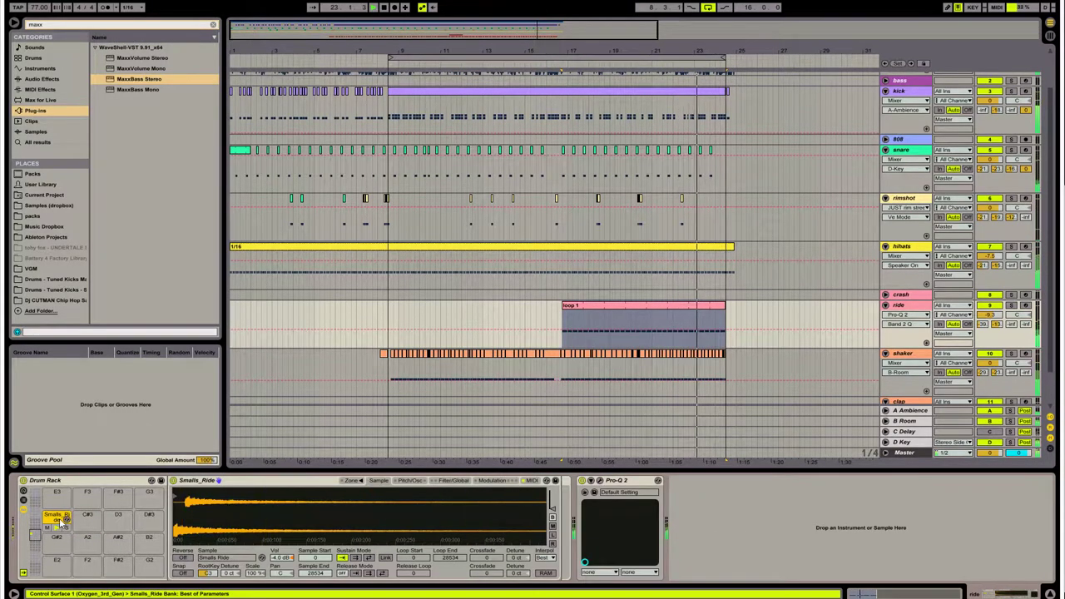
- Copy the Smalls_Ride pad of the ride's Drum Rack onto the empty C#3 pad
left_click(85, 519)
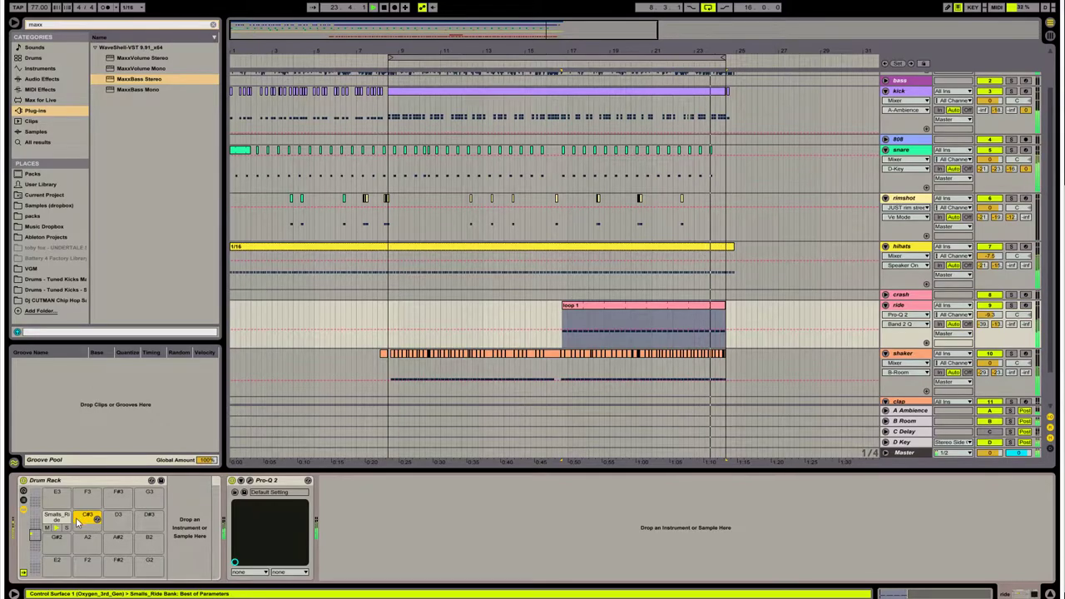
left_click(63, 522)
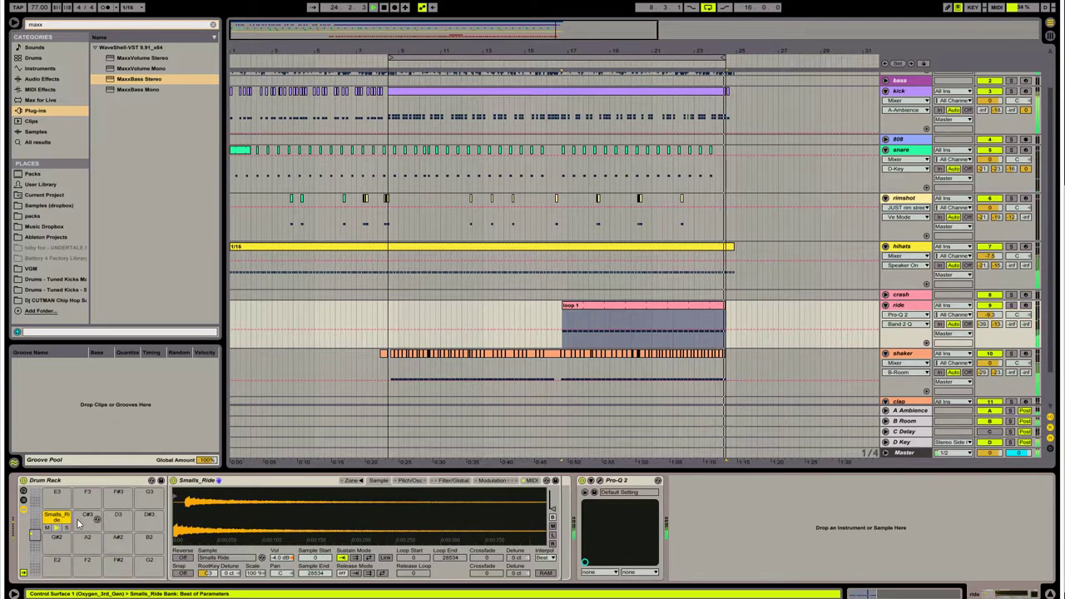
left_click(86, 516)
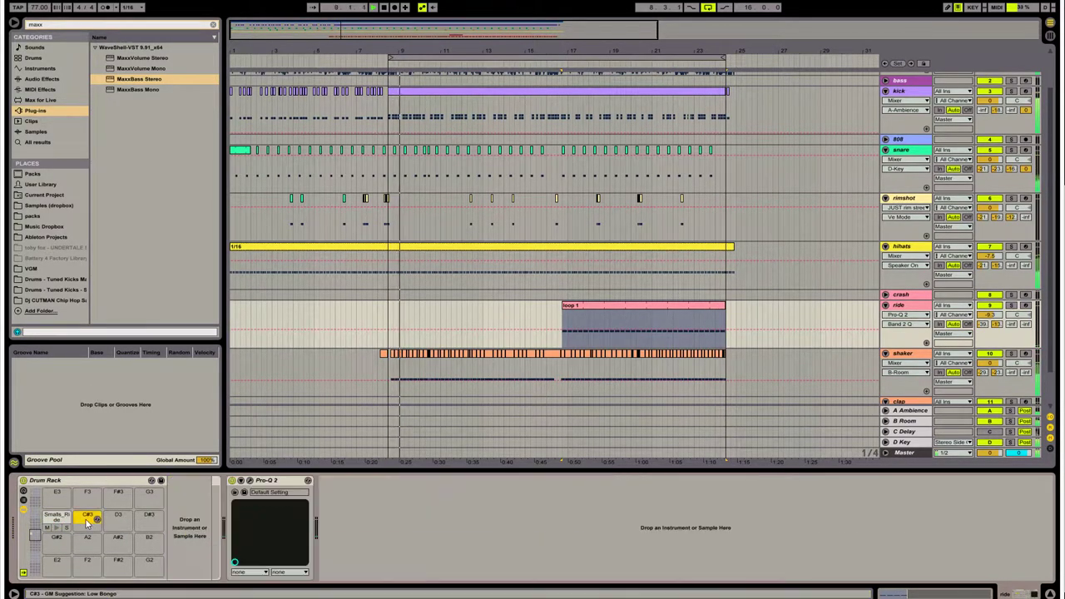
key("ctrl+v")
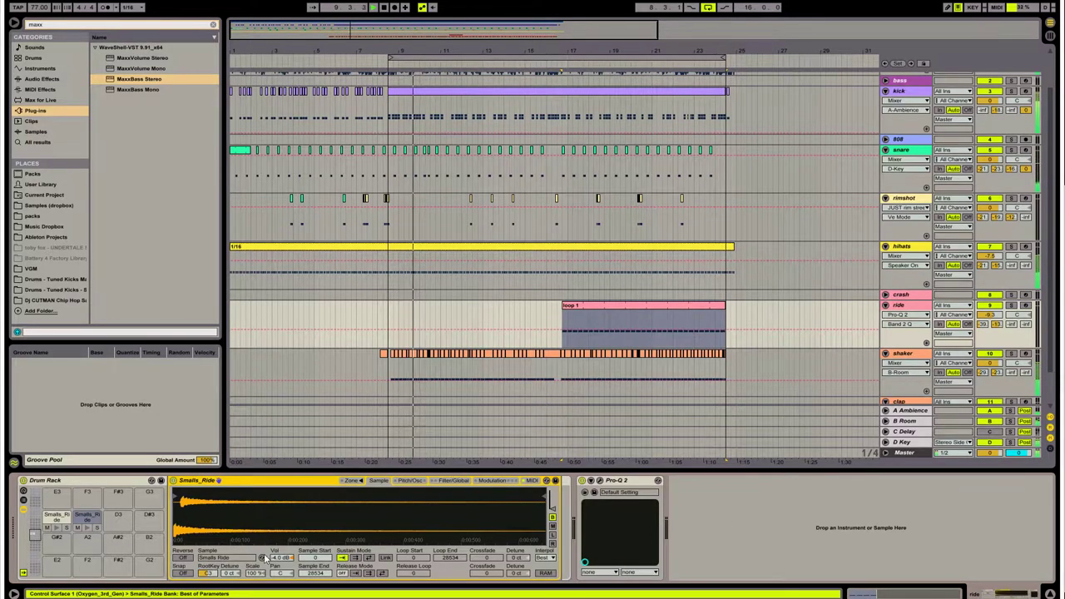
- Find the Utility audio effect, add it after the sampler on the C#3 ride pad, and set its signal source to Swap
left_click(44, 78)
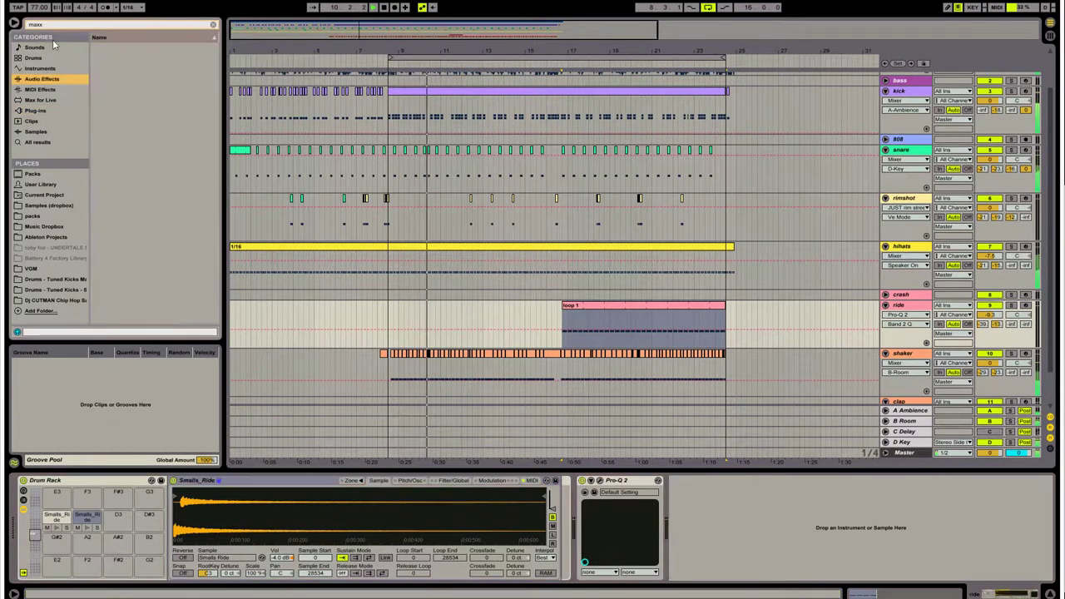
left_click(52, 27)
type("utility")
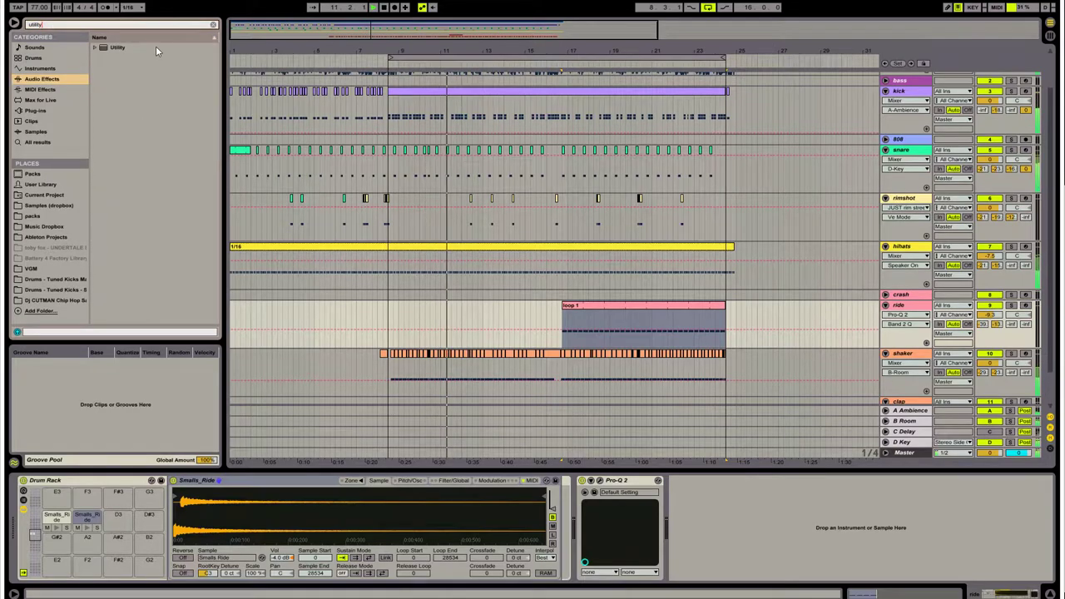
left_click(117, 47)
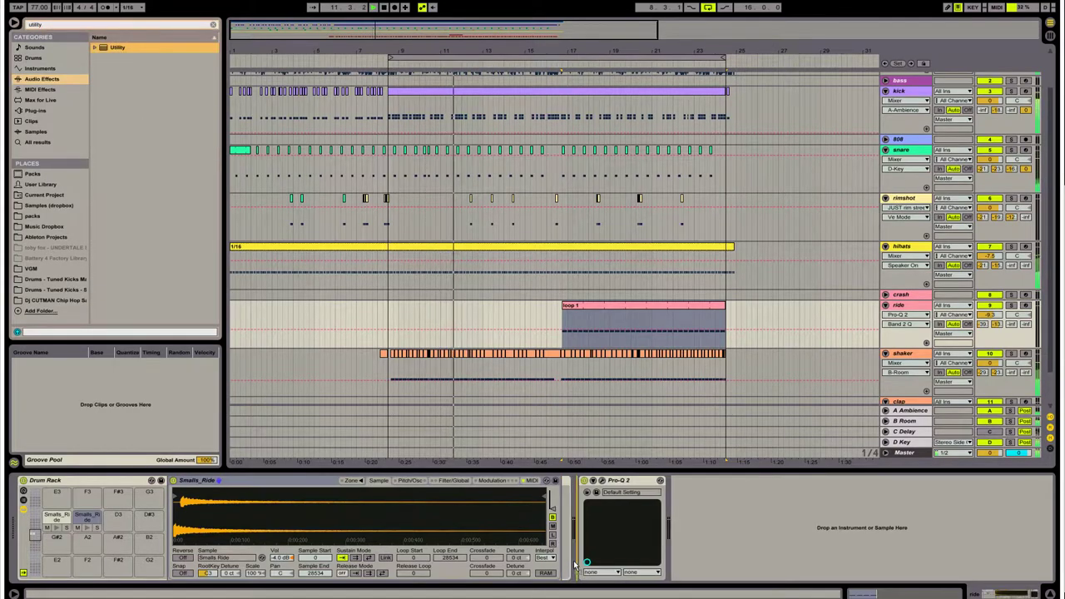
left_click_drag(561, 564, 556, 562)
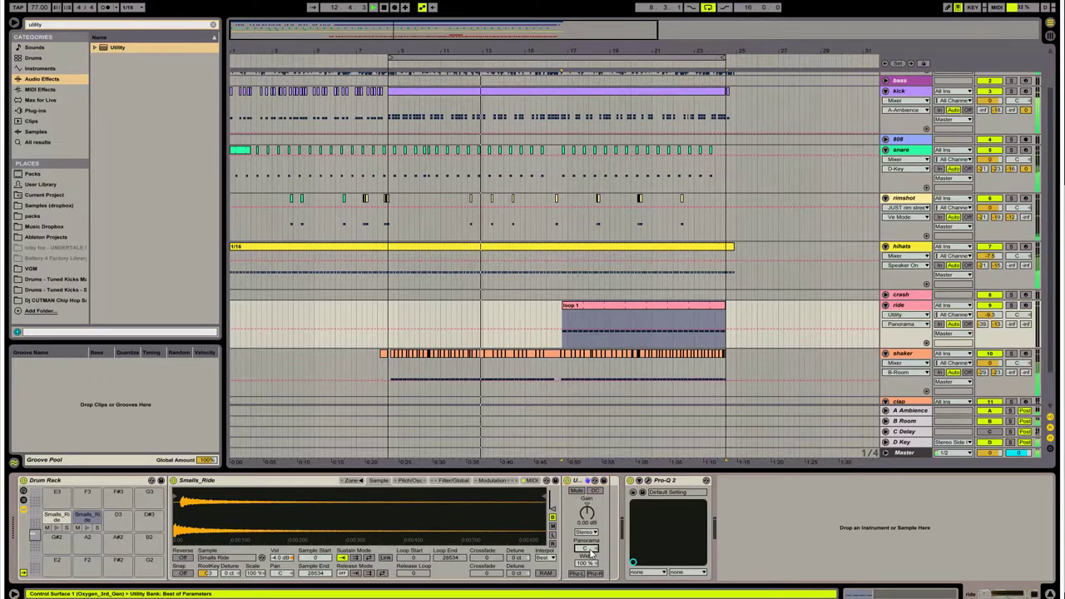
left_click(587, 533)
left_click(590, 566)
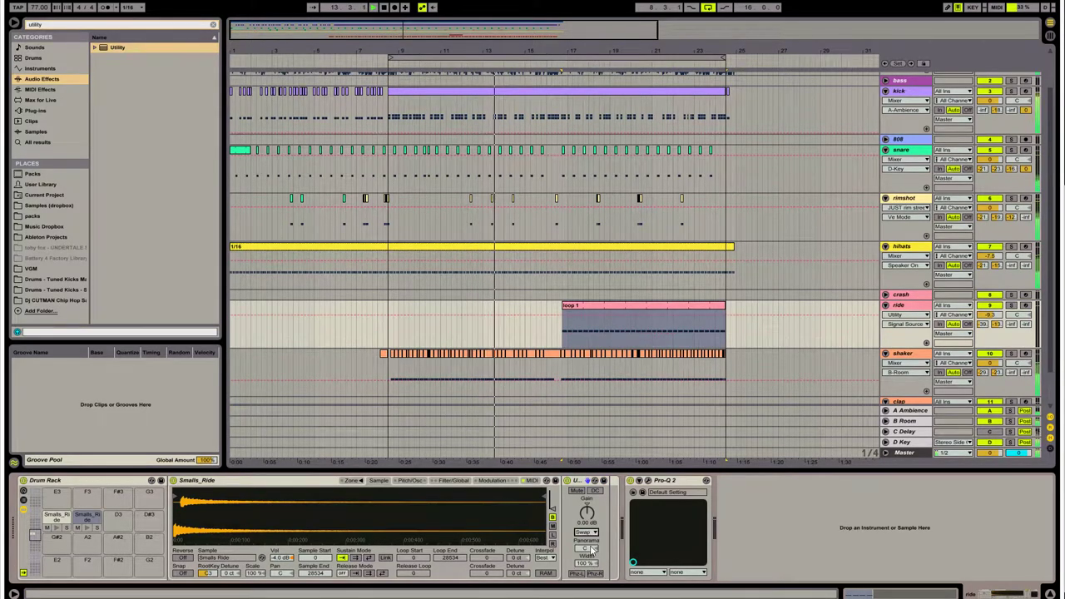
- Move the ride clip's second and fourth notes up to C#3, then duplicate the loop to two bars
key("shift+Tab")
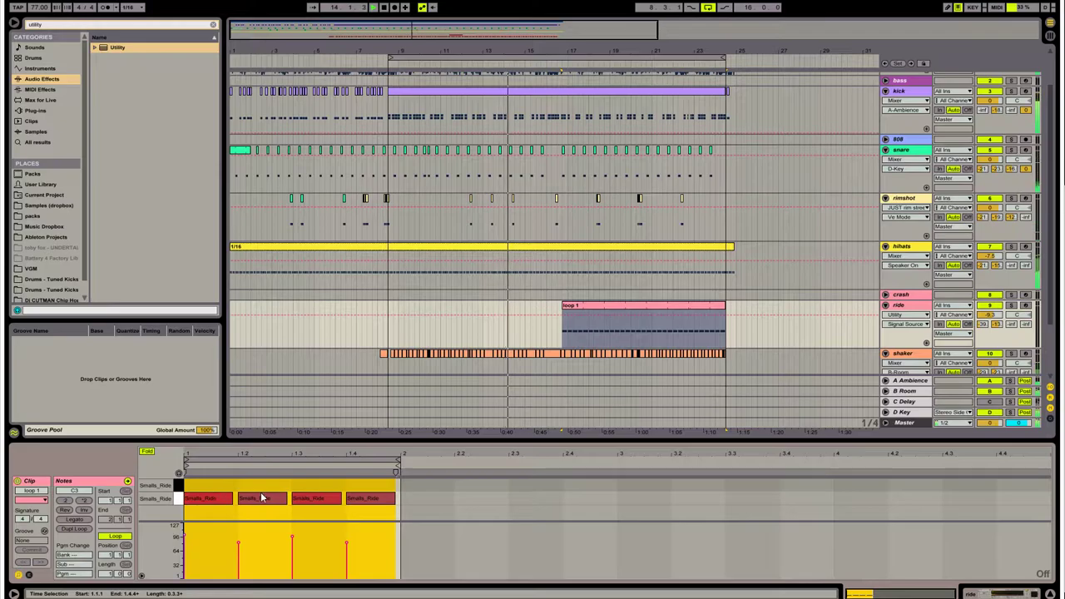
left_click_drag(261, 498, 262, 484)
left_click_drag(370, 498, 370, 484)
left_click(454, 508)
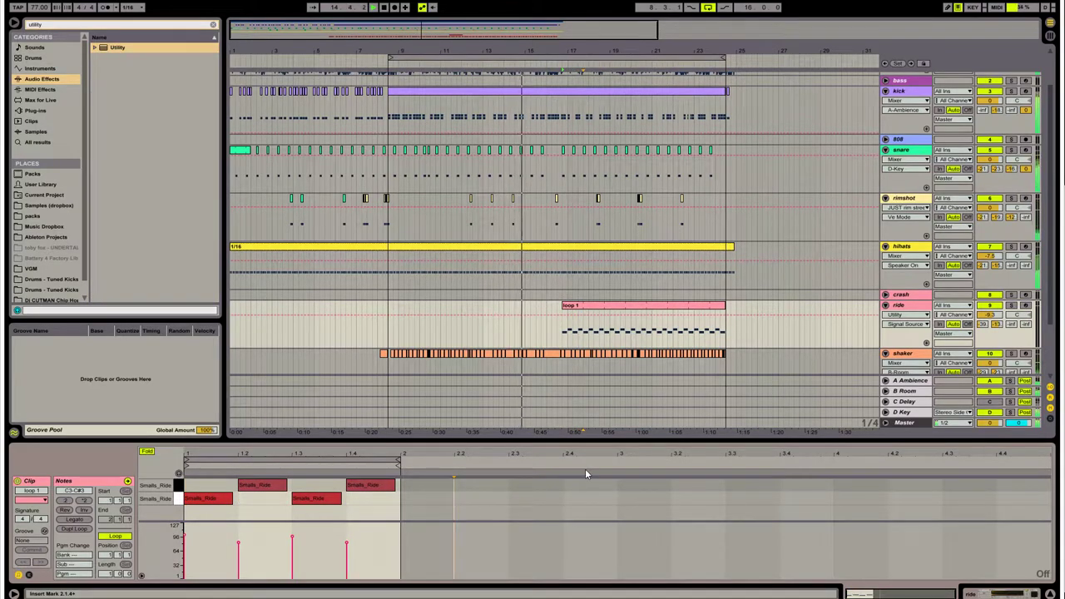
left_click(82, 530)
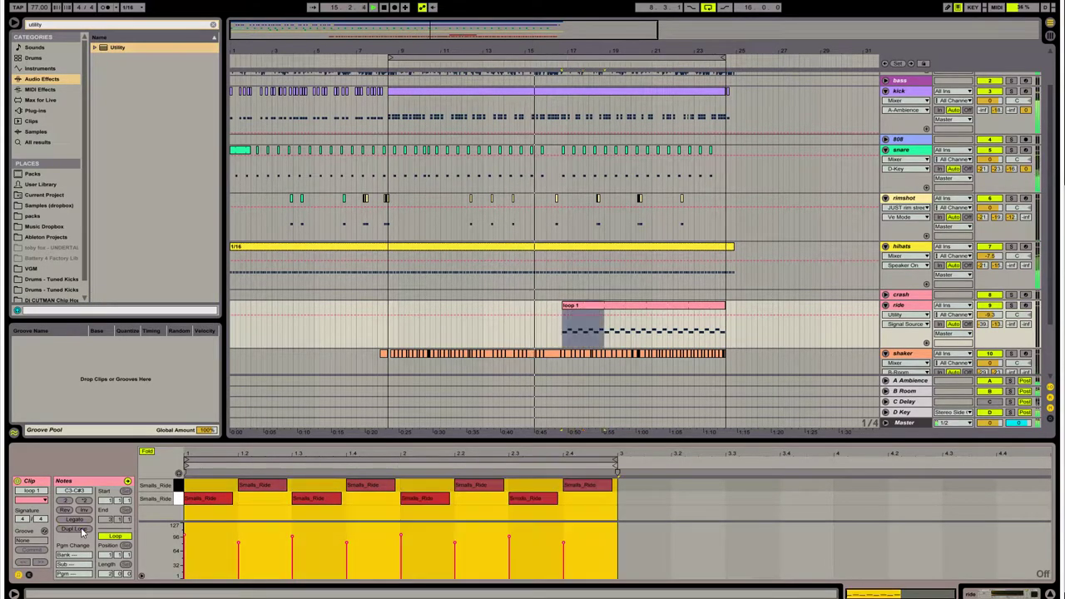
- Slightly lower the velocity of the C3 ride note at 2.1.1
left_click(375, 523)
left_click(426, 499)
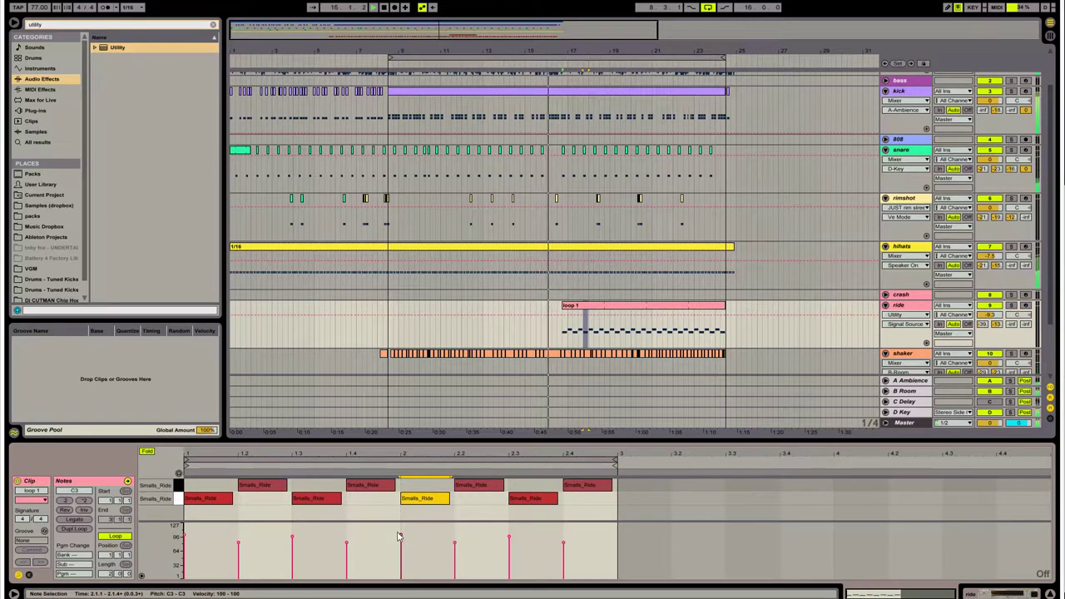
left_click_drag(400, 537, 399, 541)
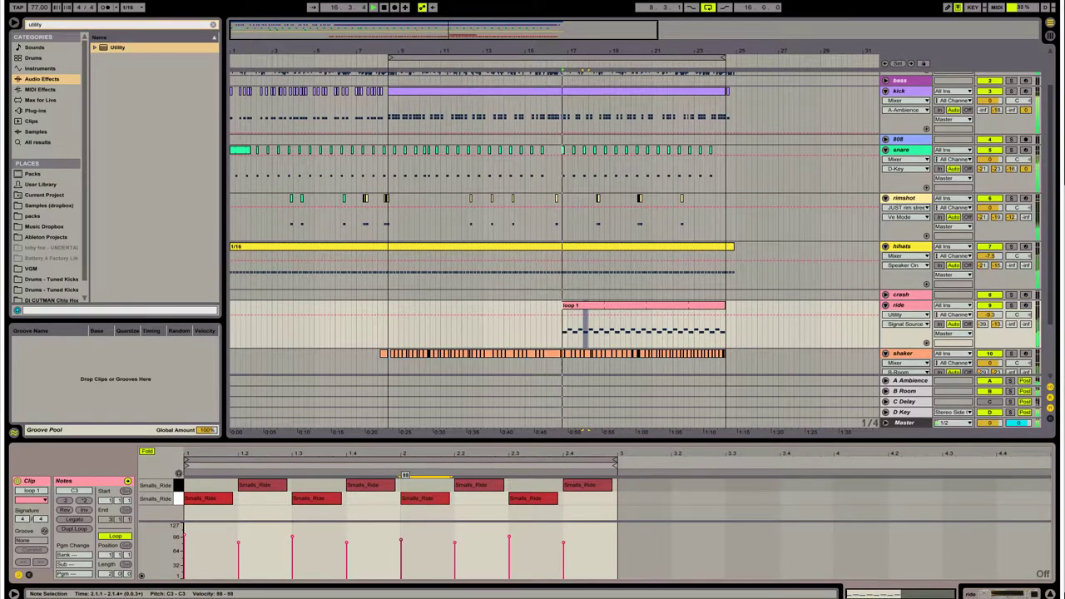
- Turn on the 1/16 grid in the ride clip and shift all its notes two sixteenths later
left_click(241, 510)
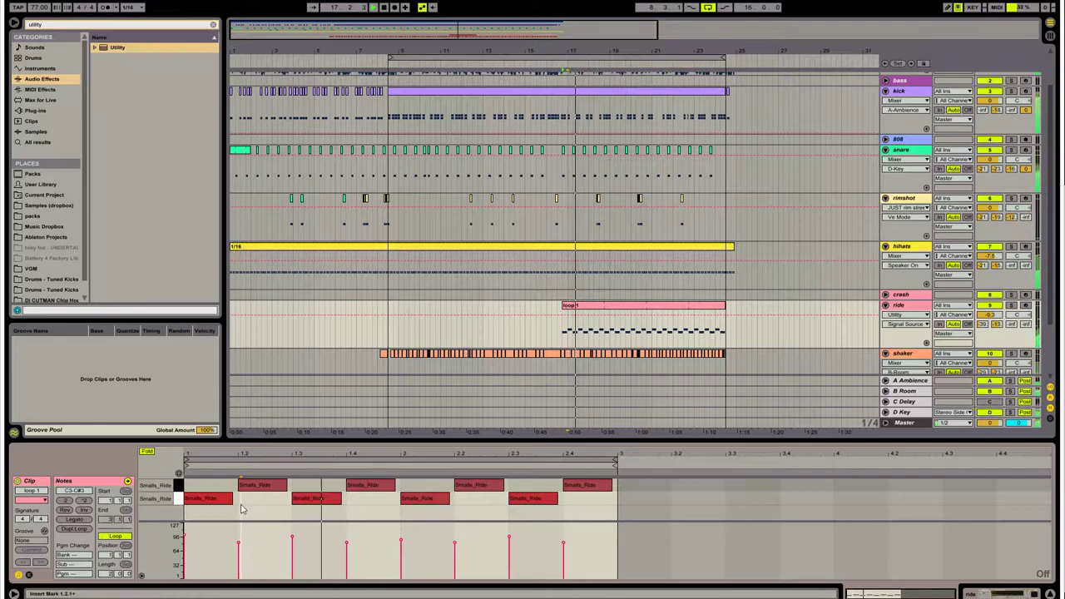
key("space")
key("ctrl+4")
key("Right")
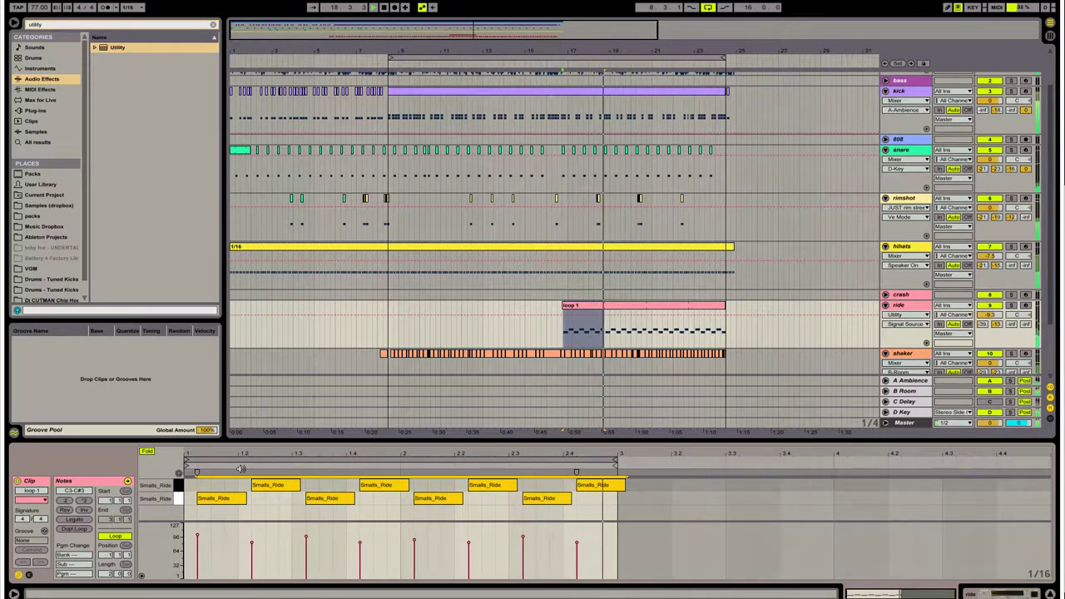
key("Right")
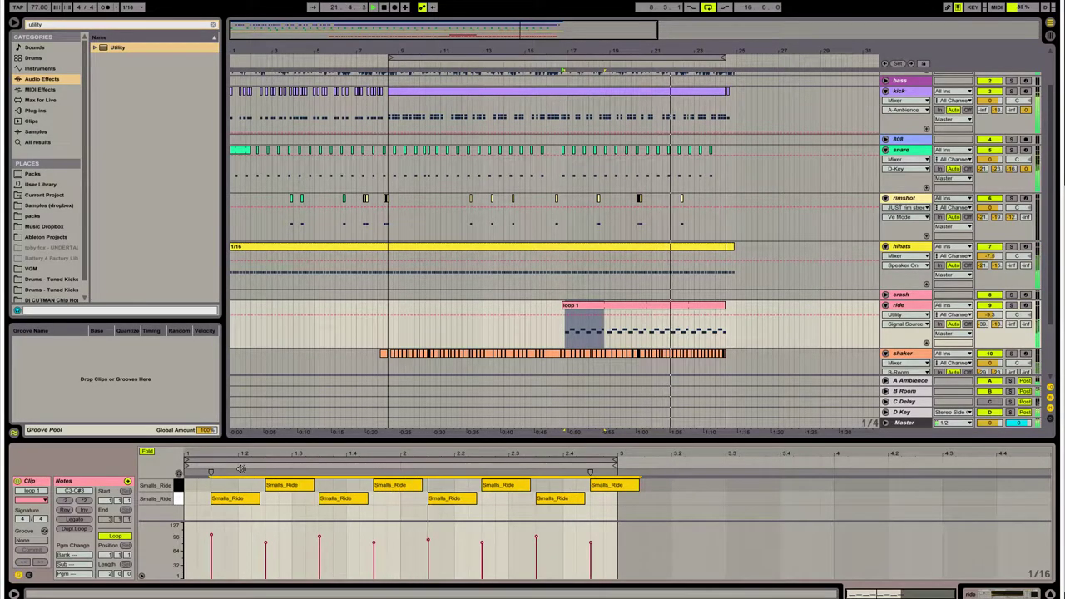
- Compare the ride notes with and without the last shift, and try them one more sixteenth later
key("ctrl+z")
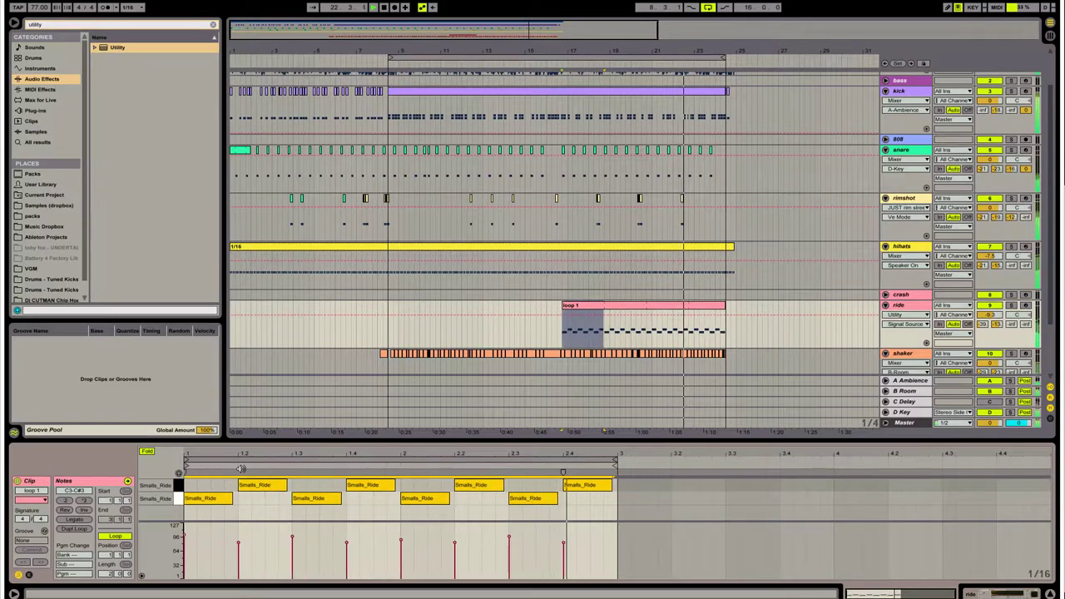
key("ctrl+y")
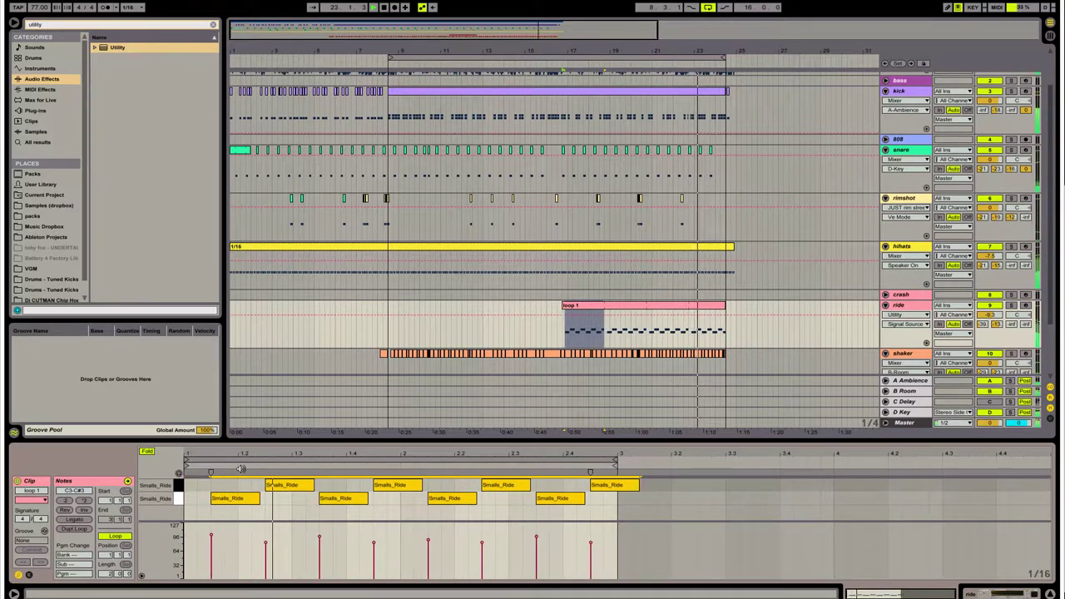
key("Right")
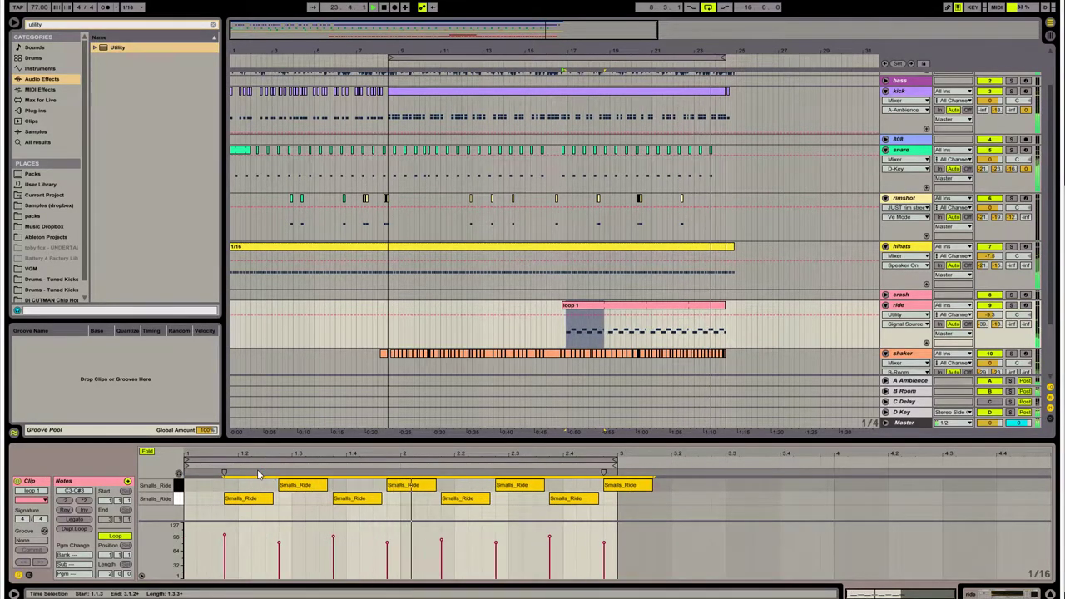
key("Left")
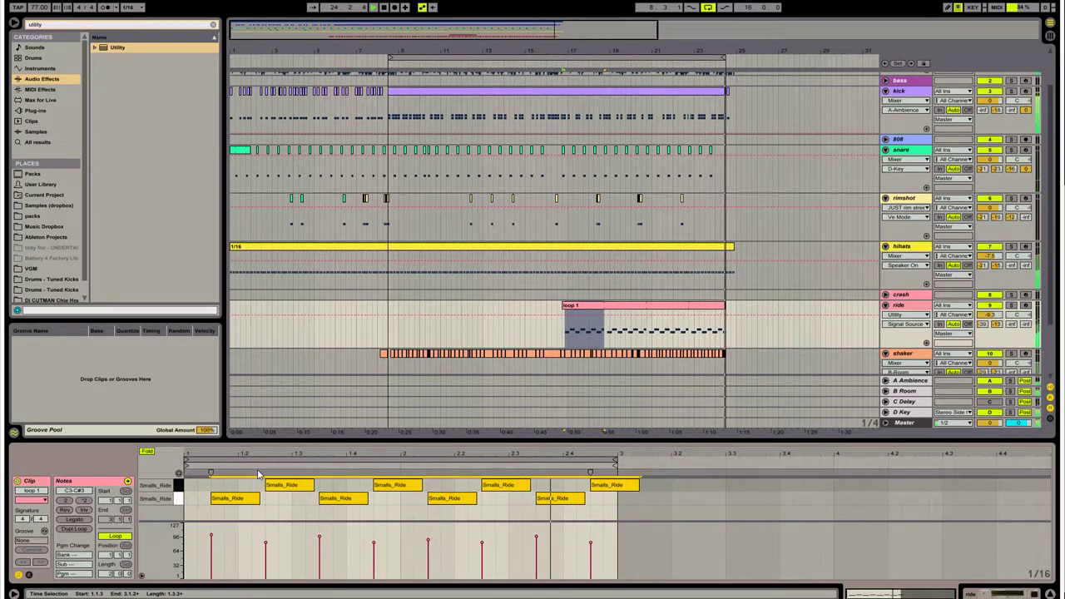
key("space")
key("space")
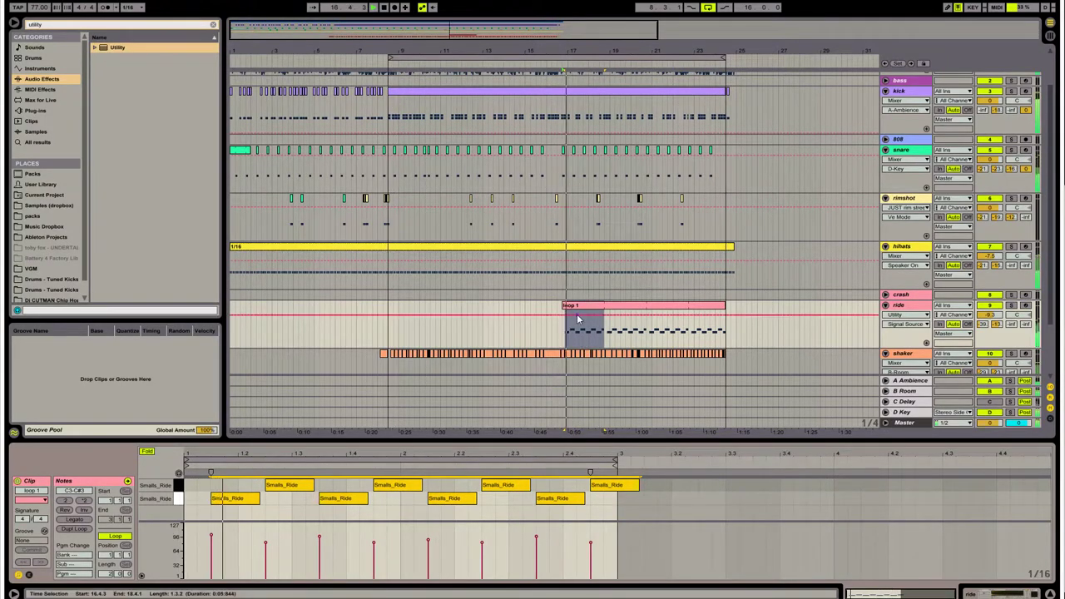
- Shift only the C#3 ride notes one further sixteenth later, leaving the C3 notes in place
left_click(564, 307)
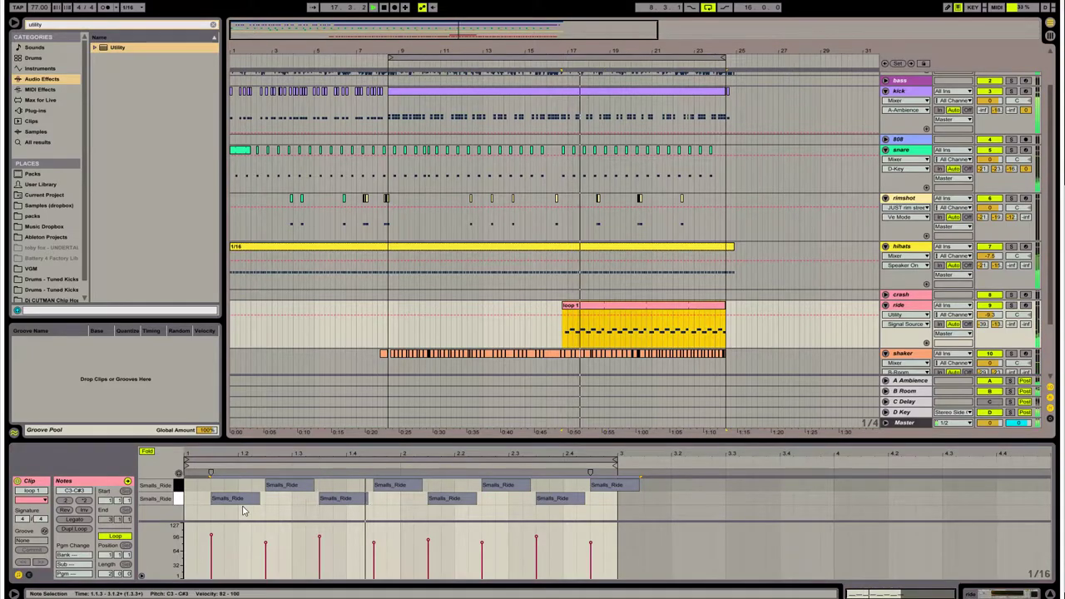
left_click(280, 512)
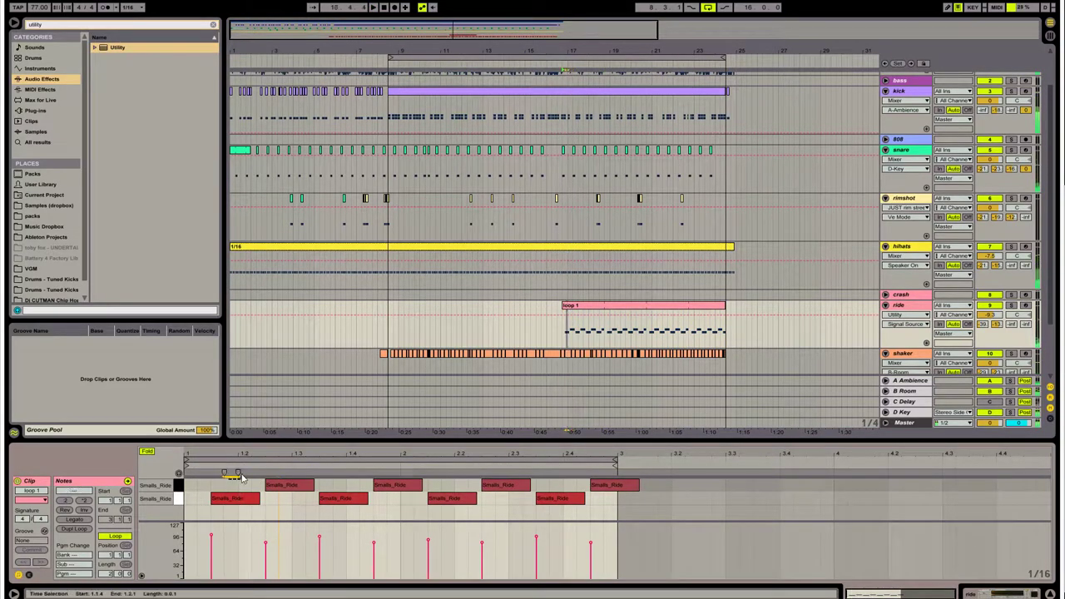
left_click_drag(235, 478, 817, 368)
key("Right")
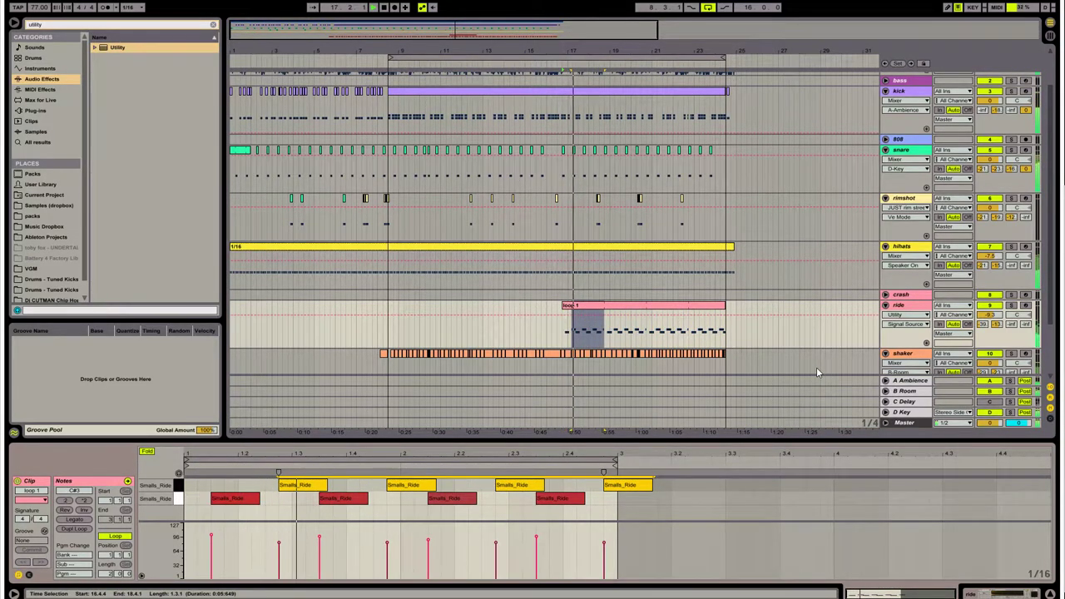
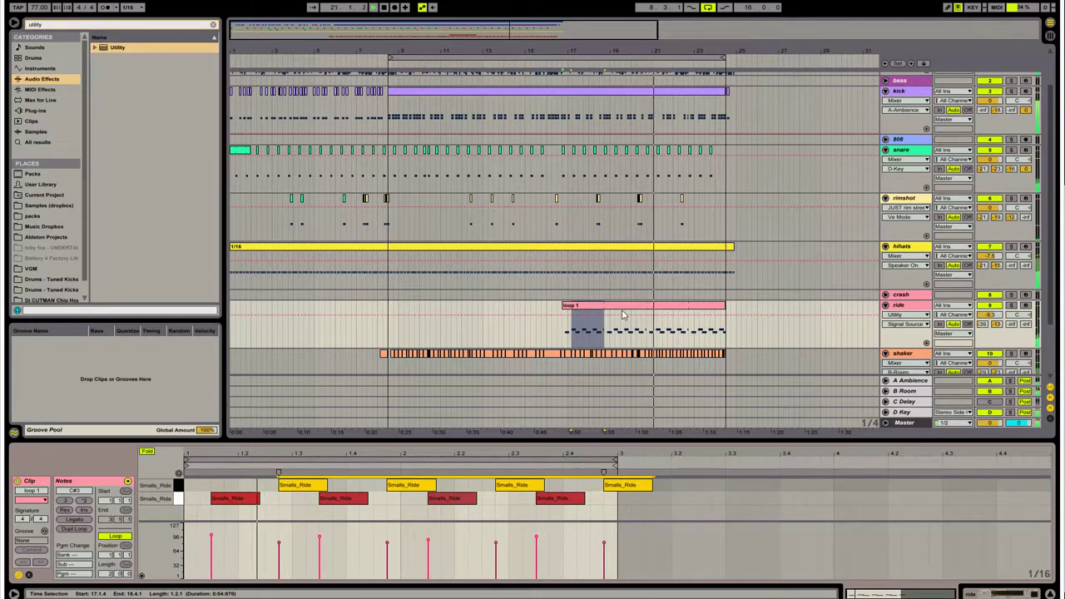
- Trim the start of the ride track's loop 1 clip in the arrangement to 17.1.1
left_click(565, 305)
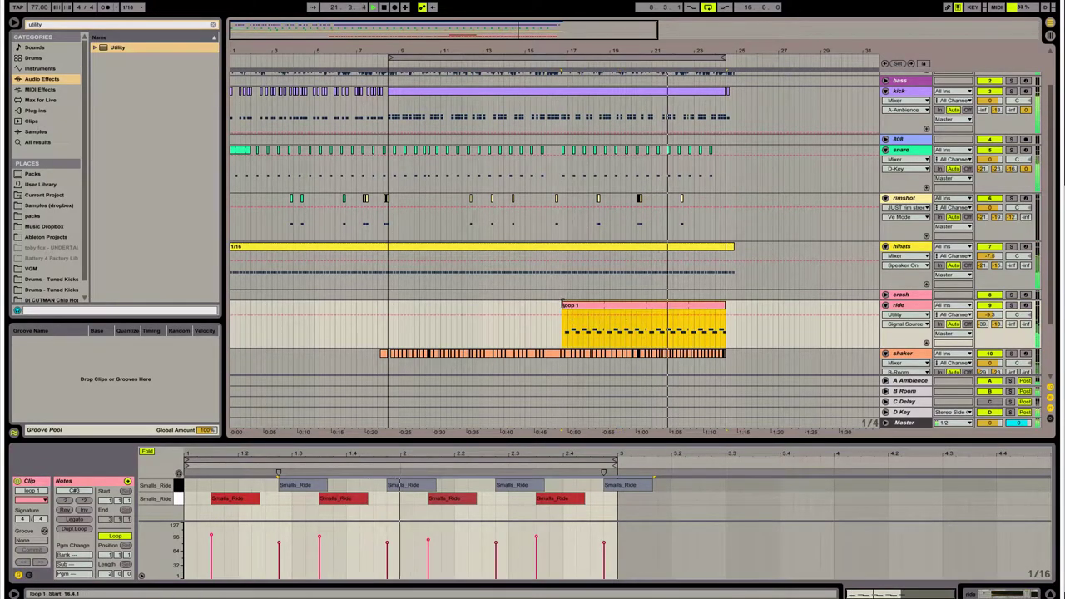
left_click_drag(563, 303, 570, 304)
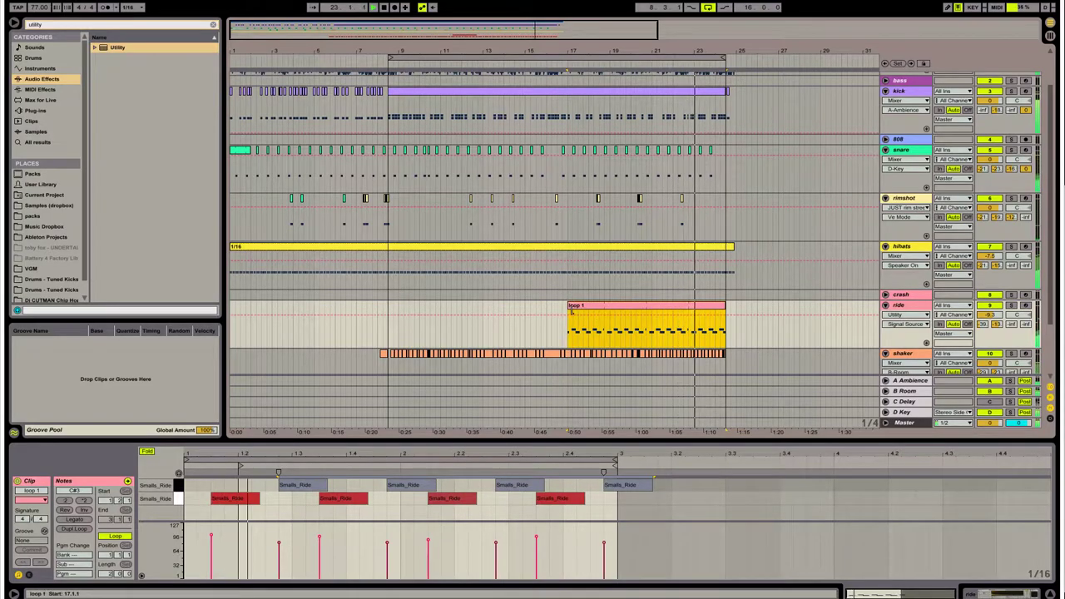
left_click(567, 307)
left_click_drag(567, 307, 573, 306)
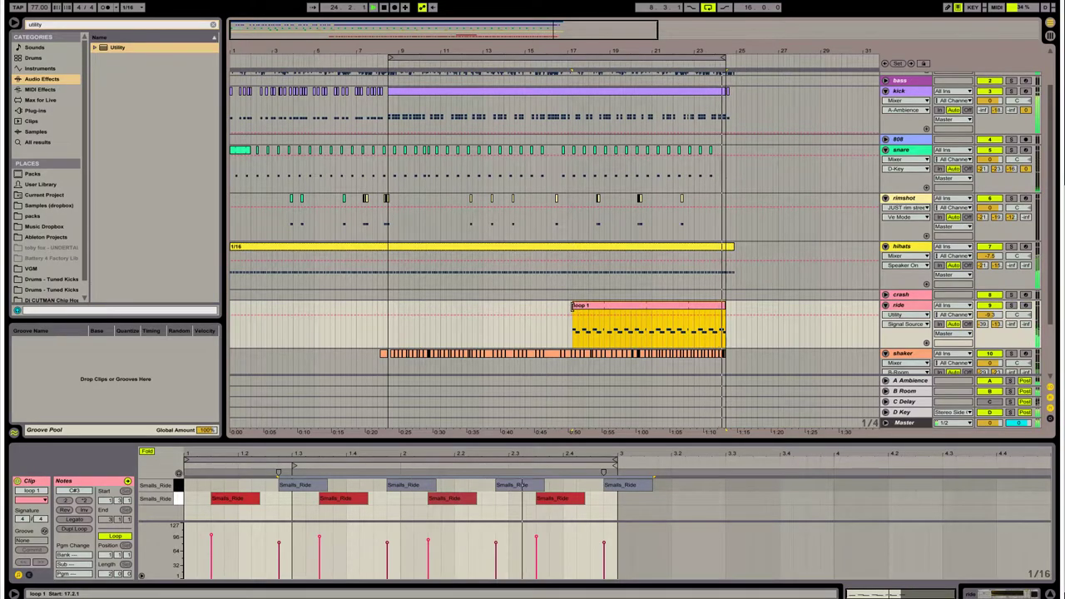
left_click_drag(573, 307, 567, 307)
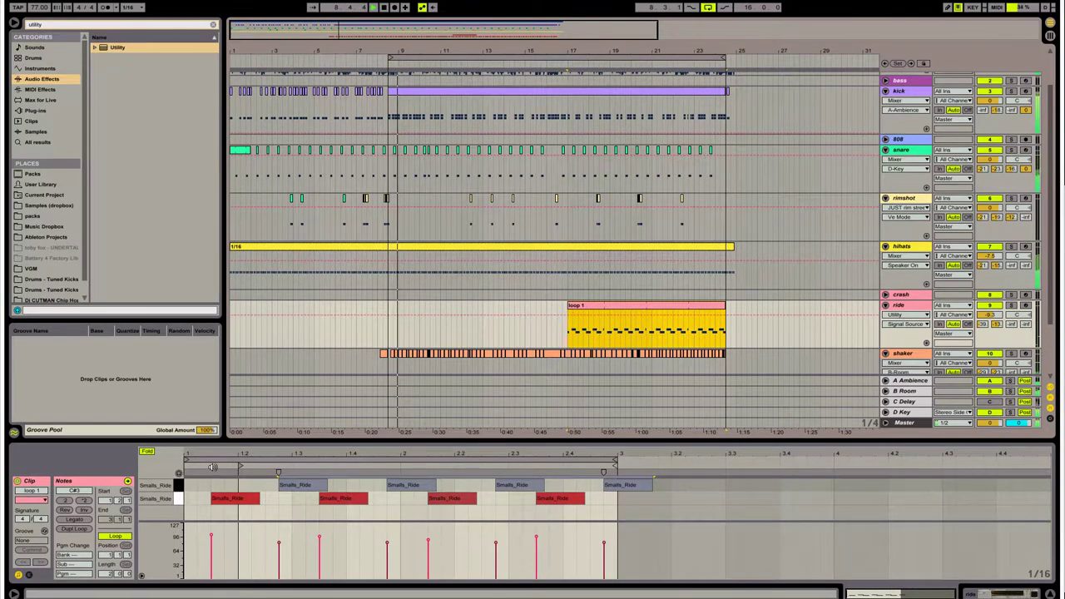
- Move the start marker of the ride track's loop 1 clip back to 1.1.1
left_click_drag(241, 466, 187, 466)
left_click(695, 305)
scroll(759, 351, "up", 2)
scroll(758, 351, "up", 1)
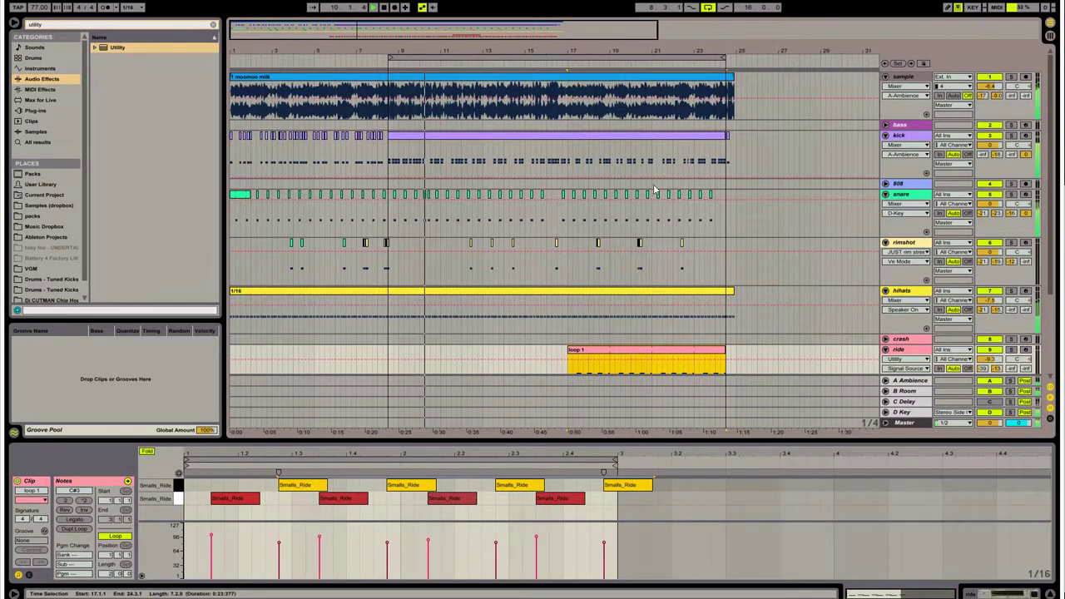
- Find the JJP-Drums Stereo plug-in and insert it on the kick track between the drum rack and Pro-Q 2
left_click(622, 165)
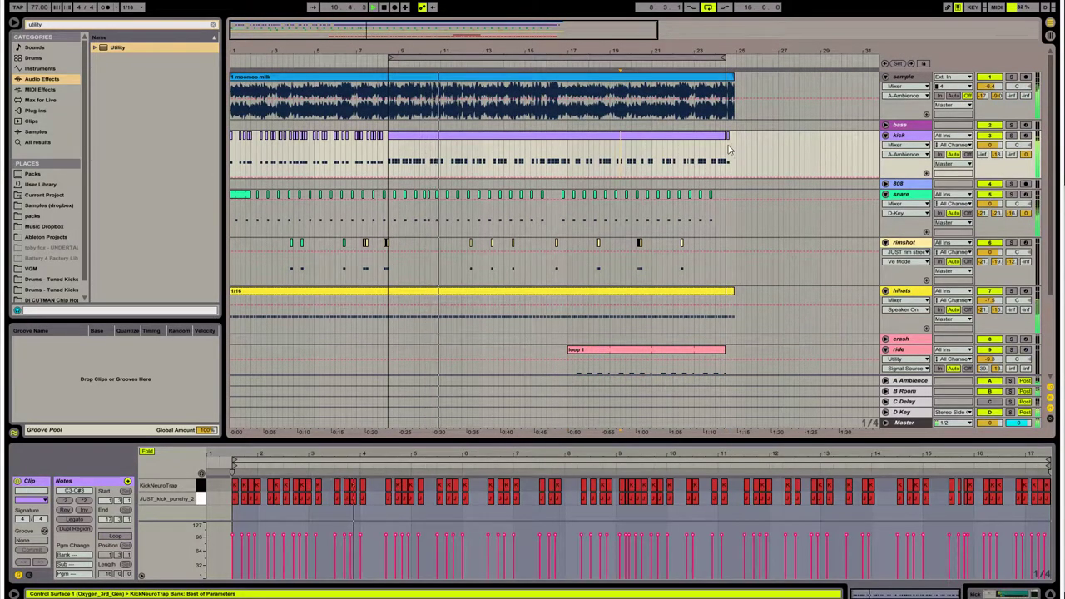
left_click(905, 142)
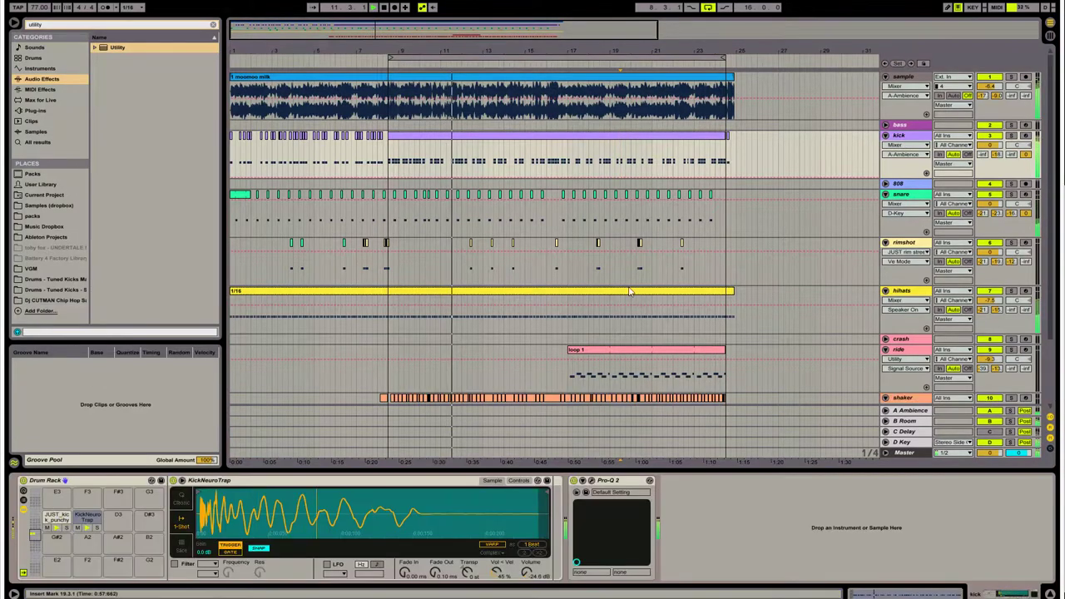
left_click(42, 111)
left_click(71, 25)
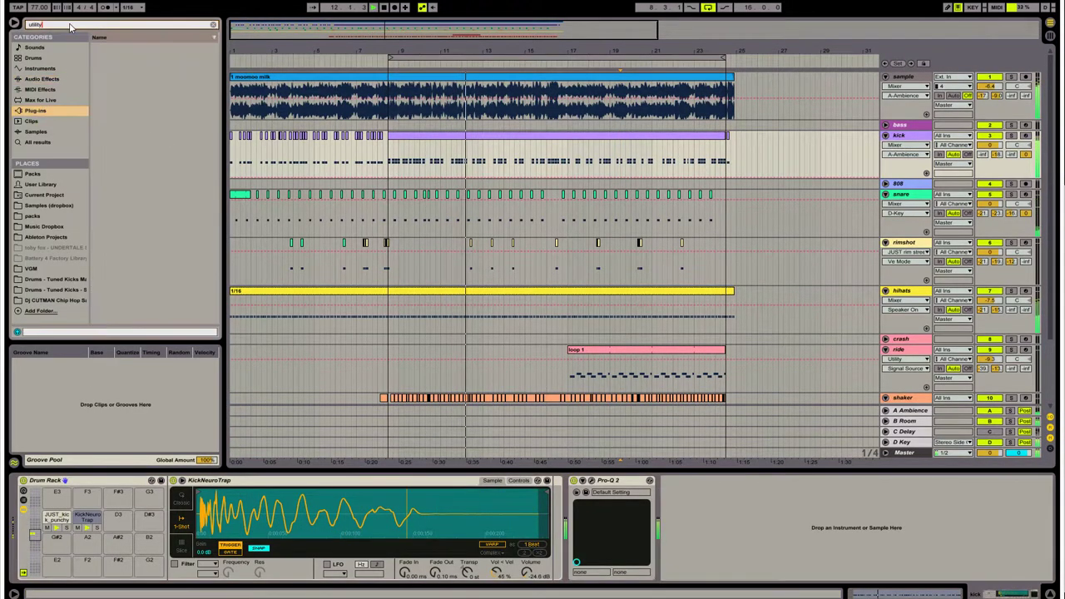
type("jjp")
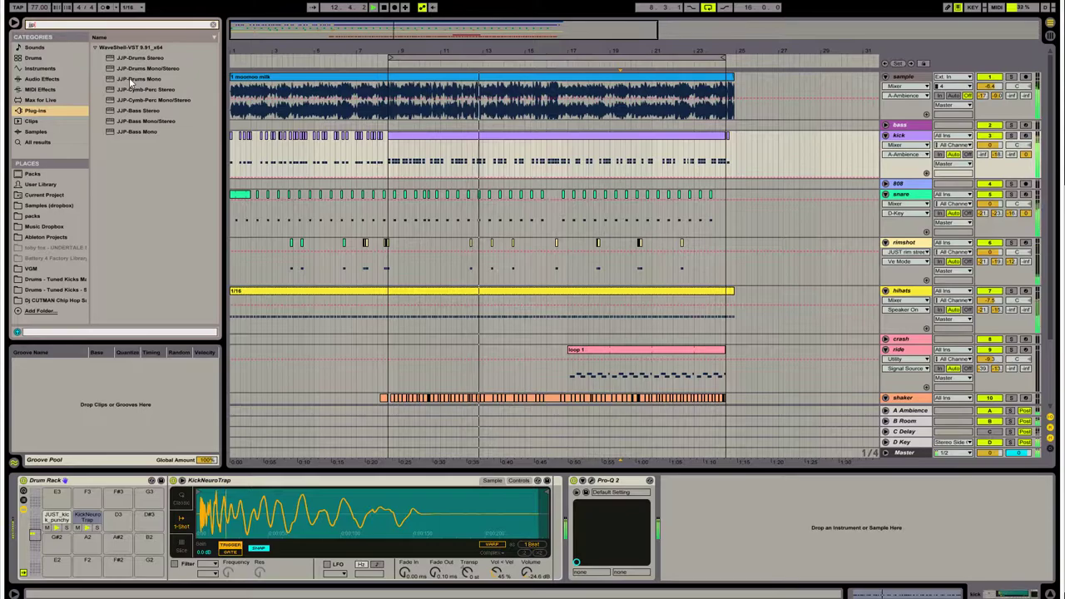
left_click(138, 57)
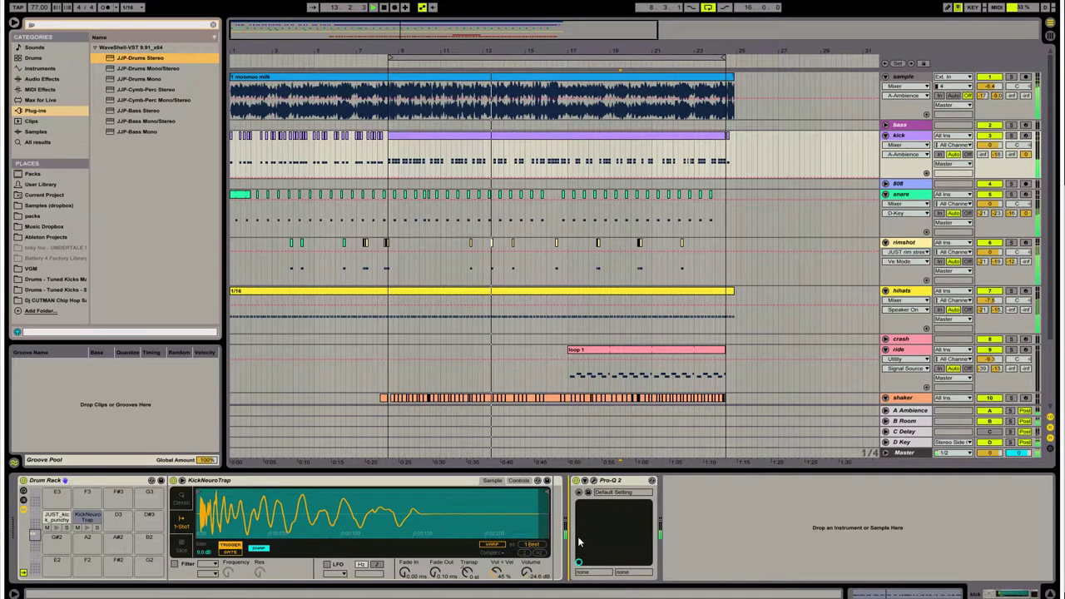
key("Return")
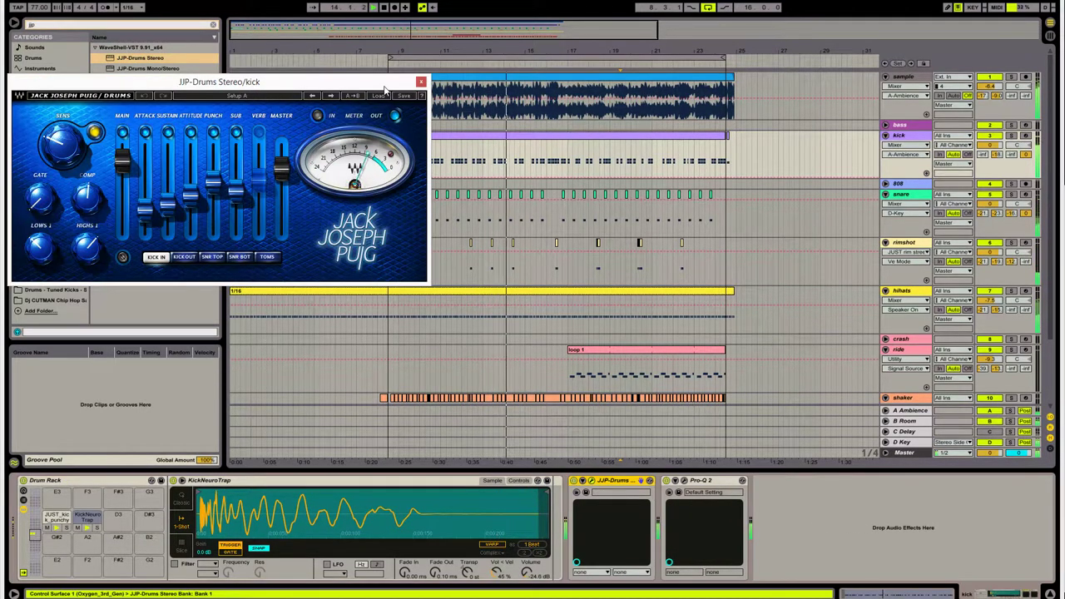
- Try the KU KICK preset in JJP-Drums with the sensitivity at about -22.8
left_click(379, 97)
mouse_move(407, 160)
left_click(524, 160)
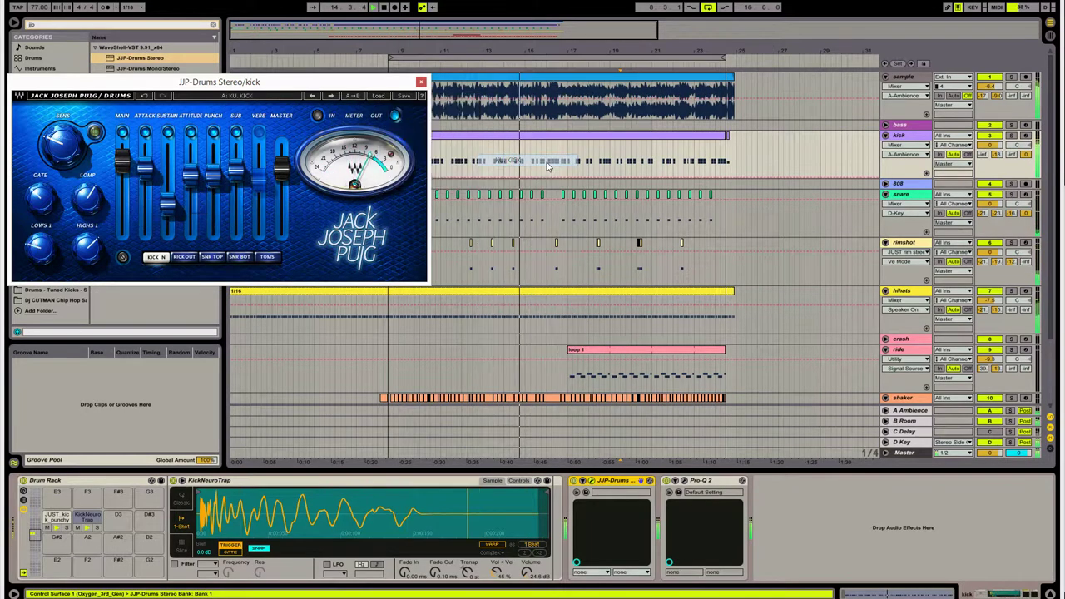
left_click_drag(63, 144, 63, 141)
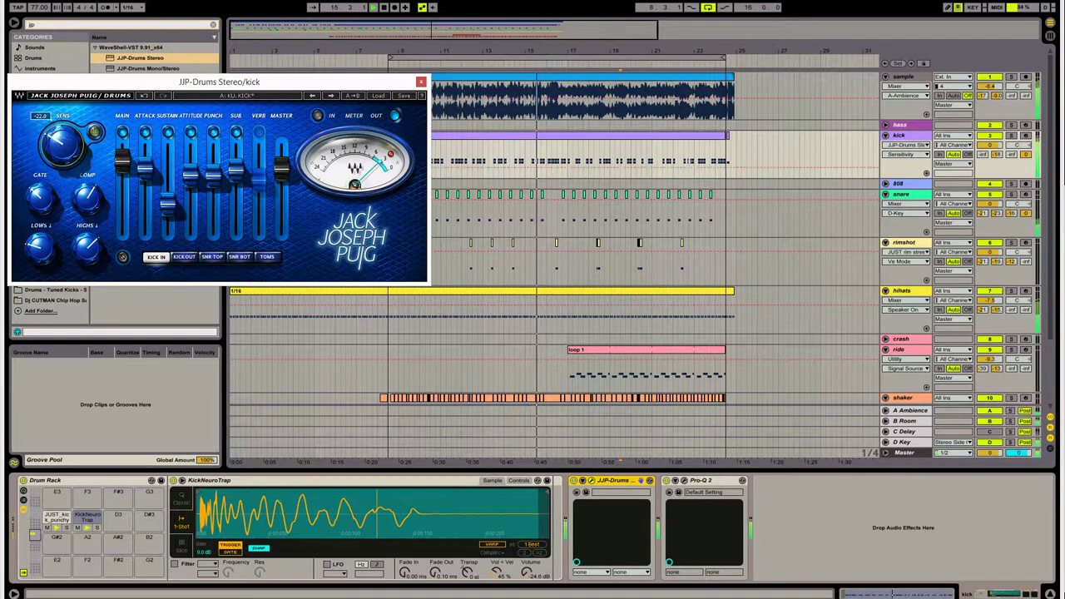
- Switch the kick's JJP-Drums to the KU KICK 2 preset and adjust its sensitivity and compression
left_click(313, 97)
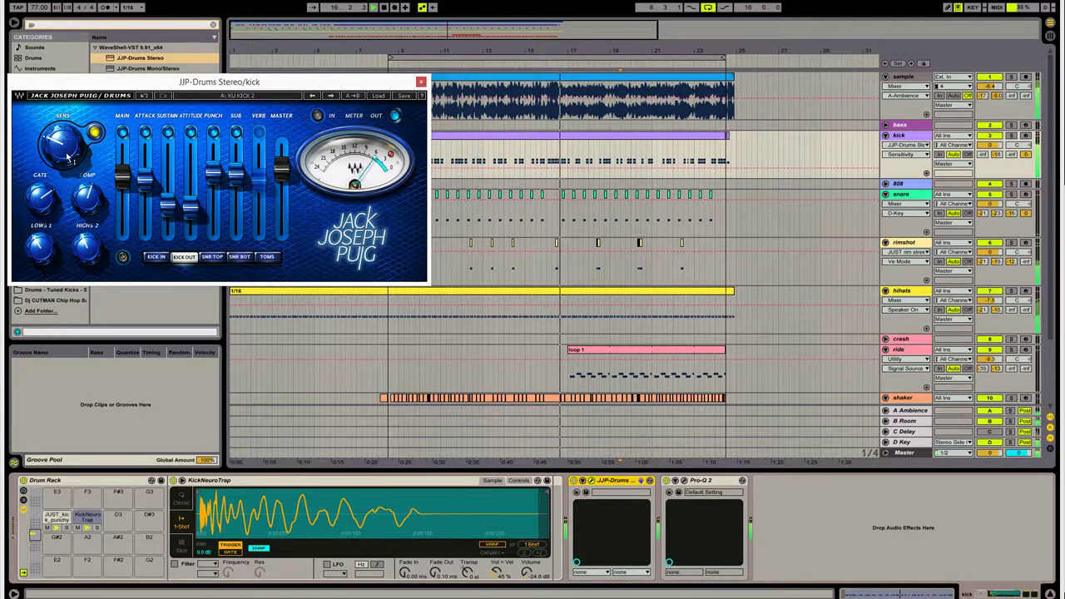
left_click_drag(86, 196, 86, 190)
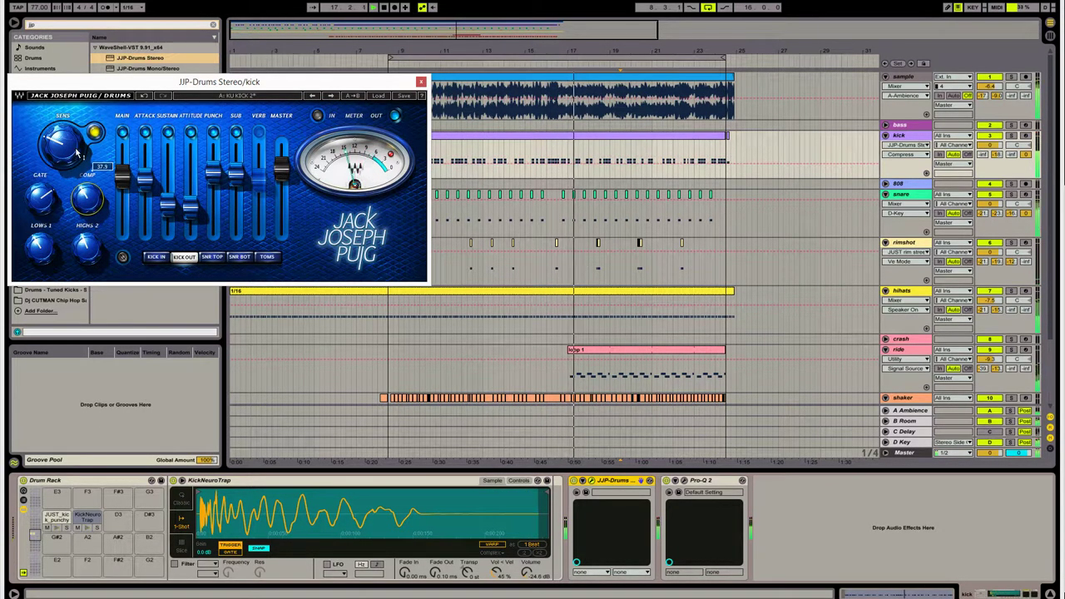
left_click_drag(77, 154, 77, 150)
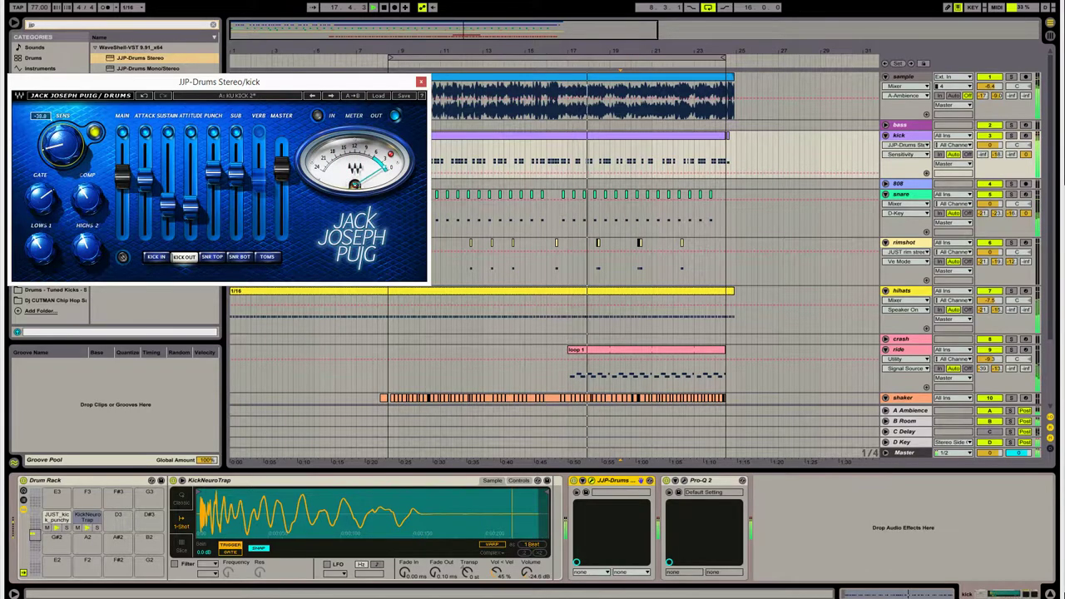
left_click_drag(86, 196, 85, 188)
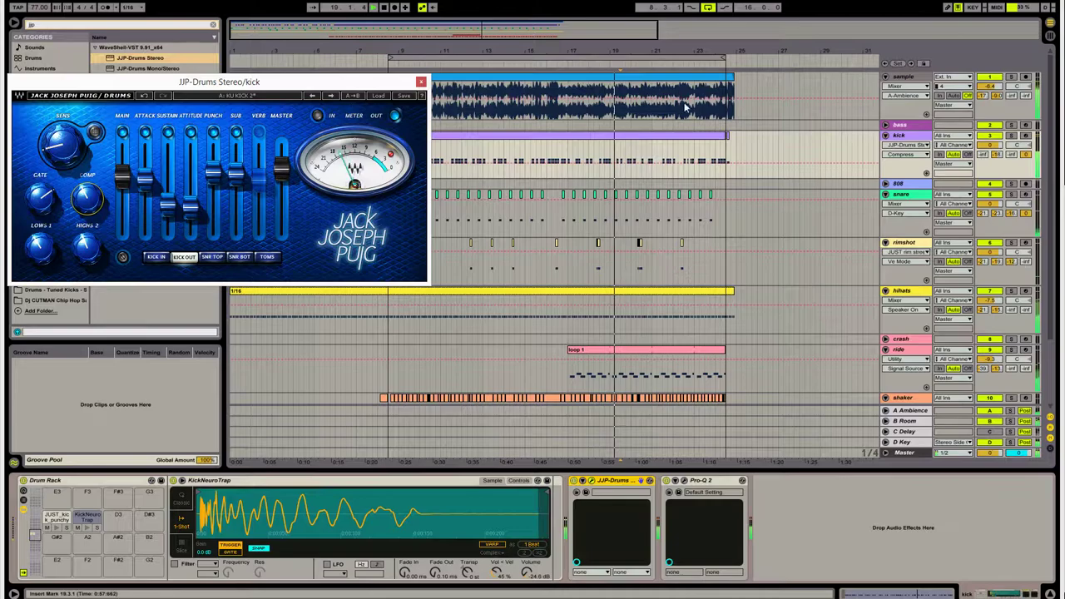
- Audition the kick with the Sub, Punch and Attack bands of JJP-Drums muted, and with the whole plug-in bypassed
left_click(237, 134)
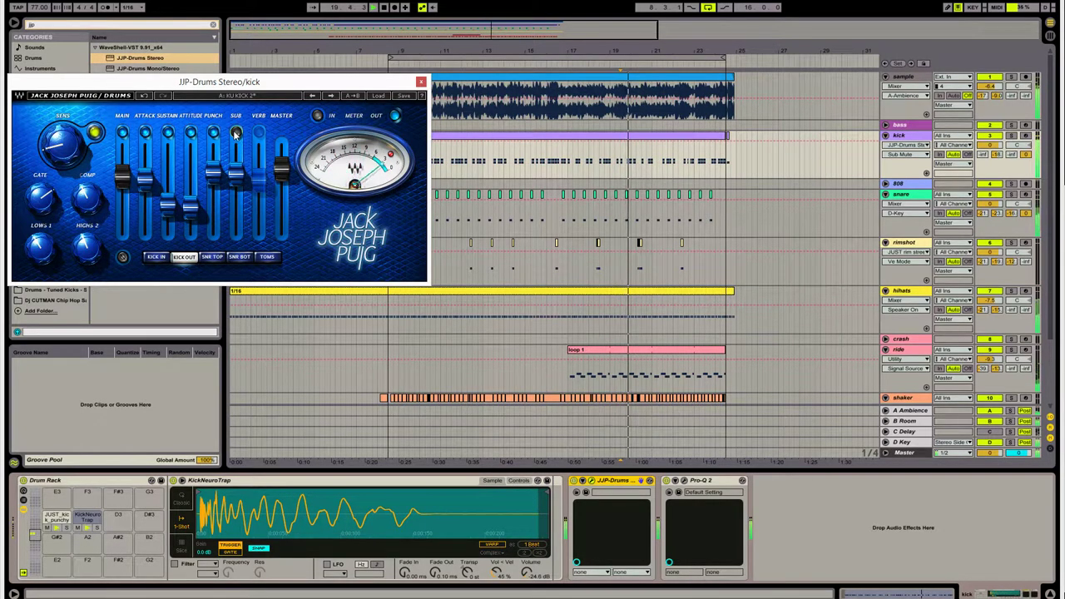
left_click(214, 134)
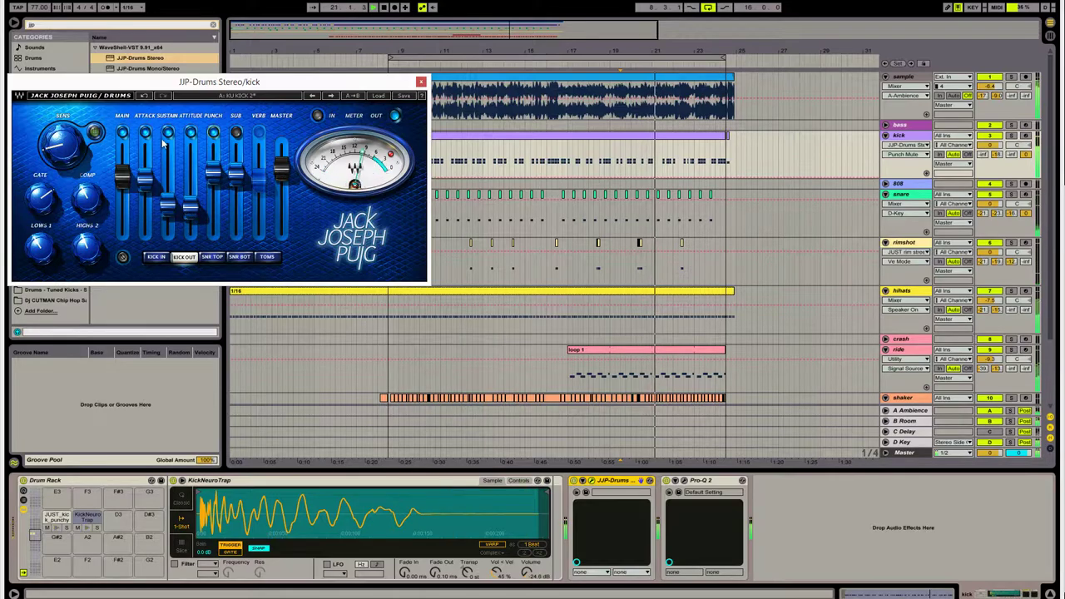
left_click(144, 134)
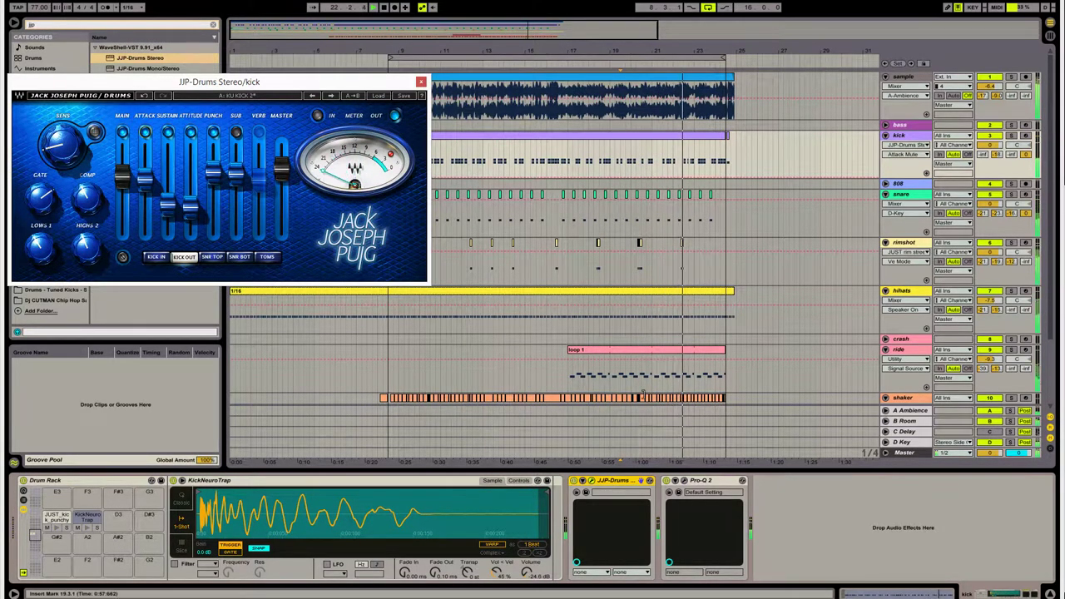
left_click(575, 486)
left_click(574, 482)
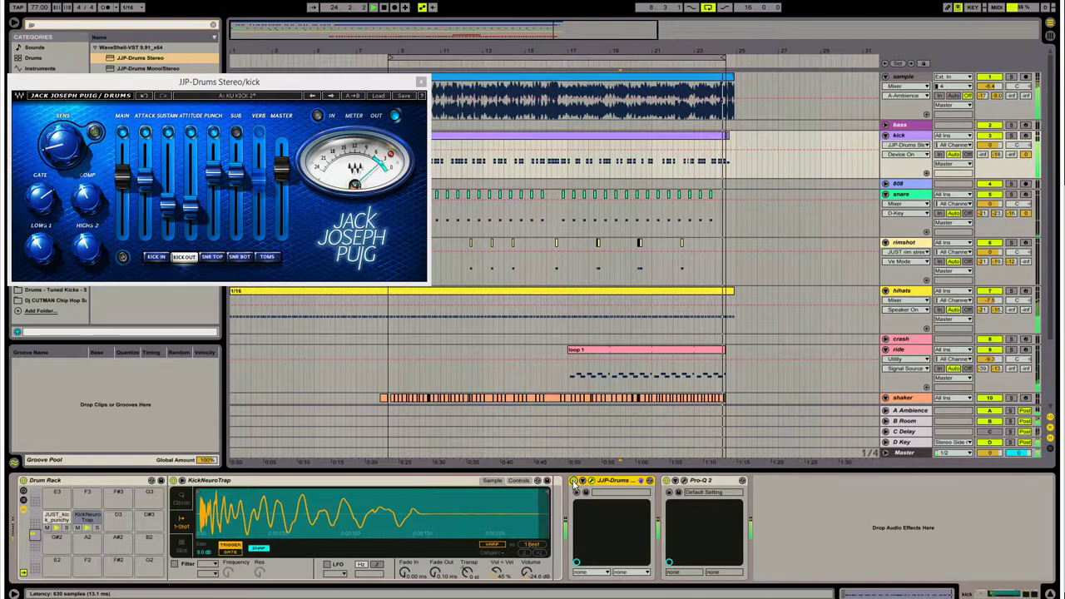
- Raise the Attack level in JJP-Drums, and turn the Sub band back on at about -20
left_click_drag(145, 177, 145, 155)
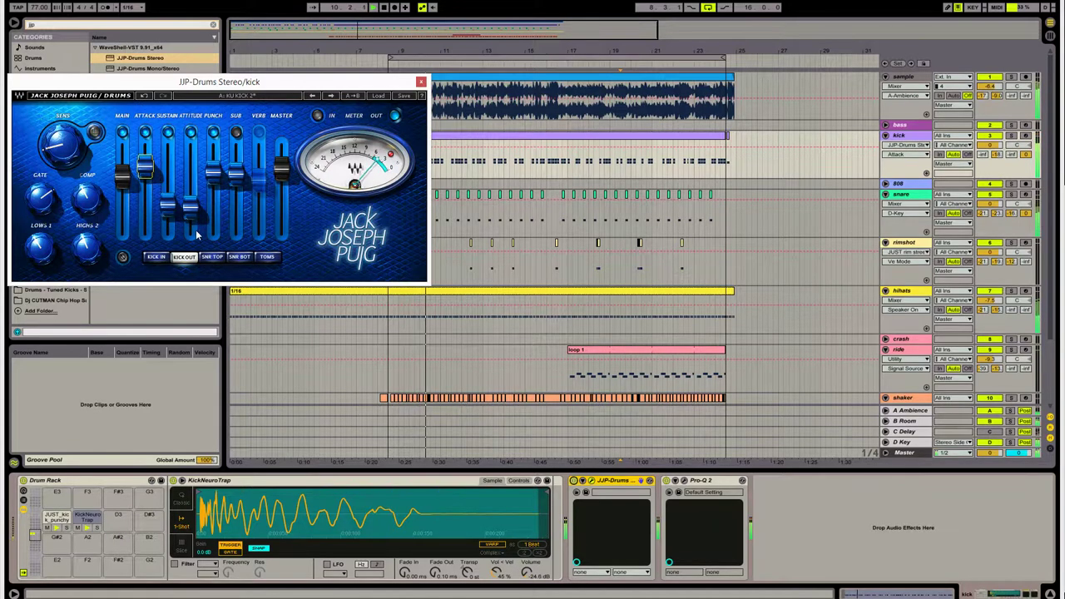
left_click(236, 136)
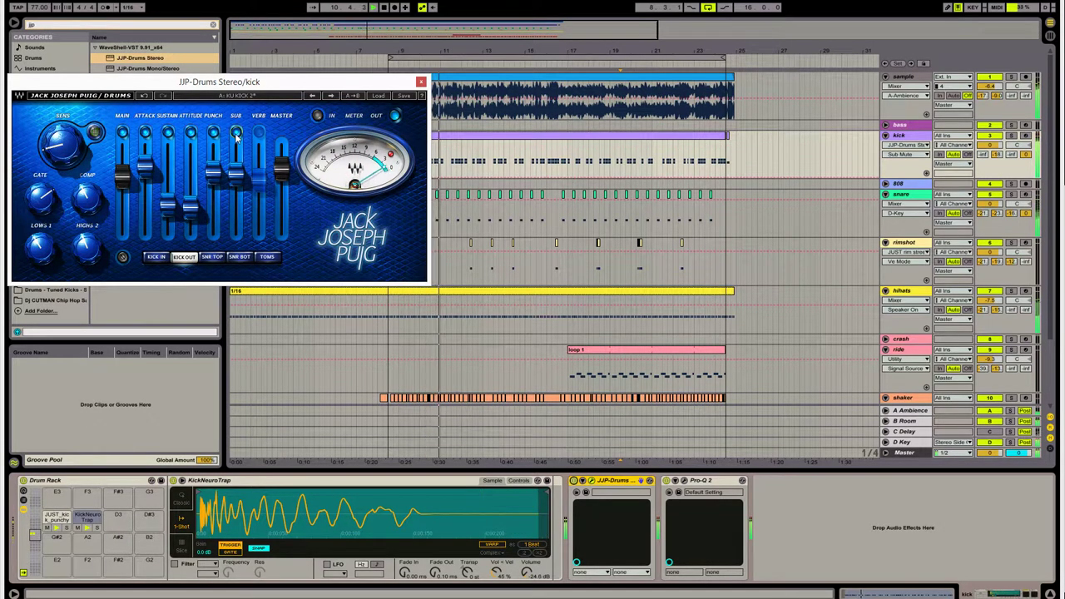
left_click_drag(229, 177, 237, 204)
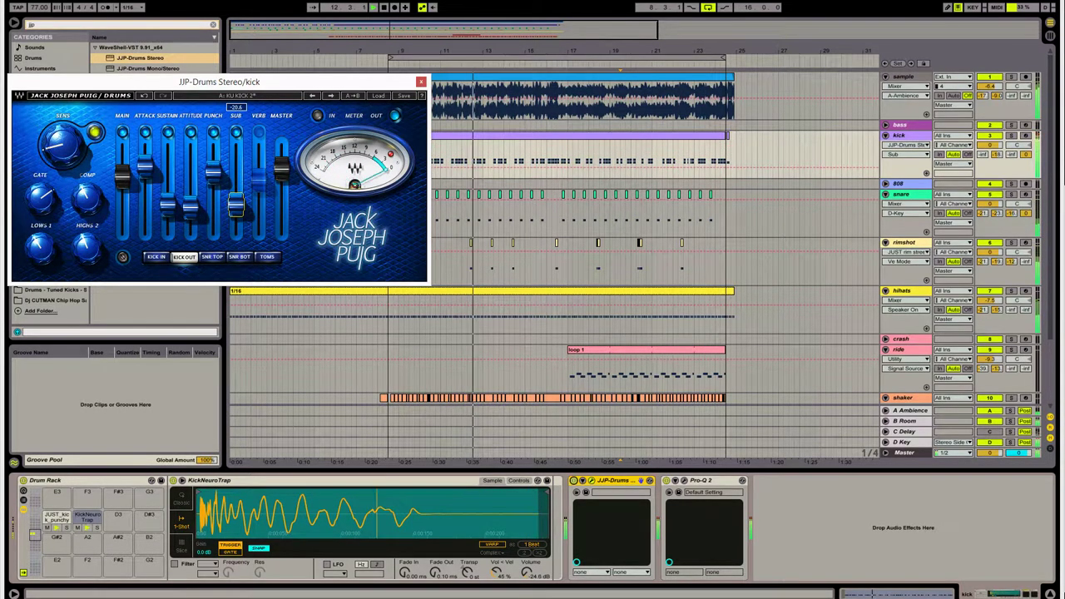
left_click(238, 134)
left_click_drag(236, 206, 237, 203)
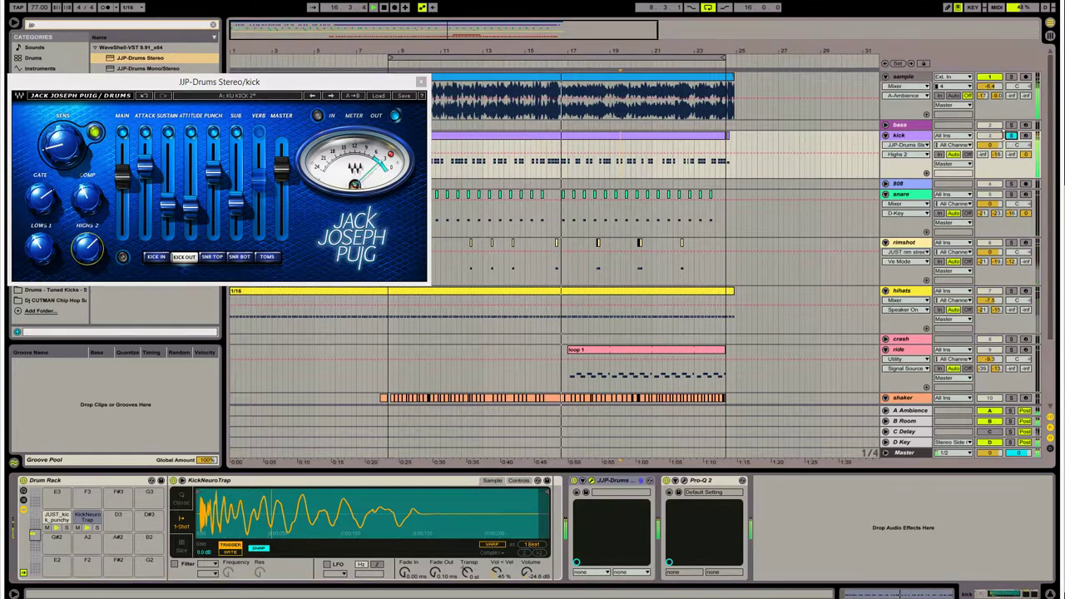
- With the kick soloed, set Highs 2 in JJP-Drums to 71 and the Gate slightly above minimum, and close the plug-in window
mouse_move(87, 248)
left_mouse_down()
mouse_move(87, 216)
mouse_move(87, 233)
left_mouse_up()
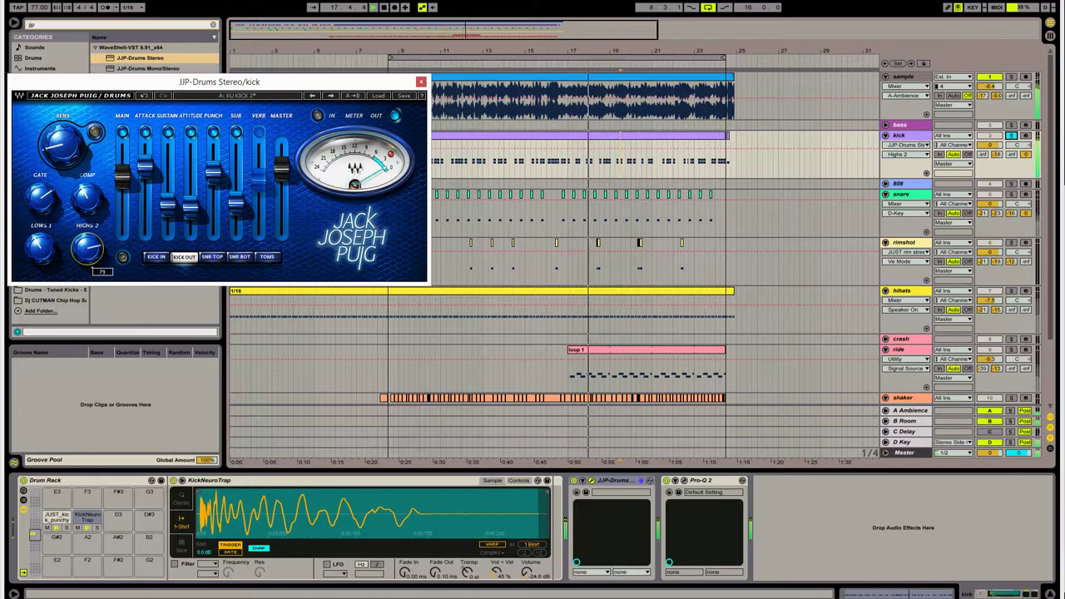
left_click_drag(41, 200, 41, 250)
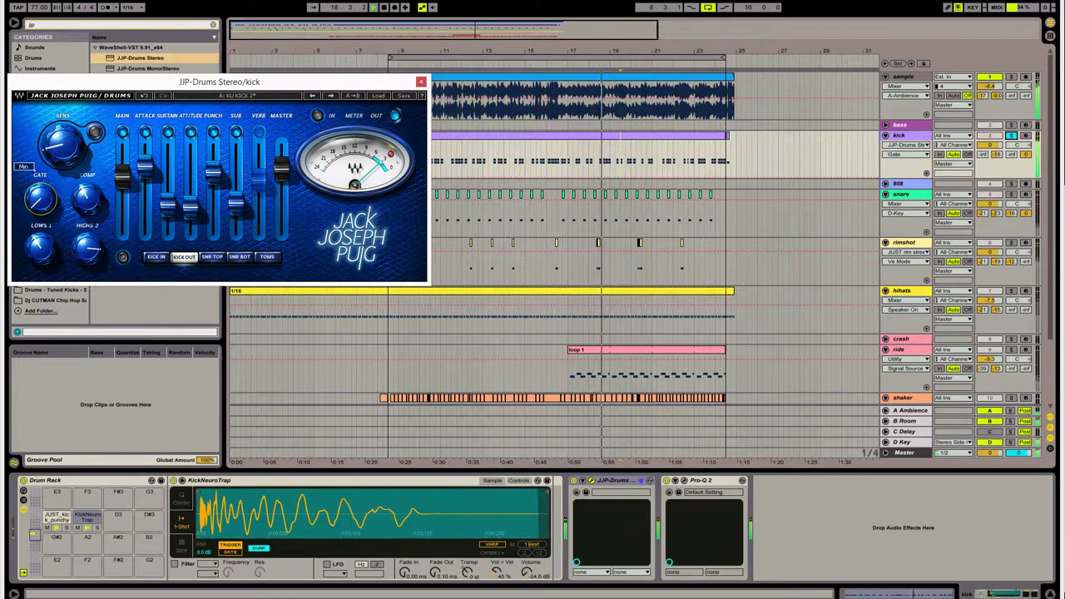
mouse_move(41, 200)
left_mouse_down()
mouse_move(41, 184)
mouse_move(41, 212)
mouse_move(41, 197)
left_mouse_up()
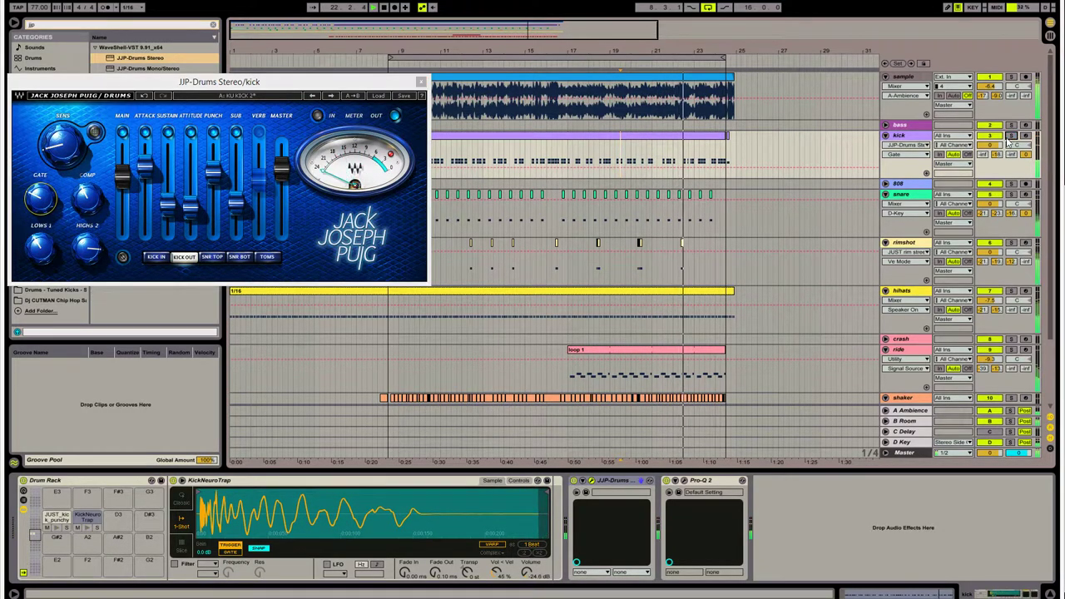
left_click(420, 83)
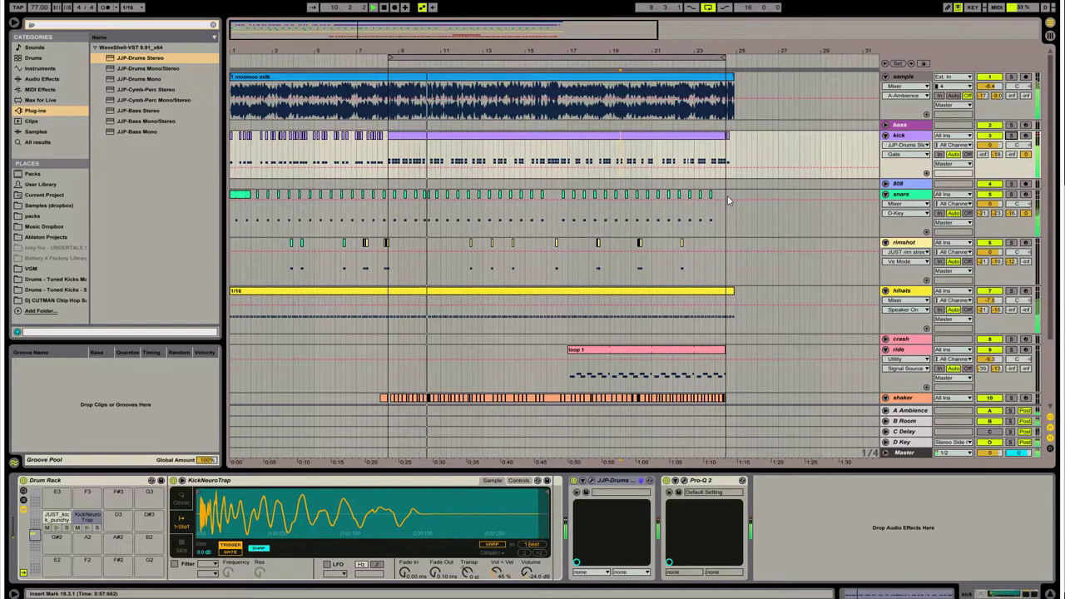
- Compare the kick track's peak level in the Session mixer with JJP-Drums on and bypassed, resetting the peak reading in between
left_click(990, 145)
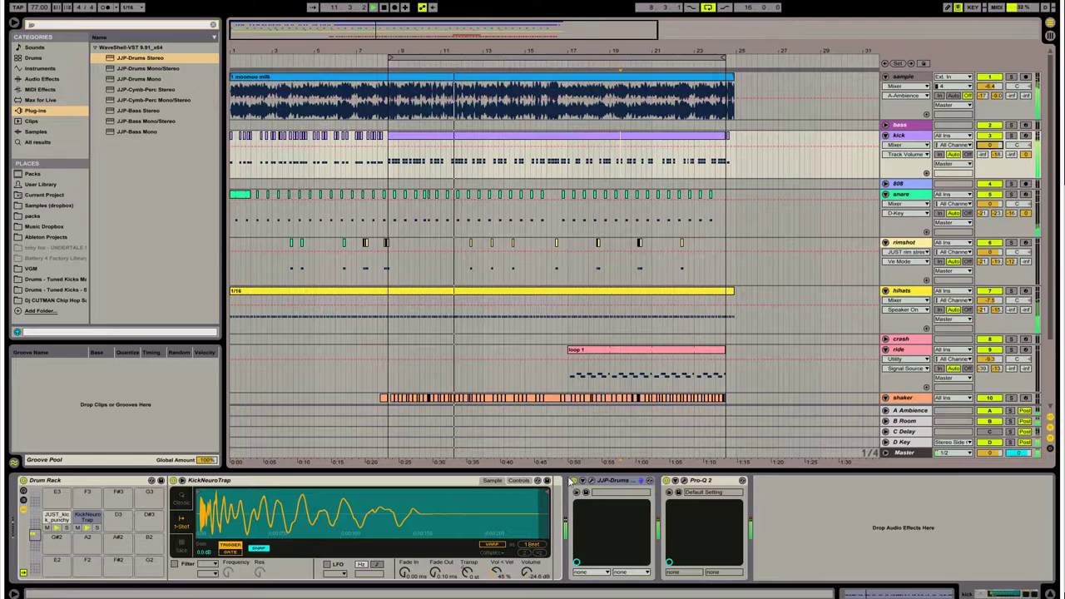
left_click(574, 481)
key("Tab")
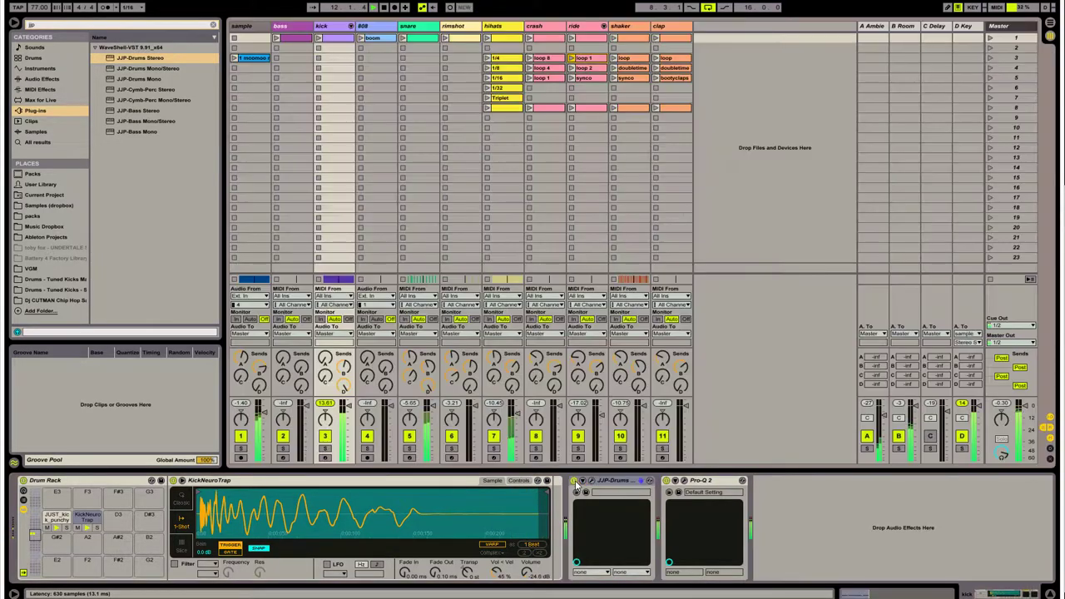
left_click(574, 483)
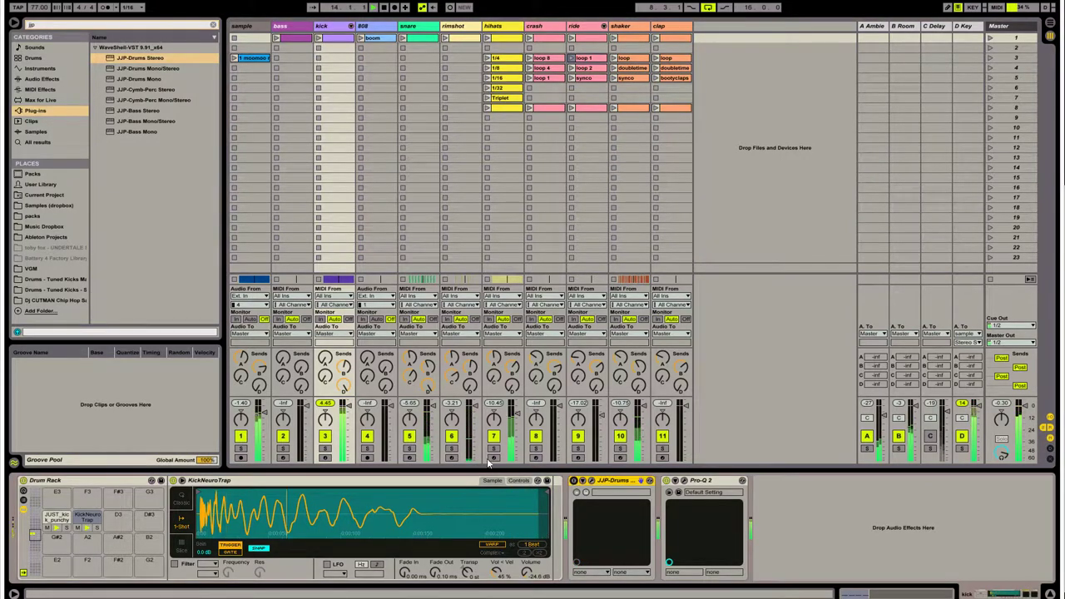
left_click(323, 406)
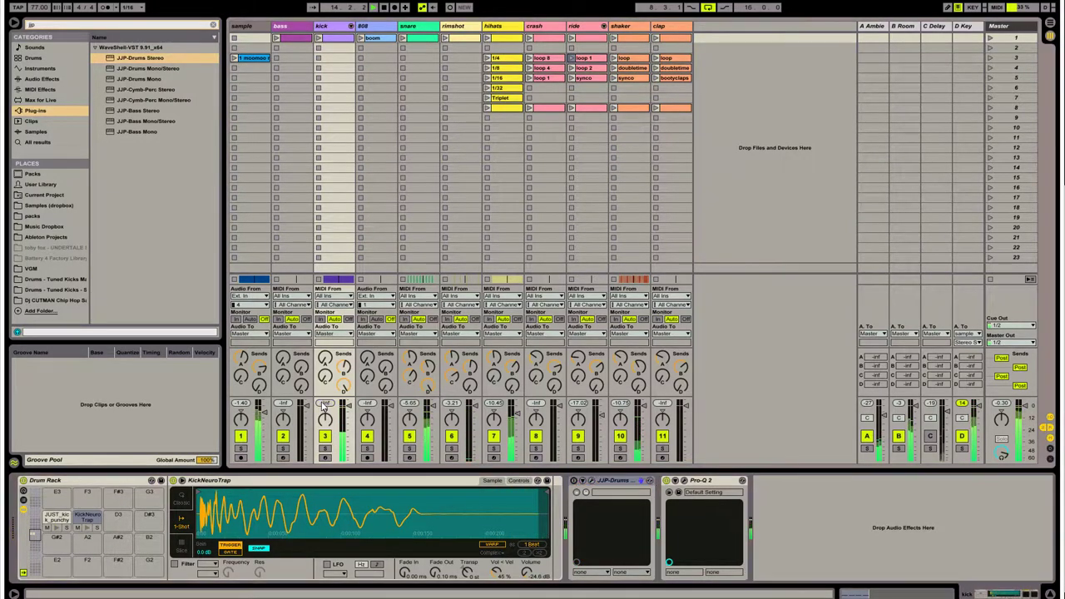
left_click(573, 481)
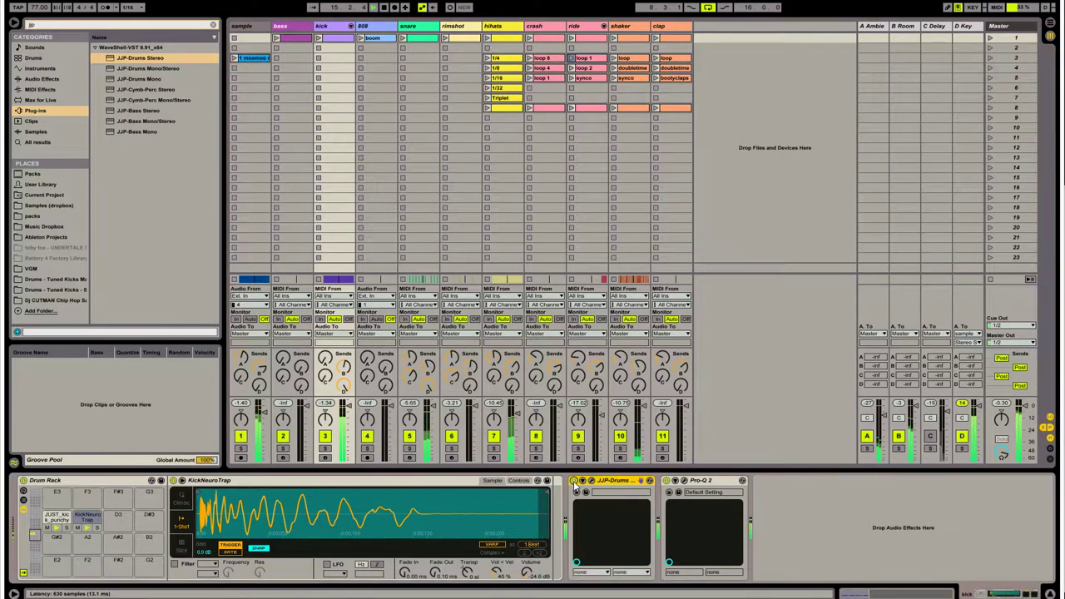
- Lower the Master level in the kick's JJP-Drums to about -4.4, reset the kick's peak reading and return to the arrangement
left_click(591, 491)
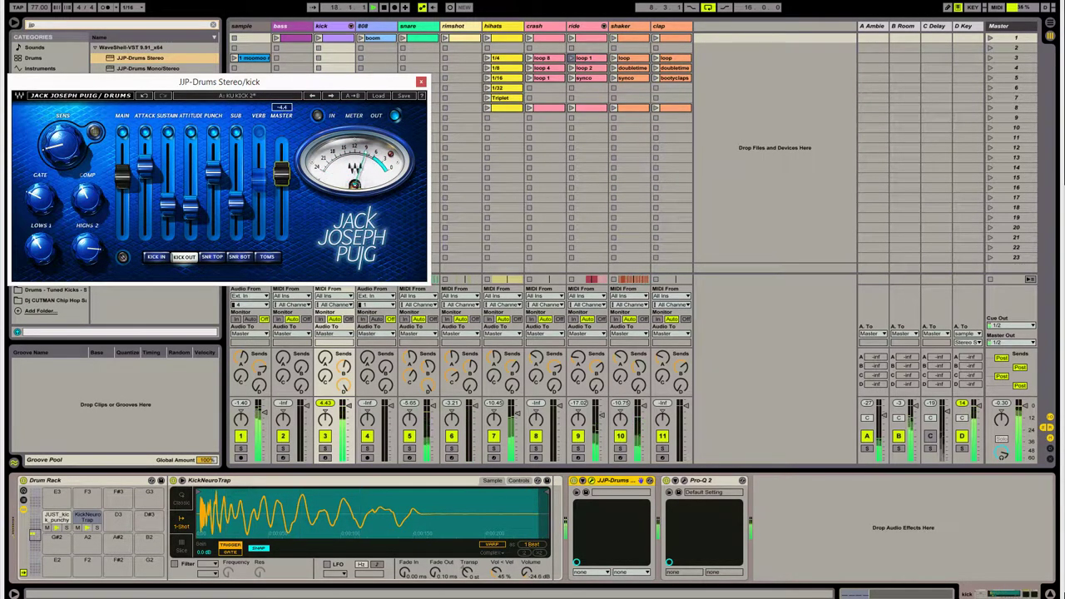
left_click(421, 82)
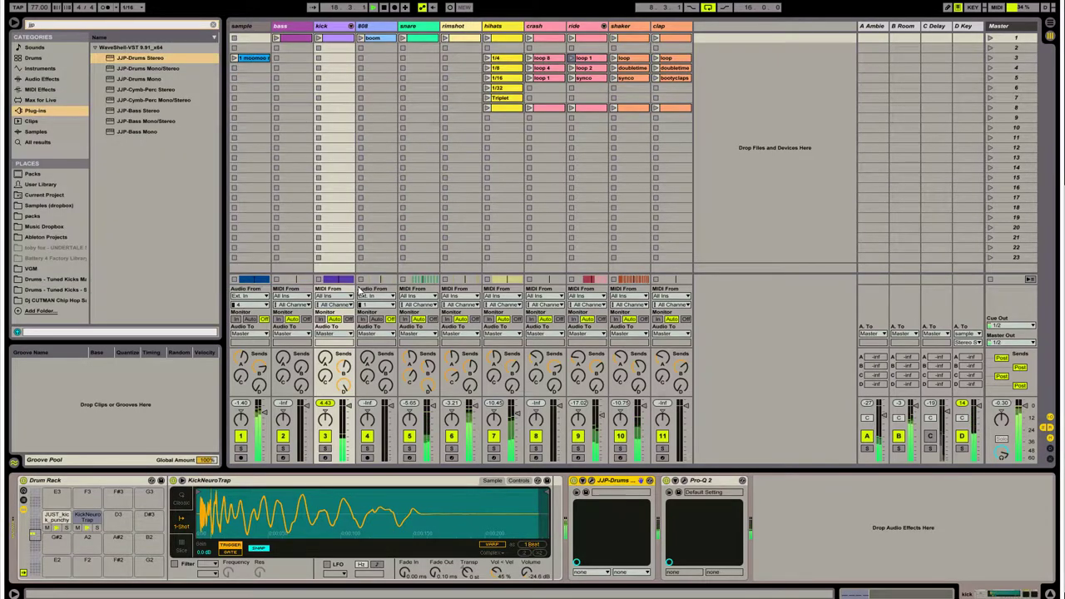
left_click(328, 403)
key("Tab")
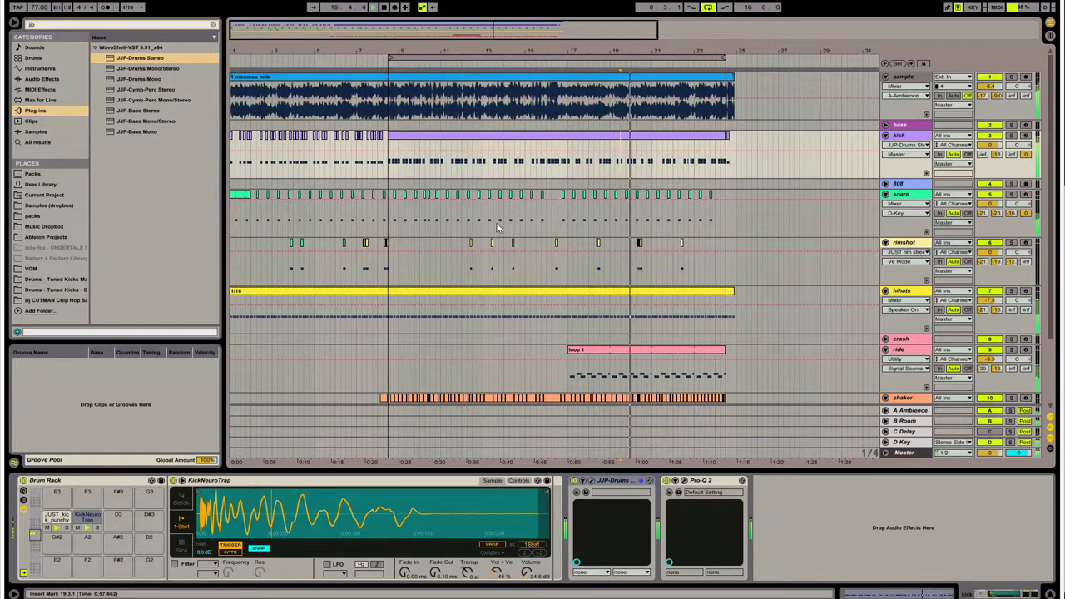
- Insert a new return track after the D Key return and name it Saturation
left_click(914, 443)
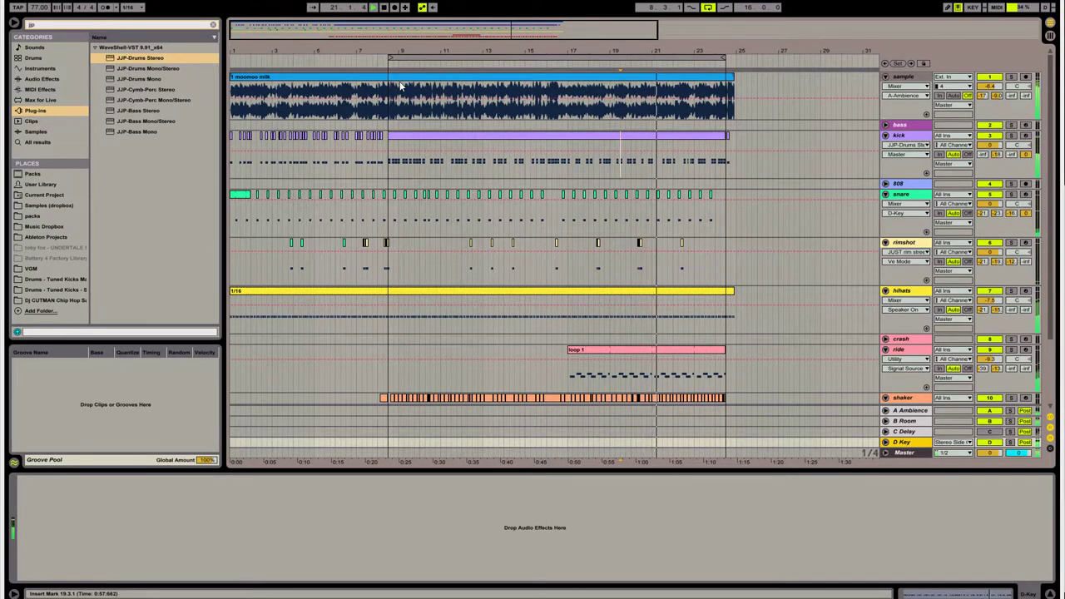
left_click(67, 2)
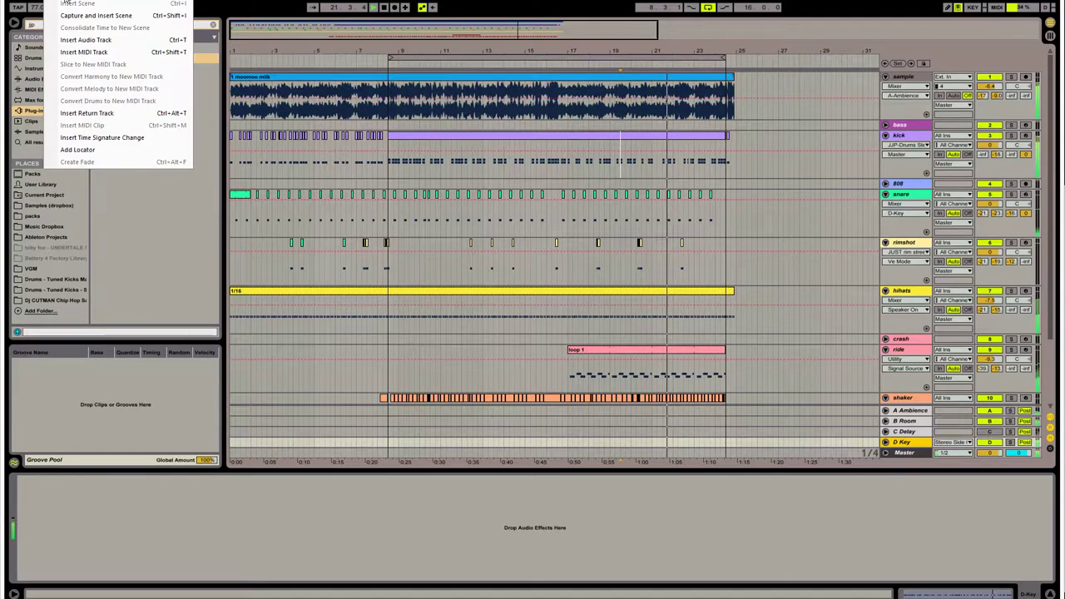
left_click(113, 118)
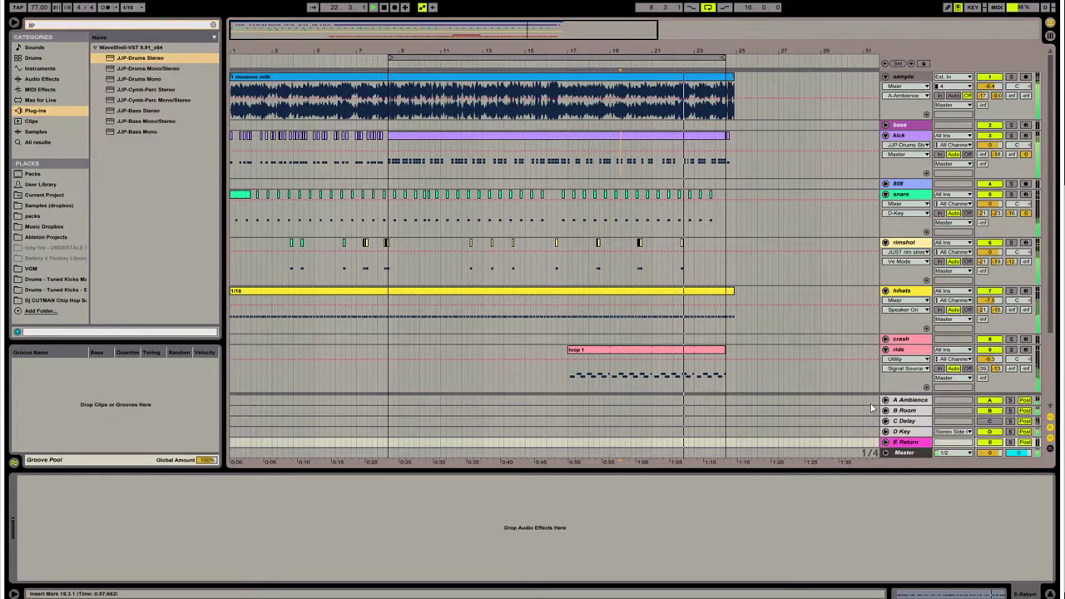
left_click(907, 444)
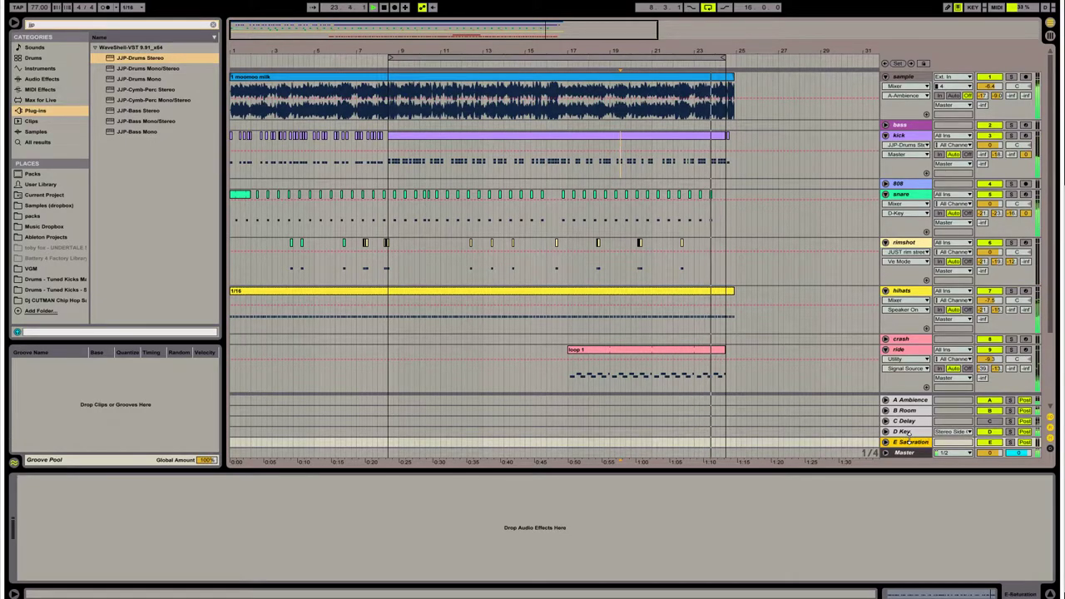
- Find FabFilter Saturn among the plug-ins, load it onto the Saturation return and choose its Best Of preset Magic Mastering bM
left_click(125, 24)
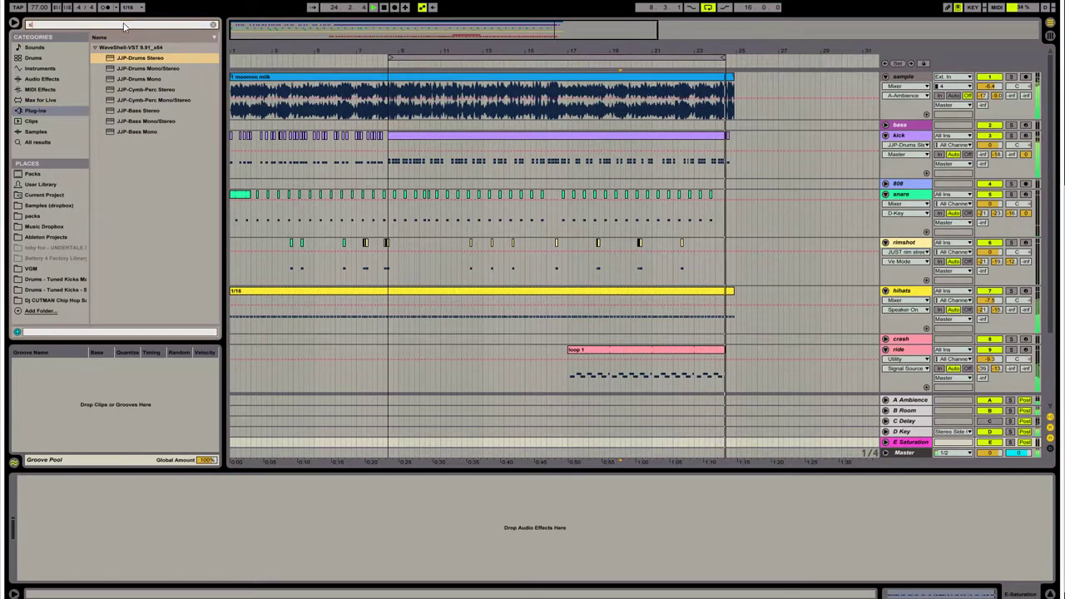
type("sa")
left_click(96, 48)
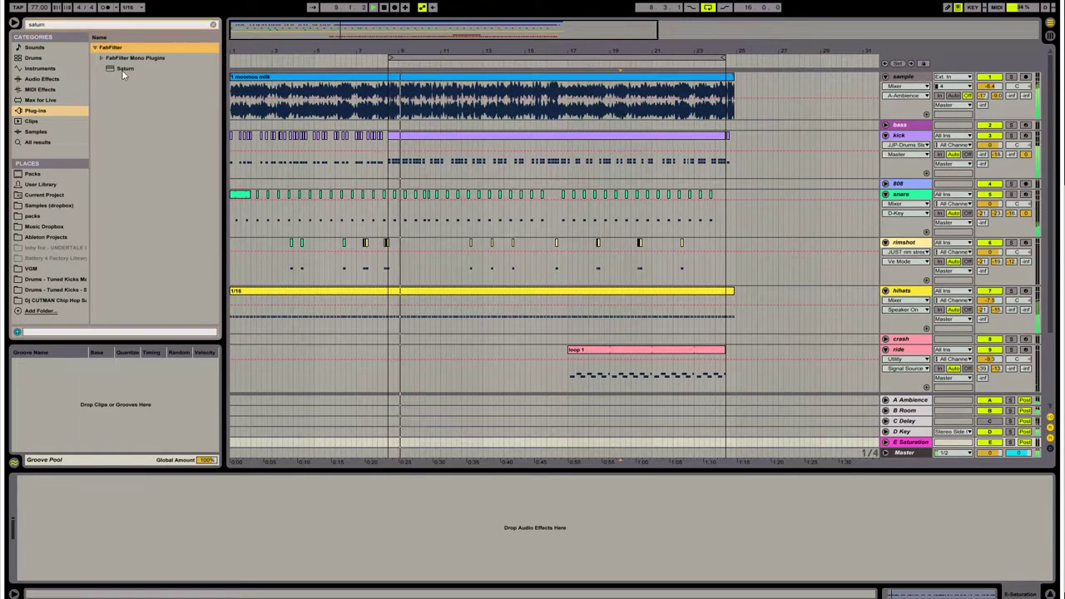
left_click_drag(122, 70, 549, 267)
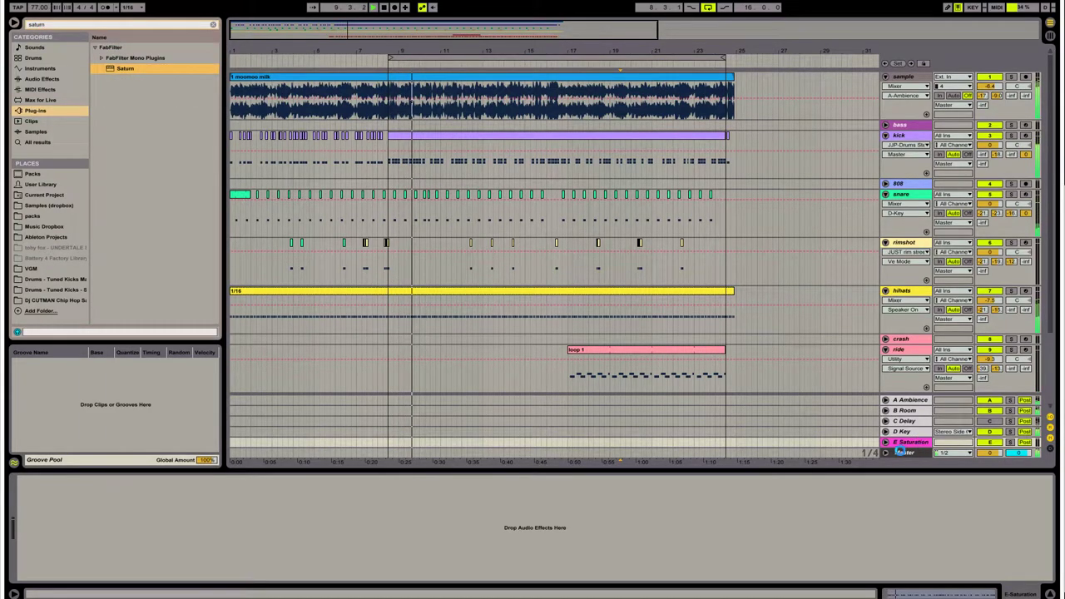
left_click_drag(901, 450, 906, 442)
left_click(314, 104)
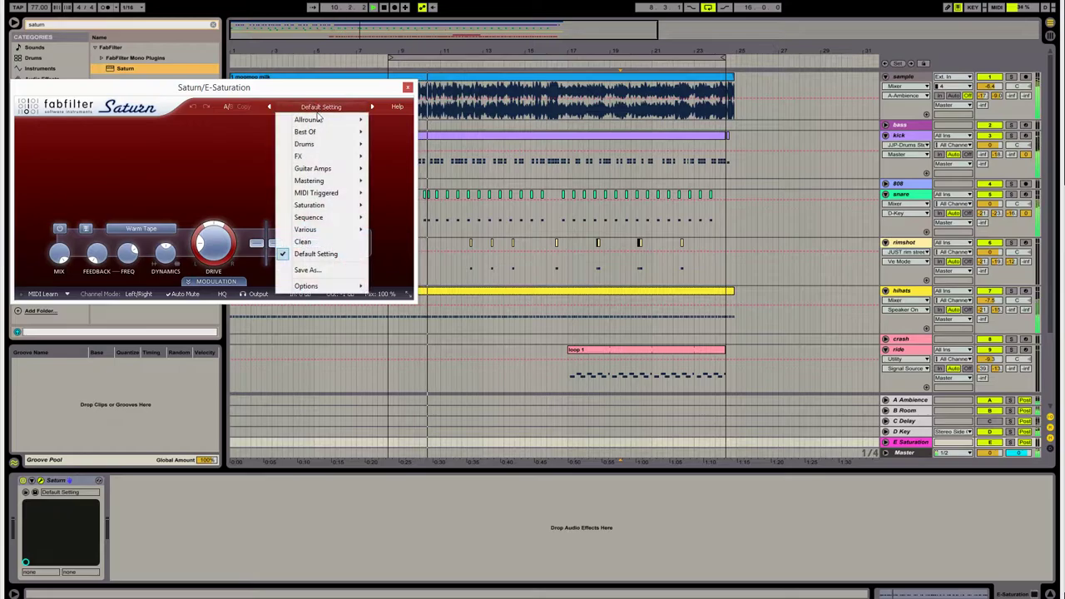
mouse_move(326, 137)
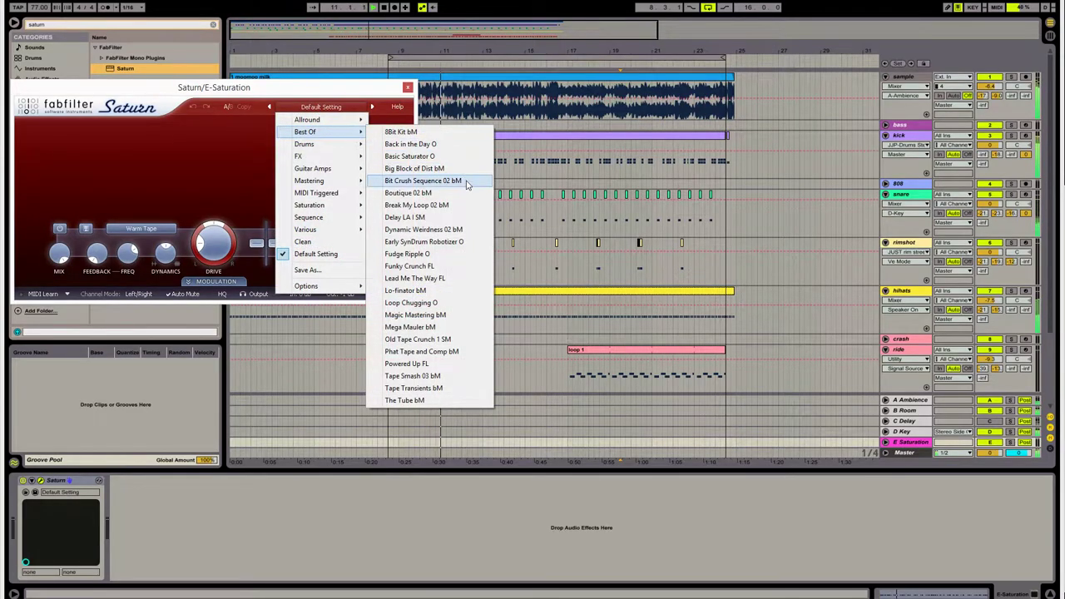
left_click(445, 315)
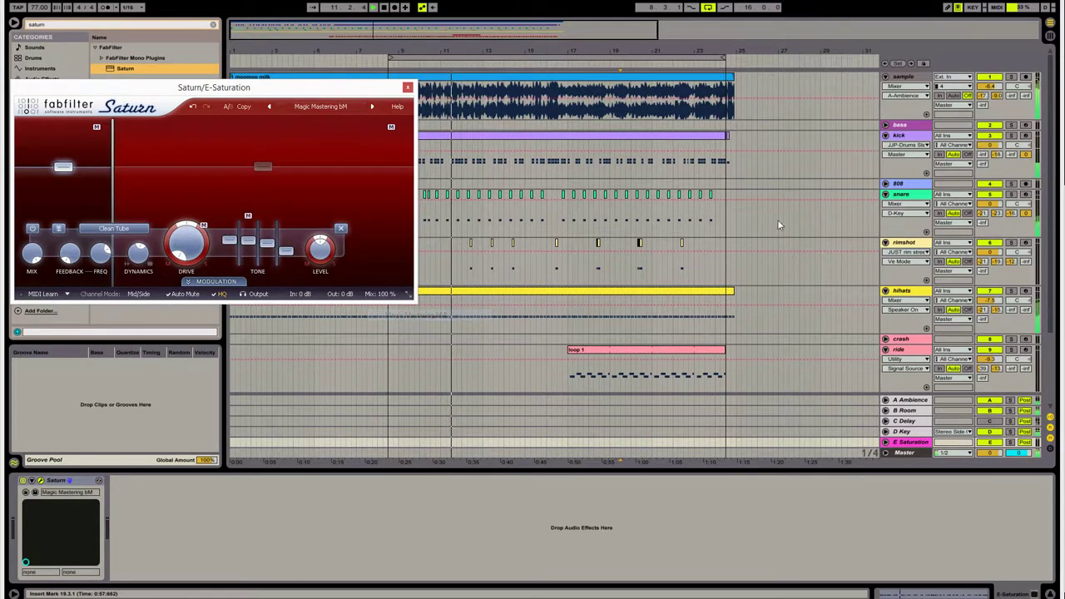
- Solo the Saturation return and feed it from the sample at 0 dB, kick at about -6.6, snare at about -7.2 and rimshot at about -4.4
left_click(1011, 443)
left_click_drag(983, 106, 983, 47)
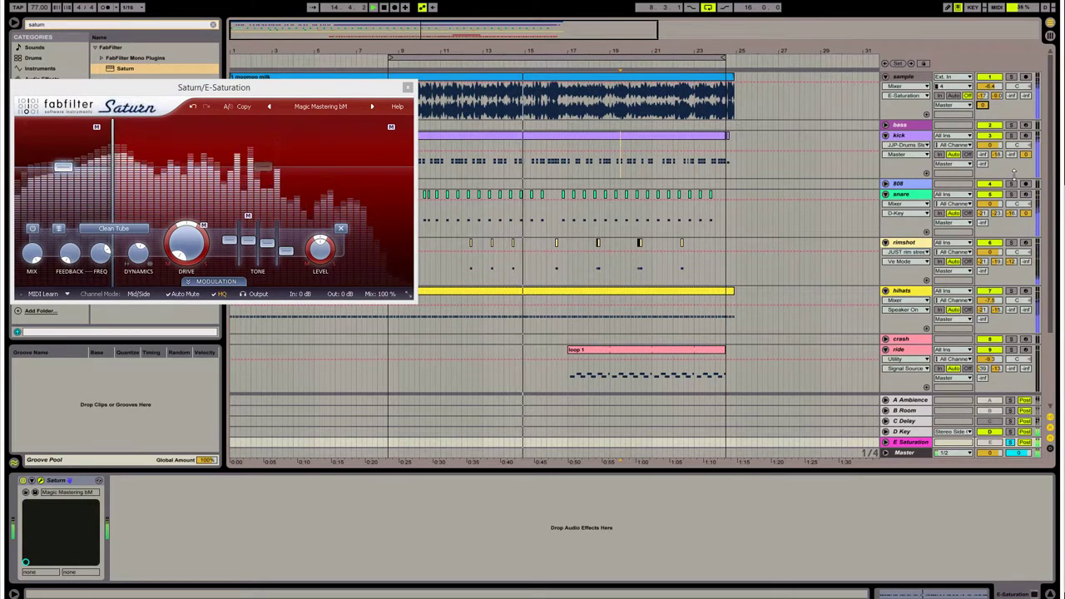
left_click_drag(983, 164, 983, 104)
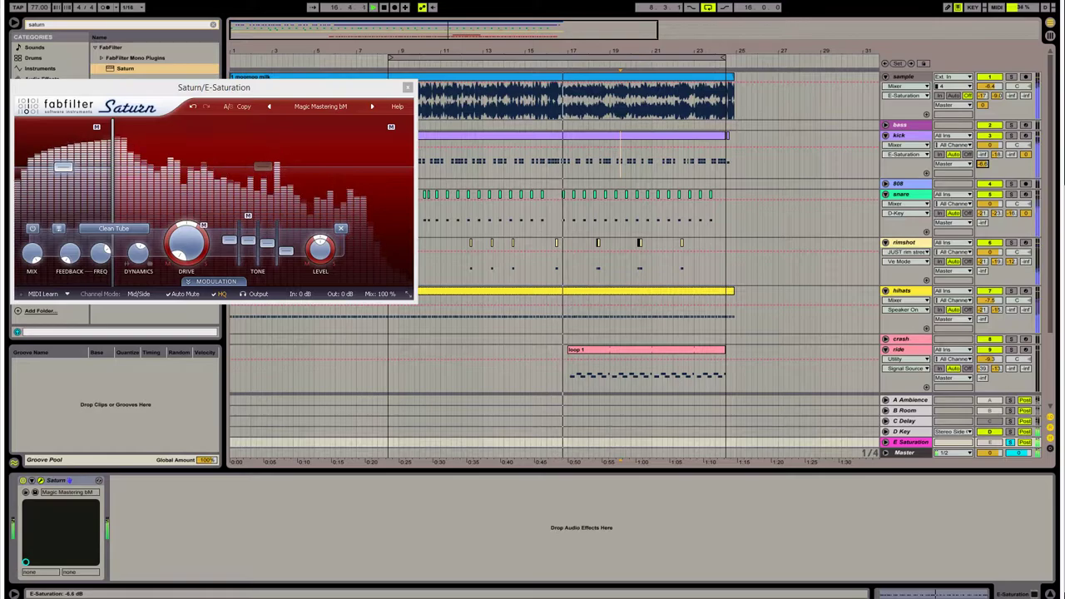
left_click_drag(983, 223, 983, 283)
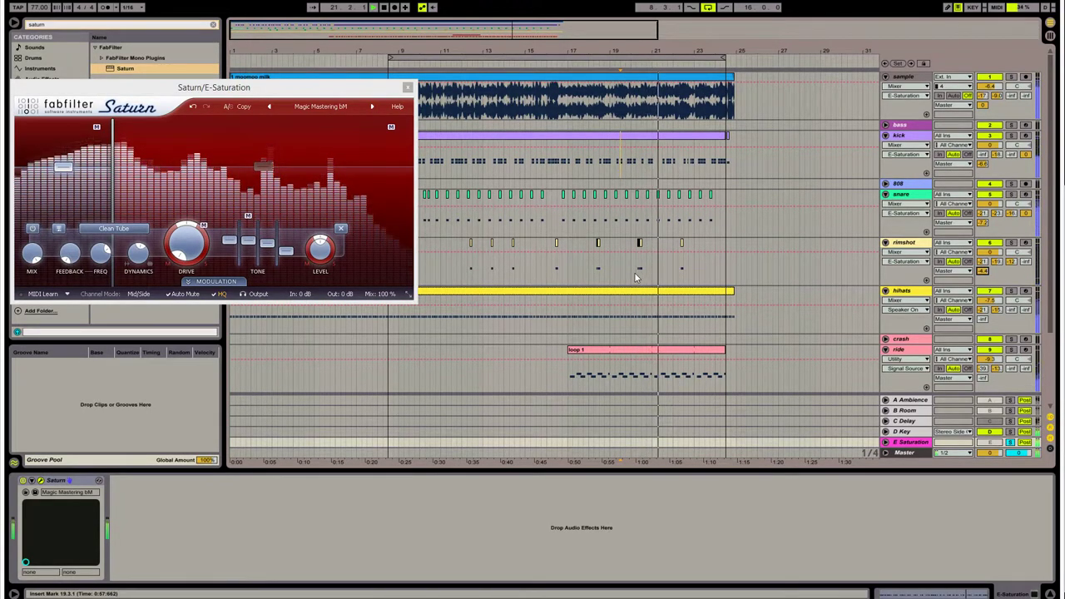
- Play from a passage with rimshot hits near bar 12 and set the rimshot's Saturation send to about -8.7 dB
left_click(466, 277)
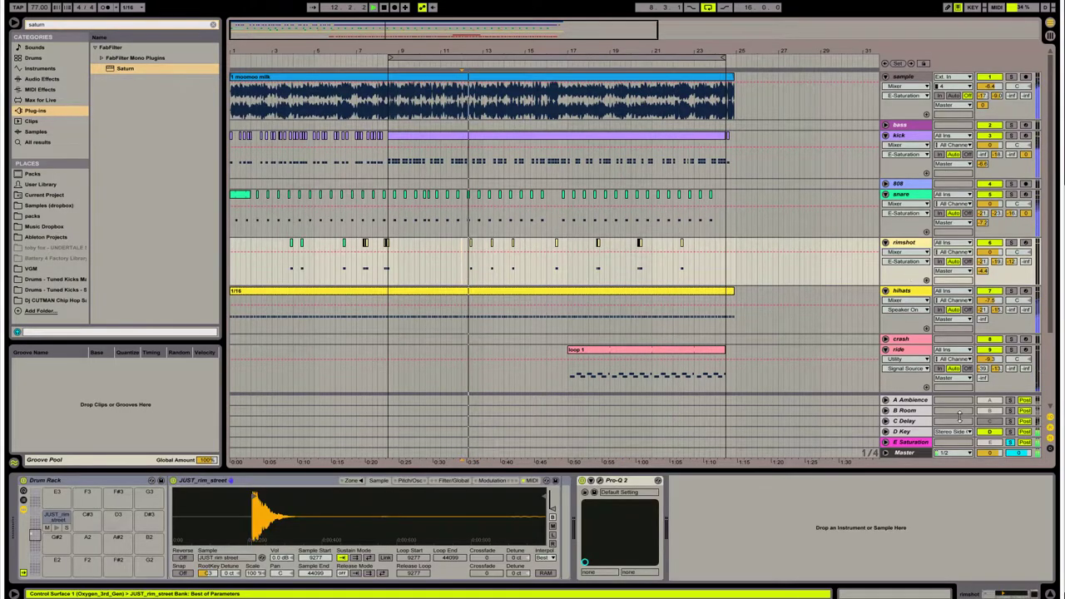
left_click(930, 445)
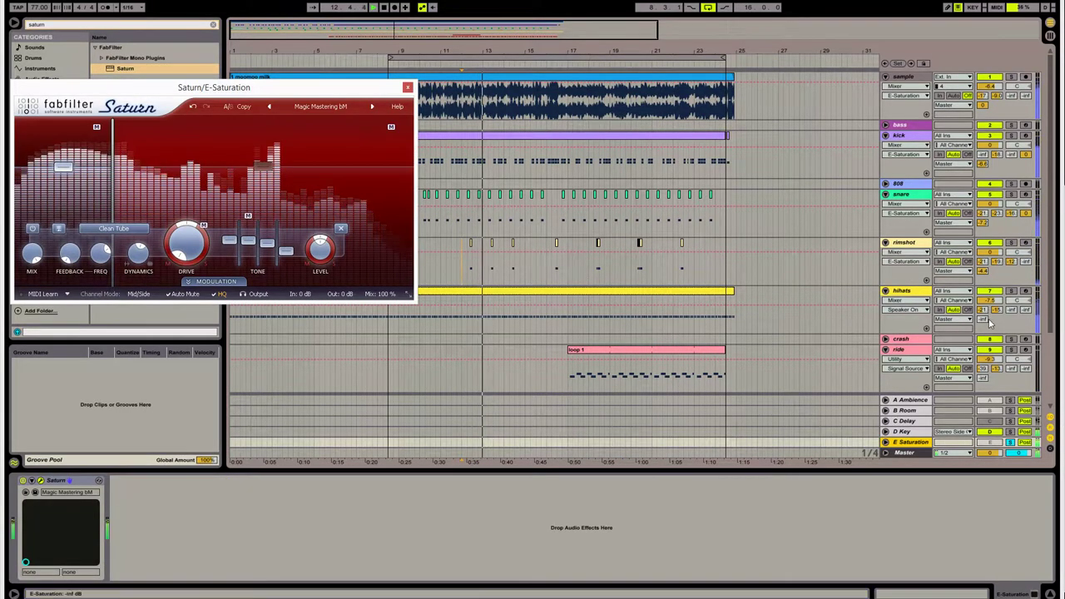
left_click_drag(983, 271, 983, 260)
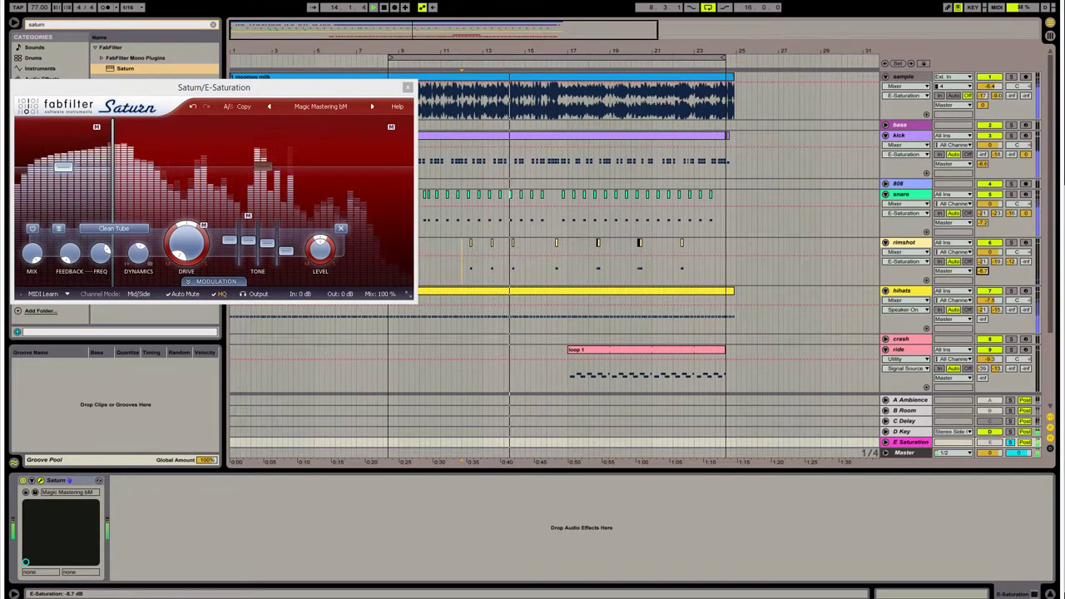
- In Saturn, raise band 2's level slightly, lower band 1's level and crossover frequency, and set the hihats' Saturation send to about -10.6 dB
left_click(263, 167)
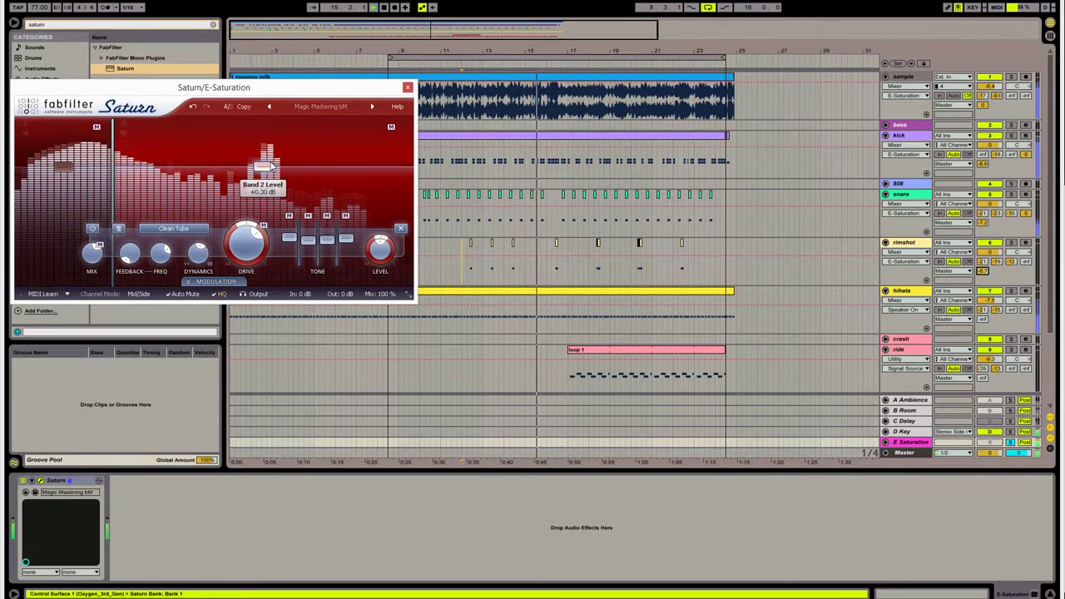
left_click_drag(271, 166, 269, 165)
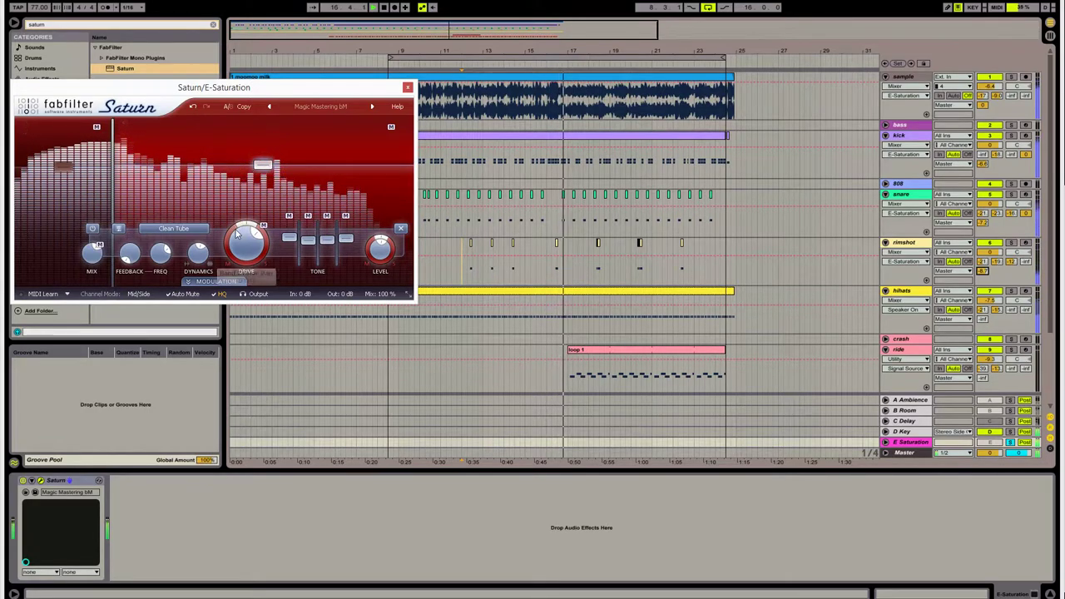
left_click_drag(61, 168, 60, 178)
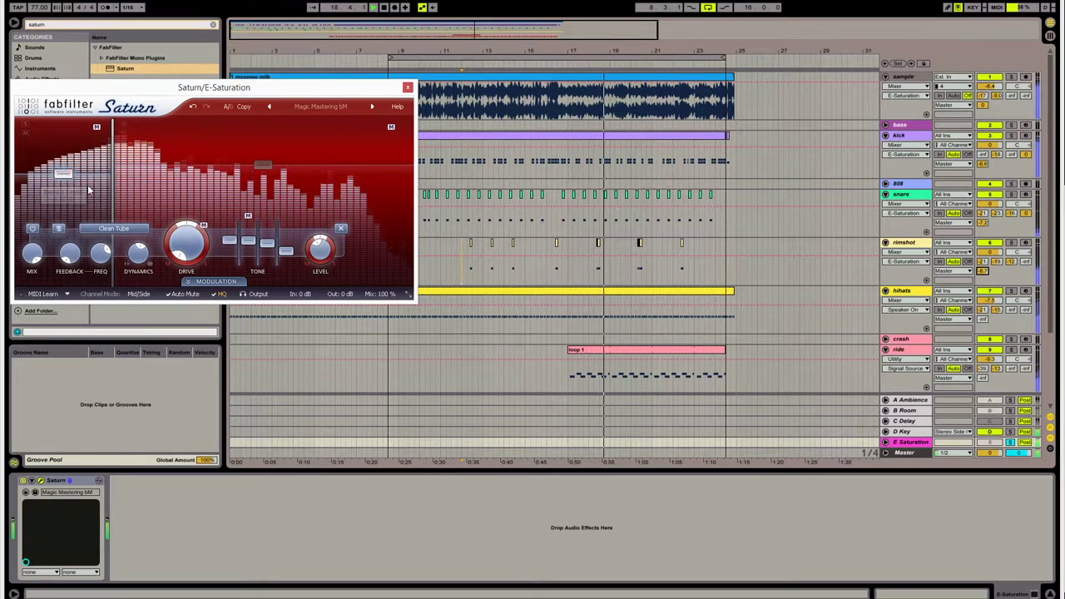
mouse_move(112, 191)
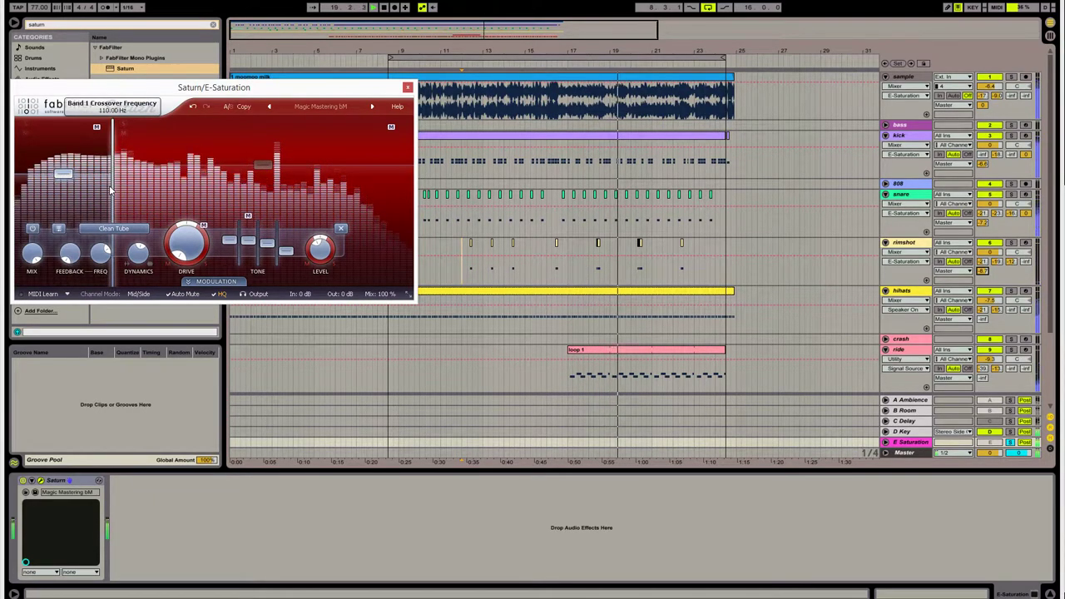
mouse_move(111, 190)
left_mouse_down()
mouse_move(117, 200)
mouse_move(103, 200)
left_mouse_up()
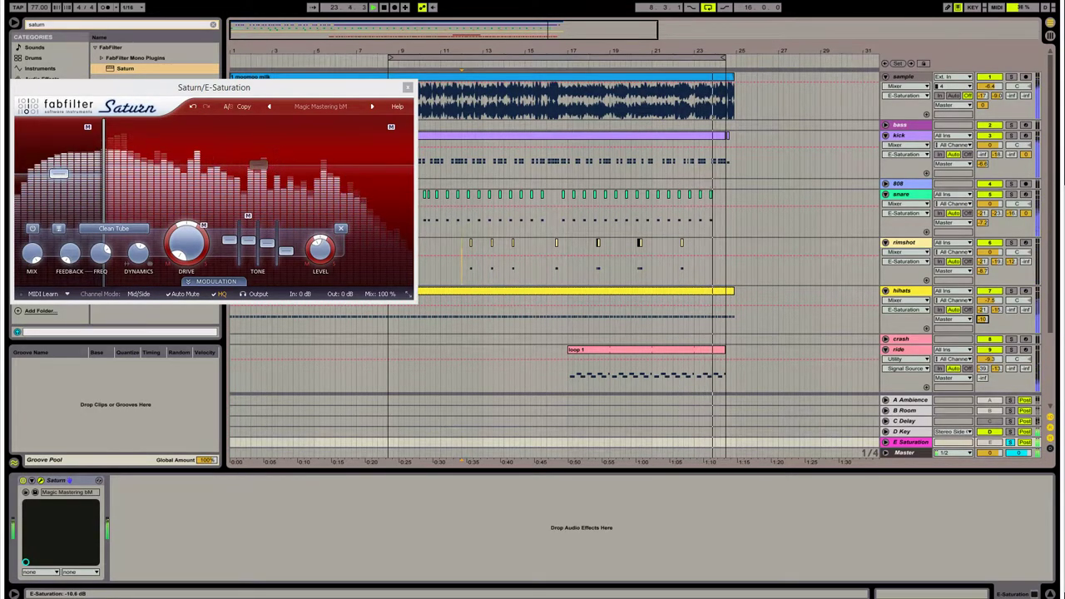
- Play from the ride section, set the Saturation sends of the ride to about -12 dB and the shaker to about -19, and lower the sample's send
left_click(579, 352)
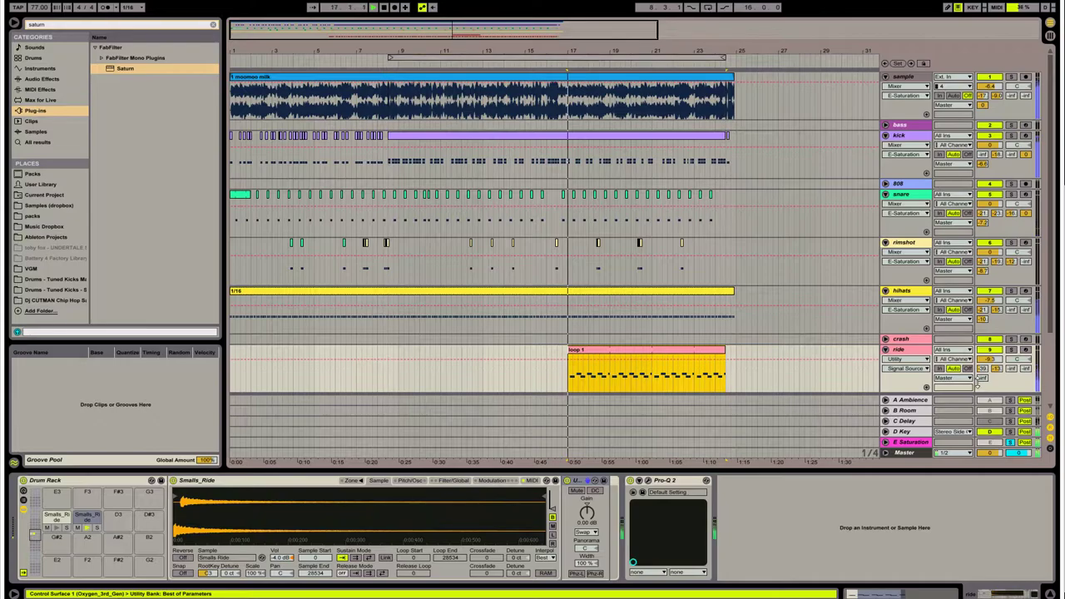
left_click(909, 443)
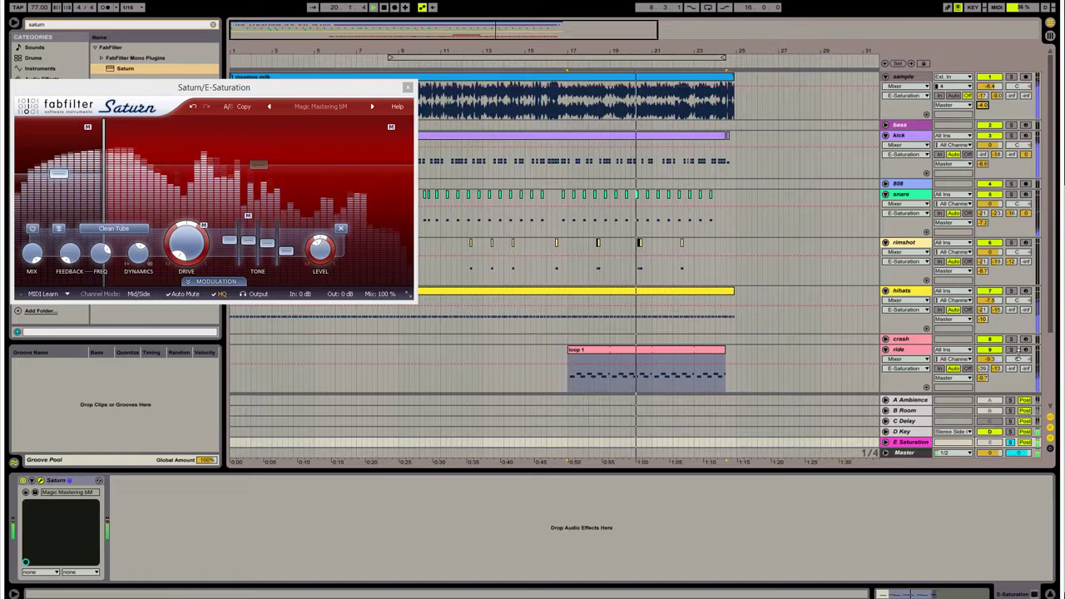
scroll(994, 275, "down", 3)
left_click_drag(983, 332, 983, 297)
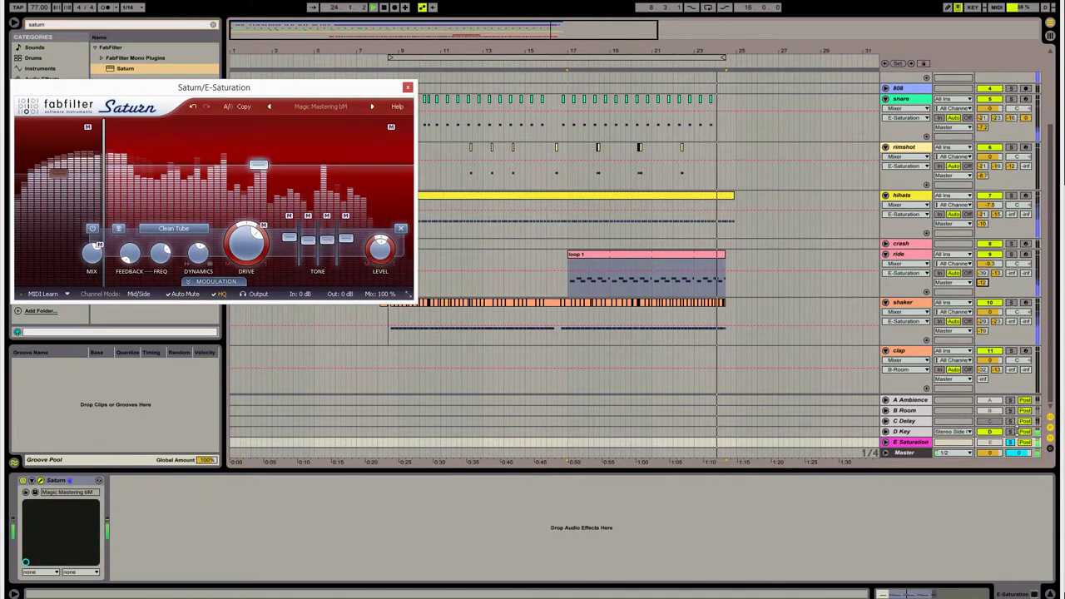
- Unsolo the Saturation return and, in the Session mixer during playback, bring its volume up from very low to about -13 dB
key("space")
key("Tab")
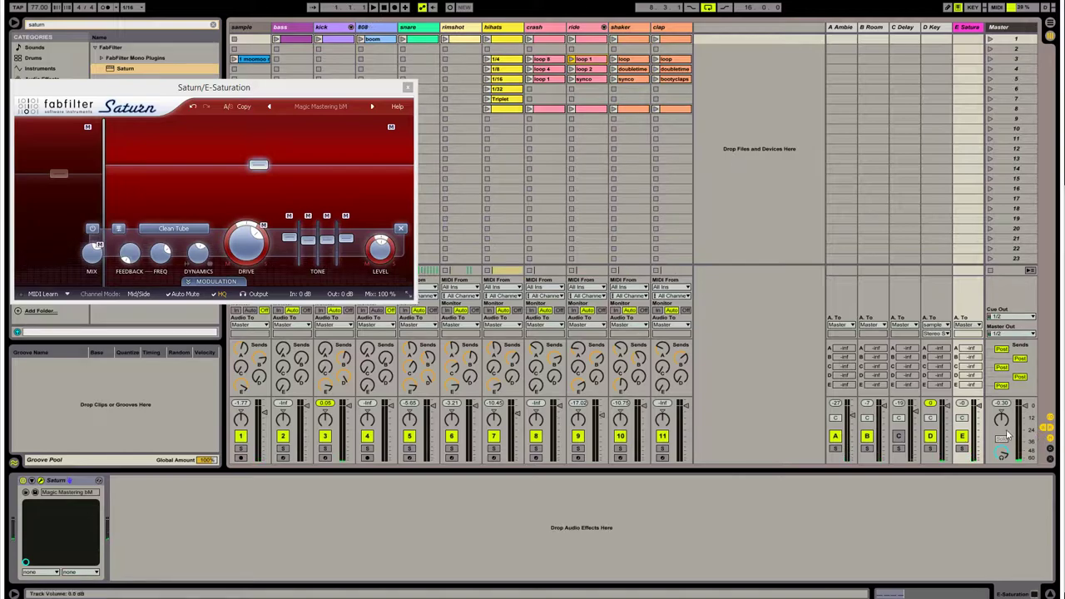
key("space")
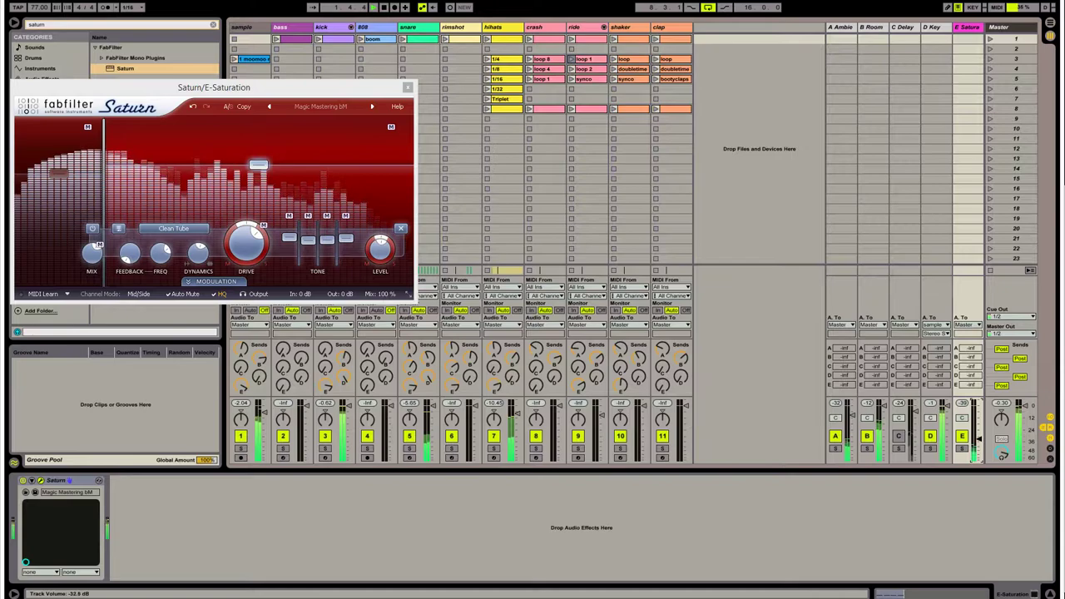
left_click_drag(979, 437, 978, 432)
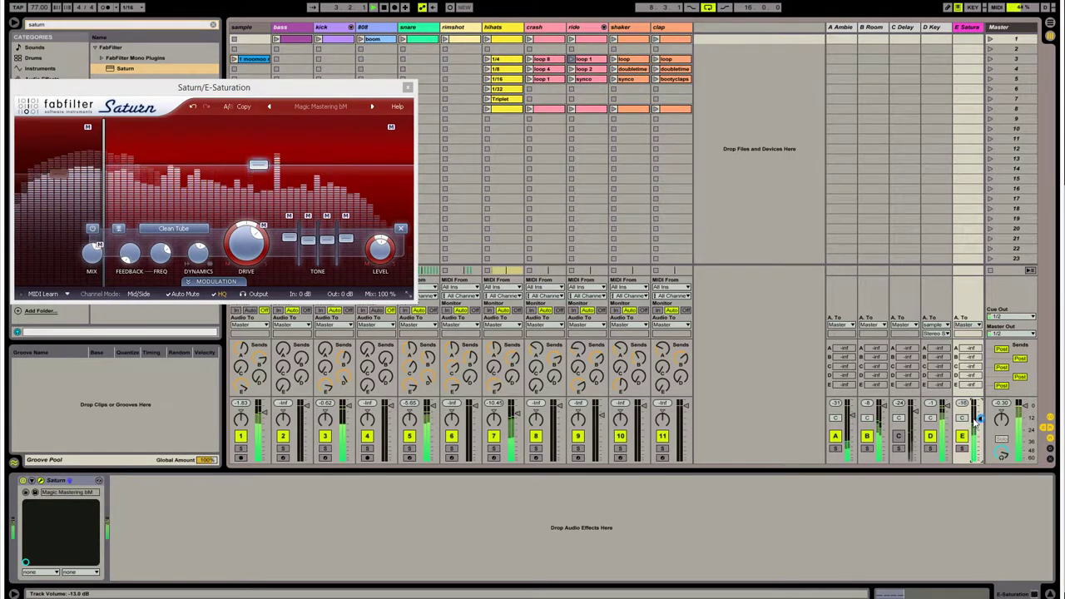
- Widen the Saturation return's mixer strip, colour it orange, set its volume to about -12 dB and close the Saturn window
left_click_drag(954, 27, 923, 27)
right_click(949, 31)
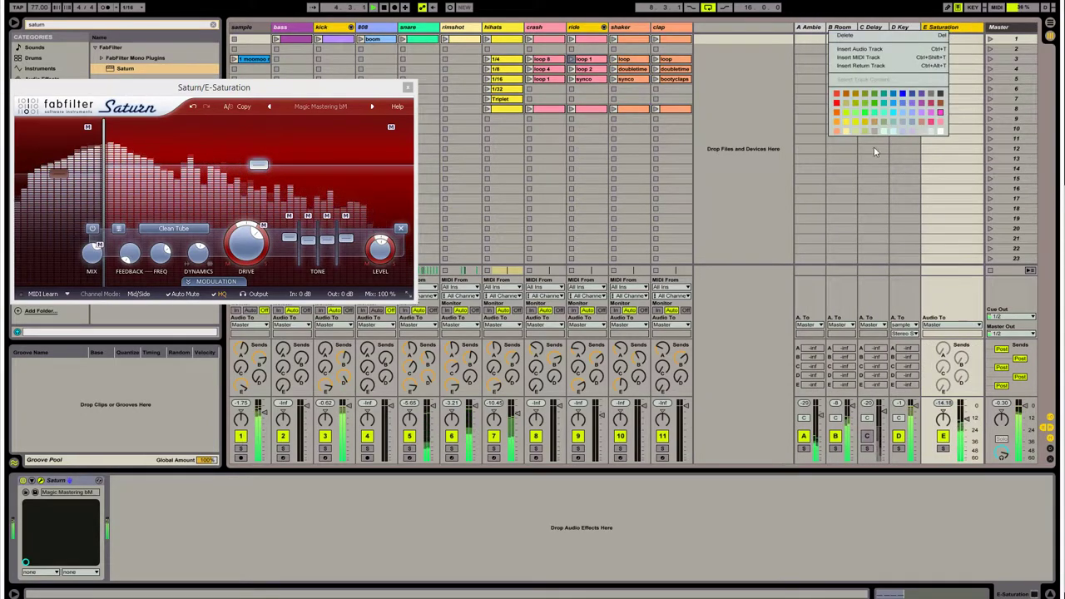
left_click(837, 125)
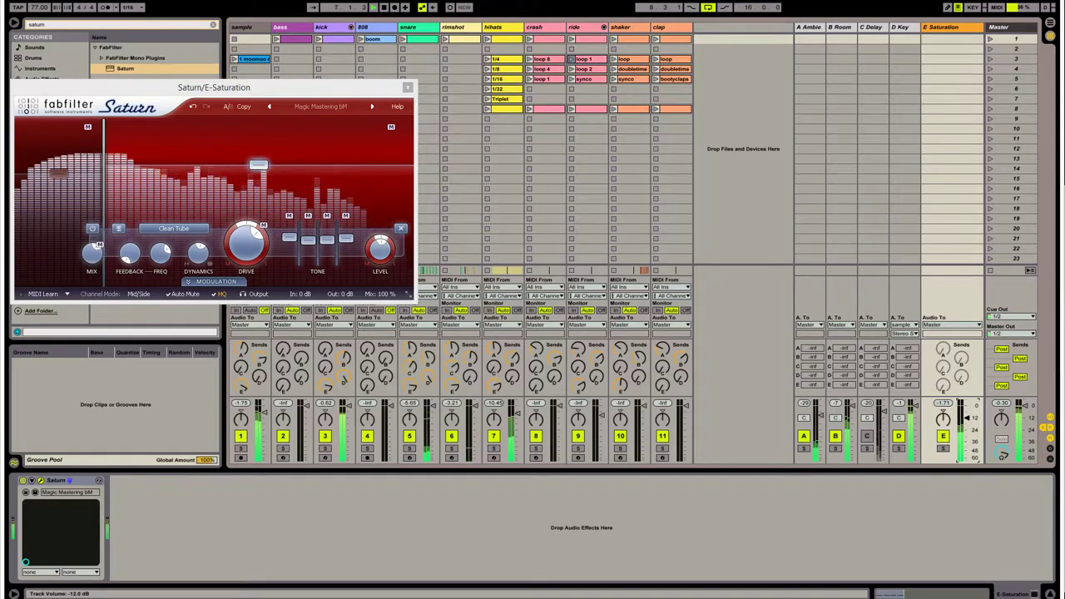
left_click(407, 87)
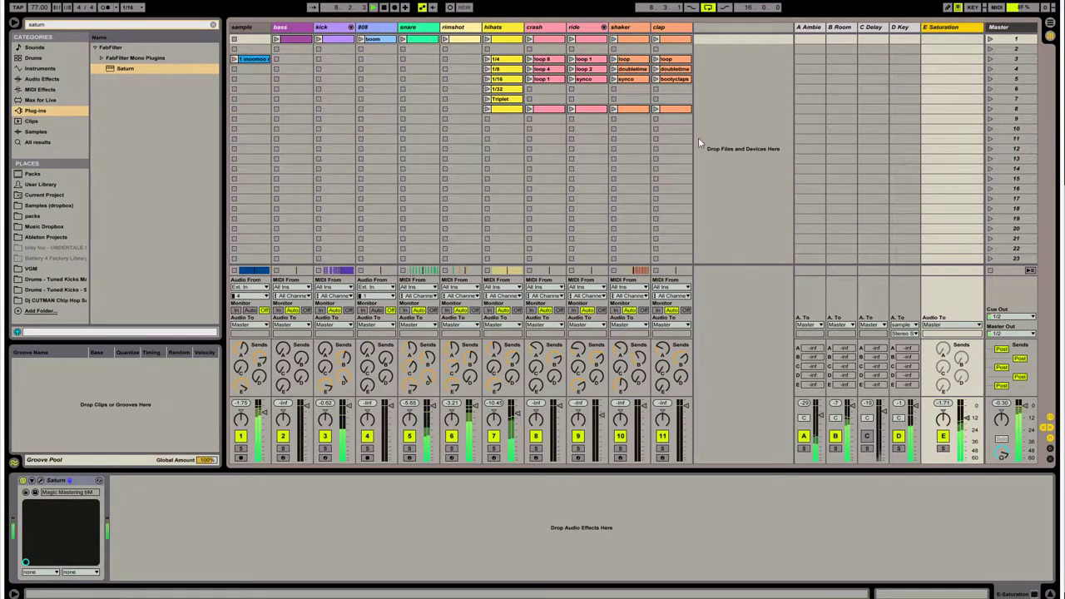
- Examine the kick track's Pro-Q 2 equalizer curve and spectrum, and close the plug-in window
left_click(337, 78)
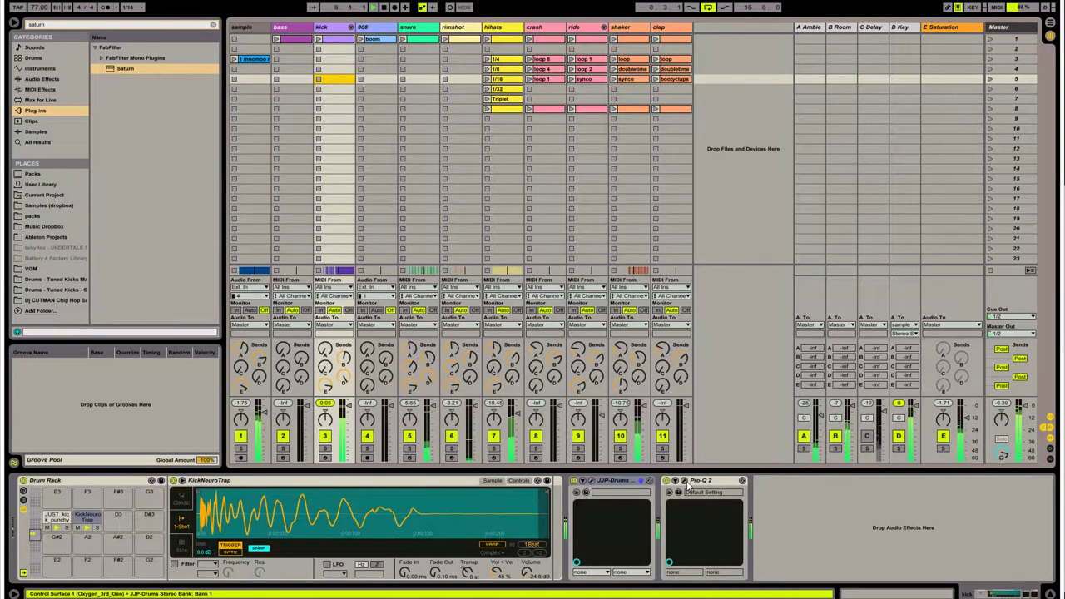
left_click(684, 481)
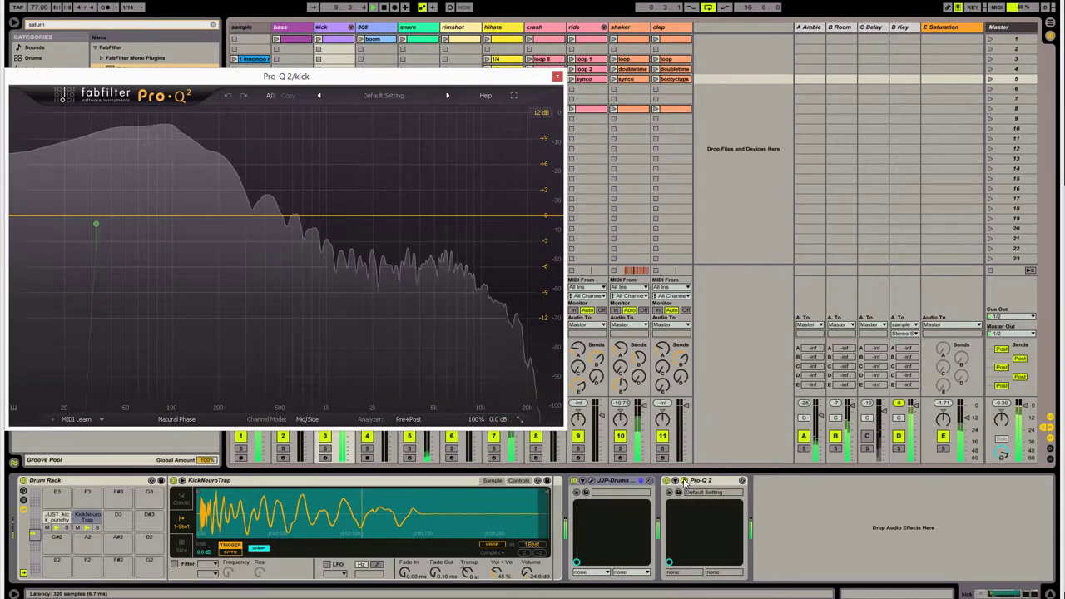
left_click(684, 481)
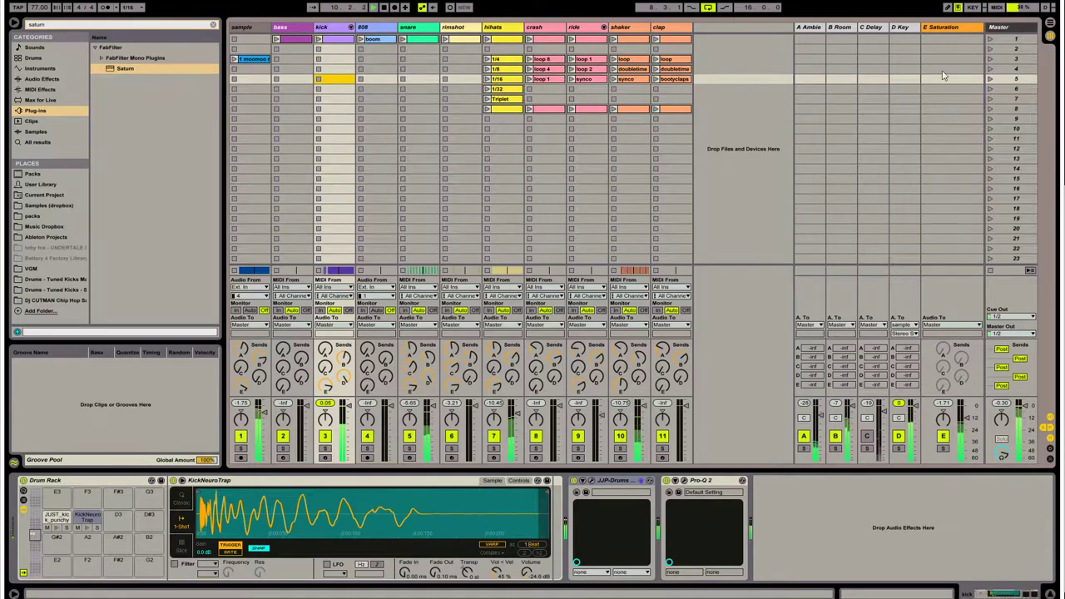
- Find Pro-Q 2 among the plug-ins and add it after Saturn on the Saturation return
left_click(955, 27)
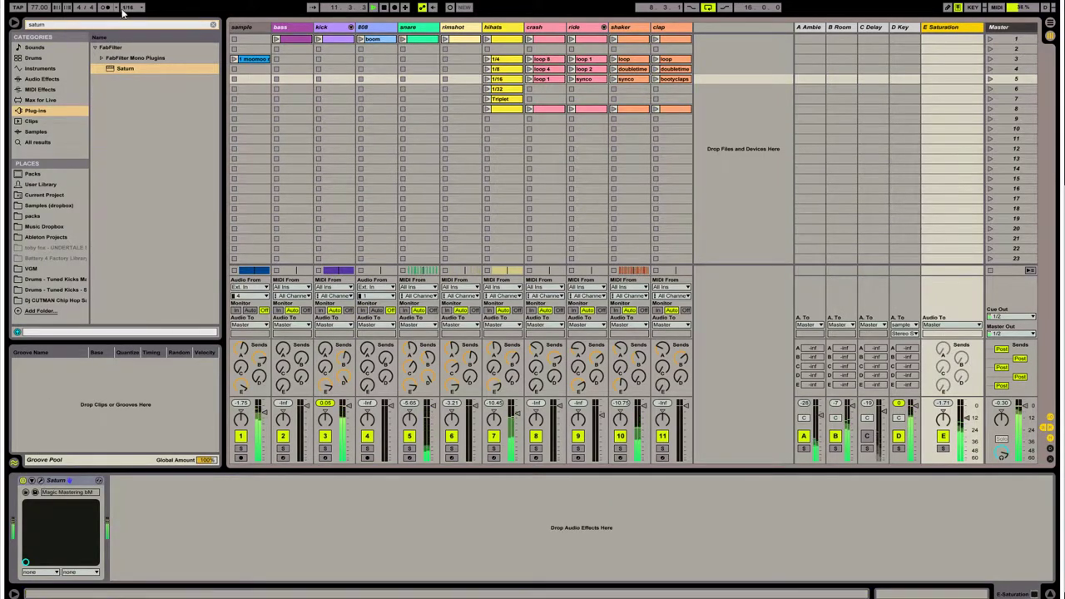
left_click(79, 26)
type("pro")
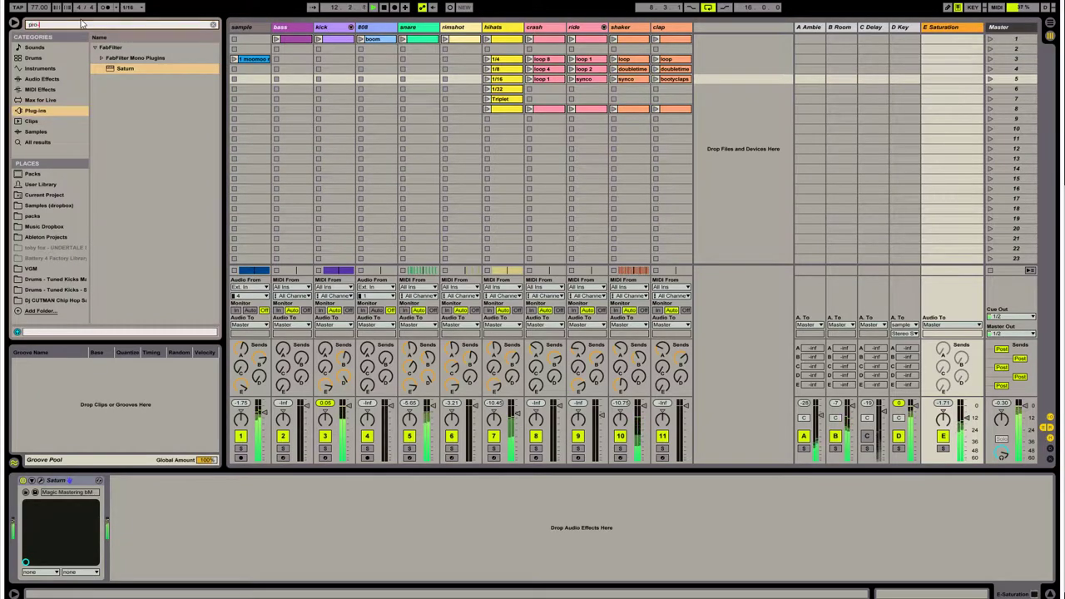
type("-q")
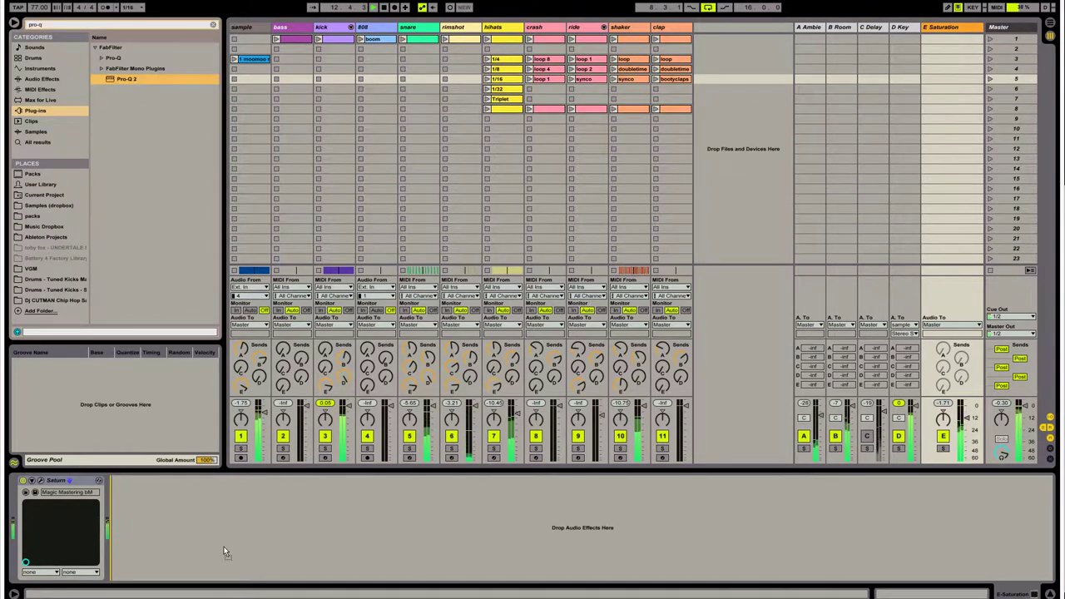
left_click_drag(224, 553, 226, 551)
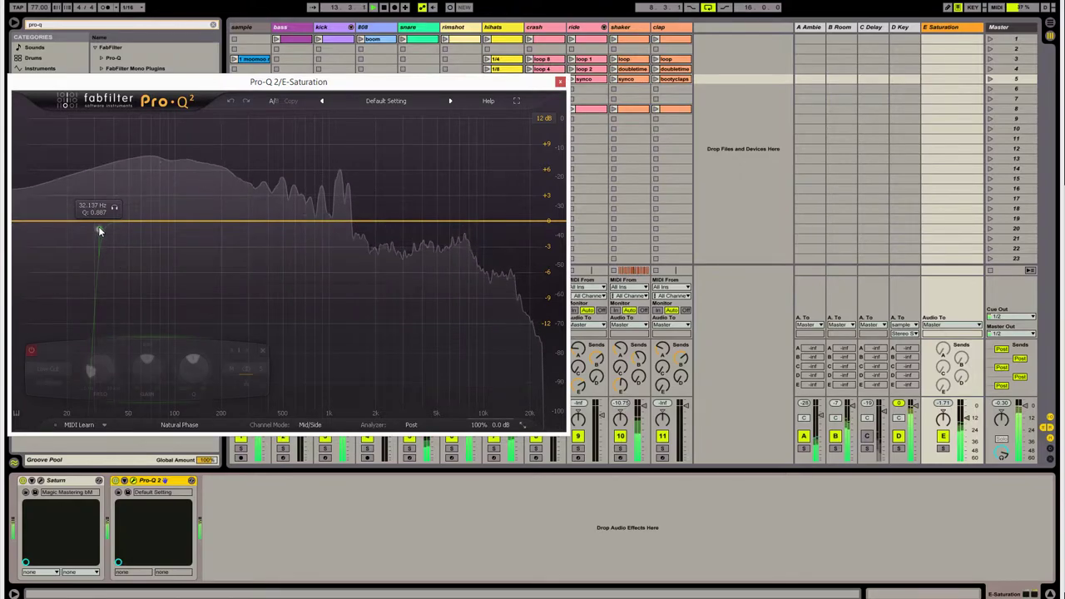
- Add a 96 dB/oct low cut in the return's Pro-Q 2, solo the return and bring the cutoff to about 98 Hz
left_click(124, 226)
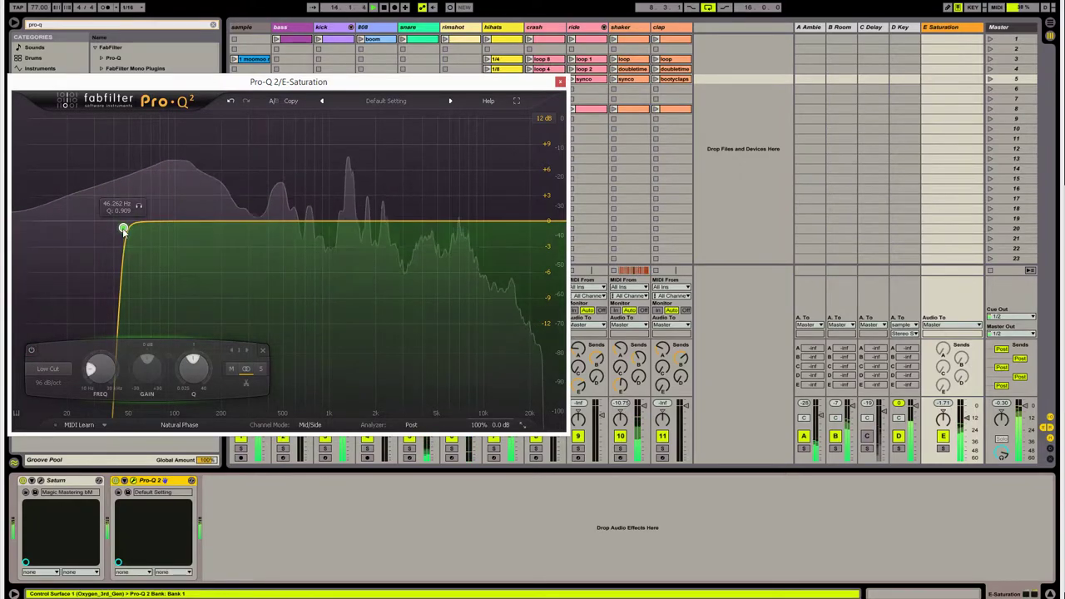
left_click_drag(124, 228, 249, 222)
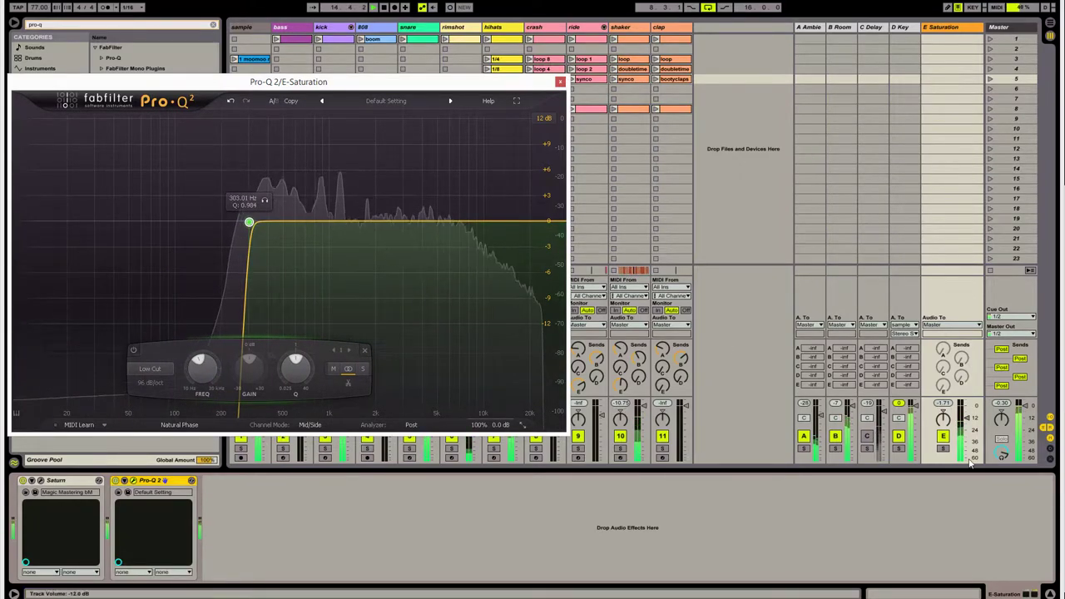
left_click(943, 448)
left_click_drag(249, 223, 175, 226)
- Compare the low cut off and on, lower its cutoff to about 74 Hz and unsolo the Saturation return
left_click(58, 350)
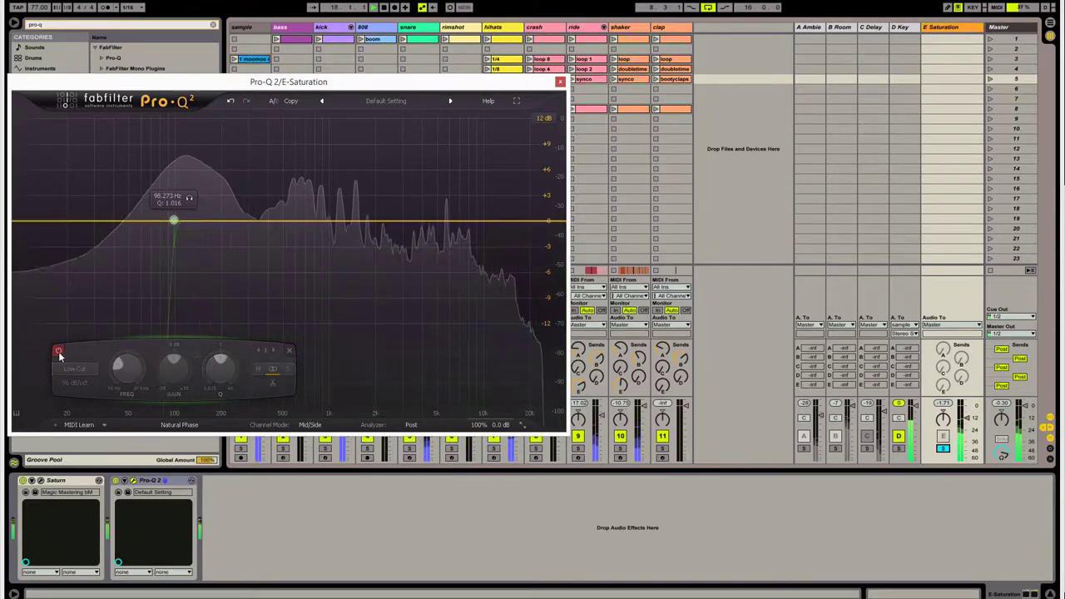
left_click(58, 351)
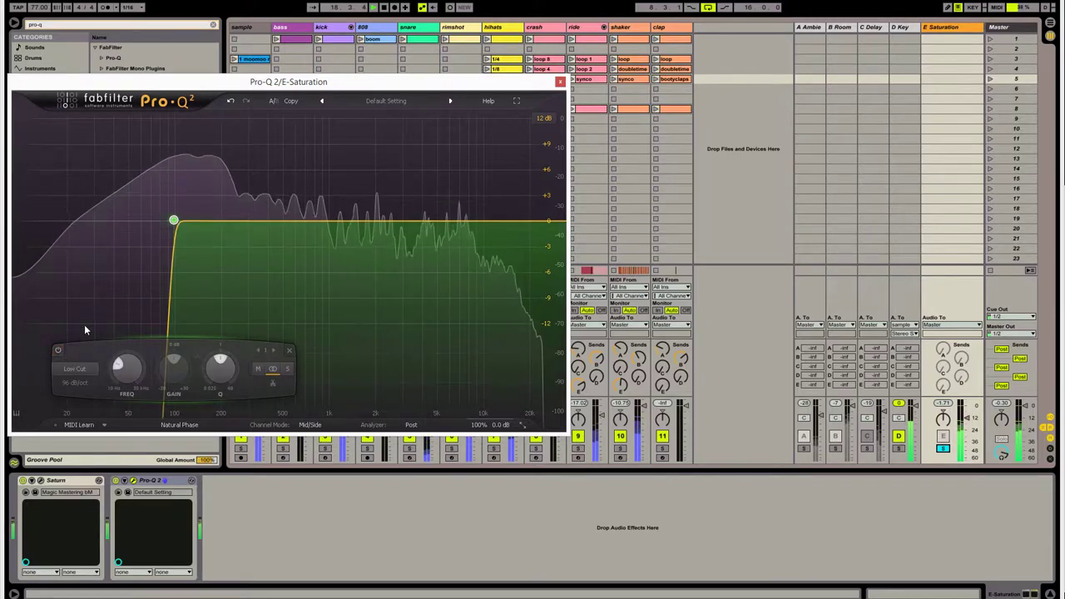
left_click_drag(173, 221, 155, 226)
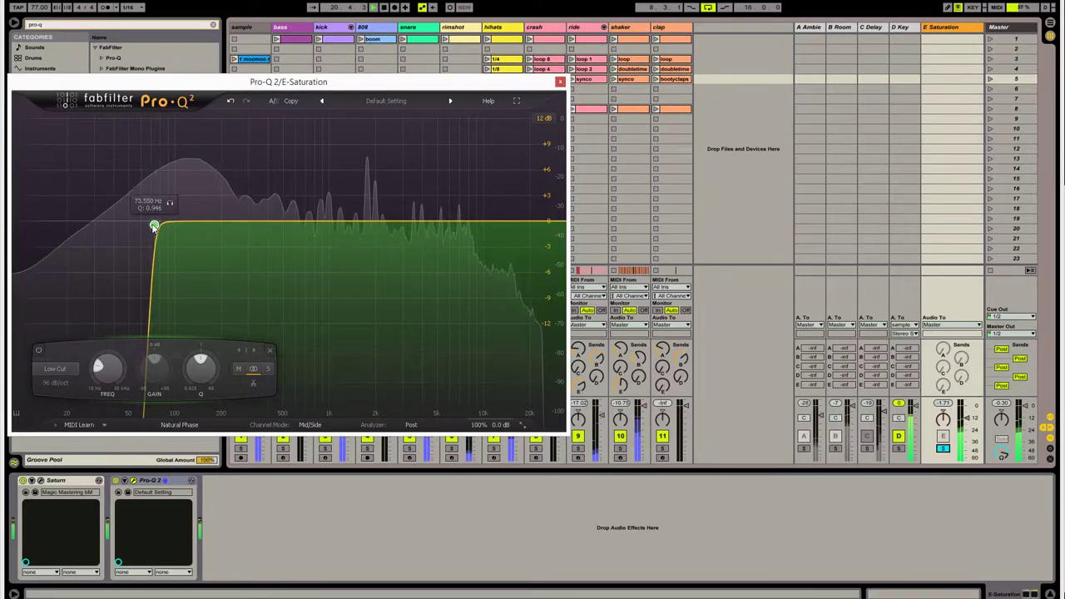
left_click(940, 451)
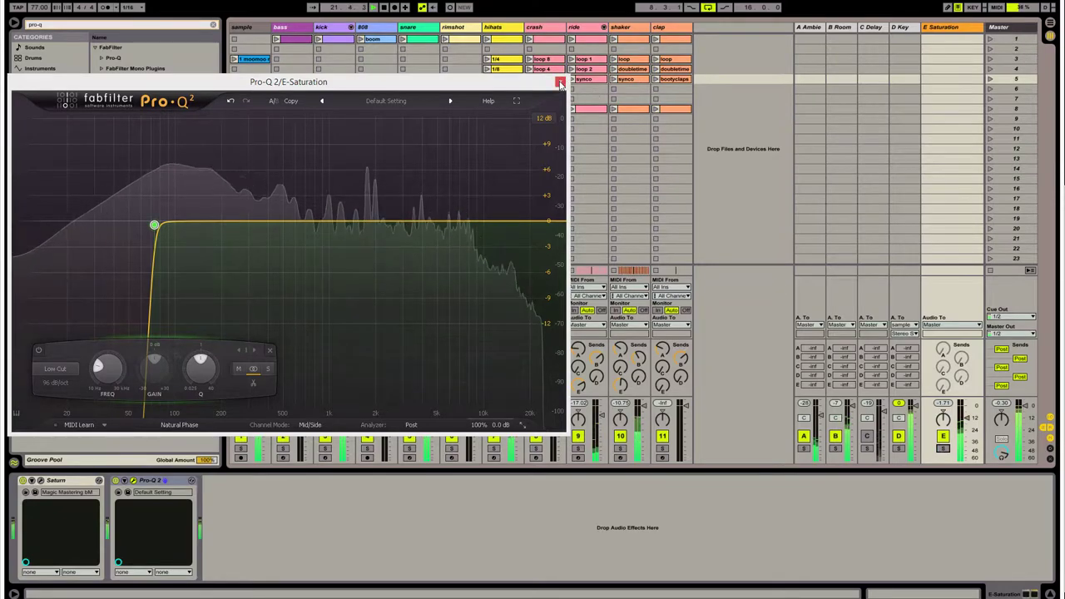
- Compare the full mix with the low cut off and on, and leave the band bypassed
left_click(39, 351)
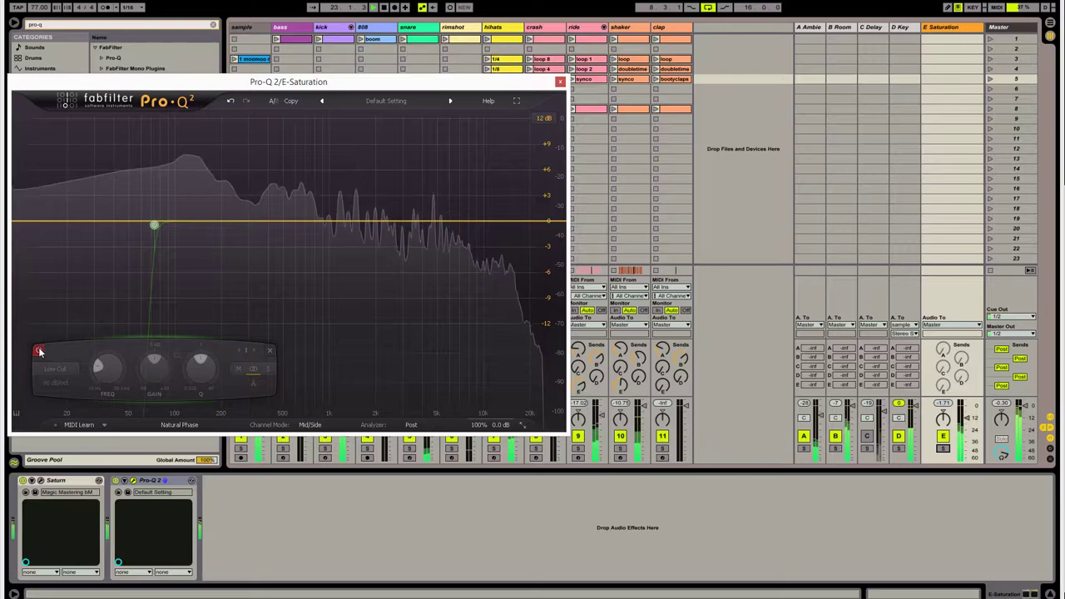
left_click(39, 350)
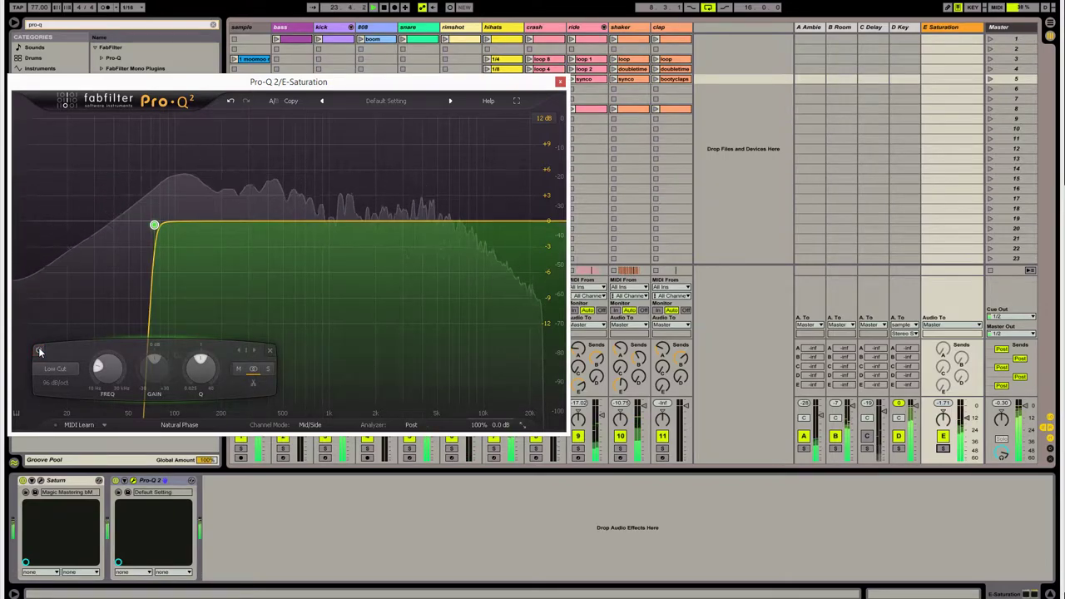
left_click(39, 350)
- Add a bell cut to the return's equalizer at about 160 Hz and -3.8 dB with a 36 dB/oct slope
left_click_drag(194, 222, 195, 255)
left_click(115, 383)
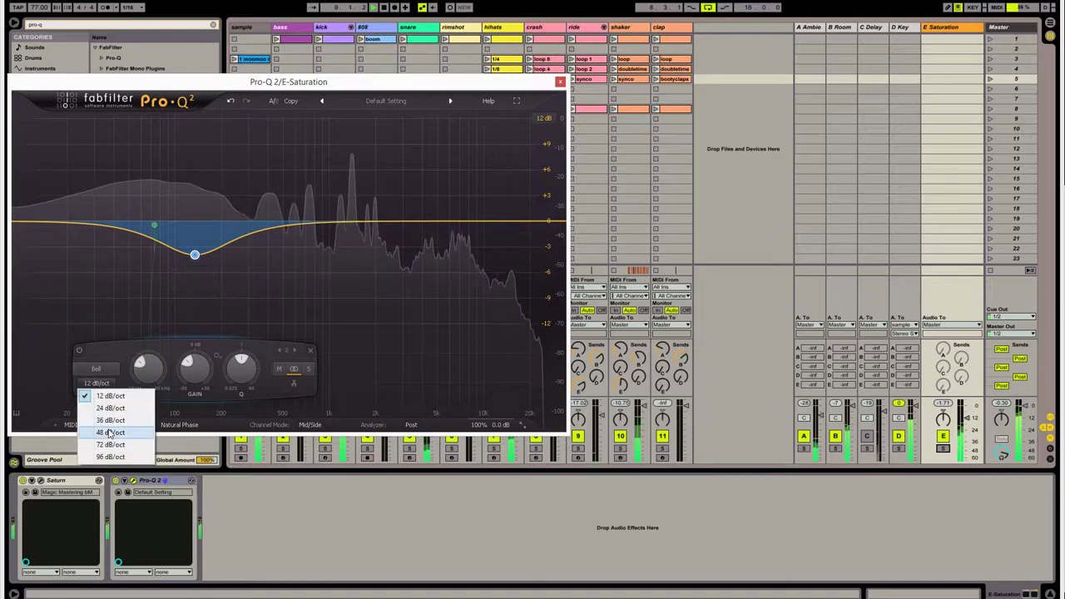
left_click(109, 422)
left_click_drag(195, 257, 208, 254)
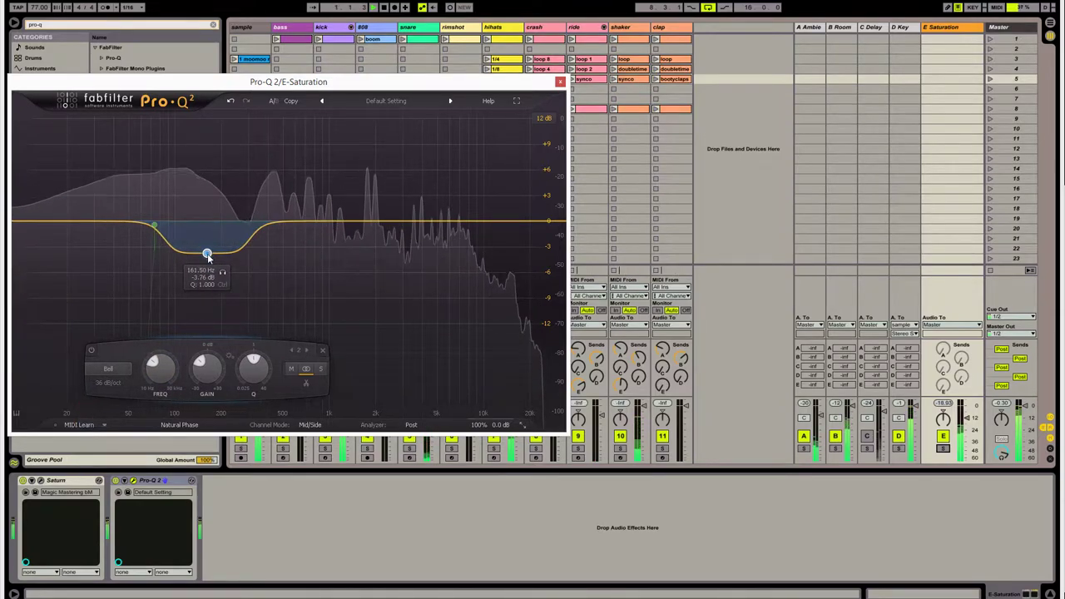
- Solo the Saturation return, set the bell's gain to -4.80 dB and tune it by ear to about 156 Hz while auditioning the band
left_click(944, 449)
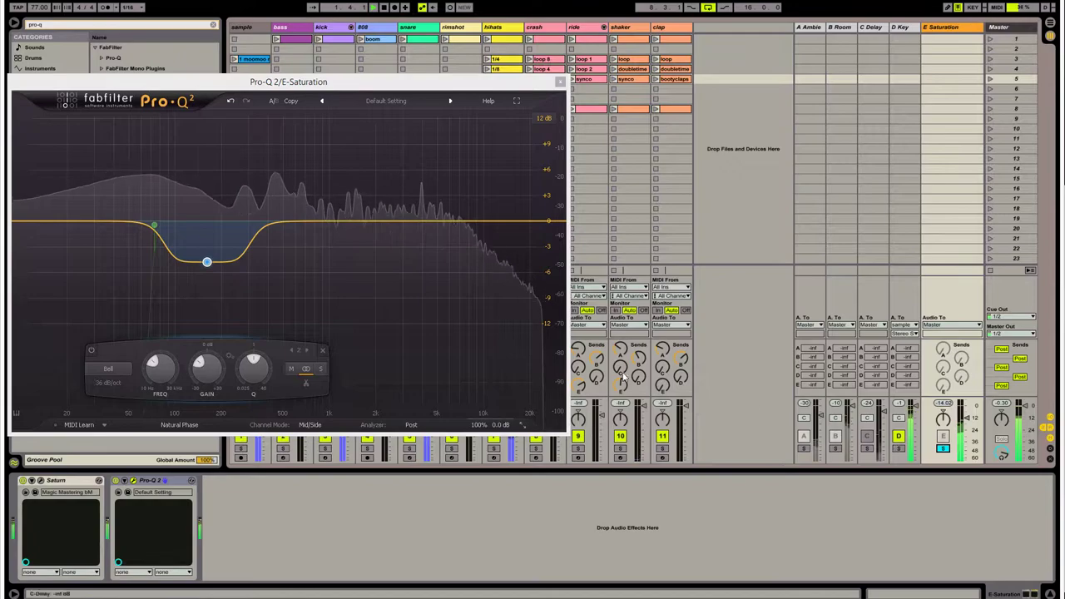
left_click(223, 283)
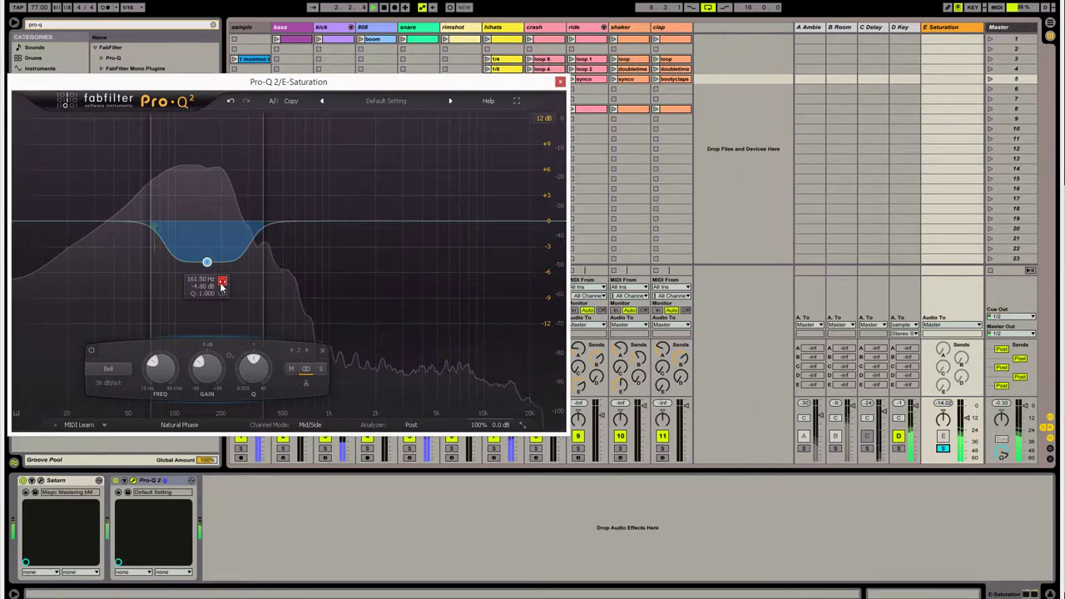
left_click_drag(221, 287, 219, 285)
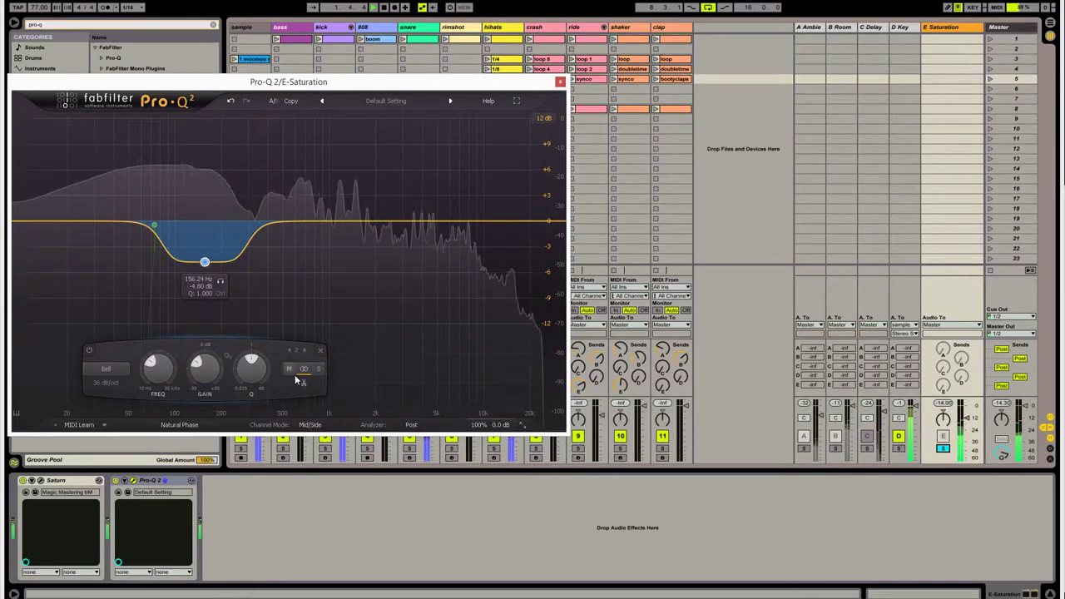
- Restrict the bell to the side channel with about -8.9 dB gain, and re-enable the low cut on the side channel too
left_click(222, 281)
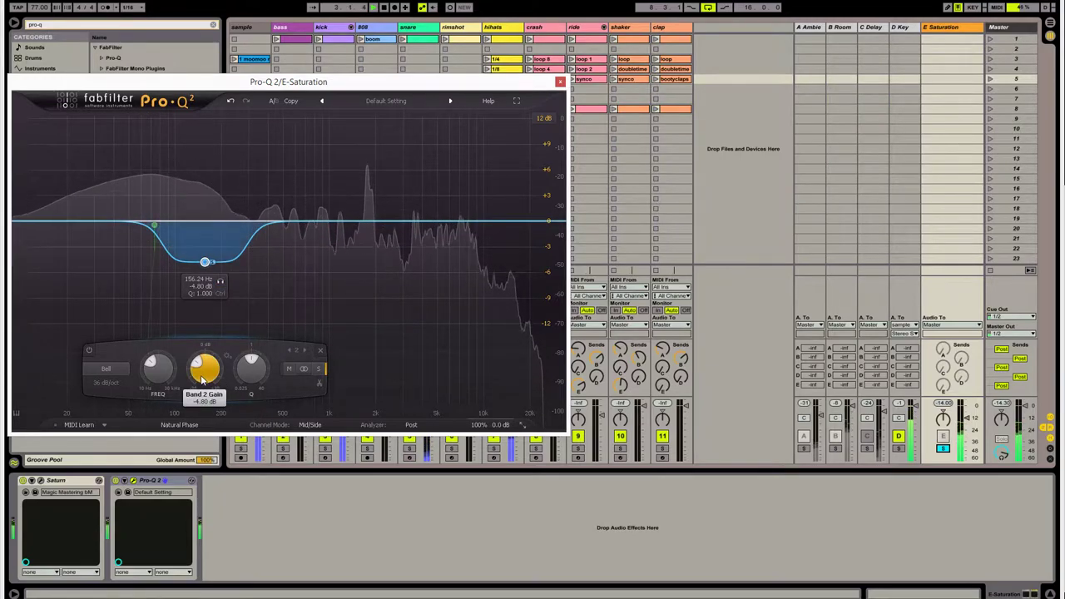
scroll(208, 385, "down", 2)
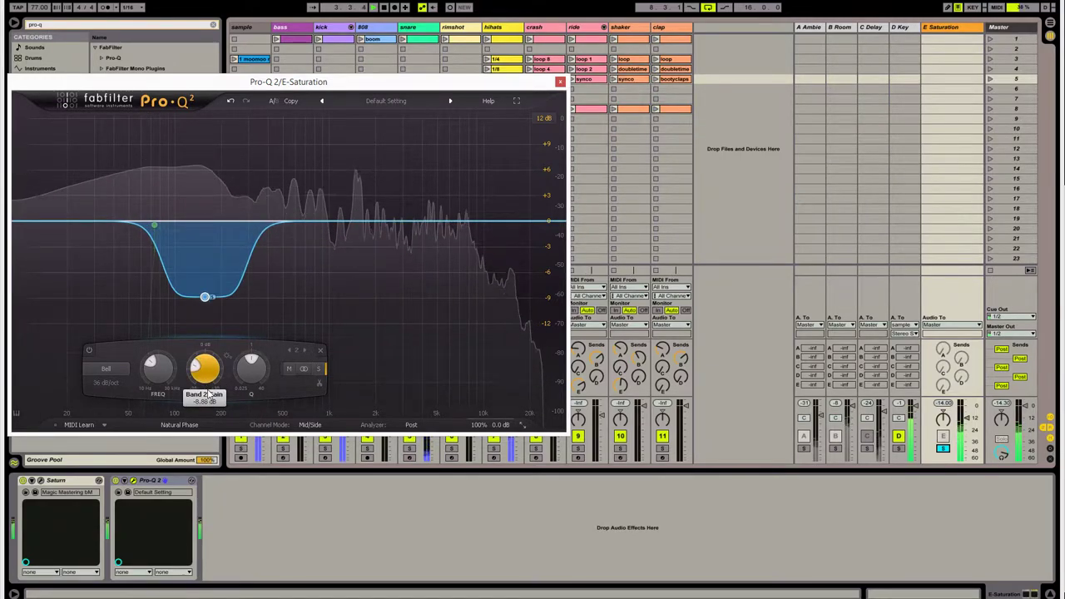
left_click(155, 225)
left_click(39, 350)
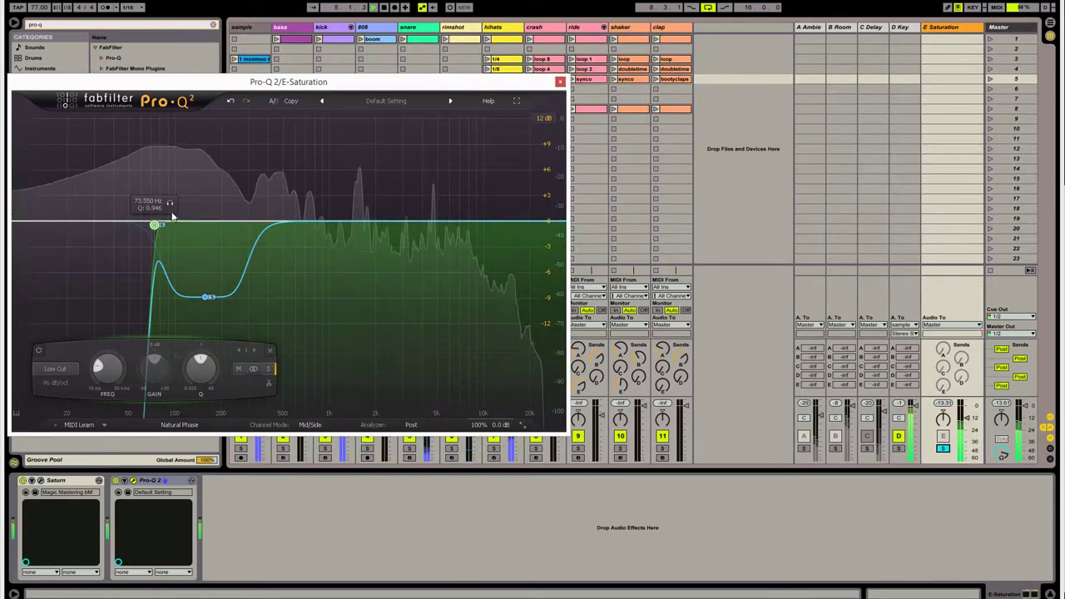
- Audition the side-channel bell band, retune it to about 167 Hz and set its gain to about -4.9 dB
left_click(205, 297)
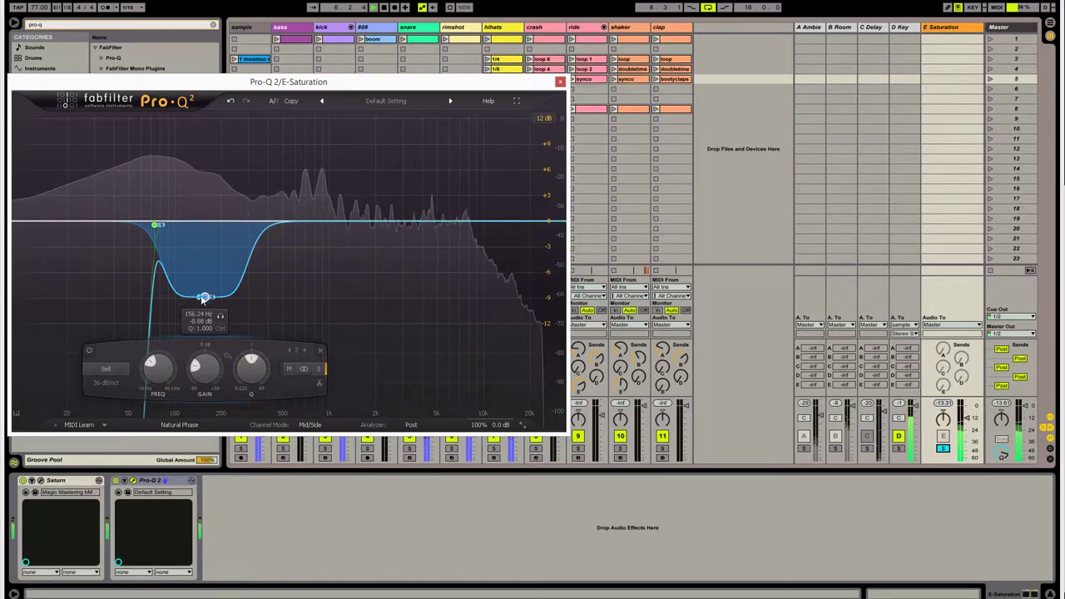
left_click_drag(205, 297, 207, 295)
left_click(222, 314)
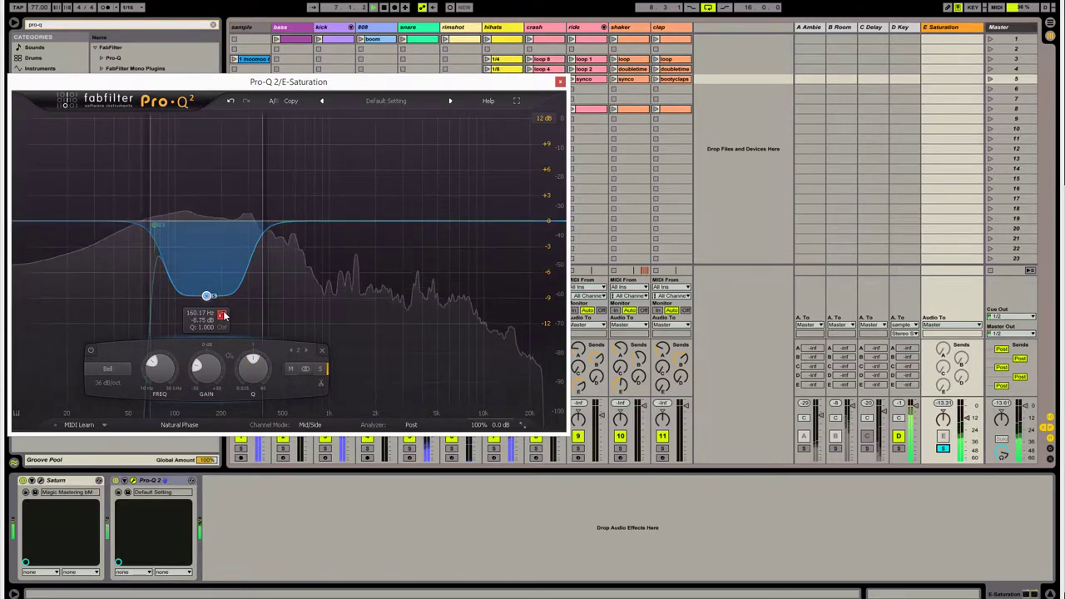
left_click(291, 369)
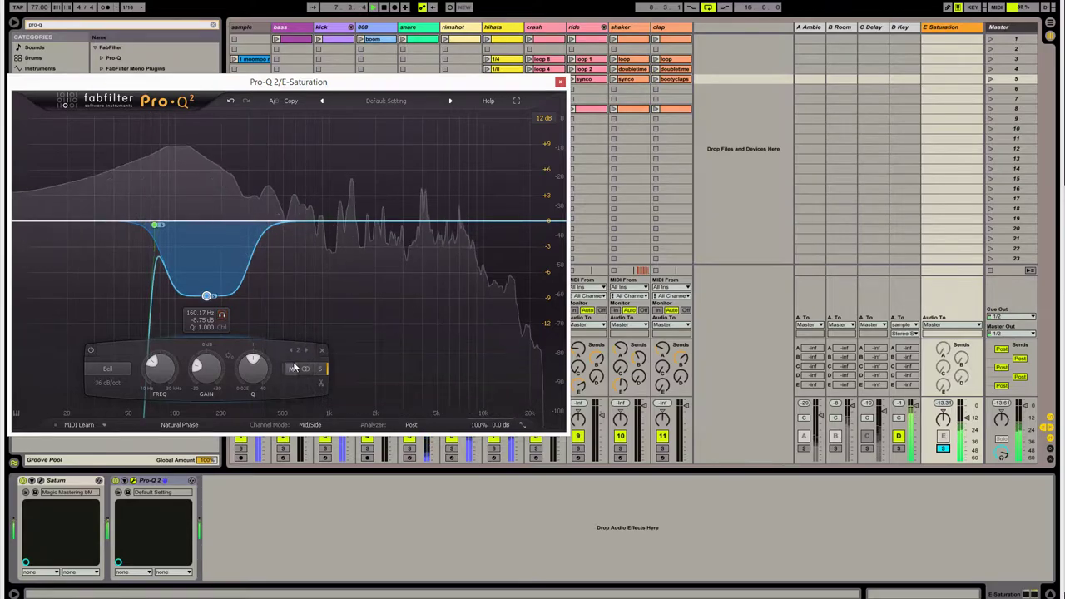
left_click(222, 315)
left_click_drag(222, 315, 228, 315)
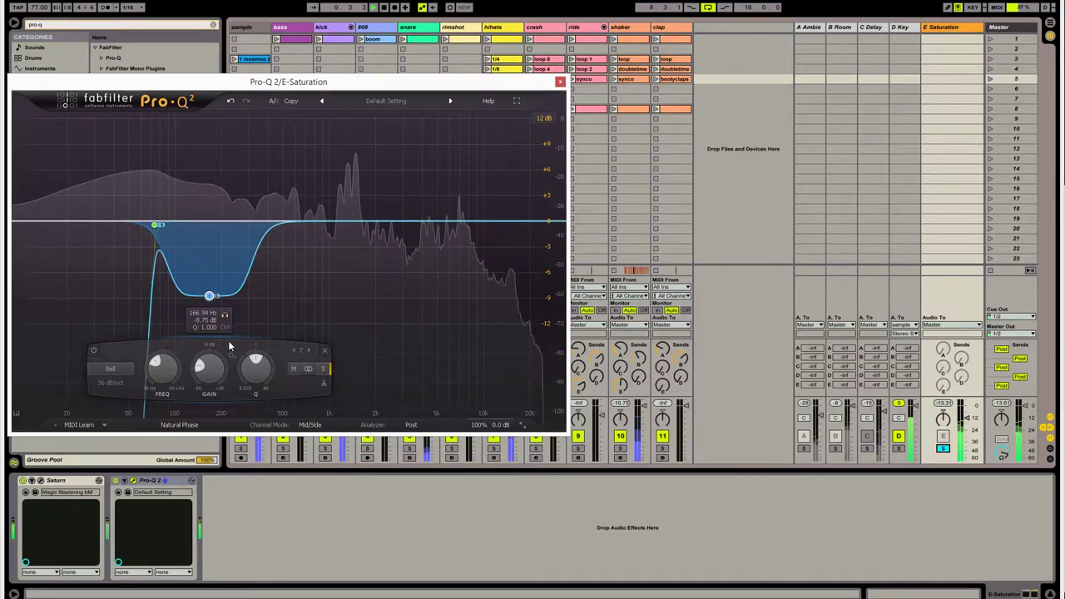
left_click_drag(214, 380, 214, 366)
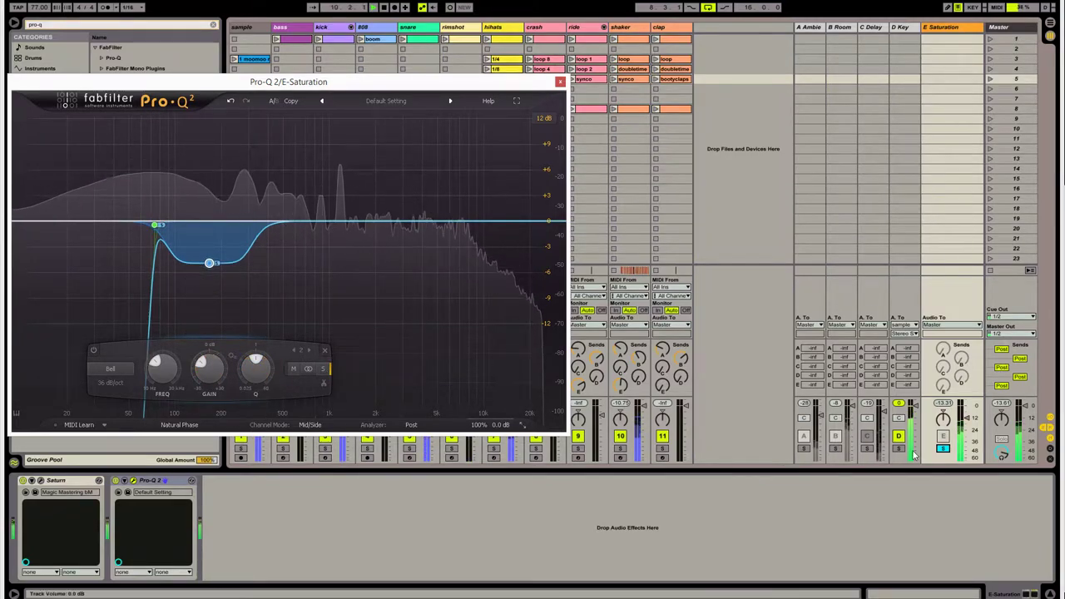
- Compare the equalized Saturation return in the full mix and soloed, ending with it unsoloed
left_click(943, 449)
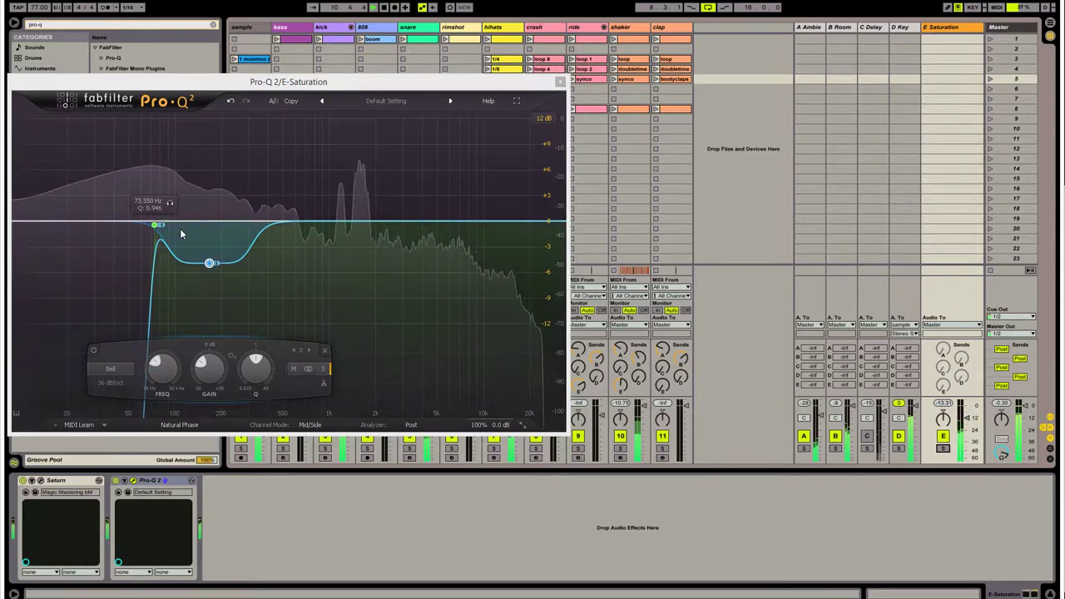
left_click(943, 449)
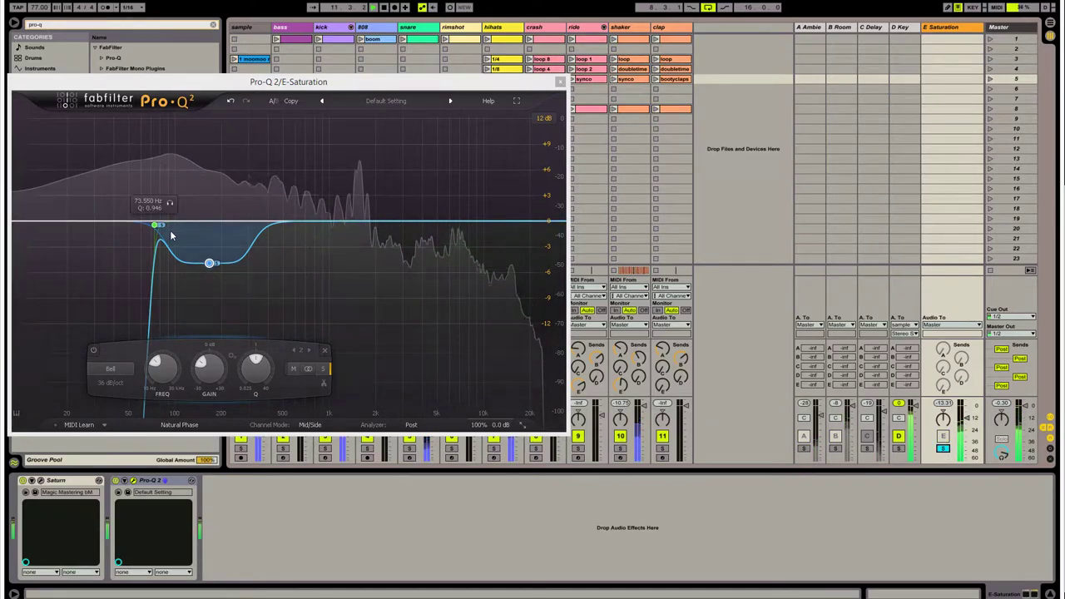
left_click(157, 226)
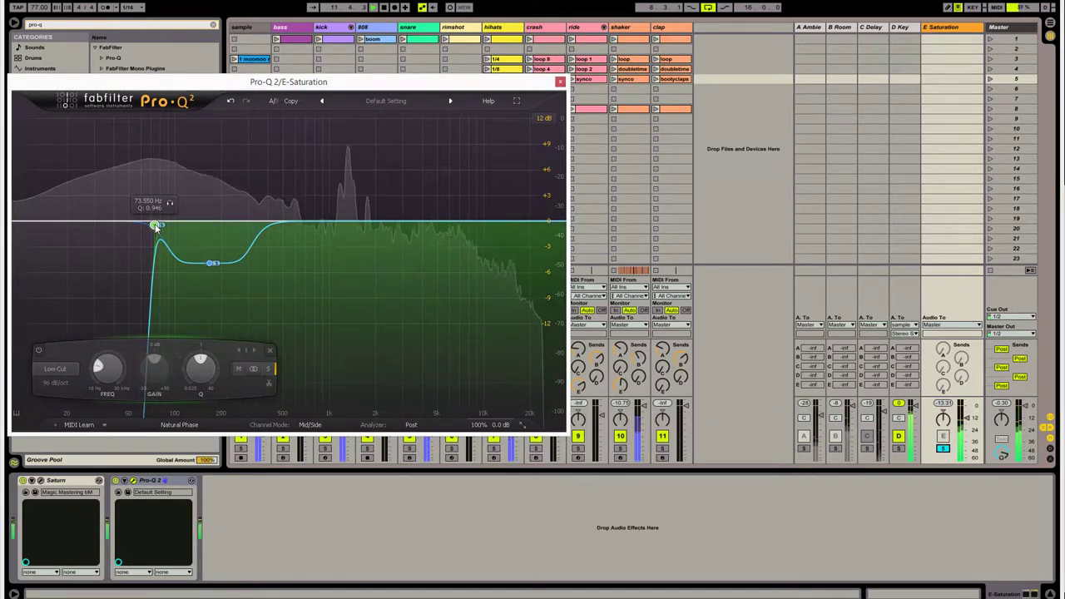
left_click(943, 450)
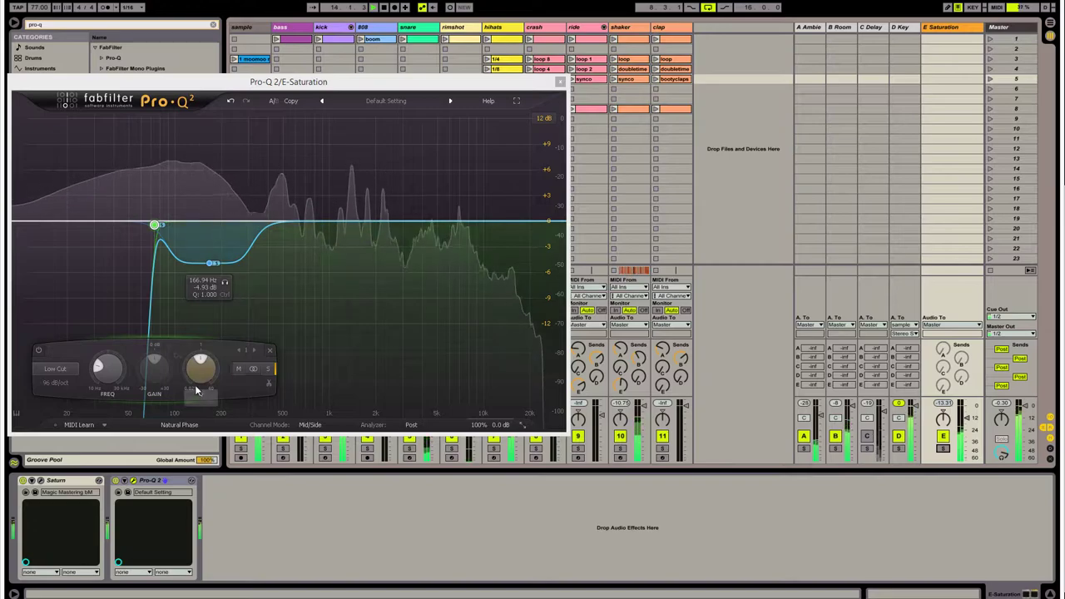
- Compare the full mix with the return's low cut and bell bands each switched off and on
left_click(38, 350)
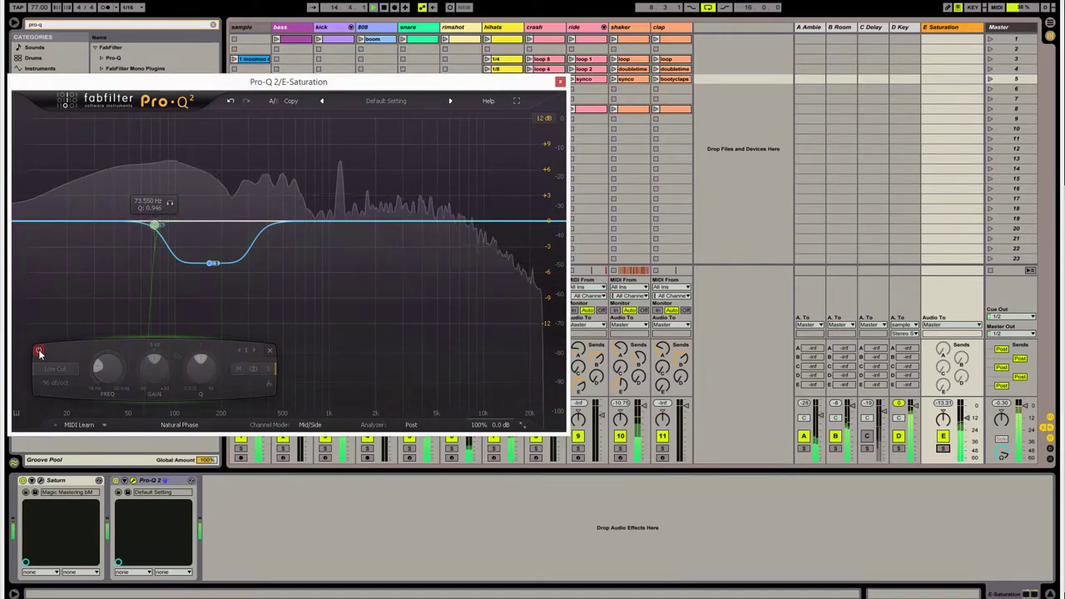
left_click(38, 350)
left_click(212, 263)
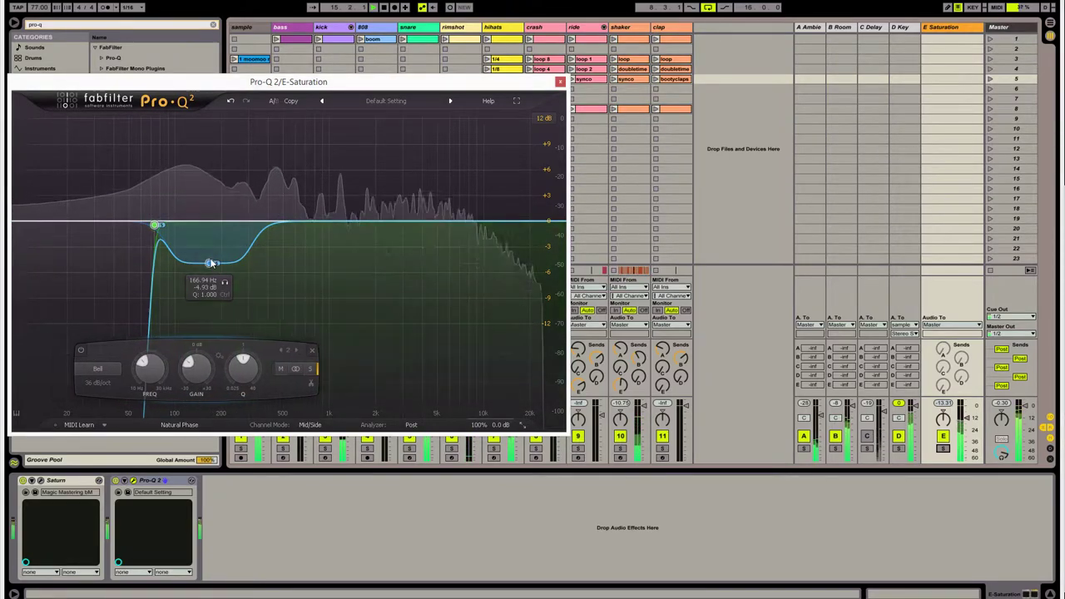
left_click(93, 350)
left_click(93, 351)
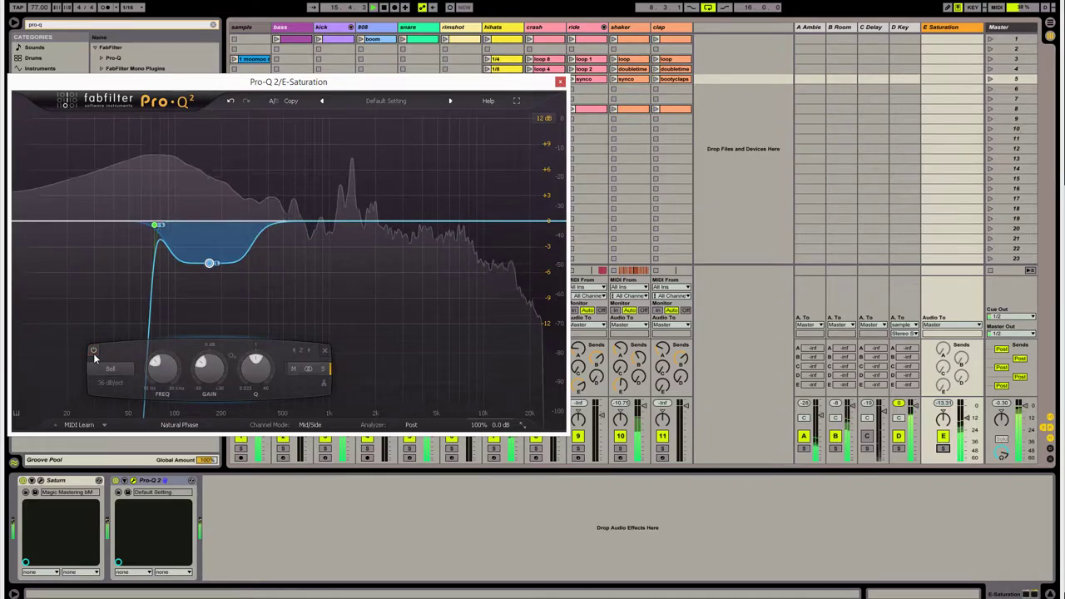
left_click(154, 223)
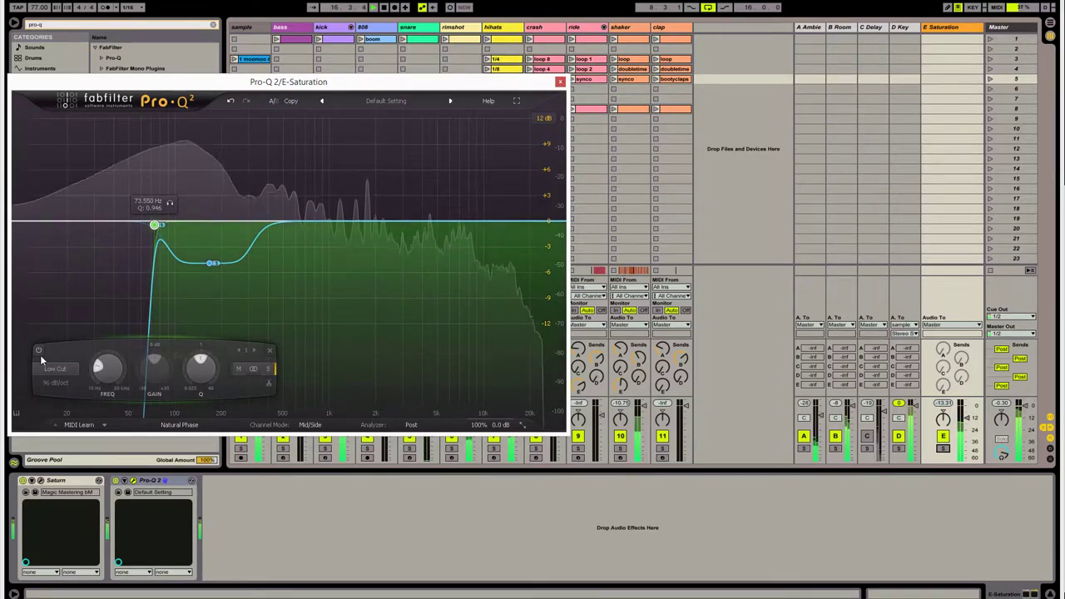
left_click(39, 352)
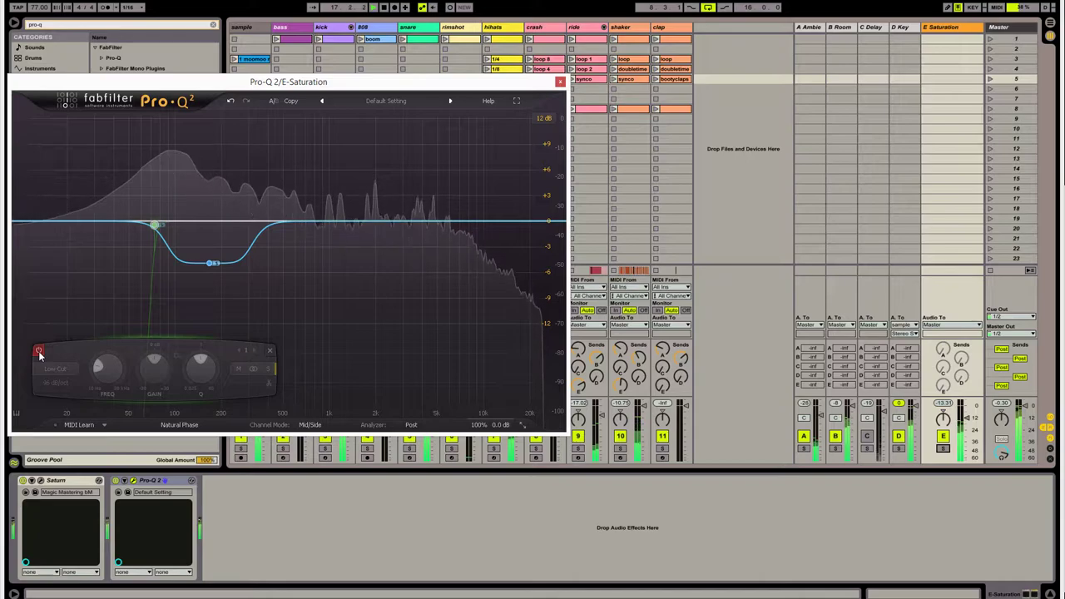
left_click(39, 352)
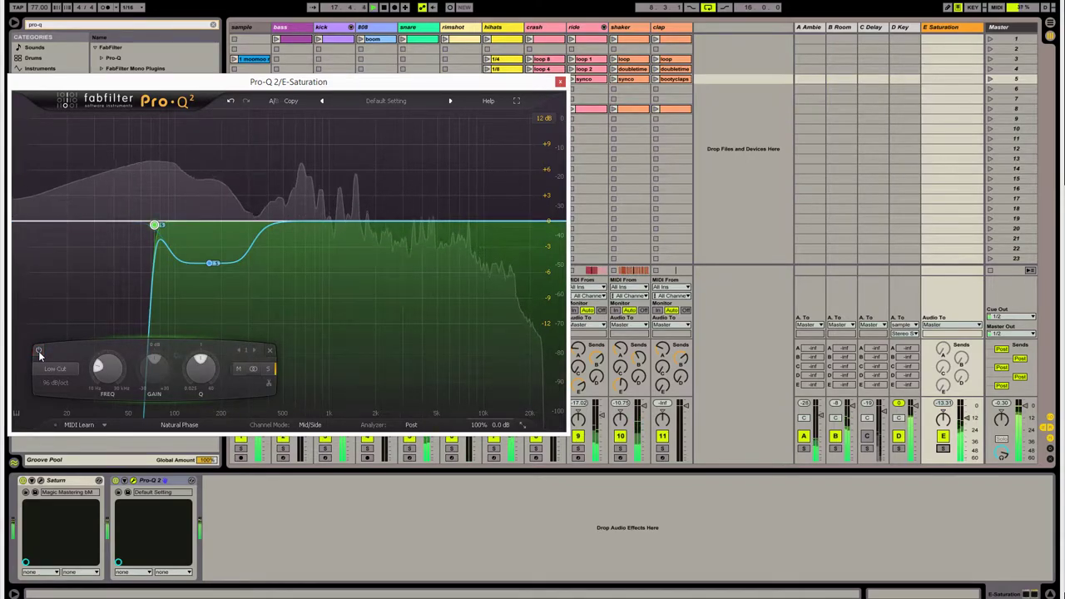
- Retune the low cut to about 28 Hz and bypass it, then set the side bell to 24 dB/oct with about -6 dB gain
left_click_drag(155, 225, 89, 222)
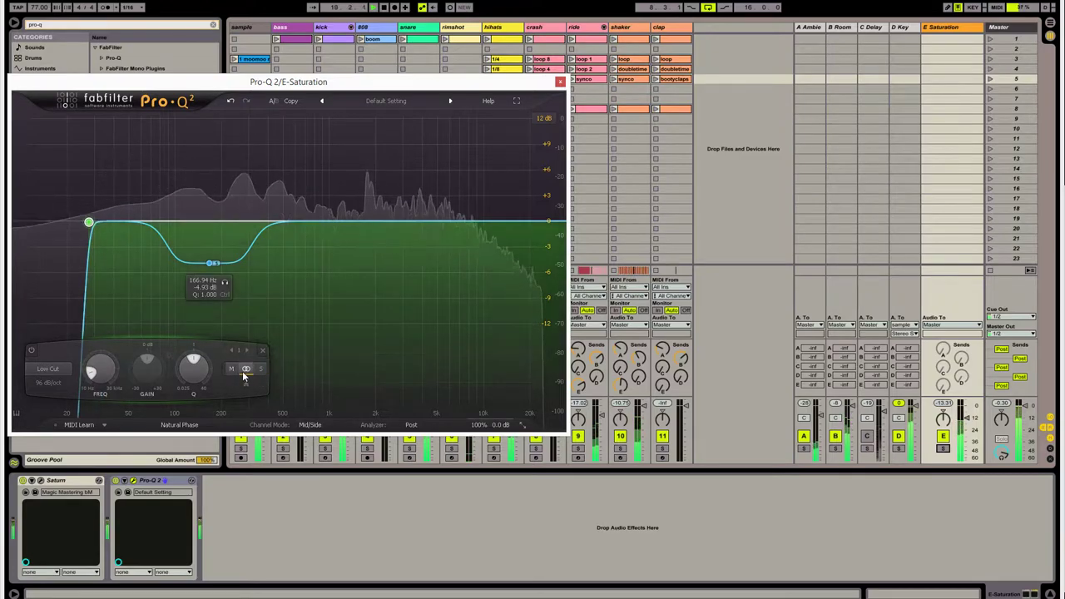
left_click(32, 351)
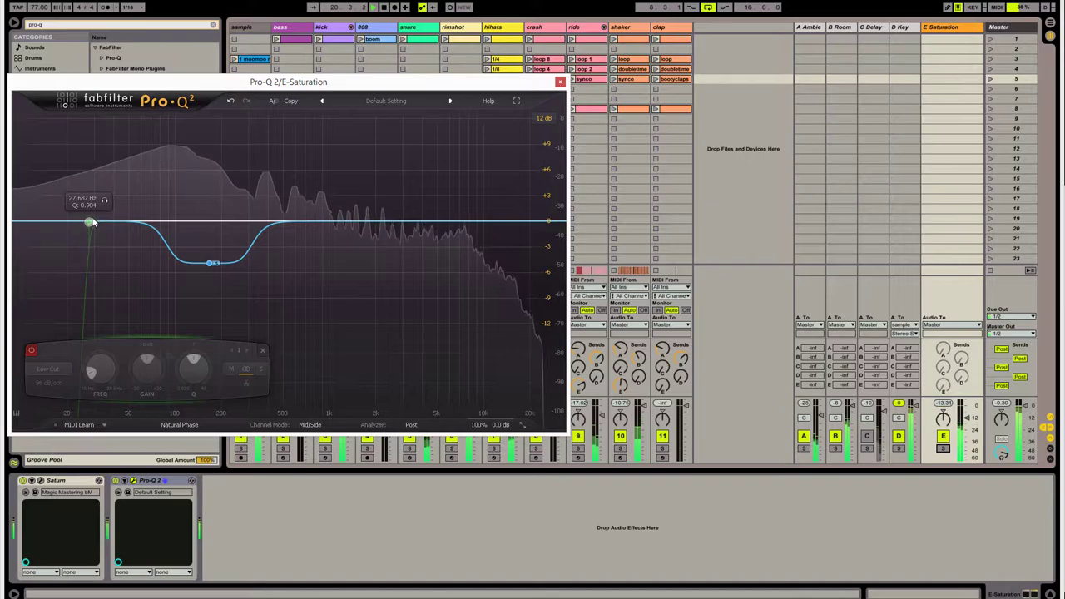
left_click(211, 263)
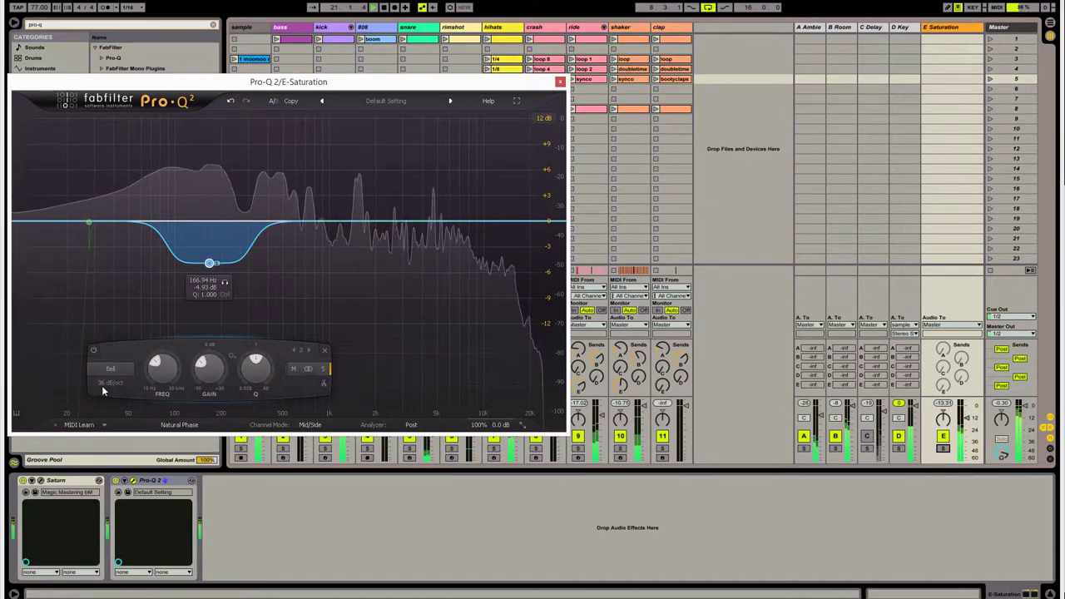
left_click(124, 385)
left_click(133, 405)
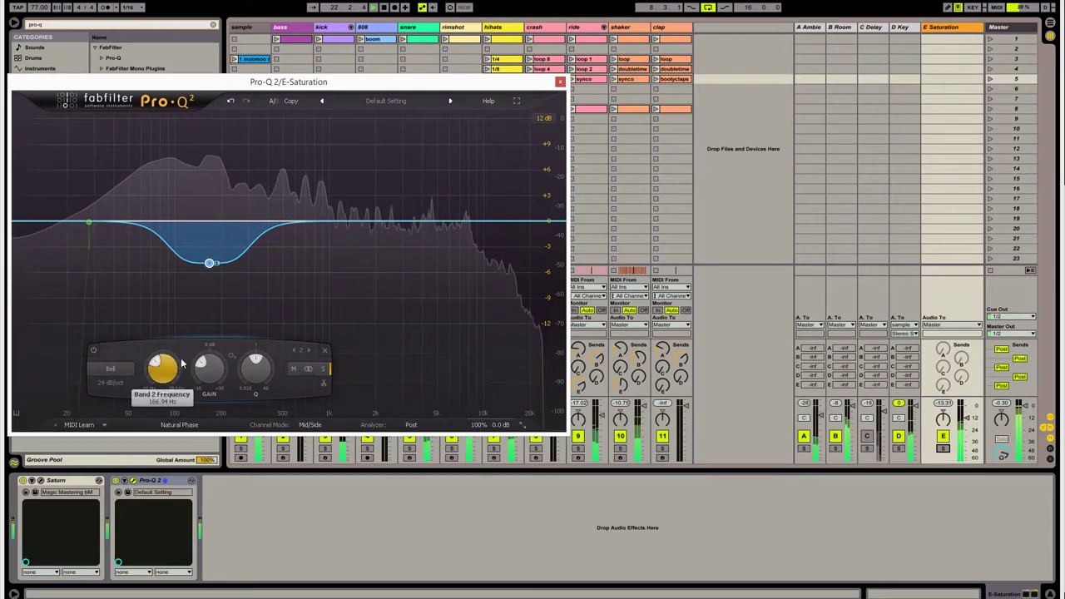
left_click_drag(213, 267, 214, 278)
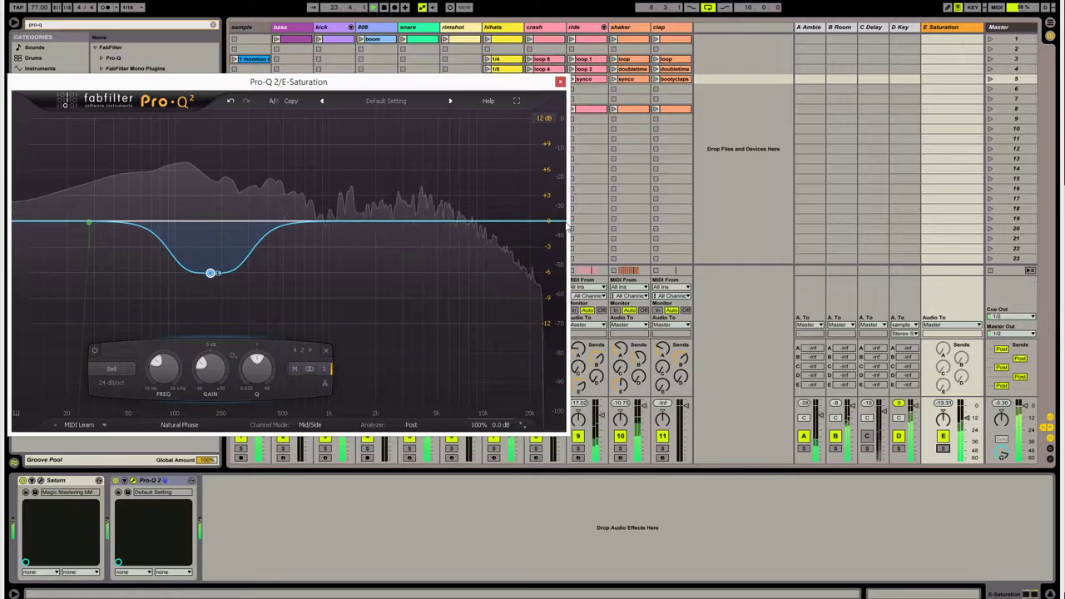
left_click(560, 82)
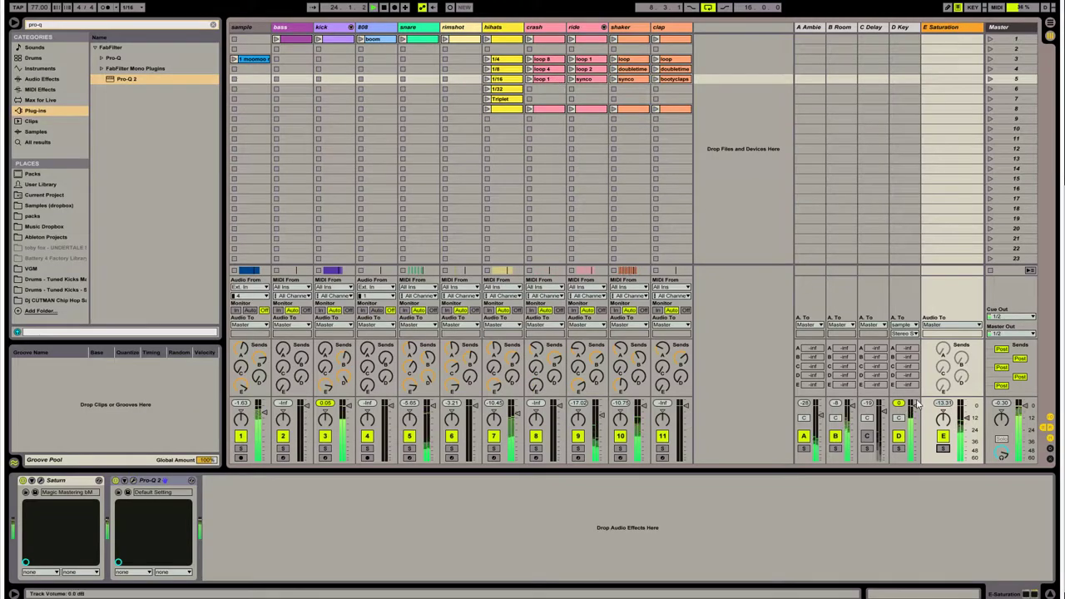
- Load the Hip Hop - Made for Beats Xtra Wide MdH preset in the Master's Pro-L and set its gain to about +2.5 dB
left_click(1001, 28)
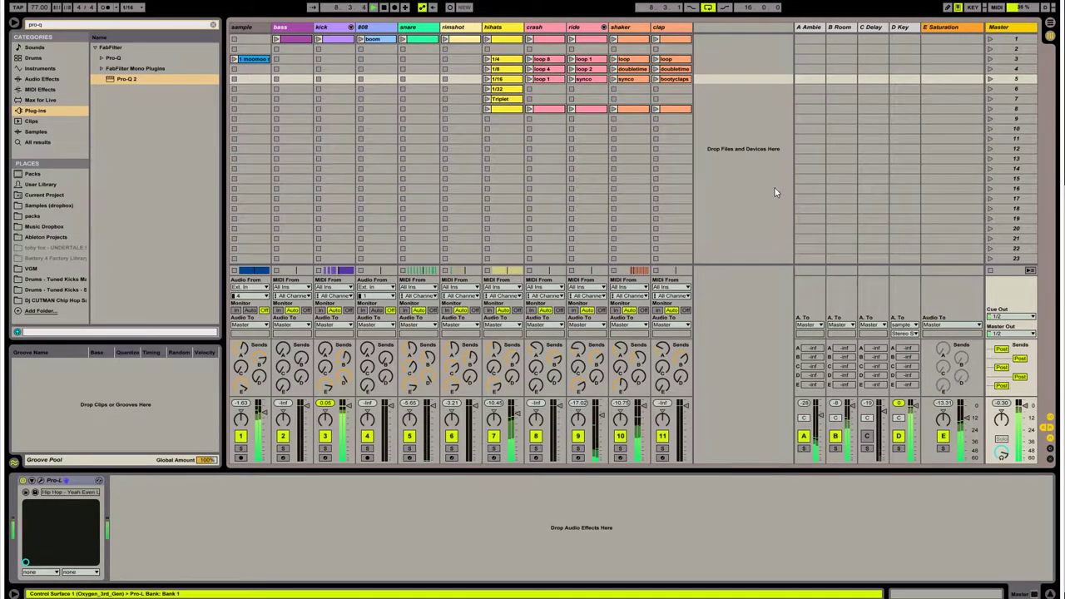
left_click(41, 481)
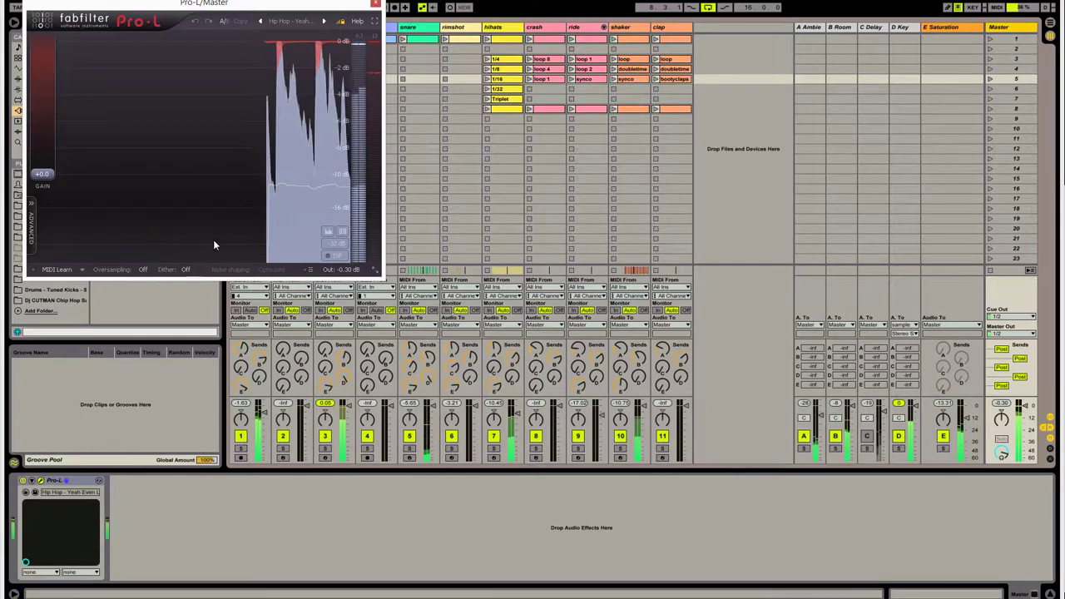
left_click(293, 21)
mouse_move(308, 59)
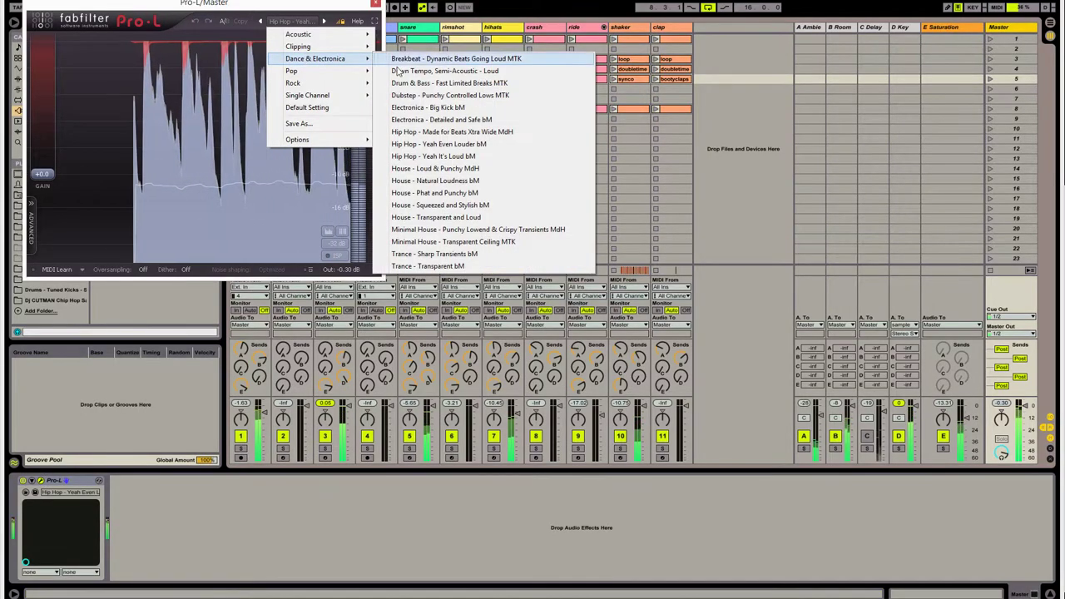
left_click(502, 135)
left_click_drag(47, 175, 44, 162)
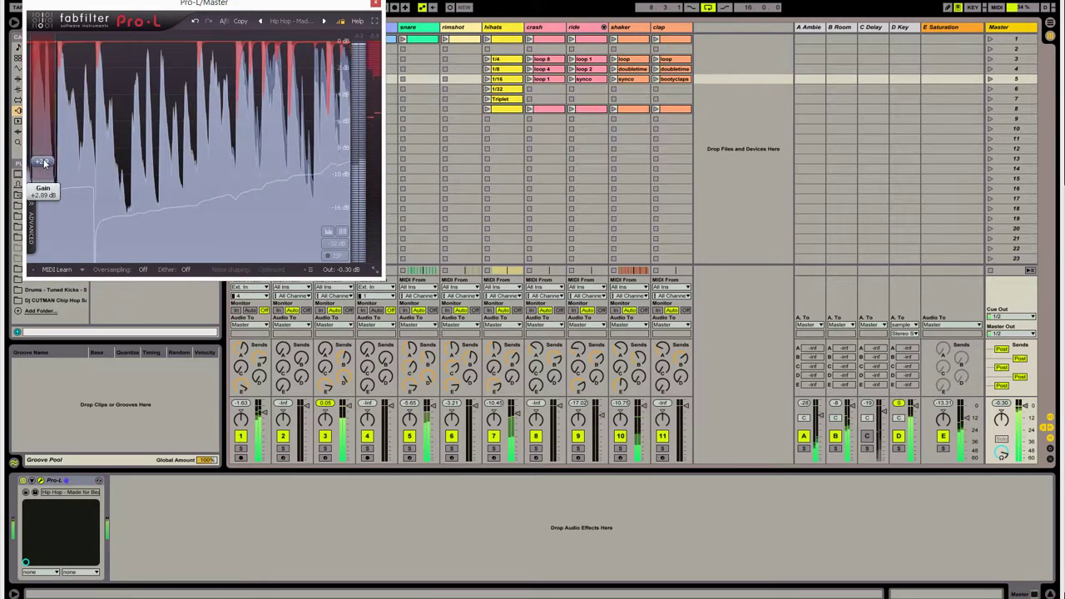
left_click_drag(45, 164, 45, 165)
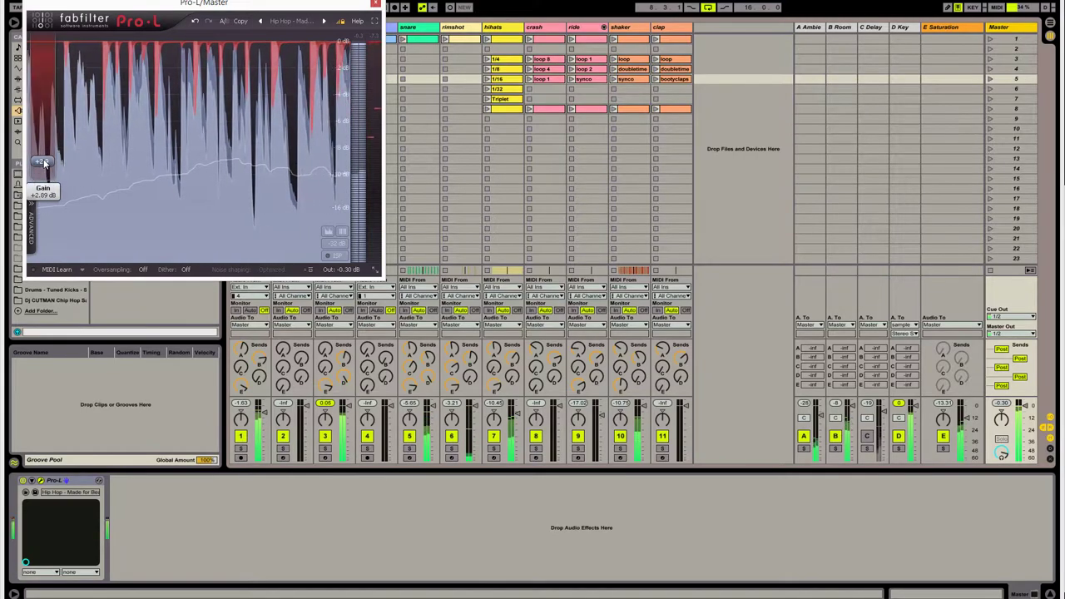
- Compare the mix with the sample track muted and unmuted, and lower its volume to about -12 dB
left_click(240, 436)
left_click(239, 436)
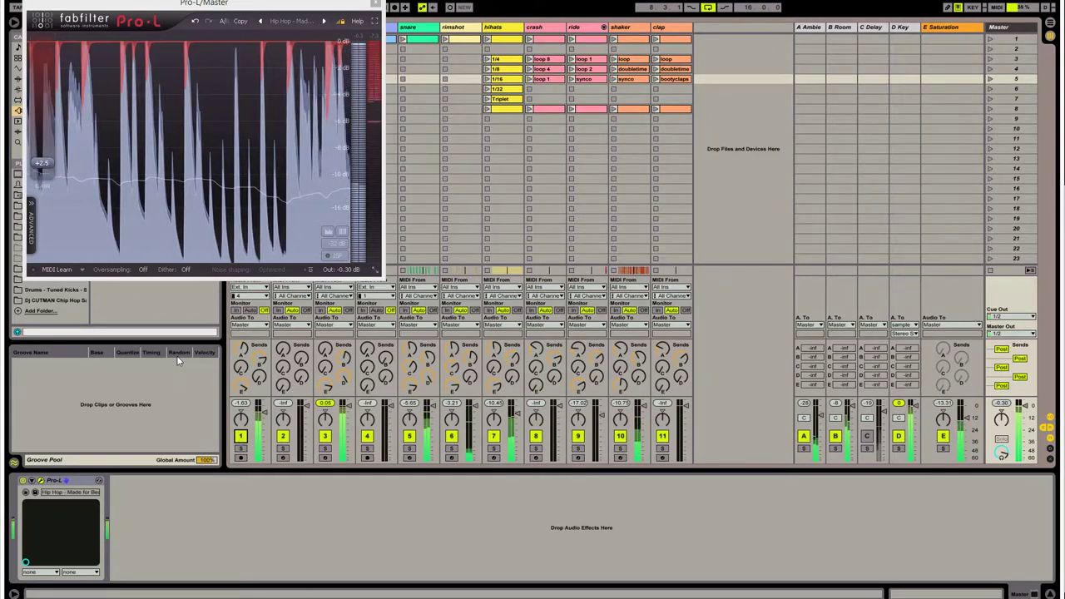
left_click_drag(265, 409, 265, 419)
- Raise the Master Pro-L limiter's gain to about +4.9 dB and close the plug-in window
left_click_drag(55, 178, 50, 164)
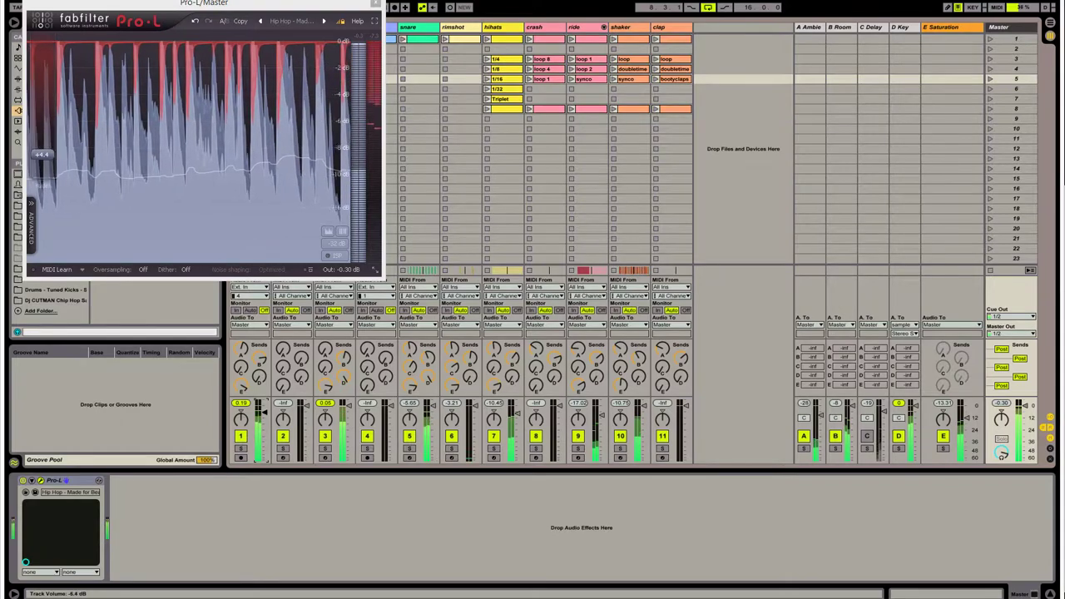
mouse_move(43, 169)
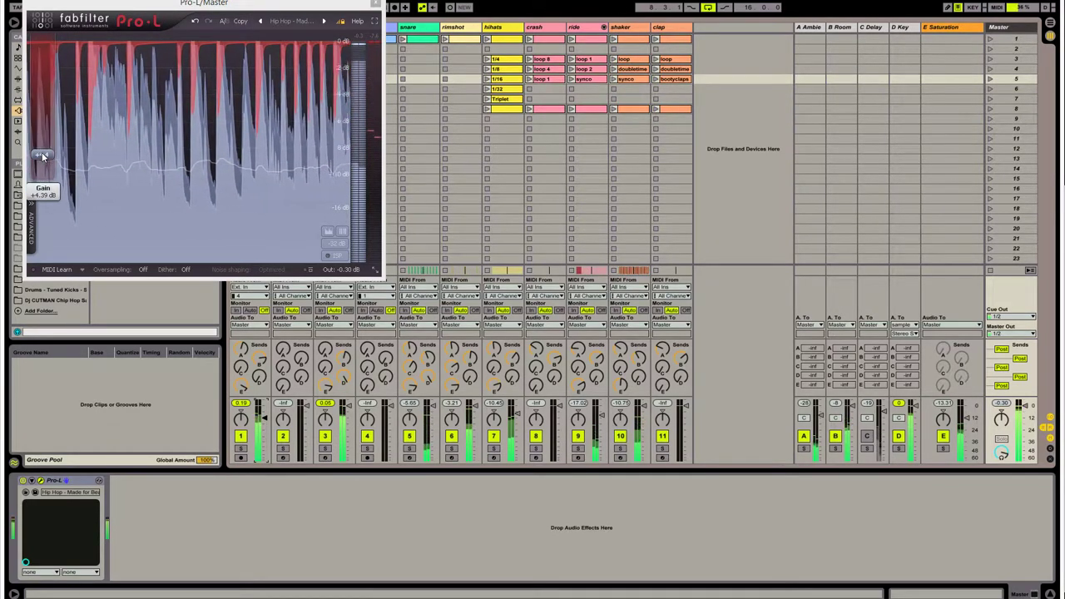
left_click_drag(42, 155, 39, 154)
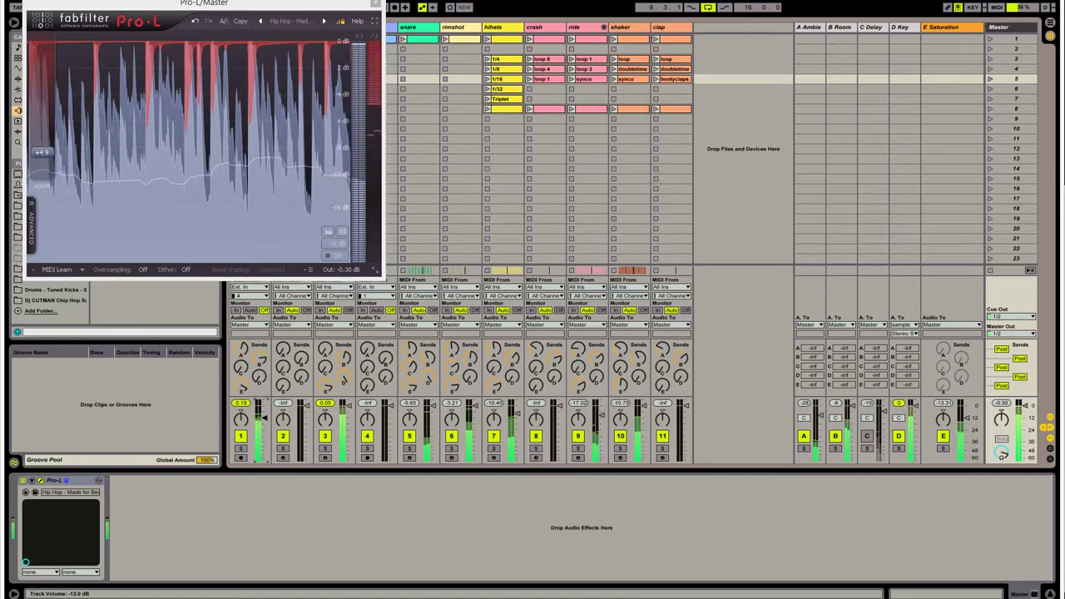
left_click(378, 3)
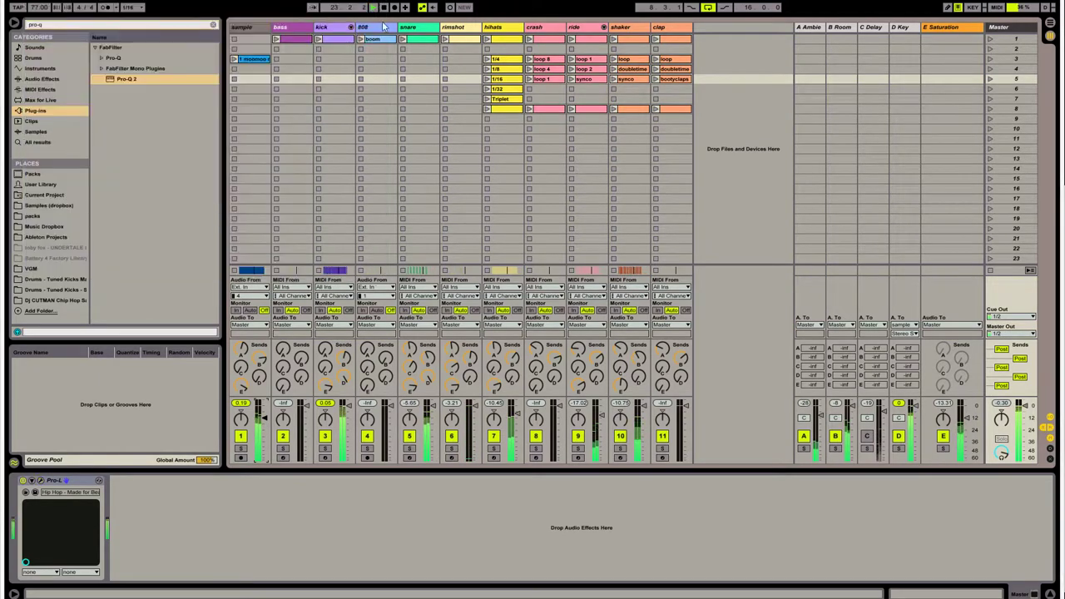
- In the arrangement's ride clip, deactivate the C#3 note at 2.2.4 and shorten the C#3 notes at 1.2.4 and 1.4.4
left_click(592, 126)
key("Tab")
left_click(595, 263)
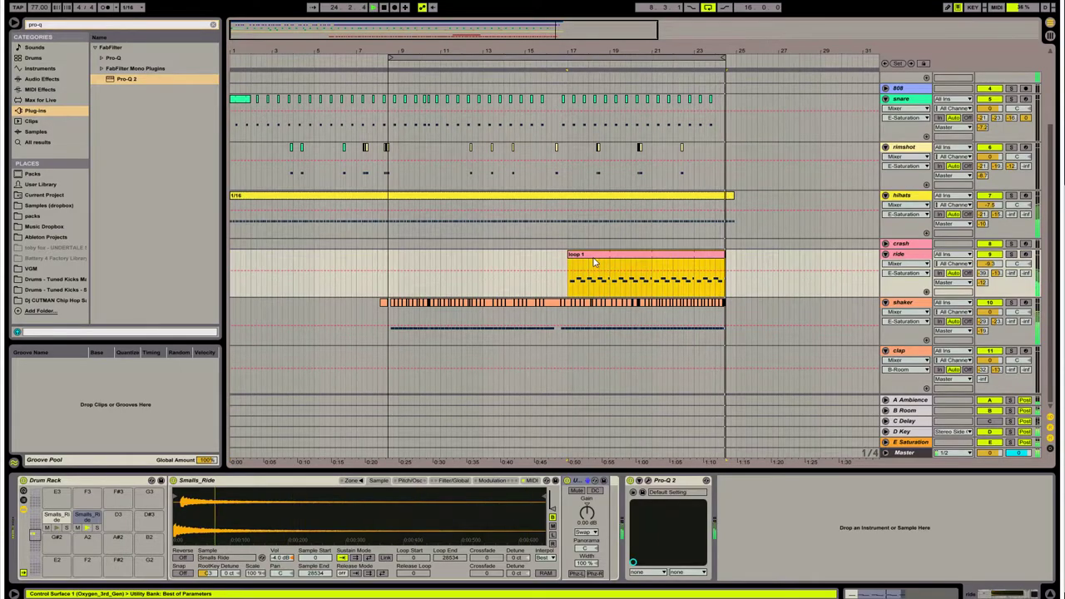
left_click(618, 306)
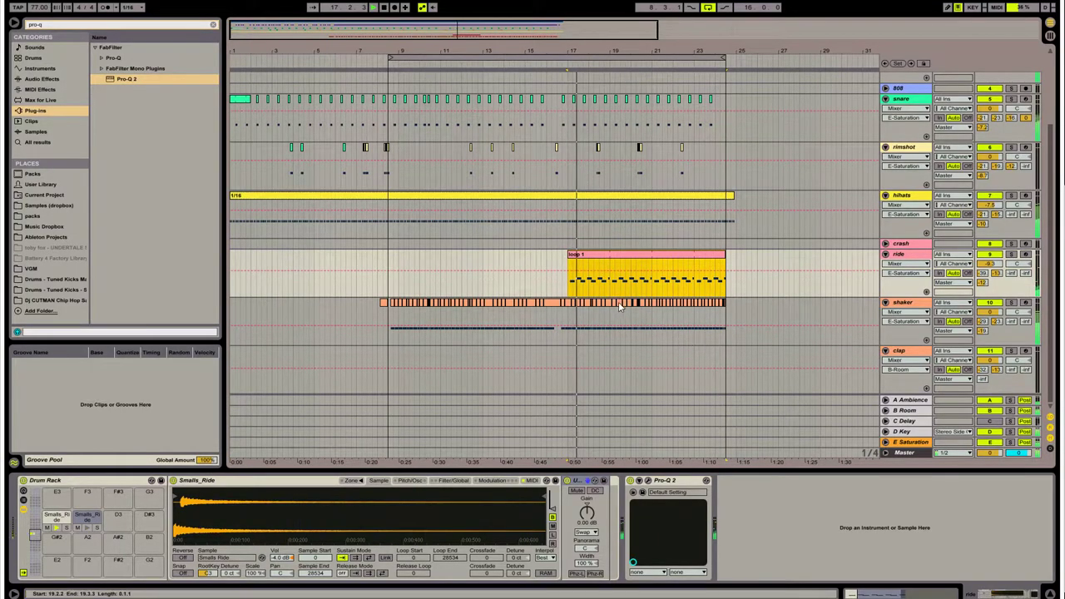
double_click(584, 262)
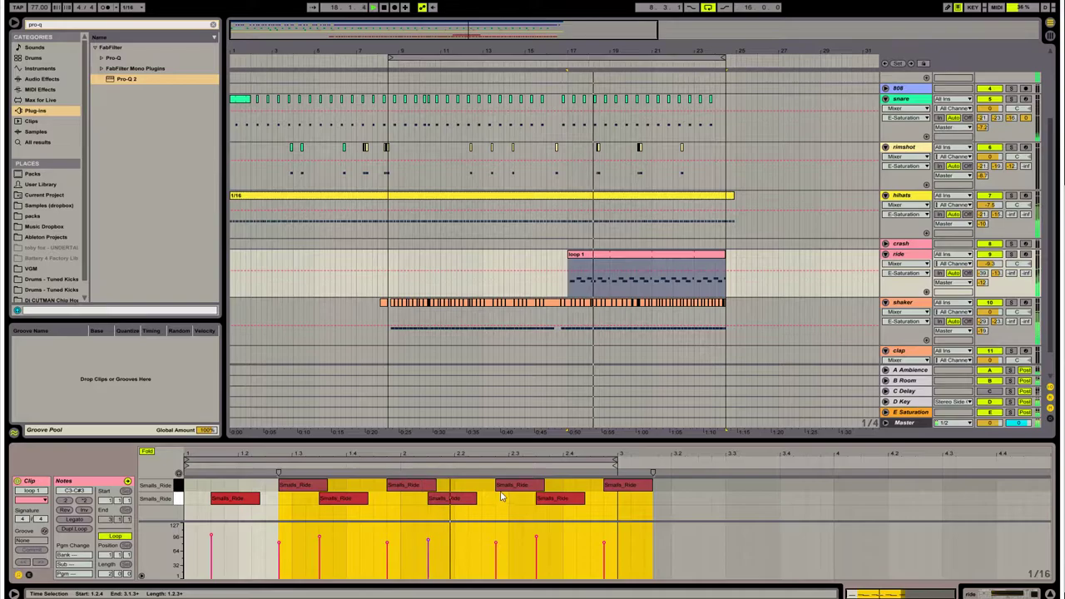
left_click(530, 490)
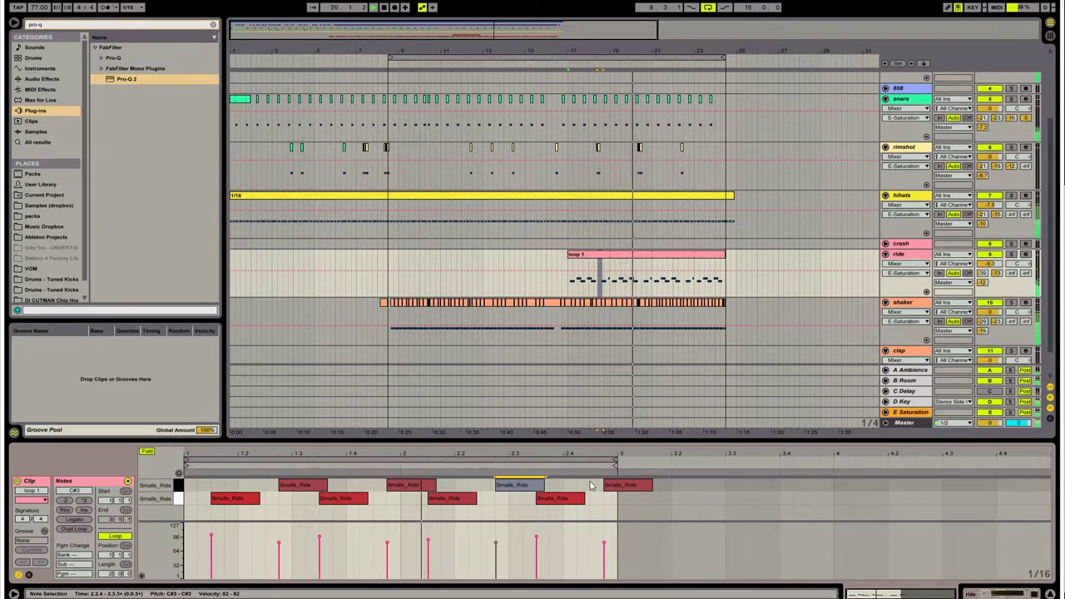
left_click(322, 488)
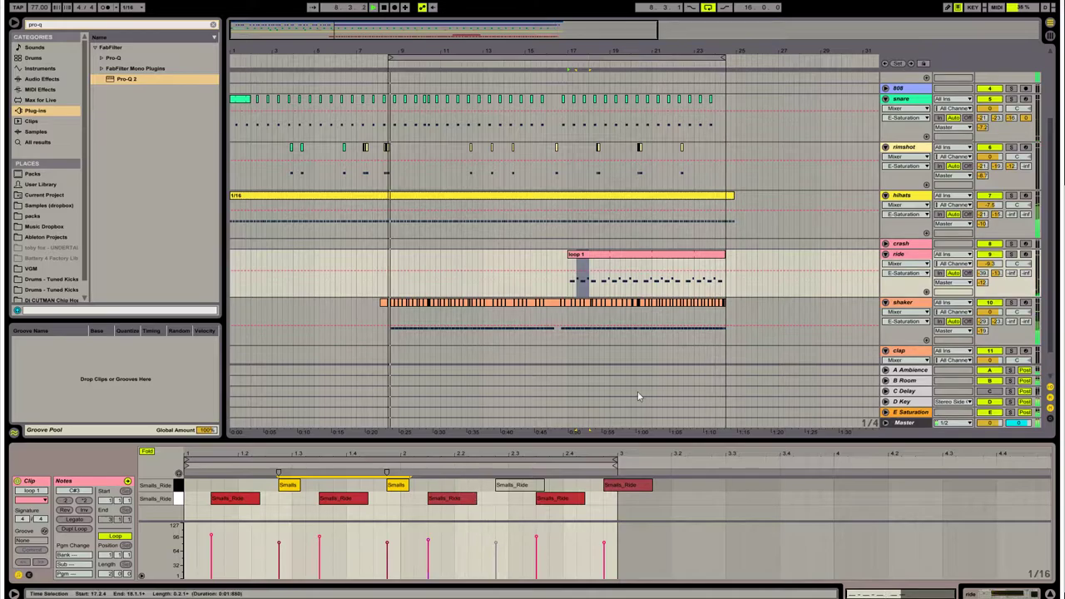
- Consolidate the shaker clips from 8.3.1 to 17.1.1 into a single clip
scroll(578, 358, "down", 2)
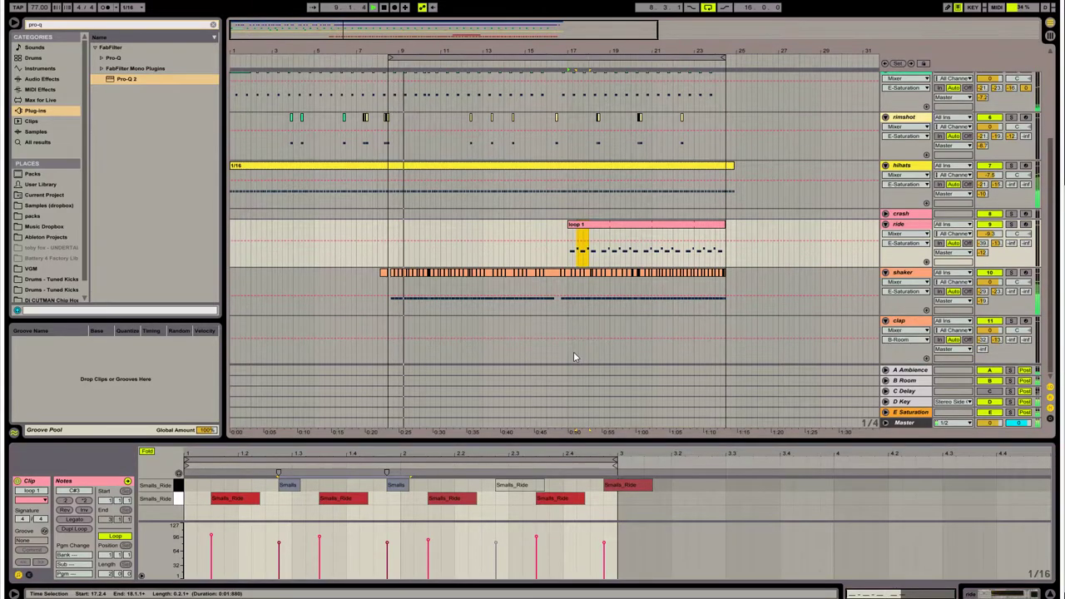
left_click(431, 169)
key("shift+Tab")
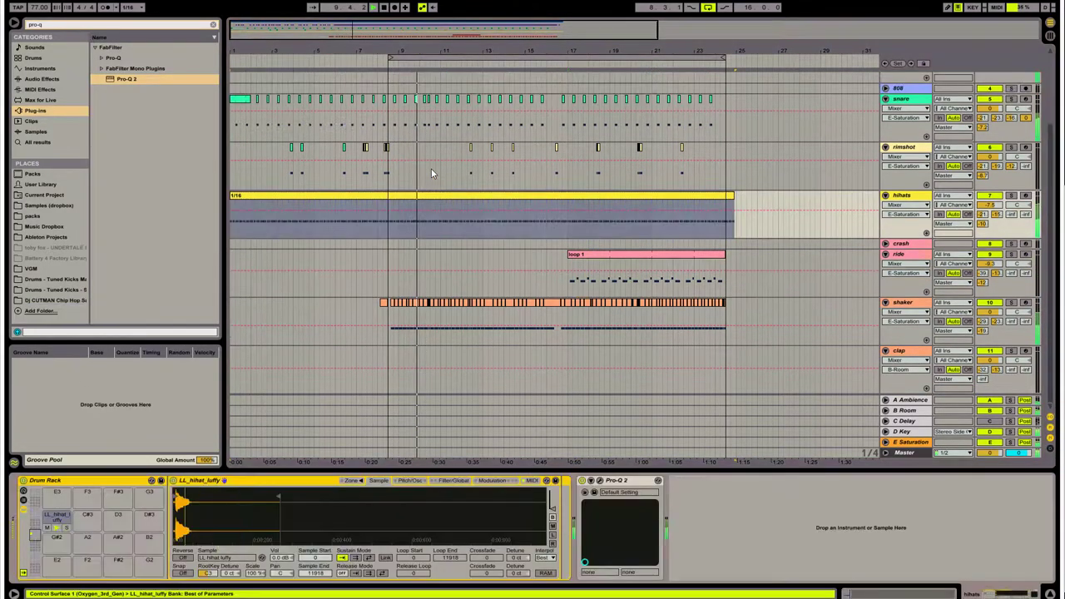
key("shift+Tab")
left_click(391, 340)
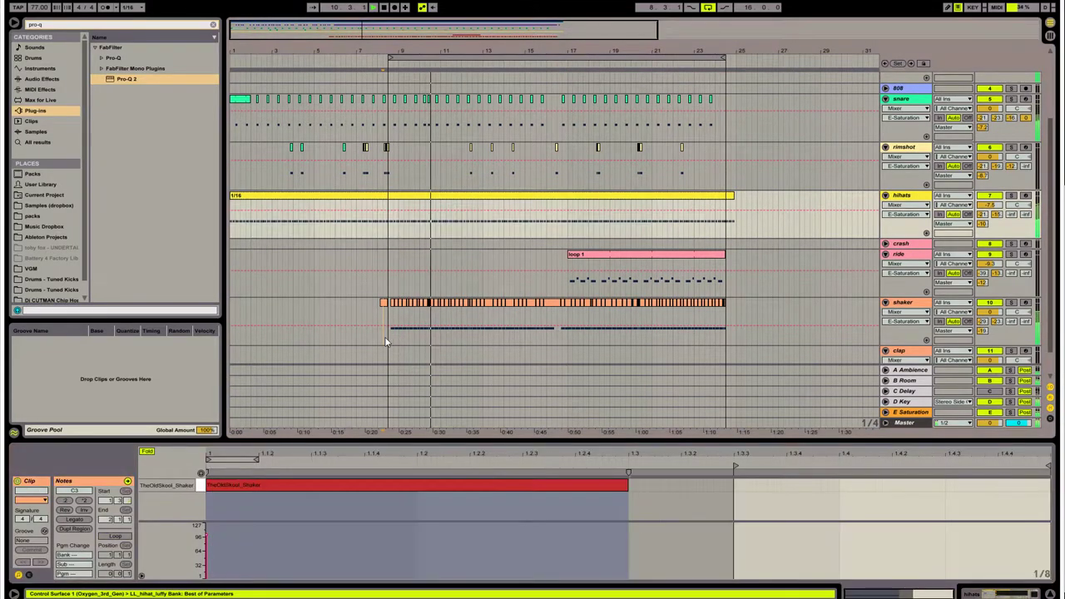
left_click_drag(391, 340, 660, 338)
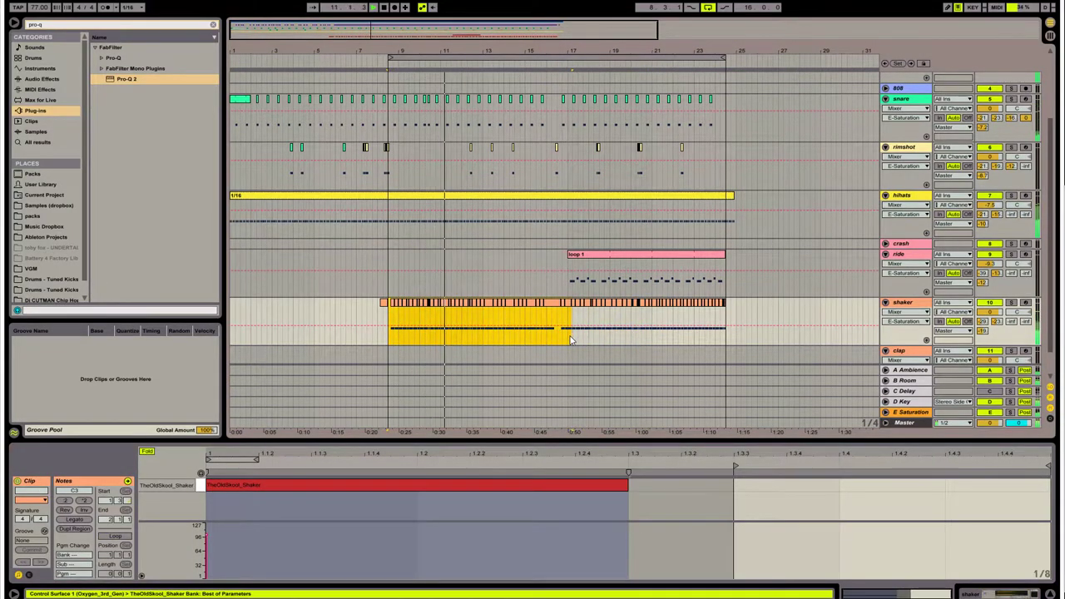
left_click_drag(568, 336, 568, 330)
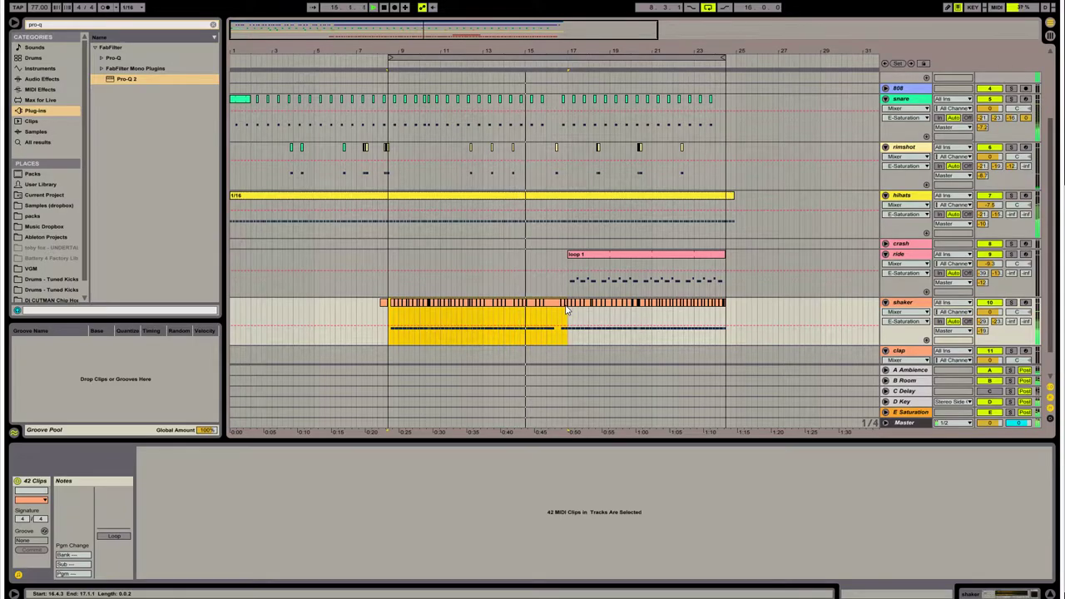
right_click(564, 305)
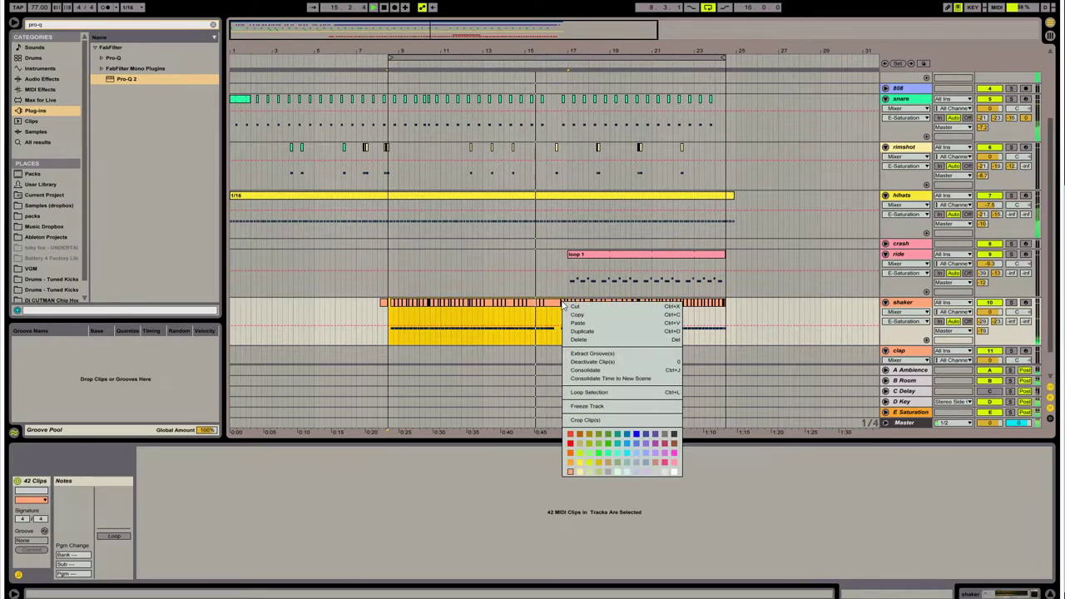
left_click(592, 373)
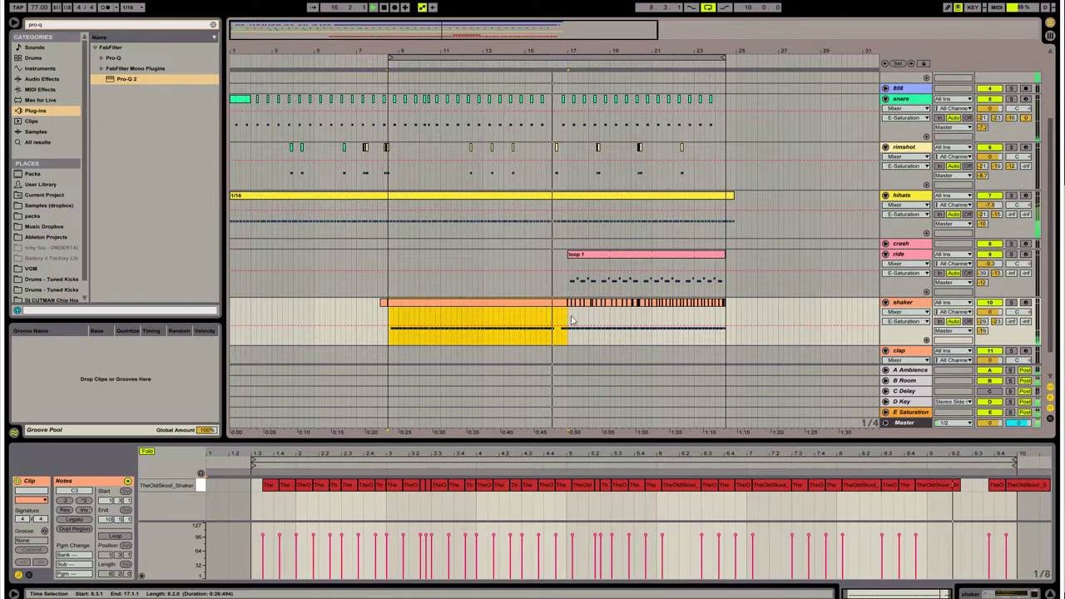
- Consolidate the remaining shaker clips from 16.3.1 to 24.4.1 into a second clip
left_click_drag(558, 320, 730, 324)
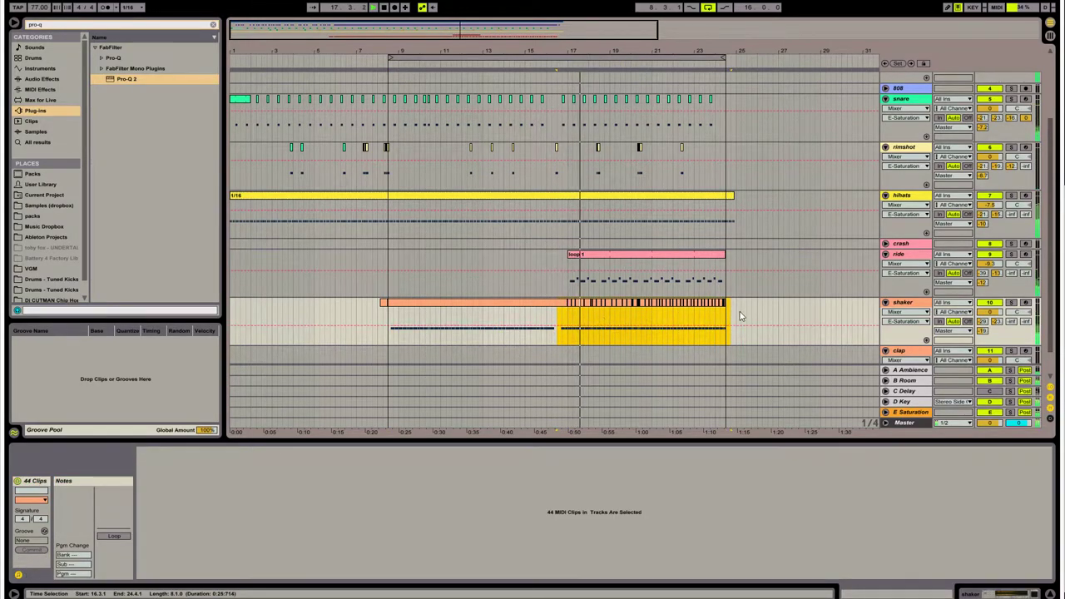
right_click(616, 306)
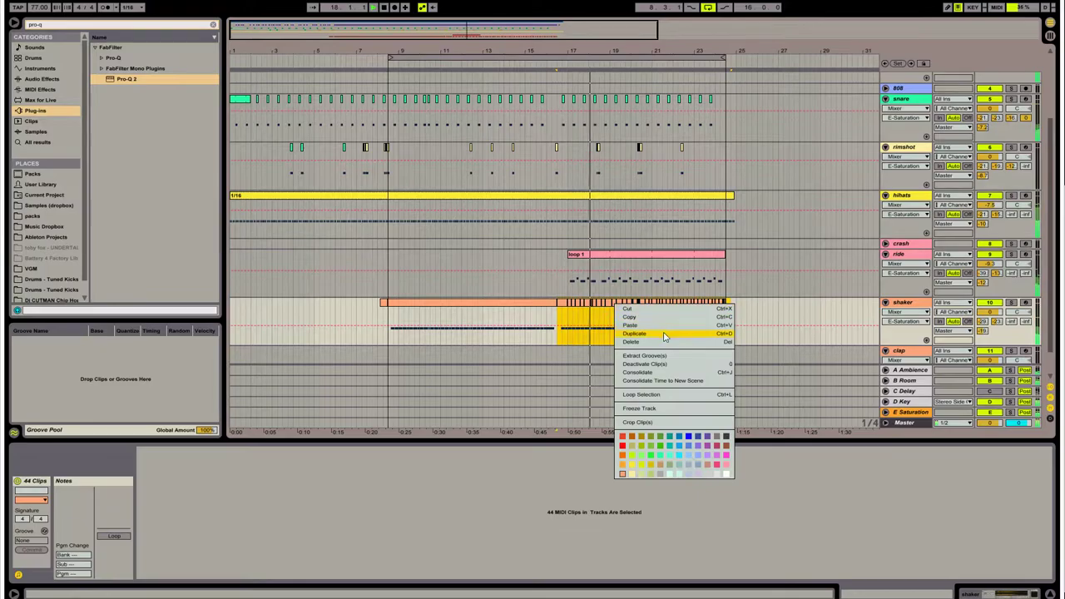
left_click(684, 373)
- Extend the start of the ride's loop 1 clip back to 16.3.1 and split the hihats clip at the same point
key("Up")
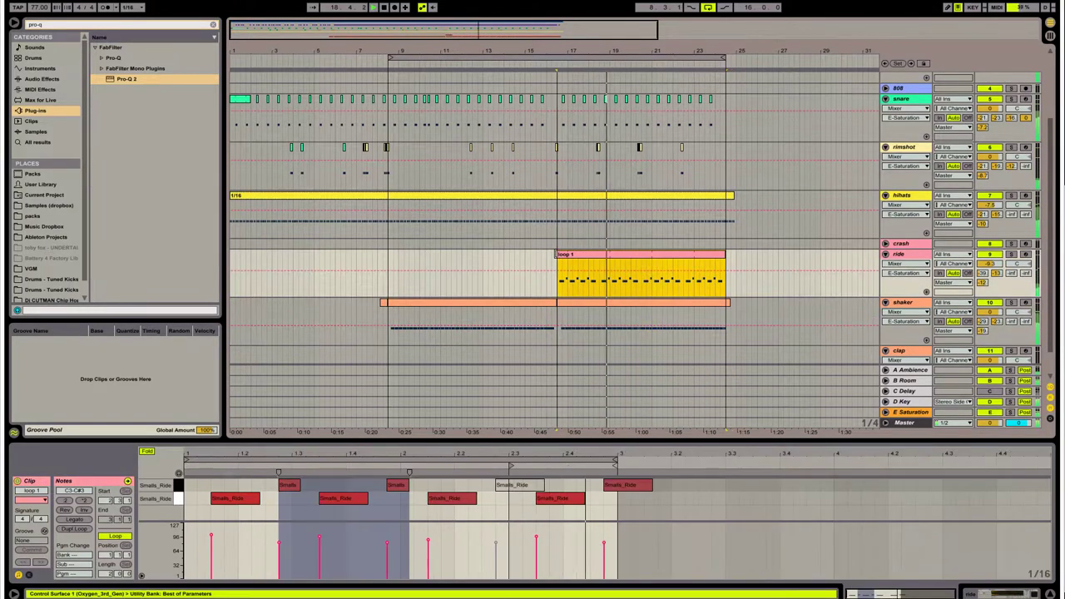
left_click(560, 234)
key("ctrl+e")
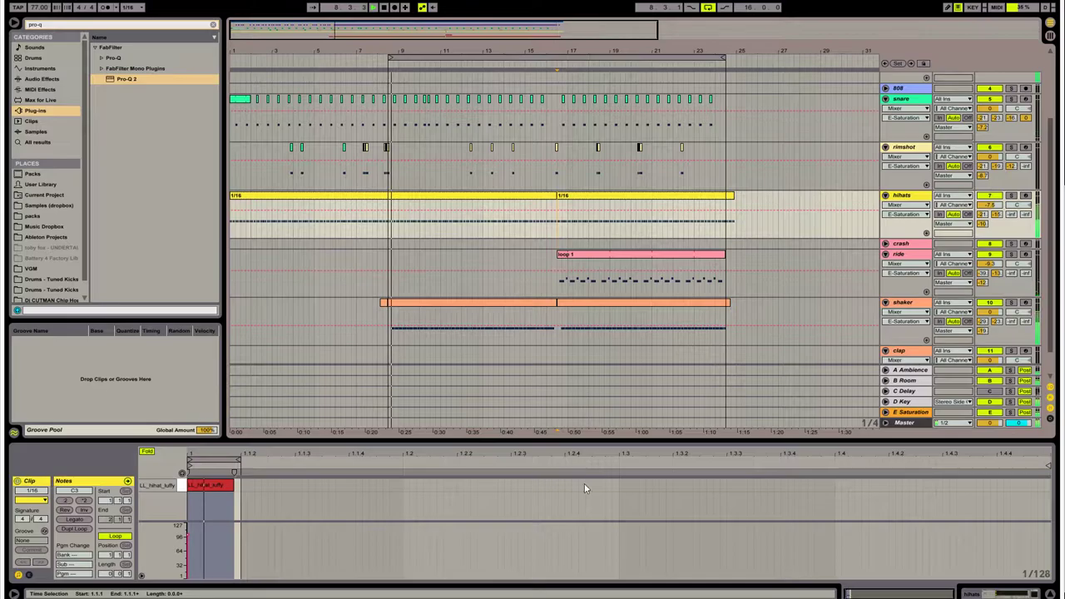
- Audition the high bell in the sample track's Pro-Q 2 and set it to about +3.6 dB at 5.6 kHz
scroll(577, 285, "up", 3)
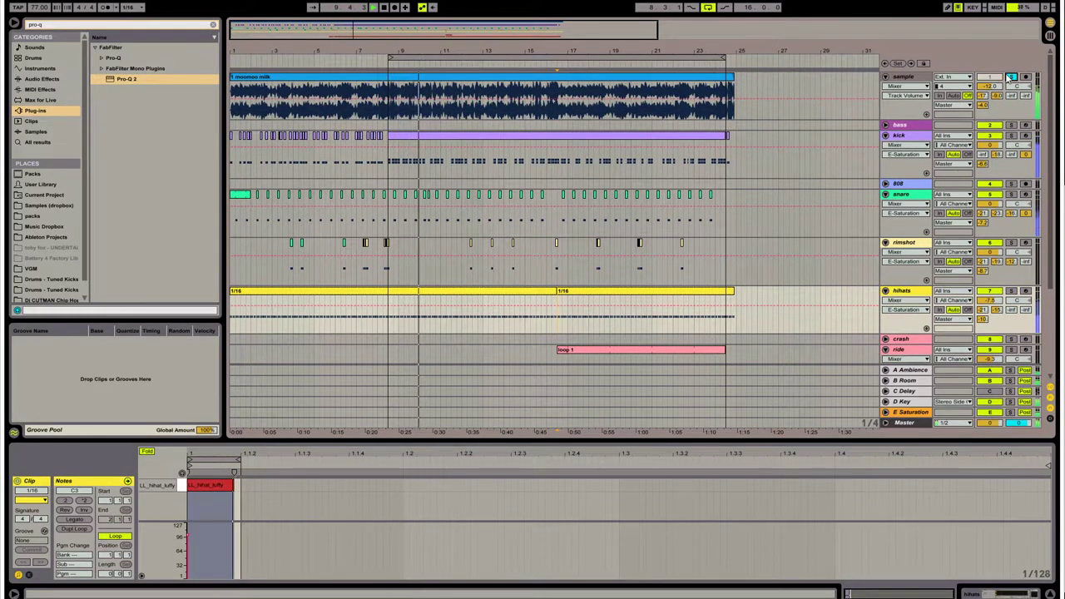
left_click(904, 76)
key("shift+Tab")
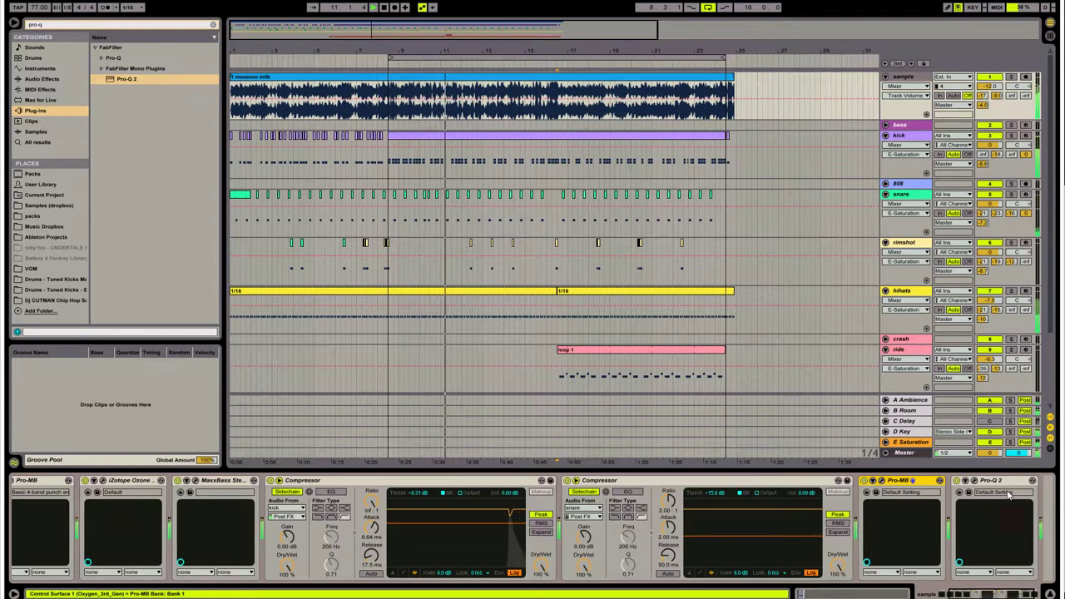
left_click(974, 482)
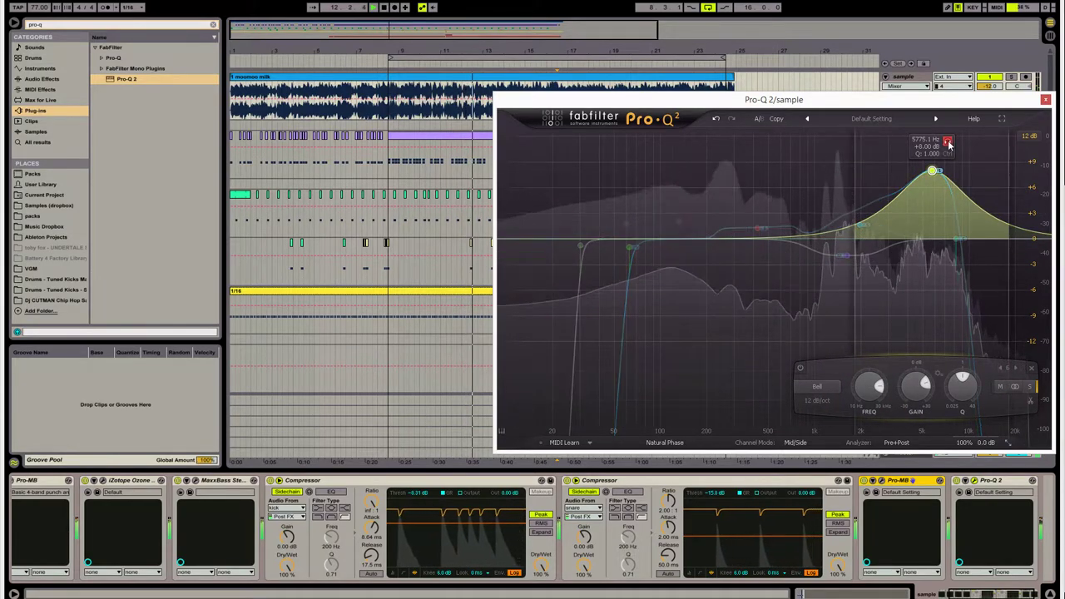
left_click_drag(933, 171, 931, 210)
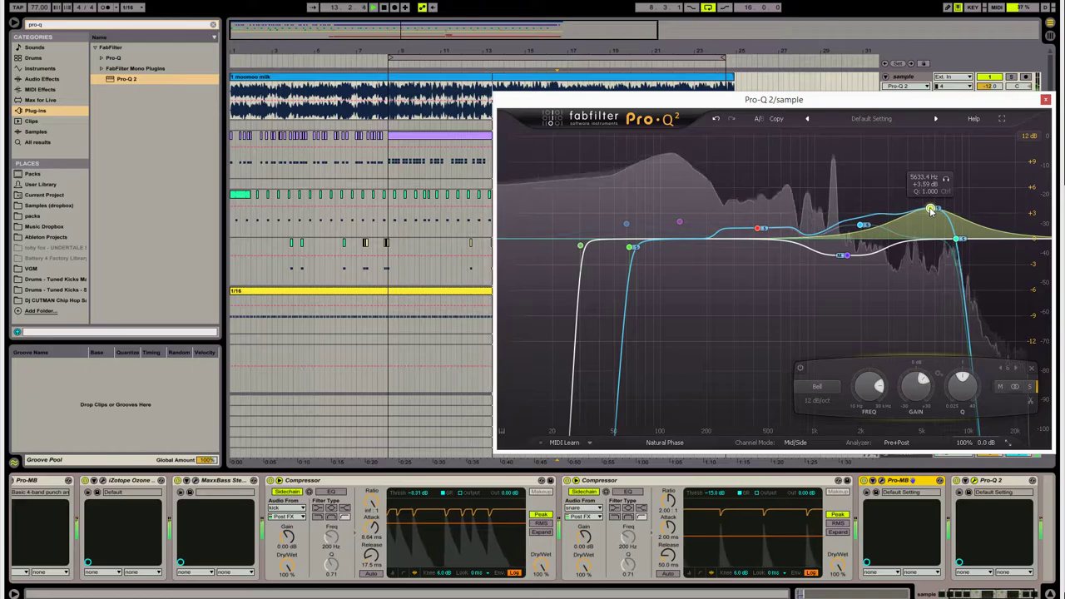
left_click(1046, 100)
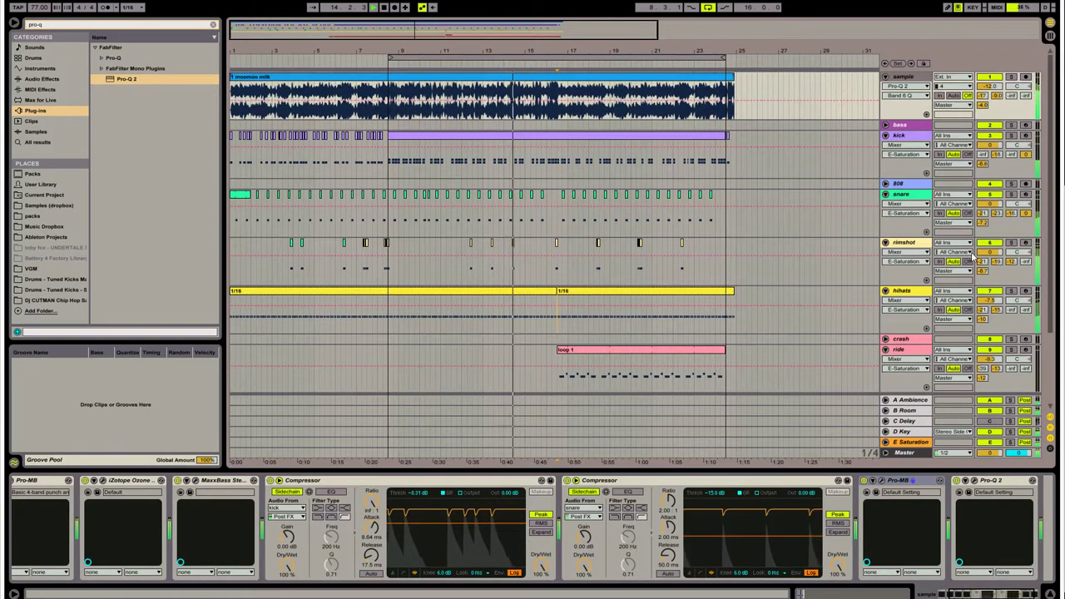
- Set the snare track's volume to -3.1 dB and trim the sample and kick clips at the end of the loop
left_click_drag(989, 203, 990, 208)
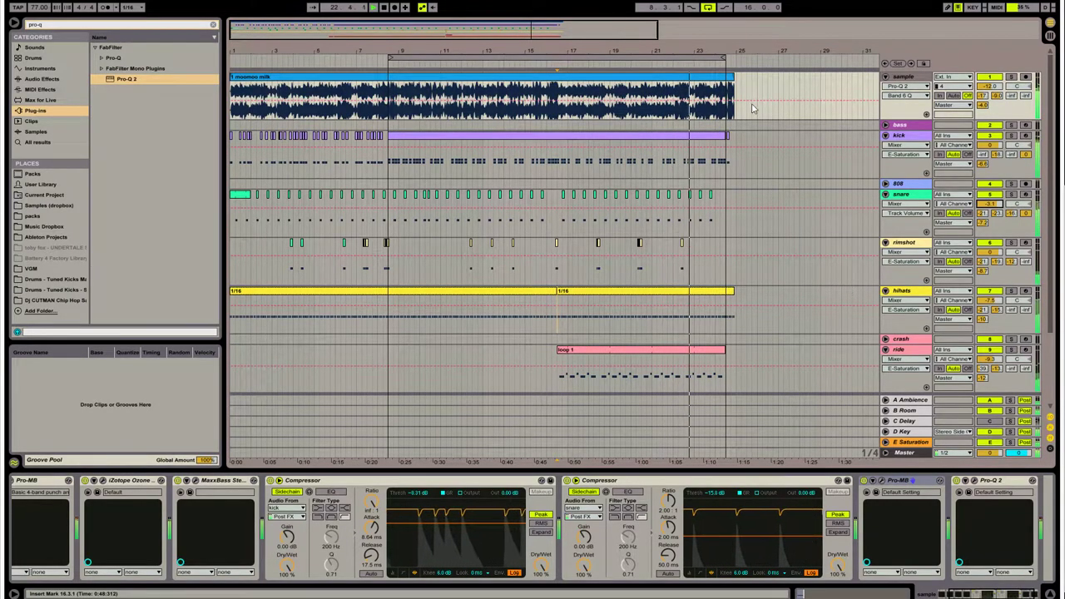
left_click(724, 161)
left_click_drag(726, 162, 782, 91)
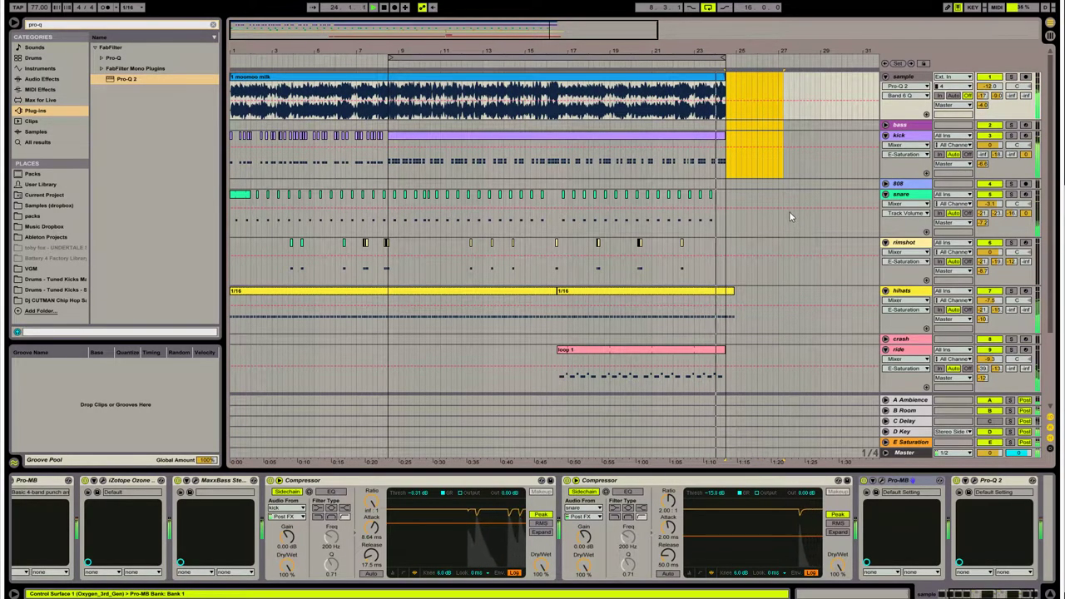
- Browse the groove library from the groove pool and expand the MPC folder under Swing and Groove
left_click(838, 170)
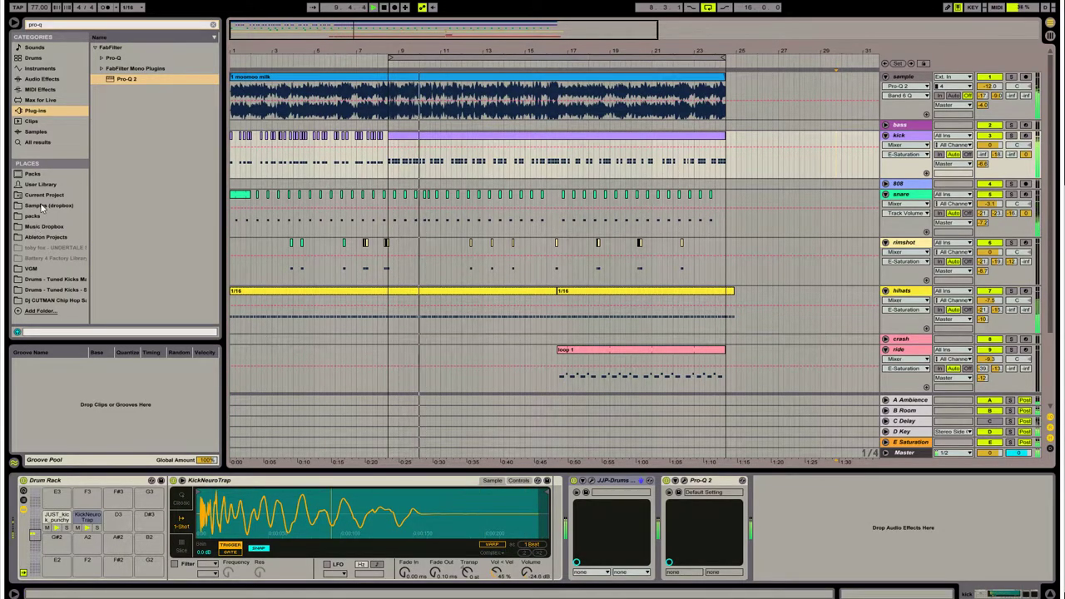
right_click(92, 428)
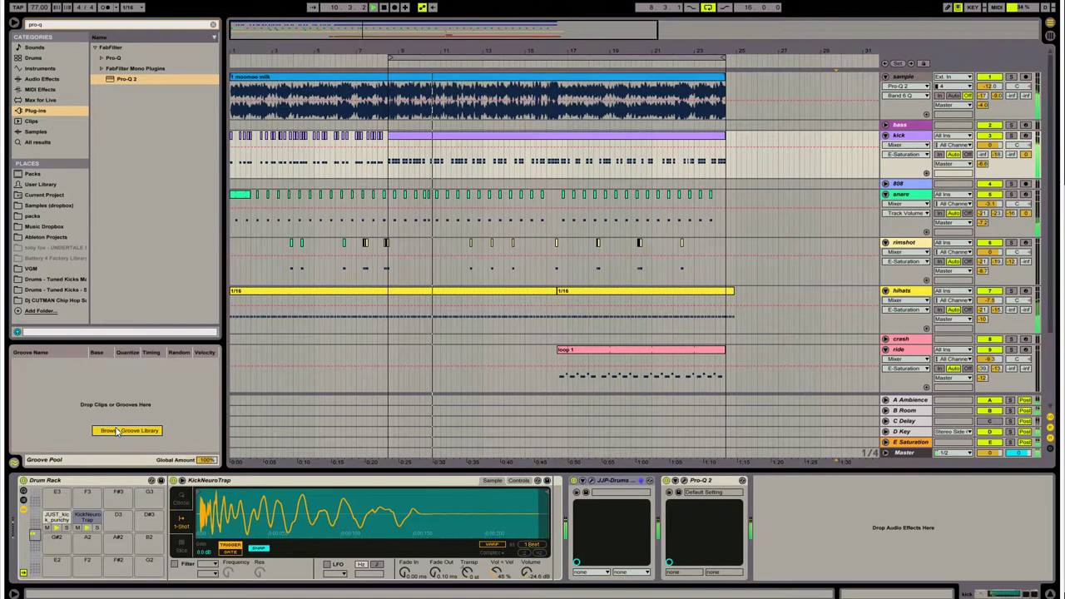
left_click(98, 430)
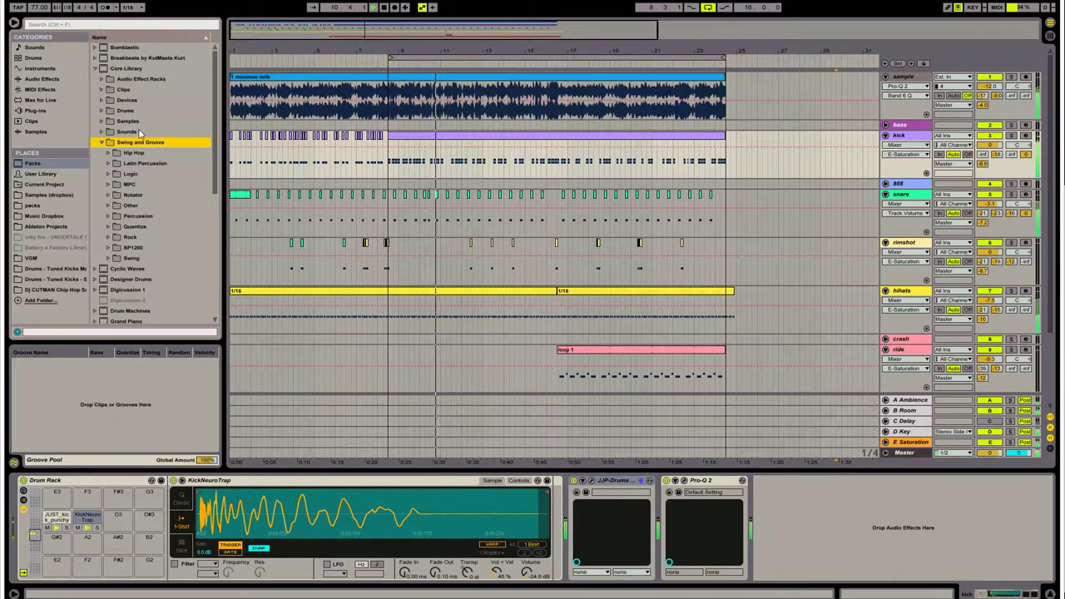
left_click(130, 185)
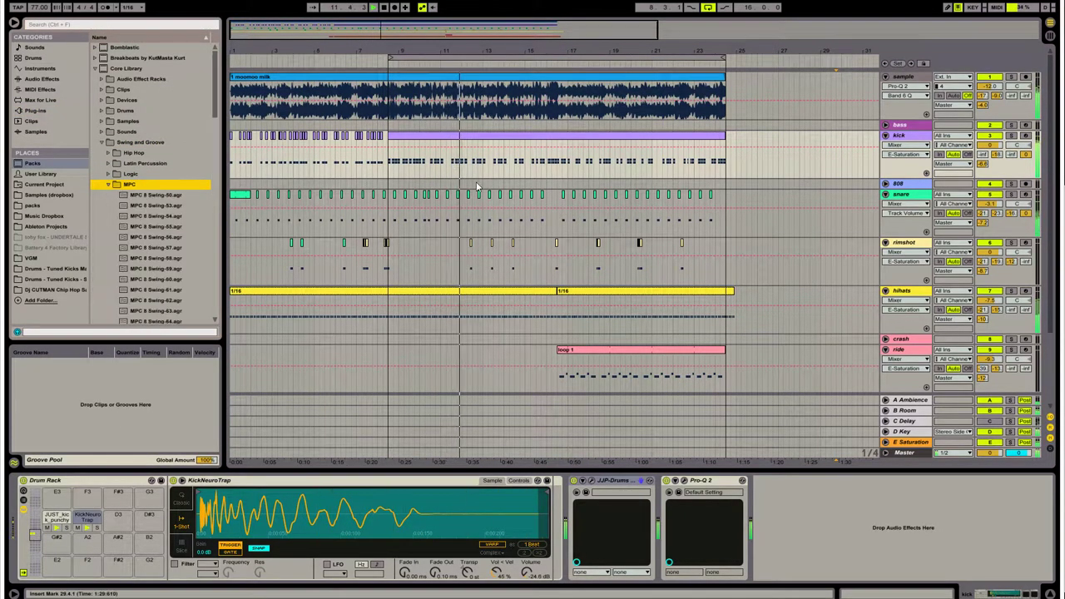
- Audition grooves across the MPC 8 Swing, MPC 16 Double Down, MPC 16 Funker and MPC 16 Swing sets
scroll(166, 237, "down", 5)
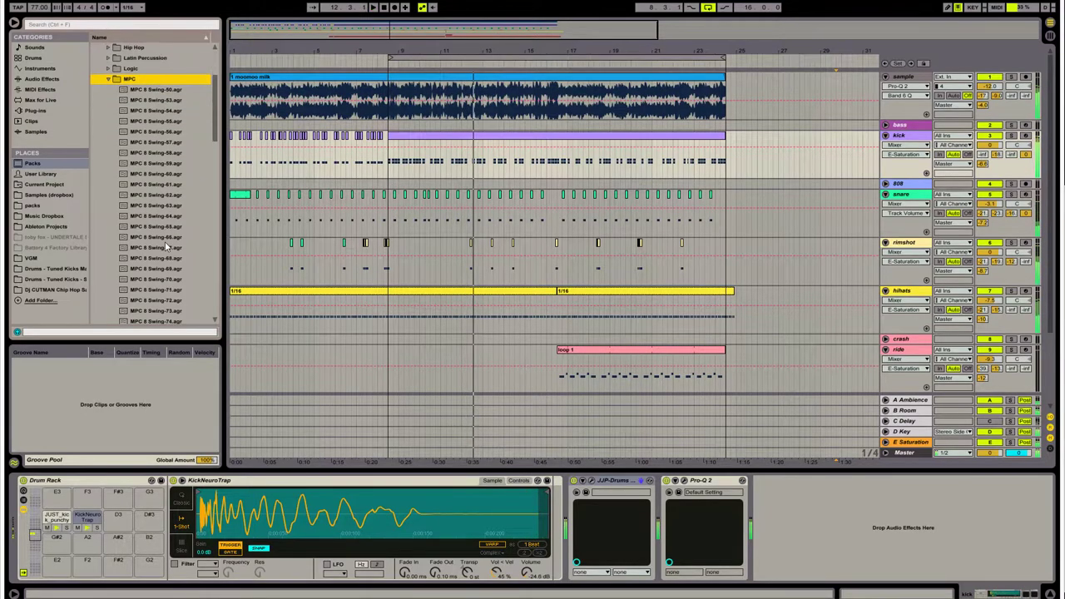
left_click(159, 215)
scroll(159, 250, "down", 3)
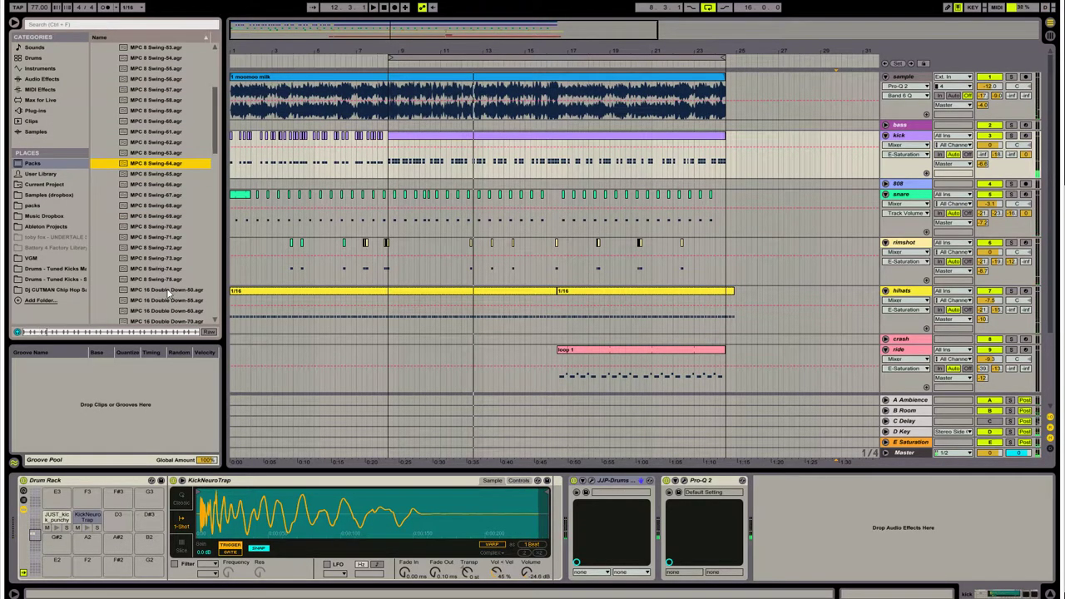
left_click(169, 291)
scroll(164, 266, "down", 4)
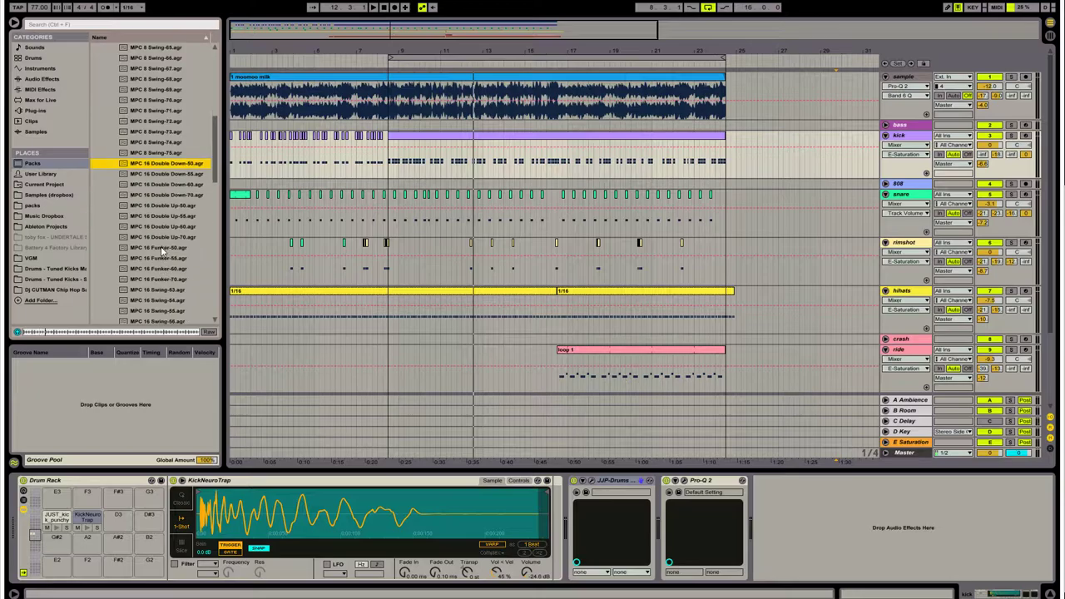
left_click(161, 246)
scroll(166, 254, "down", 5)
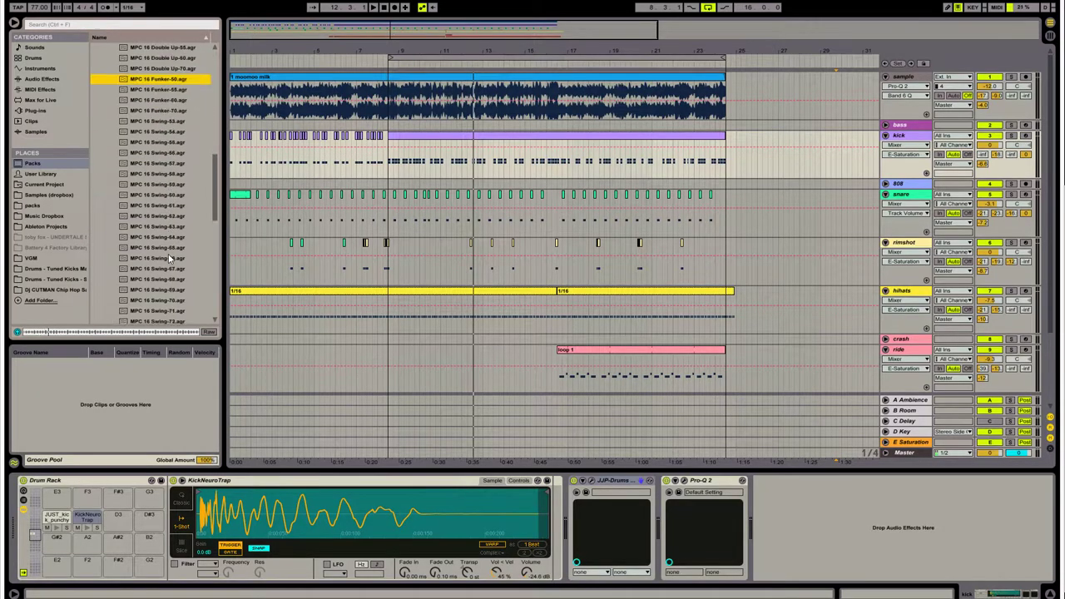
left_click(175, 124)
left_click(167, 141)
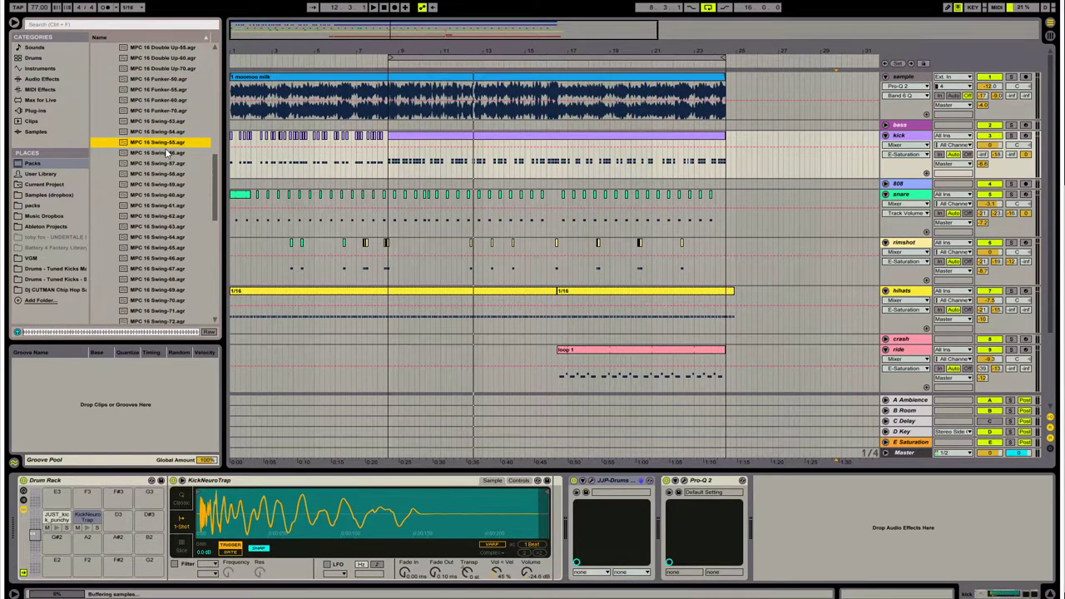
left_click(164, 174)
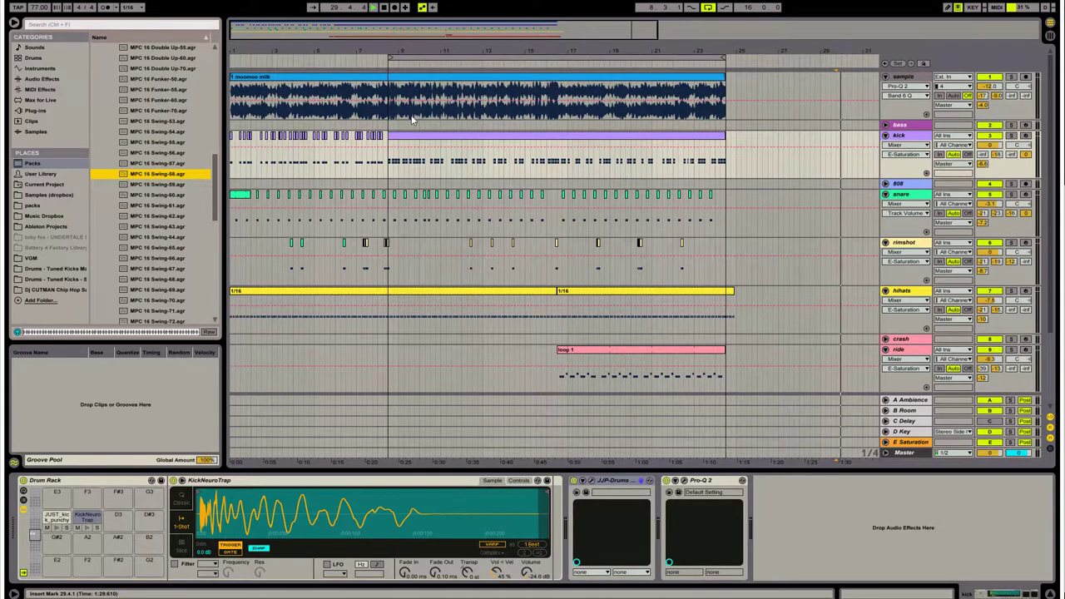
- Play the arrangement from the loop start and compare its feel with the MPC 16 Swing-55 groove
left_click(386, 127)
key("space")
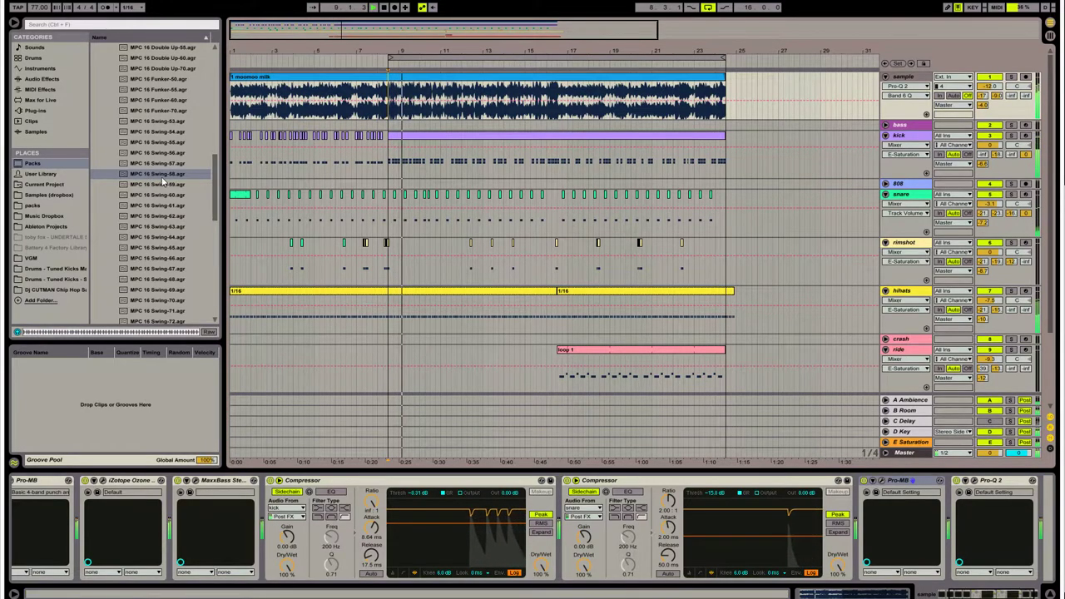
left_click(167, 144)
- Audition several MPC 8 Swing grooves between Swing-50 and Swing-59
scroll(168, 158, "up", 15)
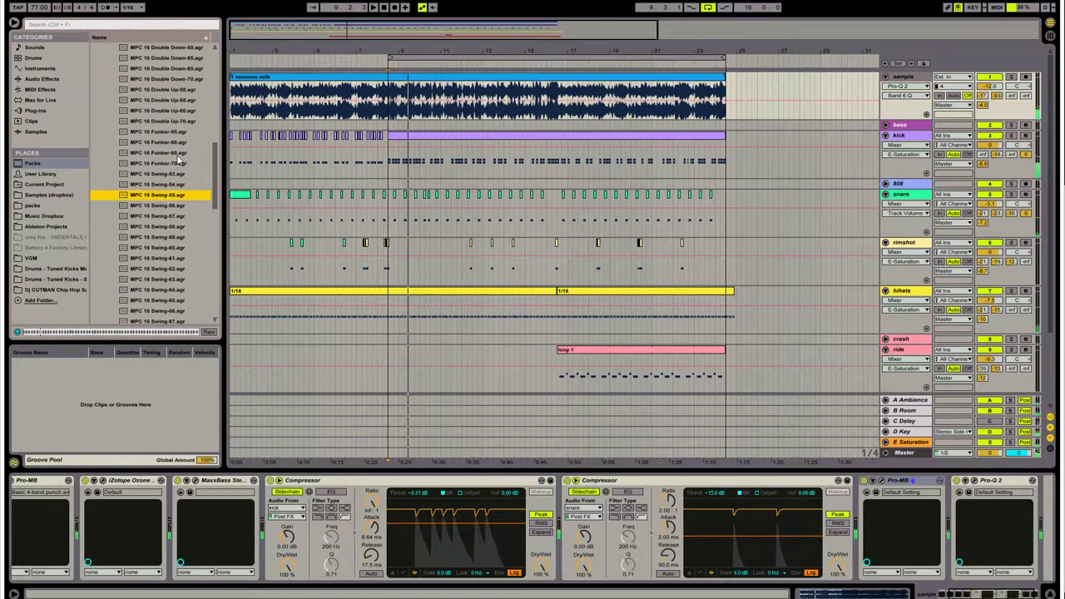
left_click(166, 183)
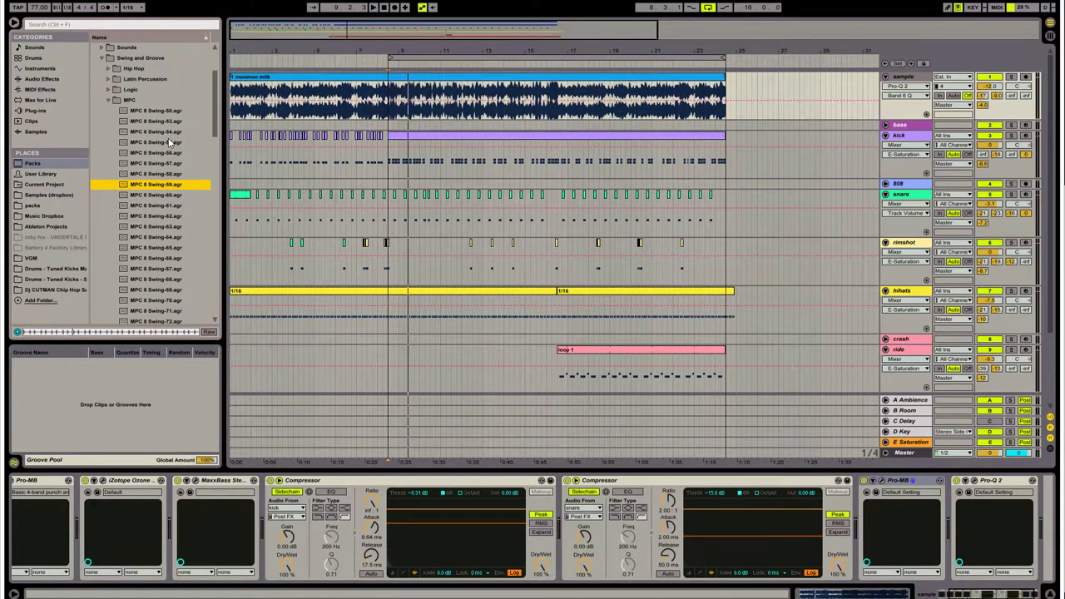
left_click(169, 143)
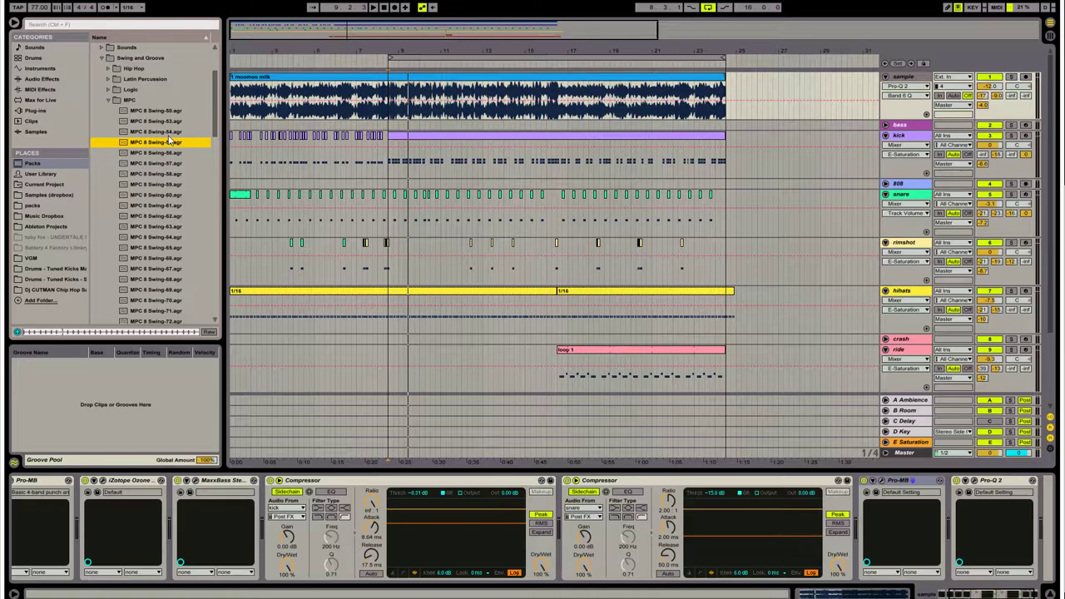
key("Up")
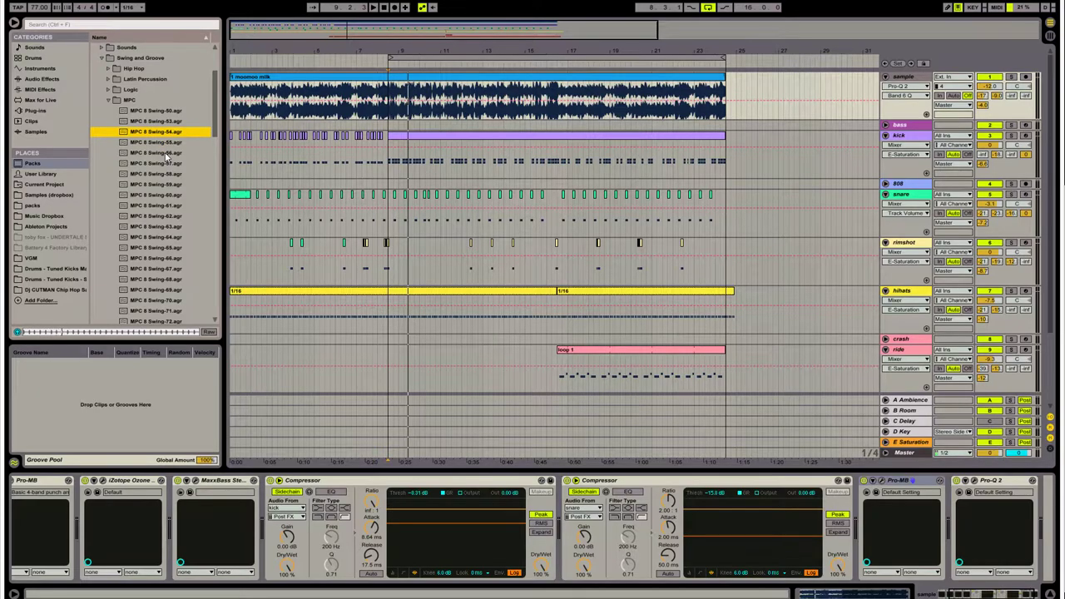
left_click(166, 154)
left_click(167, 164)
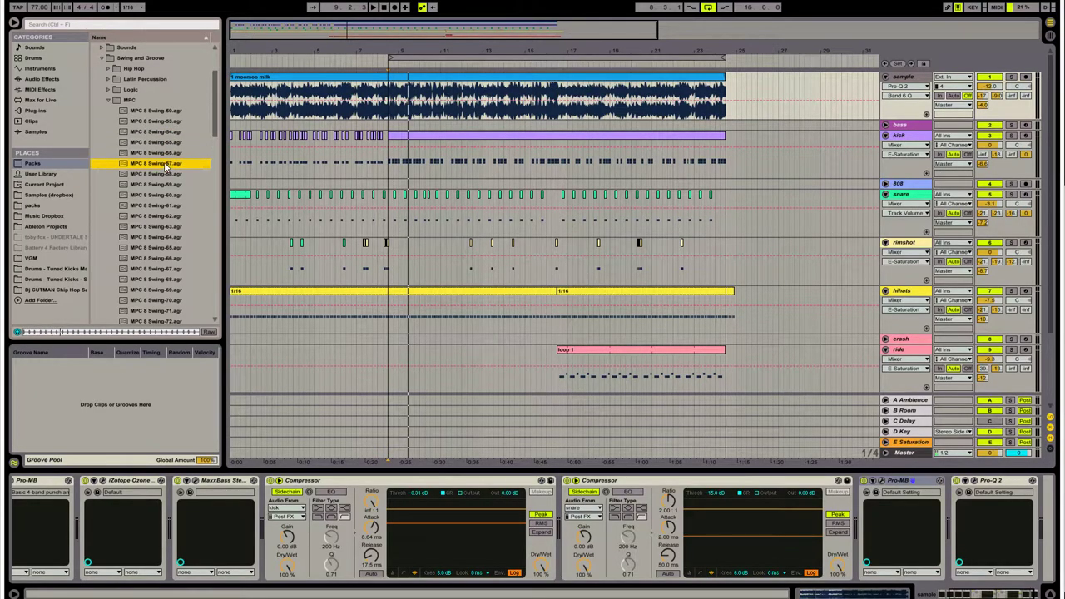
left_click(161, 141)
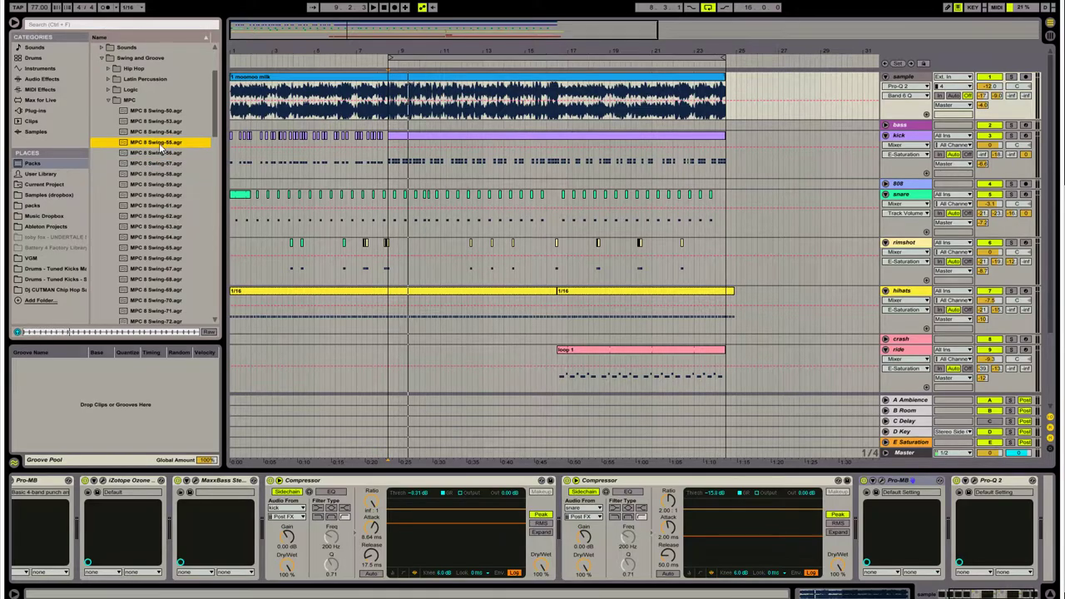
left_click(167, 110)
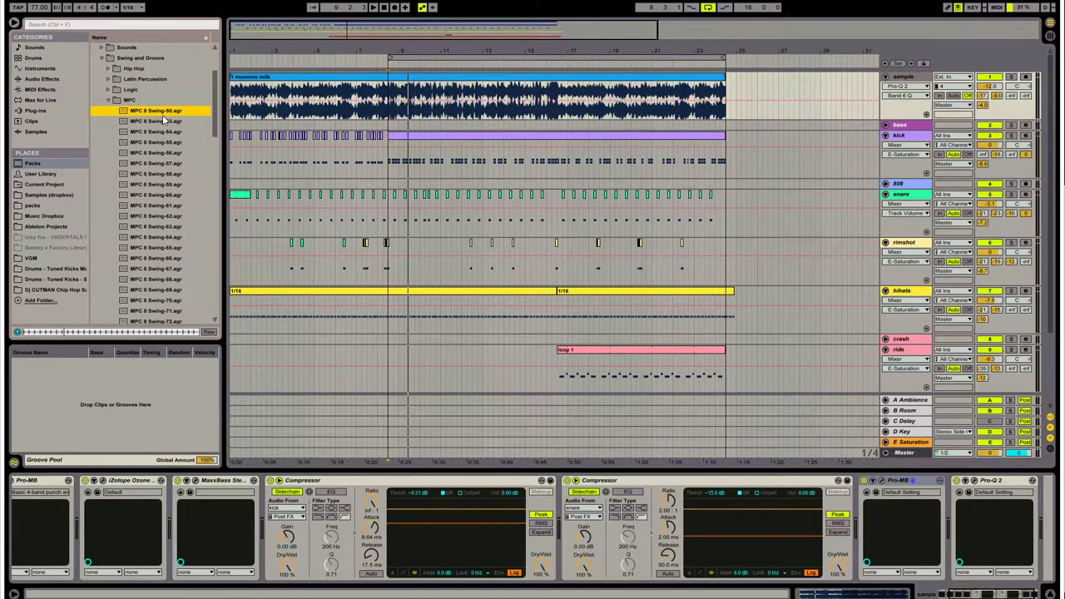
- Add the MPC 8 Swing-53 groove to the groove pool and start playback
left_click(162, 121)
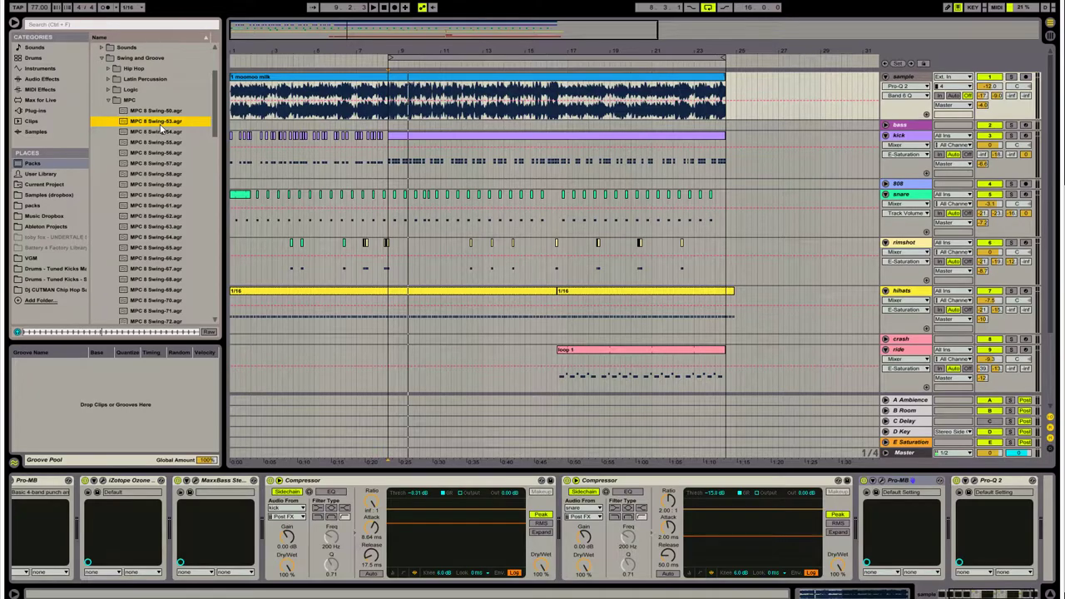
left_click_drag(117, 420, 117, 417)
key("space")
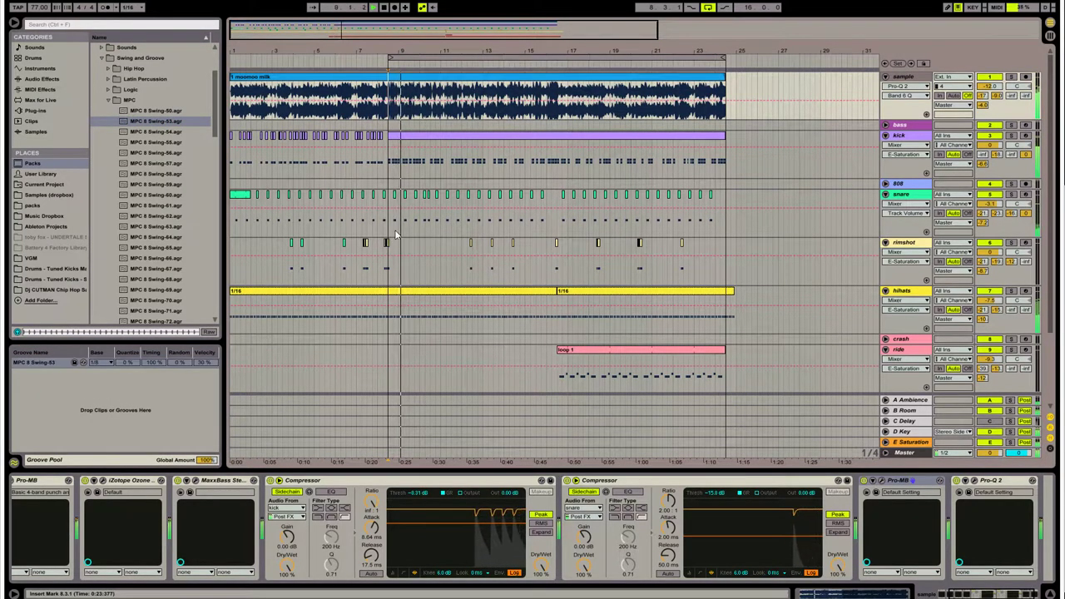
- Consolidate the snare clips from 8.3.1 to 16.3.1 into one clip
left_click_drag(388, 223, 563, 223)
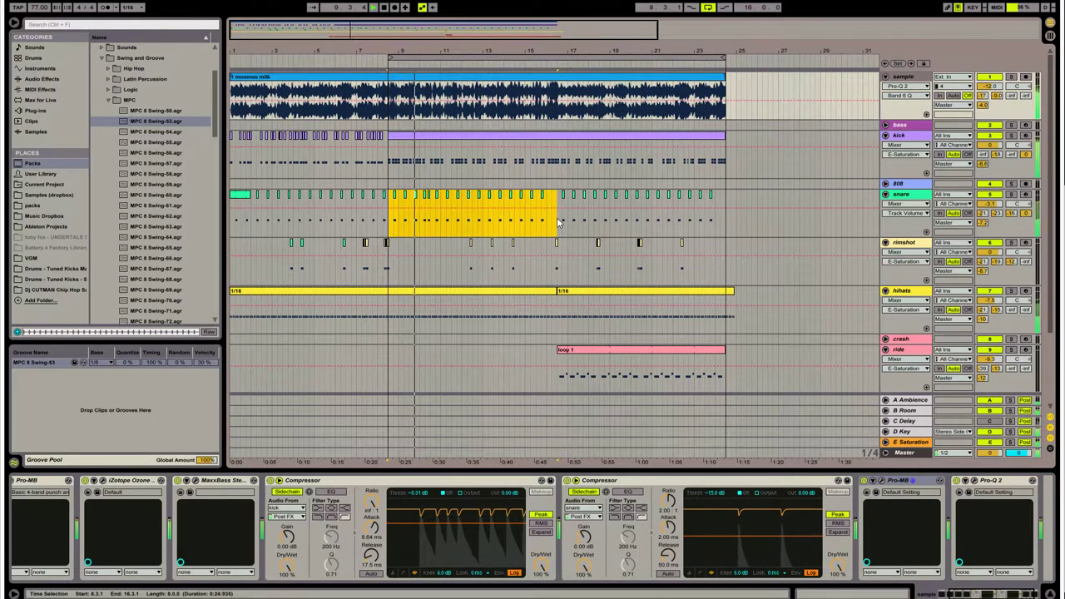
right_click(559, 196)
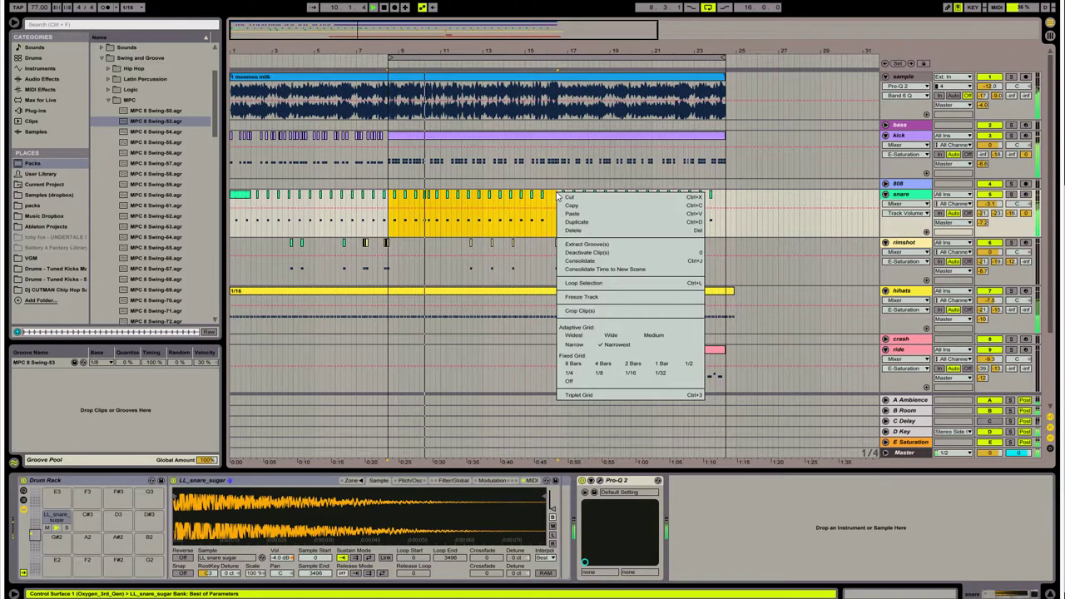
left_click(599, 268)
left_click(574, 324)
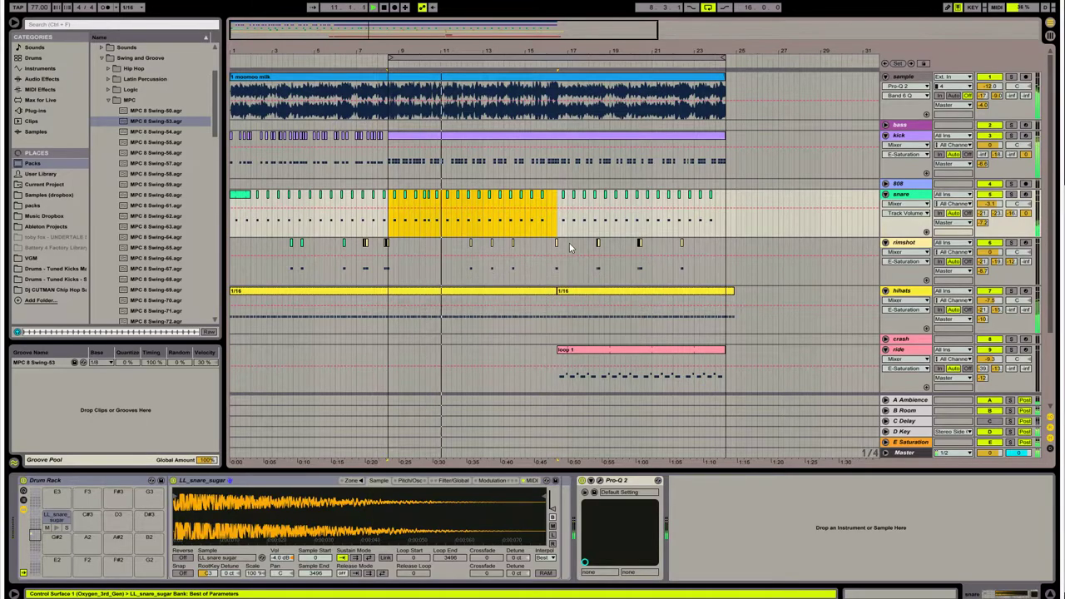
right_click(553, 197)
left_click(586, 267)
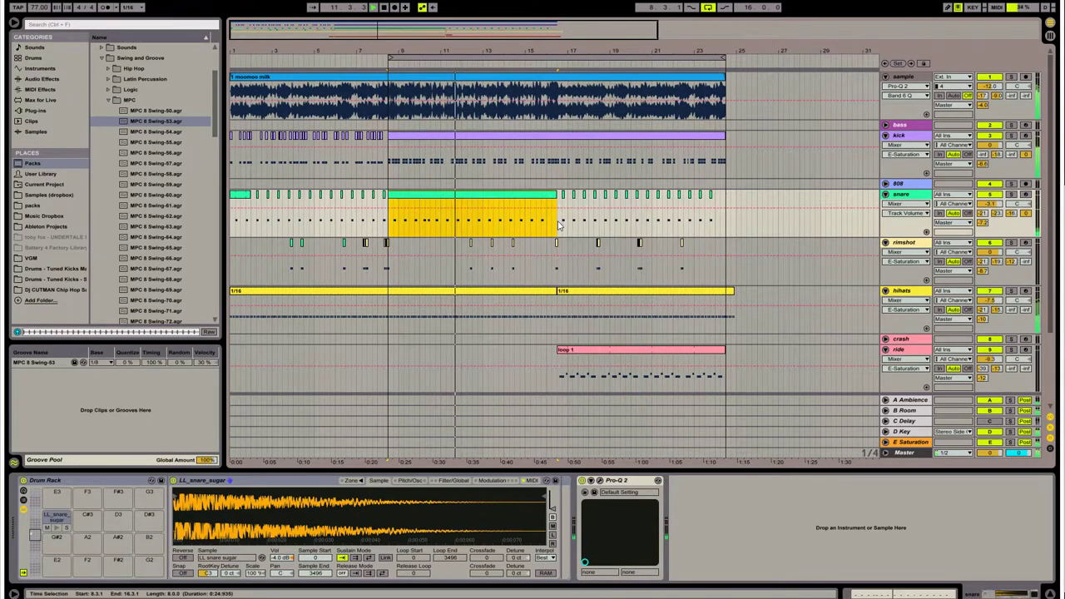
- Consolidate the remaining snare clips from 16.3.1 to the loop end into a second clip
left_click_drag(557, 215, 728, 209)
right_click(722, 196)
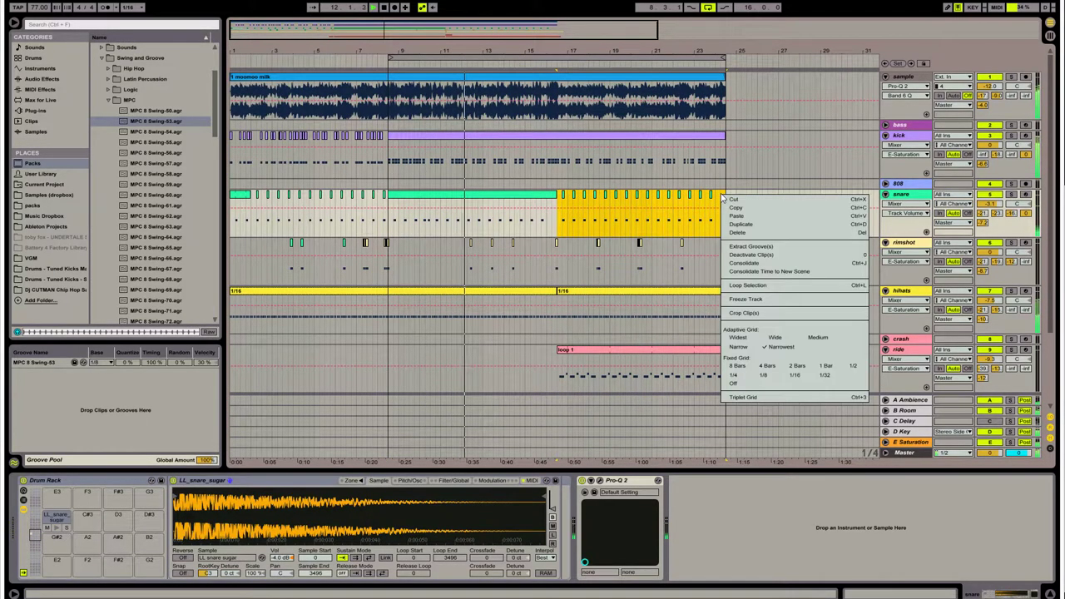
left_click(749, 263)
- Consolidate the looped rimshot clips into two clips, one from 8.3.1 to 16.3.1 and one from there to the loop end
left_click_drag(728, 267, 397, 272)
right_click(569, 247)
left_click(592, 322)
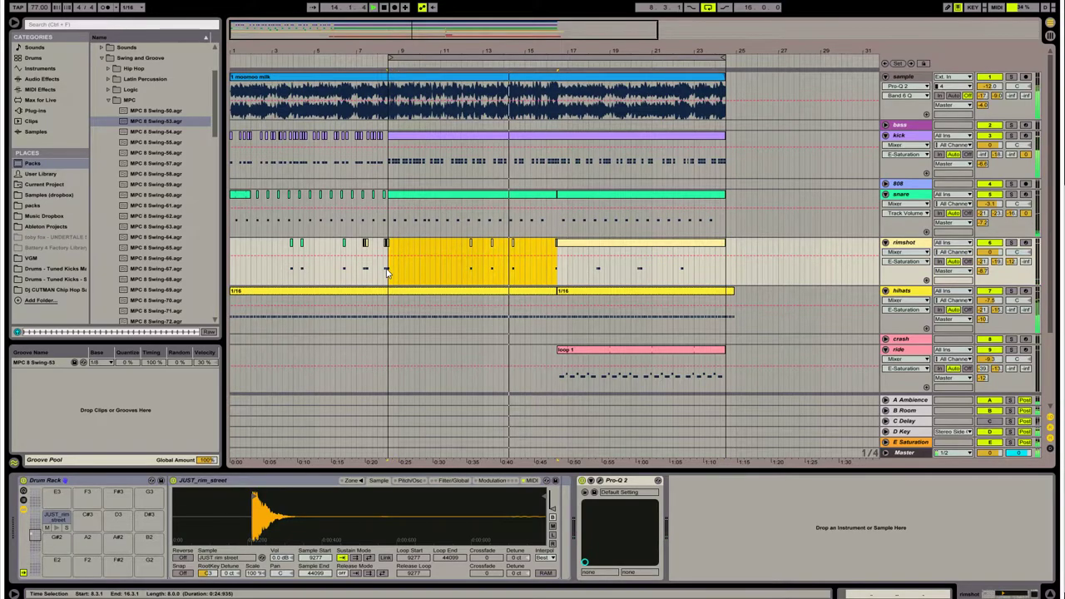
right_click(416, 245)
left_click(485, 317)
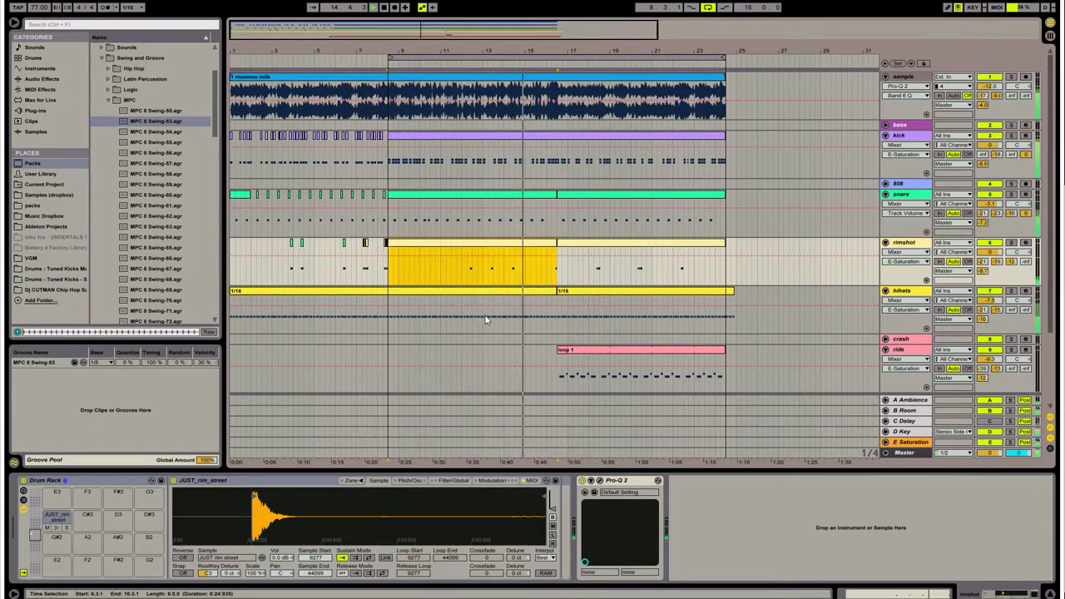
scroll(492, 291, "down", 4)
scroll(485, 285, "up", 4)
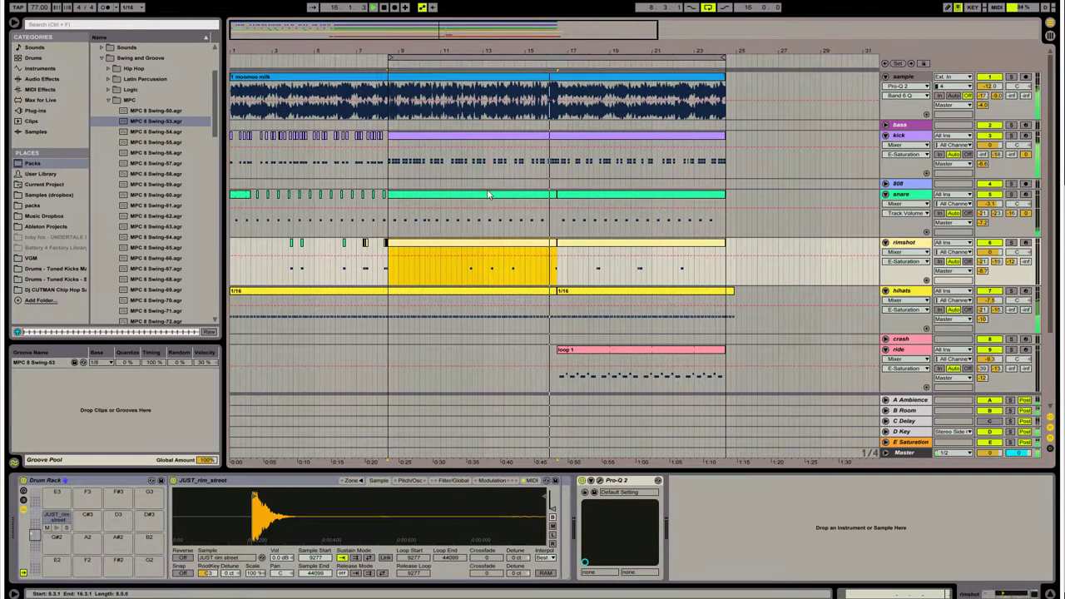
- Split the moomoo milk audio clip on the sample track at the loop start
left_click(480, 133)
left_click(481, 83)
left_click(390, 84)
key("ctrl+e")
left_click(397, 87)
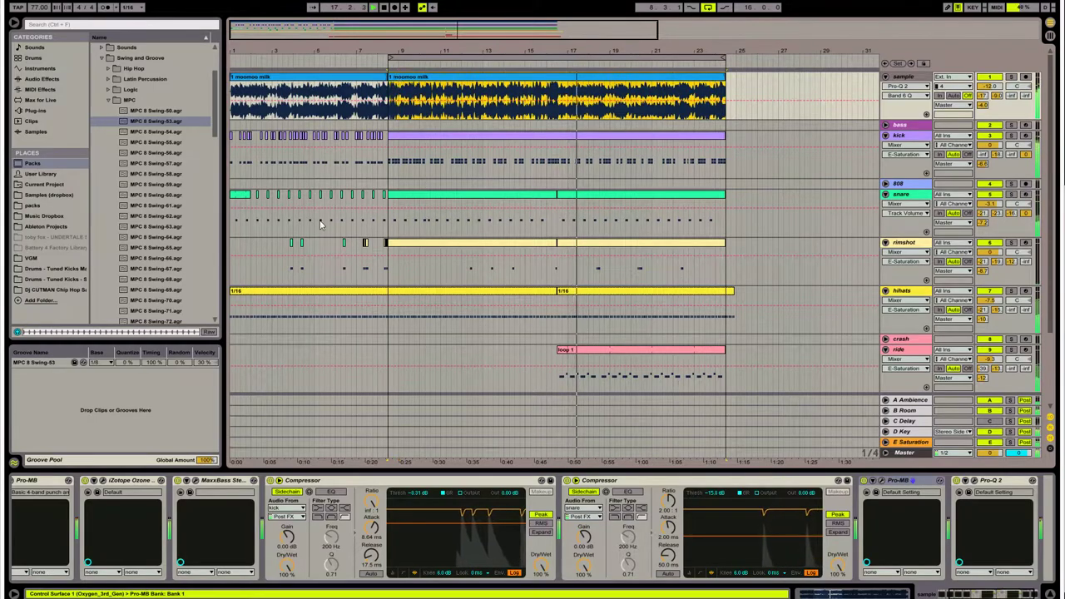
- Assign the MPC 8 Swing-53 groove to the second moomoo milk clip
double_click(397, 86)
left_click(28, 541)
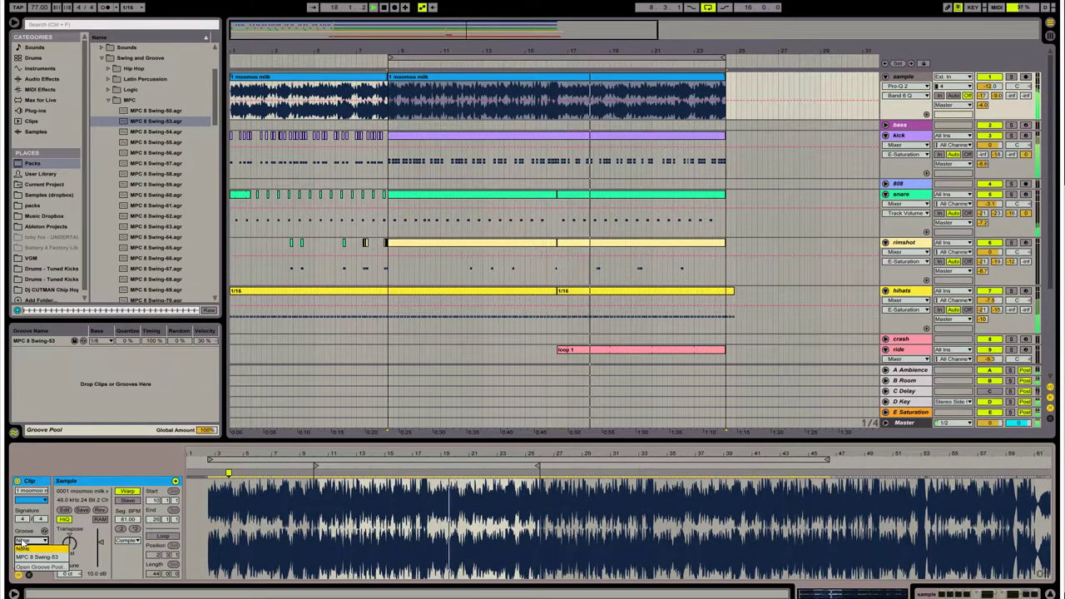
left_click(30, 557)
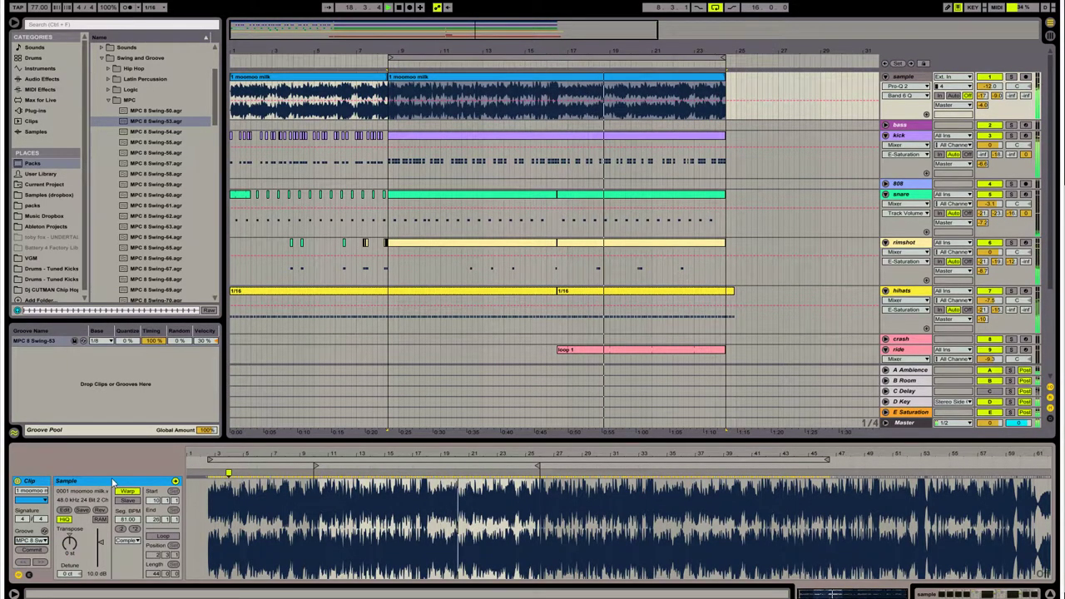
- Assign the MPC 8 Swing-53 groove to all looped MIDI clips from the kick track through the shaker track
left_click(450, 133)
left_click(452, 134)
scroll(608, 263, "down", 5)
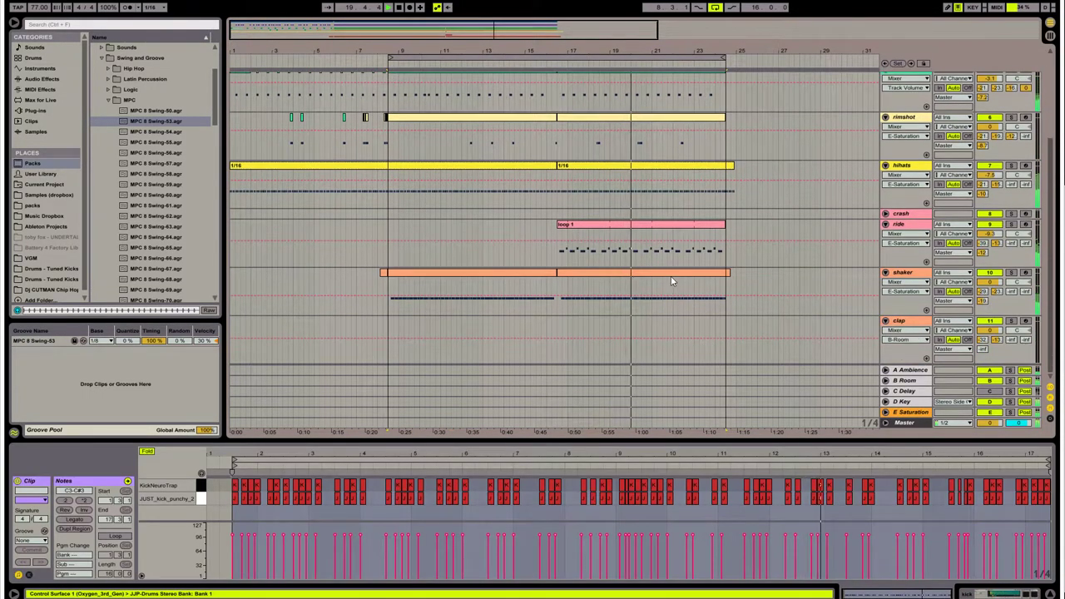
left_click(647, 283, "shift")
left_click(28, 541)
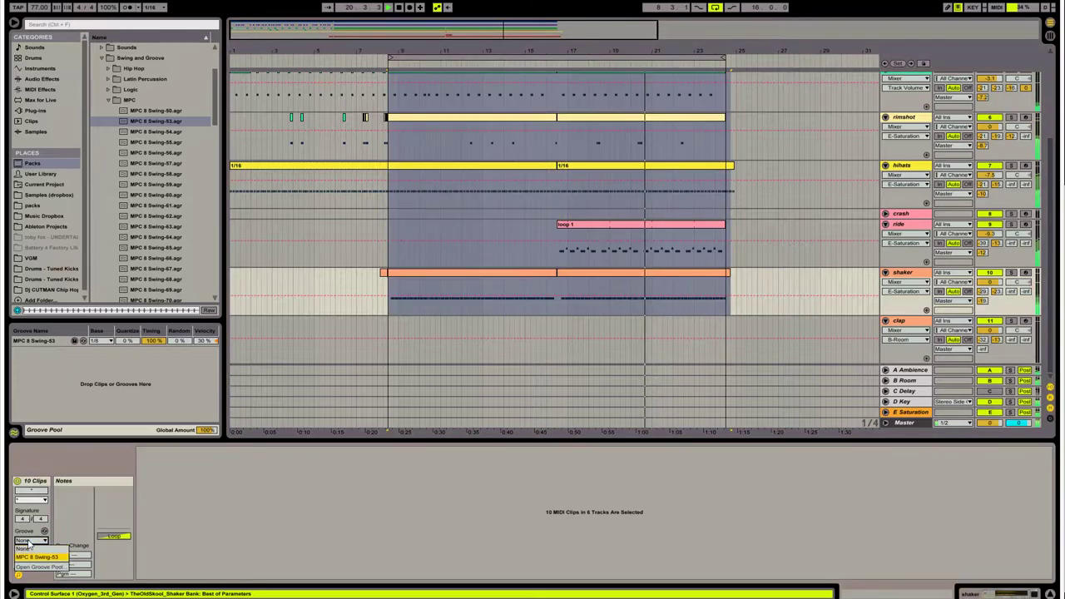
left_click(31, 556)
scroll(458, 278, "up", 5)
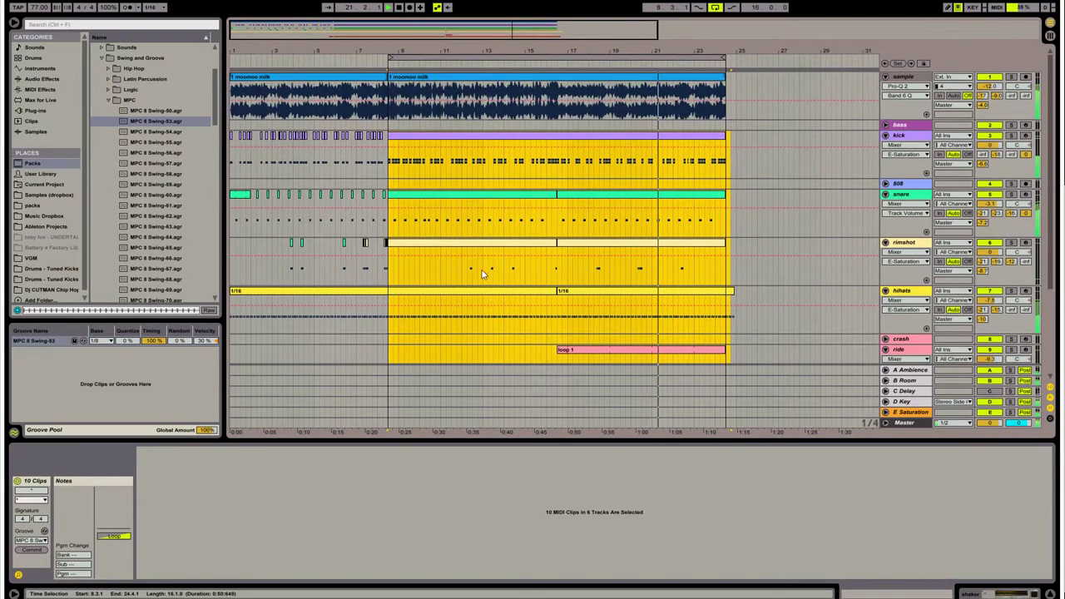
key("space")
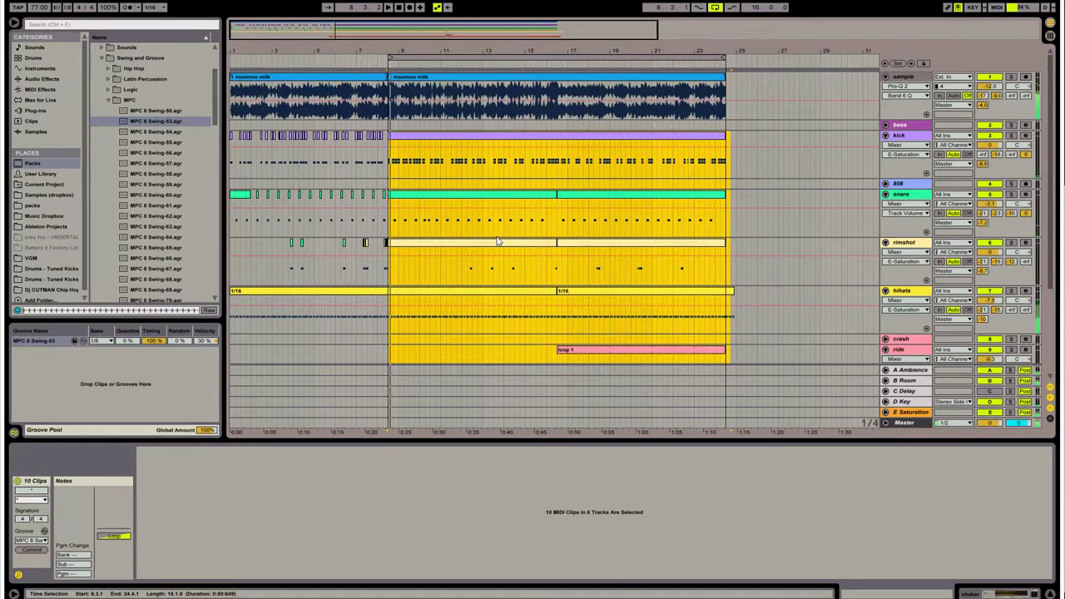
- Play the looped section and try a project tempo of 75 BPM
key("space")
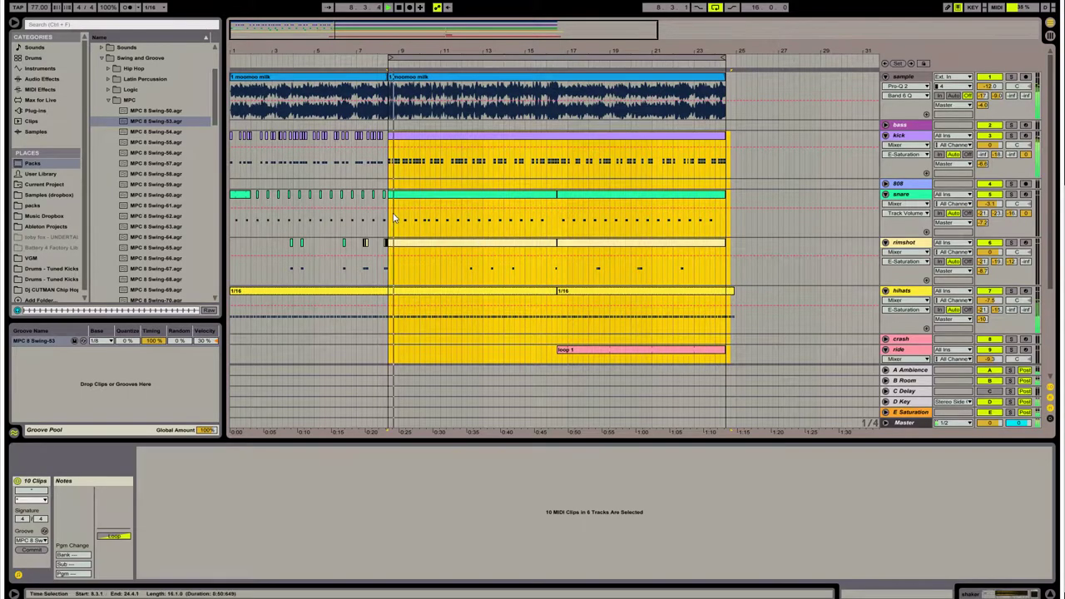
left_click(37, 10)
left_click_drag(36, 10, 37, 15)
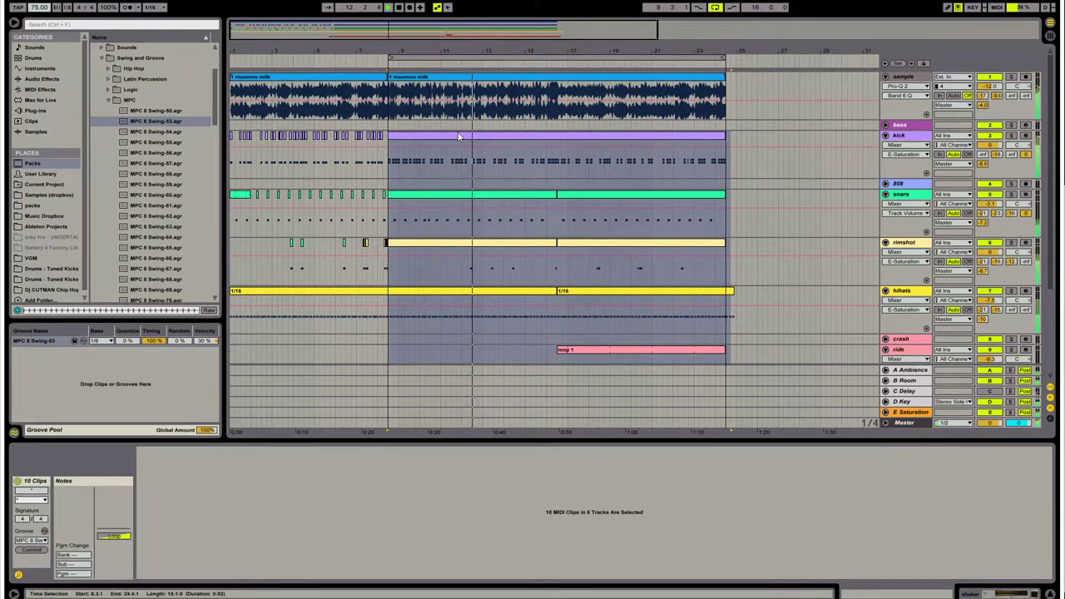
- Lower the shaker track's volume to about -8.4 dB
right_click(636, 226)
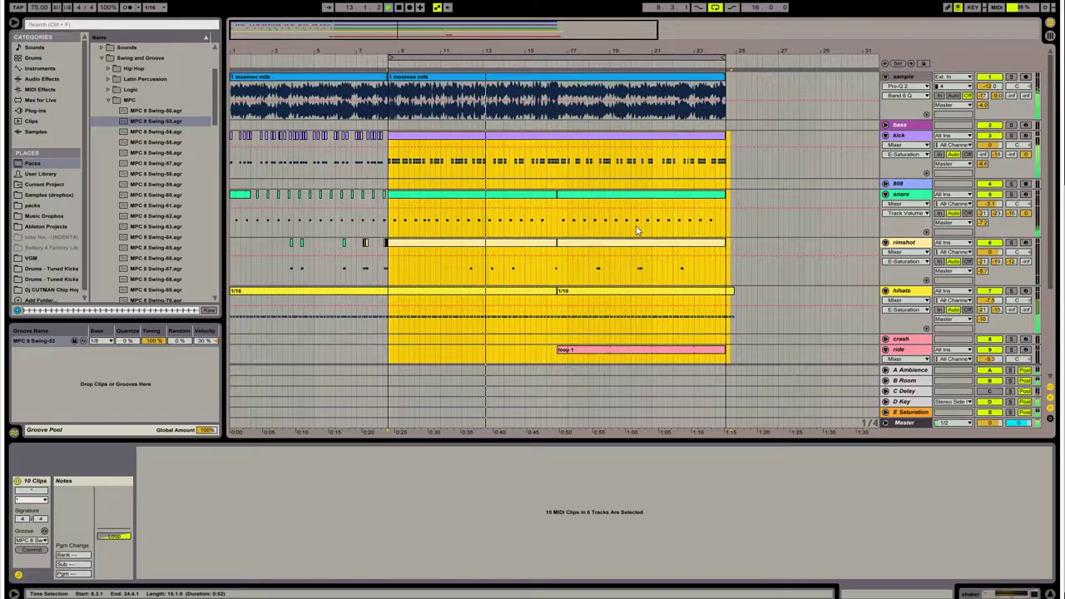
scroll(632, 226, "down", 3)
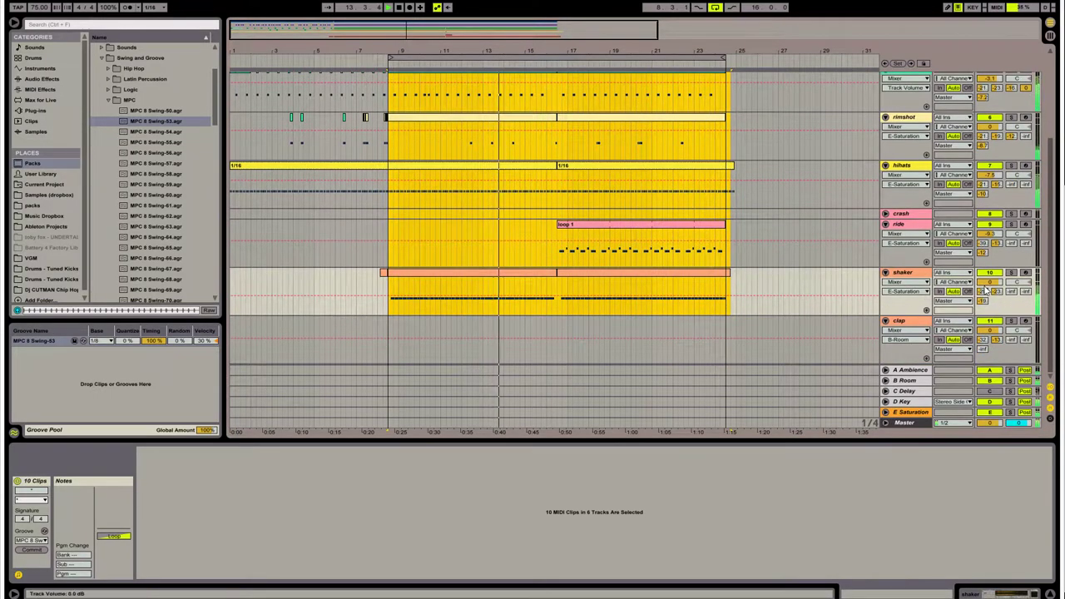
left_click_drag(990, 282, 990, 286)
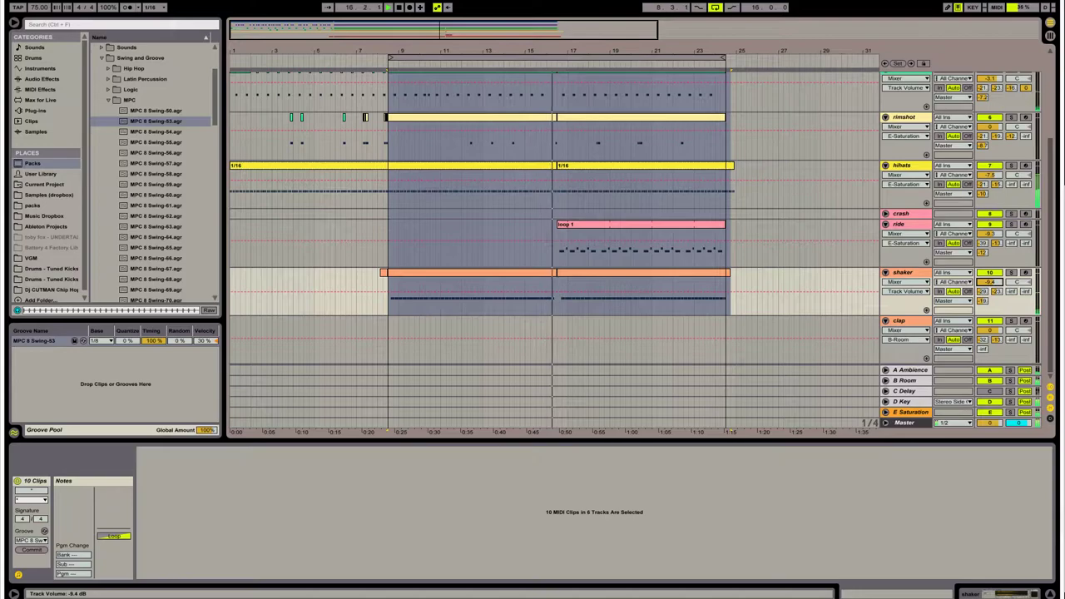
scroll(772, 265, "up", 5)
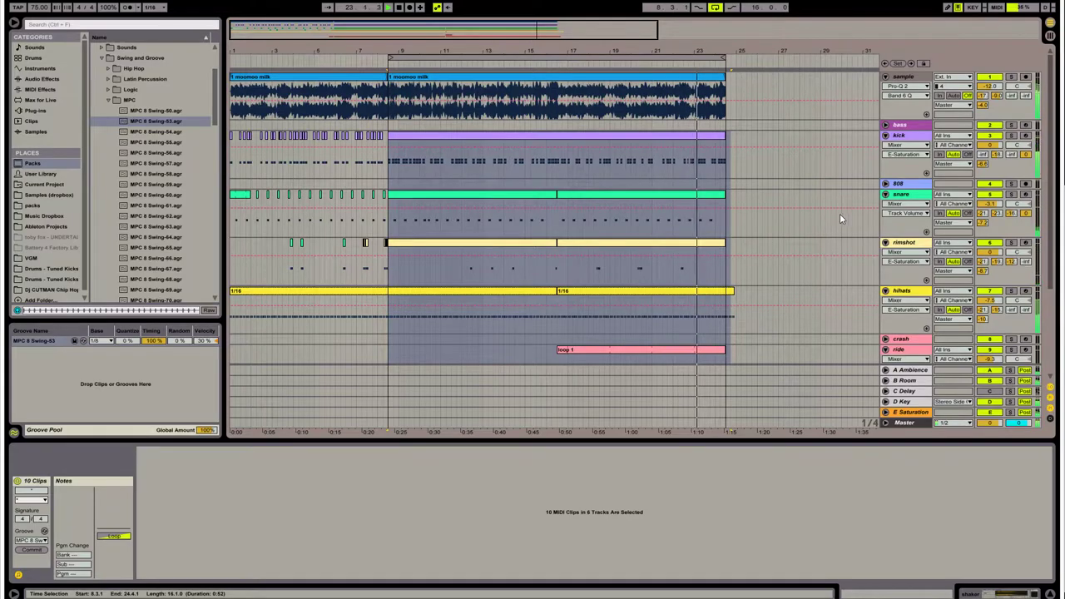
left_click(926, 242)
left_click(926, 242)
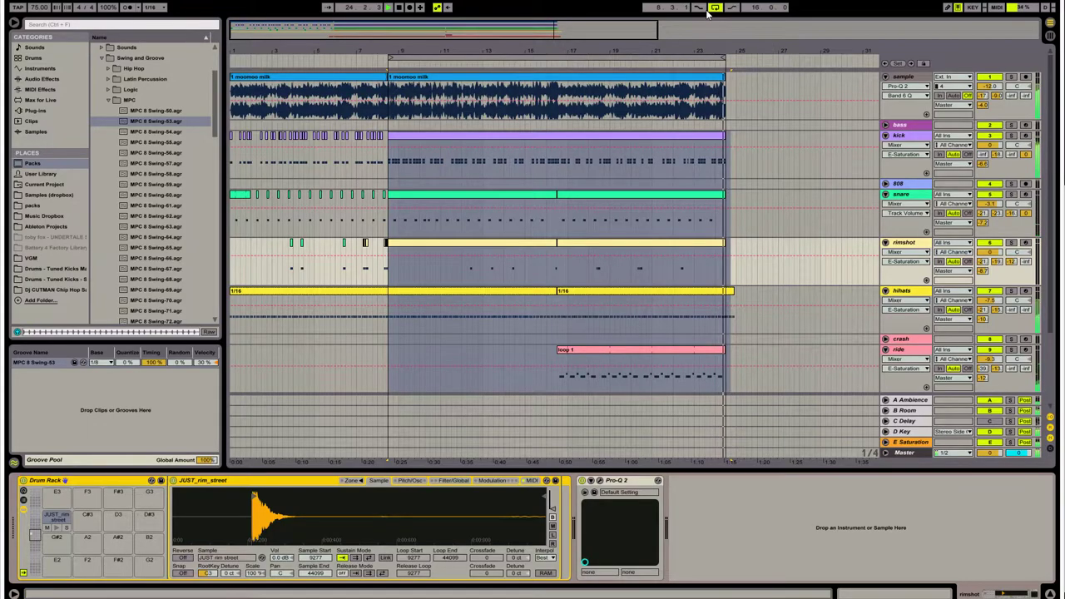
scroll(812, 225, "down", 2)
scroll(809, 197, "up", 2)
left_click(808, 242)
key("Tab")
key("Tab")
key("Tab")
key("Tab")
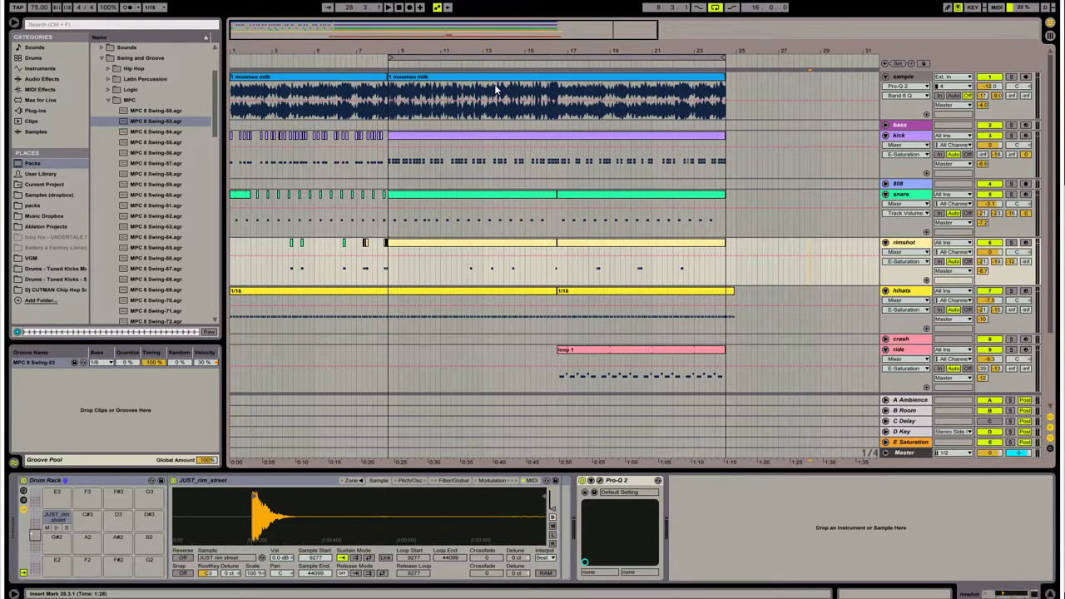
- Replay the loop from the second moomoo milk clip, then set the tempo to 77 BPM and the global groove amount to 66%
left_click(406, 78)
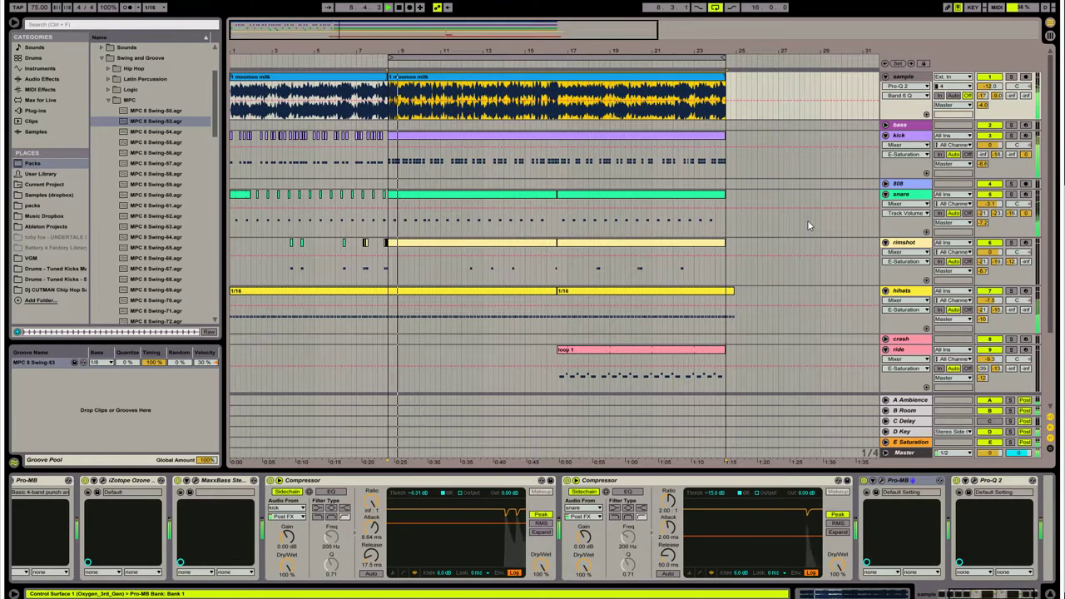
left_click(39, 8)
key("Up")
key("Up")
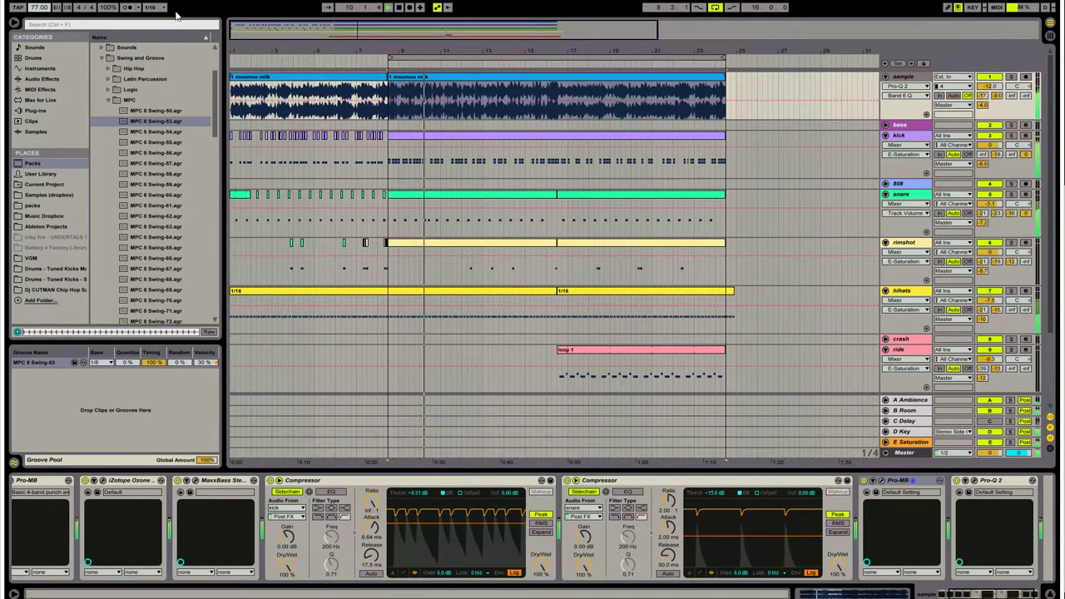
left_click_drag(109, 7, 109, 35)
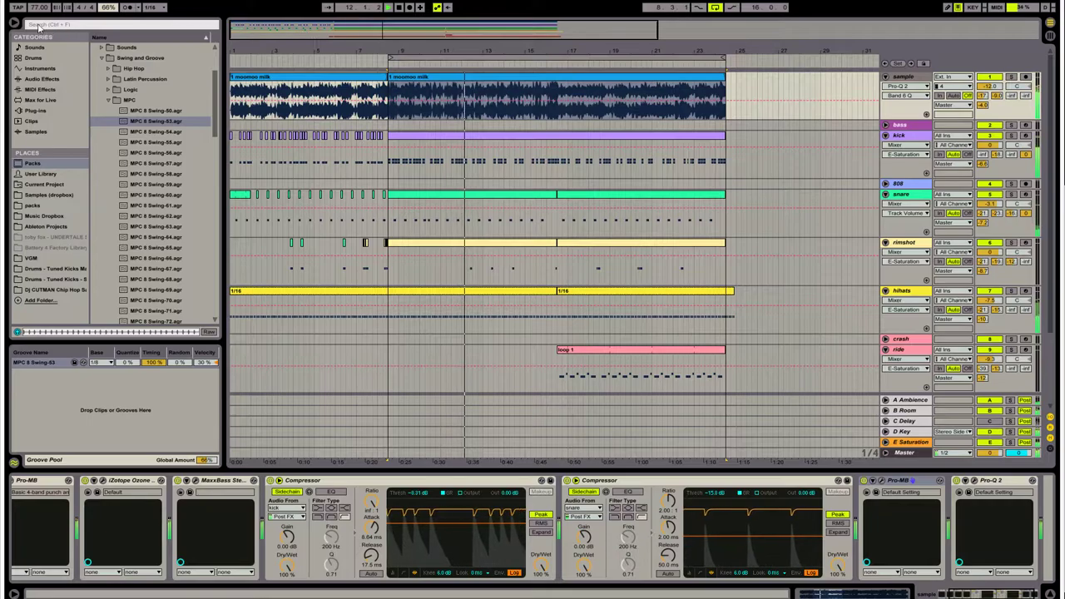
- Hide the browser and turn on playback following in the arrangement
key("ctrl+alt+b")
left_click_drag(218, 33, 221, 44)
key("ctrl+shift+f")
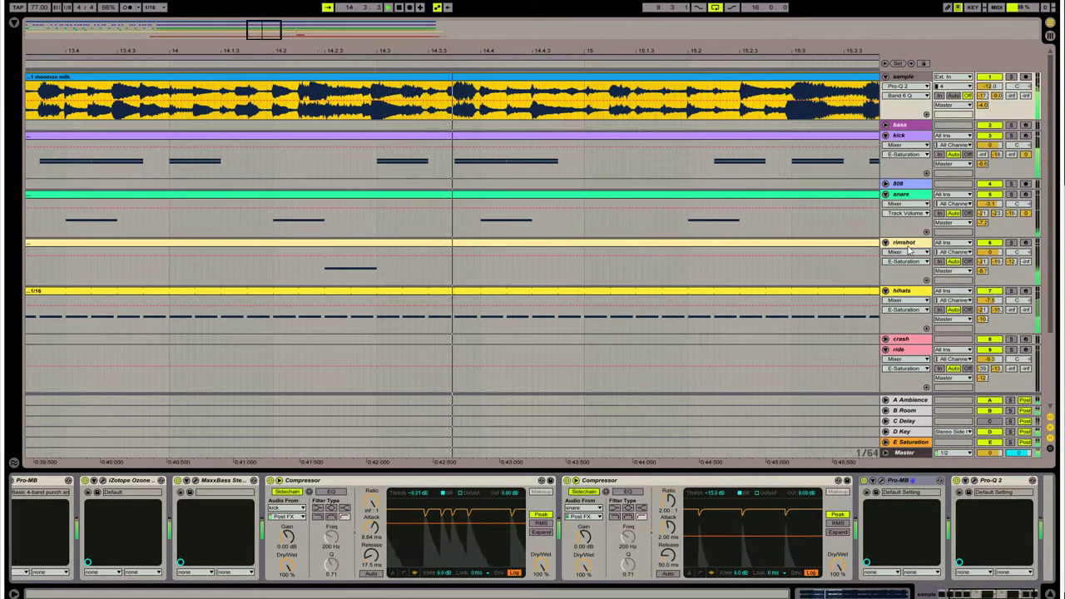
- Open the Pro-Q 2 equalizer on the rimshot track and raise its low cut to about 536 Hz
left_click(774, 282)
left_click(600, 481)
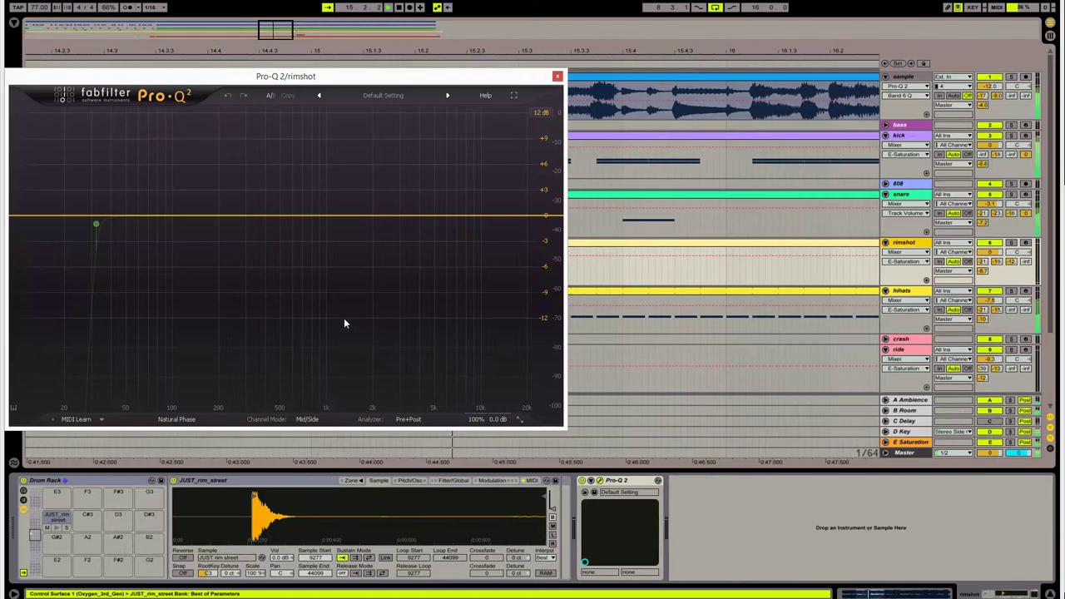
left_click_drag(94, 227, 237, 222)
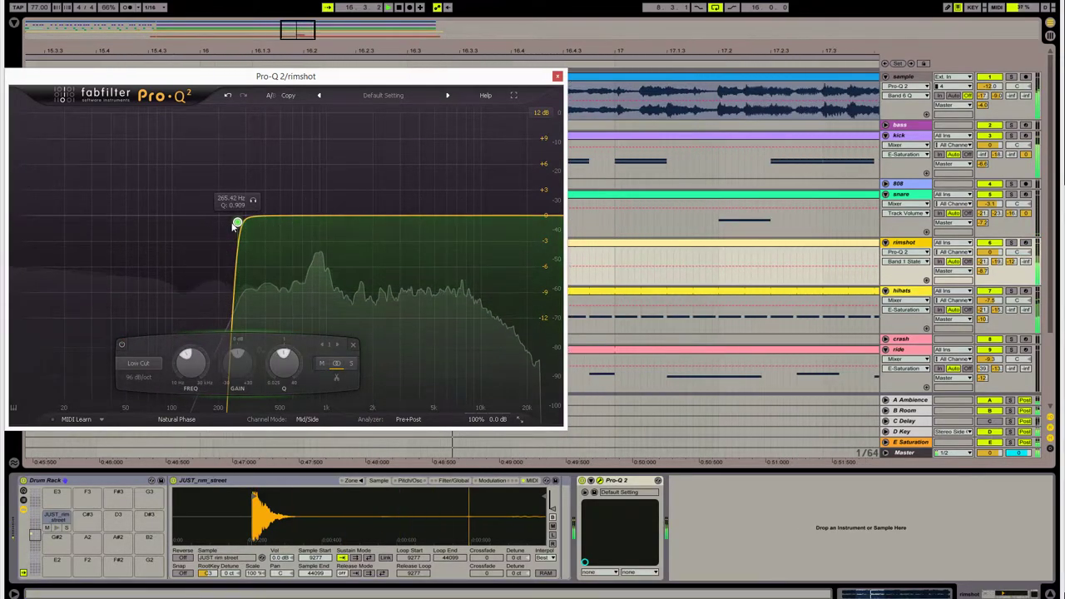
left_click_drag(238, 223, 285, 222)
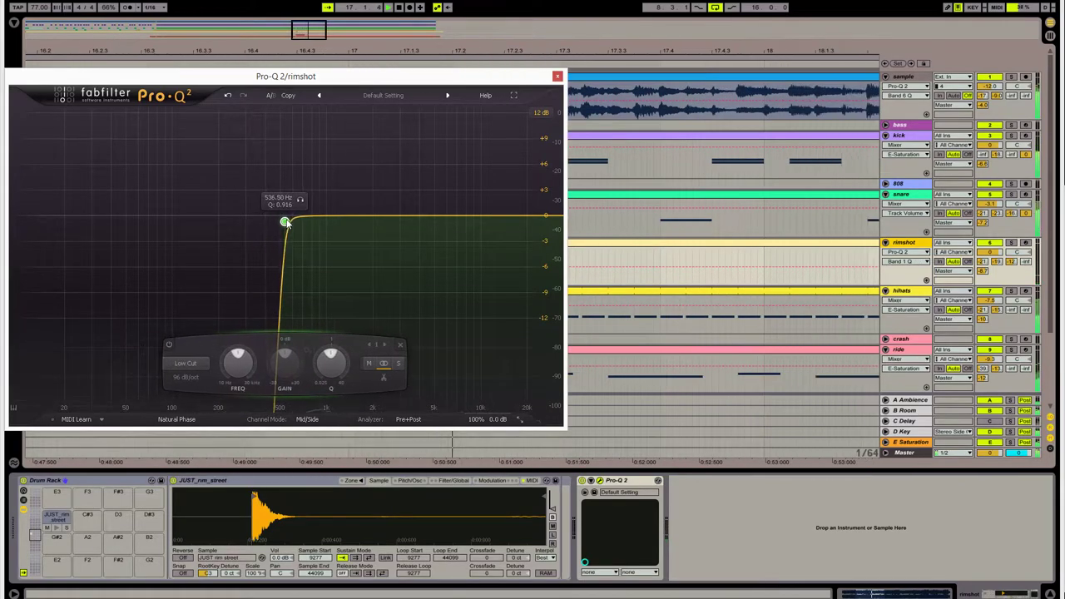
- Launch the rimshot session clip and add a bell cut of about 9.5 dB near 1.5 kHz in its Pro-Q 2
key("Tab")
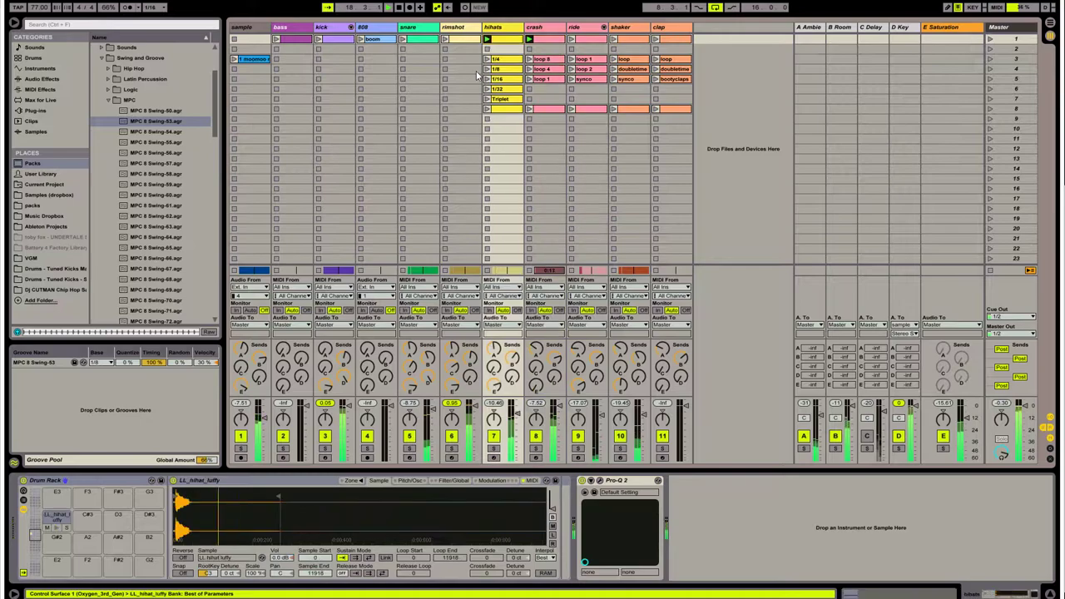
left_click(464, 67)
mouse_move(285, 221)
left_mouse_down()
mouse_move(338, 221)
mouse_move(267, 220)
mouse_move(321, 208)
mouse_move(321, 250)
mouse_move(378, 261)
mouse_move(365, 289)
left_mouse_up()
scroll(267, 220, "down", 2)
scroll(380, 263, "up", 5)
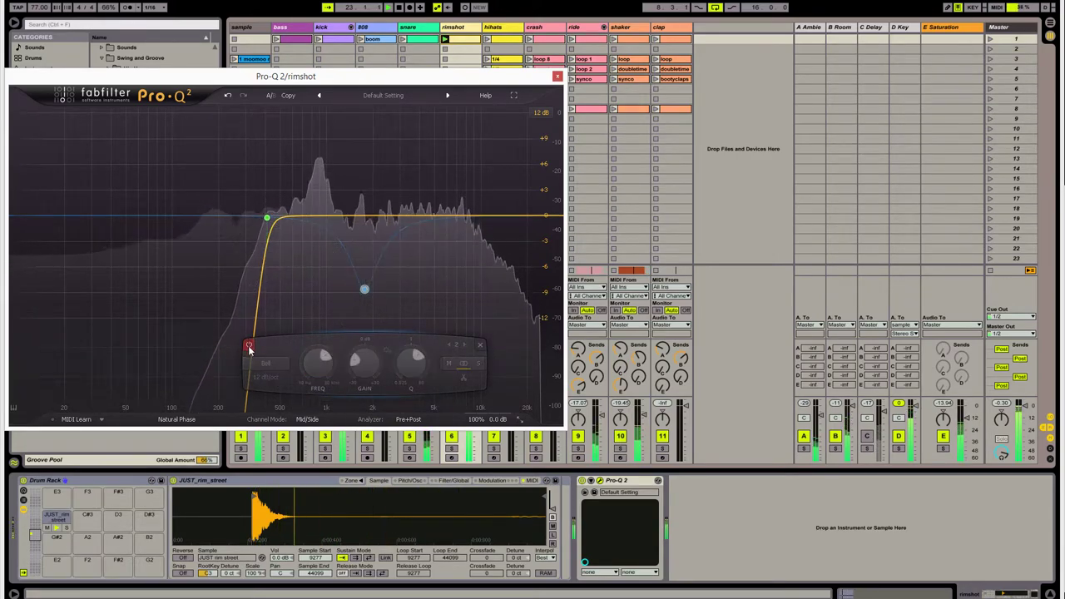
left_click_drag(363, 288, 356, 297)
left_click(558, 76)
- Go back to the arrangement and restore arrangement playback on the overridden tracks
key("Tab")
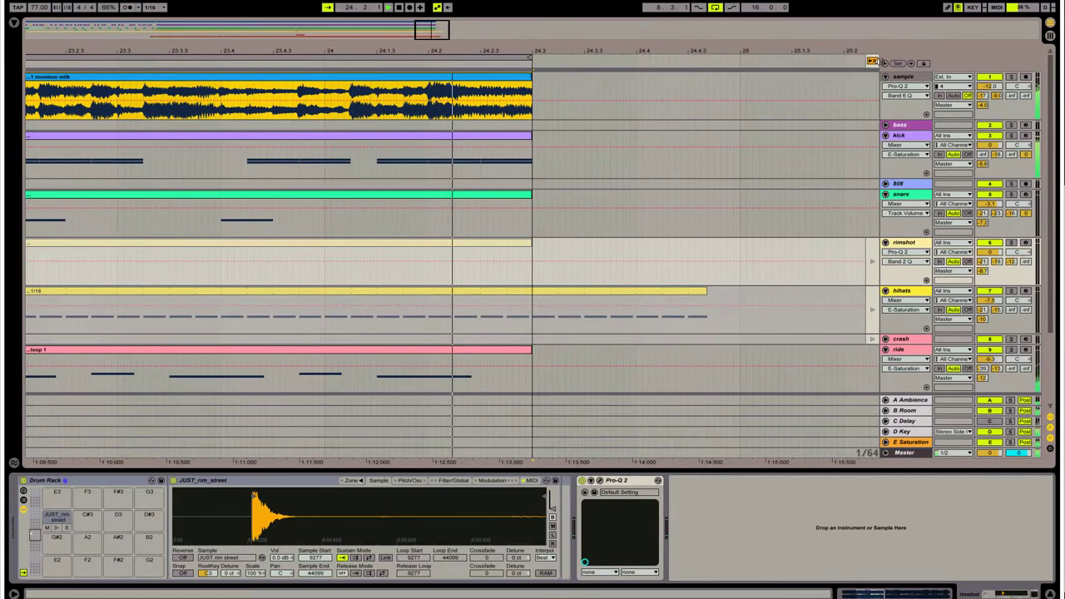
left_click(871, 63)
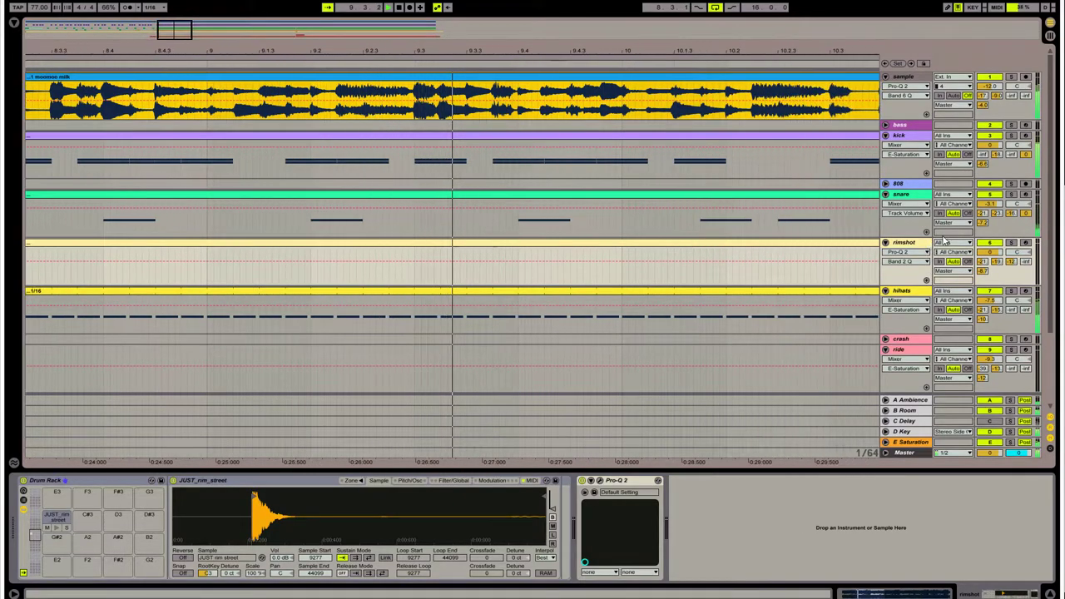
key("Tab")
key("Tab")
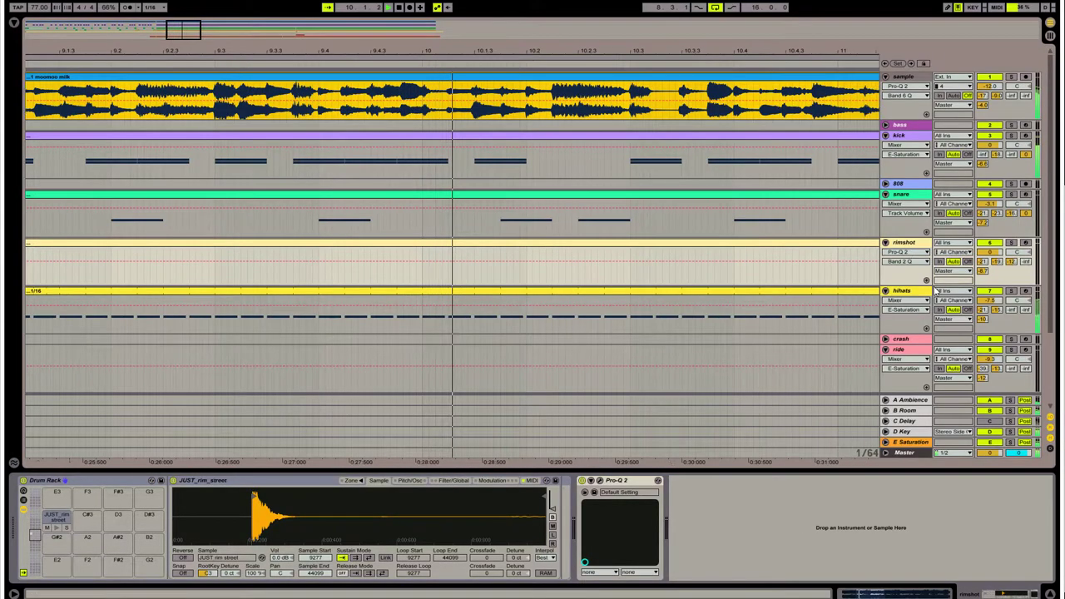
- Solo the Room and Ambience return tracks in turn to hear them separately, then clear the solo
left_click(1010, 421)
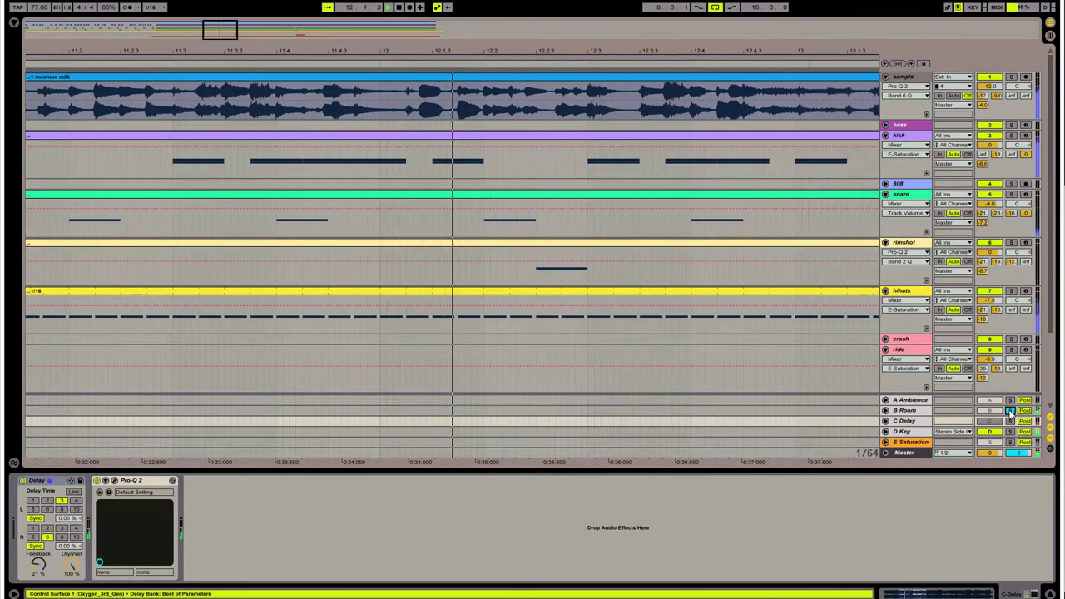
left_click(1008, 399)
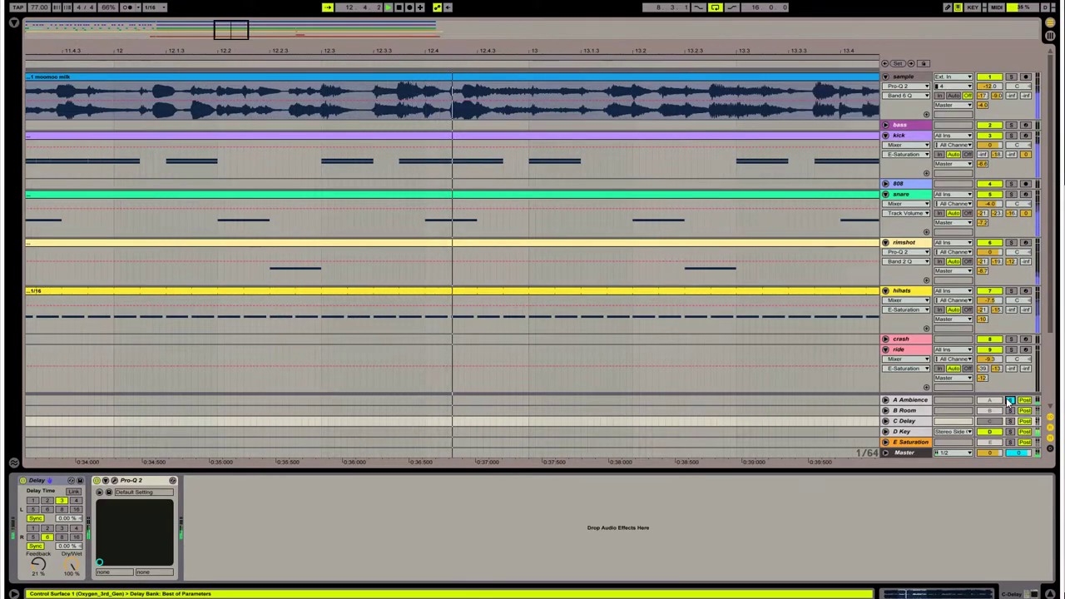
left_click(1008, 399)
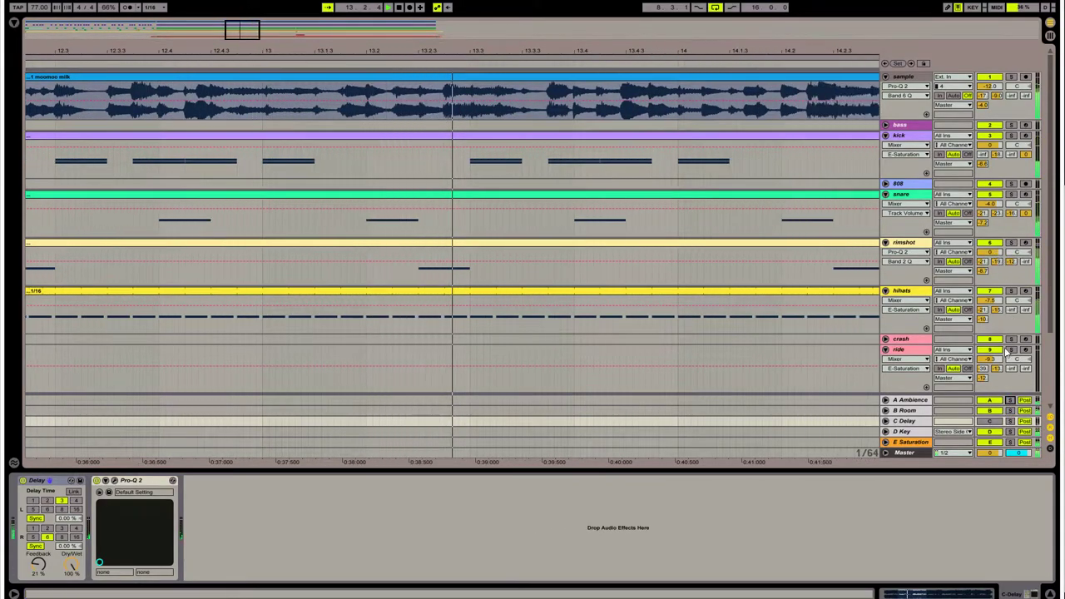
- Raise the rimshot track's send level to the B Room return while auditioning it
left_click_drag(997, 261, 997, 242)
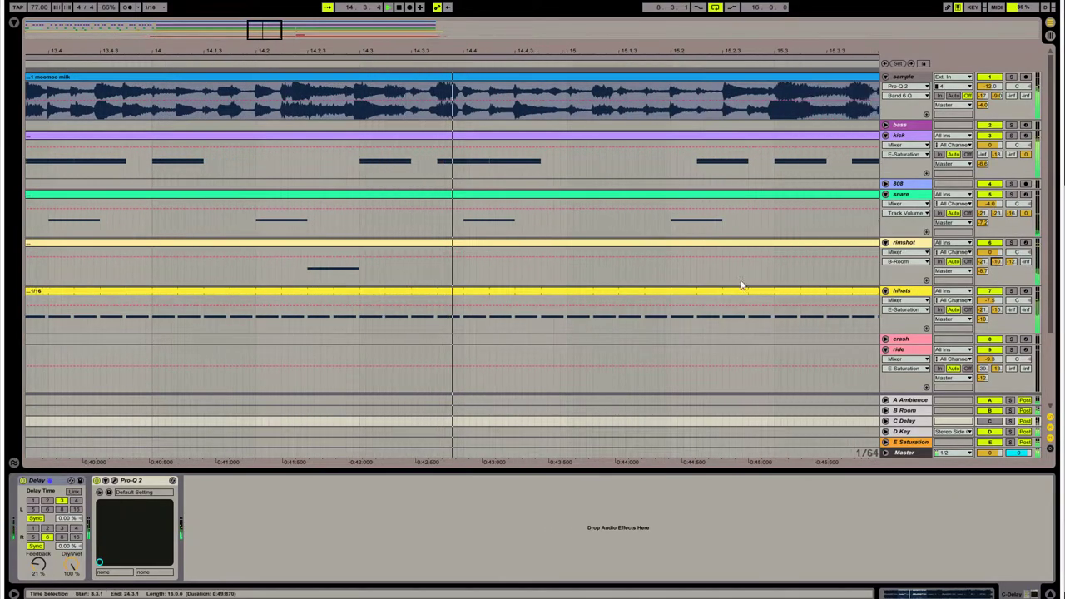
left_click(326, 278)
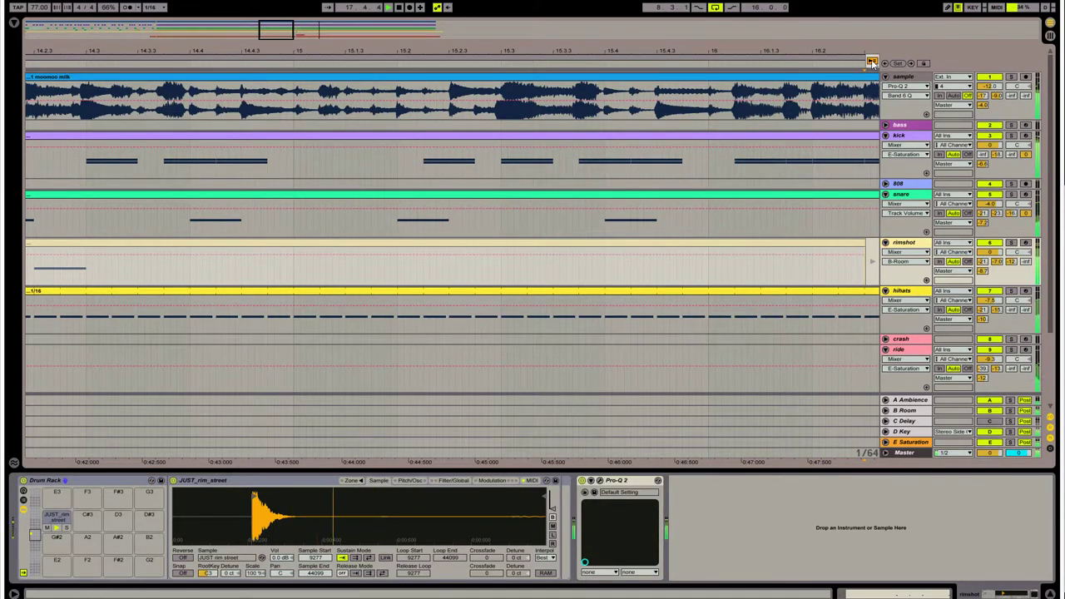
key("ctrl+f")
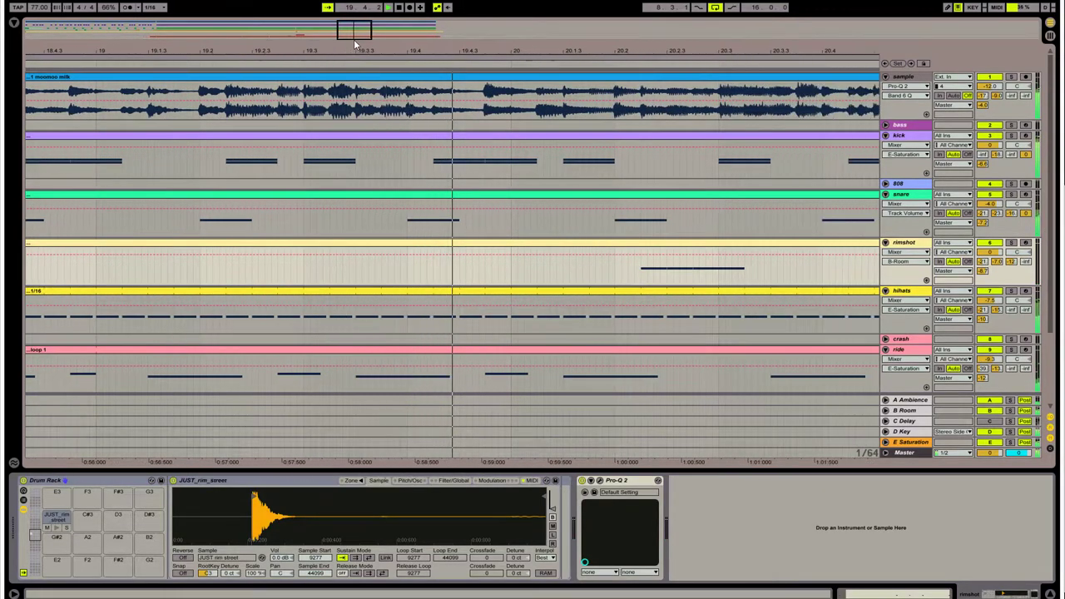
left_click_drag(359, 32, 357, 1)
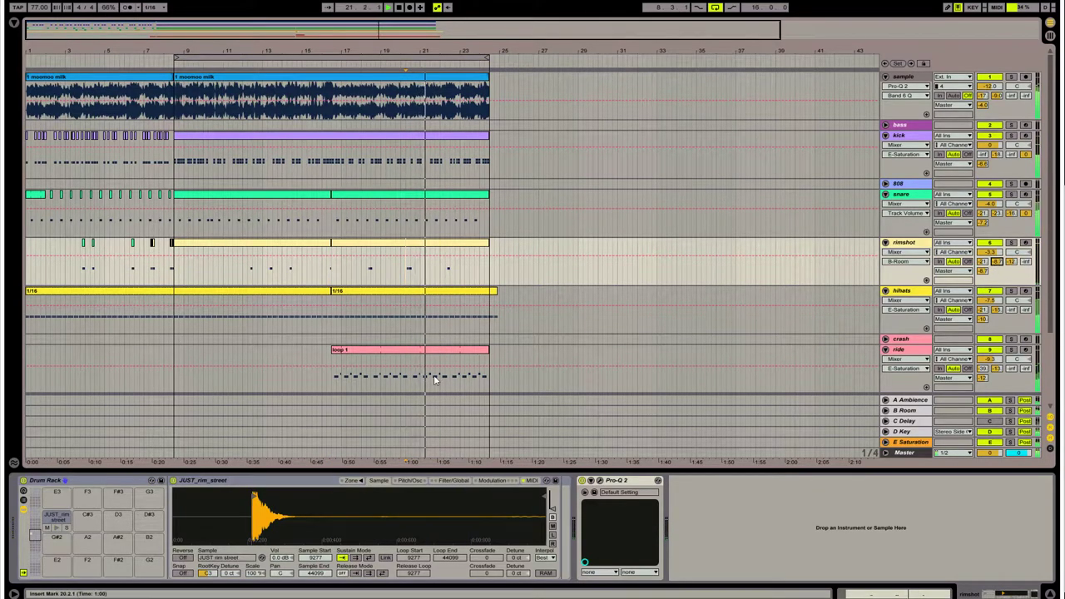
- Add a bell boost of about 3.5 dB near 6.3 kHz to the rimshot track's Pro-Q 2
left_click(601, 481)
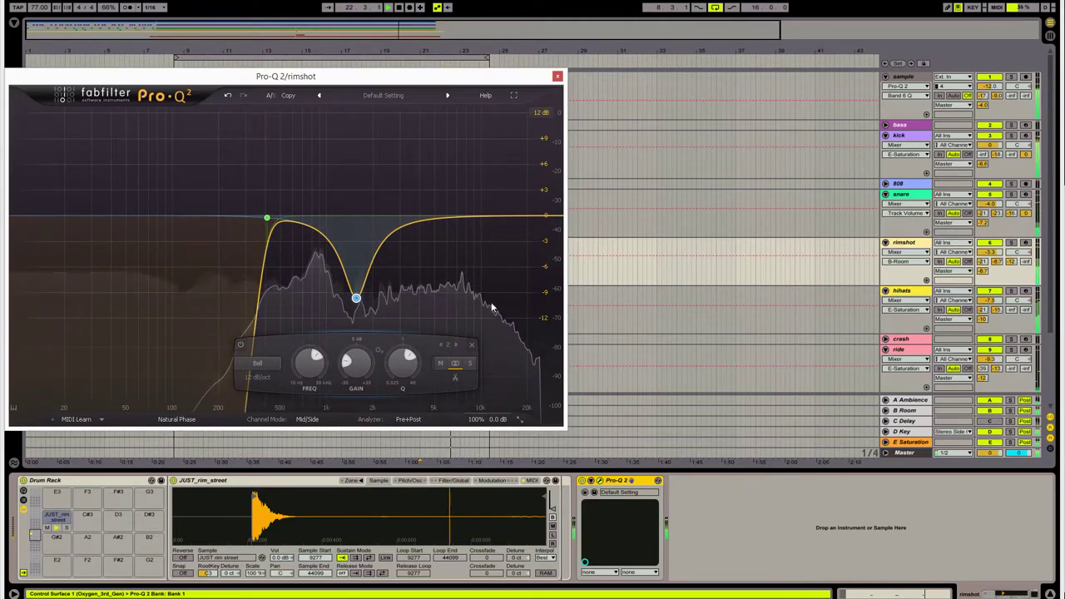
left_click_drag(454, 222, 453, 171)
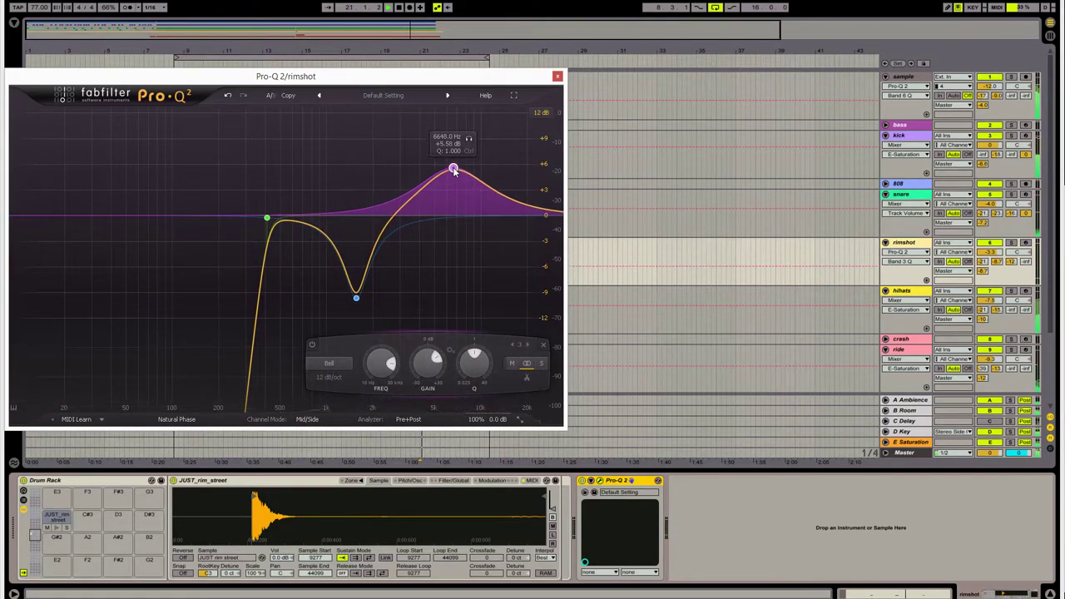
key("Down")
key("Down")
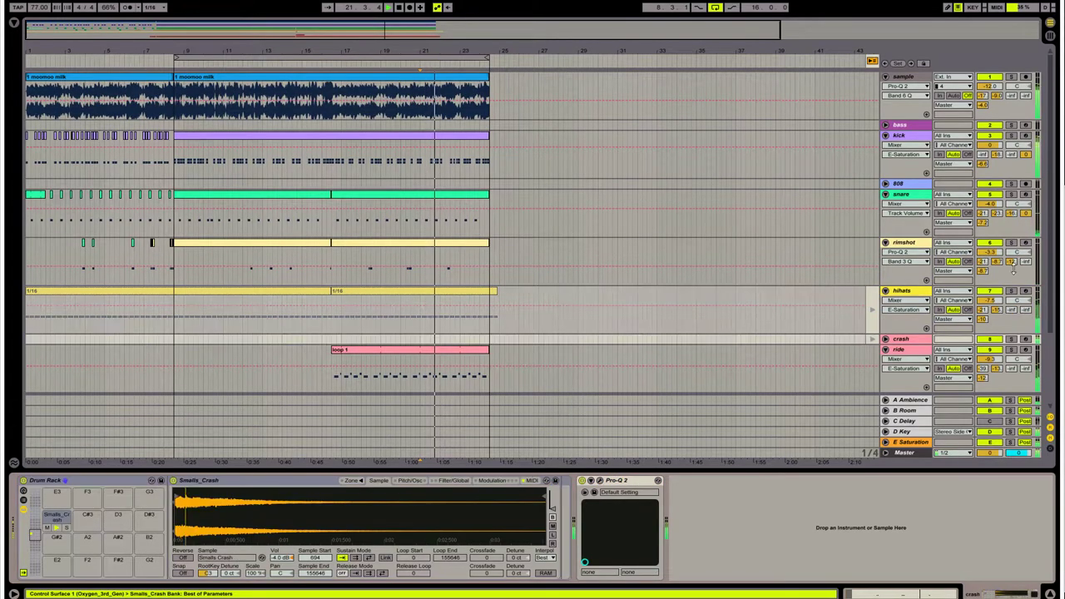
left_click(1038, 264)
left_click_drag(454, 169, 451, 185)
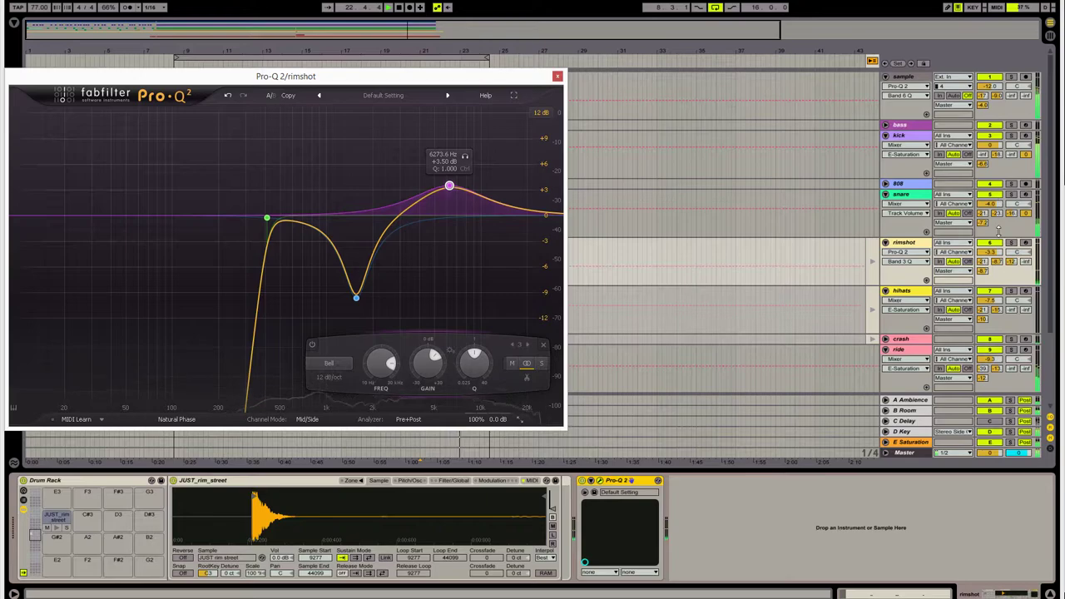
left_click(557, 76)
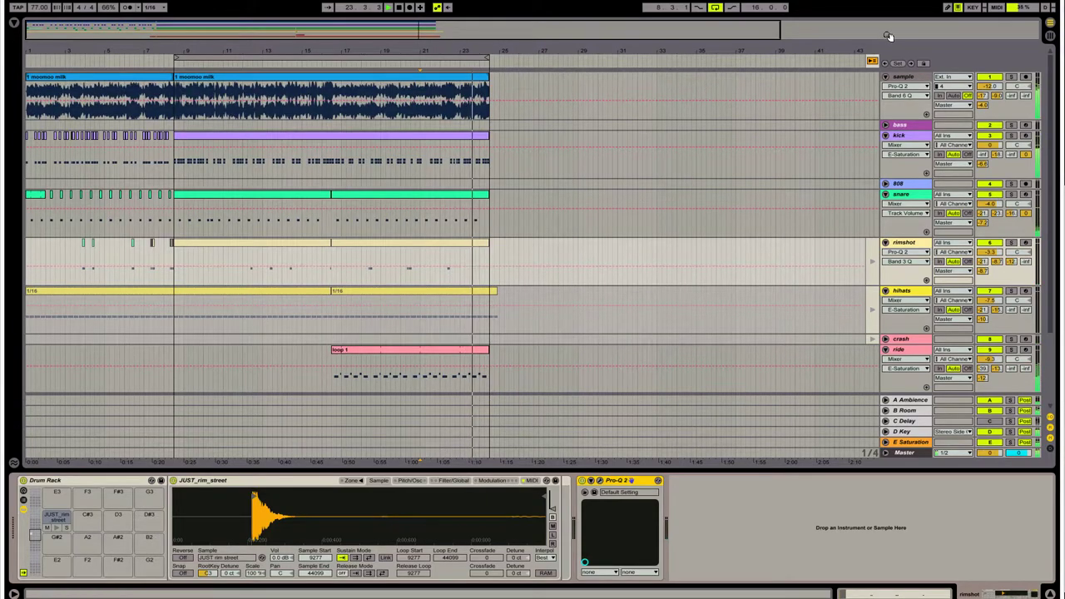
- Place a four-bar crash clip from Session View at the loop start on the crash track and unfold that track
scroll(470, 246, "down", 3)
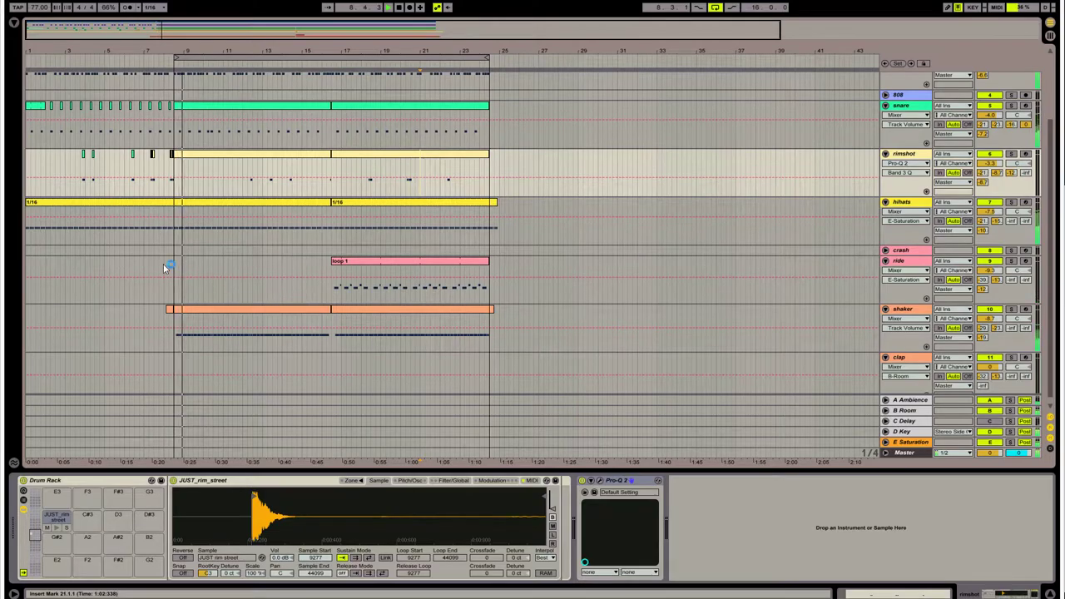
key("Tab")
key("Tab")
left_click_drag(542, 69, 170, 246)
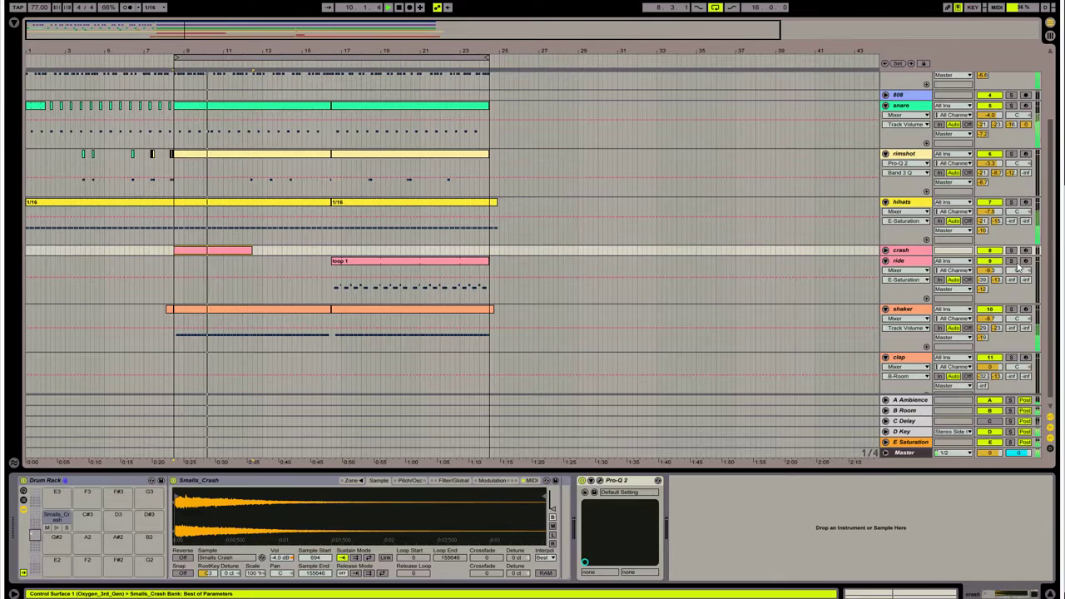
left_click(886, 251)
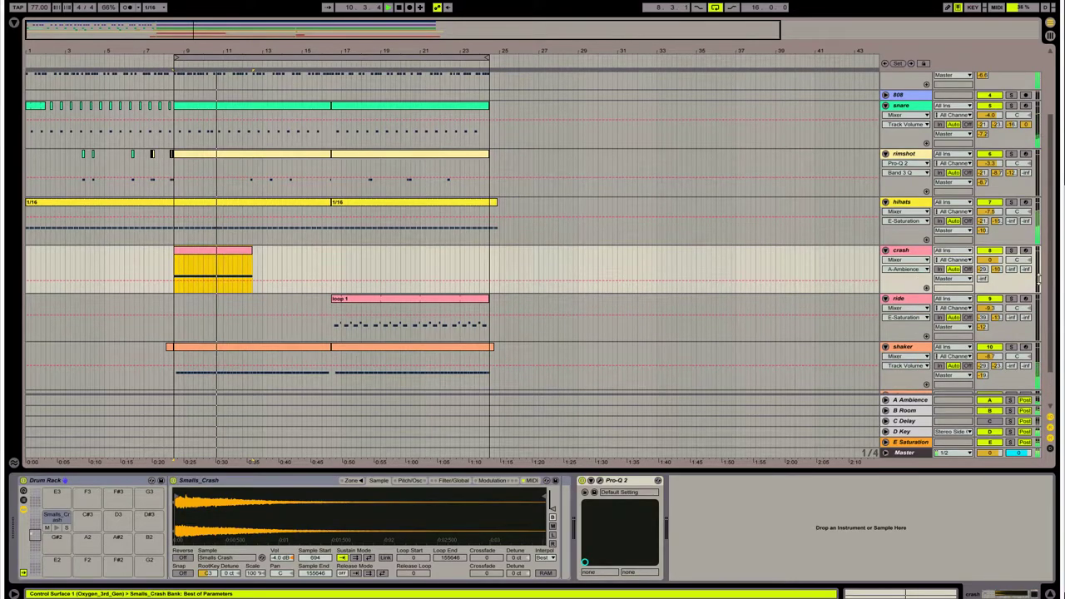
- Lower the crash track's volume to about -22 dB while auditioning it in the loop
left_click(990, 261)
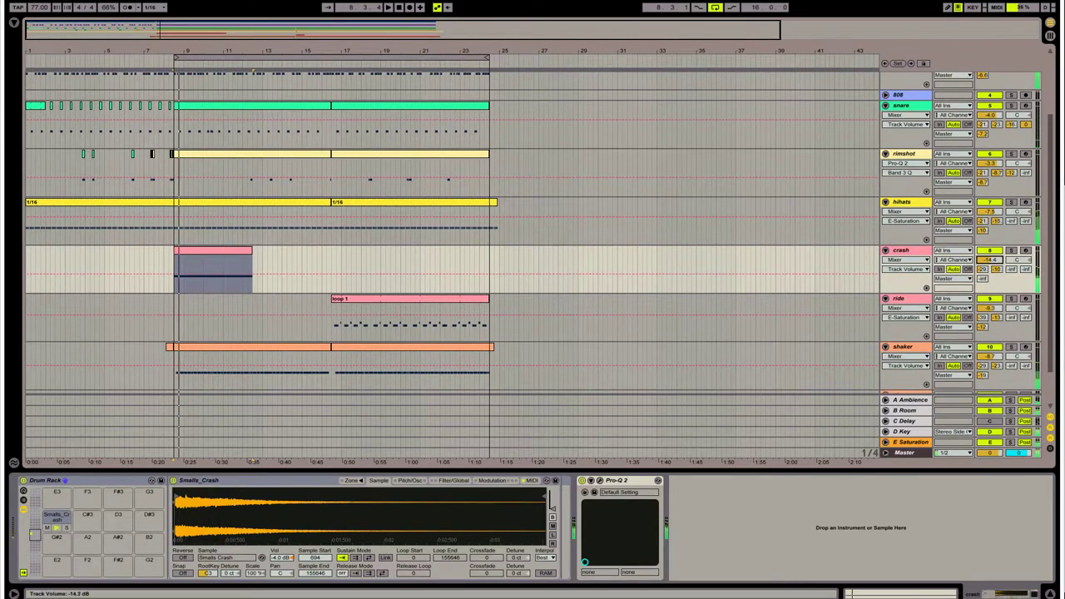
left_click_drag(990, 260, 989, 274)
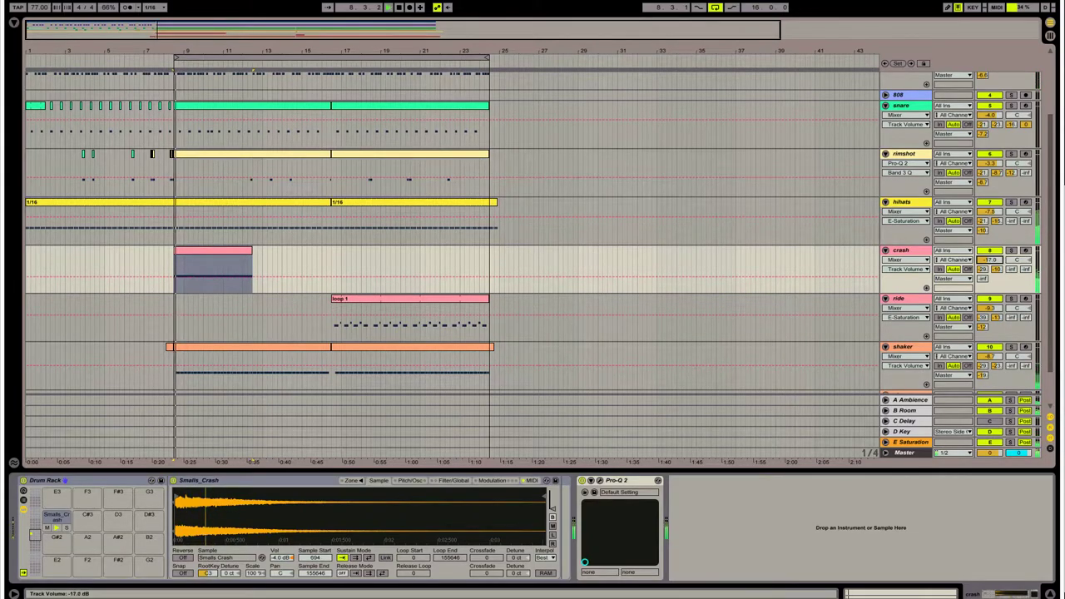
left_click(988, 251)
left_click(988, 252)
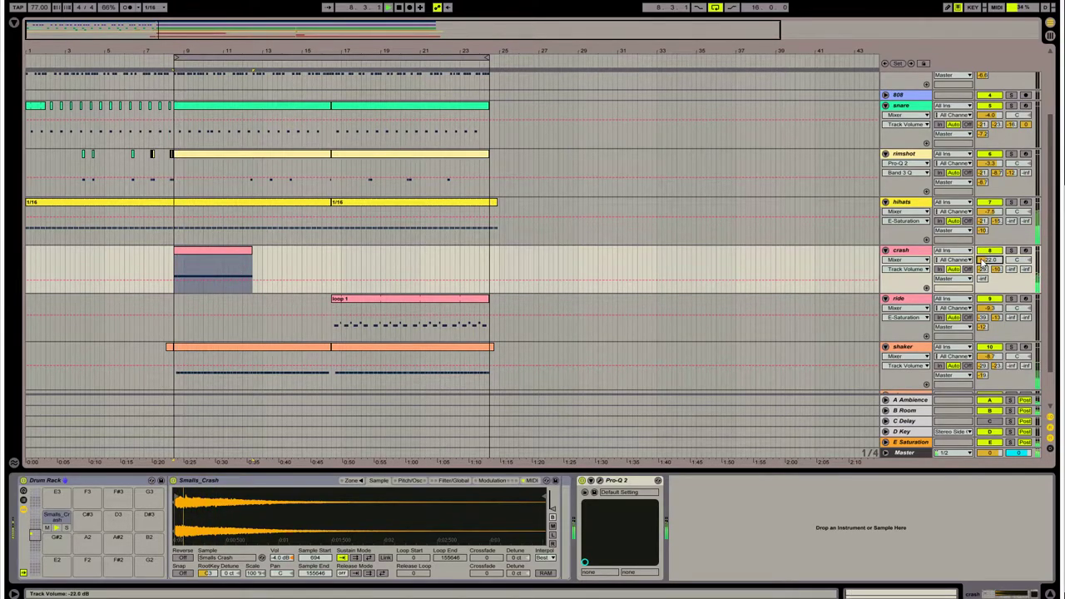
- Set the crash track's Pro-Q 2 low cut to about 510 Hz with Q 1.0 and add an 11 dB bell boost near 12 kHz
left_click(600, 481)
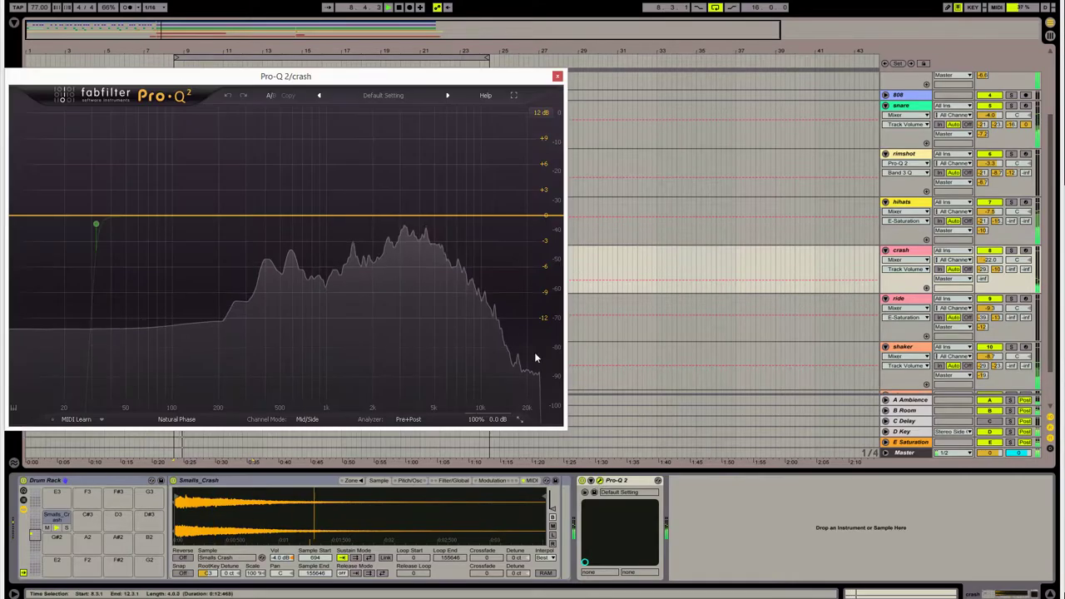
left_click_drag(98, 226, 282, 219)
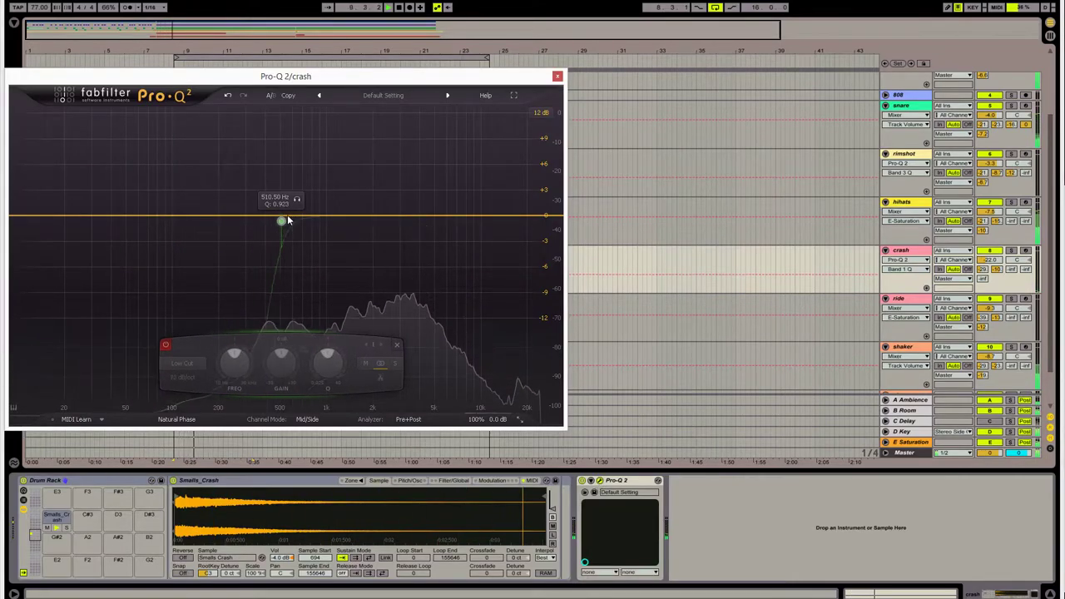
left_click(167, 346)
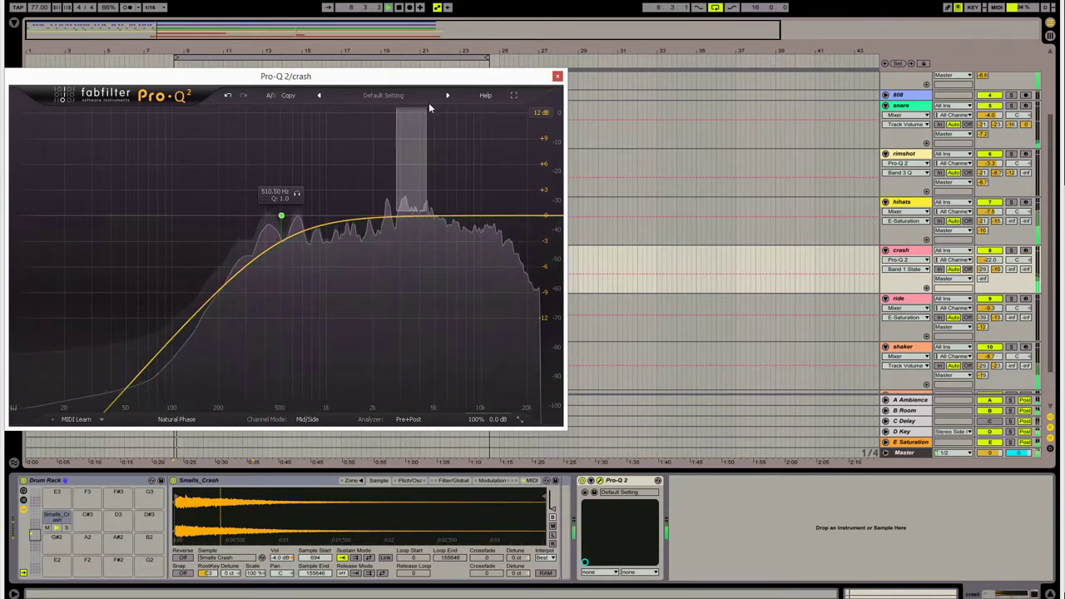
left_click_drag(425, 216, 490, 123)
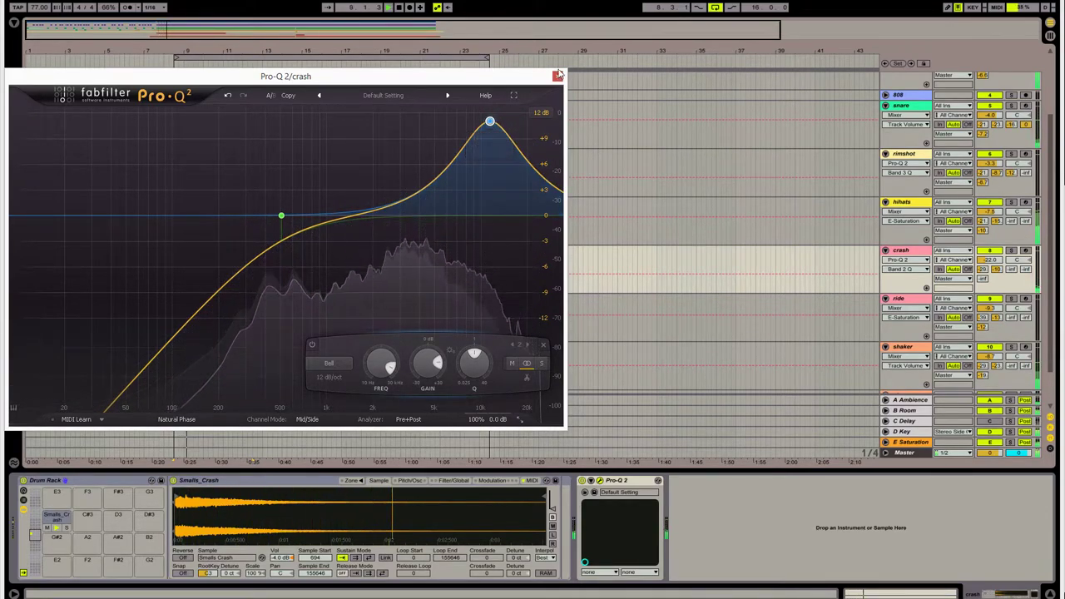
left_click(557, 76)
- Set the crash track's volume to about -23.8 dB and its A Ambience send to -7 dB, and lower its B Room send
left_click_drag(990, 260, 983, 221)
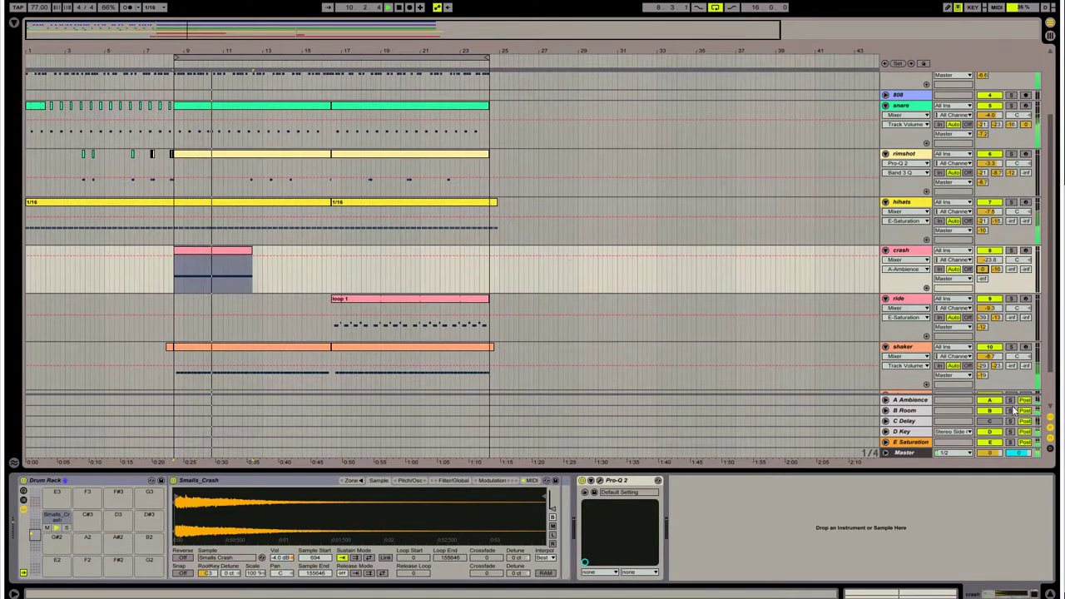
left_click_drag(983, 269, 983, 275)
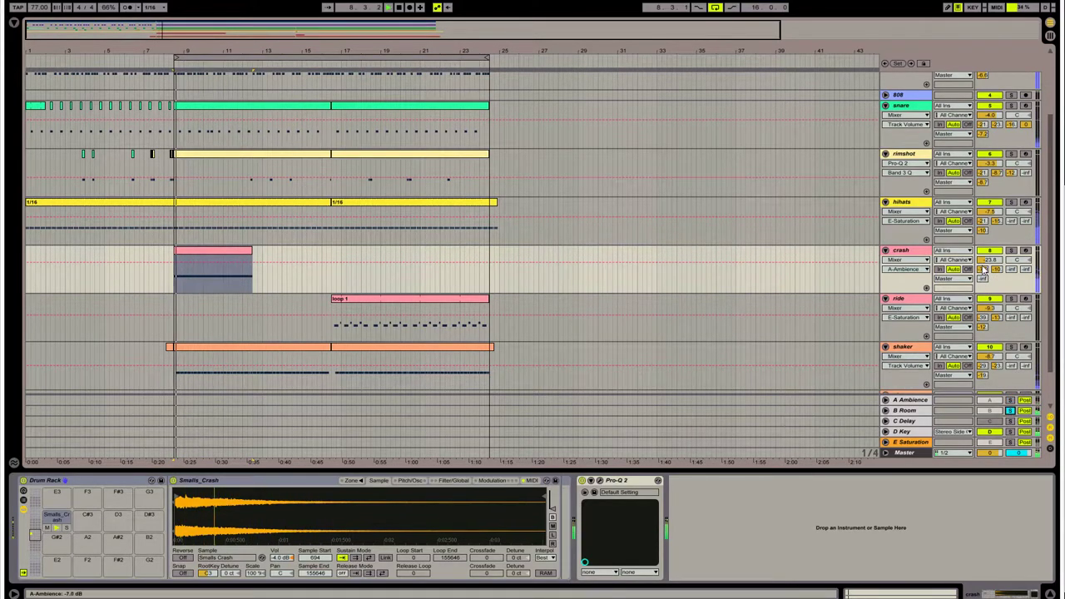
left_click_drag(997, 269, 997, 277)
key("space")
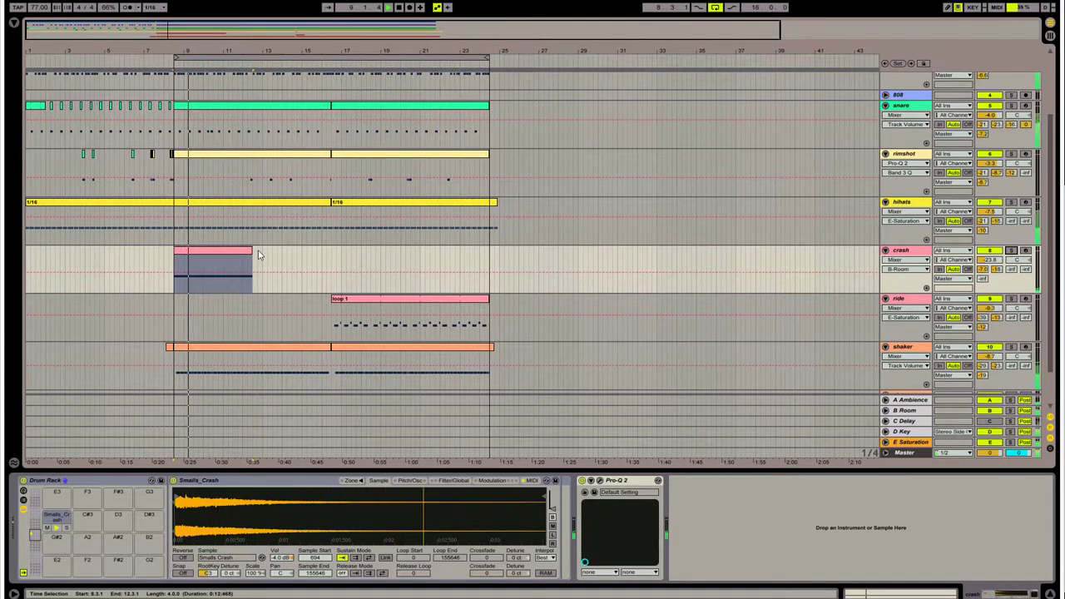
- Move the crash sample's start point to 0 and extend the crash clip to eight bars
left_click_drag(181, 523, 183, 493)
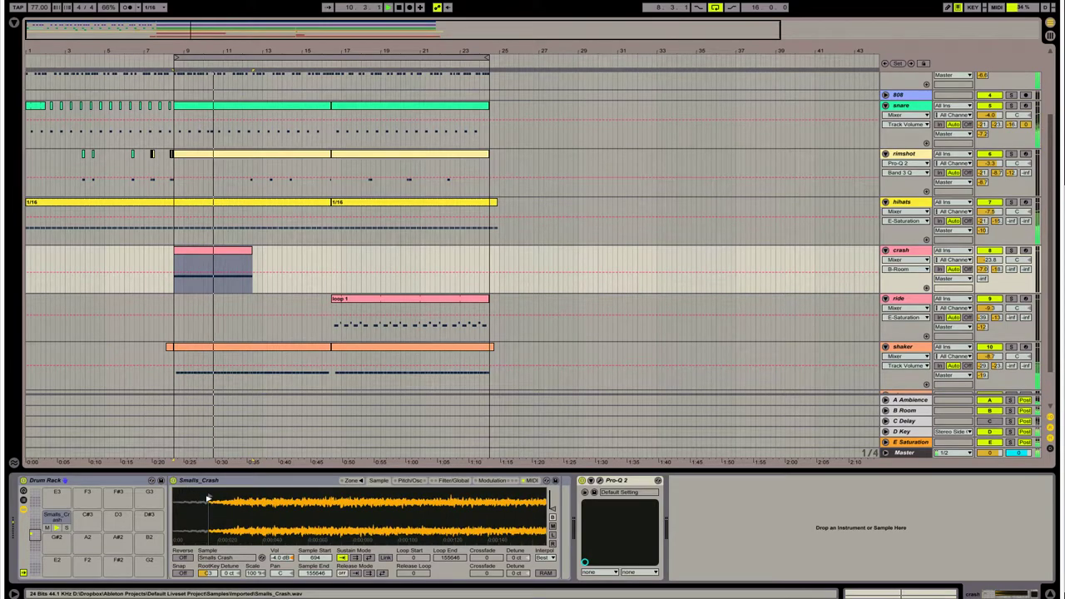
left_click(177, 459)
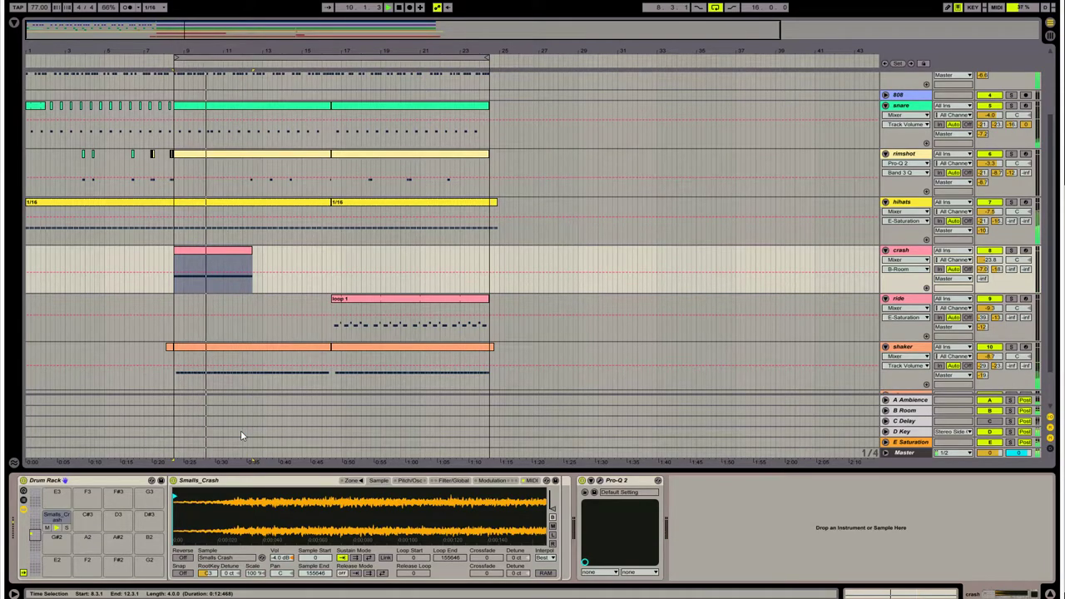
left_click_drag(248, 254, 331, 273)
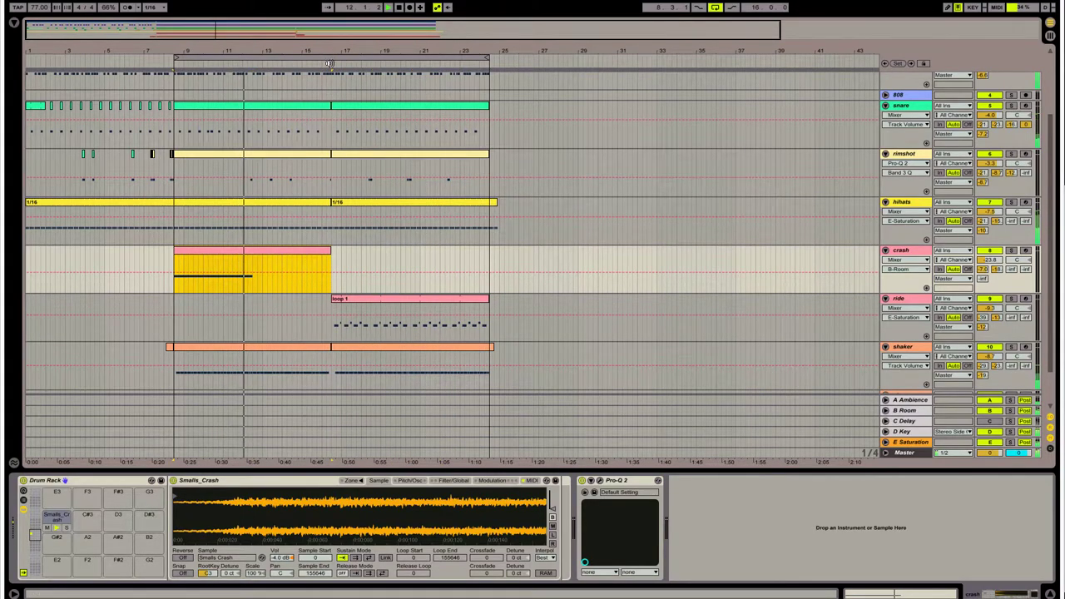
- Move the whole looped section on all tracks, together with the loop range, to start at 9.1.1
scroll(262, 136, "up", 3)
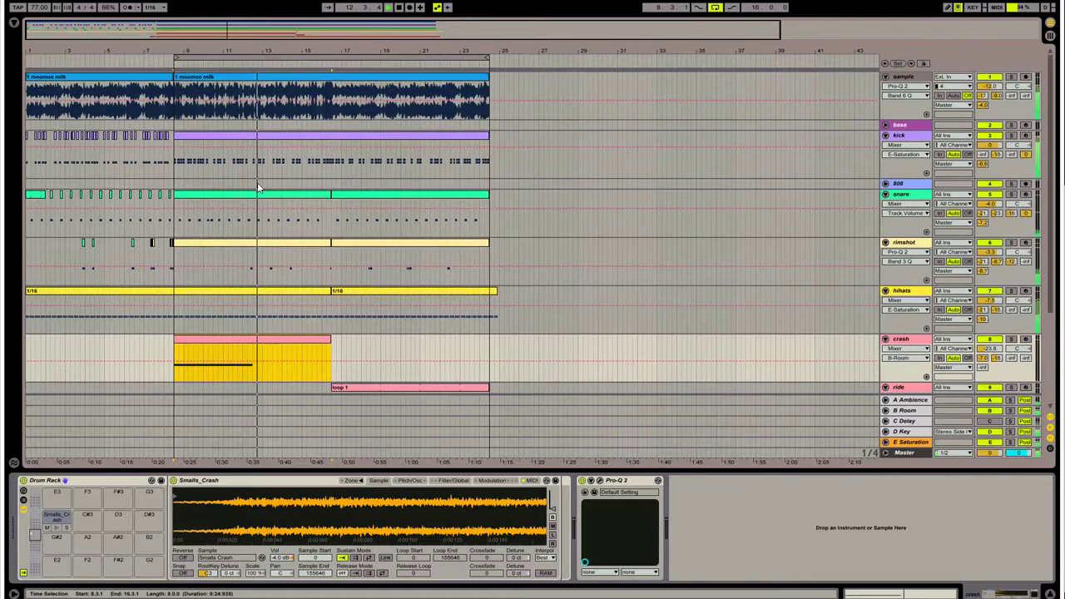
left_click(248, 55)
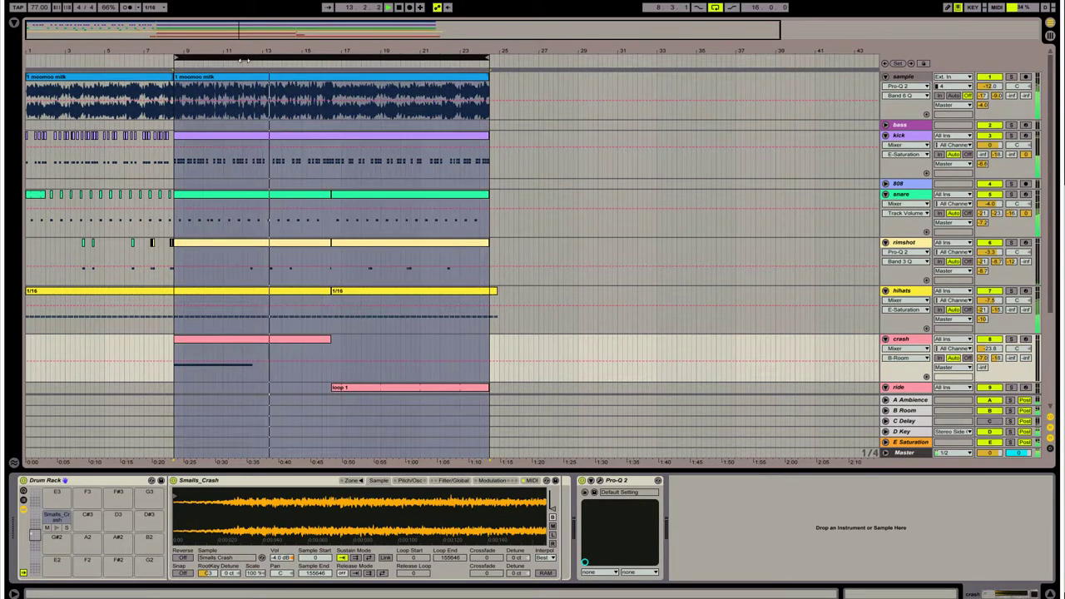
key("Delete")
left_click(181, 76)
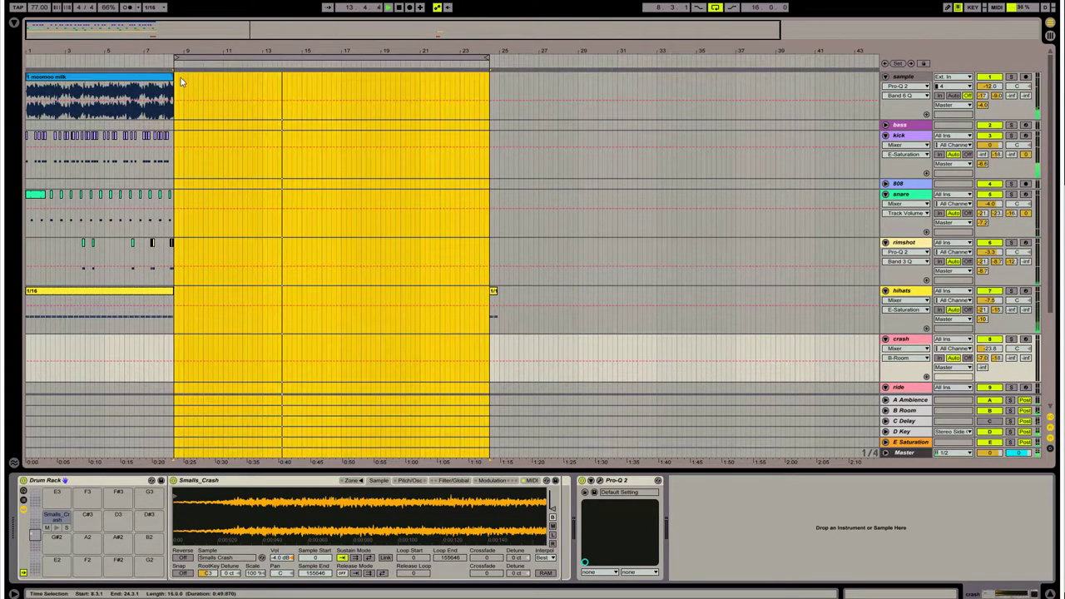
key("ctrl+z")
left_click_drag(200, 55, 205, 55)
- Duplicate the eight-bar crash clip so the copy starts at bar 17
scroll(283, 200, "down", 4)
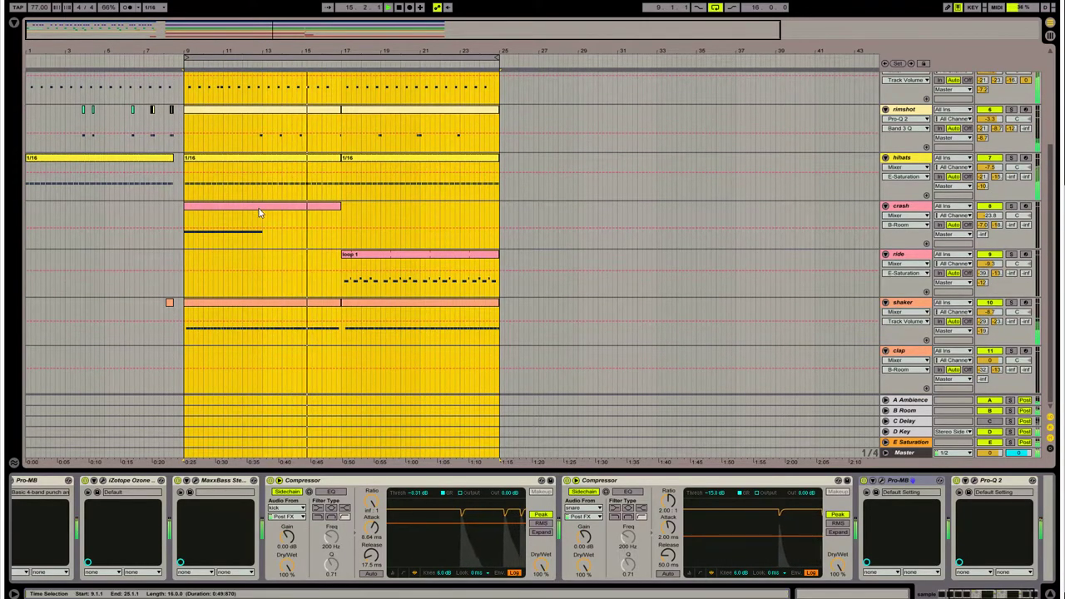
left_click(259, 212)
key("ctrl+d")
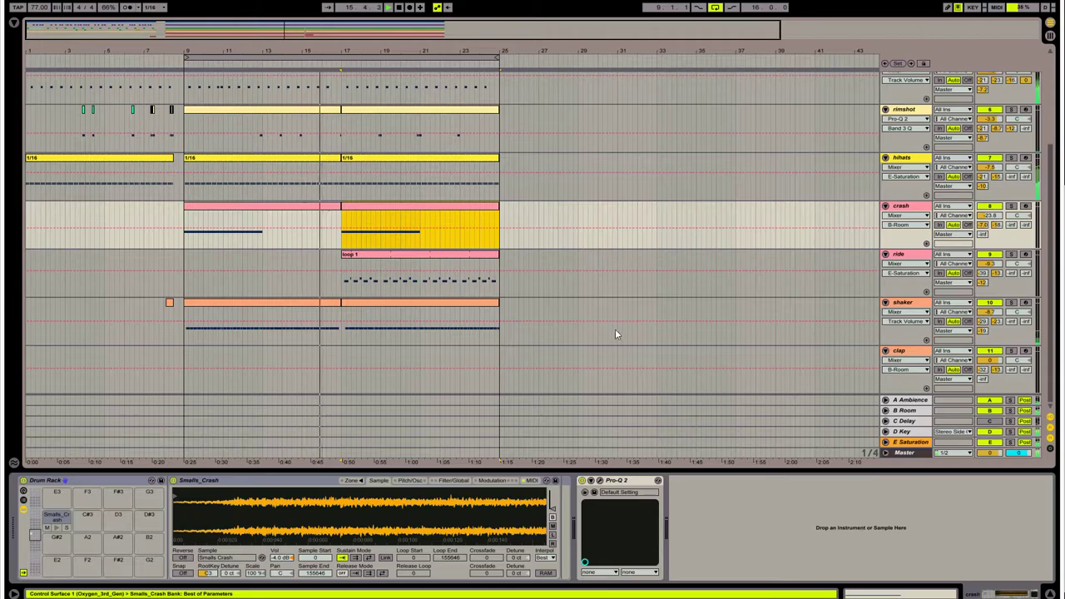
- Set the ride track's C Delay send to -2.5 dB and its volume to -13 dB
scroll(550, 328, "up", 3)
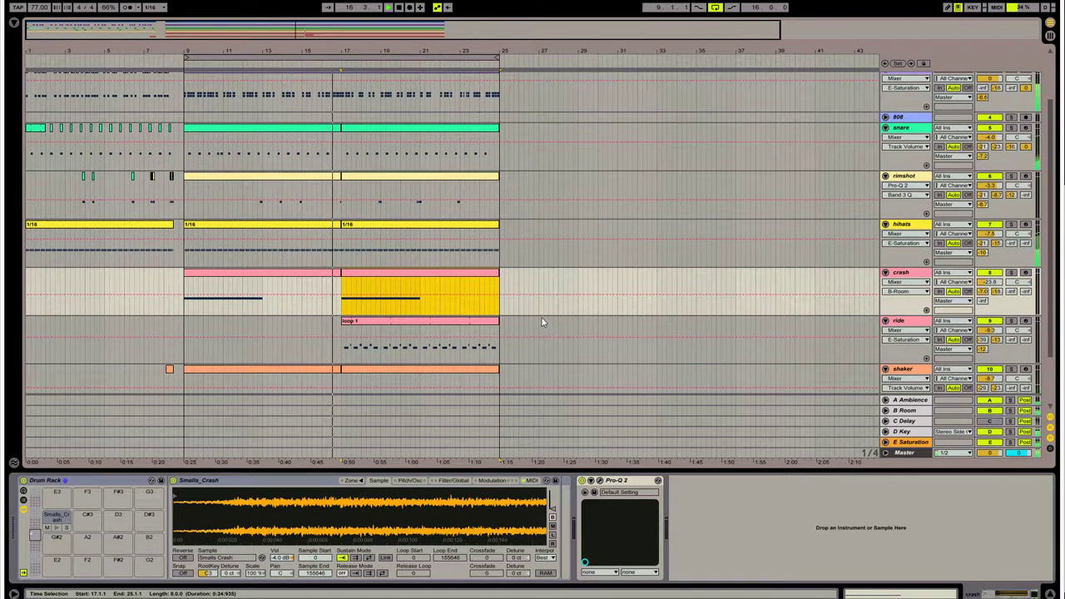
scroll(533, 307, "up", 3)
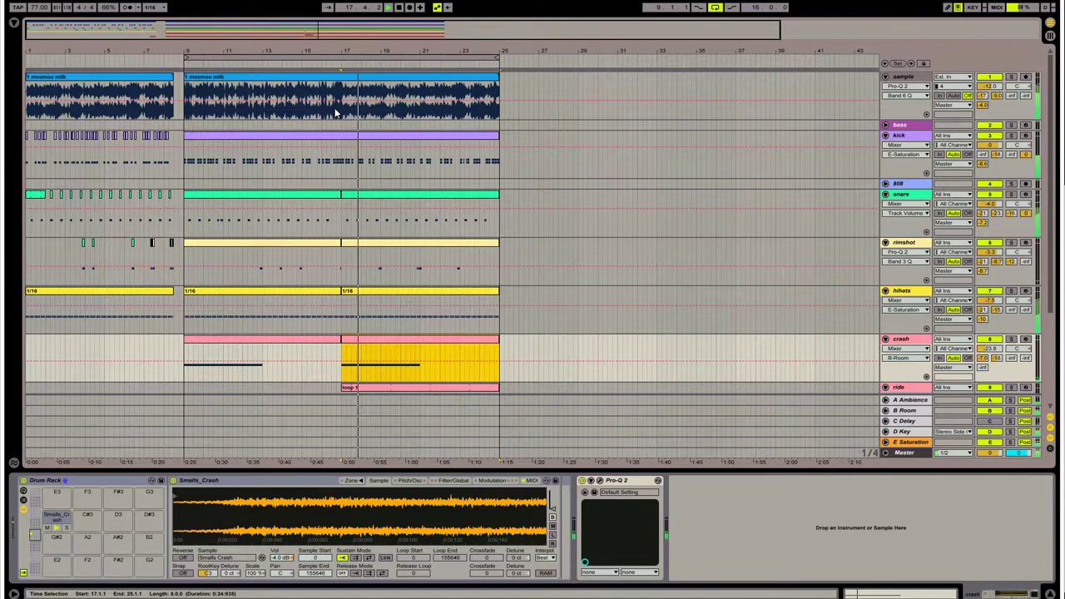
scroll(366, 175, "down", 3)
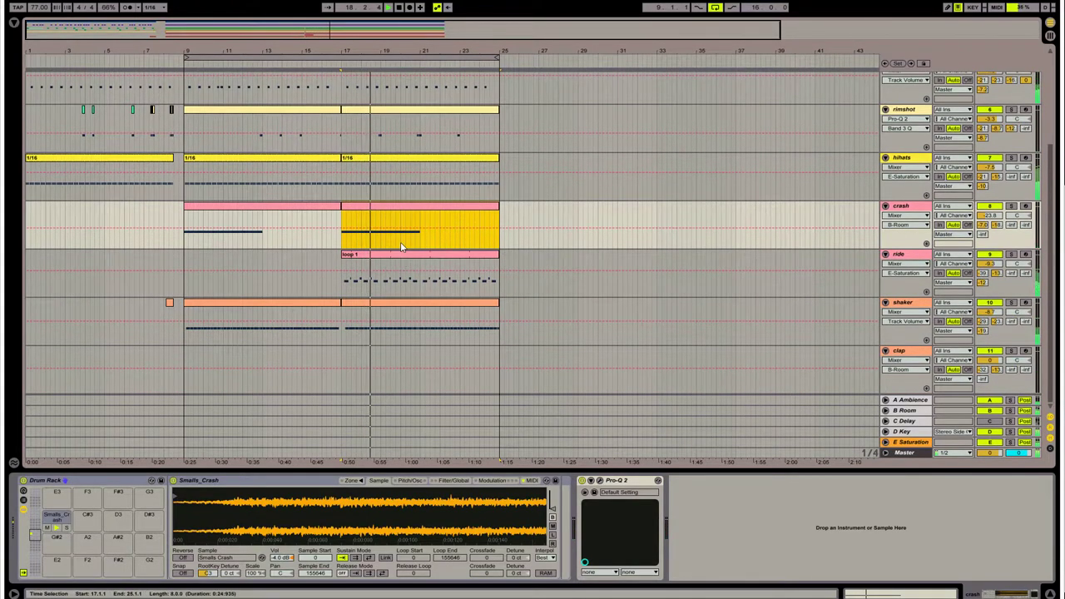
left_click(907, 263)
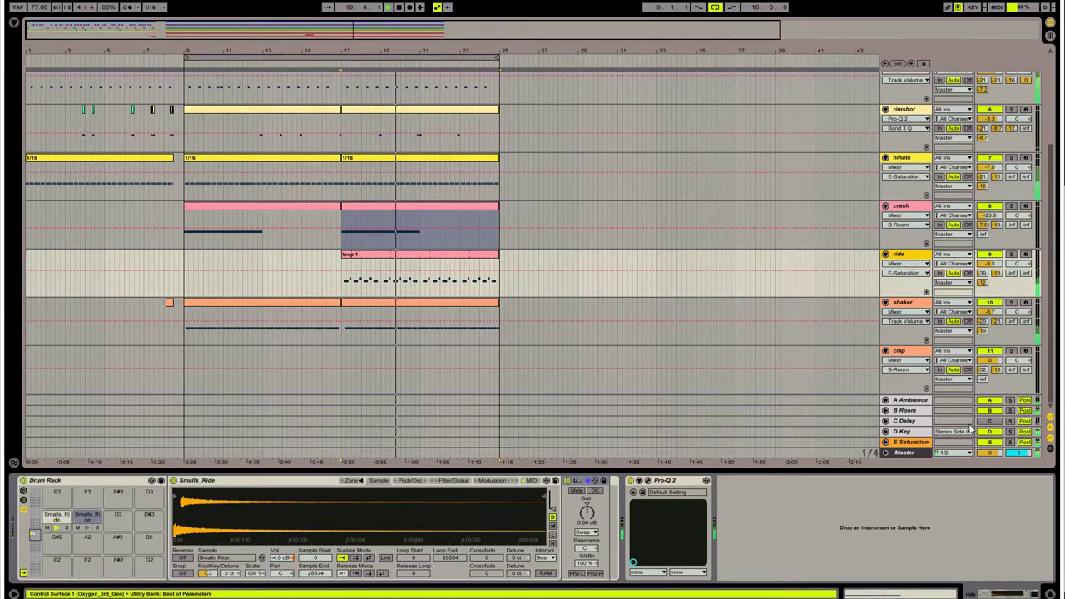
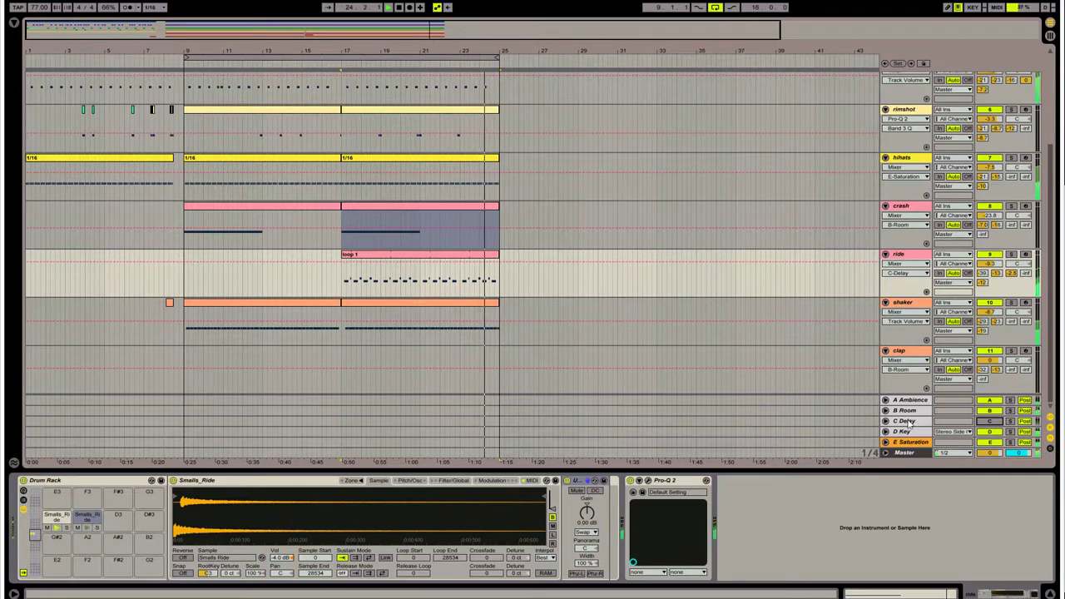
left_click_drag(990, 264, 990, 265)
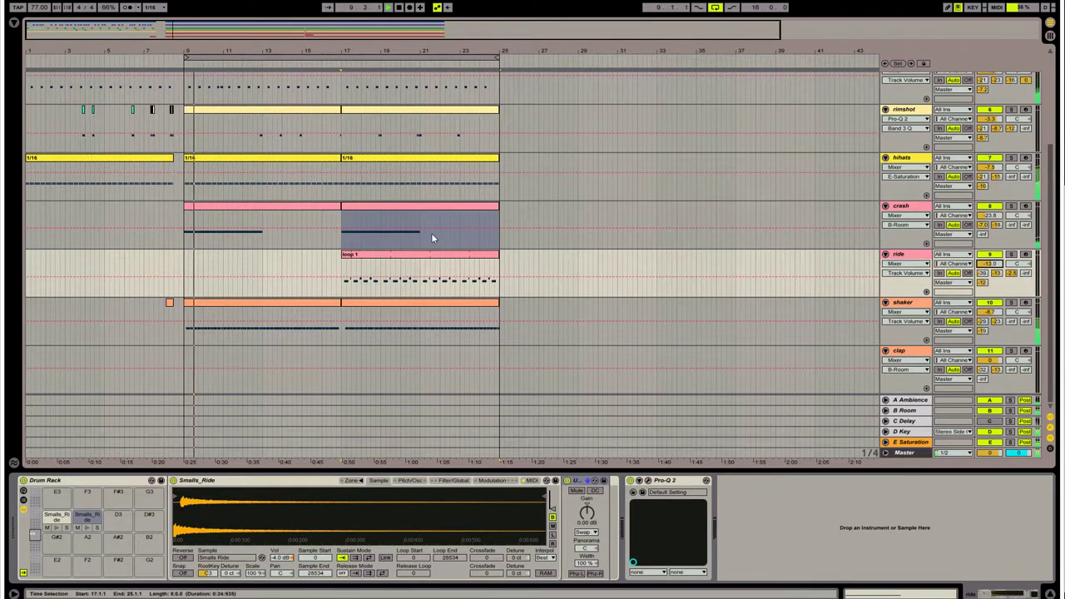
- Set the ride track's Pro-Q 2 low cut to a 12 dB/oct slope near 2.6 kHz with Q about 0.68
left_click(354, 265)
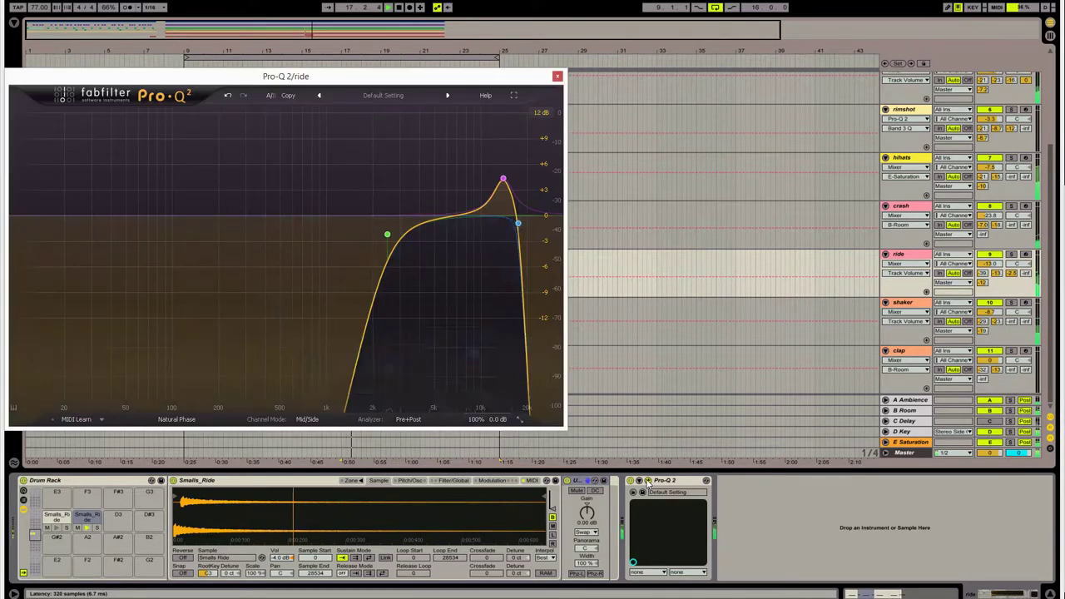
left_click(652, 480)
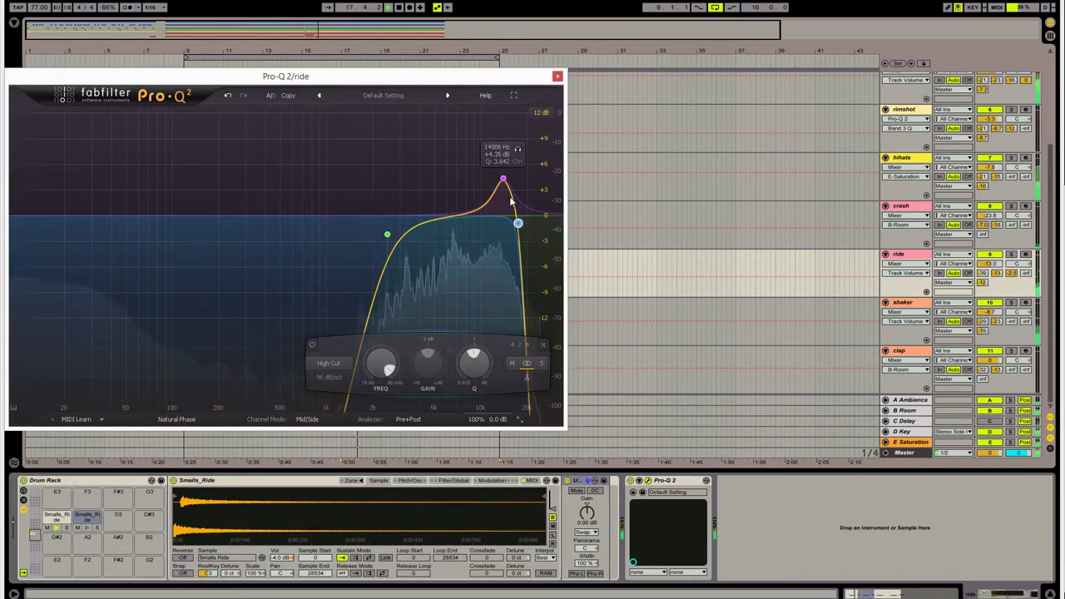
left_click(388, 235)
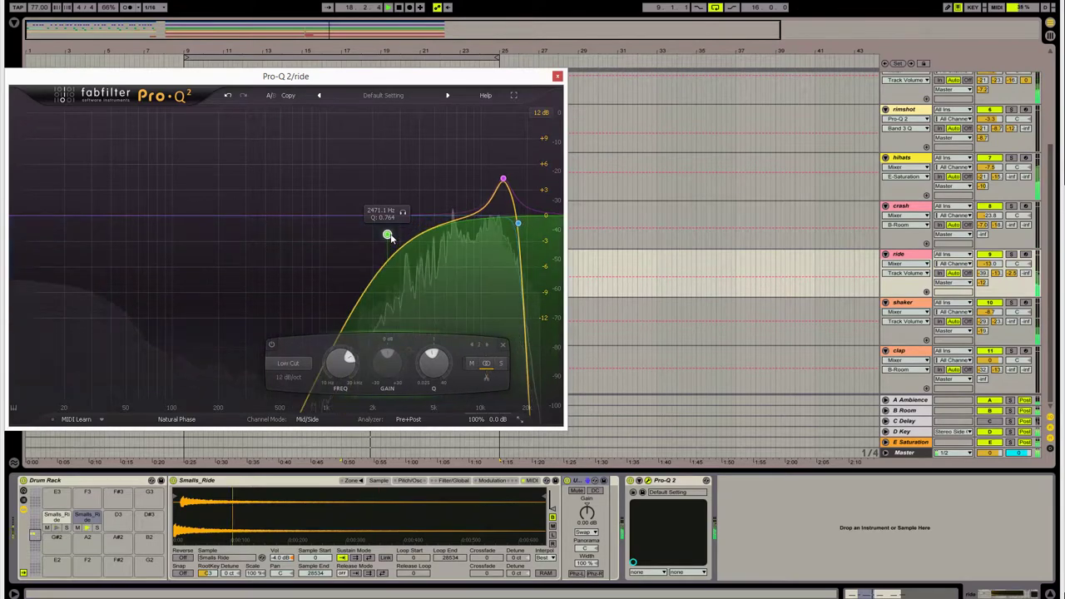
mouse_move(392, 237)
left_mouse_down()
mouse_move(363, 244)
mouse_move(361, 221)
mouse_move(393, 217)
left_mouse_up()
scroll(393, 217, "up", 1)
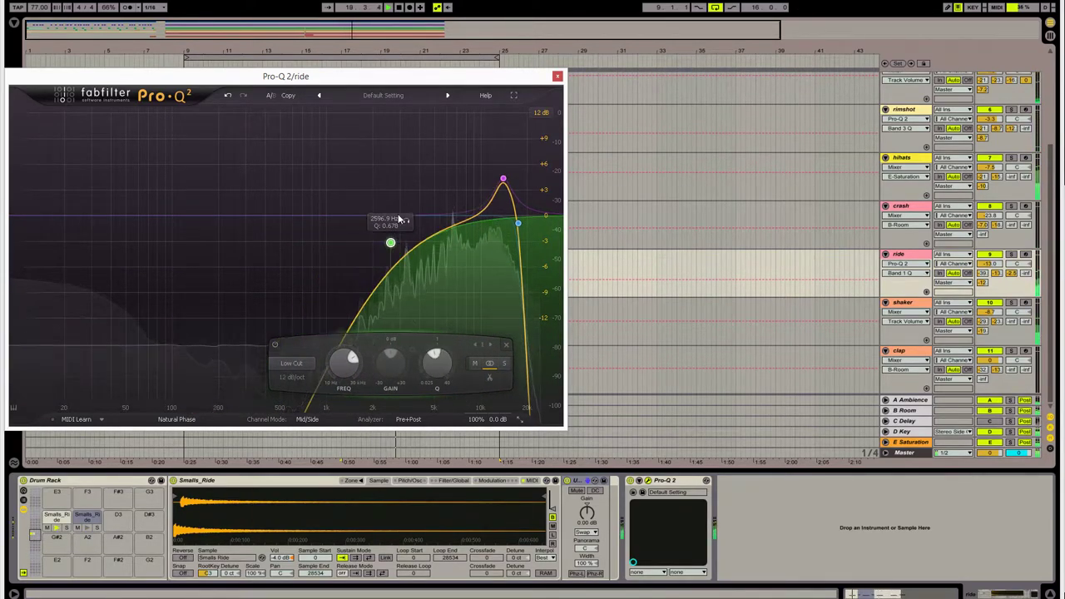
- Raise the ride's high-cut frequency and shift its bell boost to about 15 kHz at +4.5 dB
left_click_drag(521, 225, 532, 232)
left_click_drag(501, 185, 506, 180)
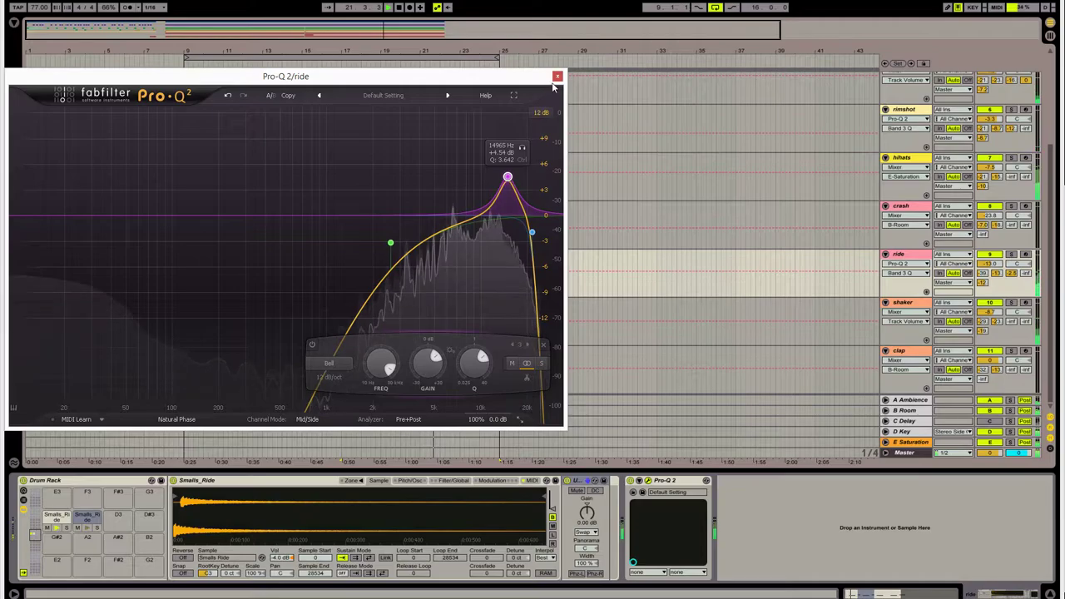
left_click(557, 77)
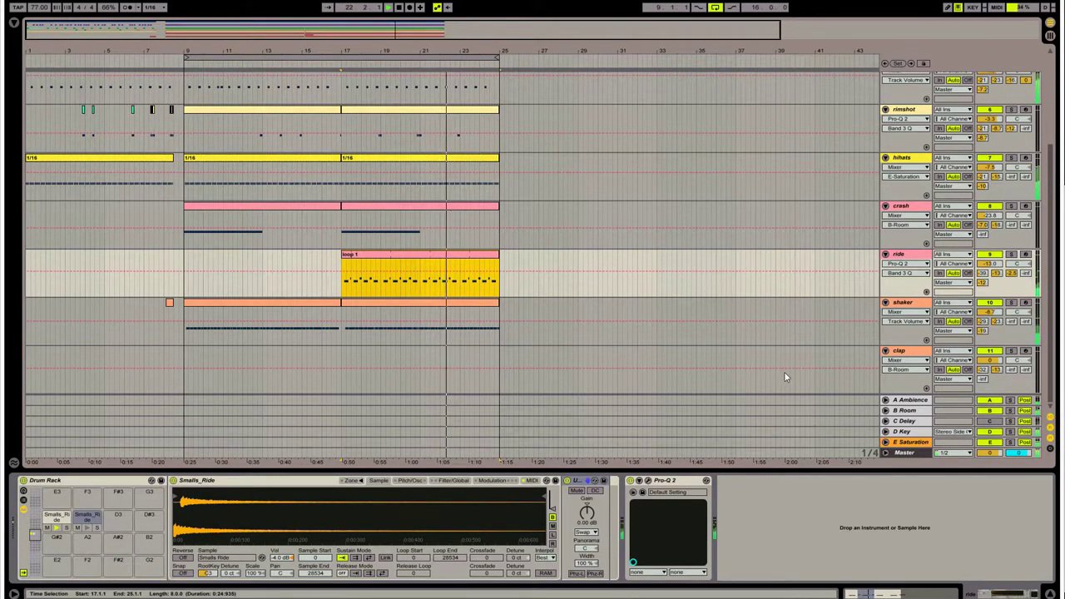
- Inspect the notes of both eight-bar shaker clips and solo the shaker track
scroll(694, 288, "up", 4)
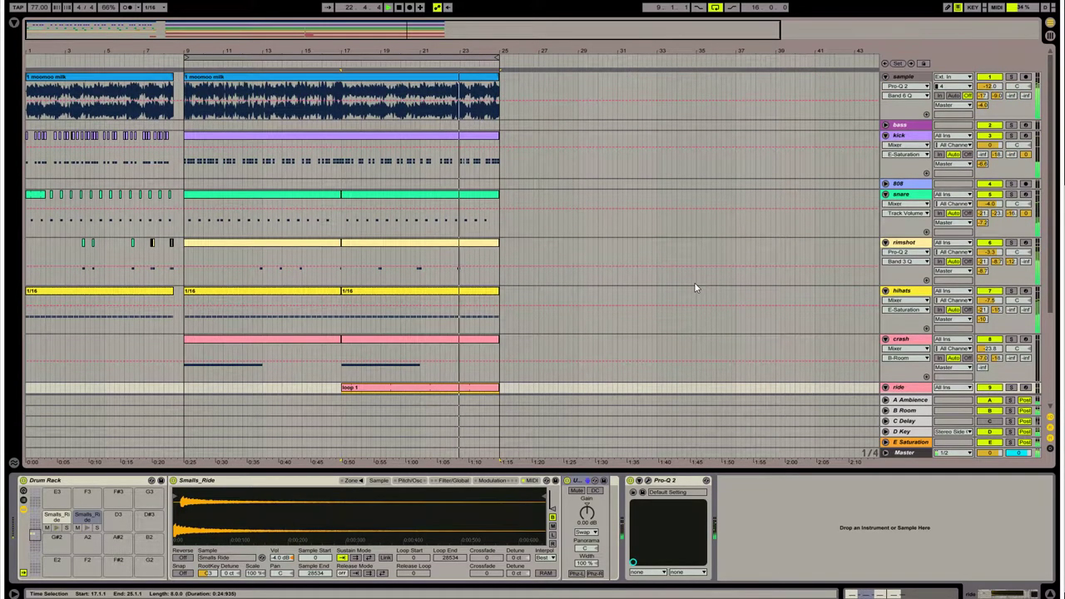
scroll(695, 288, "down", 2)
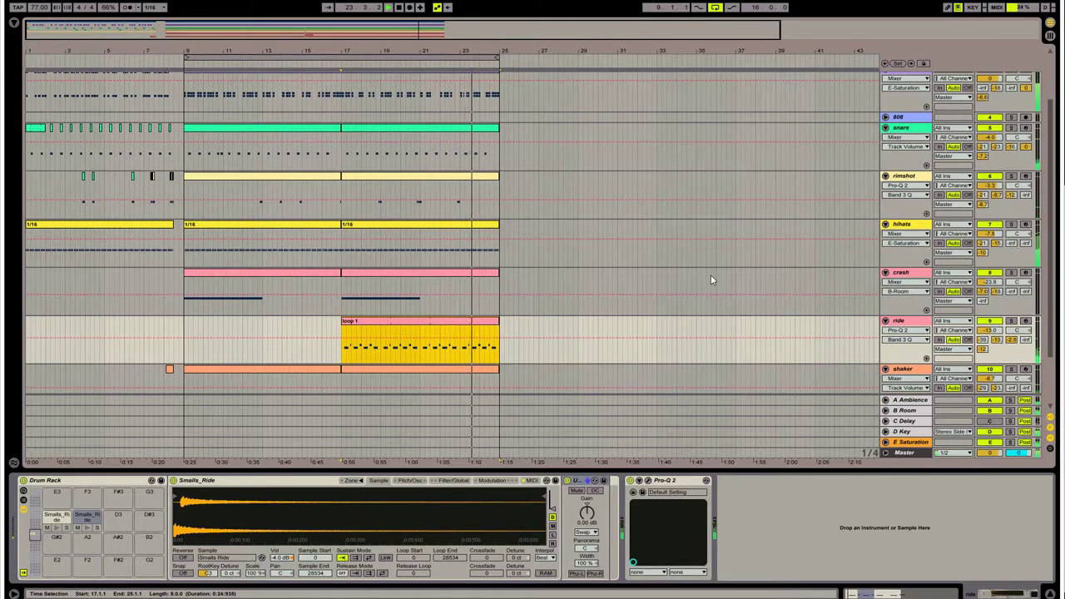
scroll(705, 281, "down", 2)
left_click(434, 311)
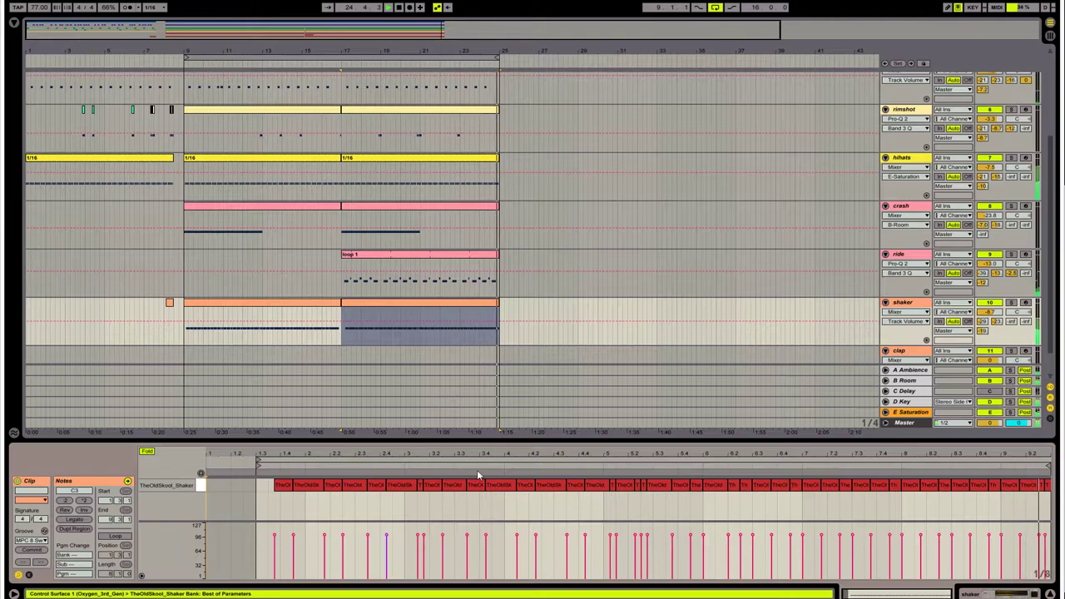
left_click(332, 325)
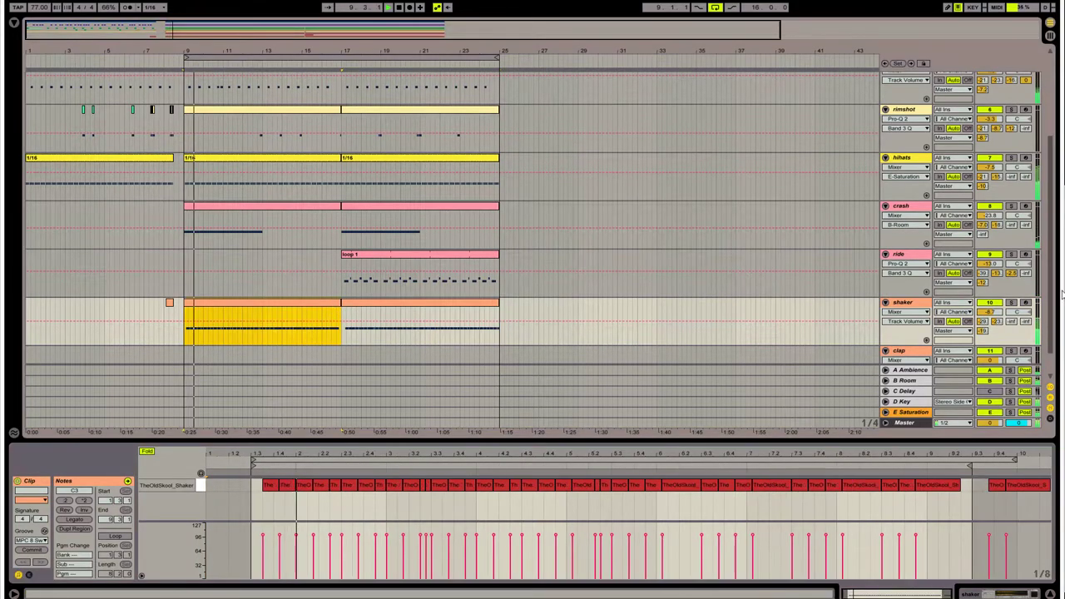
left_click(1012, 303)
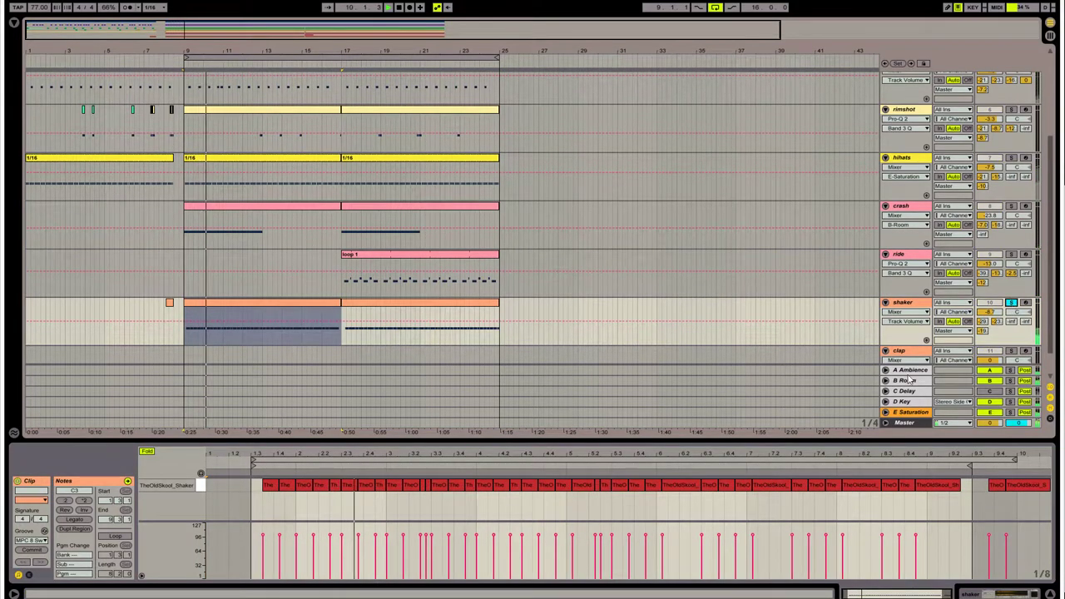
- Slightly shorten every note in the first eight-bar shaker clip, off the grid, and set the global groove amount to 71%
left_click_drag(242, 504, 989, 499)
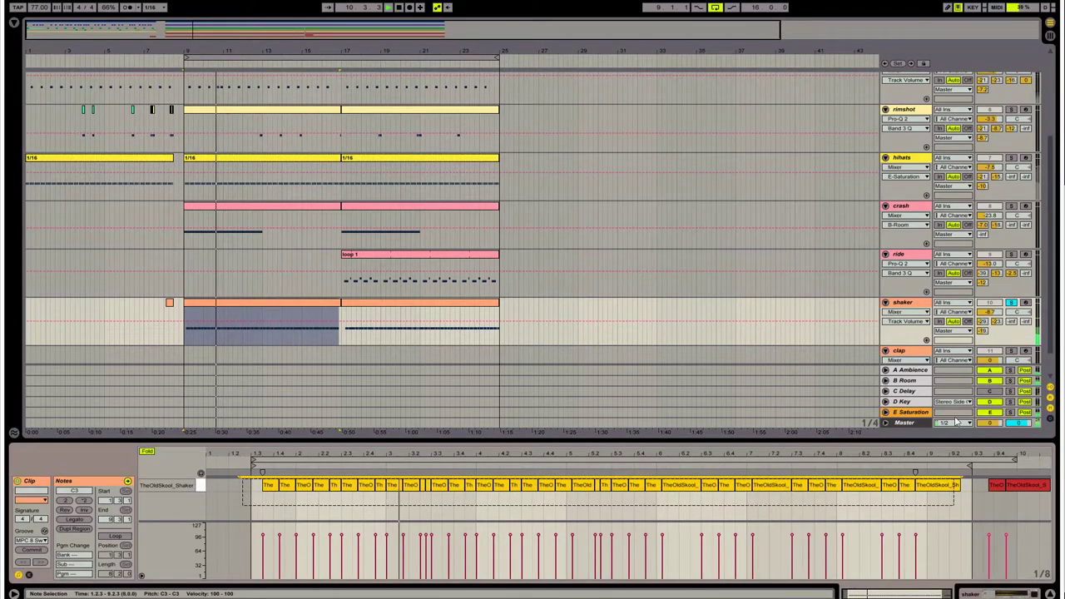
left_click(913, 488)
key("ctrl+a")
left_click_drag(915, 485, 914, 486)
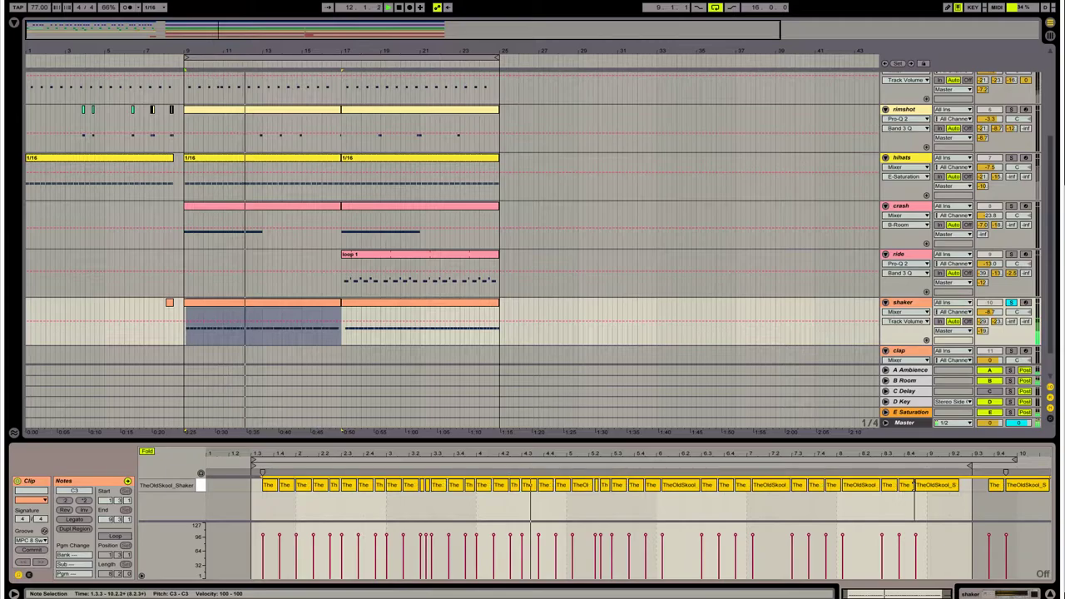
left_click(819, 516)
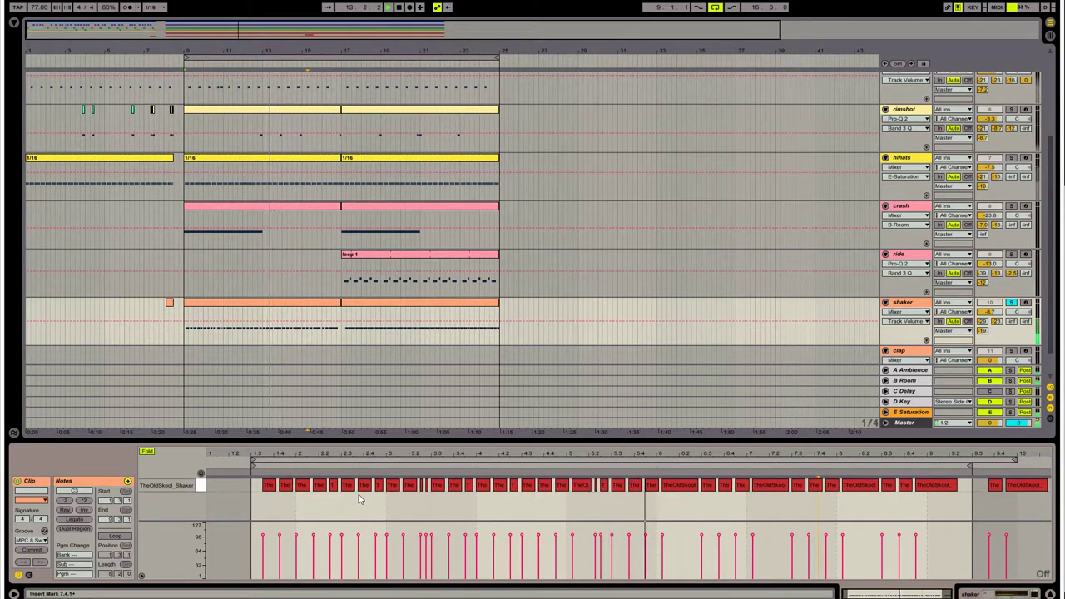
left_click_drag(110, 8, 110, 4)
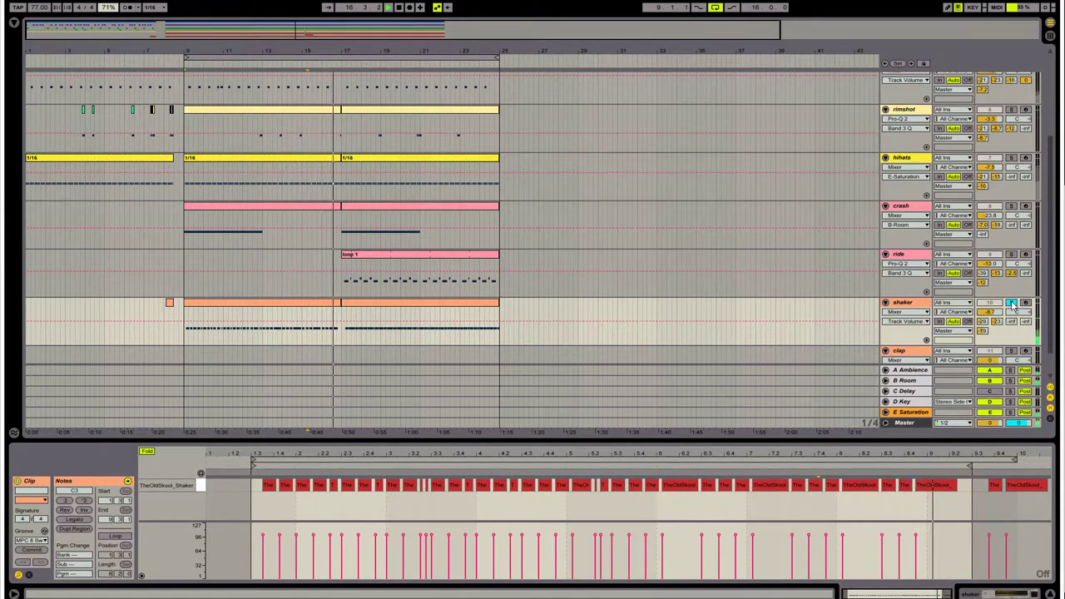
- Slightly shorten every note in the second shaker clip, starting at bar 17, and unsolo the shaker track
left_click(420, 303)
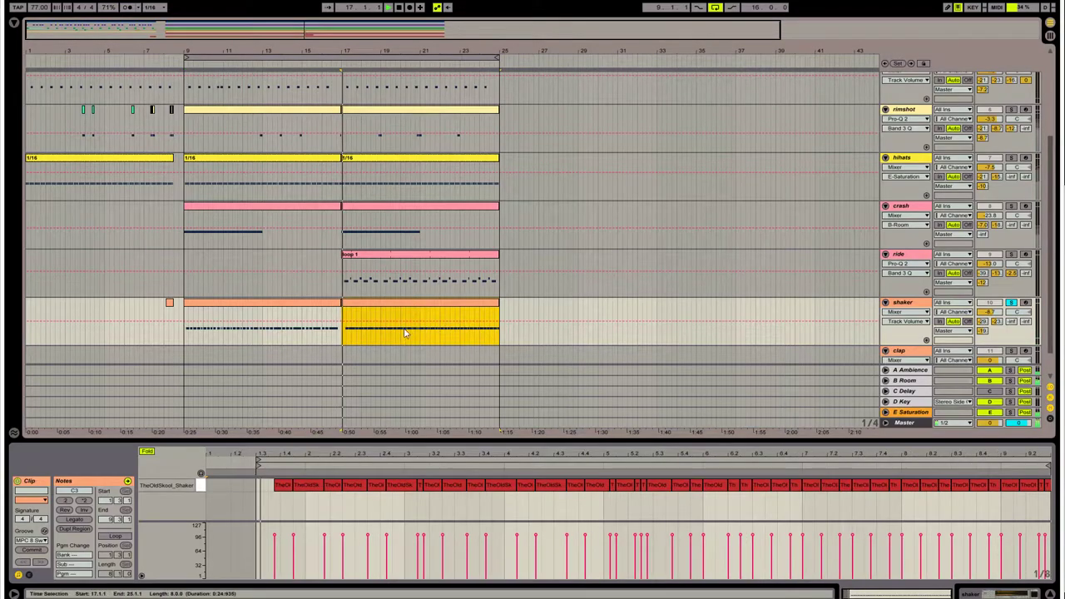
left_click(281, 513)
key("ctrl+a")
left_click_drag(293, 487, 290, 490)
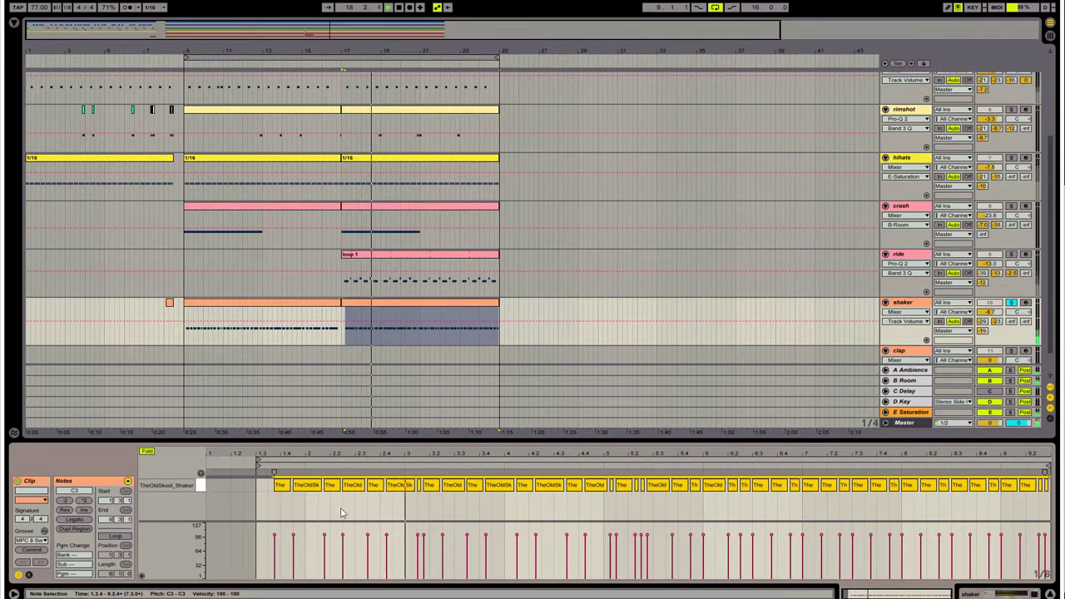
left_click(414, 508)
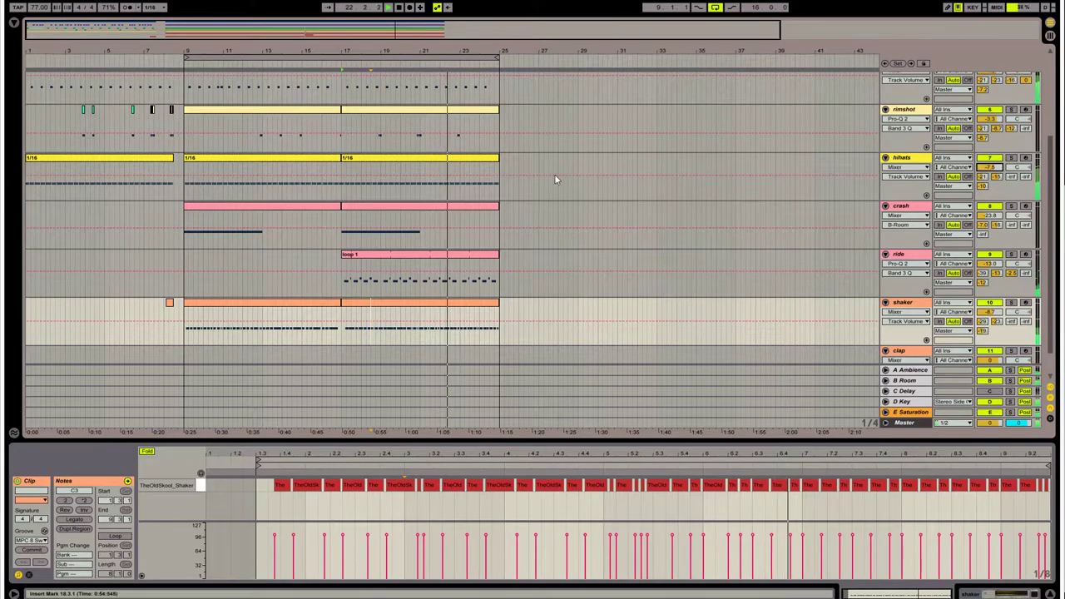
- Audition the second hihats clip from bar 17 and delete its section from 18.4.1 to 19.1.3
left_click_drag(440, 31, 439, 84)
left_click(191, 167)
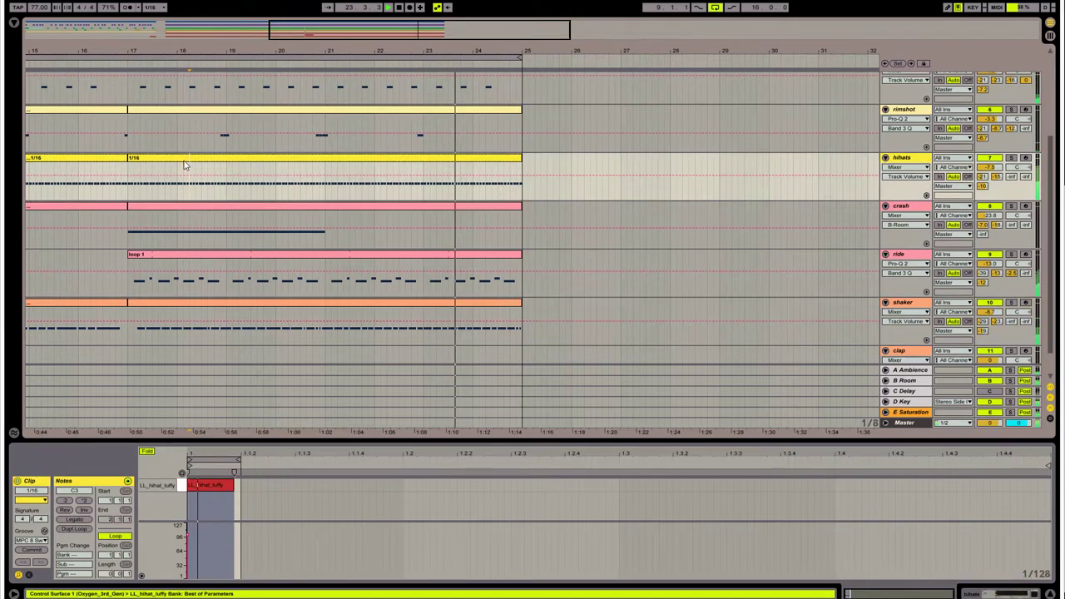
left_click(191, 159)
key("space")
key("space")
scroll(251, 196, "up", 1)
scroll(250, 196, "up", 1)
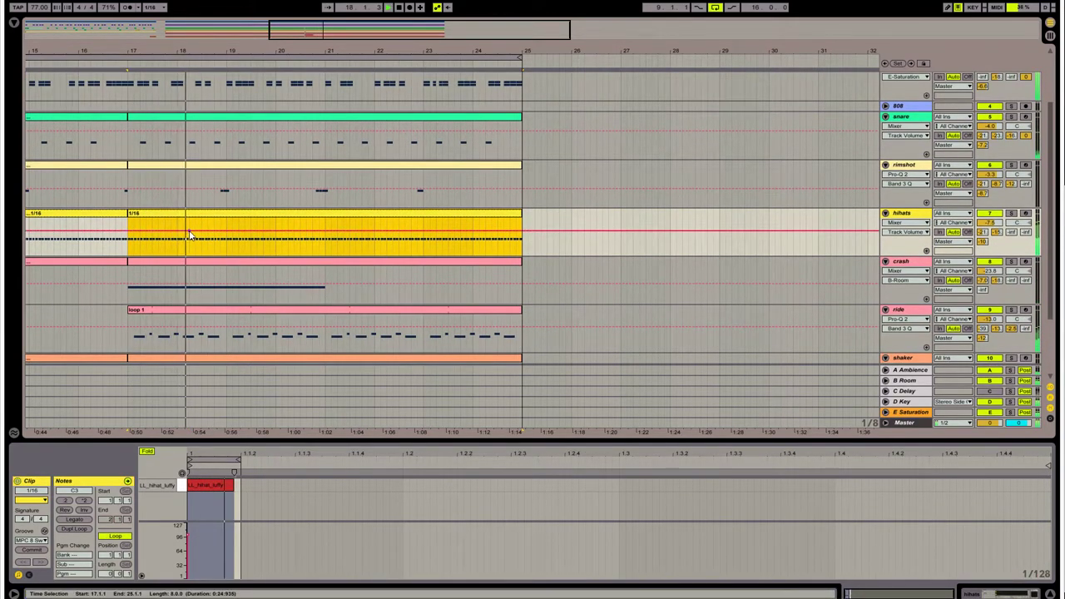
left_click_drag(212, 232, 232, 240)
key("ctrl+e")
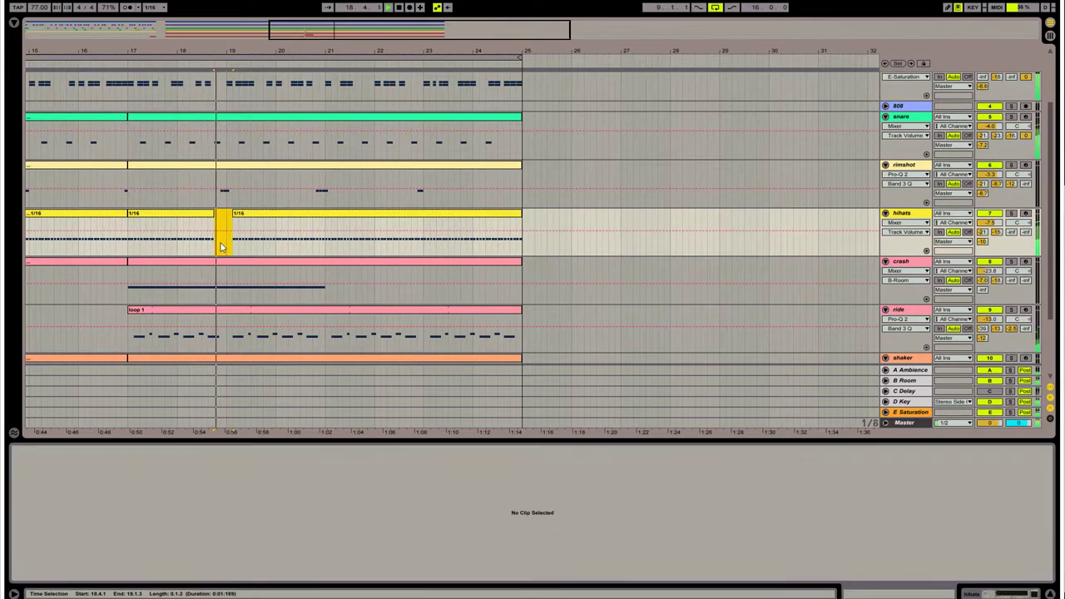
- Try starting the hihats clip after the gap at 19.1.1, and trim its start back to 19.1.3
left_click(237, 213)
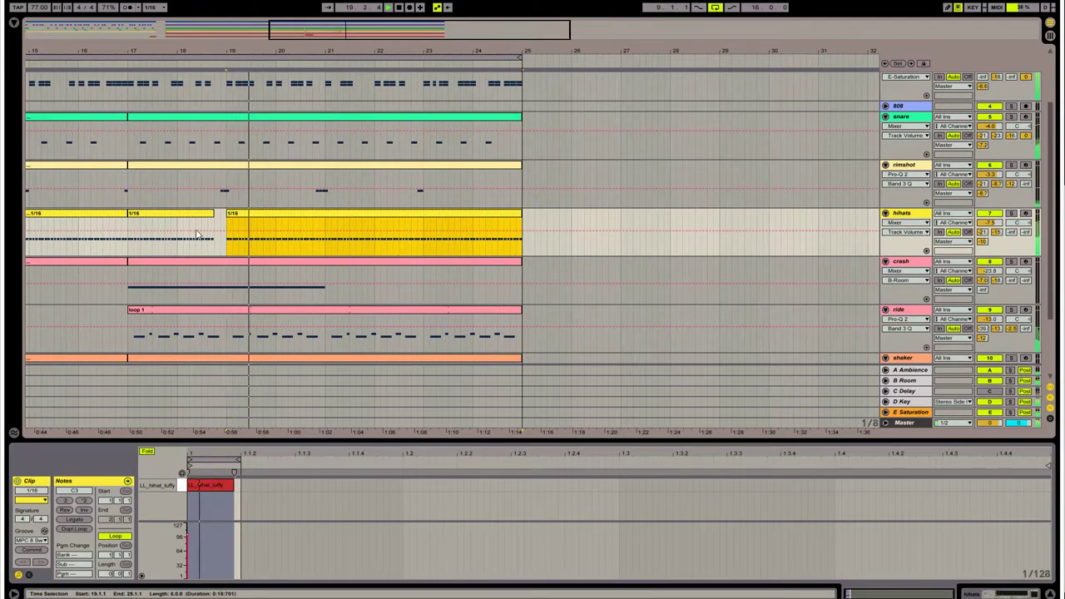
left_click(191, 225)
key("space")
key("space")
key("plus")
key("plus")
key("plus")
key("plus")
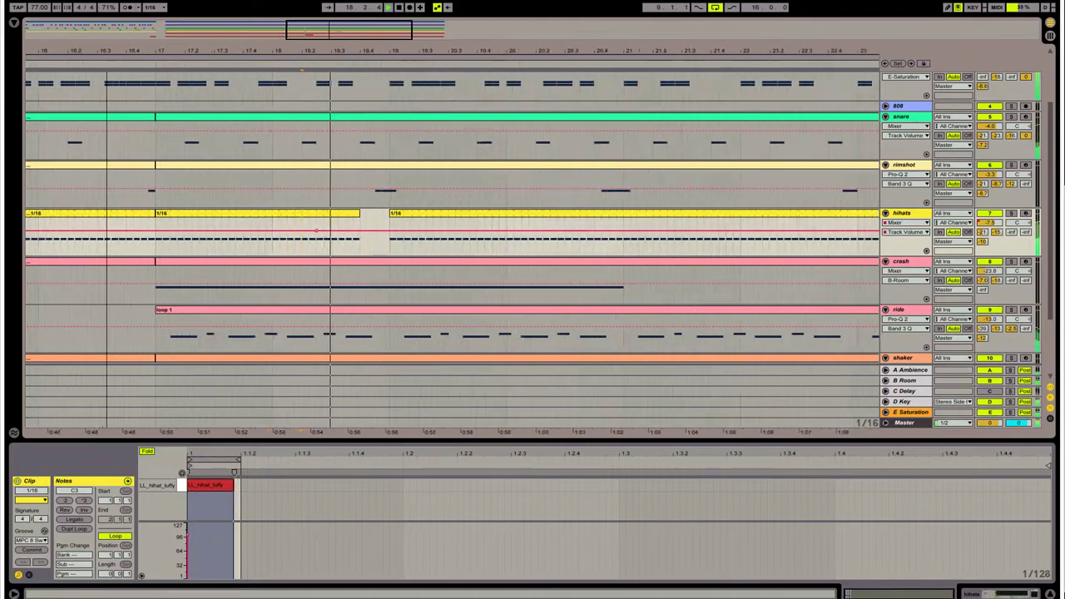
left_click_drag(454, 213, 471, 213)
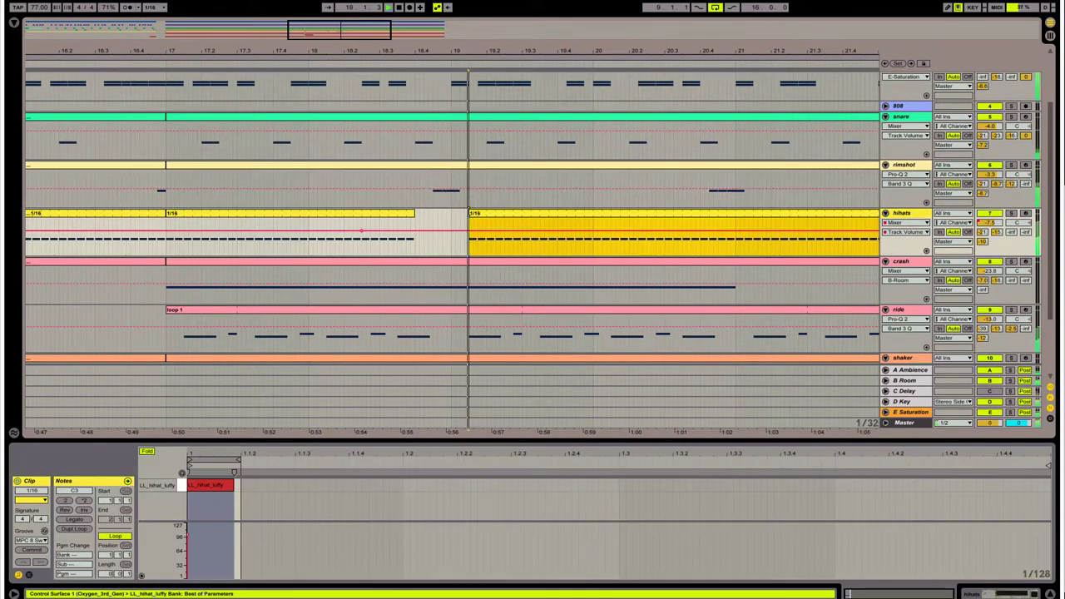
left_click(434, 223)
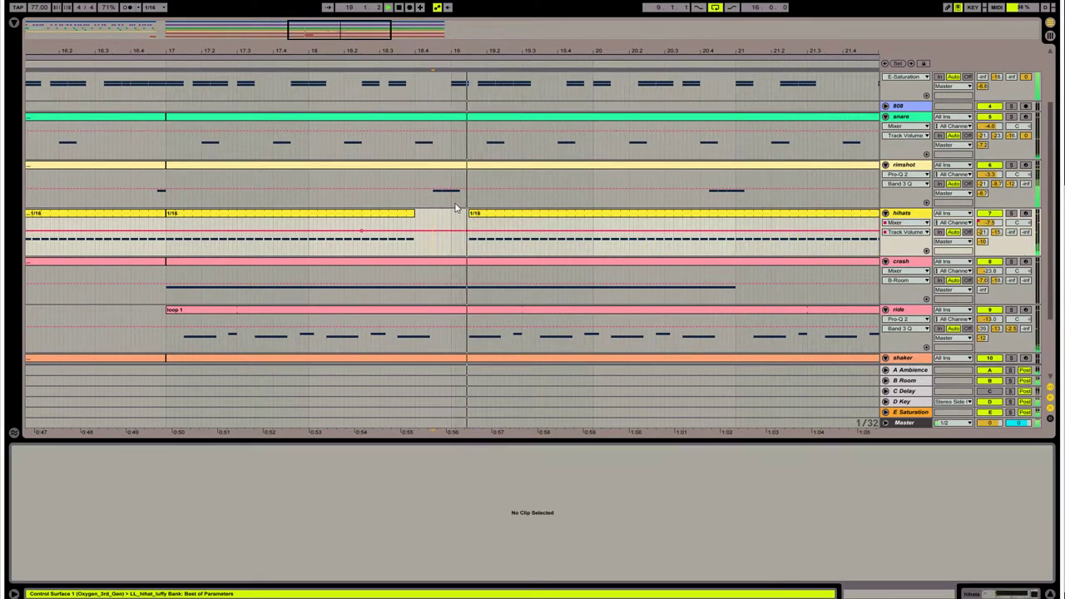
- Delete the hihats sixteenths at 20.4.2 and 20.4.4, keeping the one at 20.4.3
left_click_drag(353, 31, 379, 11)
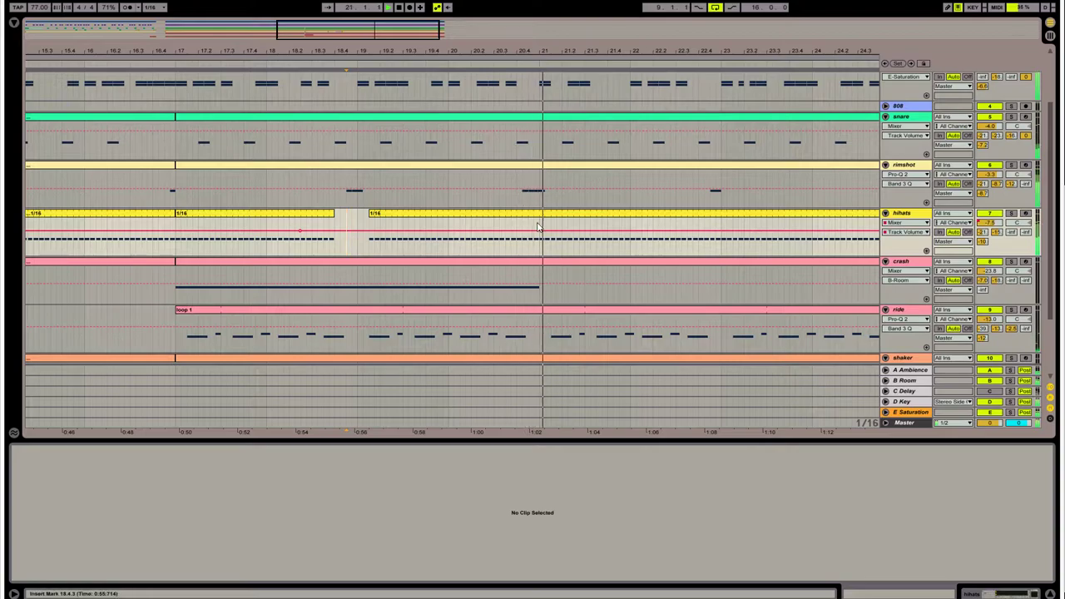
left_click(534, 228)
left_click(523, 228)
left_click_drag(524, 228, 540, 228)
key("Delete")
key("Delete")
left_click(511, 224)
key("space")
key("space")
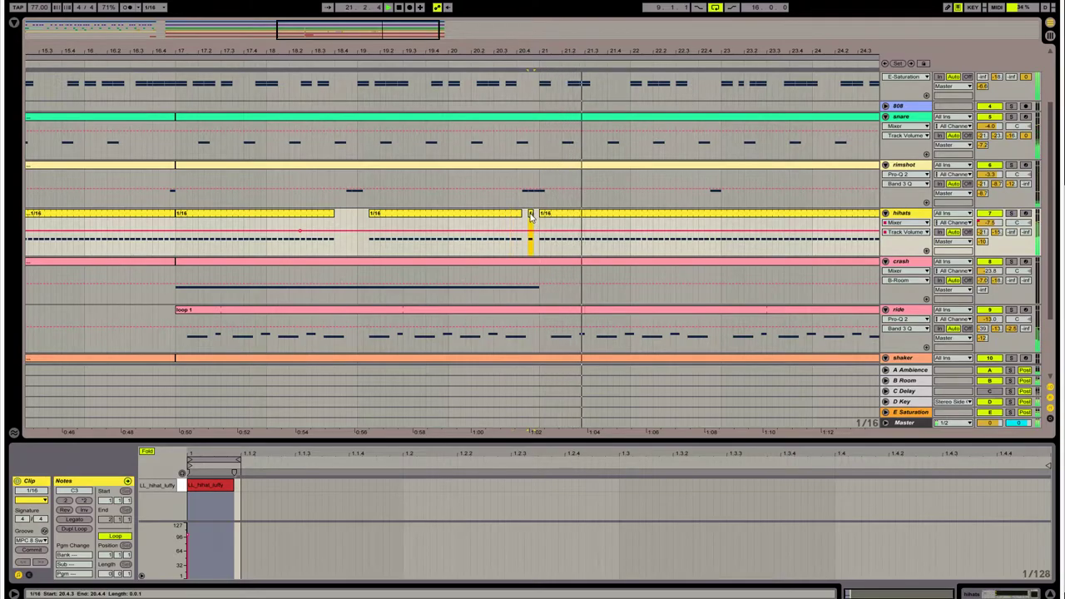
- Cut the single-sixteenth hihats clip at 20.4.3 and paste it at both 20.4.2 and 20.4.3
key("Delete")
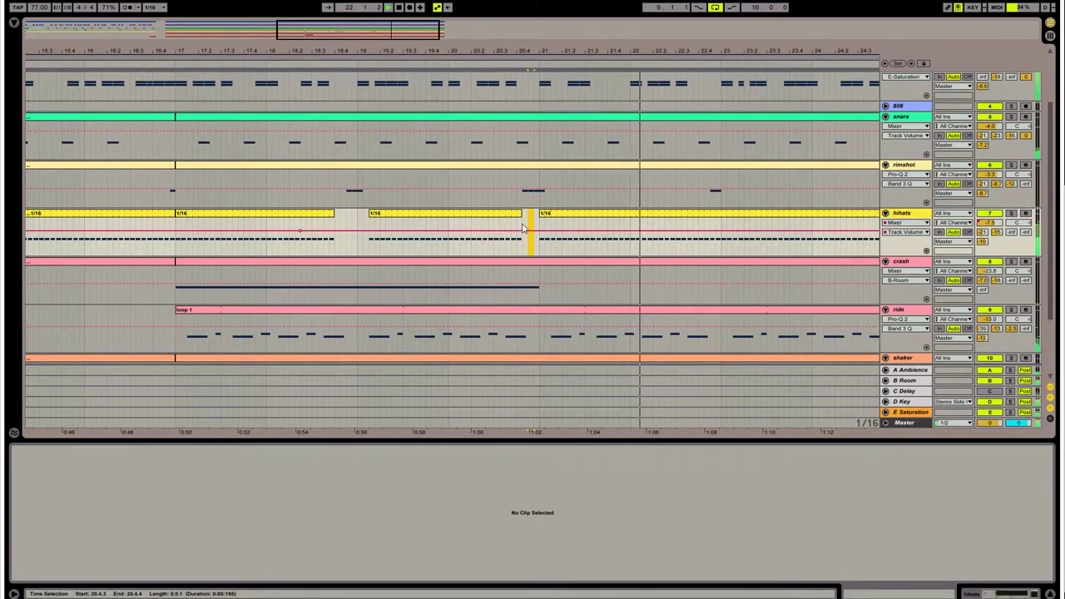
left_click(522, 227)
key("ctrl+v")
key("ctrl+v")
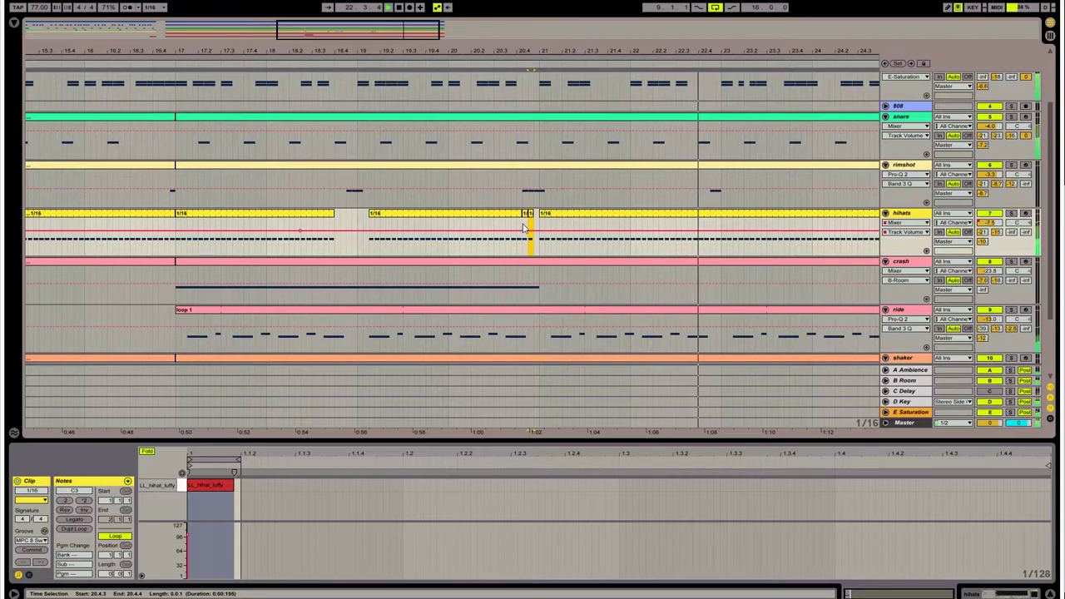
- Delete the hihats from 22.4.3 to 23.1.1 and make the final hihats clip end at 24.4.3
left_click(713, 227)
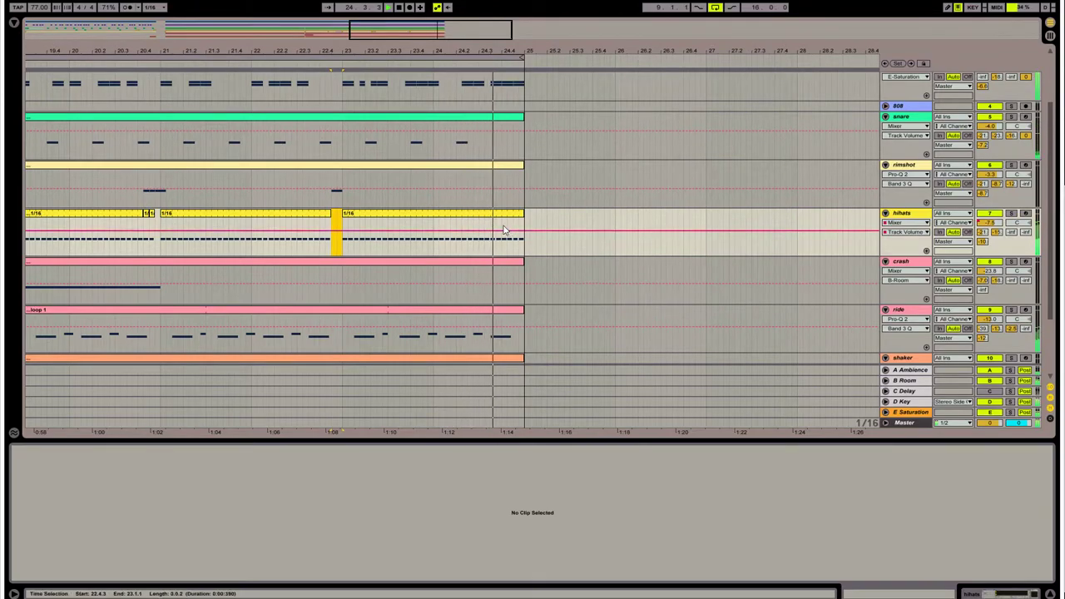
left_click_drag(504, 229, 530, 232)
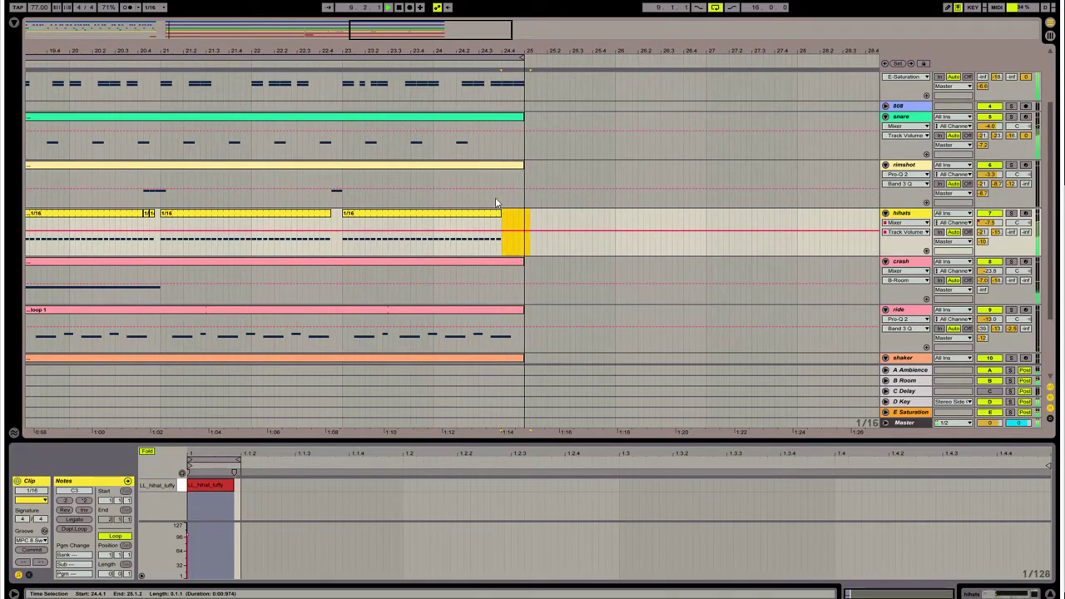
scroll(496, 216, "up", 1)
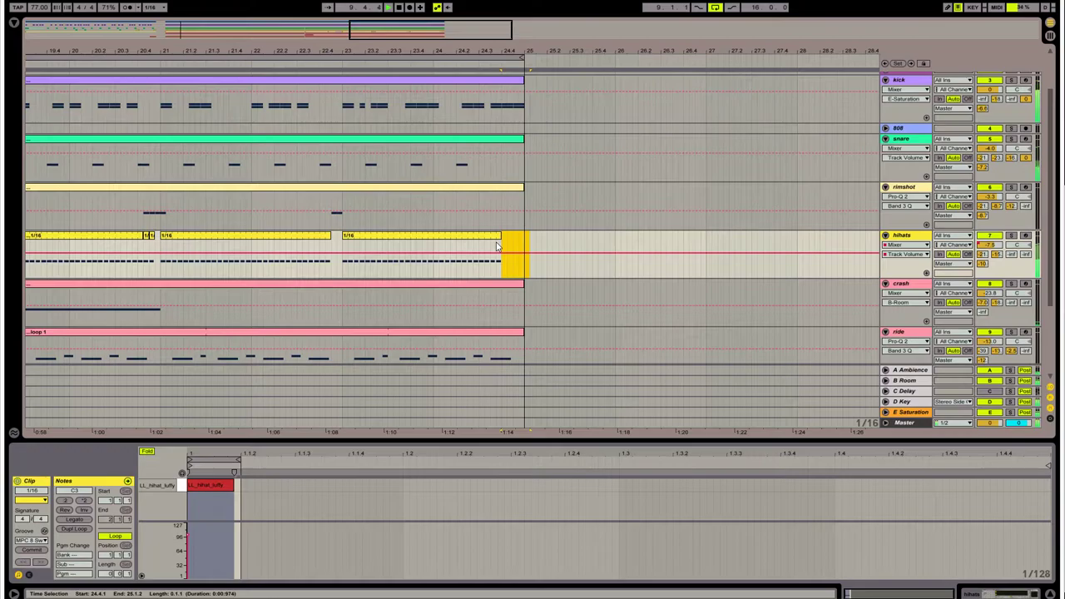
left_click_drag(500, 238, 511, 241)
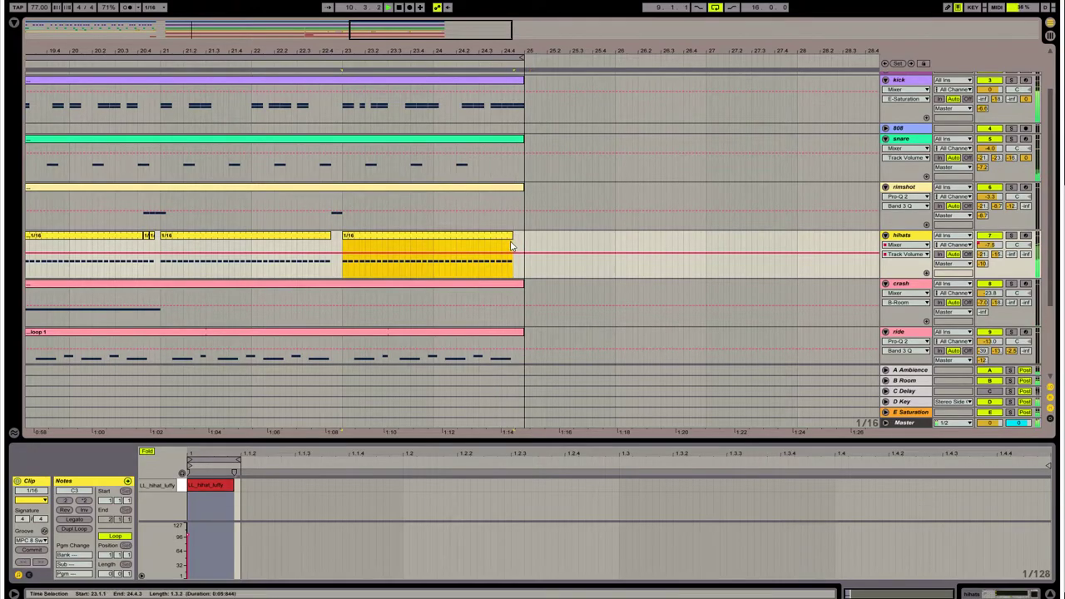
- Delete the hihats just before bar 11 and from 12.3.4 to 13.1.1 in the first eight-bar section
key("ctrl+f")
left_click(414, 258)
left_click_drag(389, 270, 416, 267)
left_click_drag(567, 274, 597, 273)
key("Delete")
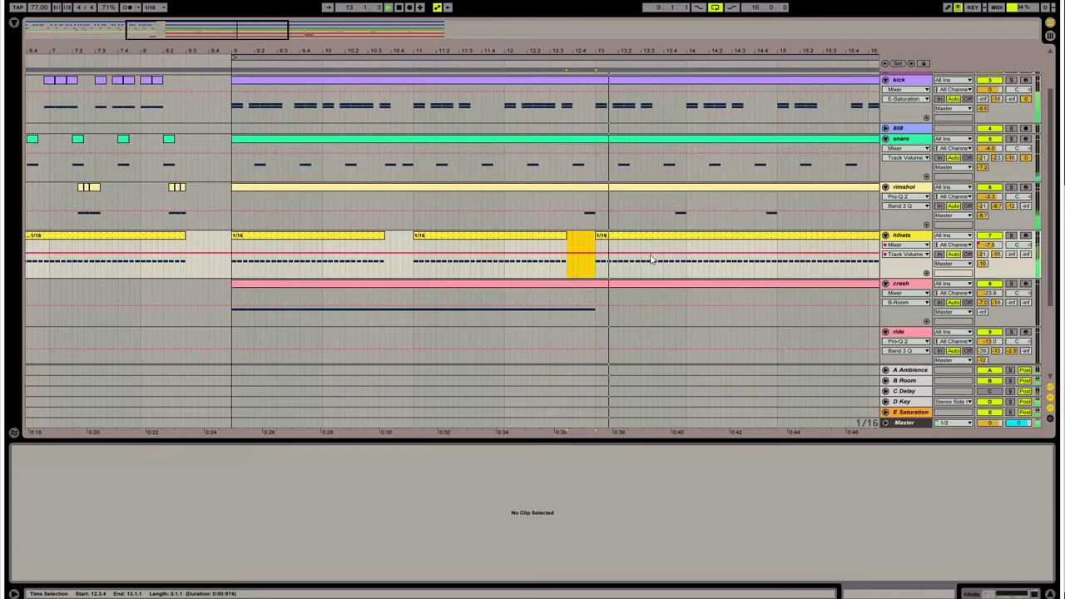
- Trim the start of the hihats clip at bar 13 to 13.1.2 and delete its section from 15.1.1 to 15.1.3
left_click(601, 235)
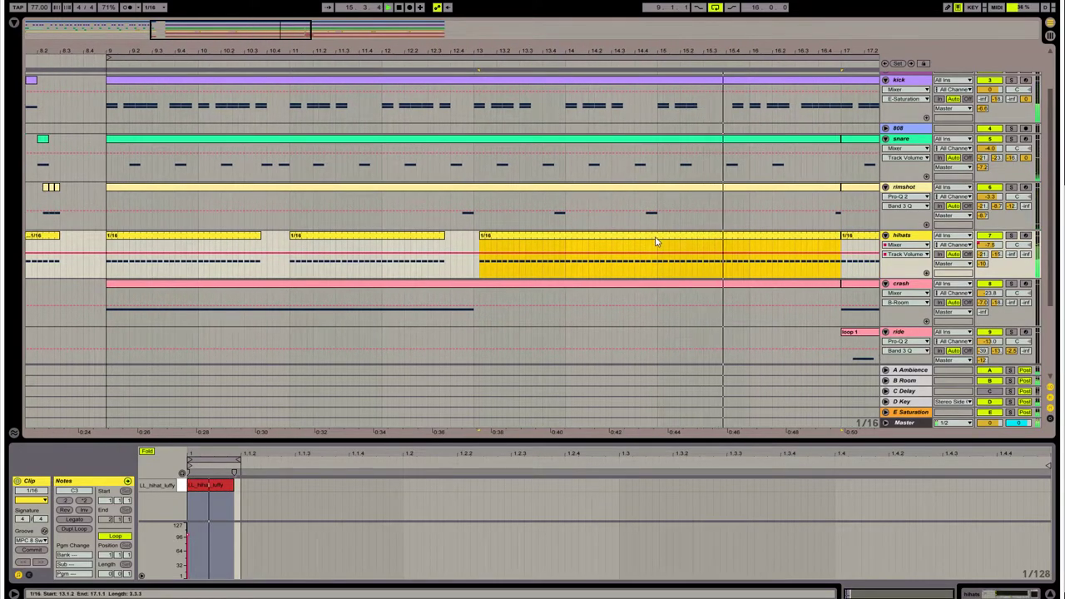
left_click_drag(657, 239, 668, 250)
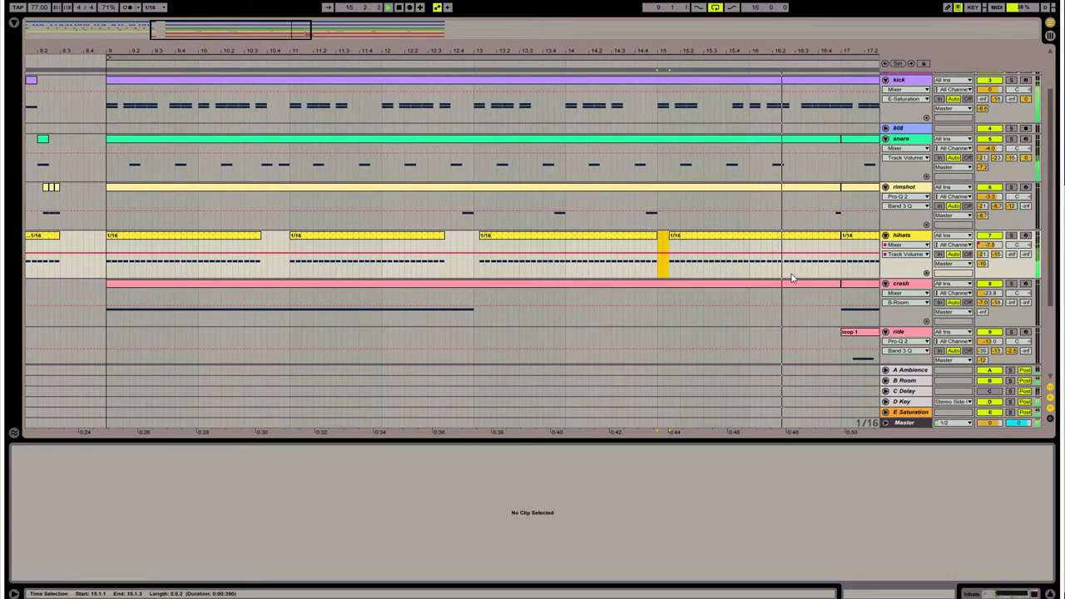
- Delete alternating sixteenths from the hihats leading up to bar 17, including 16.4.4 to 17.1.1
left_click_drag(800, 269, 806, 268)
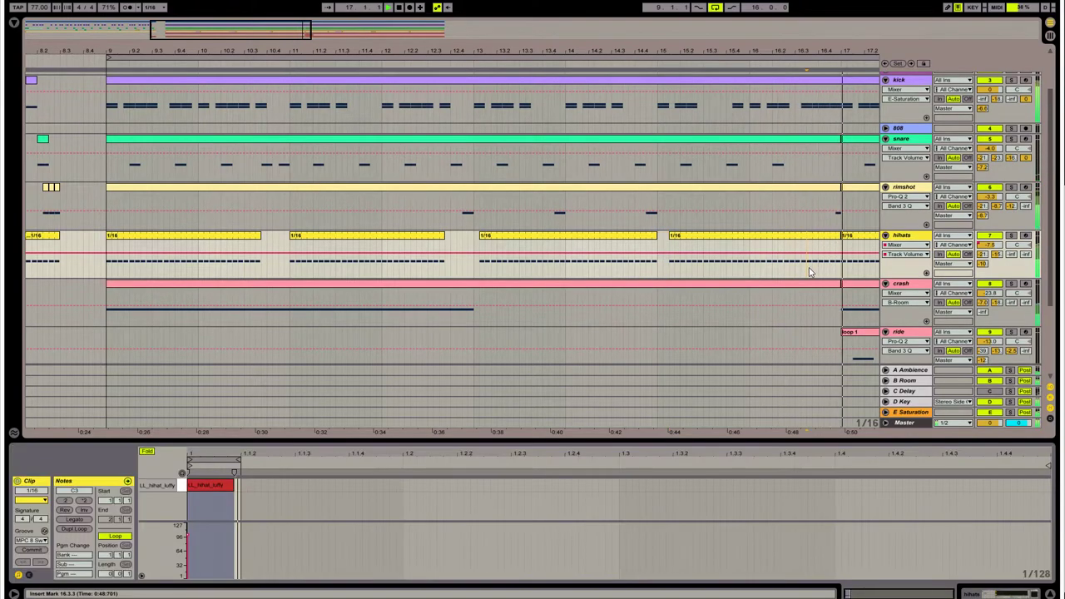
key("Delete")
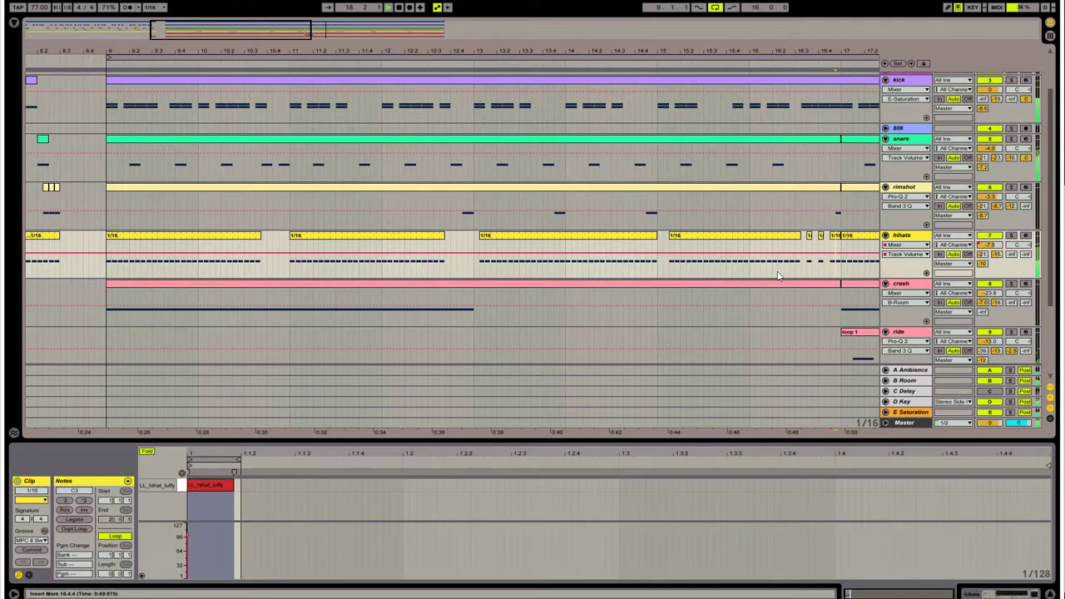
key("ctrl+shift+f")
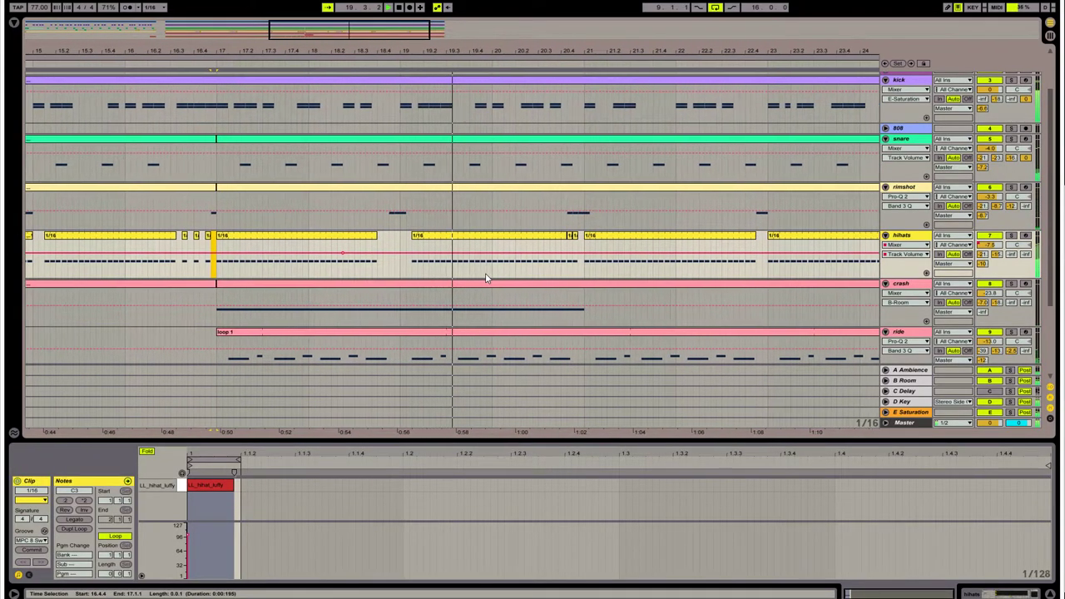
- Remove the stray track volume automation breakpoint on the hihats track near bar 18
left_click(337, 273)
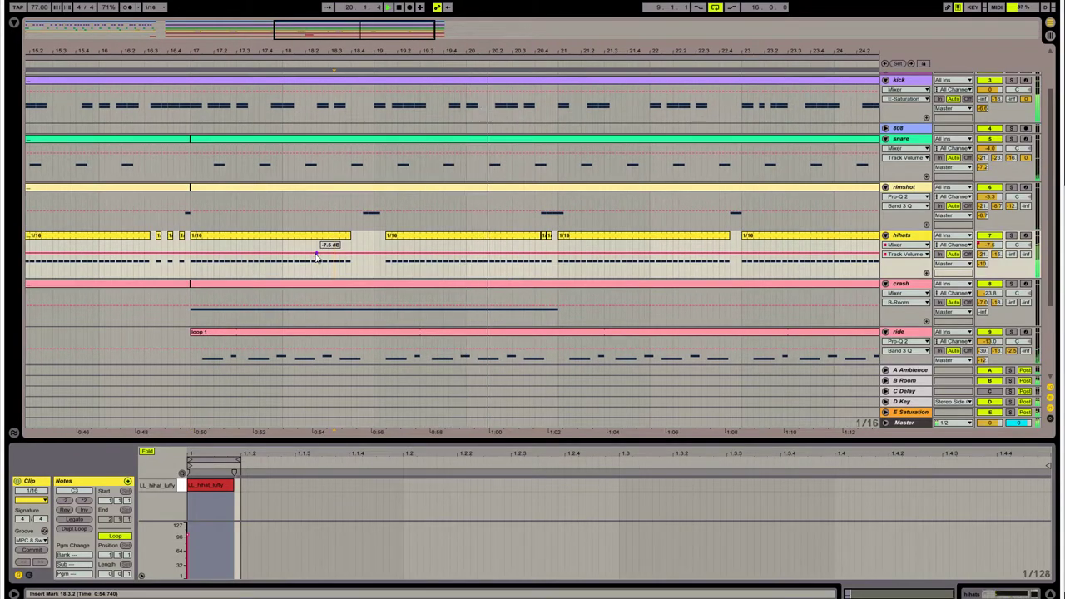
key("ctrl+shift+f")
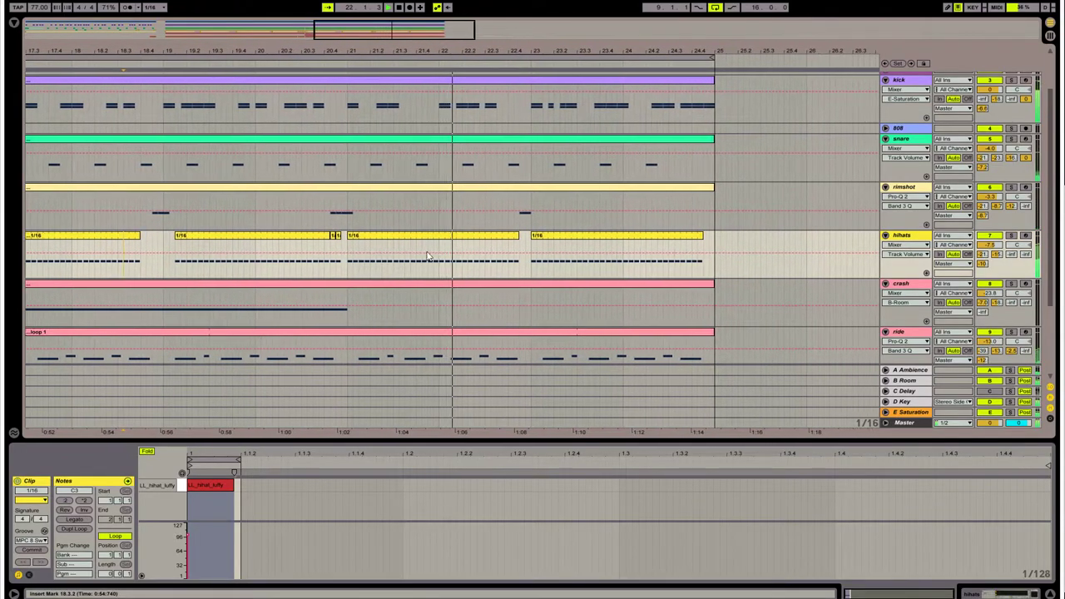
- Set the start of the last hihats clip to 23.1.3 and audition the passage leading into it
left_click_drag(531, 237, 541, 233)
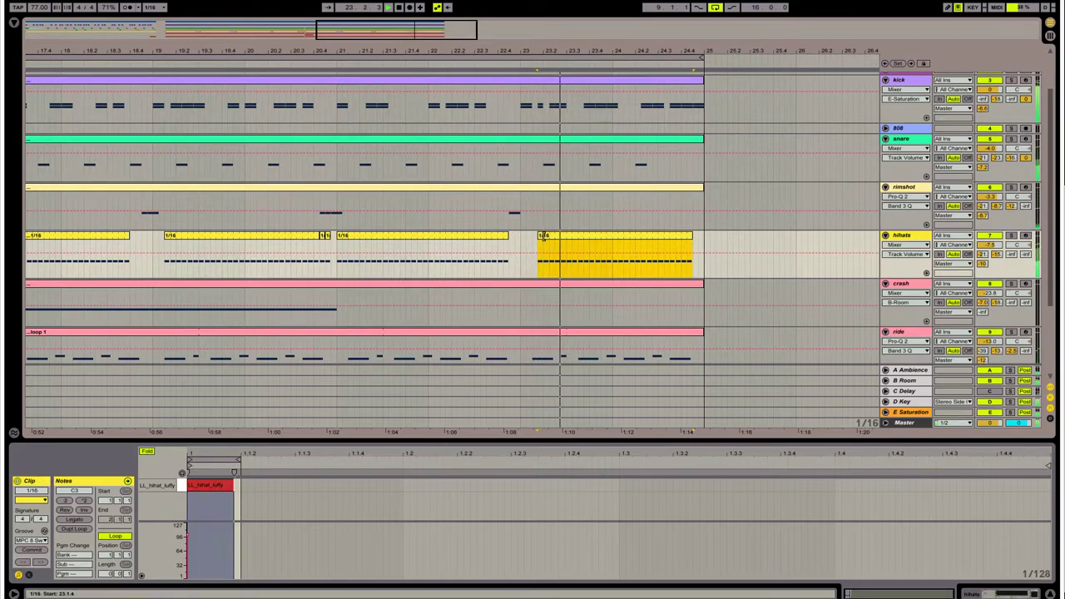
left_click_drag(542, 238, 533, 237)
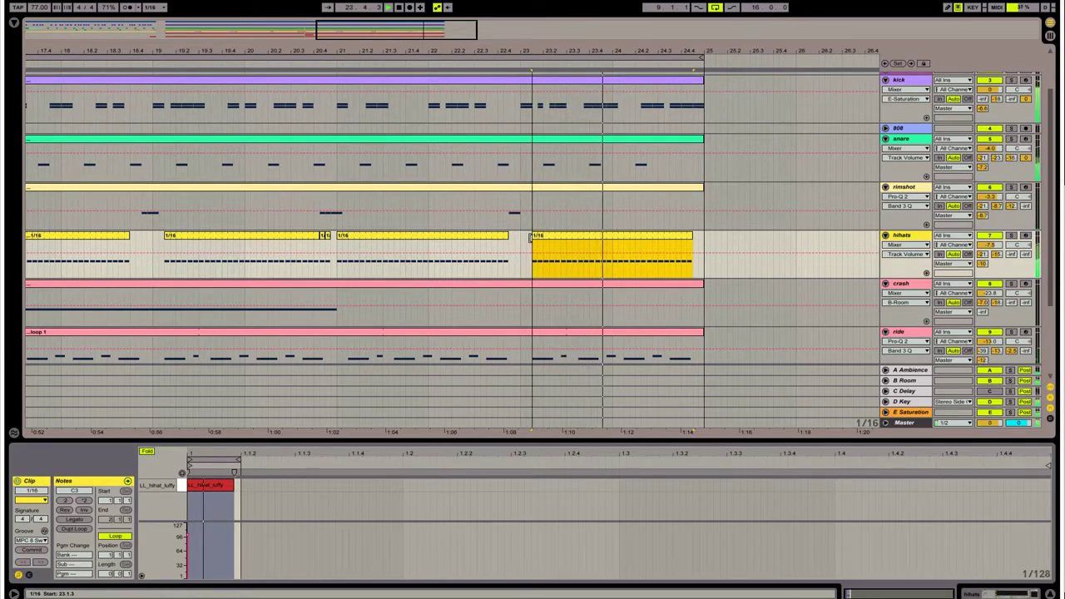
left_click(460, 250)
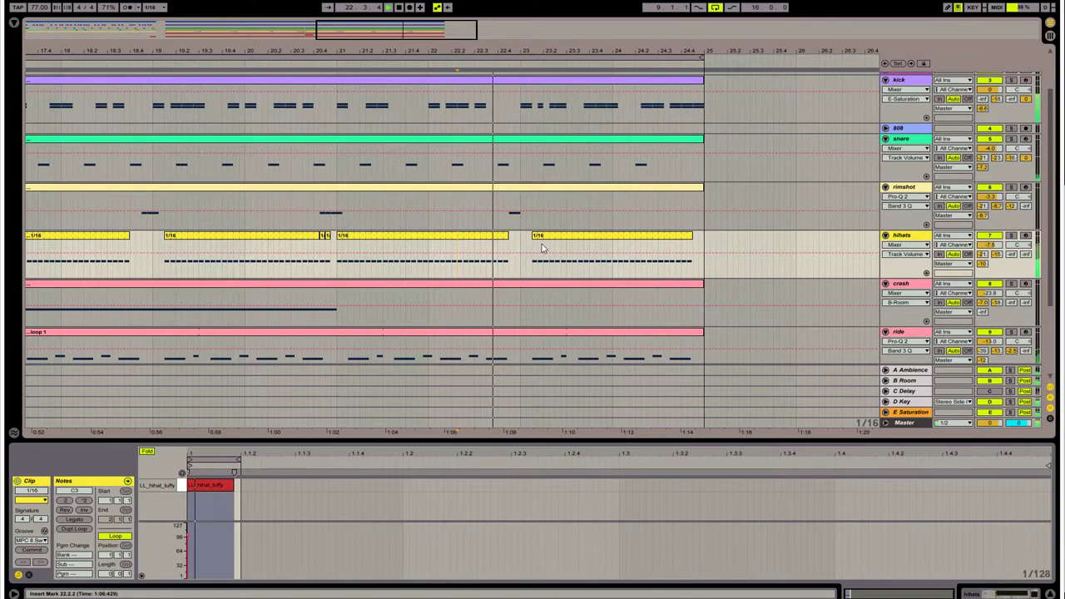
scroll(552, 252, "down", 1)
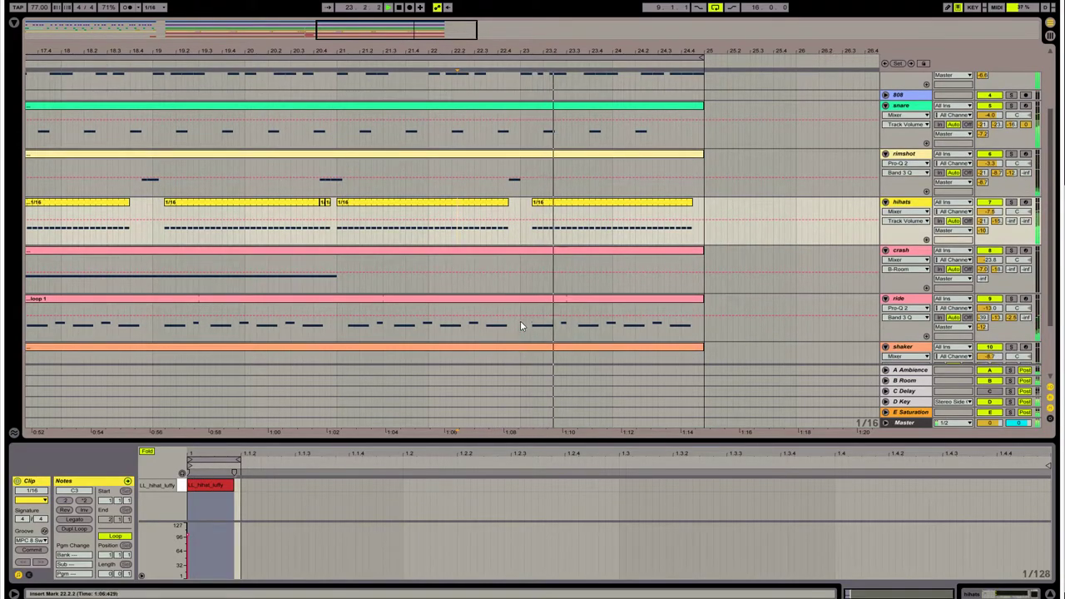
scroll(511, 280, "up", 2)
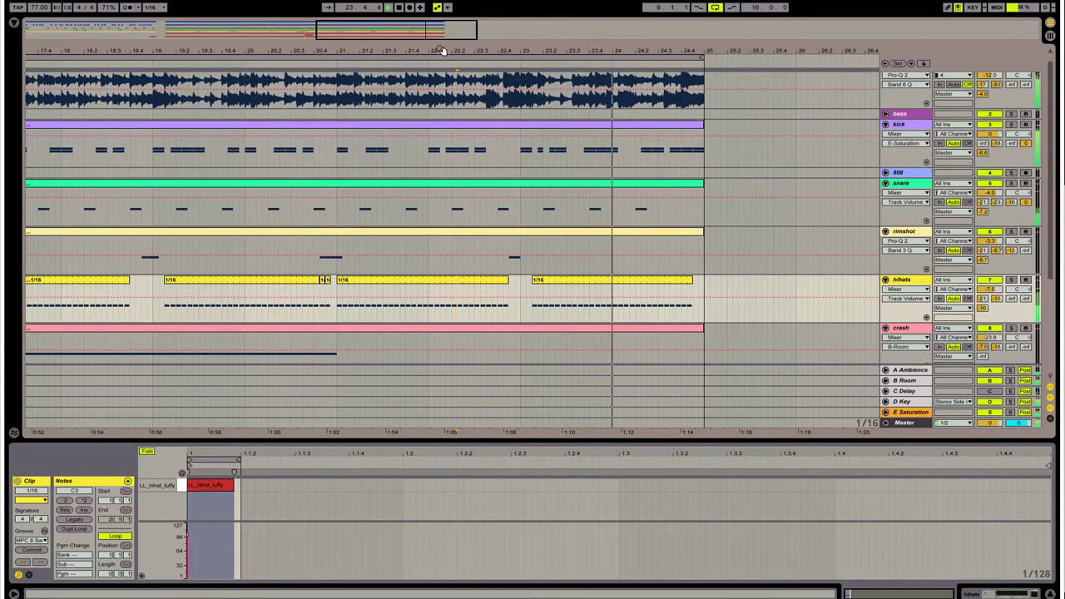
- Delete the hihats sixteenth at 9.4.2 and extend the end of the following hihats clip to 10.4.1
scroll(576, 263, "down", 2)
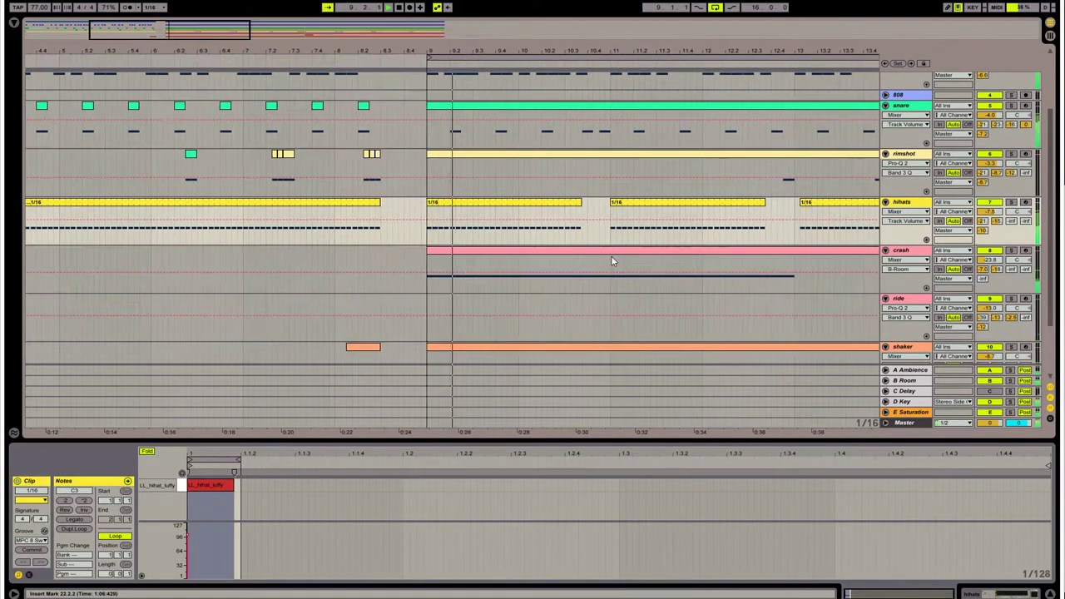
left_click(442, 235)
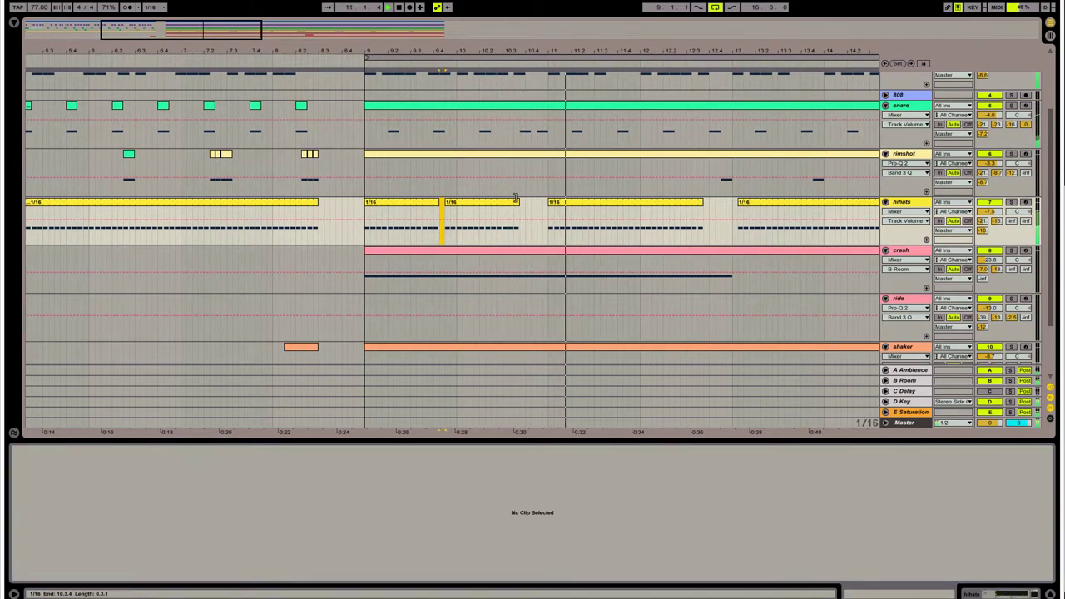
scroll(499, 238, "up", 2)
left_click_drag(517, 247, 519, 256)
- Copy a one-sixteenth hihats piece to 10.4.3 and audition the passage from 9.2.4
left_click(444, 225)
key("ctrl+c")
left_click(538, 257)
key("ctrl+v")
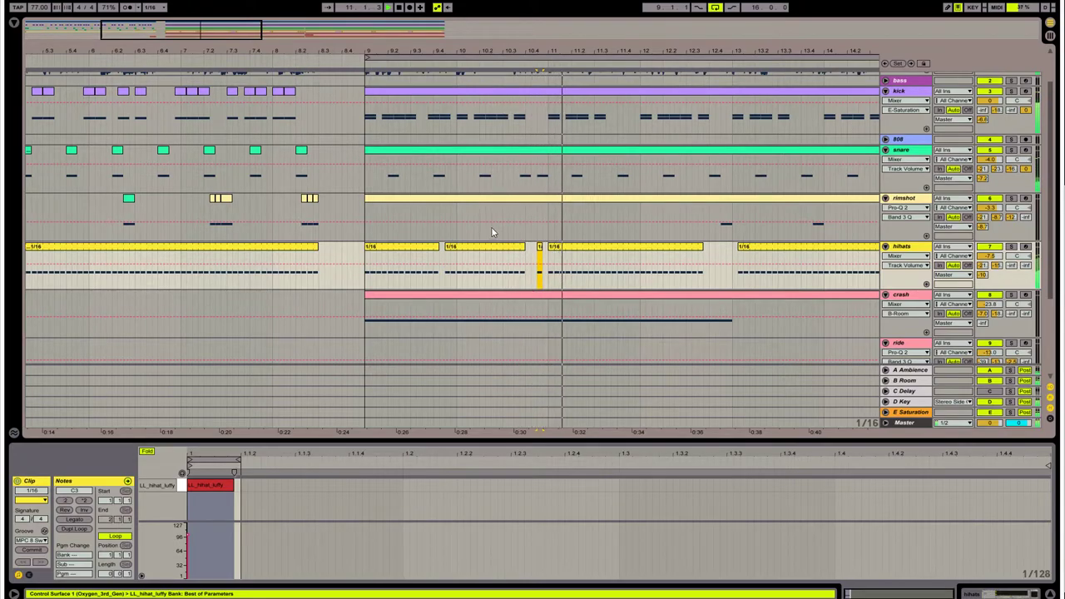
left_click(557, 248)
mouse_move(550, 248)
left_mouse_down()
mouse_move(563, 248)
mouse_move(550, 249)
left_mouse_up()
left_click(408, 281)
key("space")
key("space")
scroll(468, 270, "down", 3)
scroll(470, 268, "down", 2)
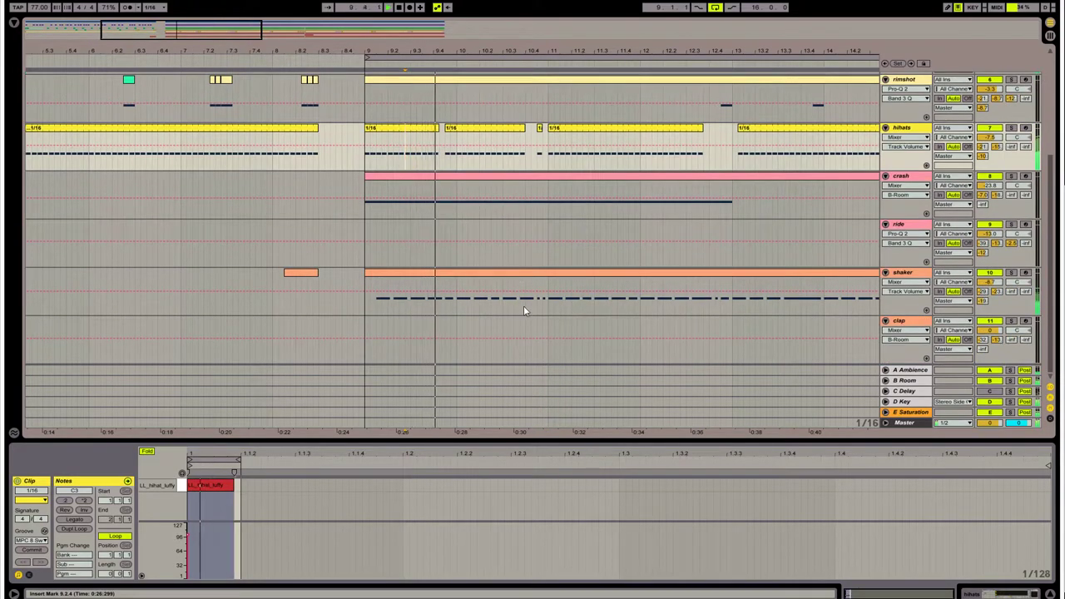
- Remove the pasted hihats sixteenth at 10.4.3 and extend the preceding hihats clip to end at 10.4.2
left_click(541, 134)
scroll(535, 136, "up", 3)
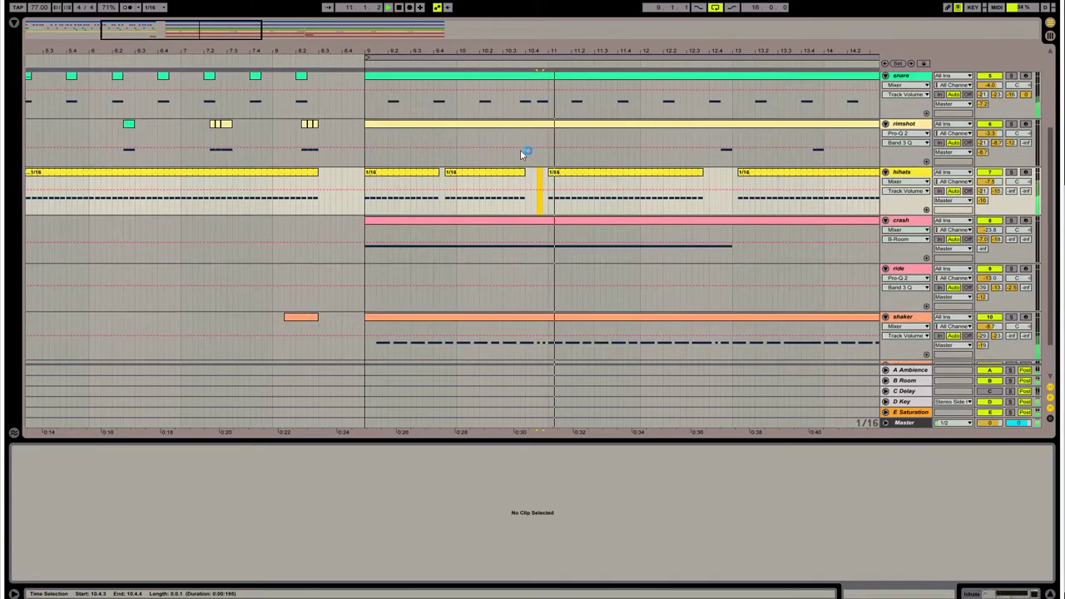
left_click(528, 193)
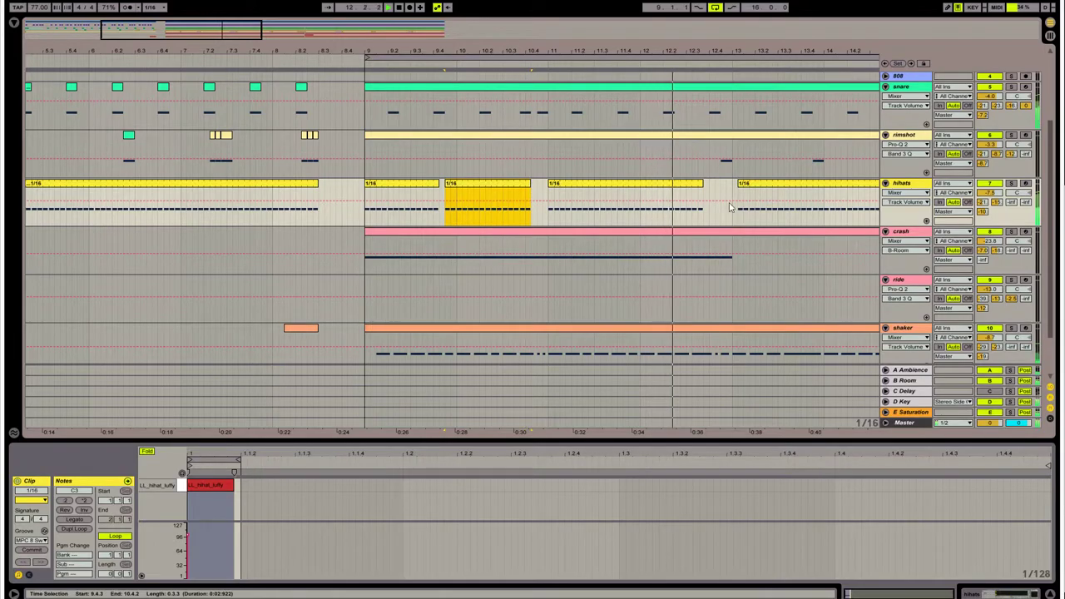
- Delete the hihats sixteenths at 12.2.2, 13.4.2 and 13.4.4
left_click(671, 202)
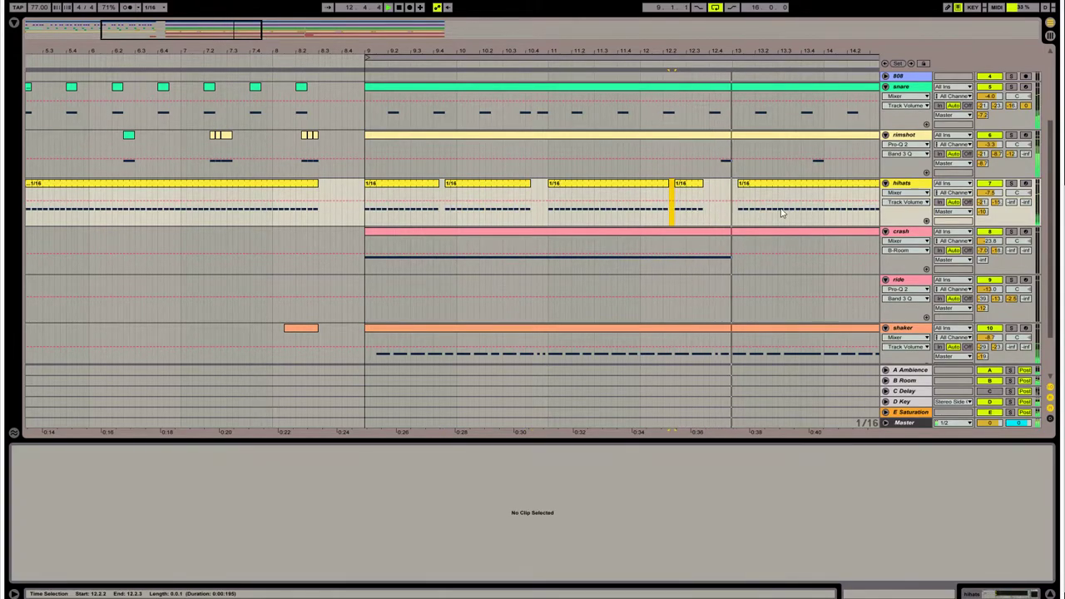
key("ctrl+f")
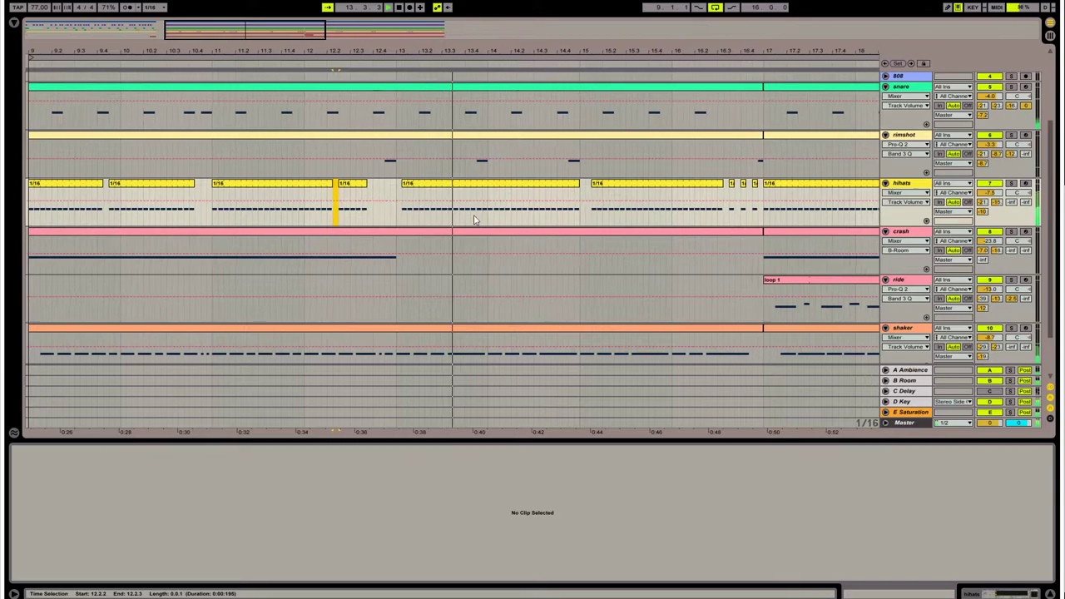
left_click(437, 218)
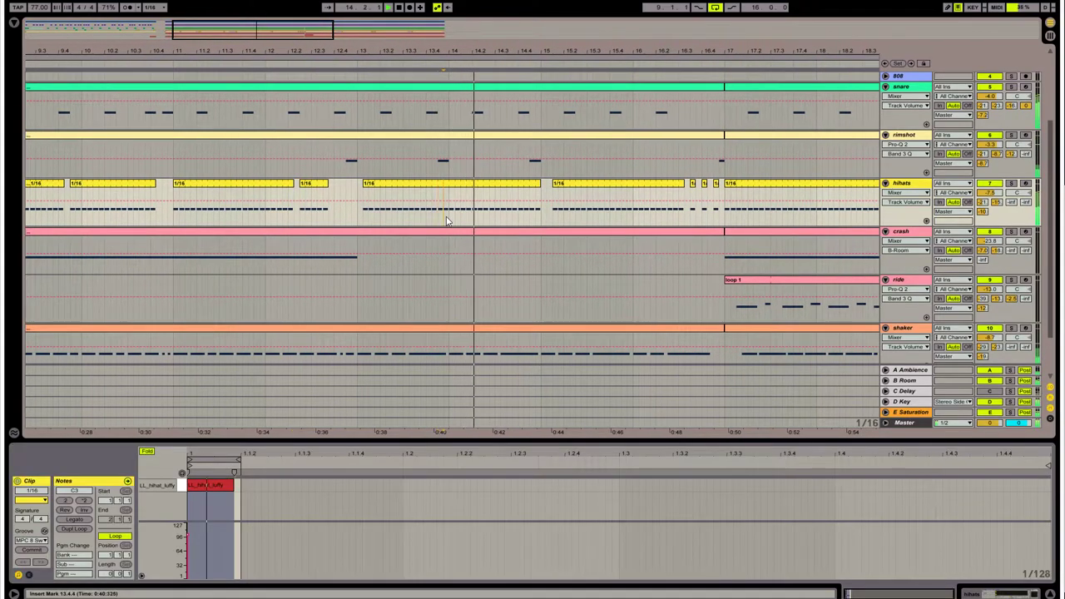
left_click(435, 211)
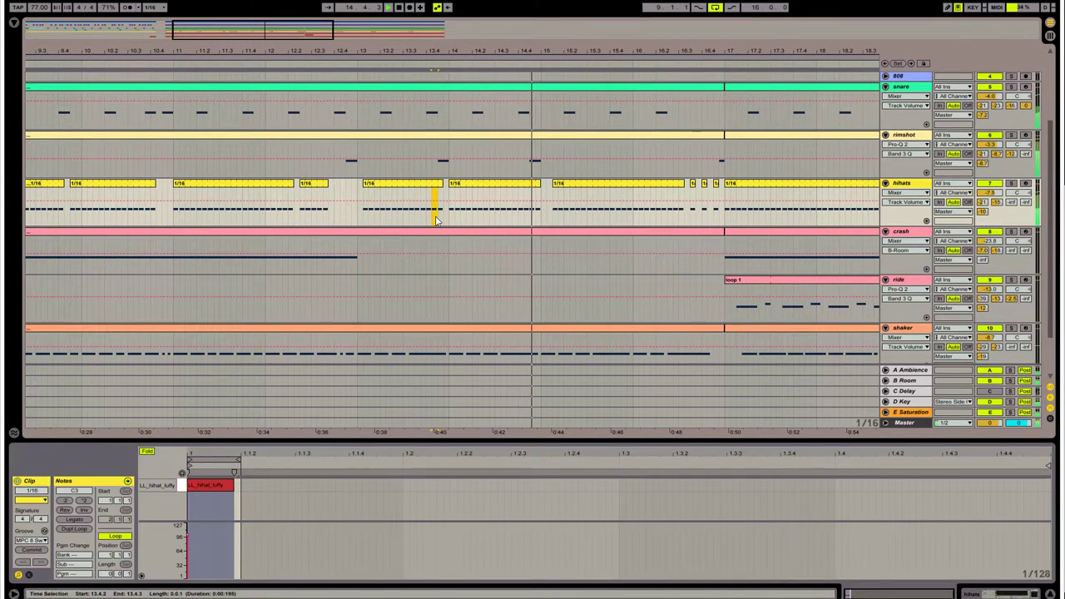
left_click(530, 218)
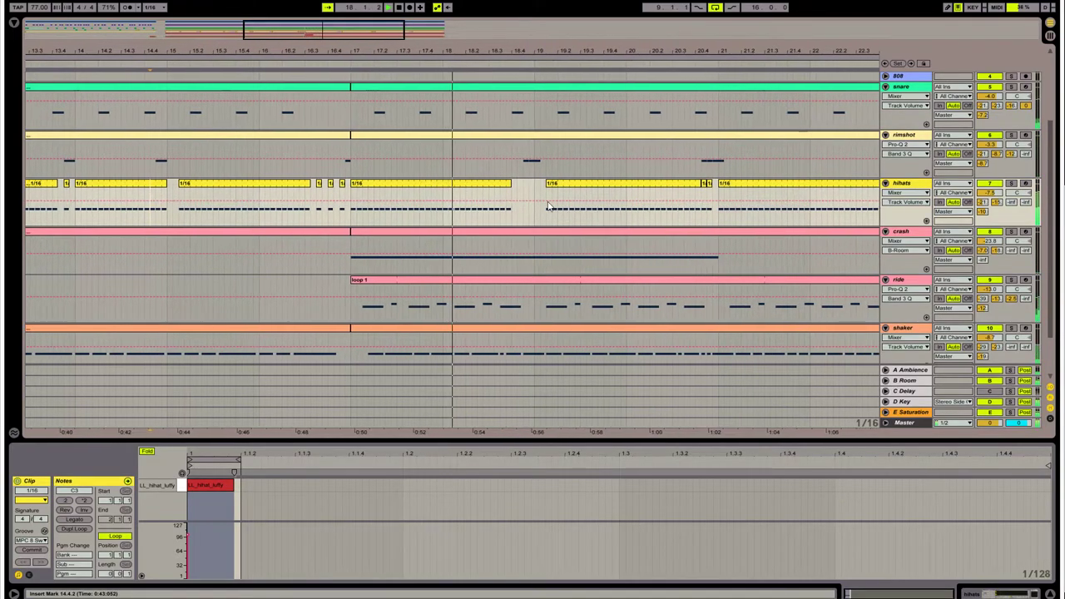
- Delete the hihats sixteenths at 18.1.1 and 17.1.1
scroll(429, 225, "up", 2)
left_click(429, 241)
left_click(327, 242)
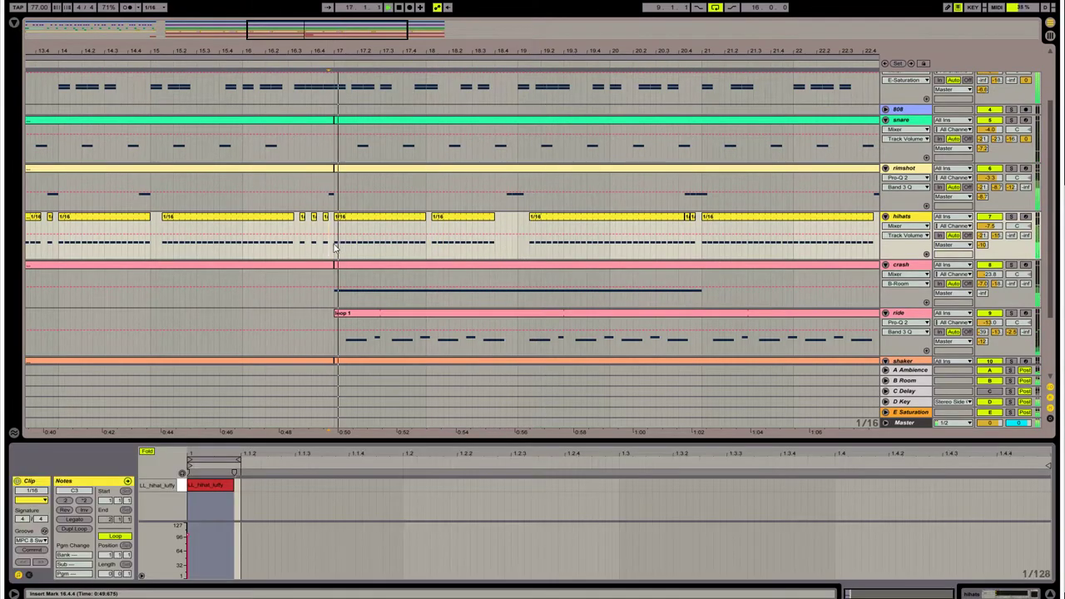
left_click(337, 248, "shift")
left_click(340, 242)
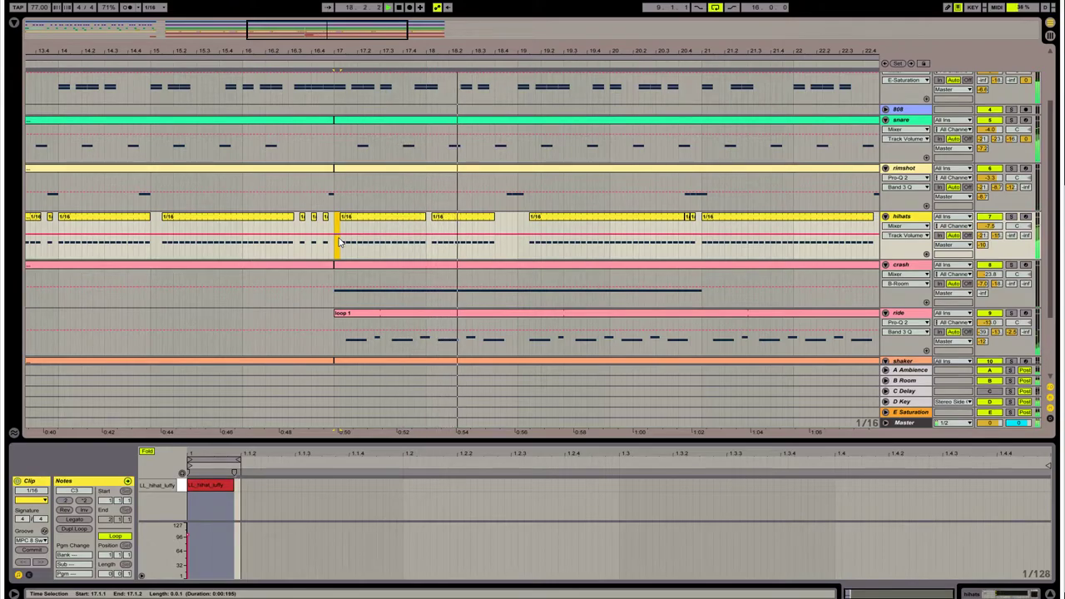
- Try cutting the hihats sixteenths at 20.1.1 and 21.1.1
left_click(464, 249)
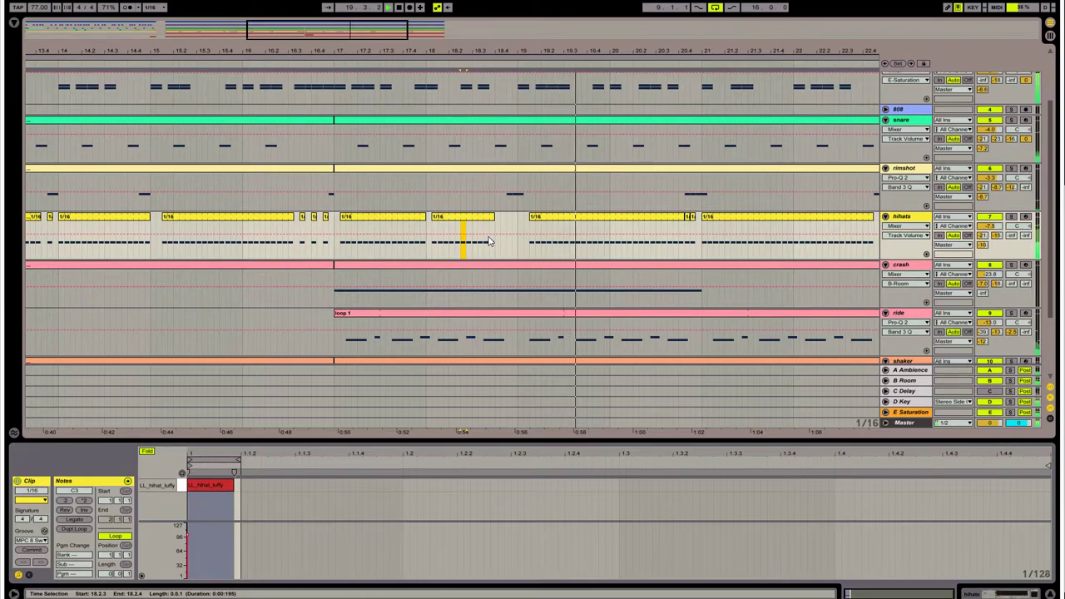
left_click(612, 250)
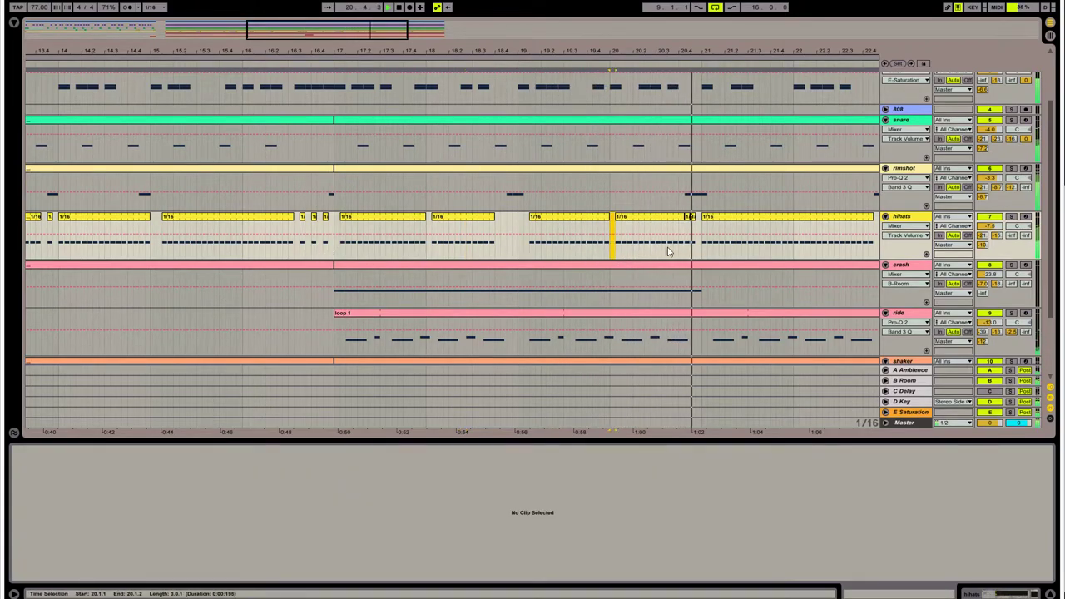
left_click(701, 253)
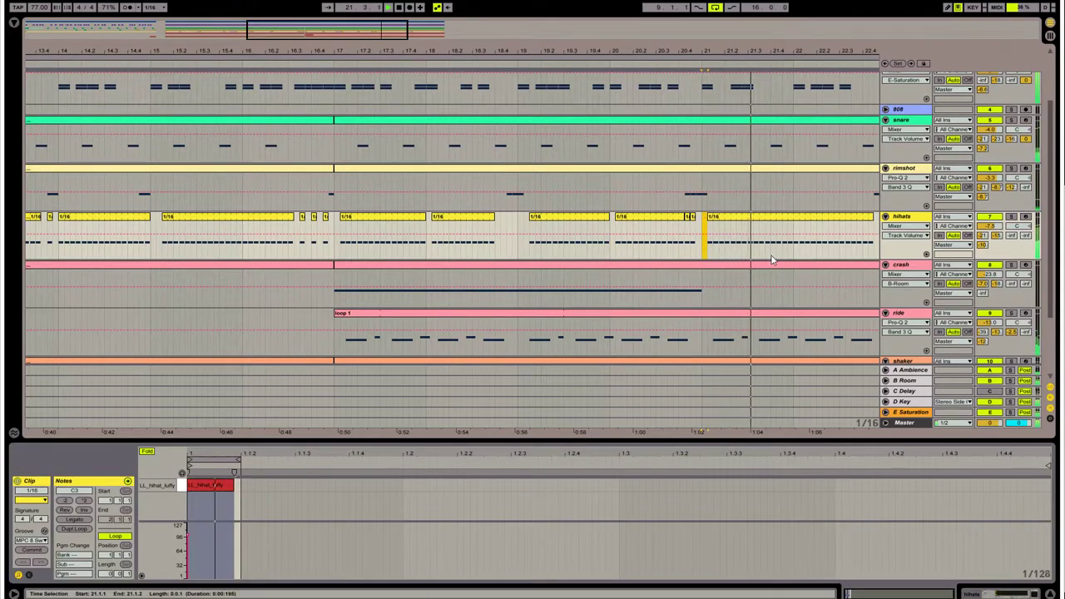
- Delete the hihats sixteenth at 22.1.1 and extend the start of the bar 17 hihats clip back to 17.1.1
left_click(798, 253)
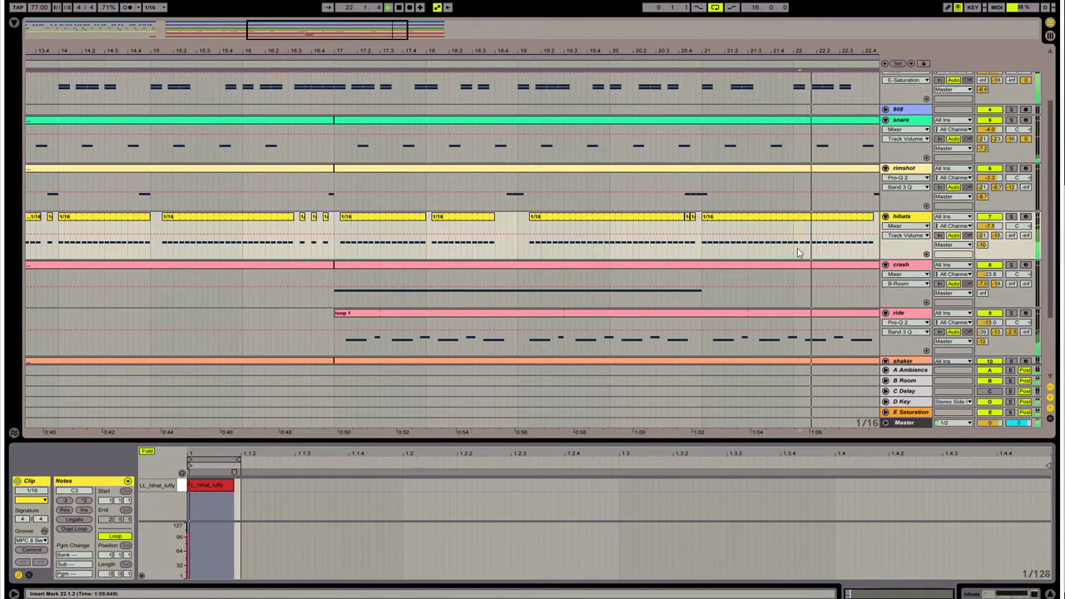
key("shift+Left")
key("Delete")
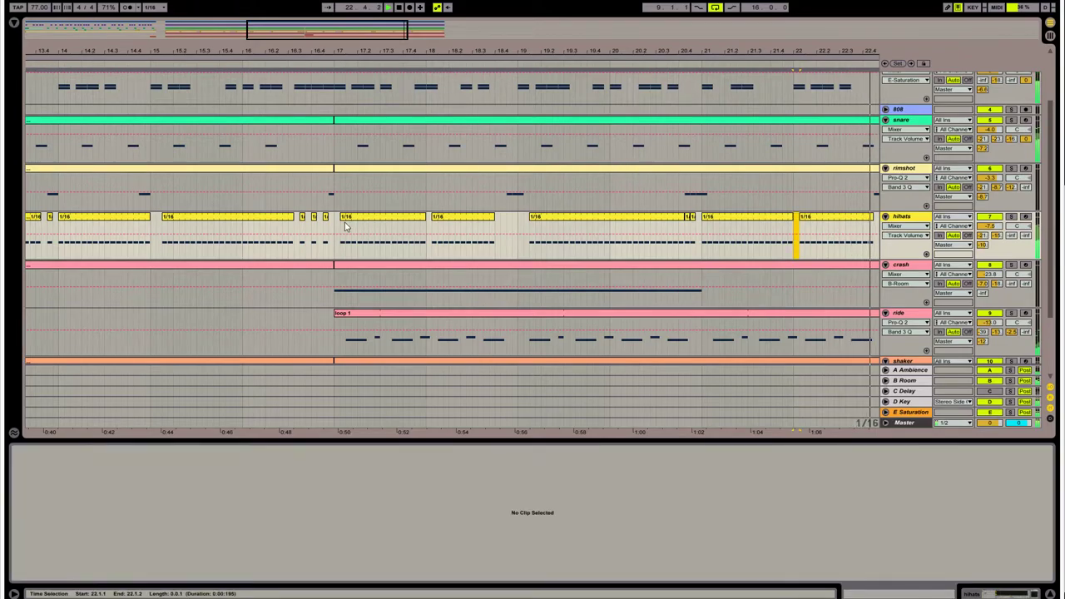
left_click(340, 218)
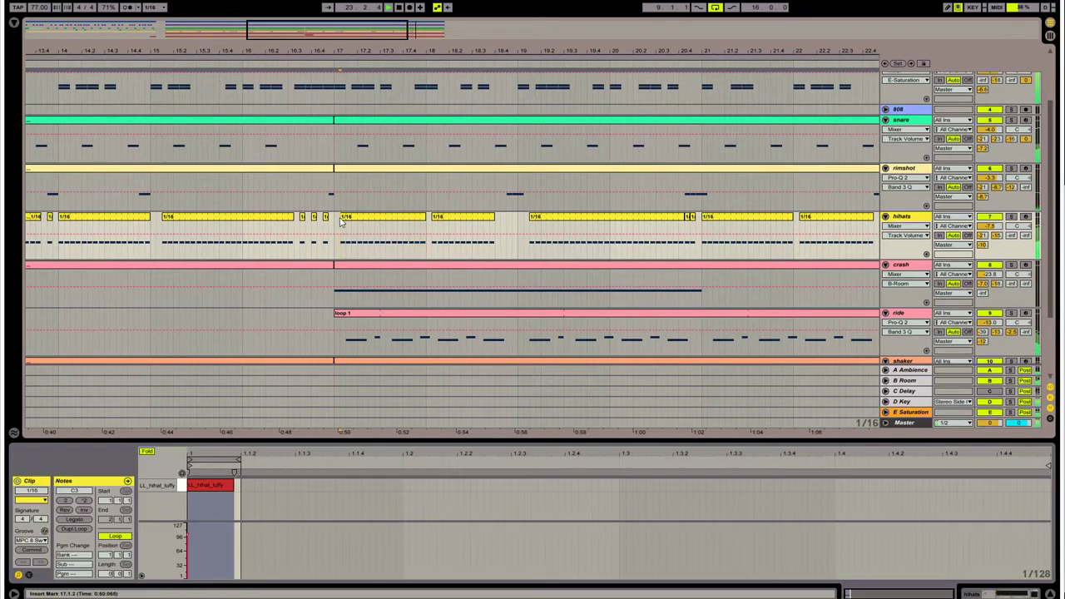
- Delete the hihats sixteenths at 24.2.3 and 24.3.1 near the end of the loop
left_click_drag(332, 36, 432, 37)
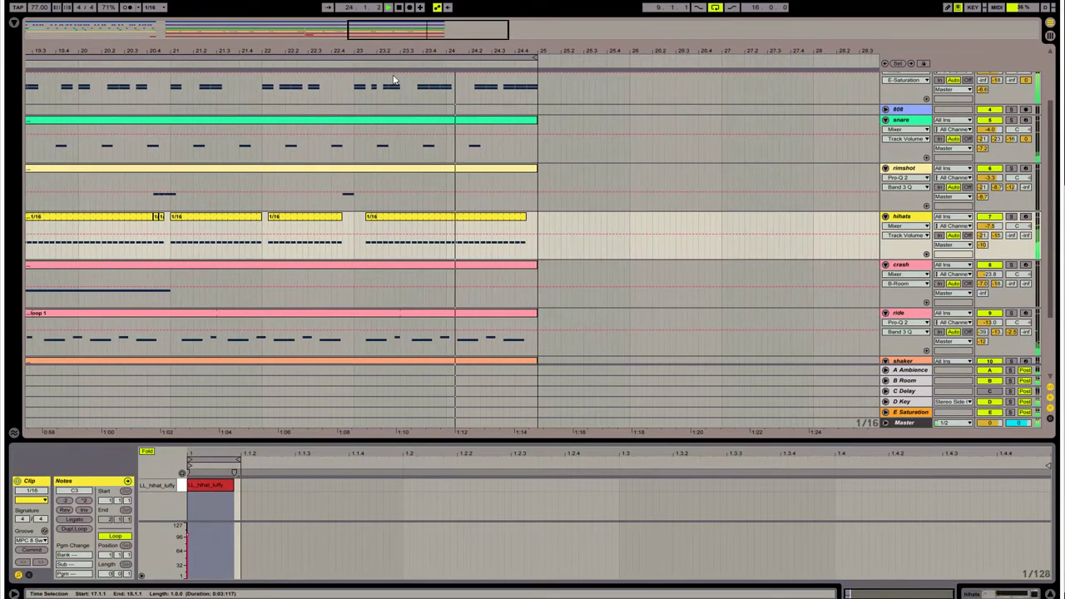
left_click_drag(479, 254, 485, 254)
key("Delete")
left_click(488, 253)
key("Delete")
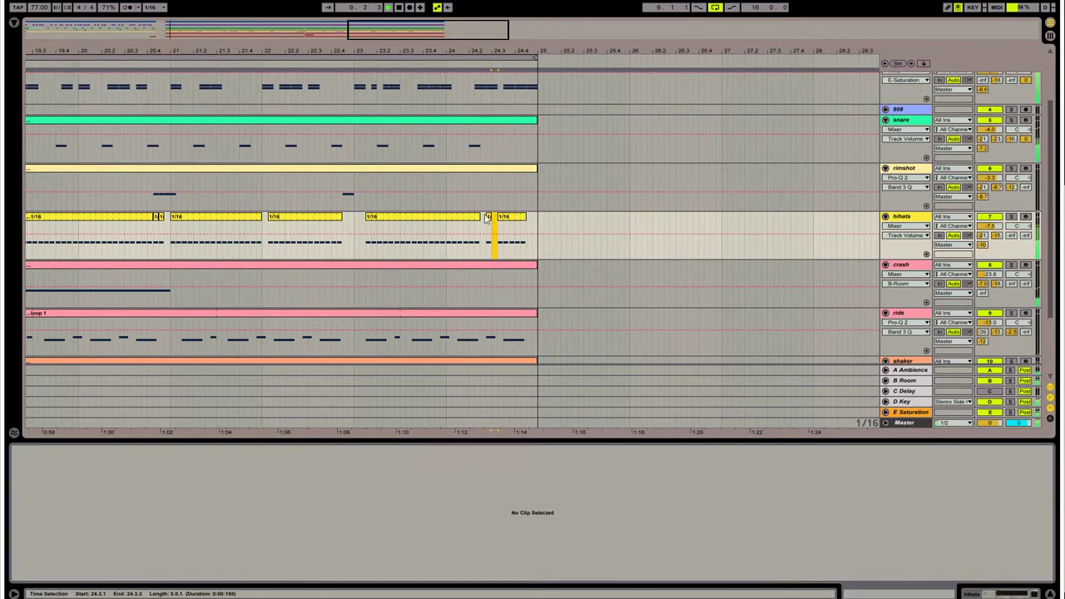
- Copy a one-sixteenth hihats piece to 10.4.3 and delete the shaker section from 10.4.4 to 11.1.1
key("ctrl+f")
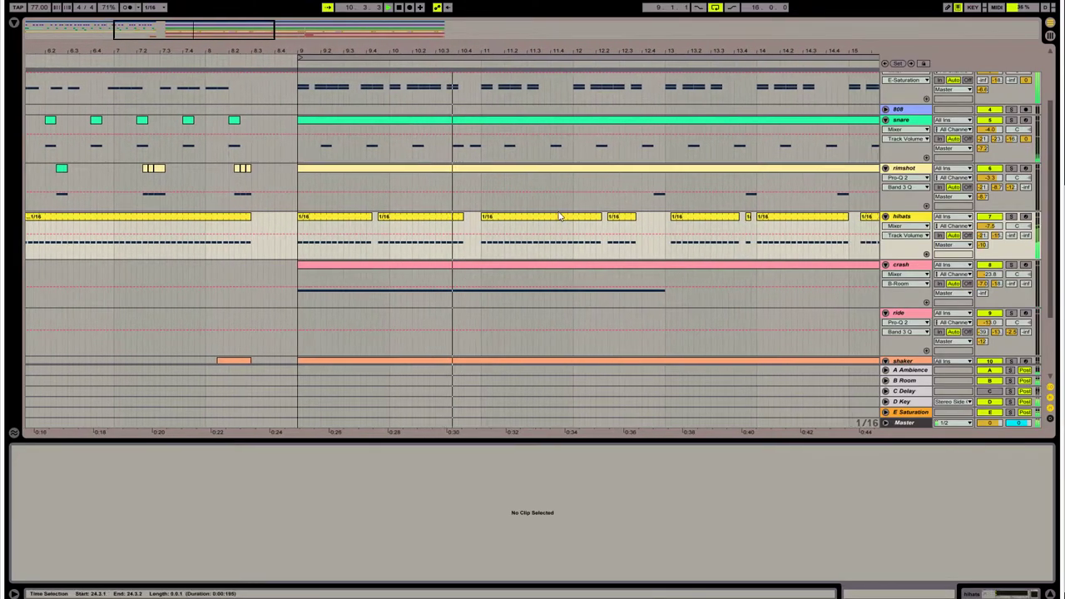
left_click(410, 234)
left_click(422, 251)
left_click_drag(422, 250, 411, 252)
key("ctrl+c")
left_click(424, 252)
key("ctrl+v")
scroll(426, 252, "down", 2)
left_click(431, 348)
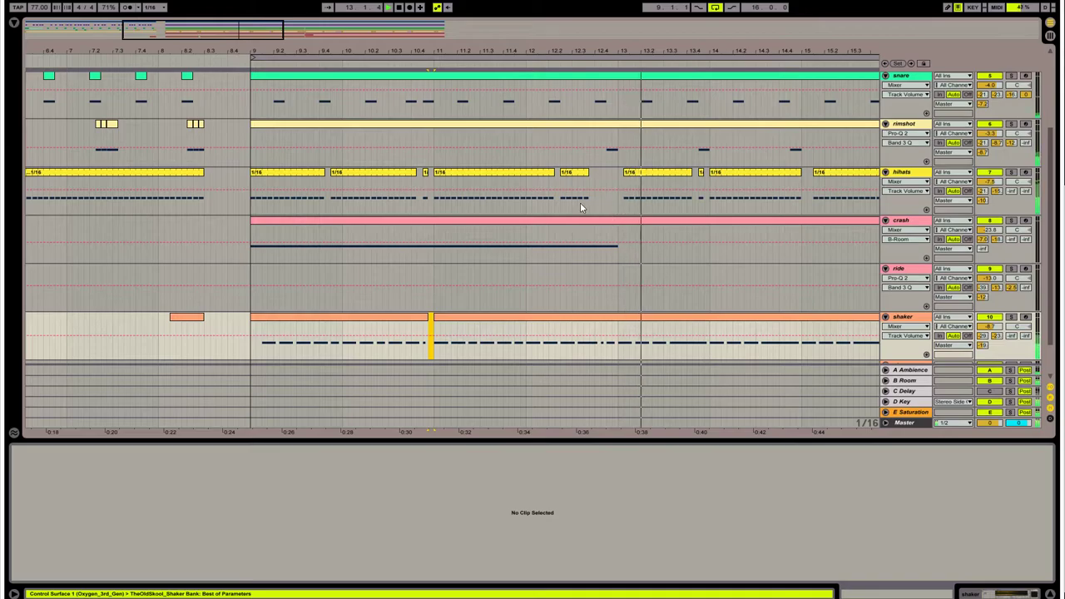
- Trim the start of the hihats clip in bar 15 to 15.1.4 and audition from 14.3.3
left_click_drag(271, 31, 304, 31)
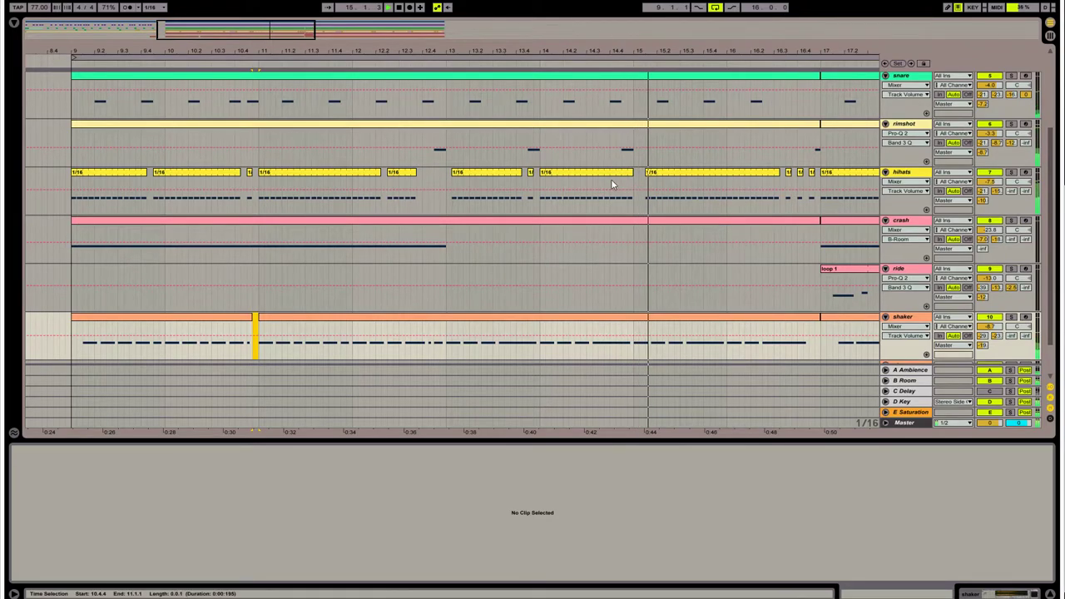
left_click_drag(277, 34, 303, 30)
scroll(464, 201, "up", 1)
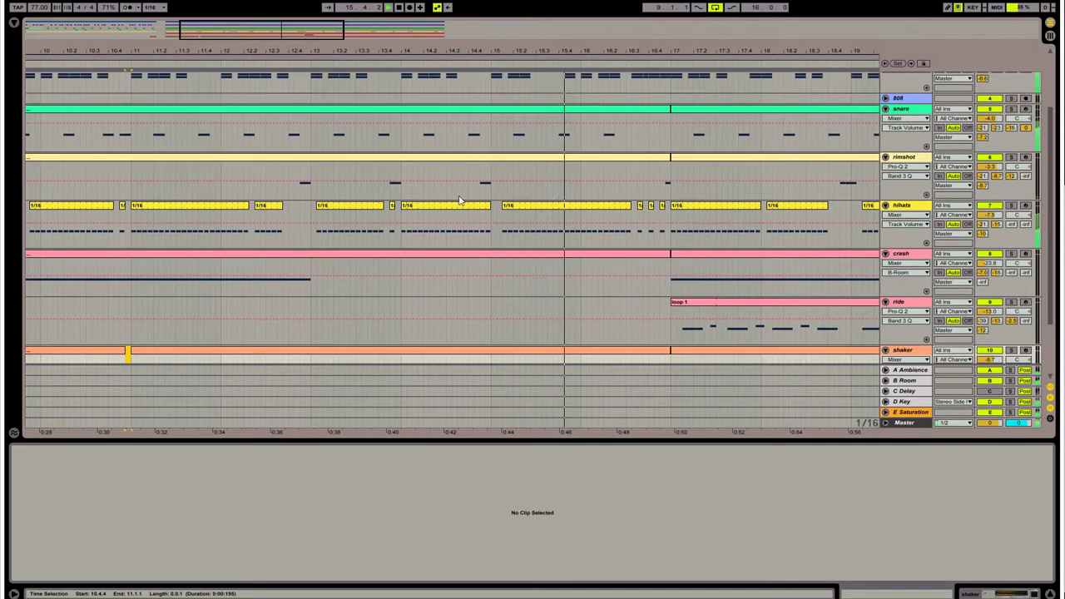
left_click(503, 210)
left_click(457, 225)
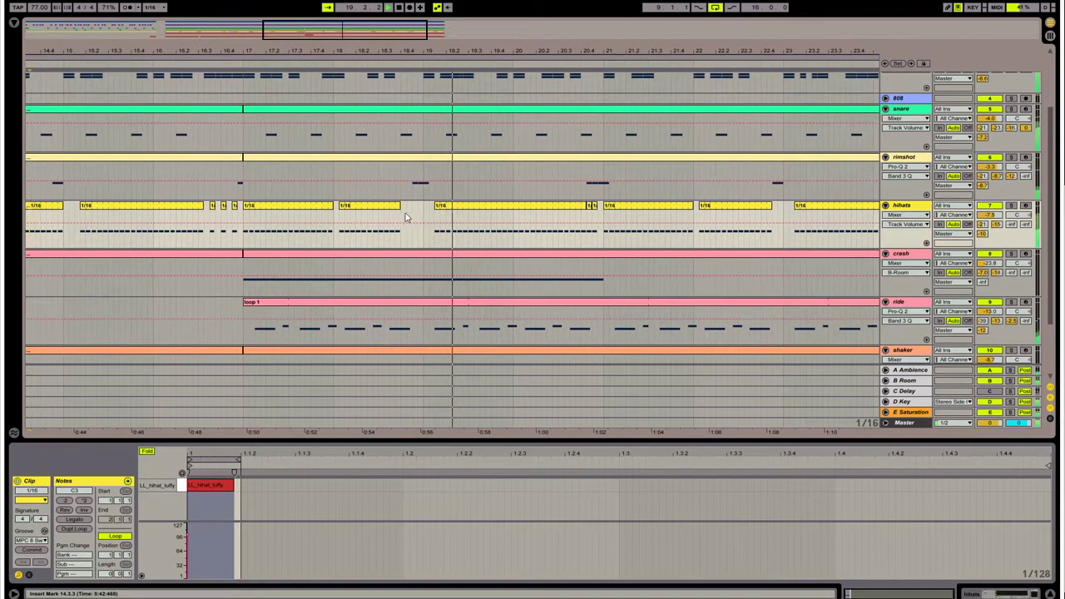
- Copy a one-sixteenth hihats piece to 19.1.1 and audition from 18.3.1
left_click(396, 241)
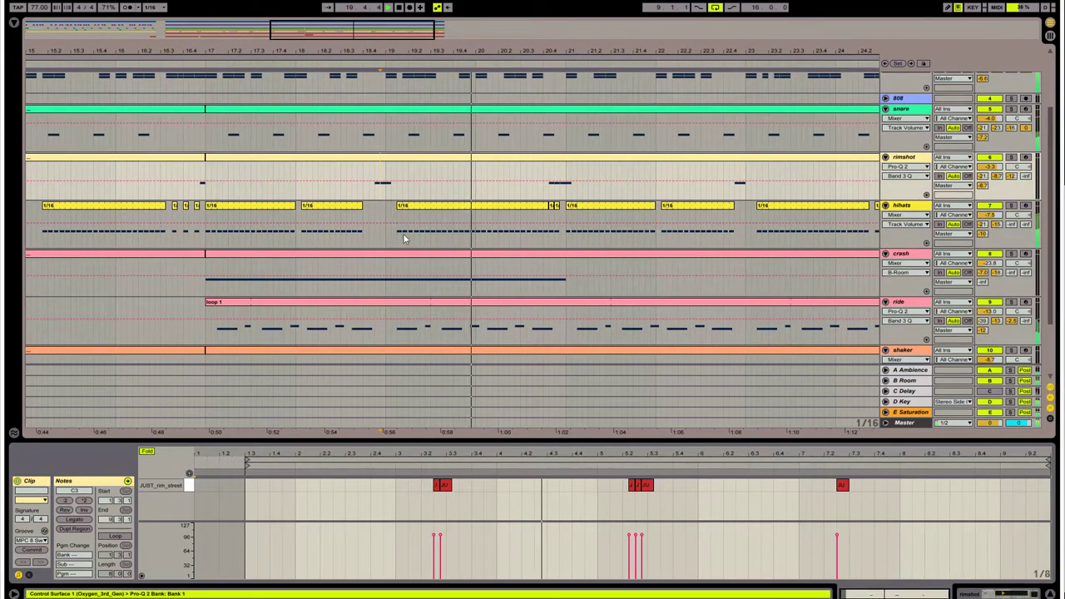
left_click(401, 243)
left_click(387, 239)
key("ctrl+v")
left_click(343, 234)
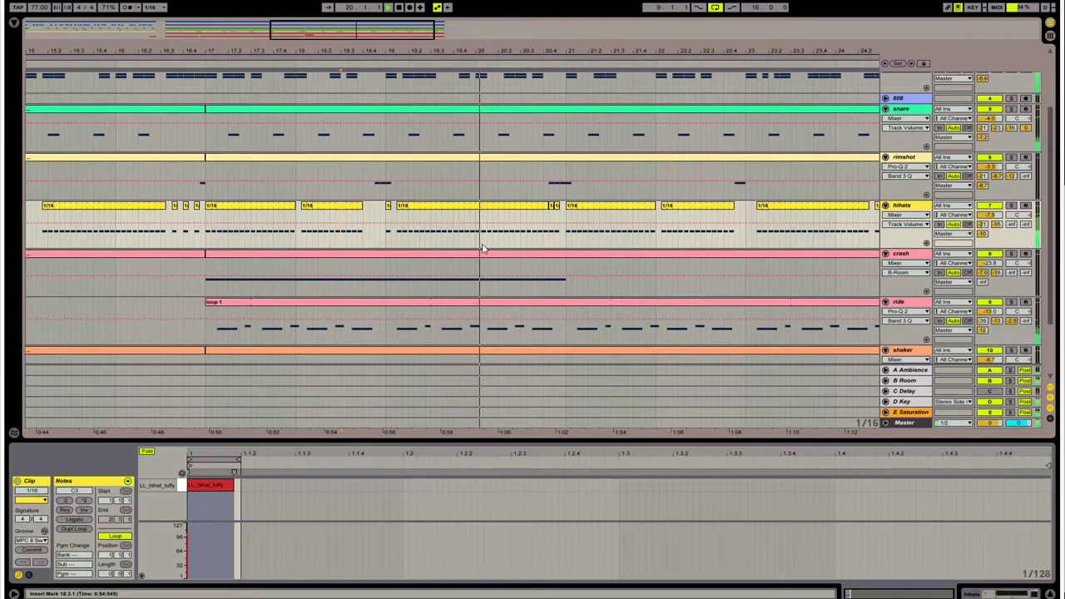
- Delete the hihats sixteenth at 20.1.1, trim the start of the bar 21 clip to 21.1.3, and audition from 20.4.1
left_click_drag(483, 245, 476, 244)
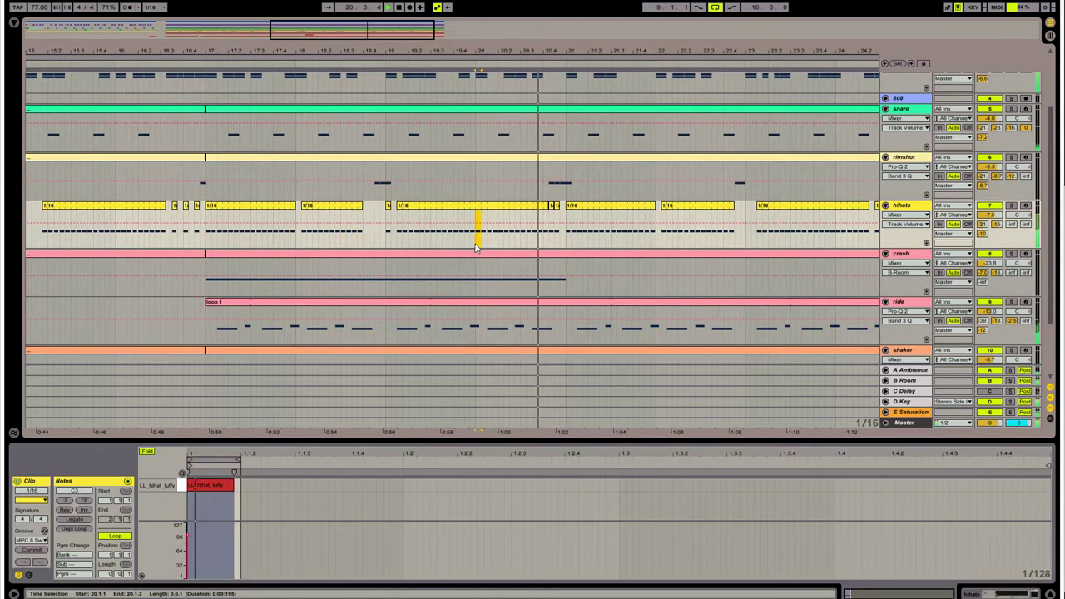
key("Delete")
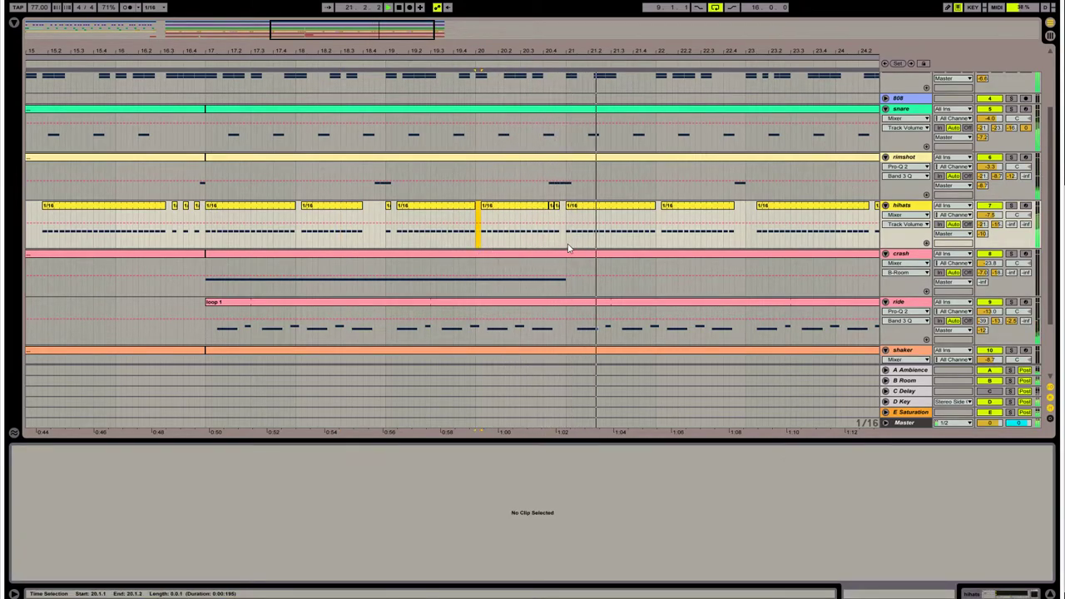
left_click_drag(567, 243, 576, 243)
left_click(542, 242)
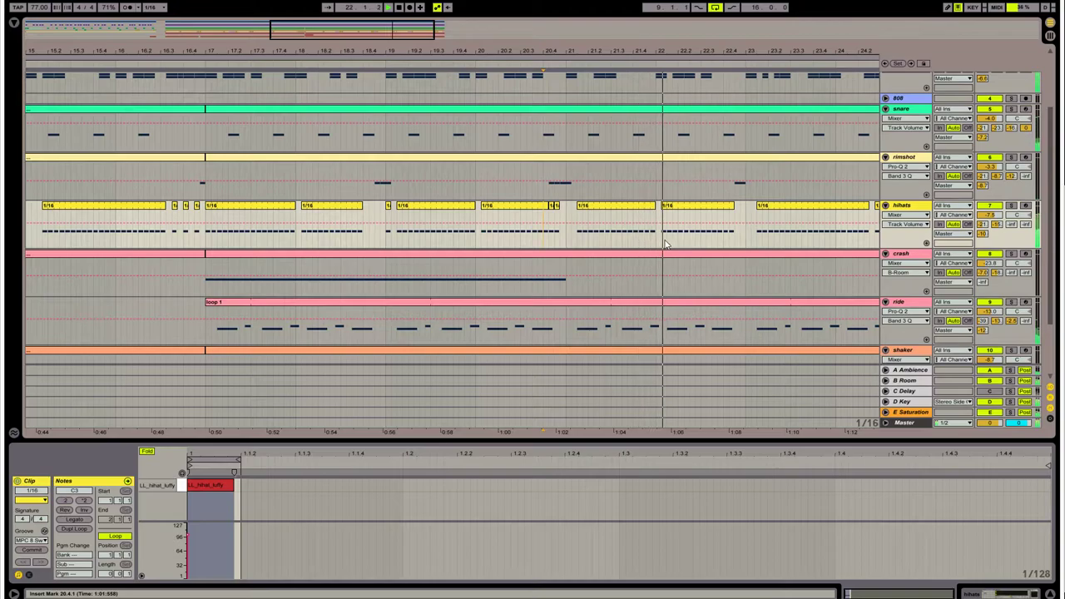
- Shorten the last hihats clip to end at 24.4.2 and place a one-sixteenth piece at 24.4.3
left_click_drag(392, 31, 435, 31)
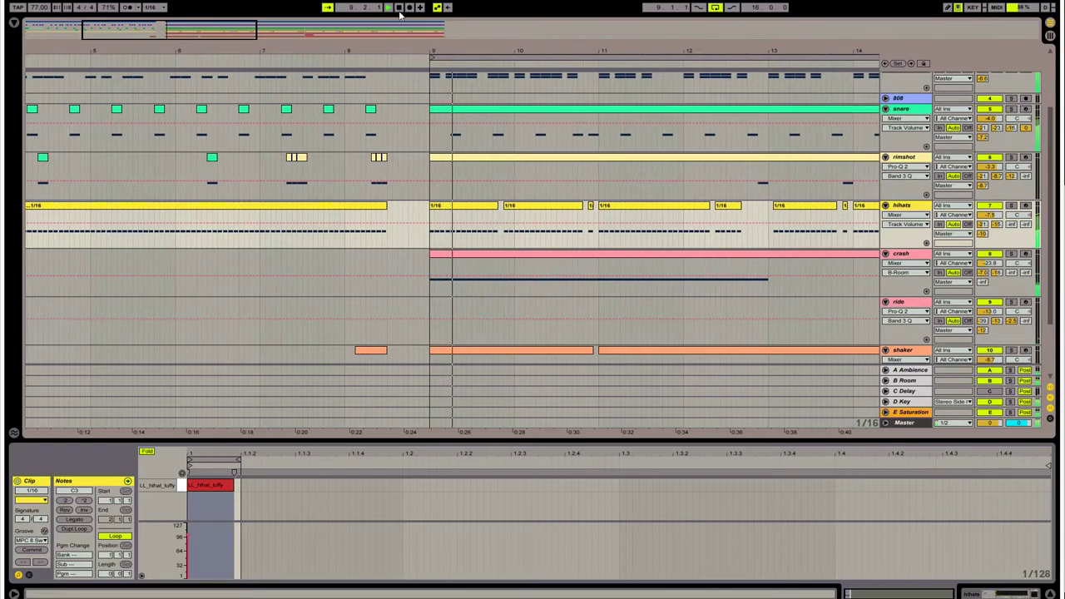
left_click(426, 30)
scroll(416, 232, "down", 3)
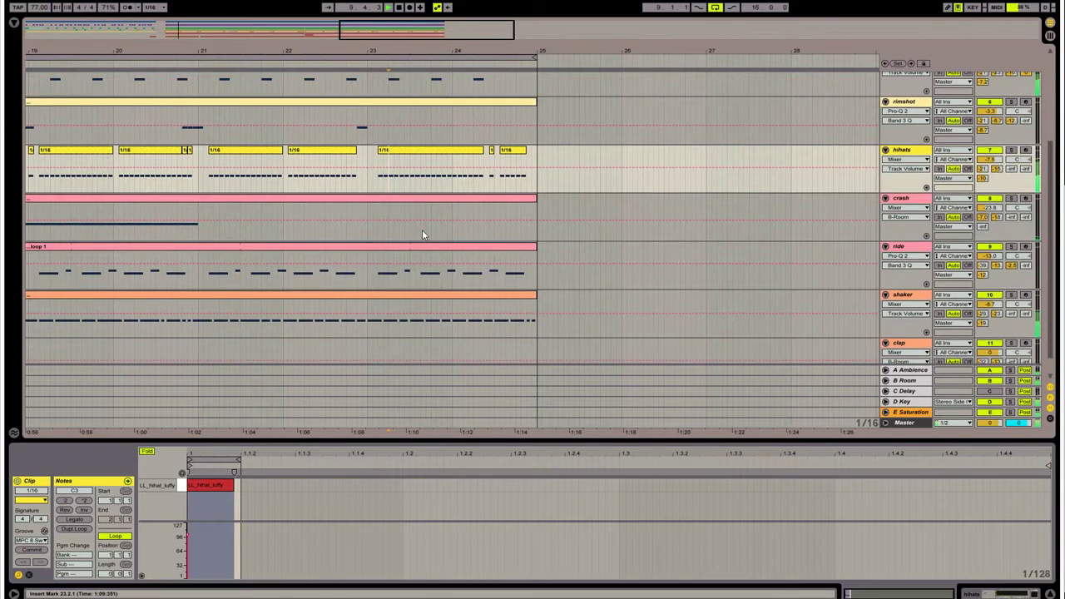
left_click(362, 192)
left_click(504, 198)
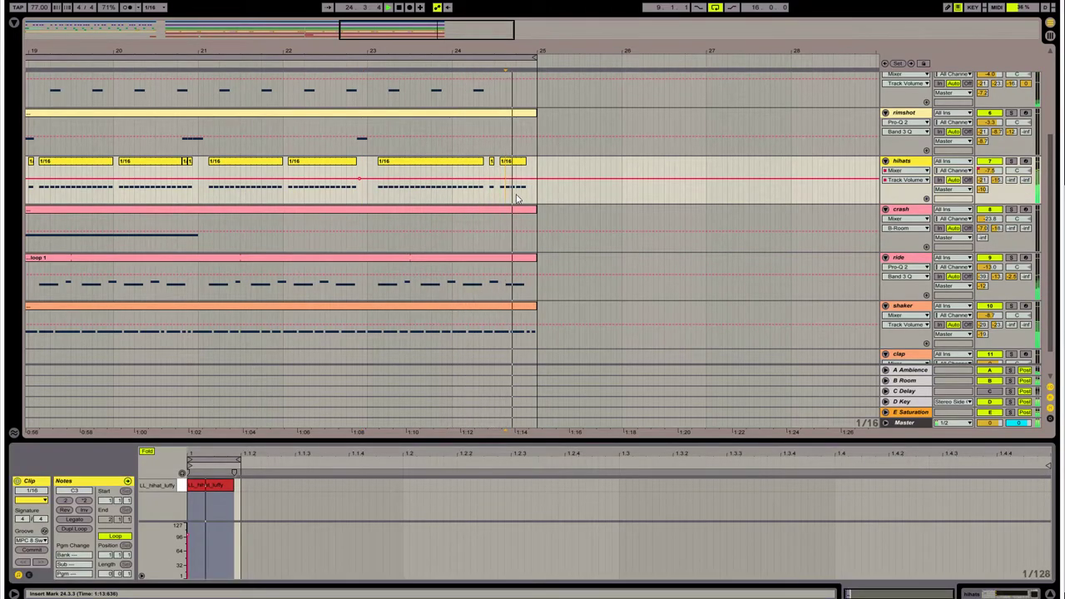
scroll(516, 198, "up", 5)
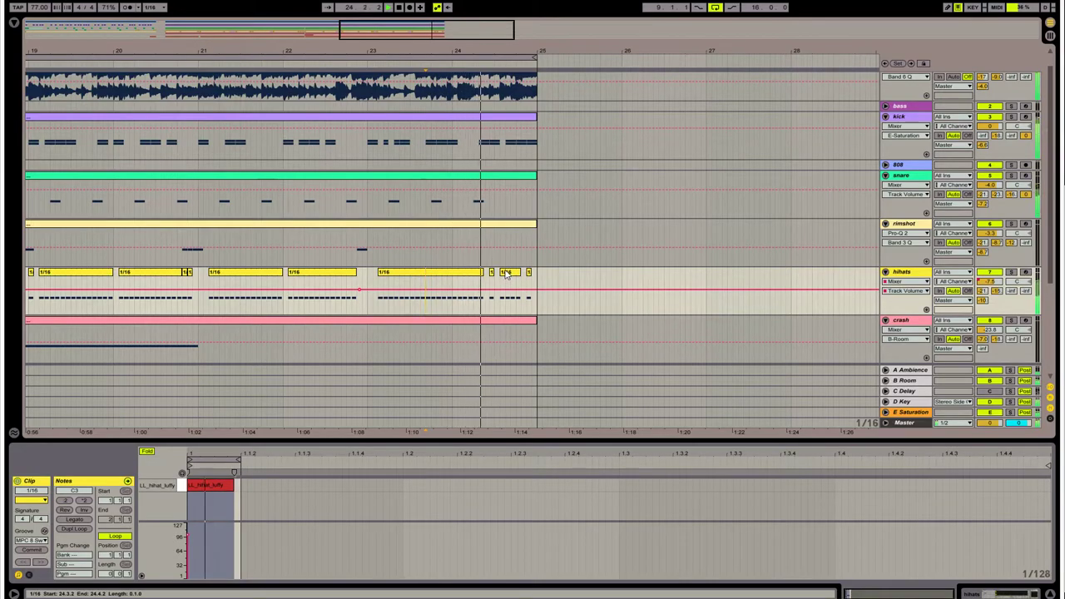
- Thin the hihats at the end of bar 24 to one-sixteenth pieces at 24.3.3 and 24.4.1, and audition from 23.4.1
left_click_drag(505, 272, 508, 273)
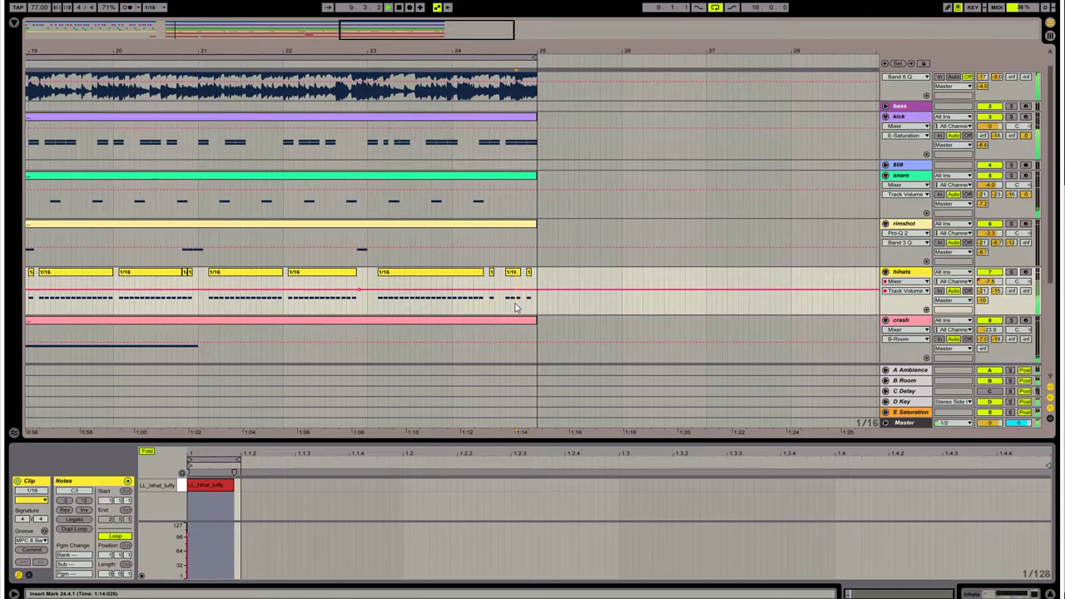
left_click(435, 323)
left_click(434, 300)
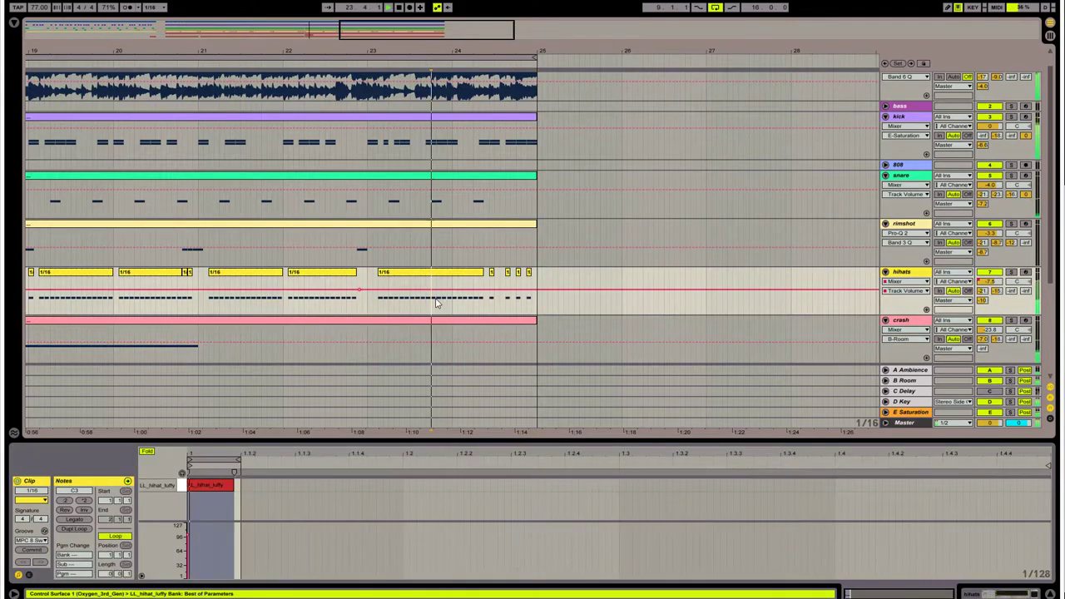
- Fill the end of the ride part with two-sixteenth-long copies of its loop at 24.4.1 and 24.4.3
scroll(483, 305, "down", 3)
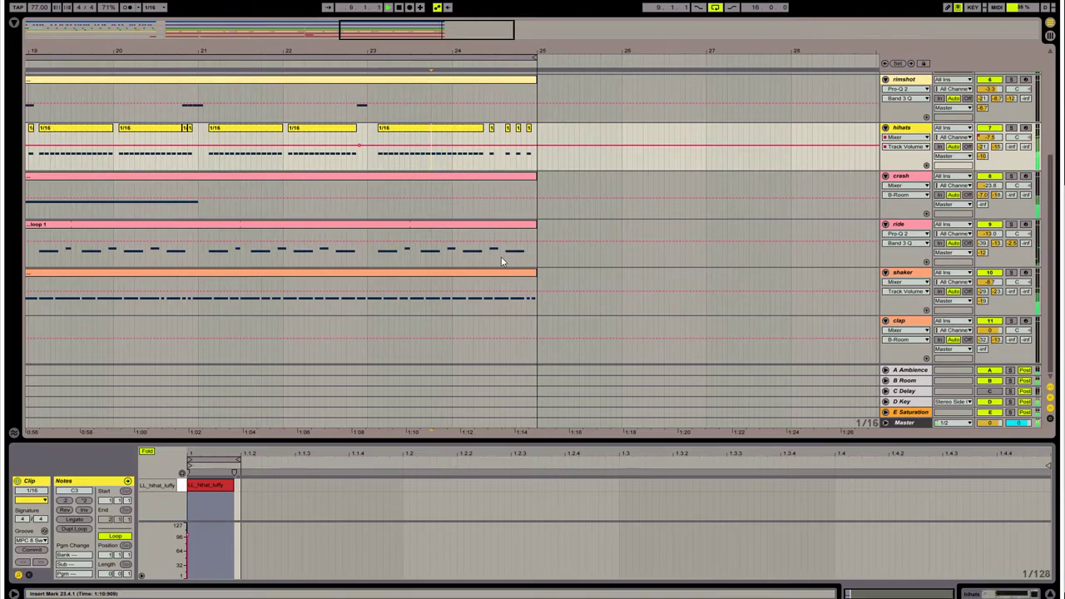
left_click_drag(489, 258, 519, 264)
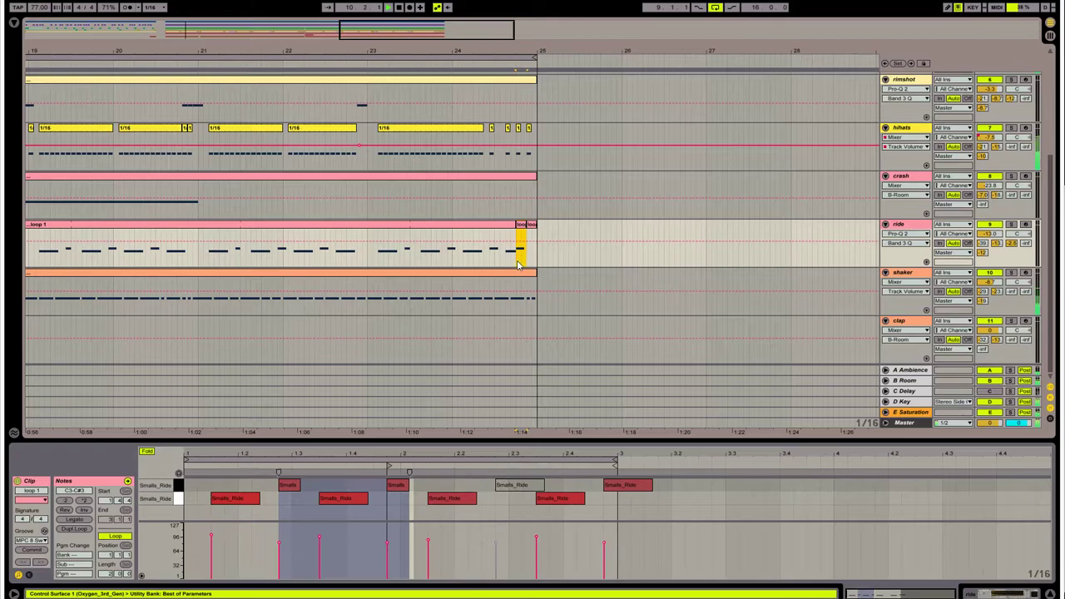
left_click(512, 264)
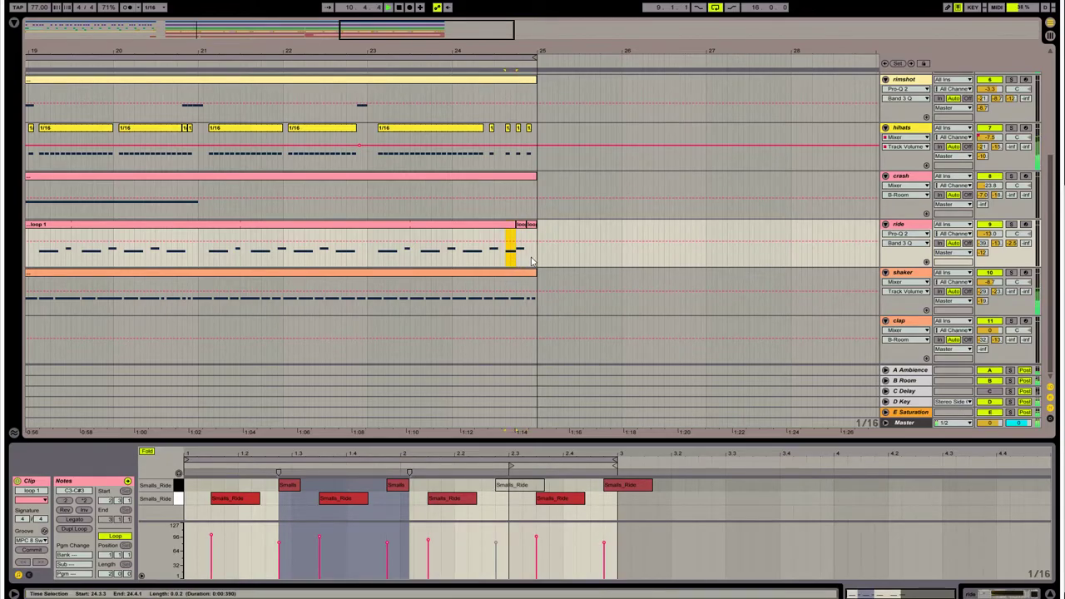
left_click(532, 262)
left_click_drag(525, 264, 541, 233)
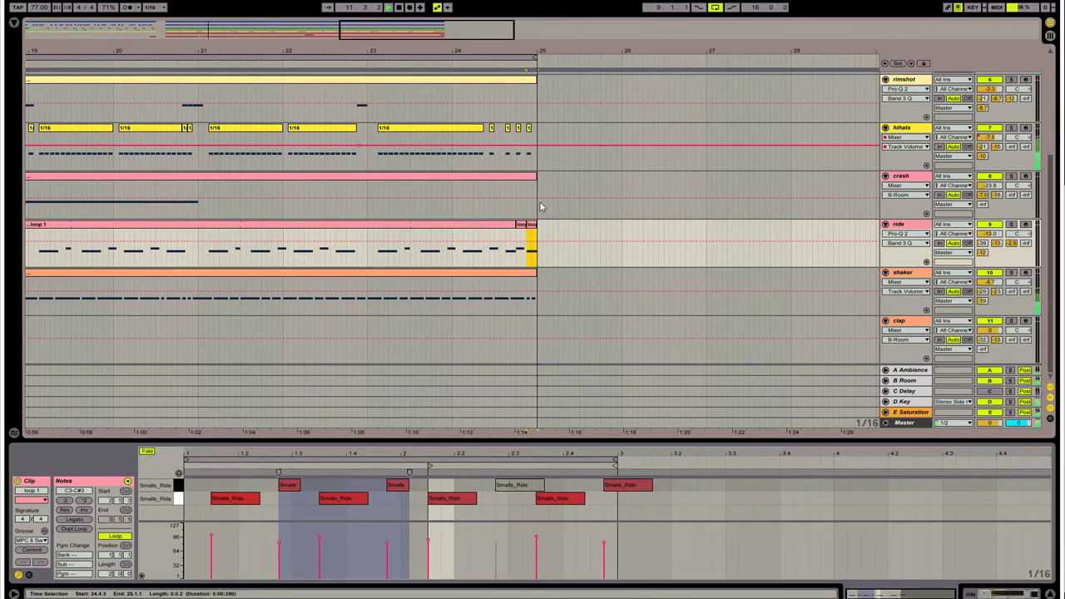
- Try thinning the shaker's ending to one-sixteenth pieces at 24.4.1 and 24.4.3, and audition from 23.4.2
left_click_drag(470, 55, 466, 92)
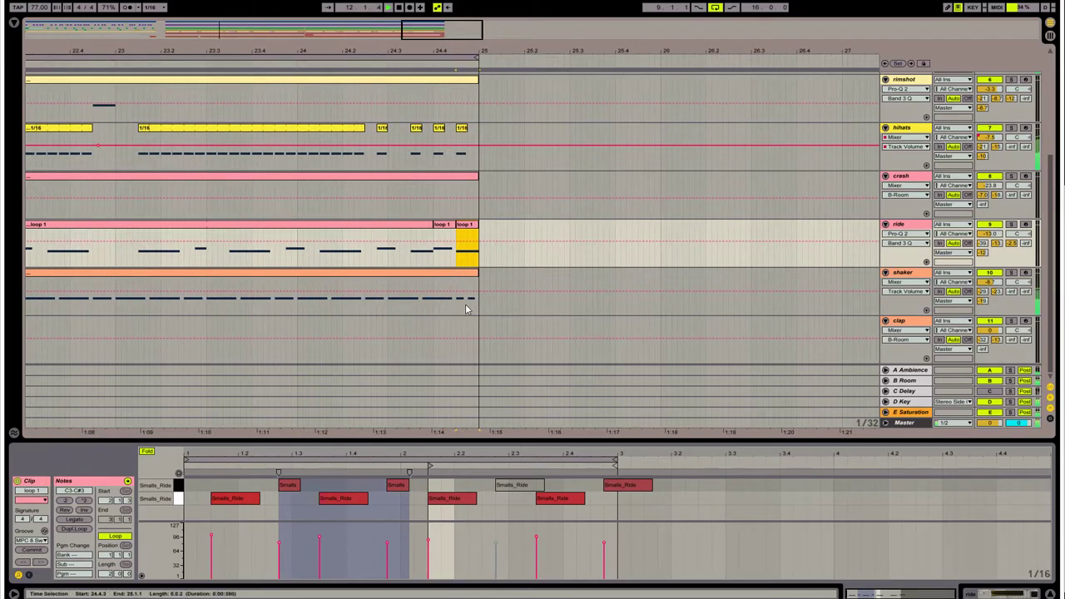
left_click_drag(467, 306, 478, 306)
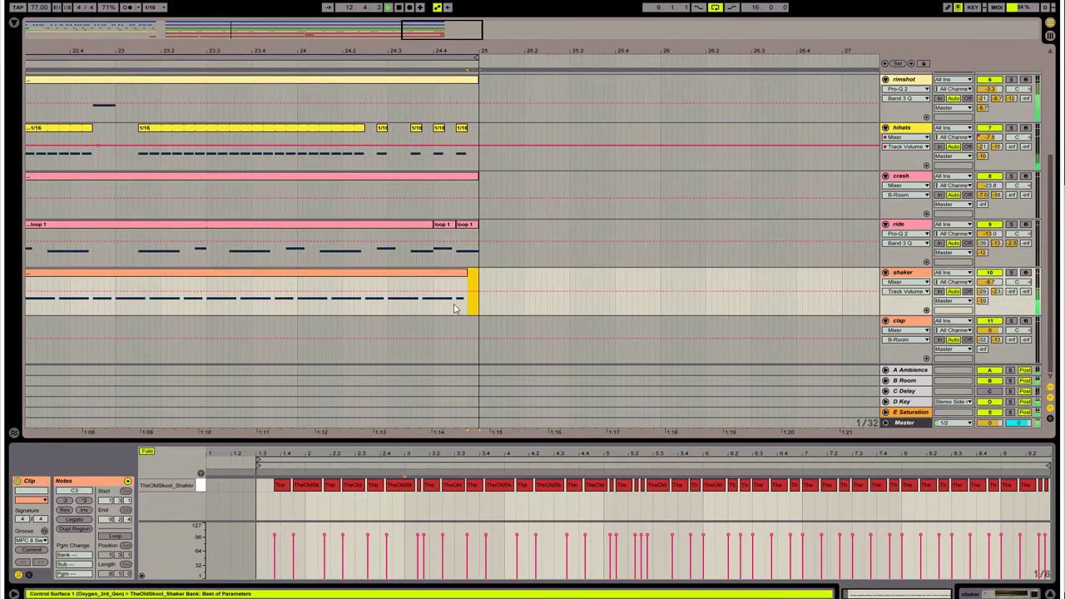
key("ctrl+v")
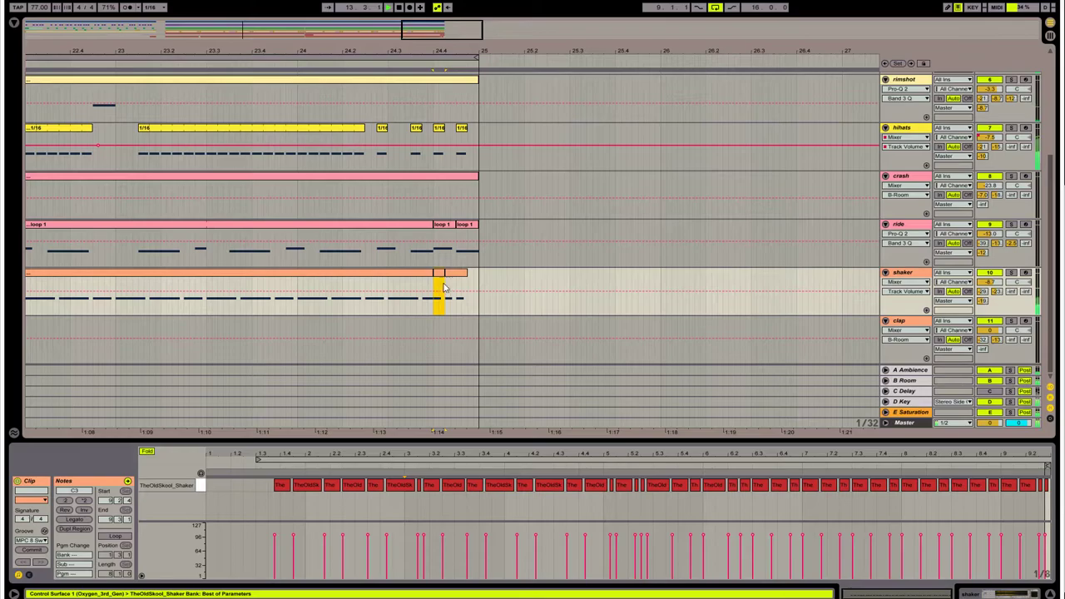
left_click_drag(447, 273, 458, 277)
scroll(316, 315, "up", 1)
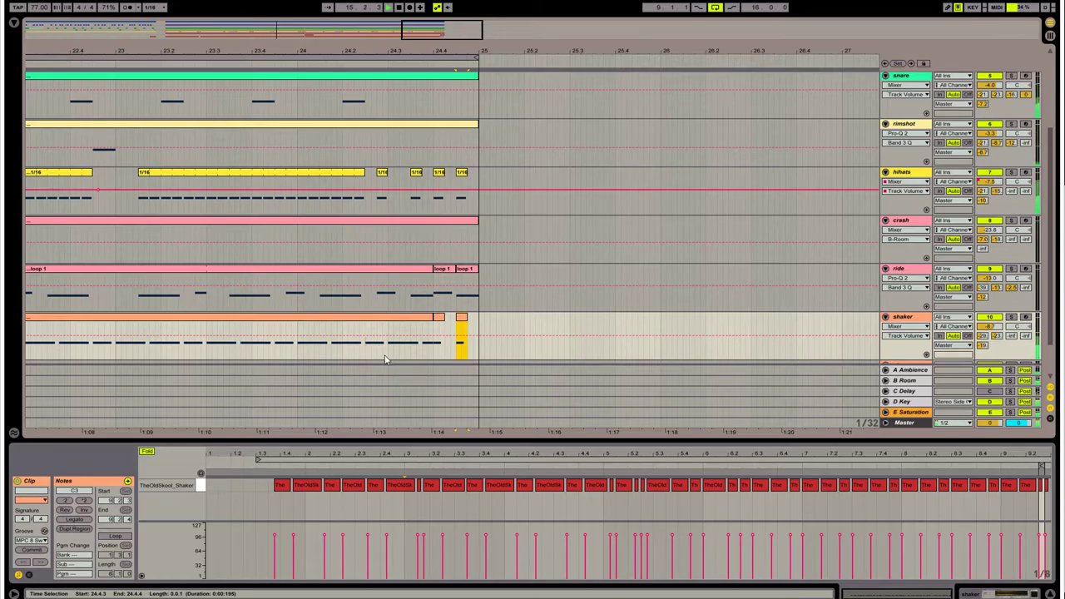
left_click(268, 366)
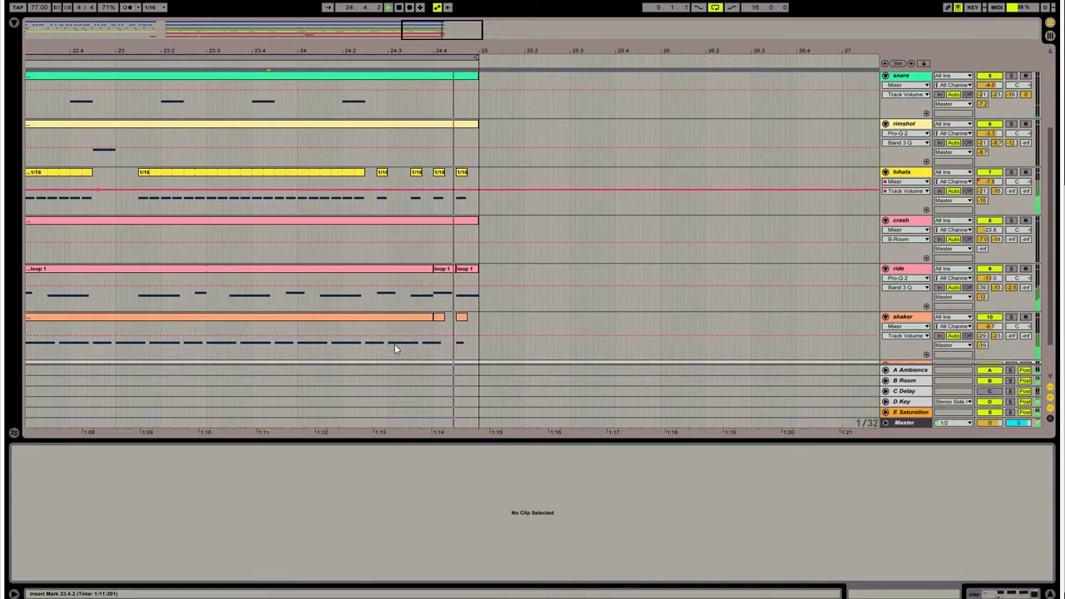
left_click(281, 305)
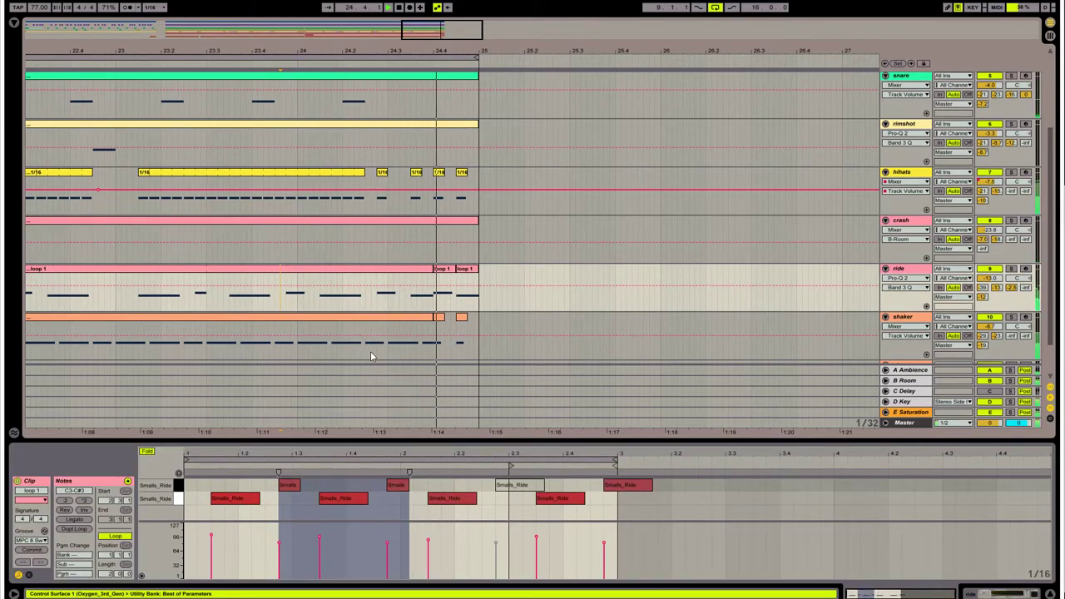
- Delete the shaker's ending in bar 24 so its clip stops at 24.2.3, and audition from 23.4.3
left_click_drag(388, 351, 517, 350)
key("Delete")
left_click(259, 359)
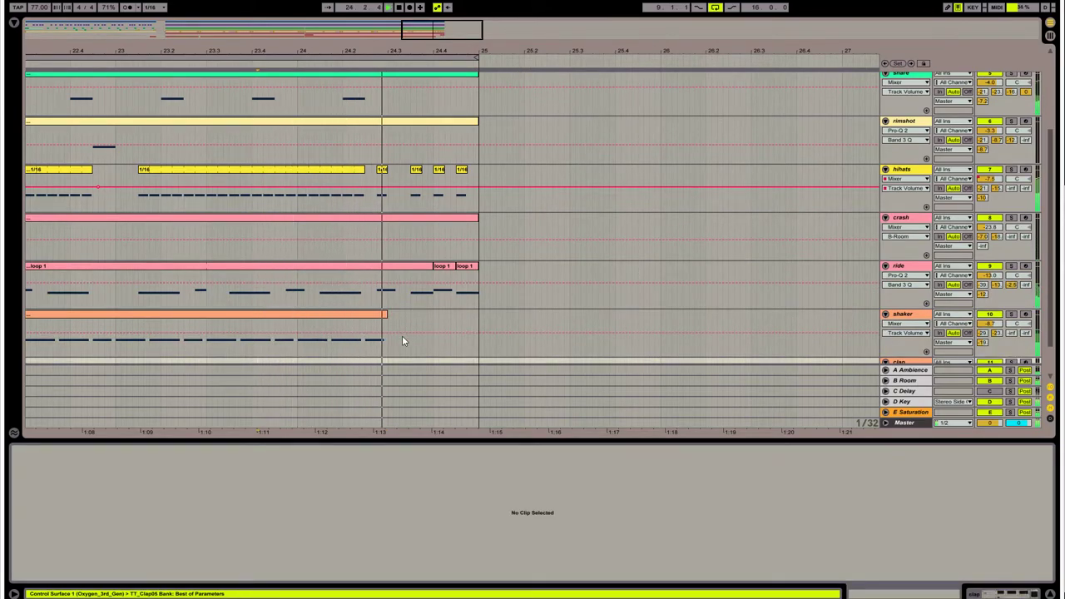
left_click(368, 316)
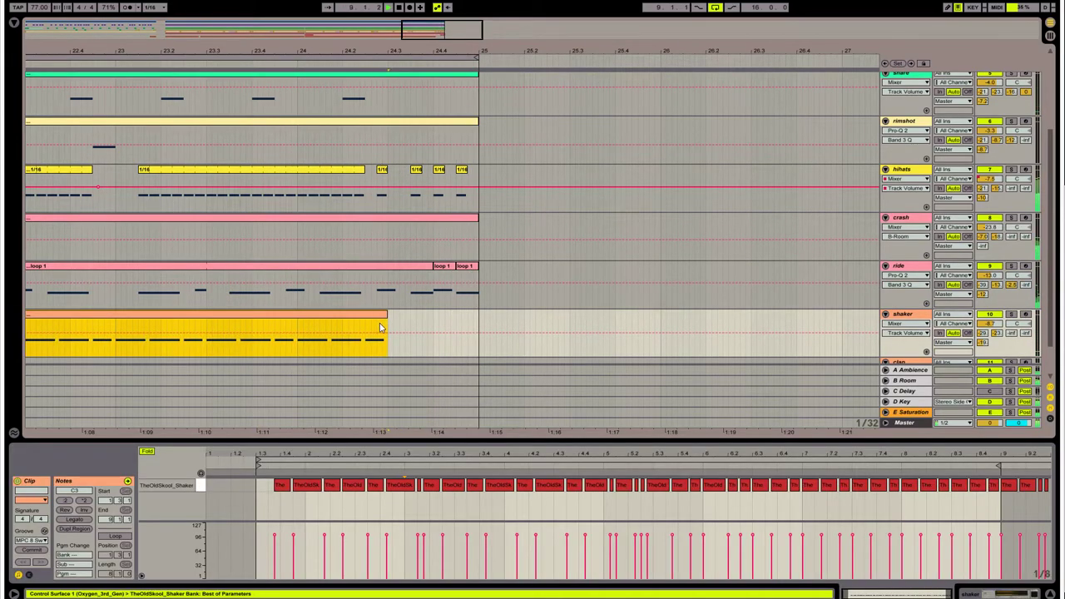
left_click_drag(385, 316, 365, 317)
left_click(277, 363)
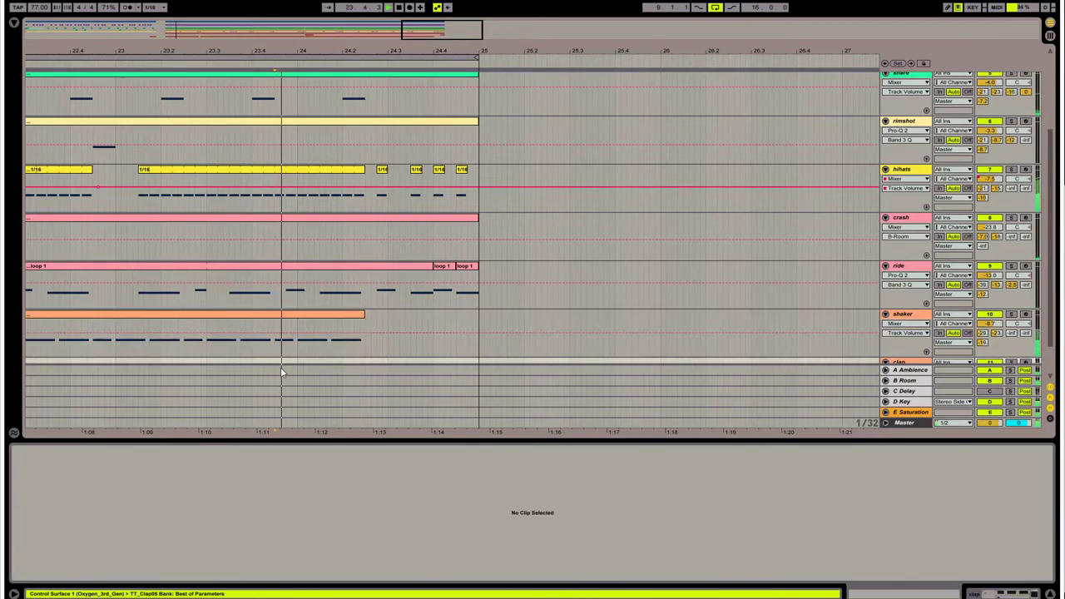
scroll(446, 354, "up", 5)
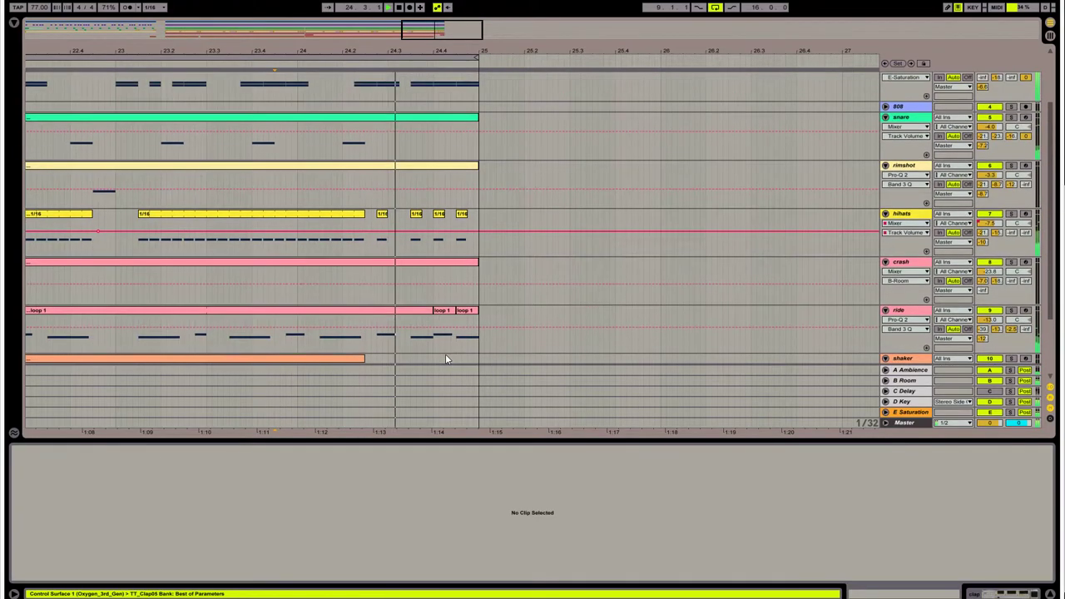
key("space")
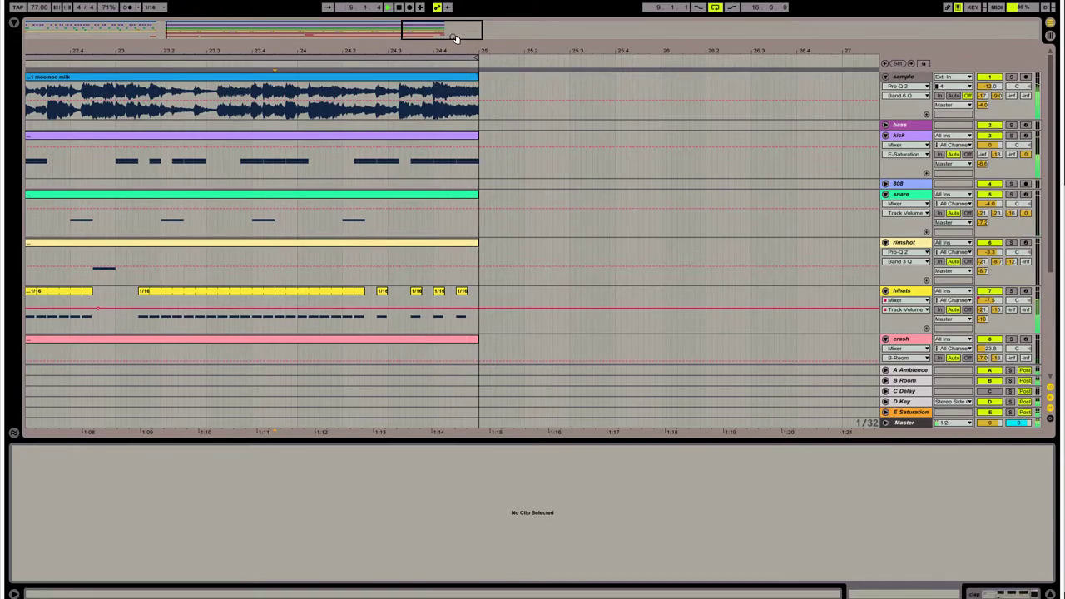
- Select the looped section from 9.1.1 to 25.1.1 and listen through the full arrangement
left_click_drag(442, 32, 358, 38)
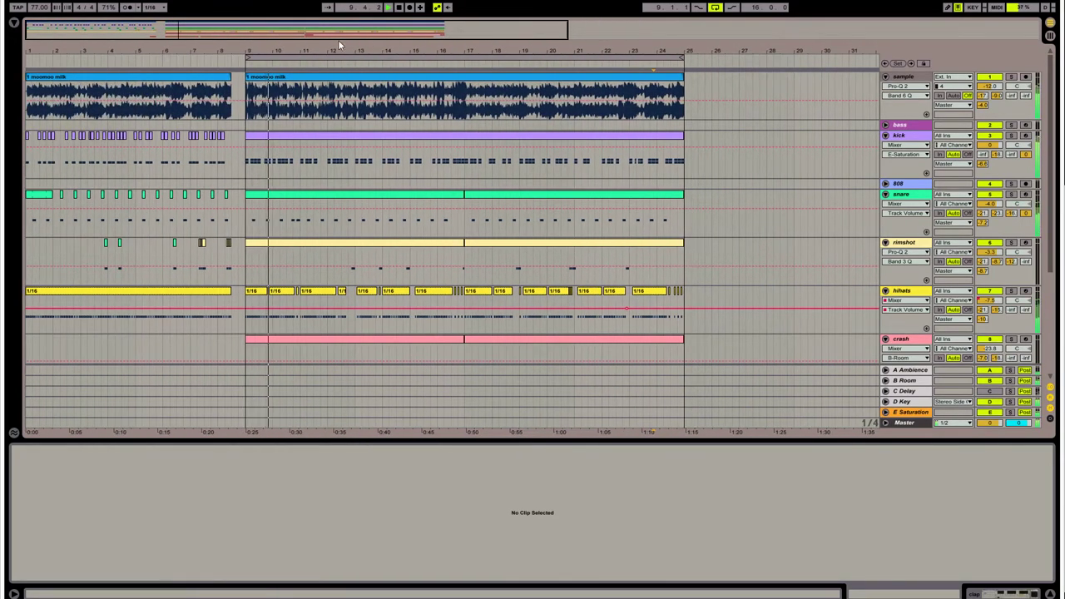
scroll(247, 243, "down", 5)
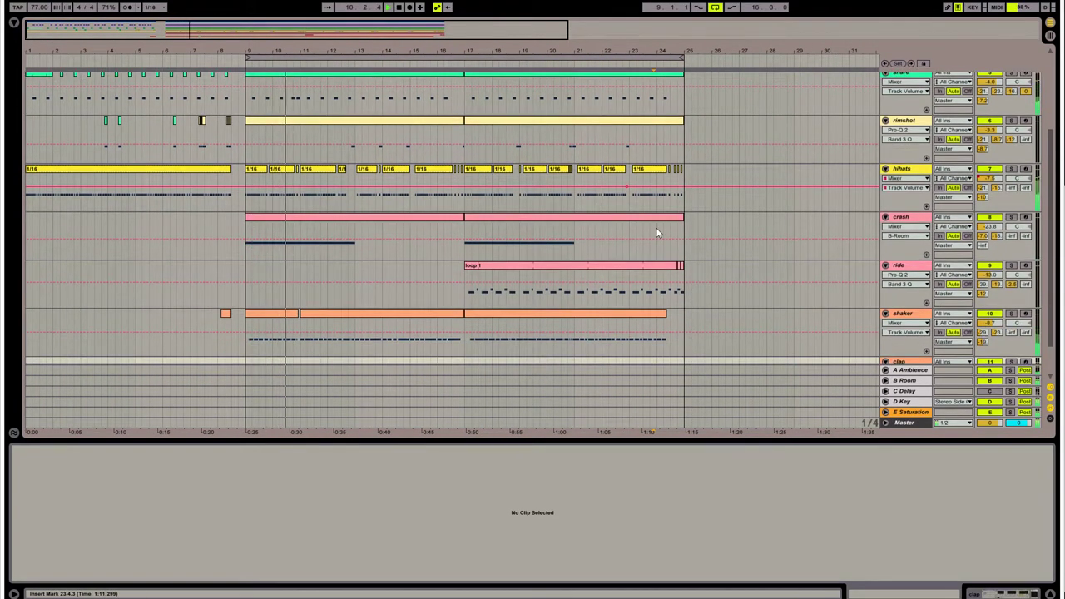
left_click(673, 233)
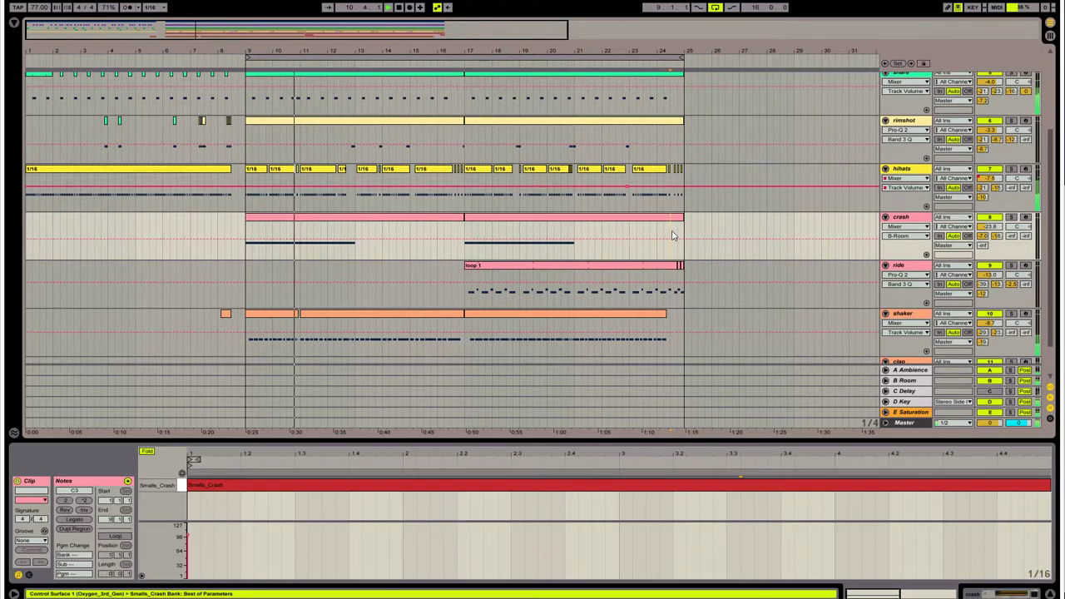
left_click(466, 59)
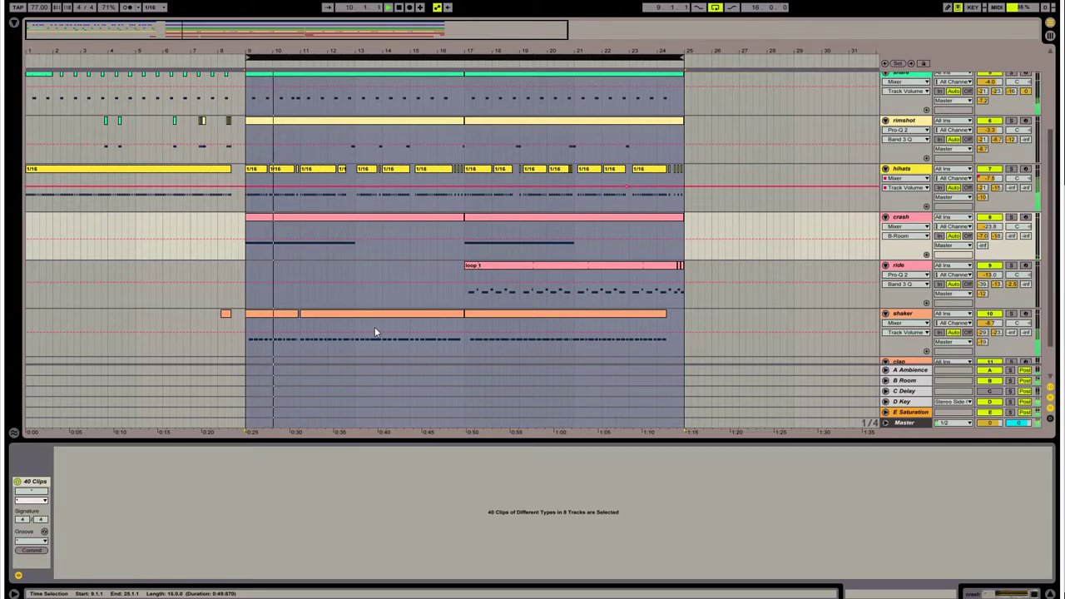
scroll(492, 315, "up", 5)
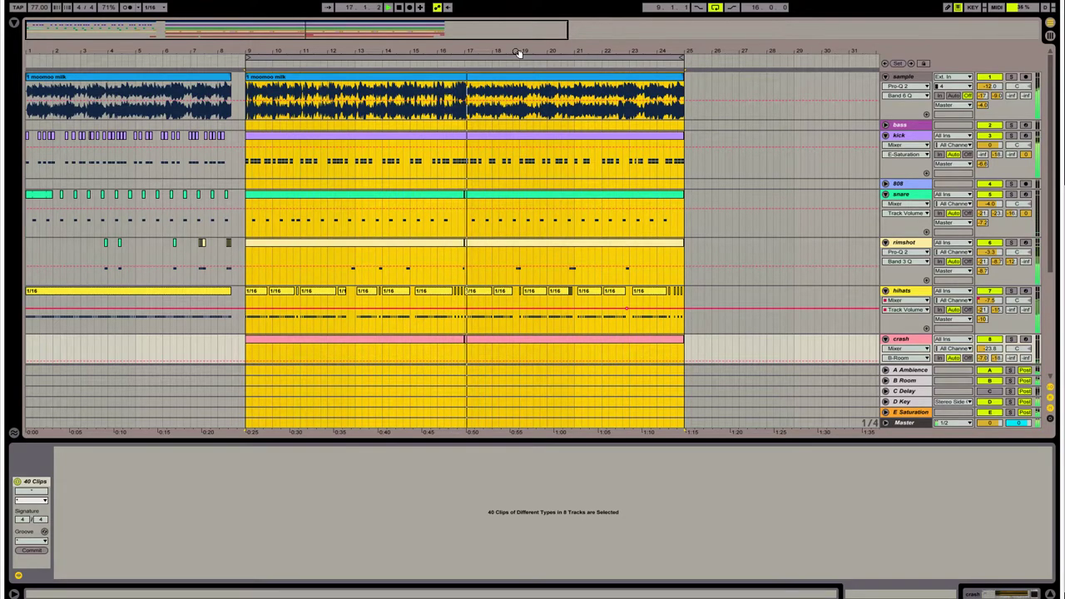
left_click_drag(429, 25, 392, 68)
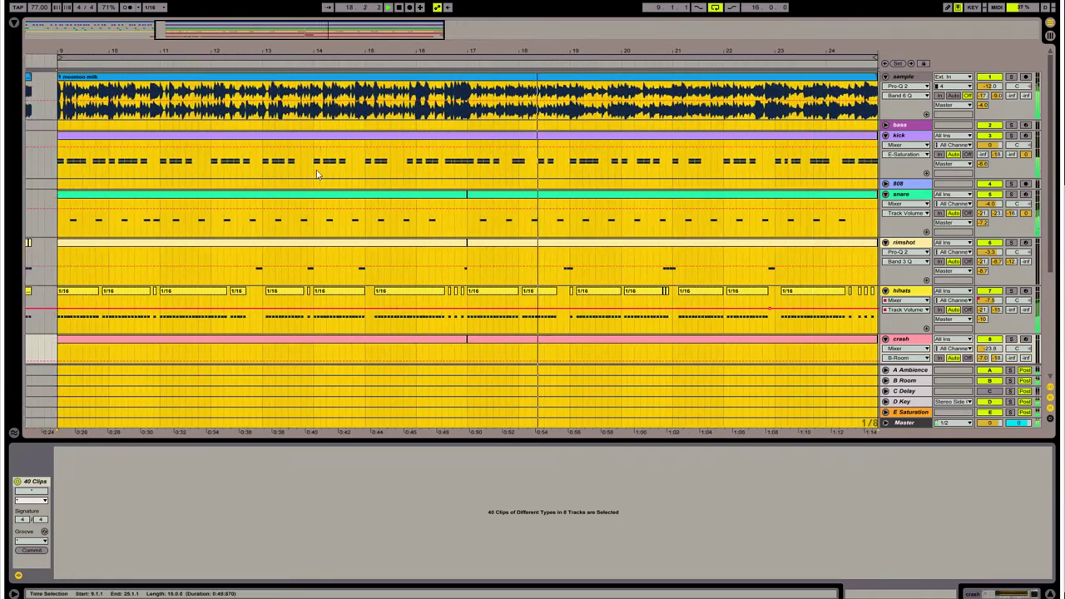
- Split the long kick clip at 17.1.1
left_click(392, 168)
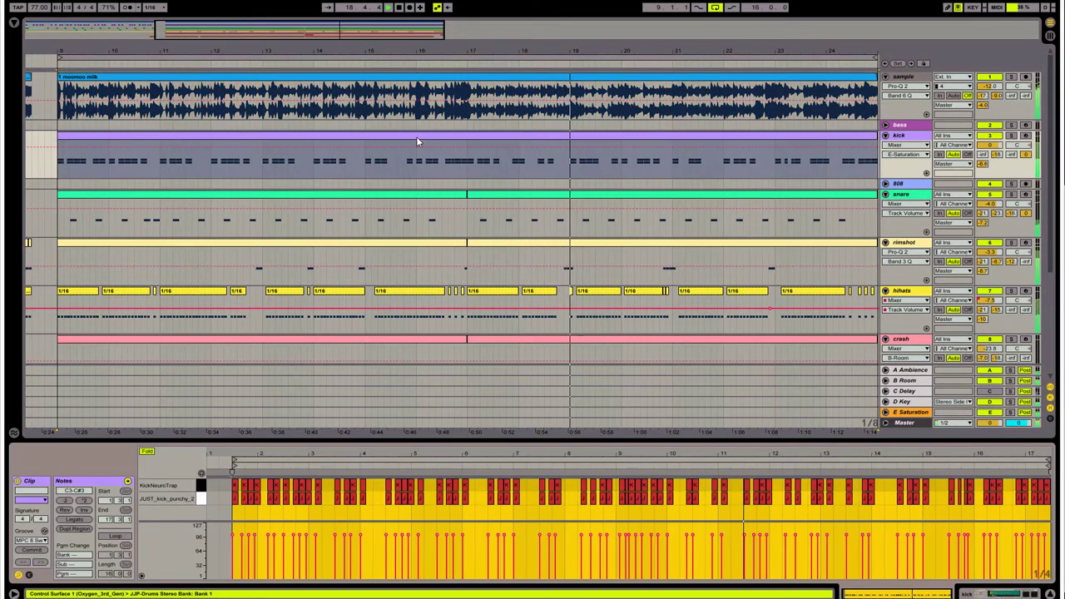
left_click(469, 170)
left_click(470, 171)
key("ctrl+e")
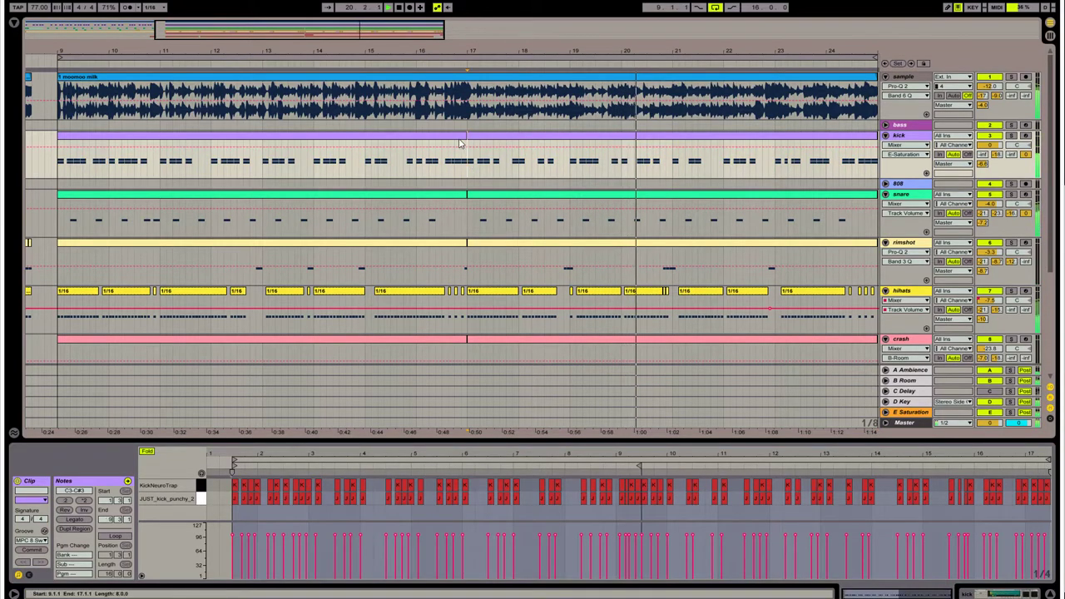
- Examine the closing kick notes of the first kick clip, around clip positions 9.1 to 9.3
left_click(457, 140)
left_click_drag(633, 453, 564, 453)
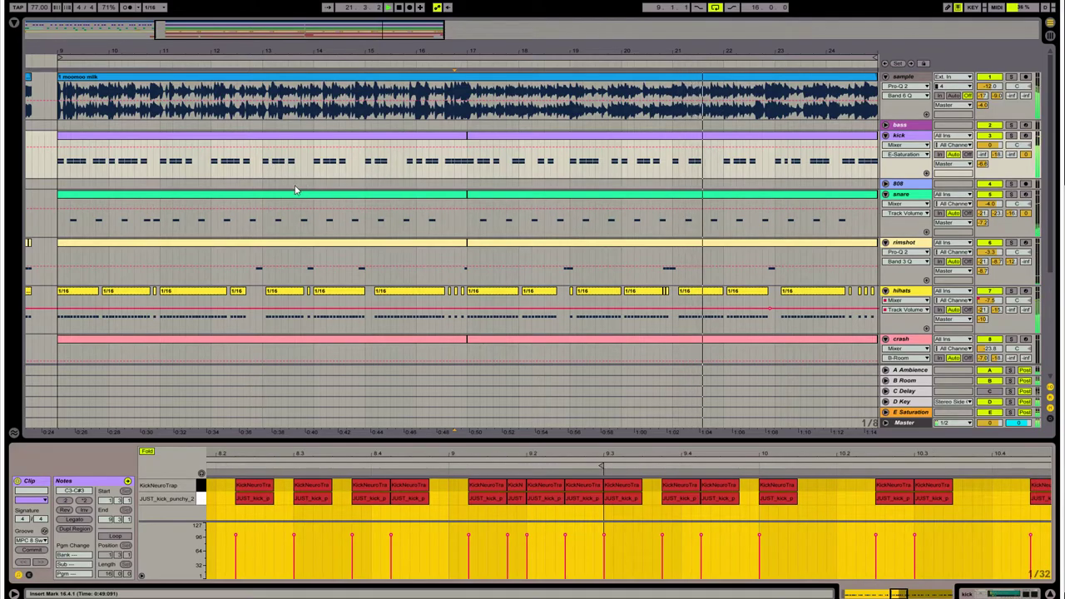
left_click_drag(491, 517, 563, 494)
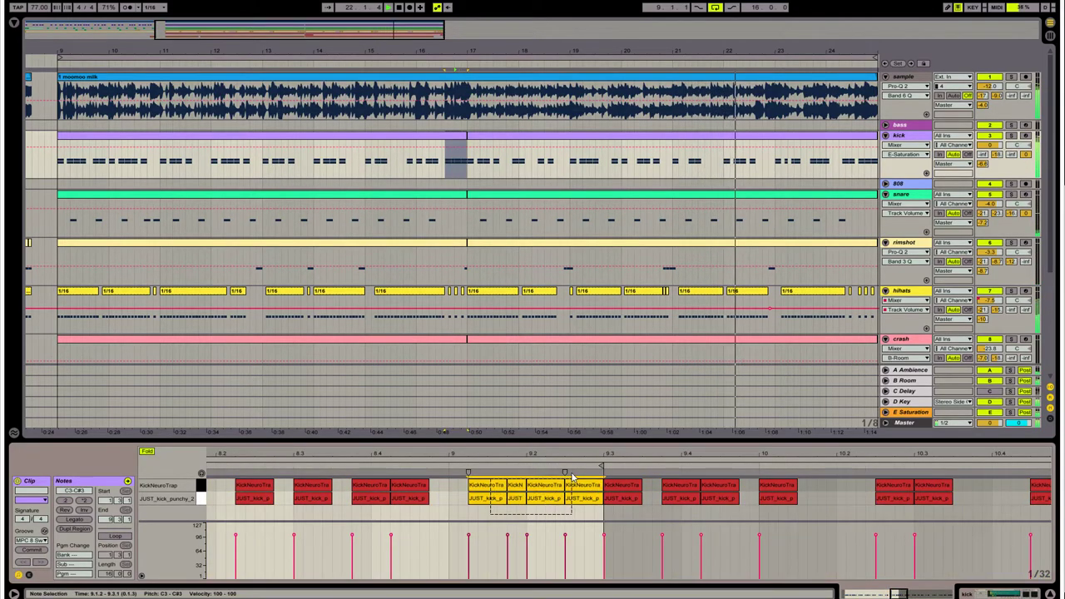
left_click(571, 517)
mouse_move(566, 455)
left_mouse_down()
mouse_move(566, 375)
mouse_move(561, 455)
left_mouse_up()
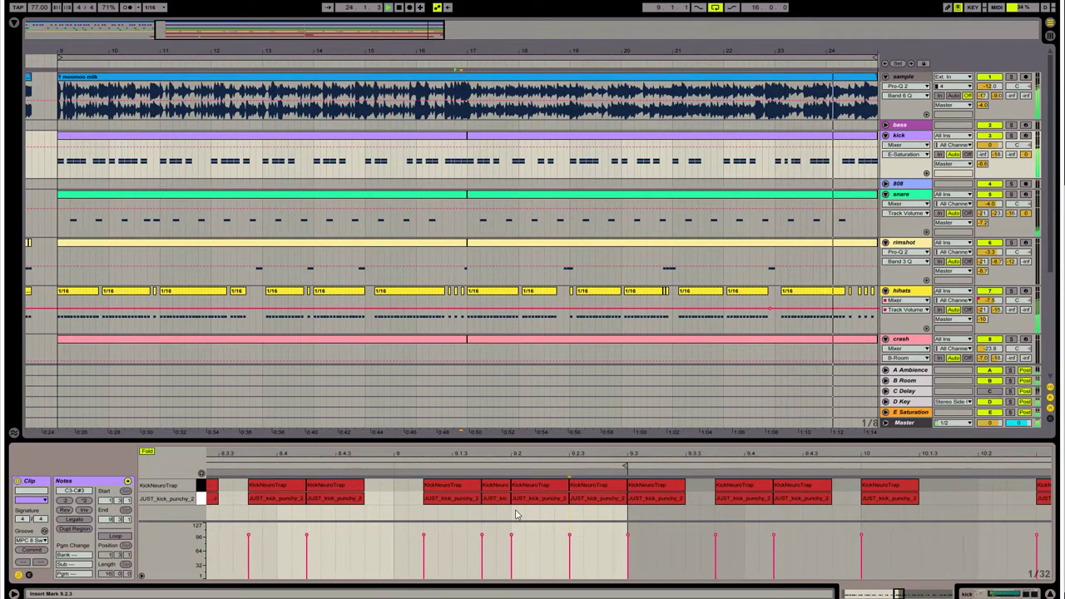
- Audition the transition from bar 16 into bar 17 several times, checking the kick pattern from around 16.3.2
left_click_drag(415, 24, 364, 31)
key("ctrl+f")
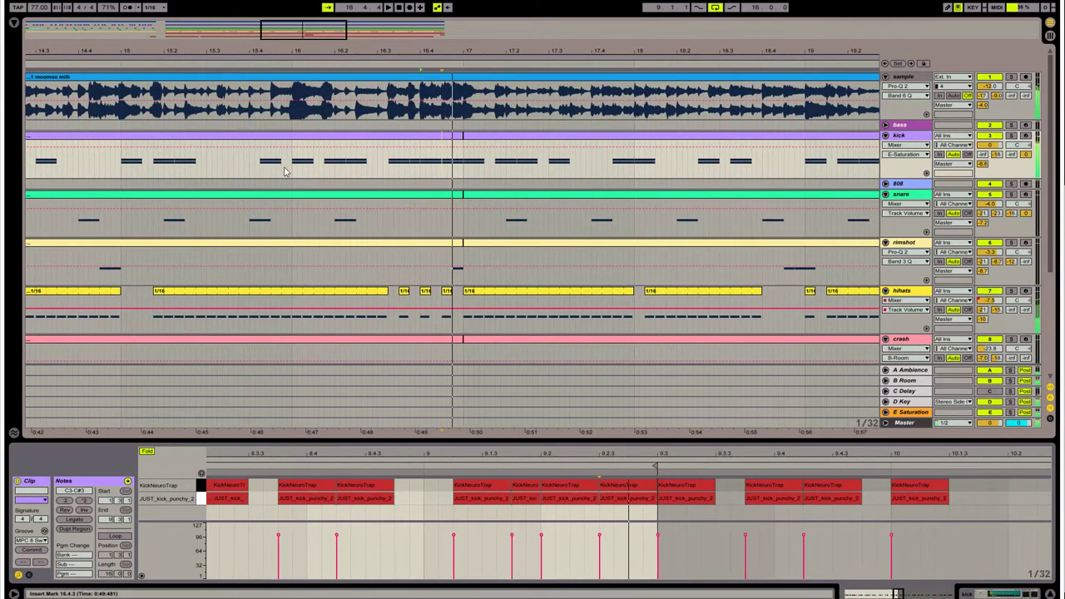
left_click(374, 161)
key("space")
key("space")
left_click_drag(417, 48, 284, 153)
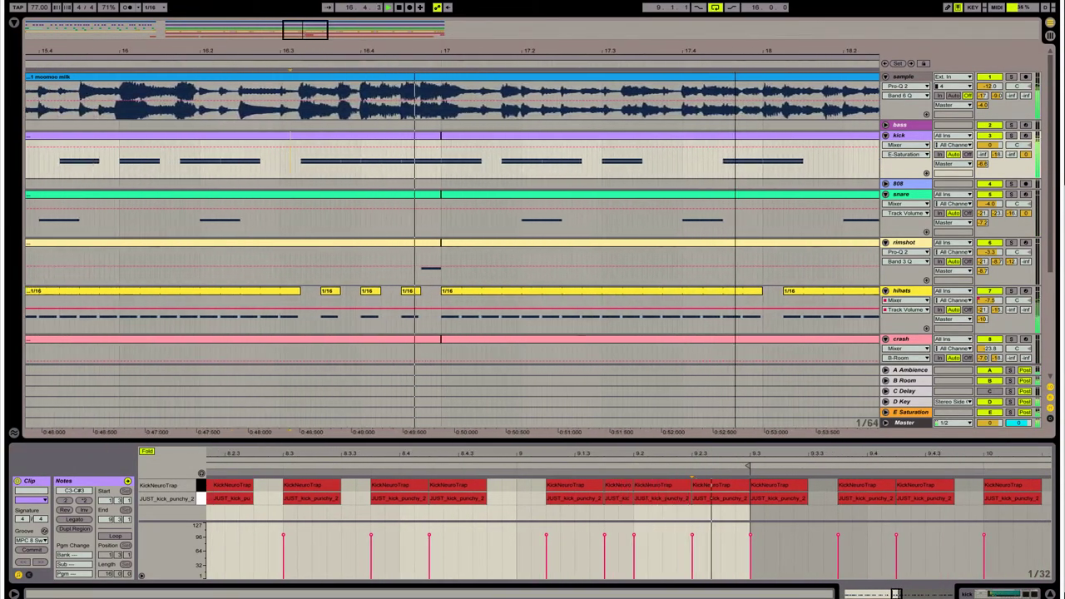
left_click(284, 156)
key("space")
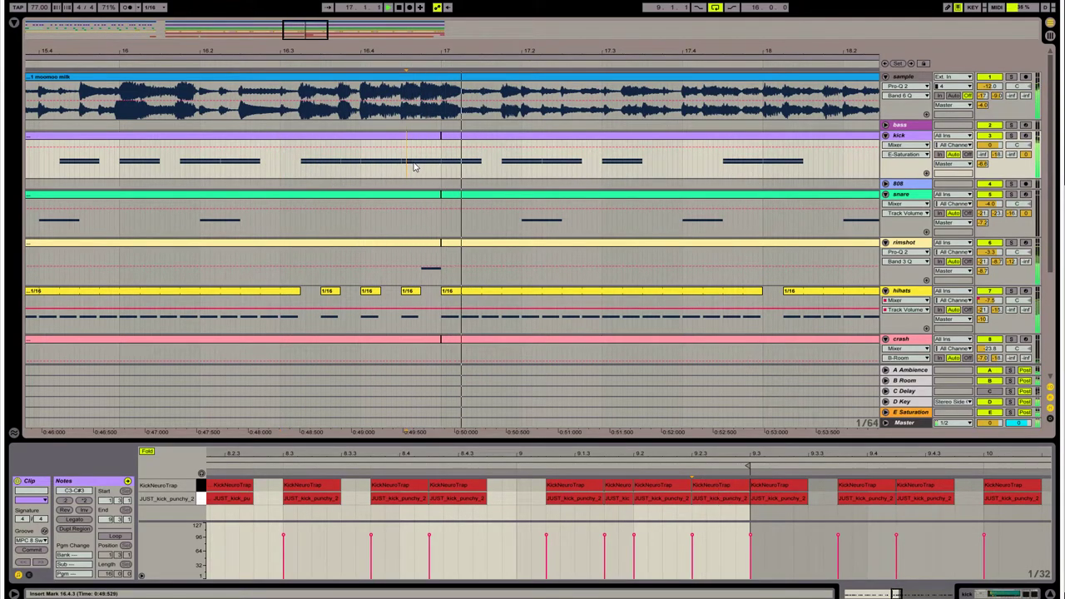
left_click(304, 164)
key("space")
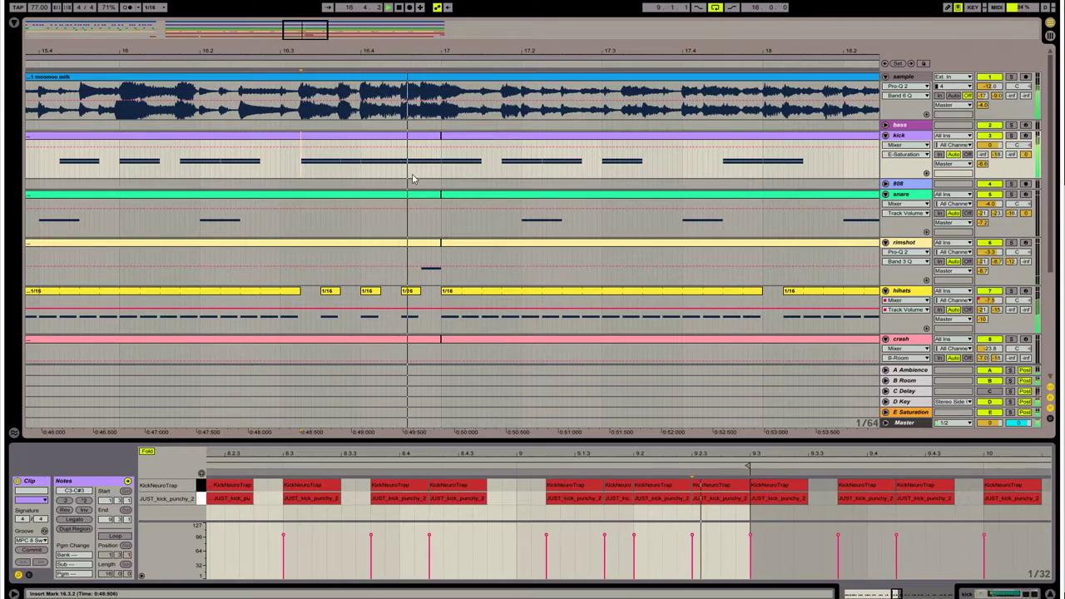
- Trim the end of the first kick clip back to 16.4.3 and audition from 16.2.4
left_click(435, 136)
key("space")
left_click_drag(435, 136, 401, 137)
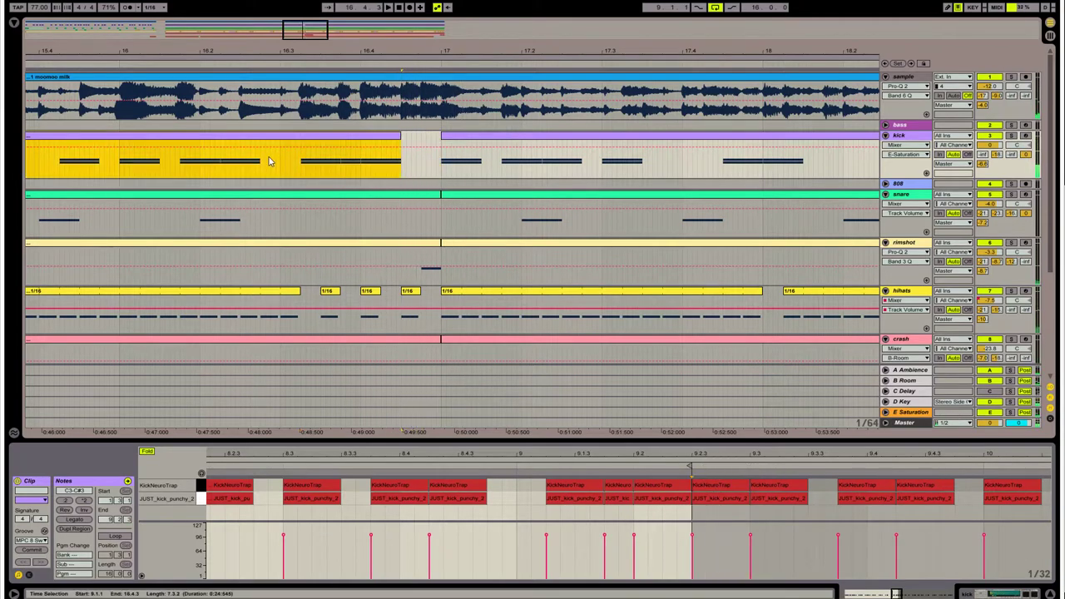
left_click(269, 160)
key("space")
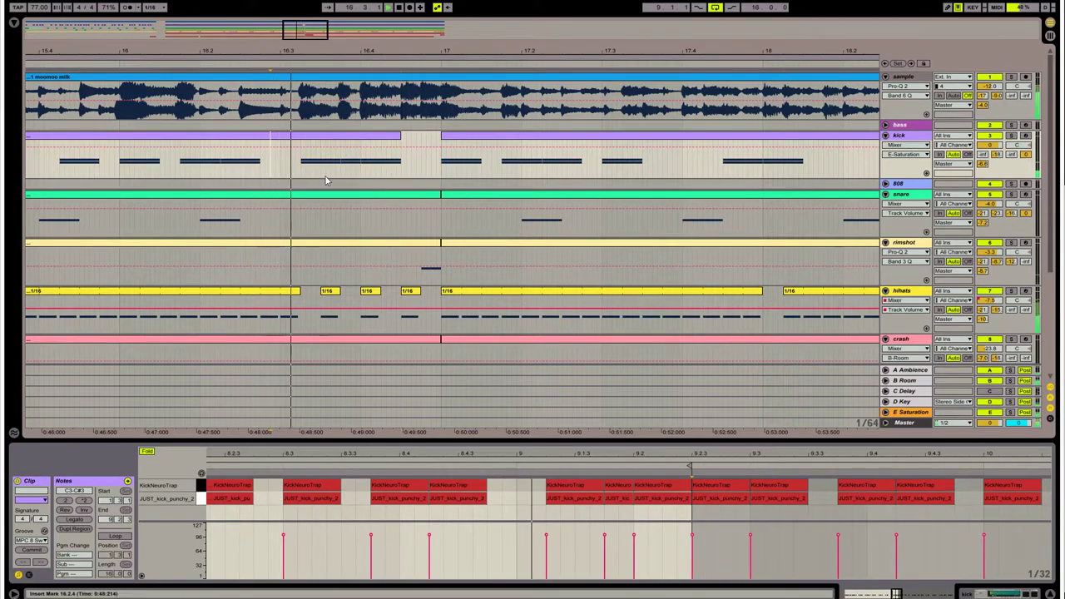
- Move the one-sixteenth rimshot piece from 16.4.4 to 16.4.3 and audition from 16.2.2
left_click(430, 277)
key("space")
left_click_drag(439, 276, 443, 276)
key("ctrl+x")
left_click(404, 274)
key("ctrl+v")
left_click(219, 280)
key("space")
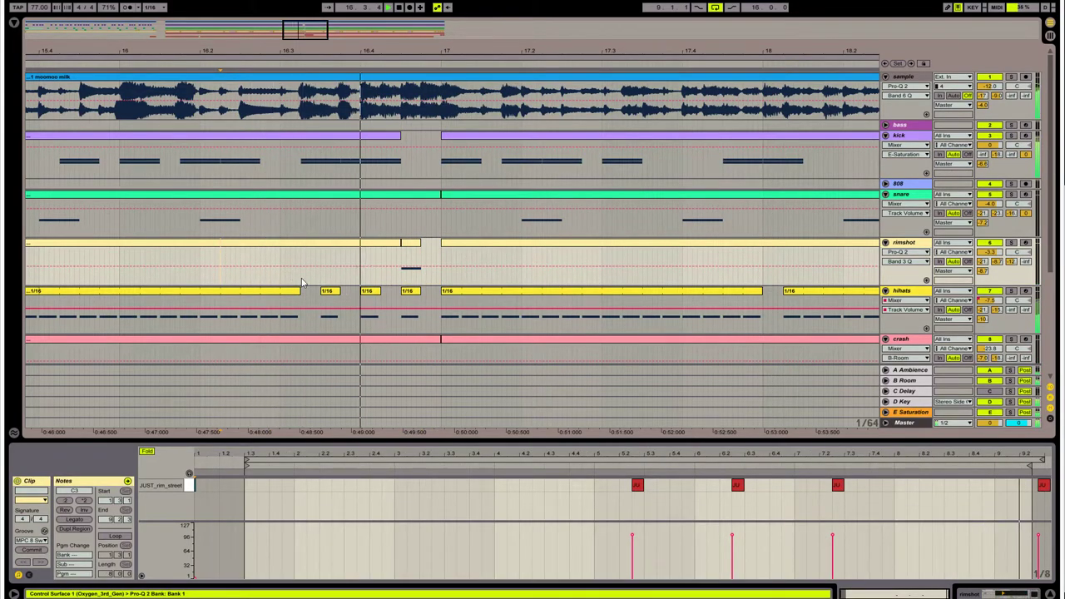
- Copy the one-sixteenth rimshot piece onto the snare track at 16.4.3 and audition from 16.2.2
scroll(387, 274, "down", 3)
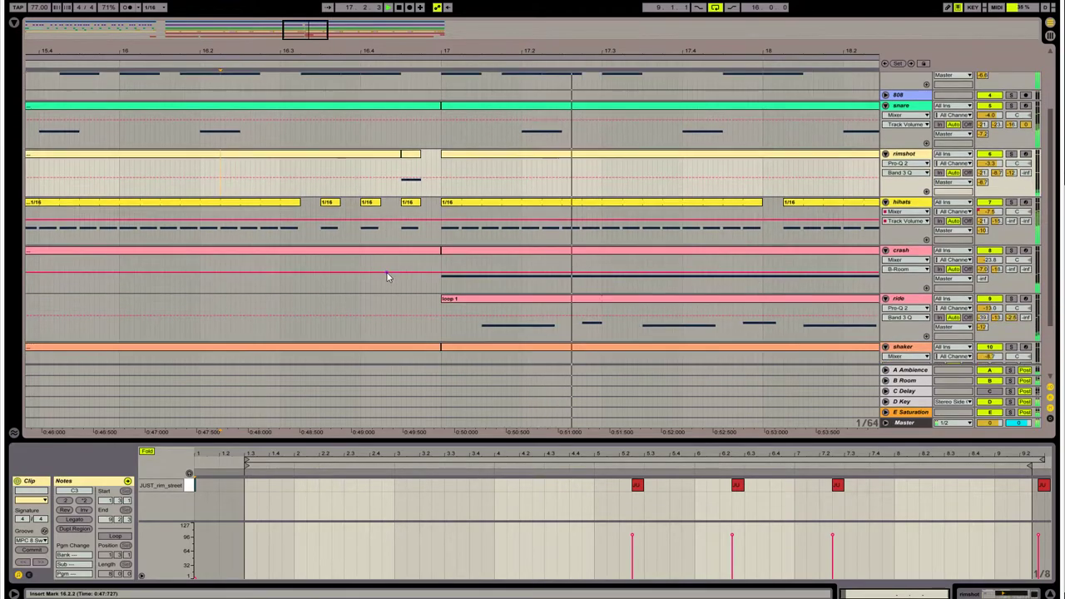
scroll(395, 266, "up", 1)
left_click(411, 200)
key("ctrl+c")
left_click(403, 177)
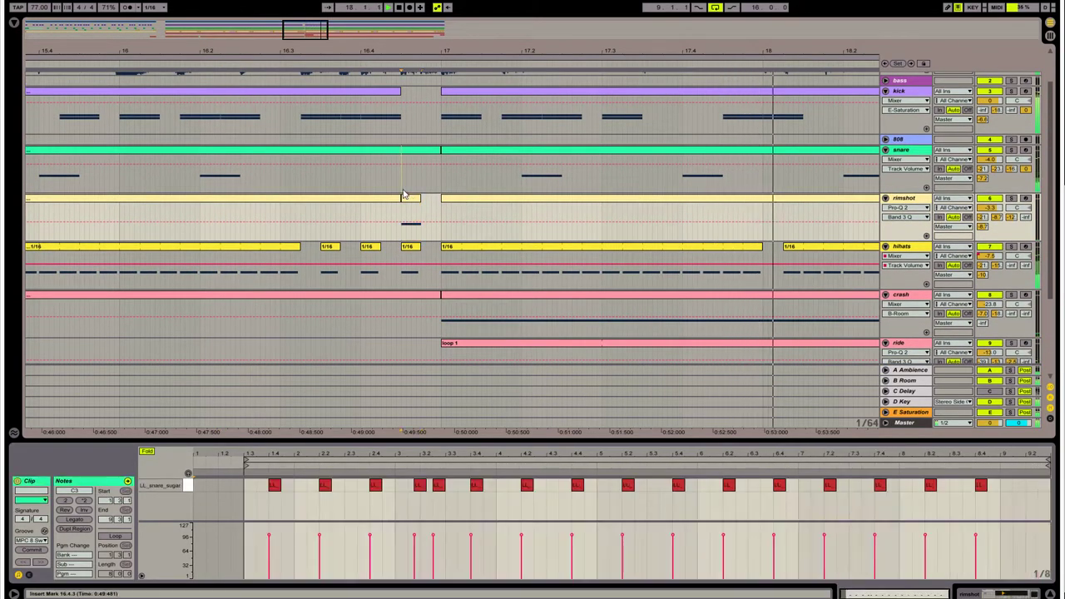
key("ctrl+v")
left_click(232, 179)
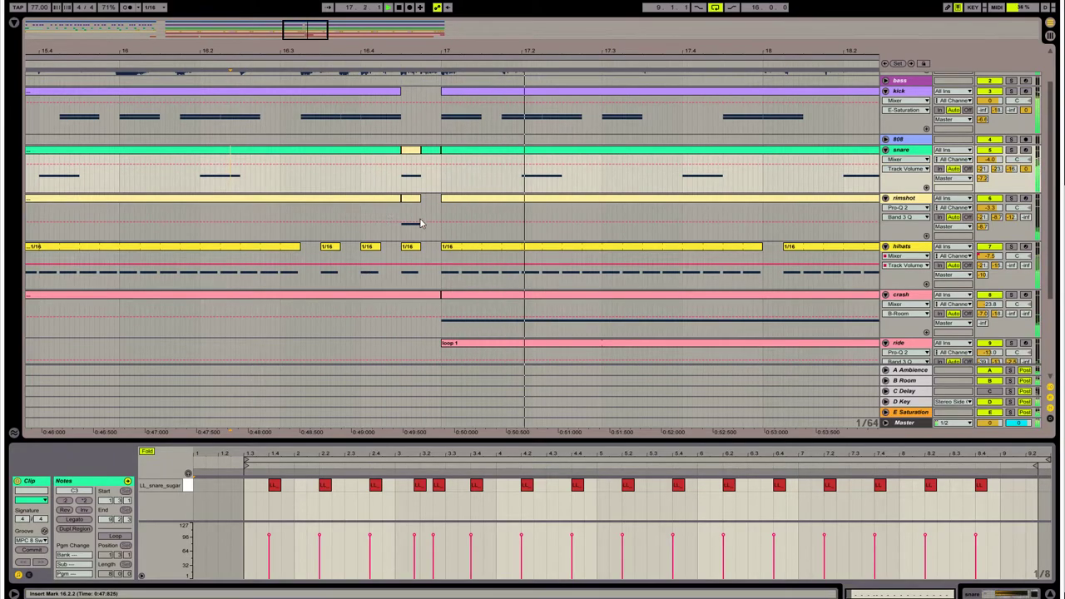
scroll(426, 251, "up", 2)
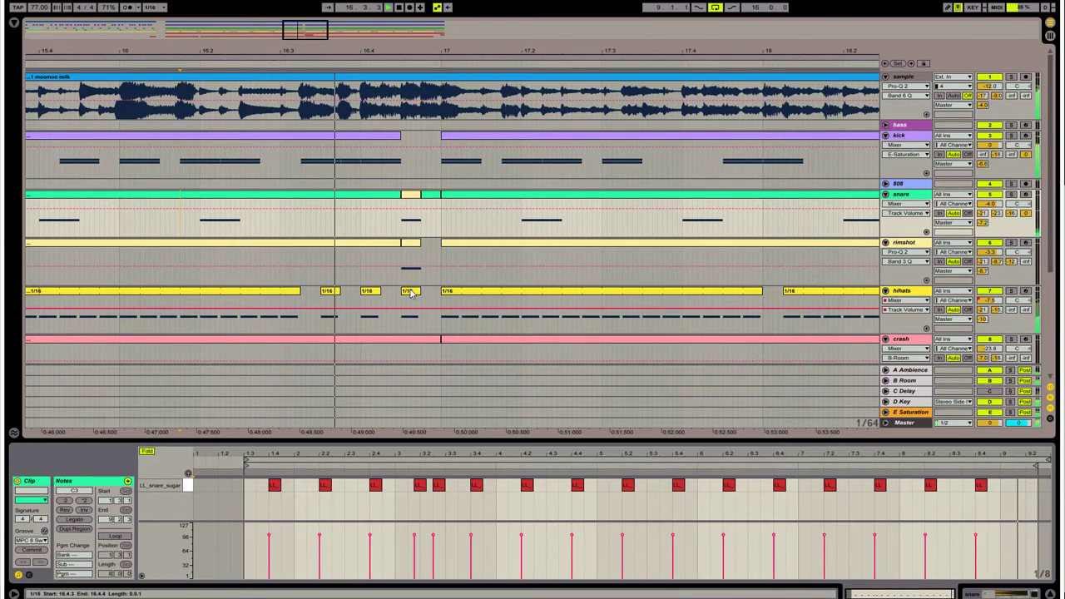
- Extend the start of the second kick clip slightly ahead of bar 17 and audition the transition
left_click(446, 133)
key("space")
left_click(426, 169)
key("space")
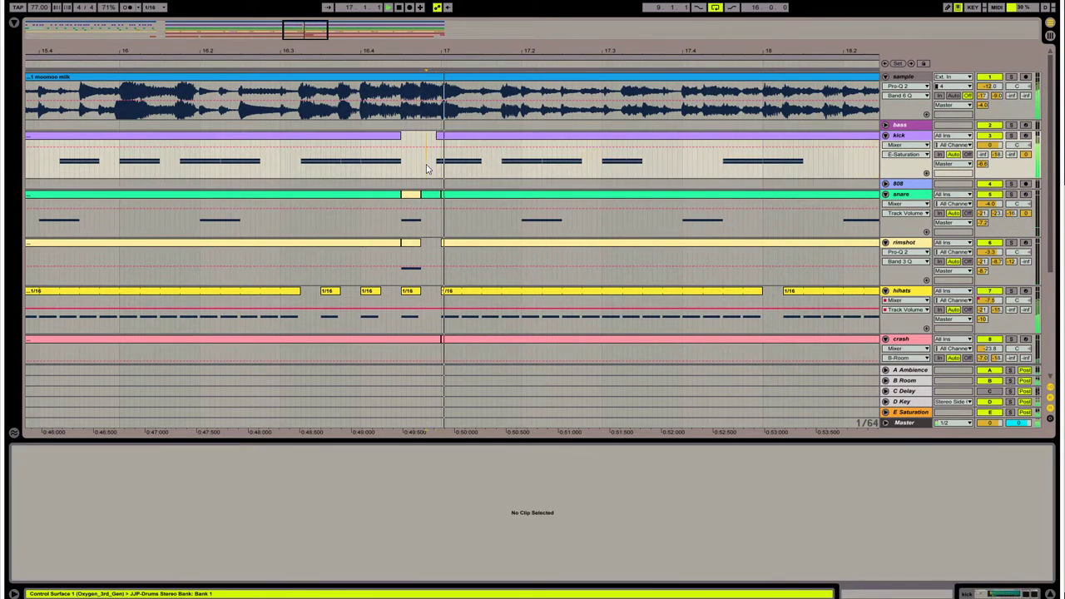
left_click(446, 146)
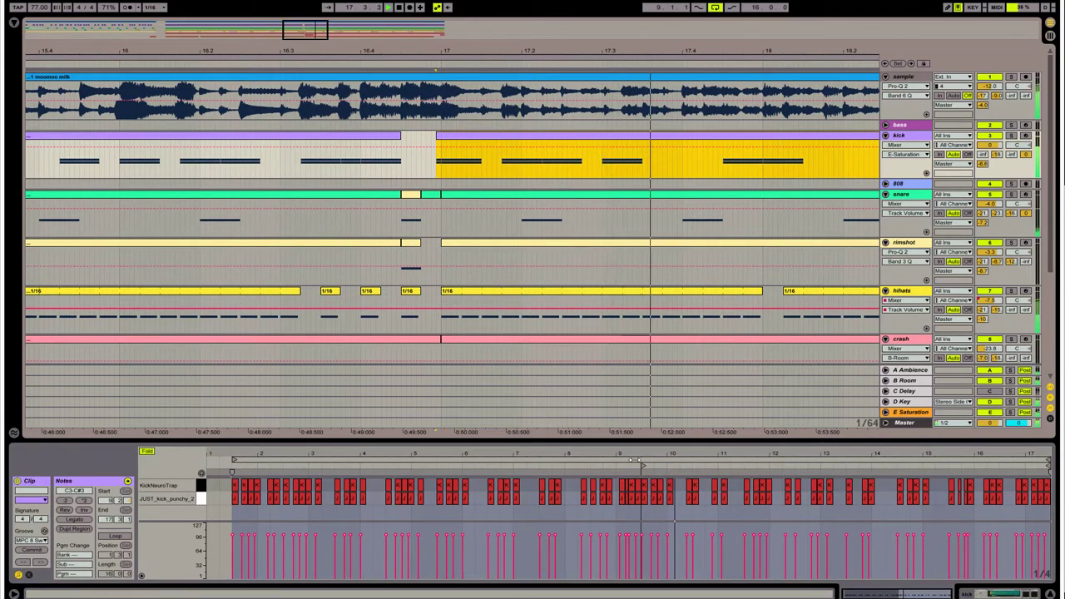
- Delete the KickNeuroTrap and JUST_kick_punchy_2 notes at 9.2.3, just ahead of the second kick clip's start
left_click_drag(640, 454, 641, 492)
left_click(666, 511)
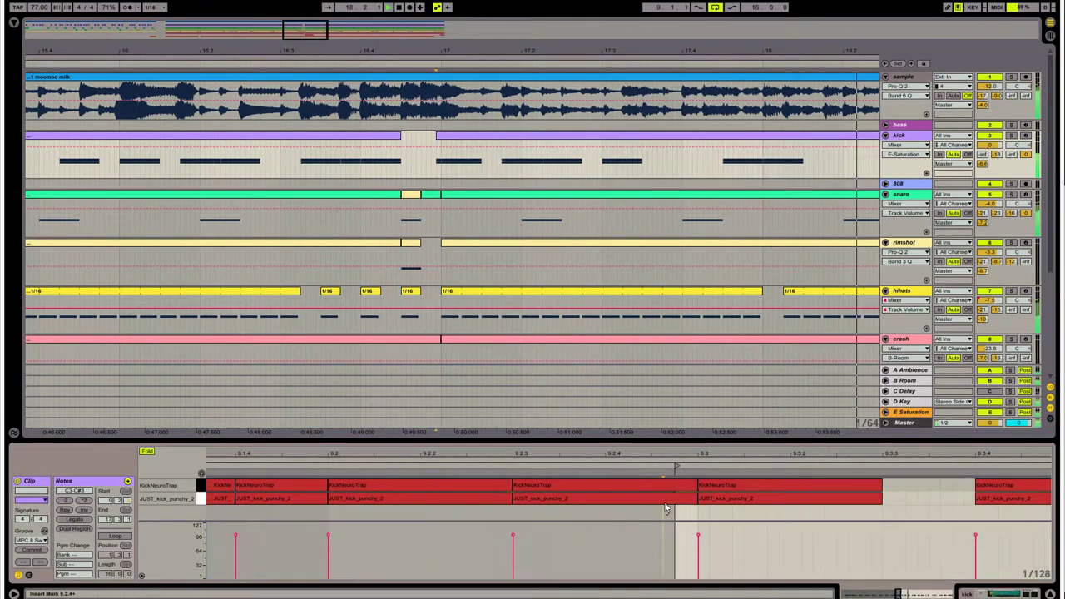
left_click(663, 500)
key("Delete")
left_click(621, 487)
key("Delete")
left_click_drag(311, 29, 366, 29)
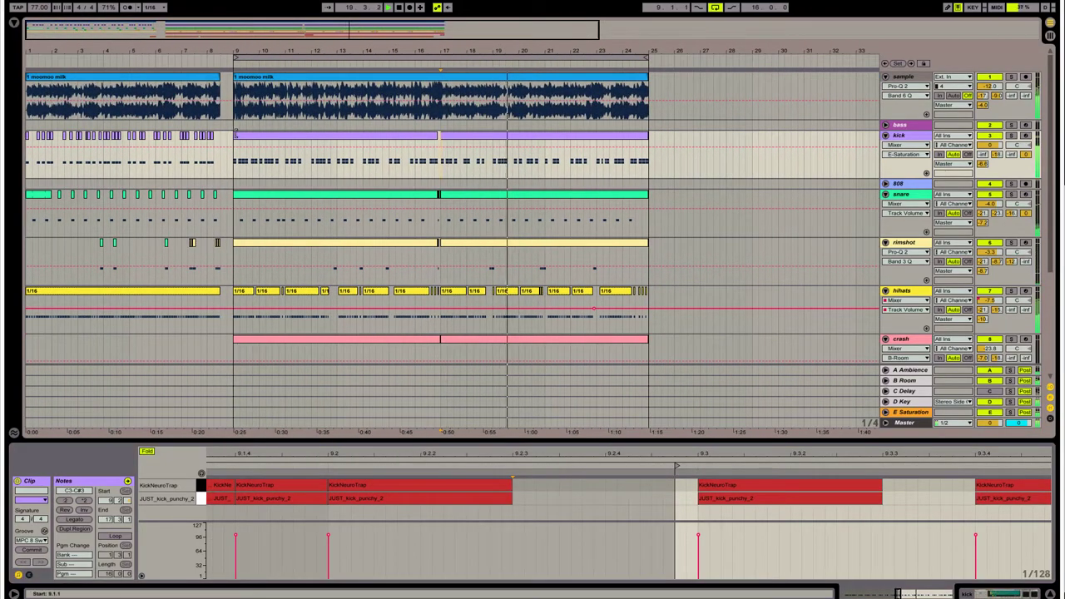
- Try extending the start of the first kick clip slightly ahead of bar 9 and audition from 8.4.2
left_click(288, 136)
left_click_drag(233, 28, 255, 75)
left_click_drag(363, 30, 158, 40)
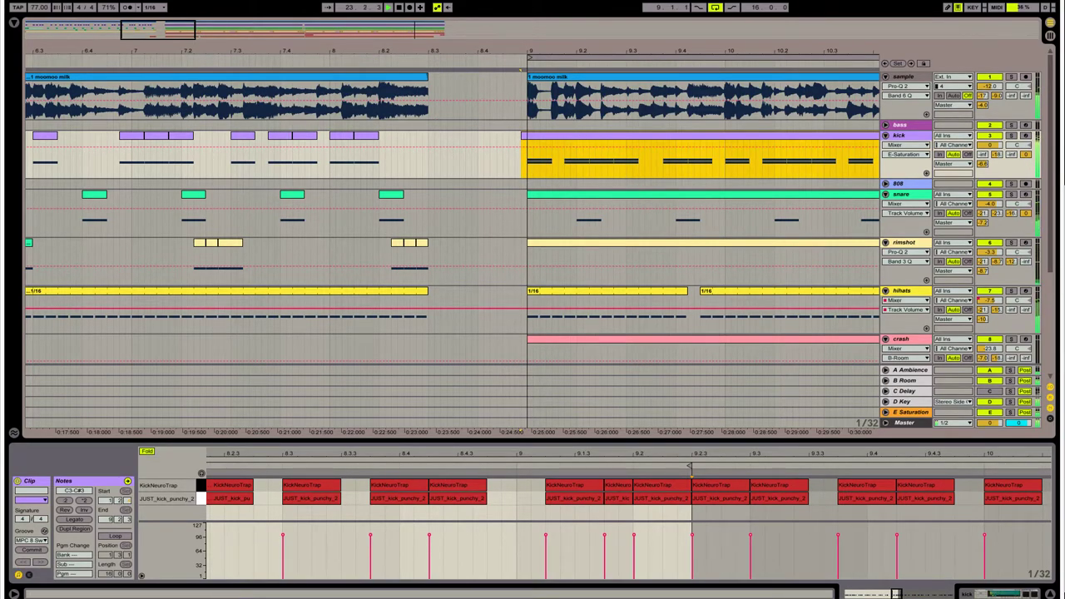
double_click(334, 451)
left_click_drag(233, 456, 234, 550)
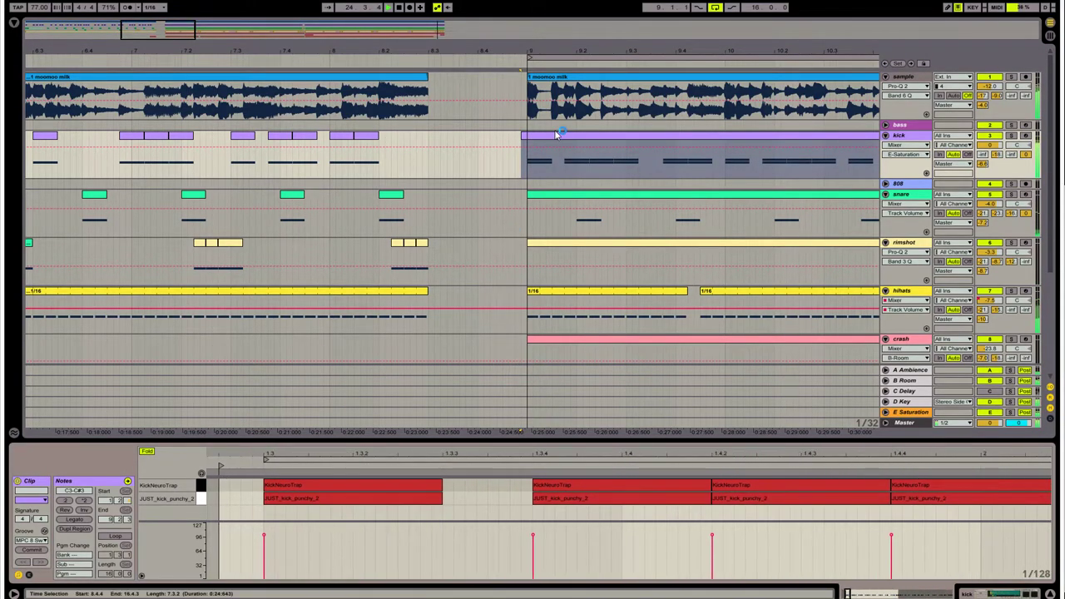
key("space")
left_click_drag(296, 521, 306, 547)
left_click_drag(421, 526, 228, 483)
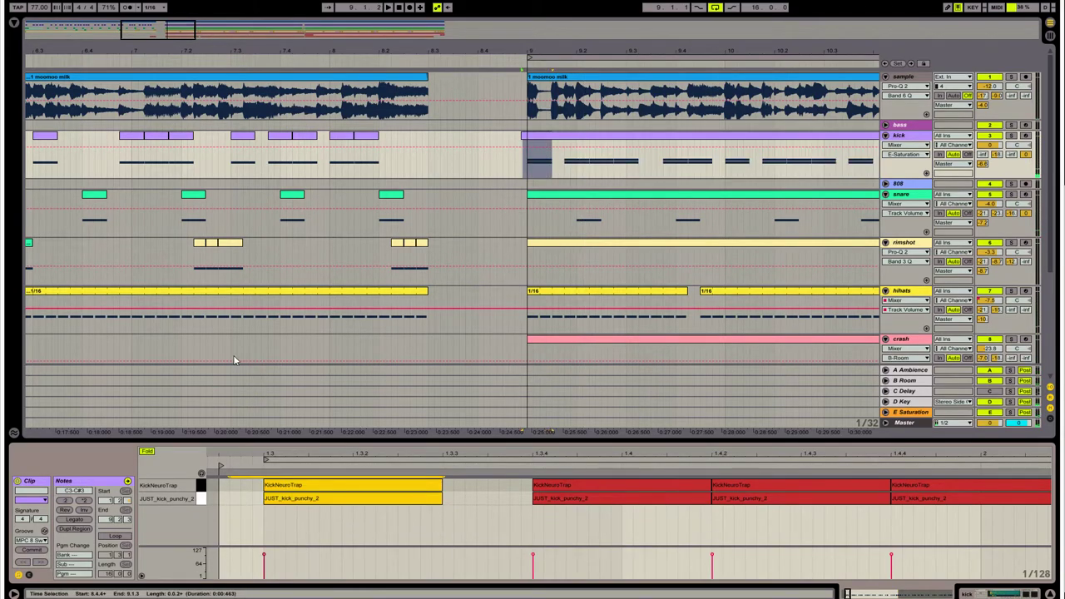
left_click(491, 157)
key("space")
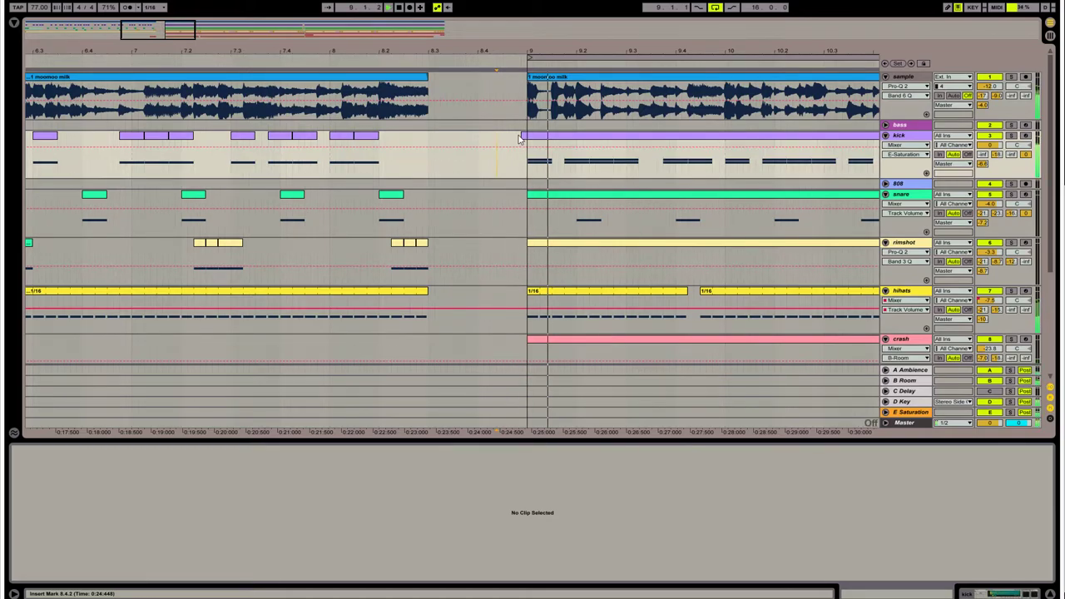
- Nudge the first pair of kick notes slightly late off the grid, with the clip starting at 9.1.1, and audition
left_click(528, 136)
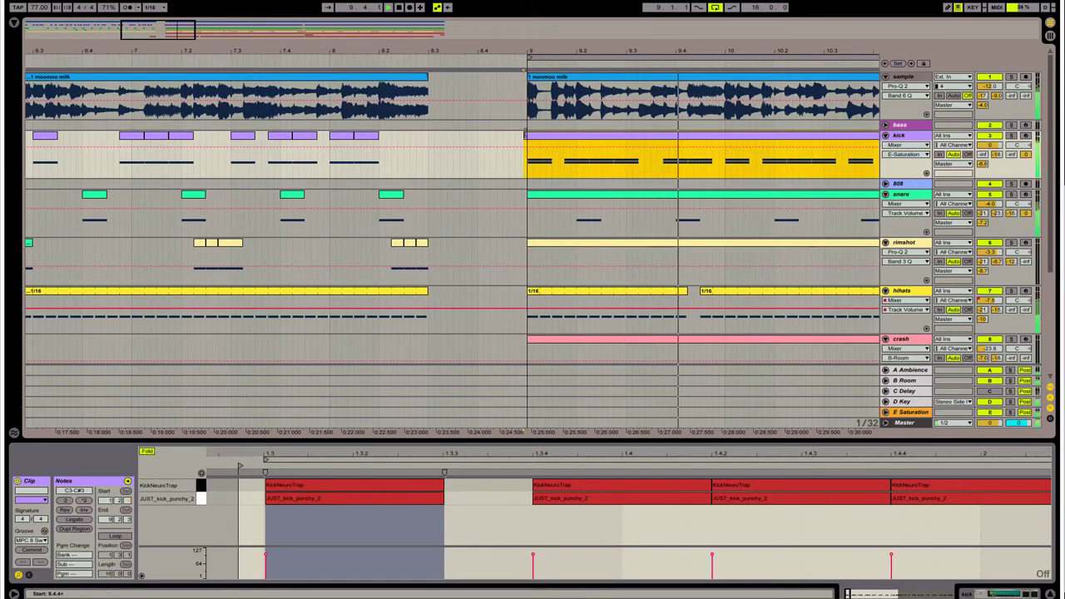
key("space")
key("space")
key("space")
left_click_drag(267, 454, 243, 532)
left_click(322, 526)
left_click_drag(406, 526, 503, 444)
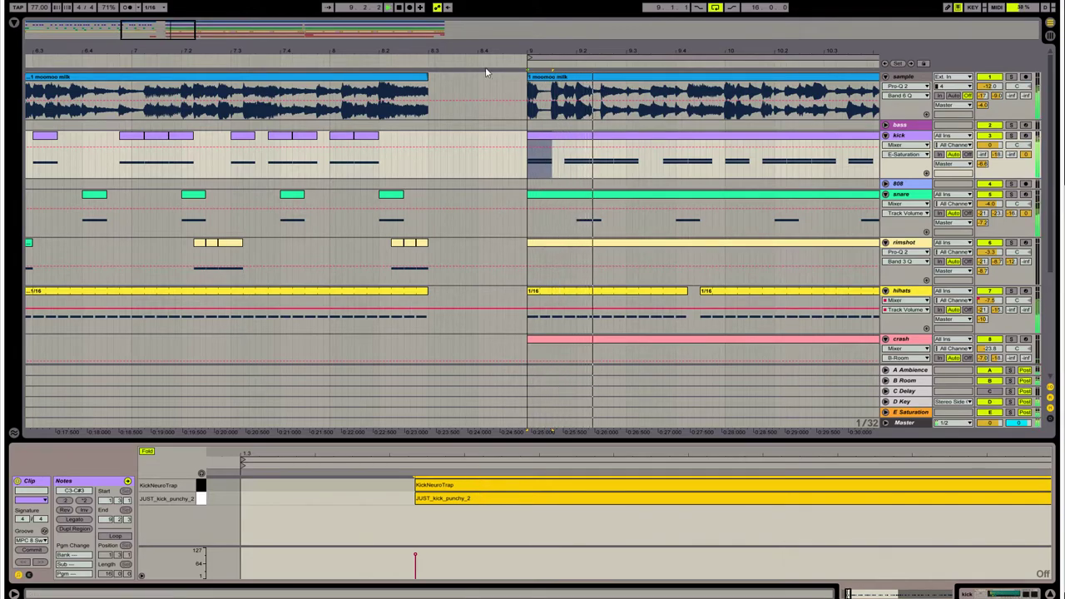
mouse_move(423, 457)
left_mouse_down()
mouse_move(333, 416)
mouse_move(316, 366)
left_mouse_up()
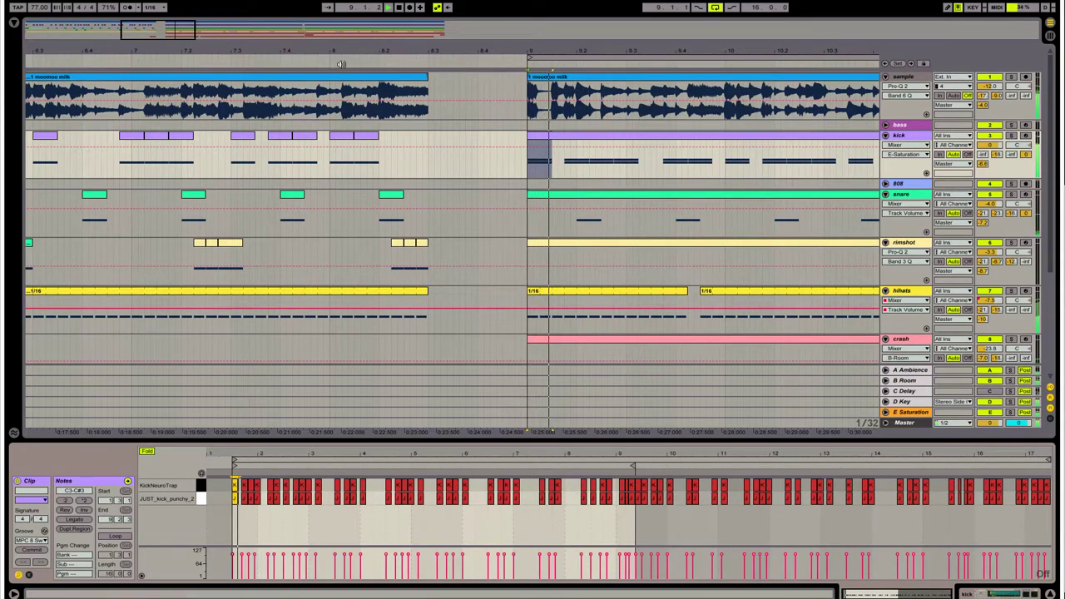
- Record a short clap part on the clap track leading up to bar 17
left_click_drag(159, 31, 211, 6)
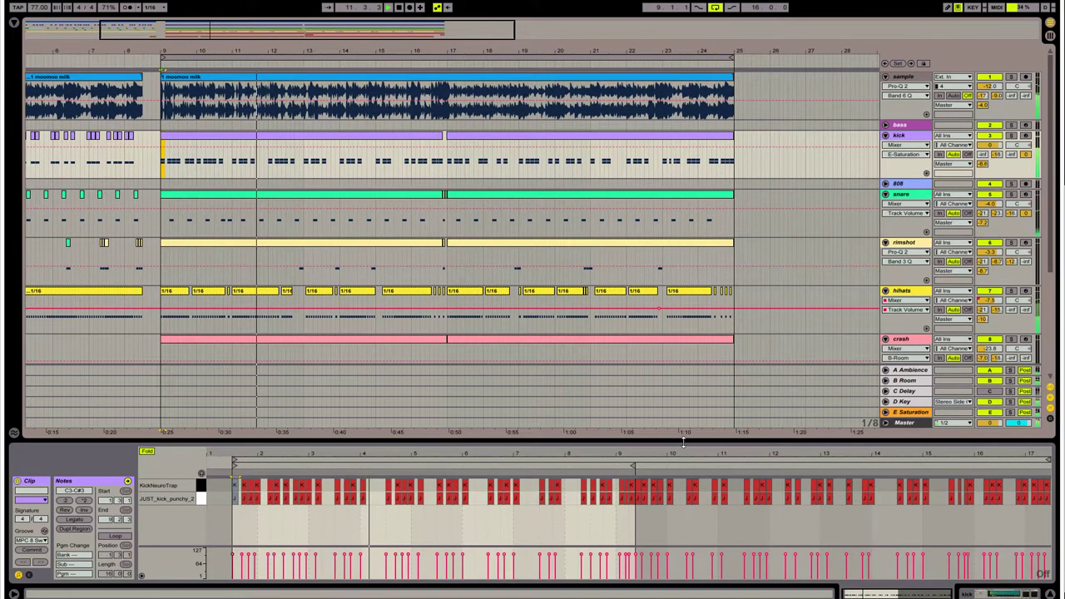
left_click_drag(684, 444, 742, 541)
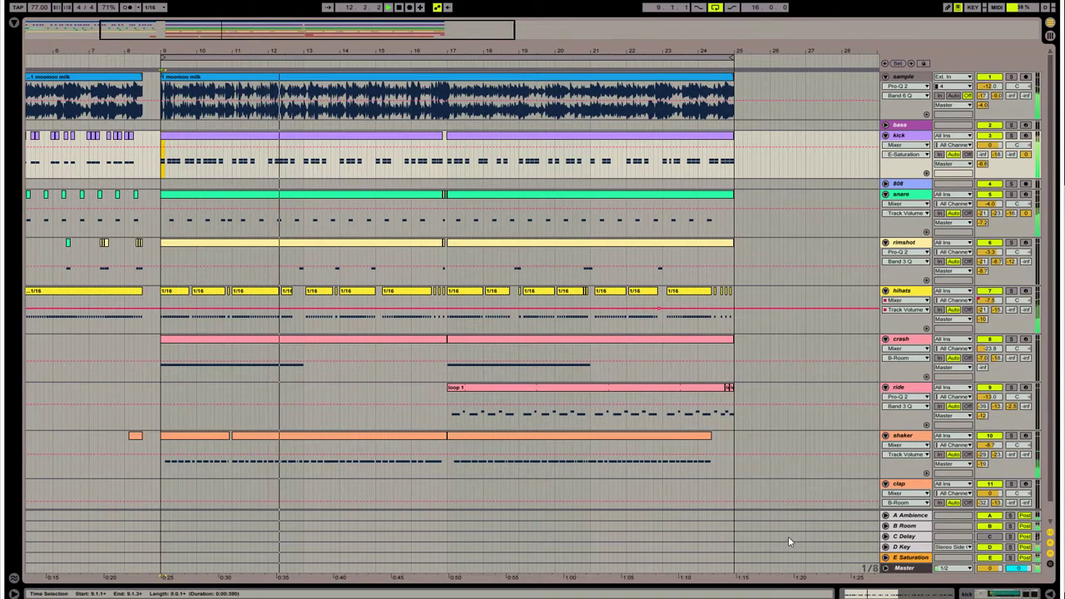
scroll(804, 491, "down", 2)
scroll(859, 474, "up", 2)
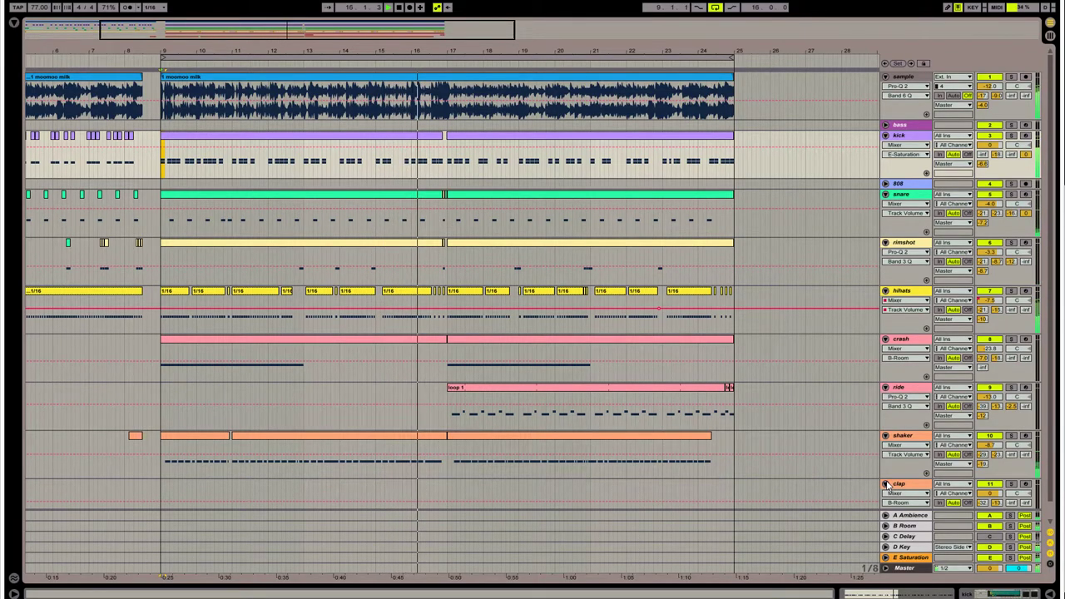
left_click(897, 485)
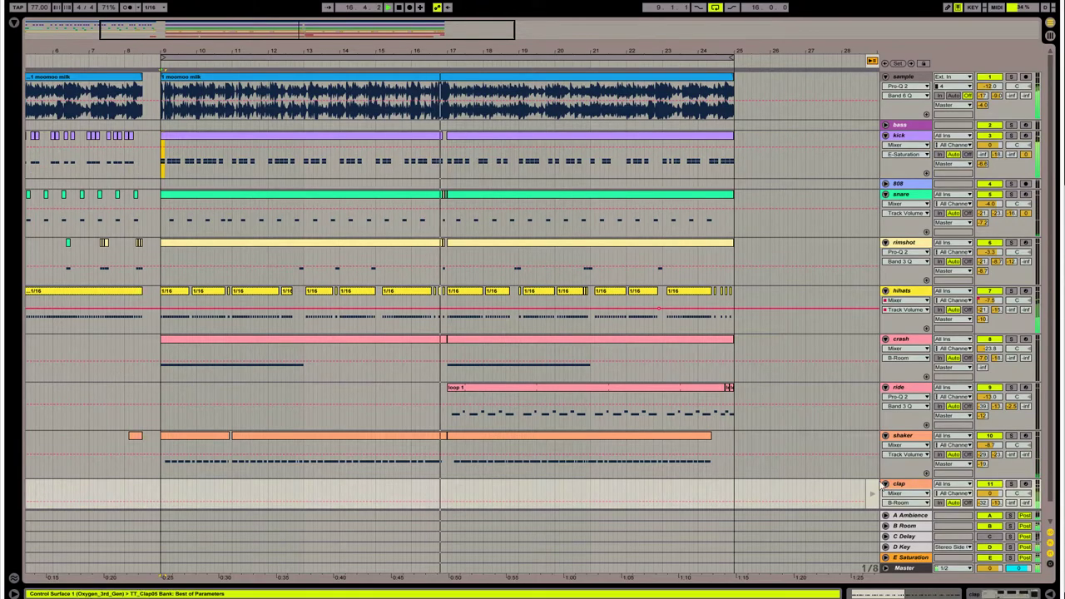
left_click(402, 484)
left_click(411, 8)
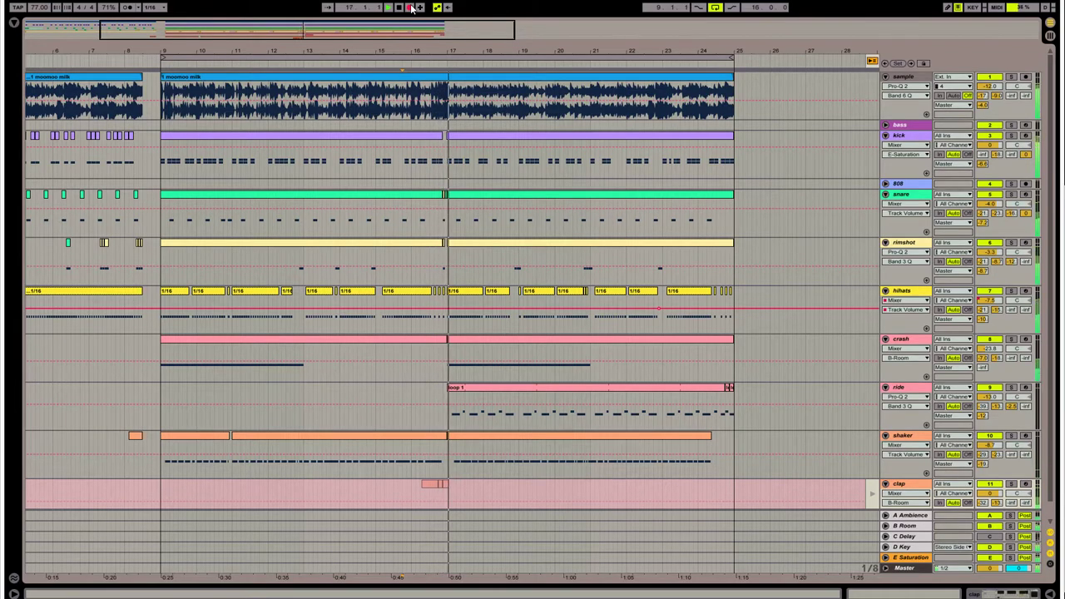
left_click(410, 7)
- Delete the early portion of the recorded clap clip and extend its last piece to bar 17
scroll(416, 466, "down", 1)
left_click(427, 472)
left_click(428, 469)
key("Delete")
left_click_drag(450, 468, 444, 470)
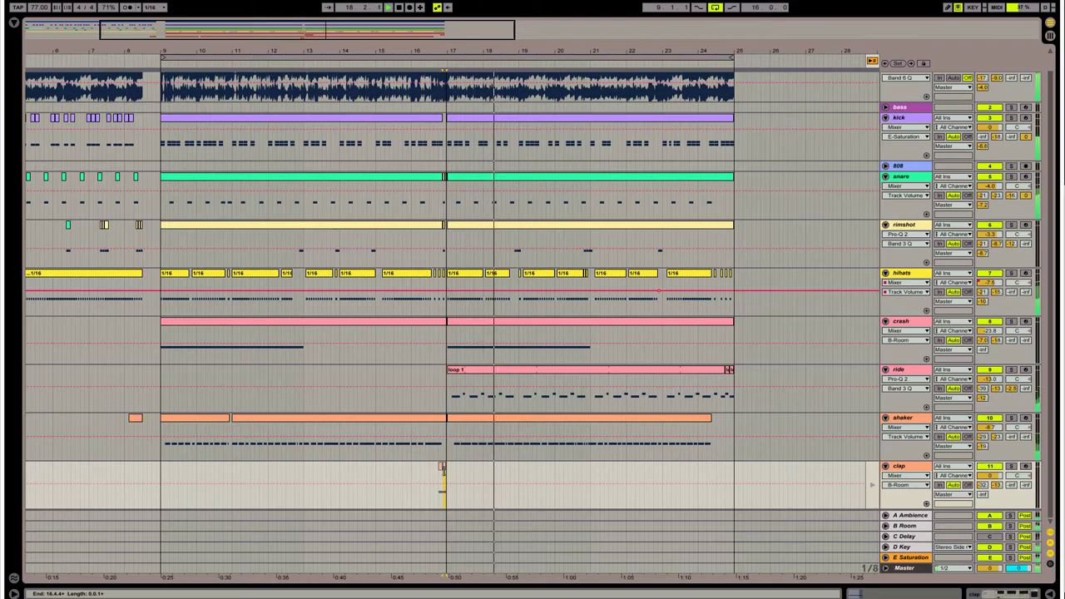
left_click_drag(424, 52, 288, 417)
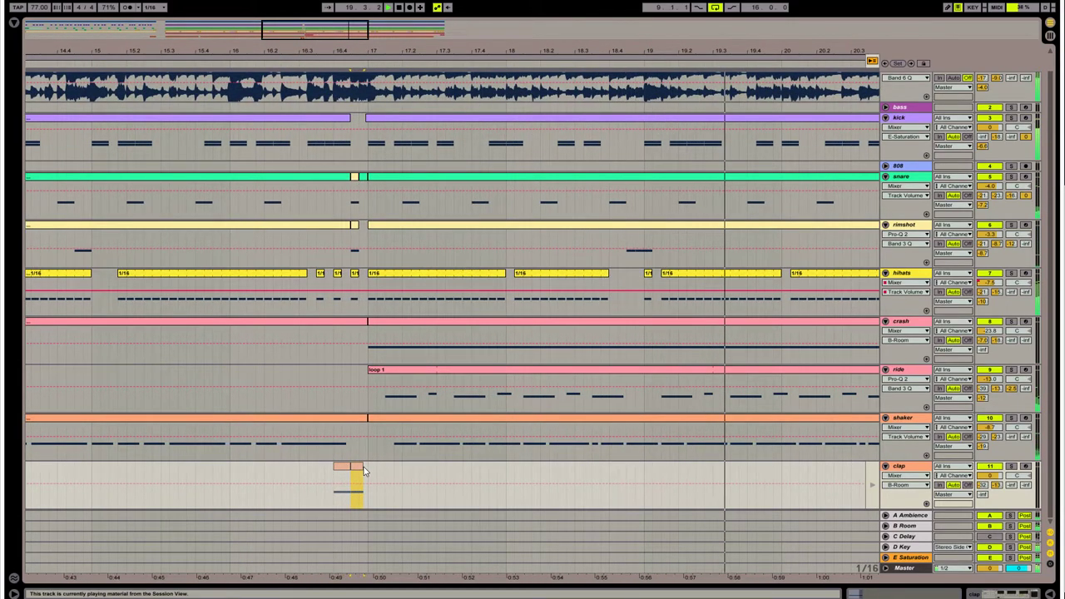
left_click_drag(364, 473, 368, 472)
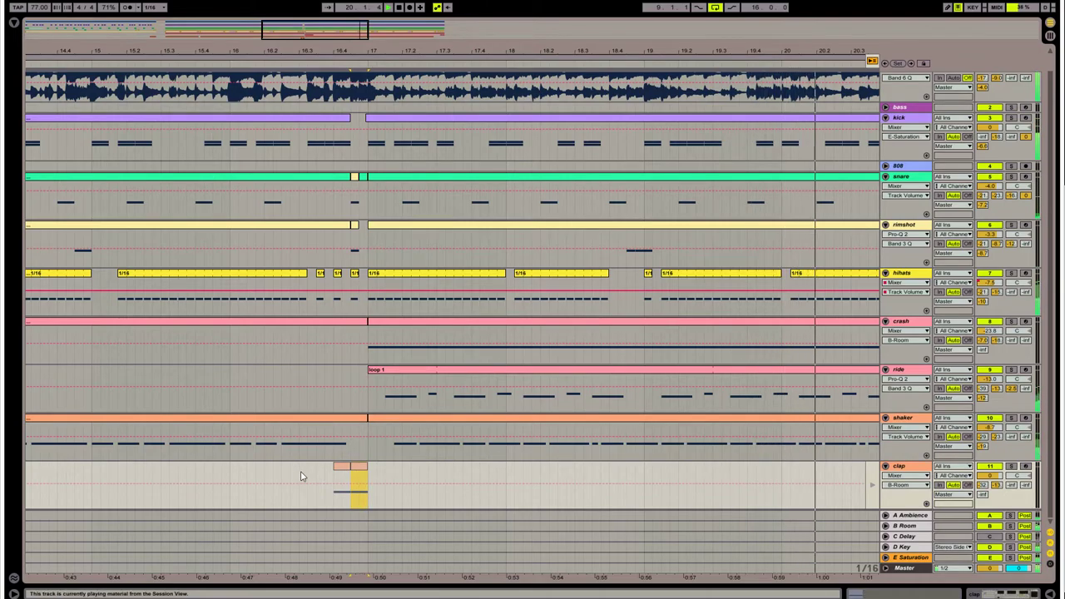
- Consolidate the clap track from bar 16 to bar 17 into one clip
left_click_drag(232, 480, 362, 487)
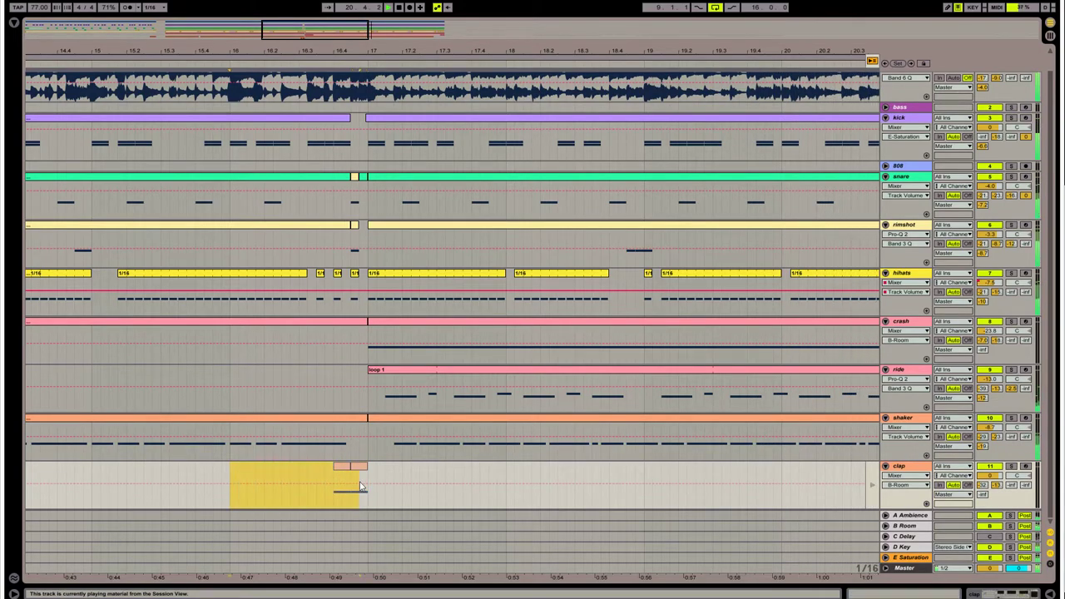
right_click(360, 466)
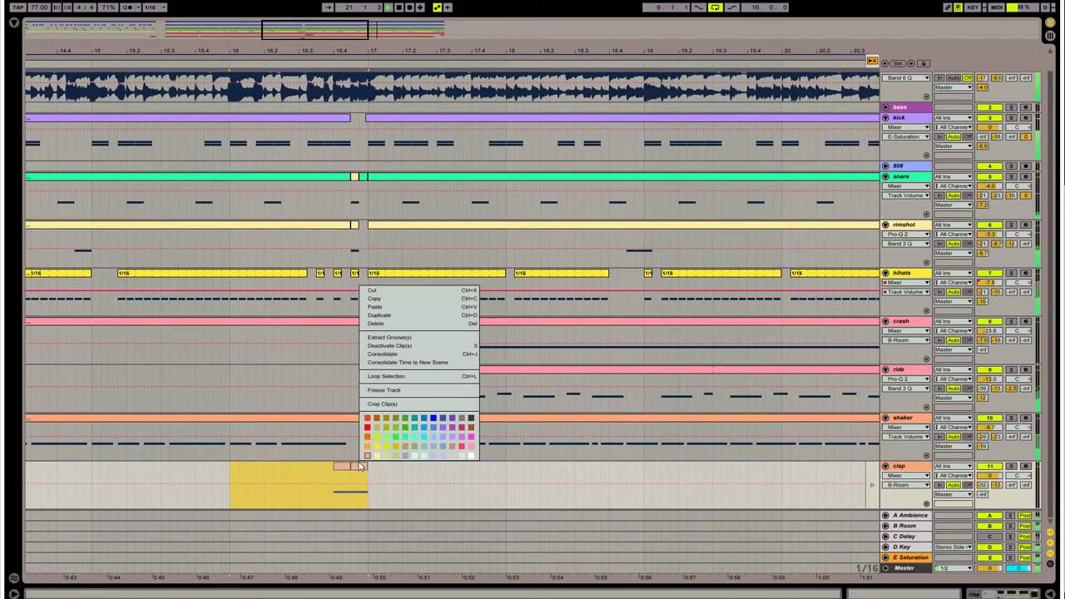
left_click(397, 355)
- Add a low-cut band at about 844 Hz in the clap track's Pro-Q 2
key("shift+Tab")
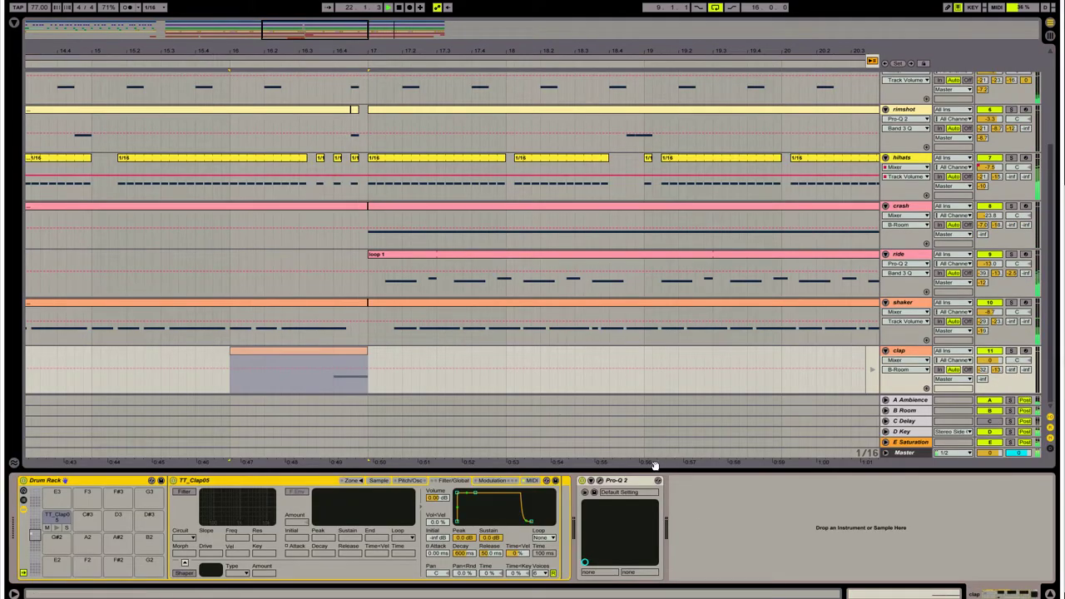
left_click(600, 481)
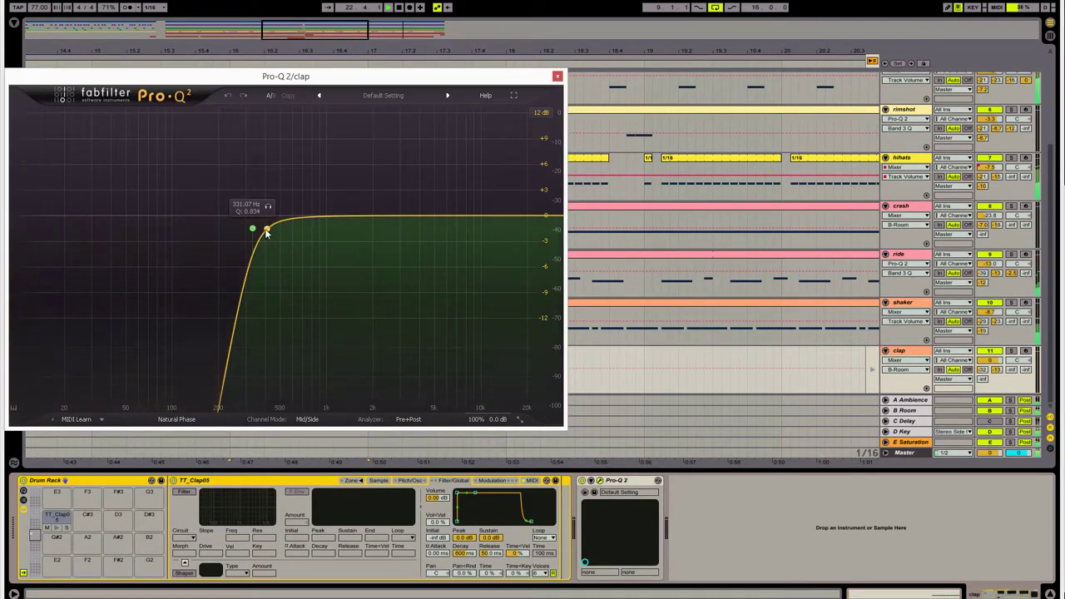
left_click_drag(258, 231, 314, 231)
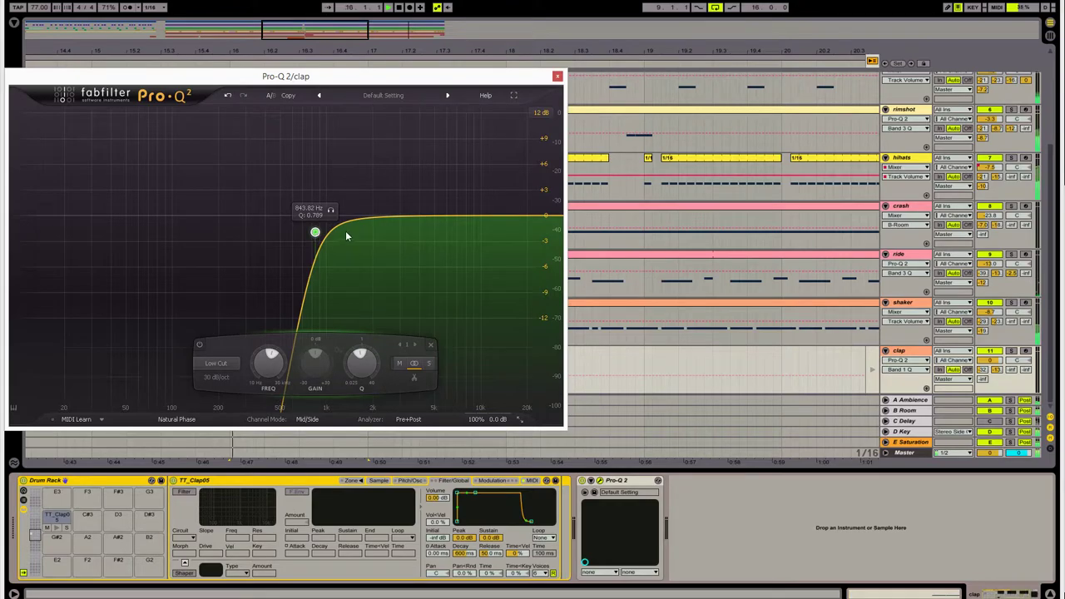
- Launch a clap clip in the Session view, then solo the clap track in the arrangement to audition it
left_click(875, 61)
key("Tab")
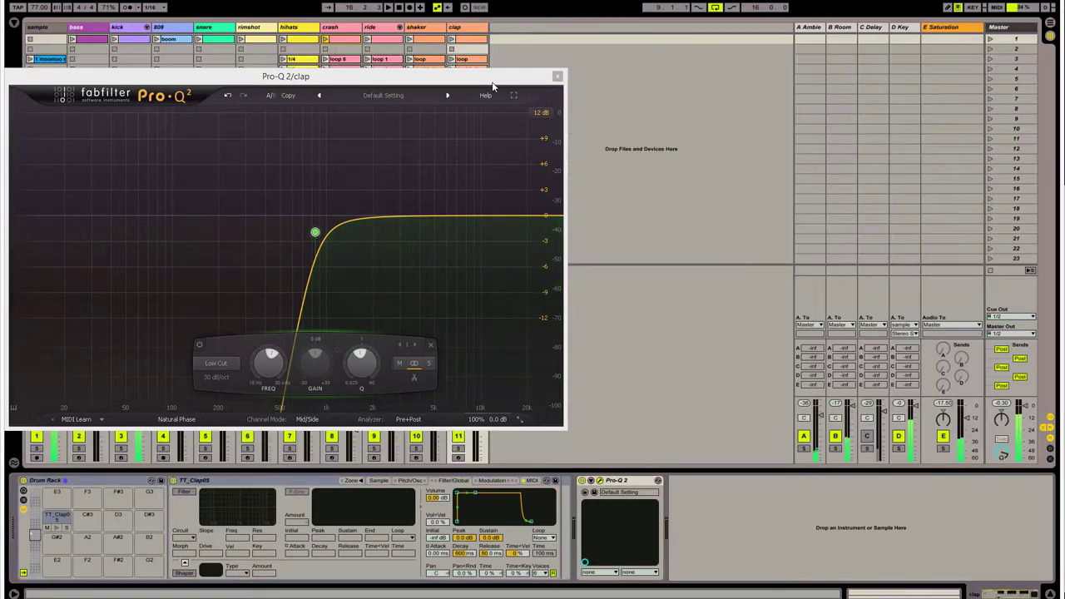
left_click(452, 39)
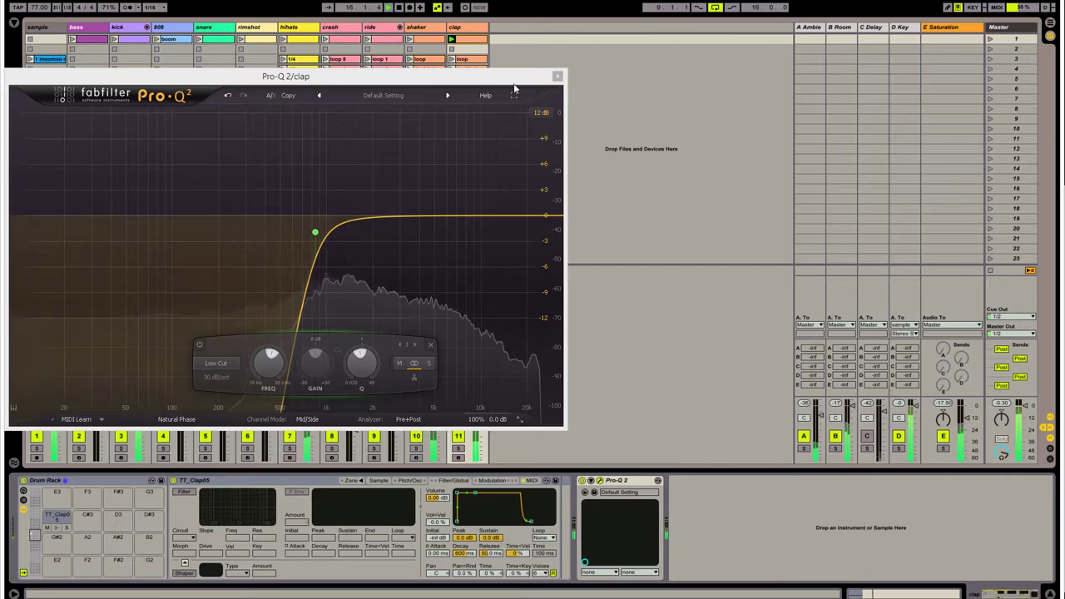
left_click(452, 59)
left_click_drag(449, 71, 611, 36)
left_click(452, 70)
key("Tab")
left_click_drag(1016, 343, 1016, 353)
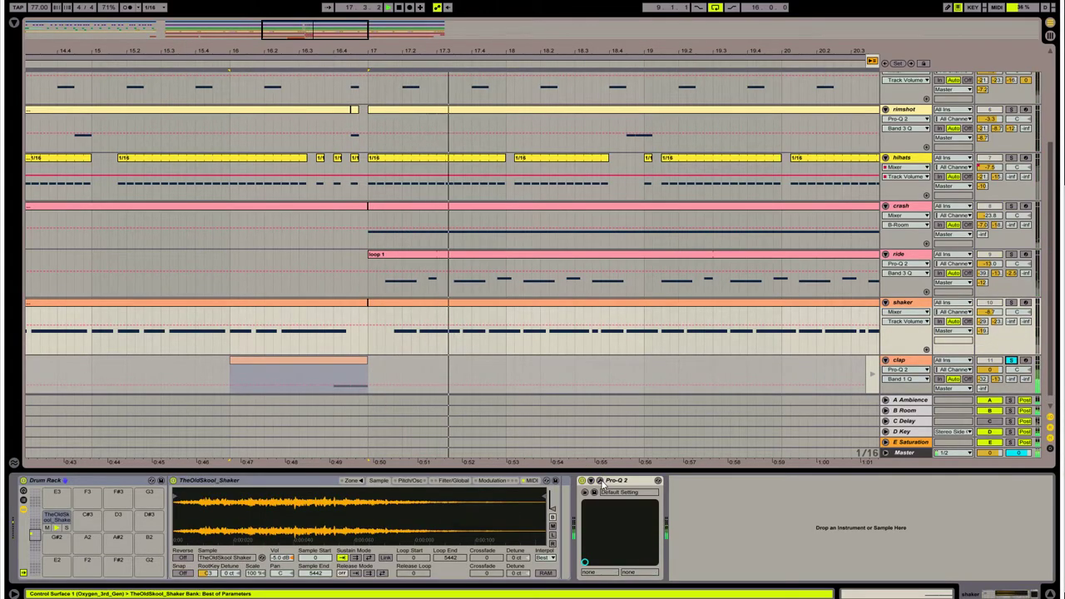
- Shape the clap's Pro-Q 2 with a boost of about 2.5 dB near 4.4 kHz and a 24 dB/oct low cut at about 1165 Hz
left_click(600, 481)
left_click(697, 372)
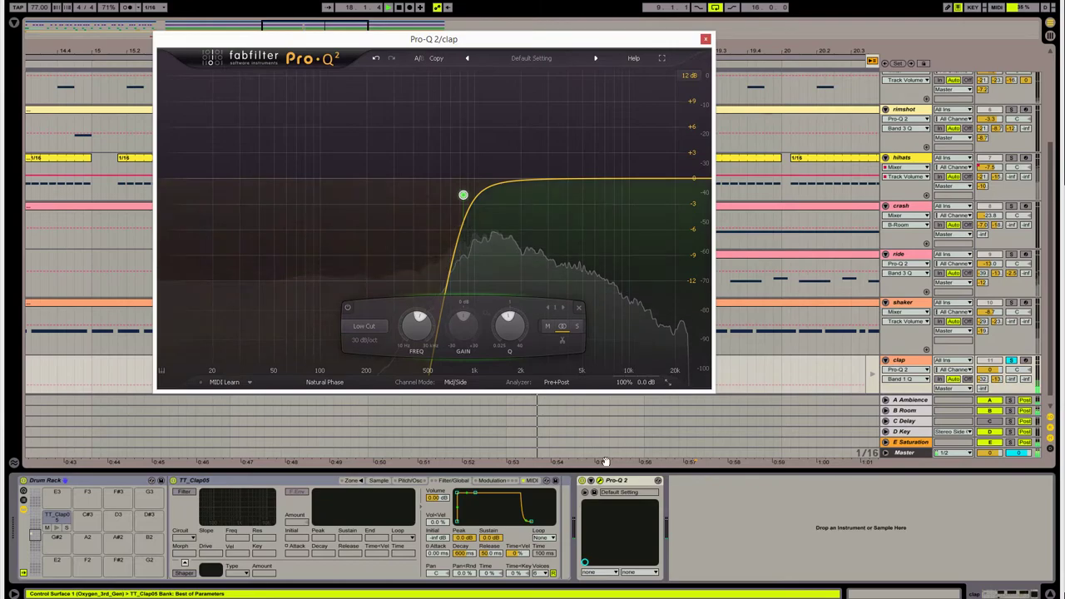
left_click_drag(588, 181, 624, 106)
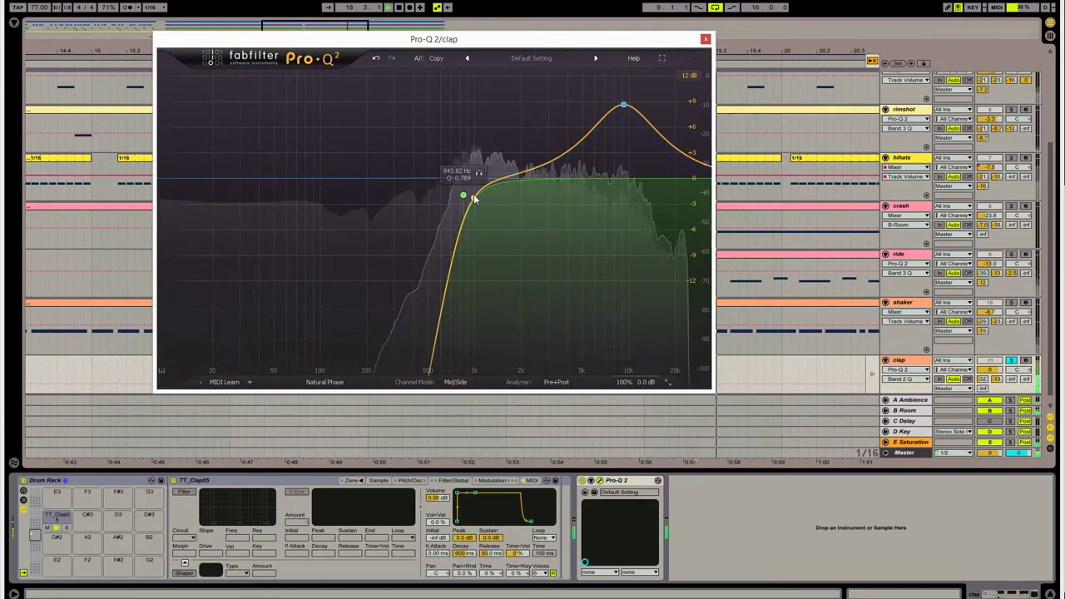
left_click(464, 195)
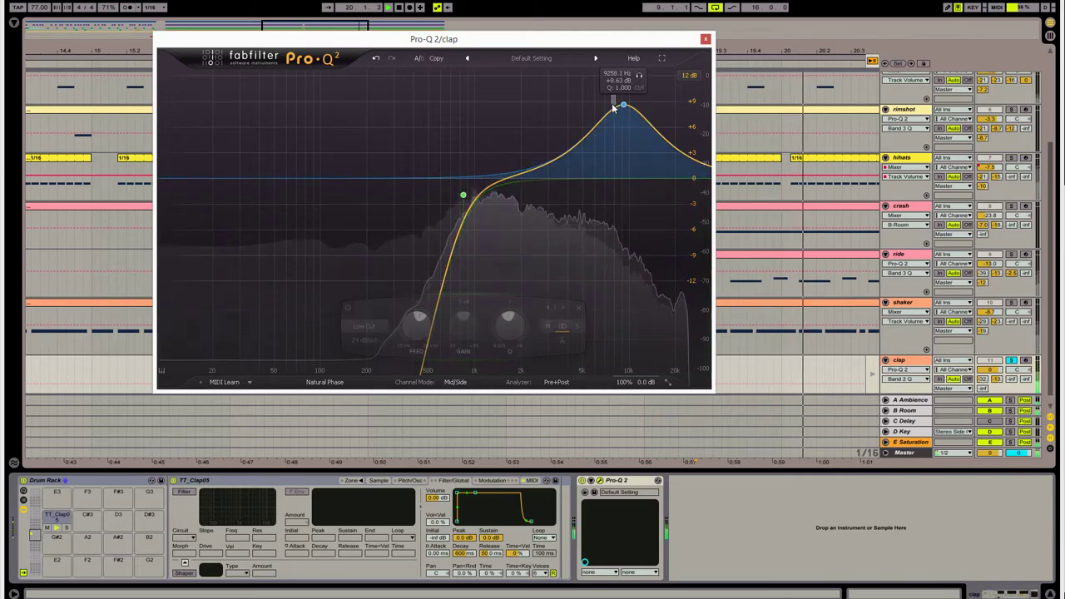
left_click_drag(624, 106, 573, 156)
left_click_drag(463, 195, 483, 185)
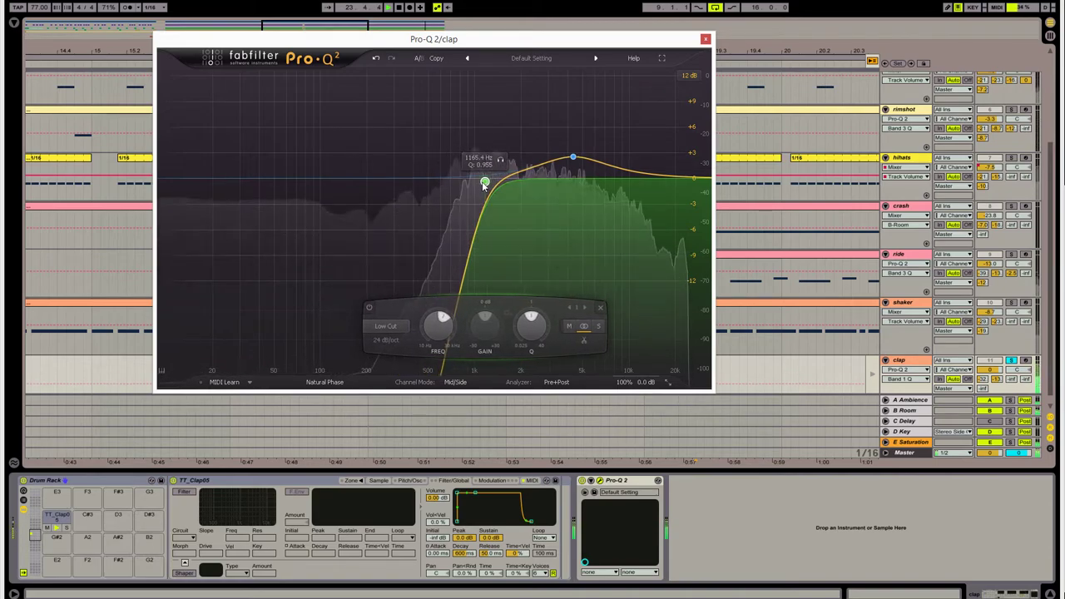
- Add a high-cut band in the upper treble of the clap's Pro-Q 2 and lower the clap track volume to about -5 dB
left_click(702, 178)
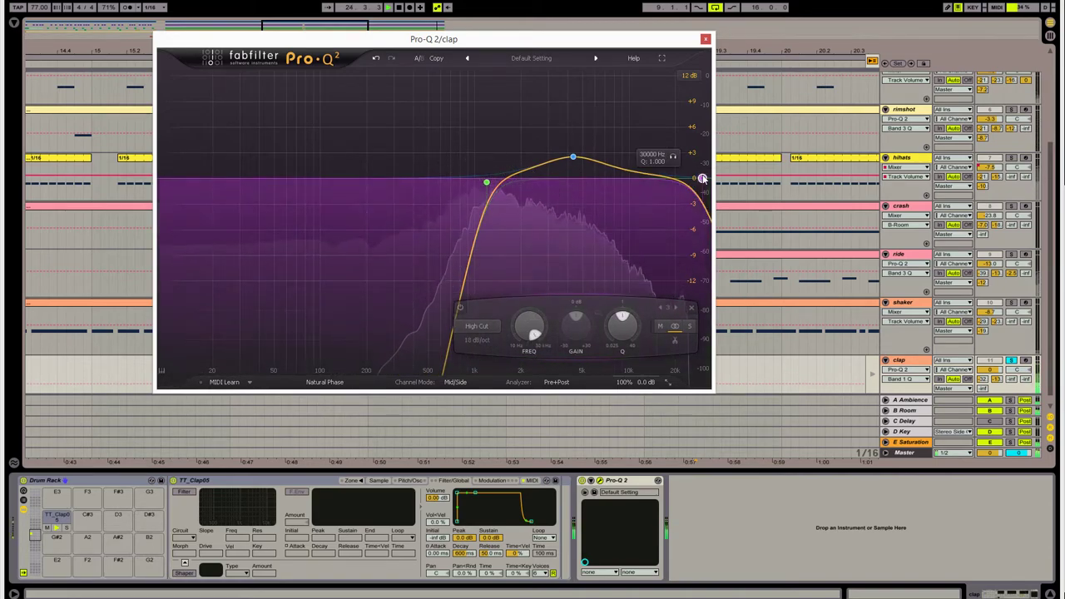
left_click_drag(701, 178, 636, 183)
left_click(705, 39)
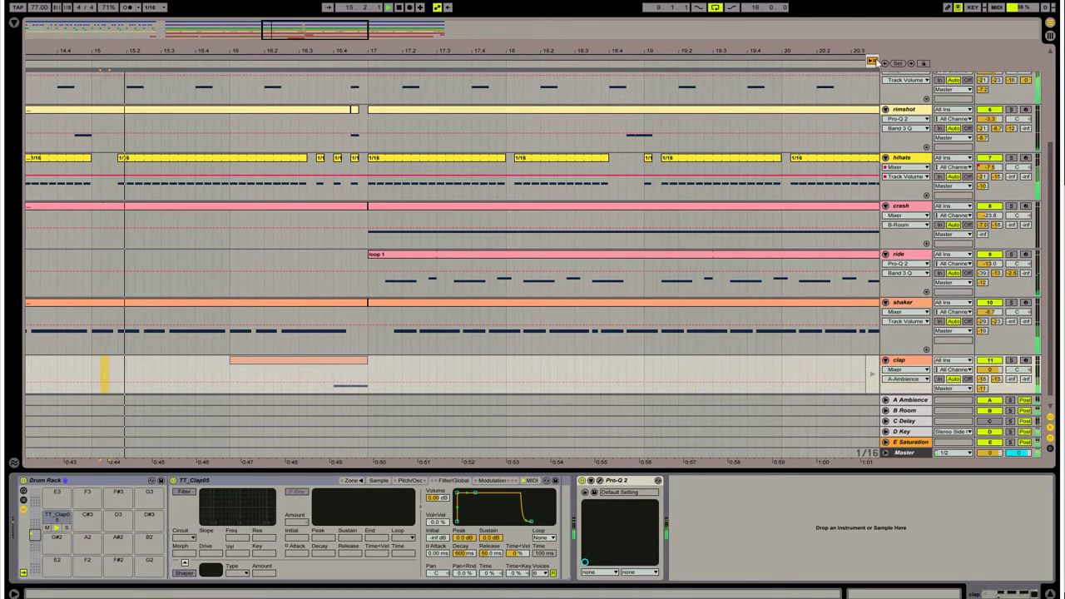
left_click_drag(989, 369, 989, 386)
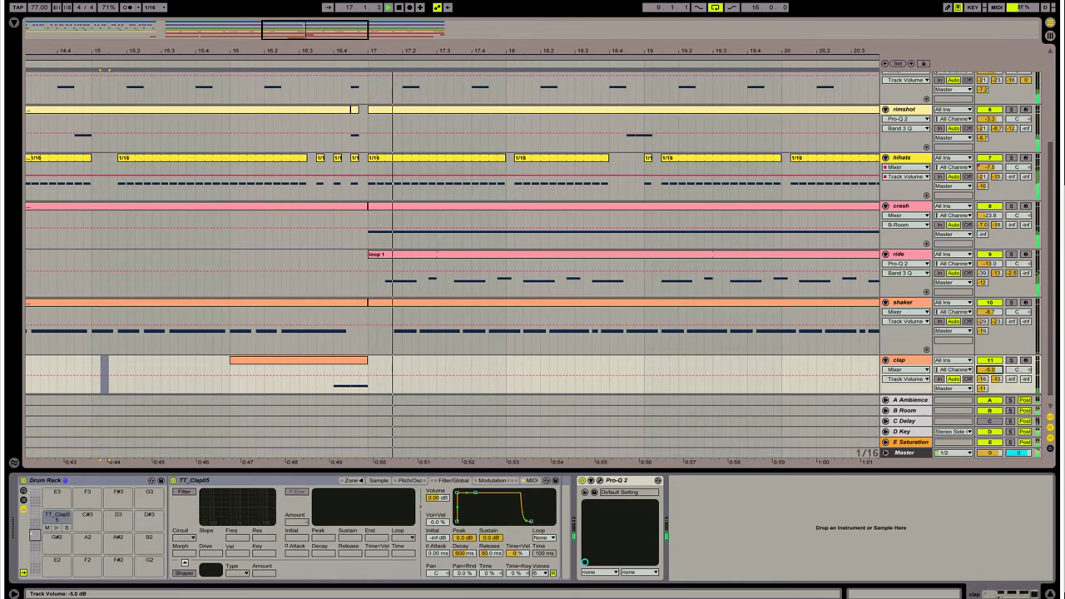
- Search the plug-ins for "axx" and insert Renaissance Axx Stereo before Pro-Q 2 on the clap track
left_click(13, 22)
left_click(37, 110)
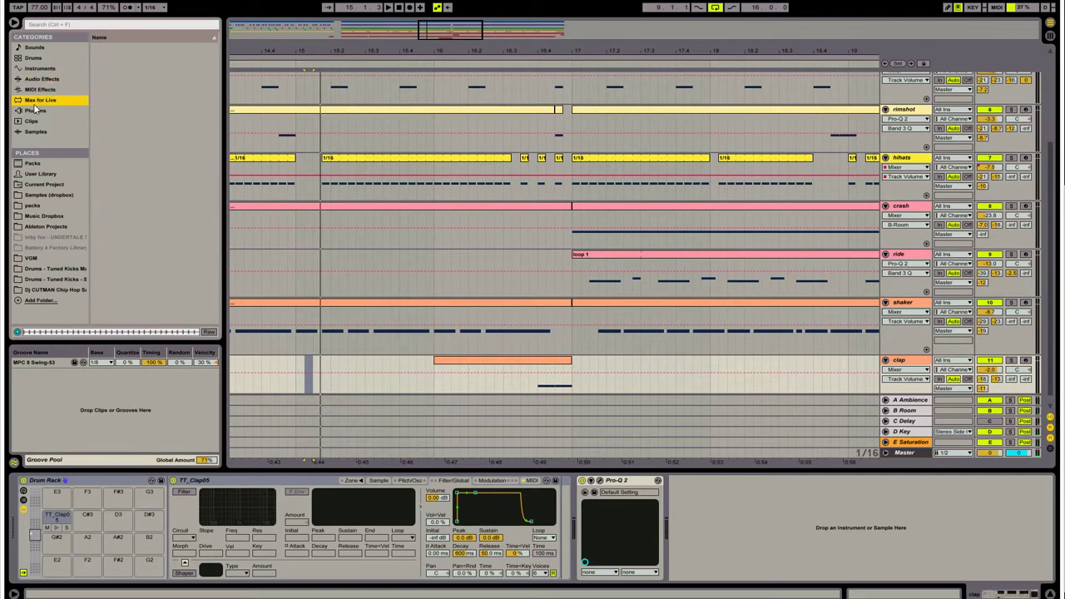
type("axx")
left_click_drag(139, 59, 606, 533)
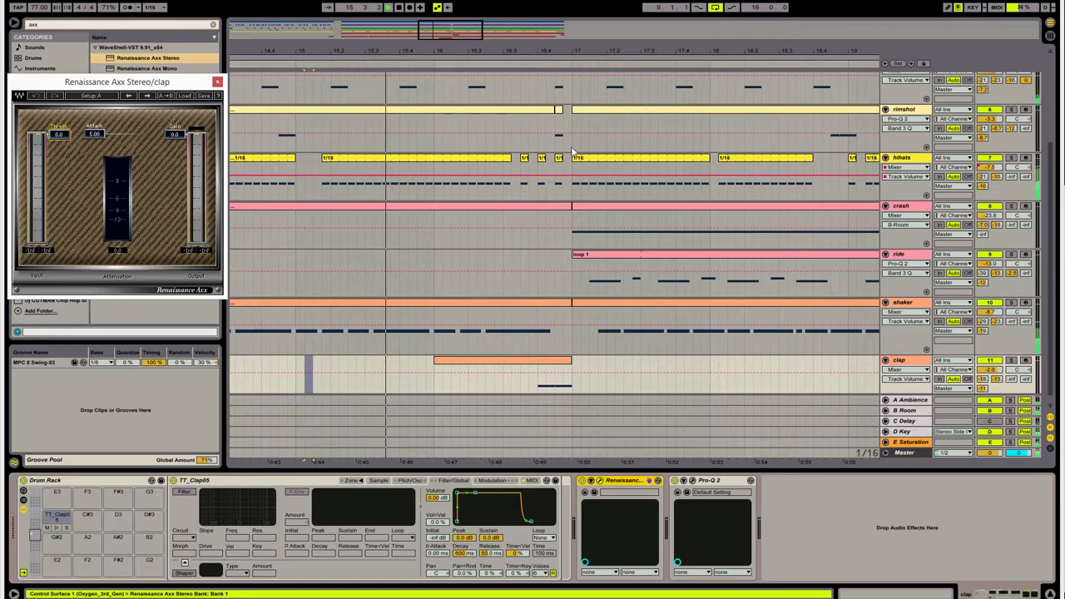
- Launch the doubletime clap clip in the Session view, then lower the Renaissance Axx threshold and set its attack to about 26.1
key("Tab")
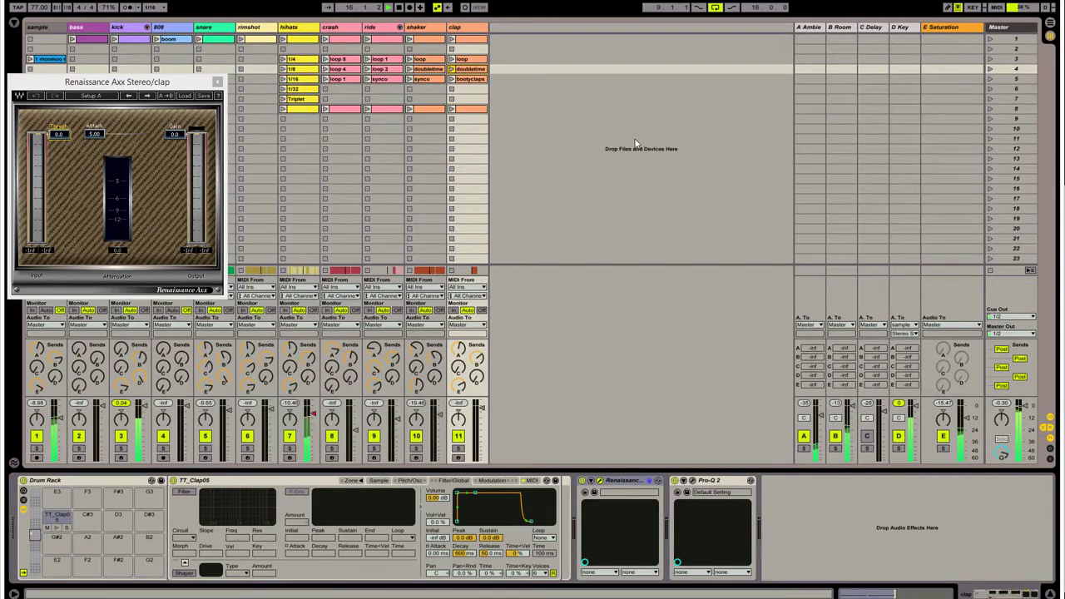
left_click(451, 70)
left_click_drag(58, 134, 95, 131)
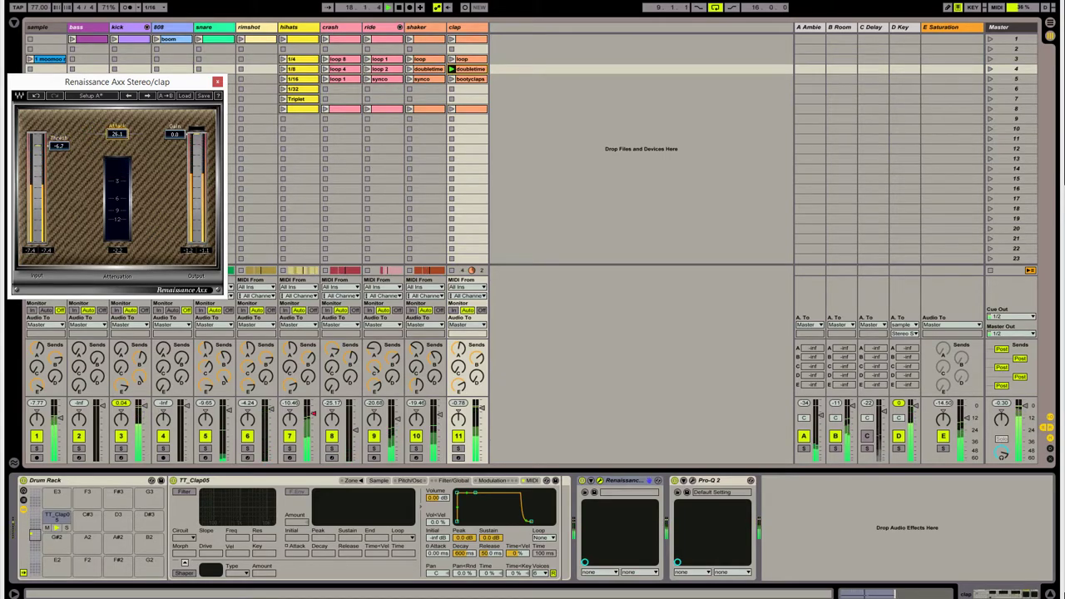
left_click_drag(58, 144, 58, 147)
left_click(216, 82)
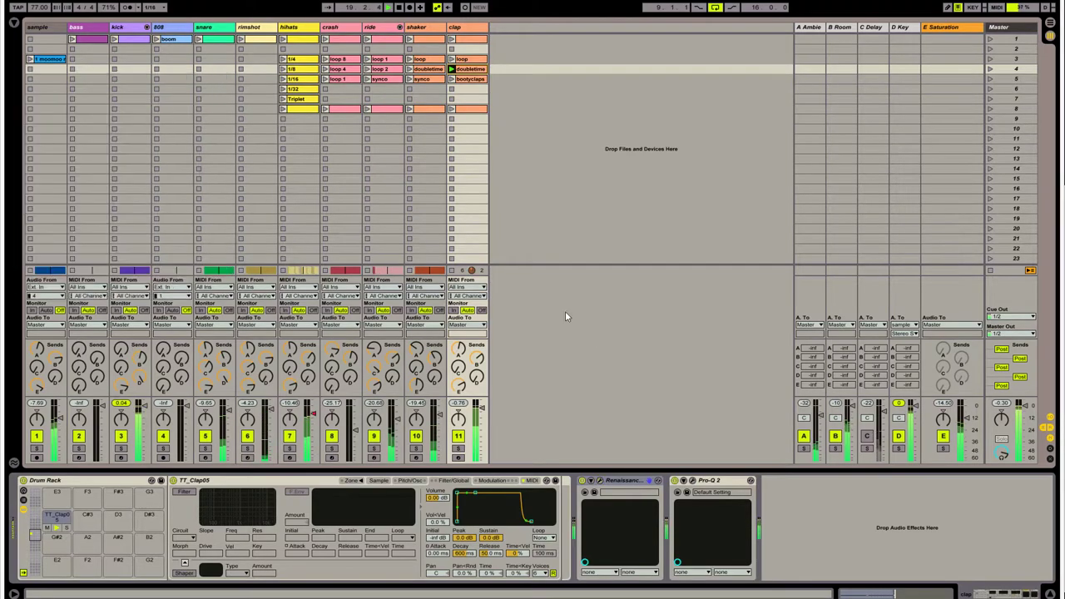
- Lower the clap track volume to about -6.4 dB in the arrangement and show the TT_Clap05 sample settings
key("Tab")
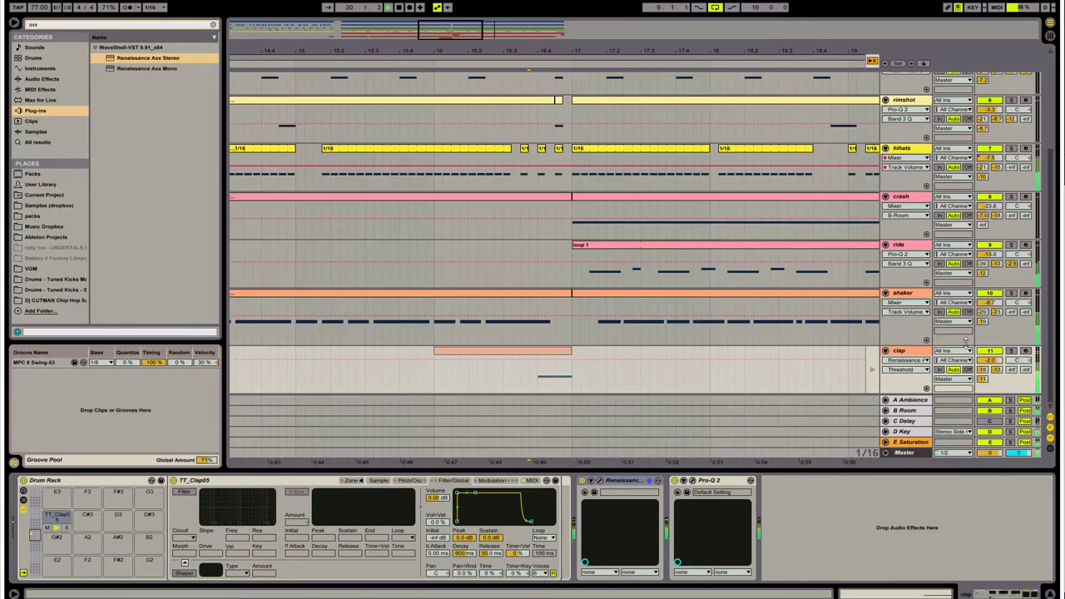
left_click_drag(996, 369, 996, 374)
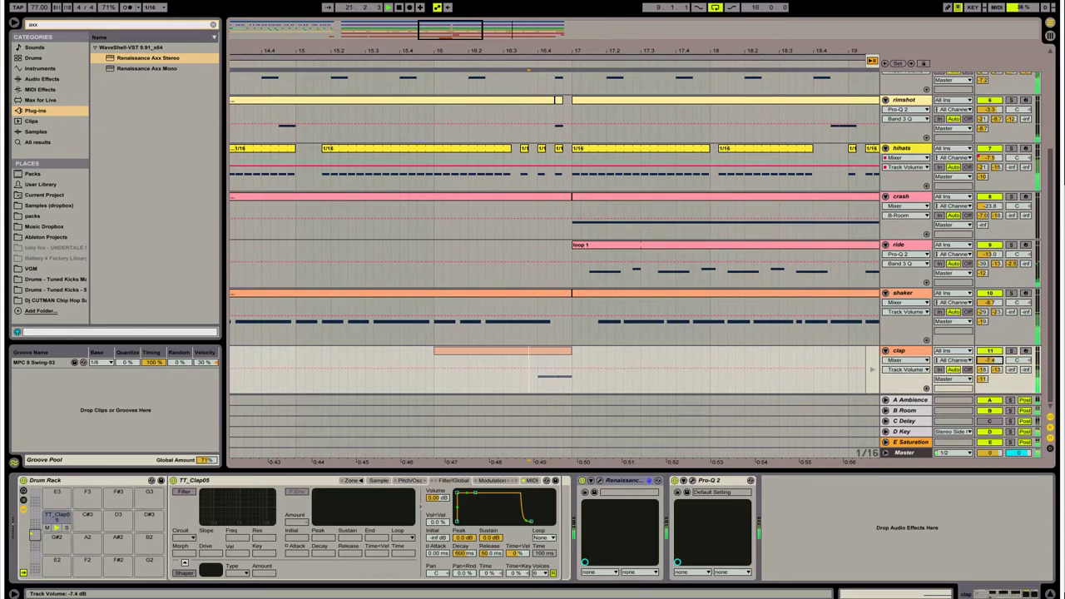
left_click(491, 348)
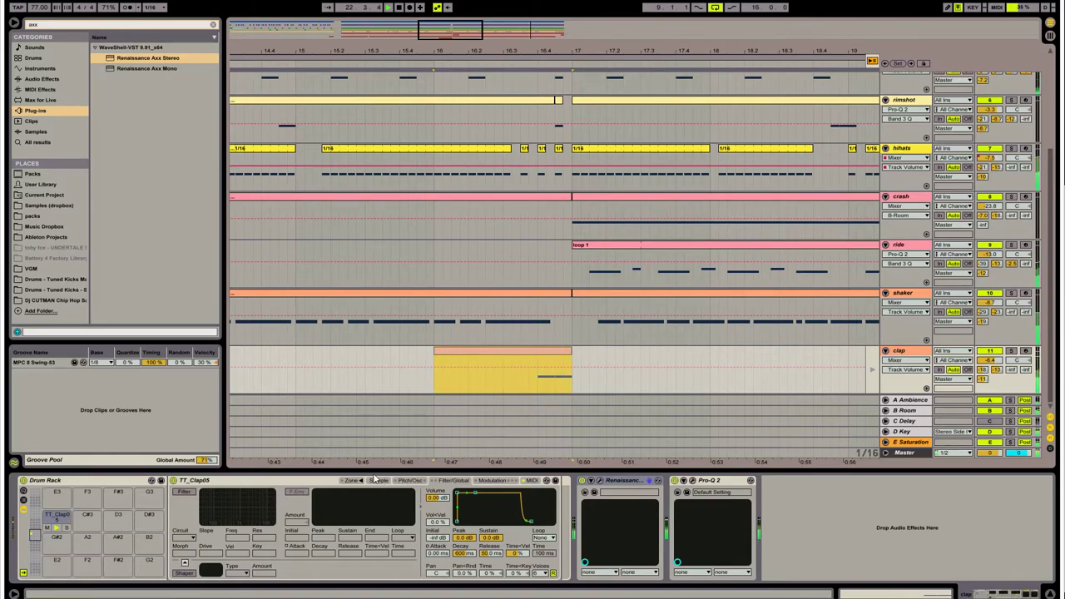
left_click(378, 481)
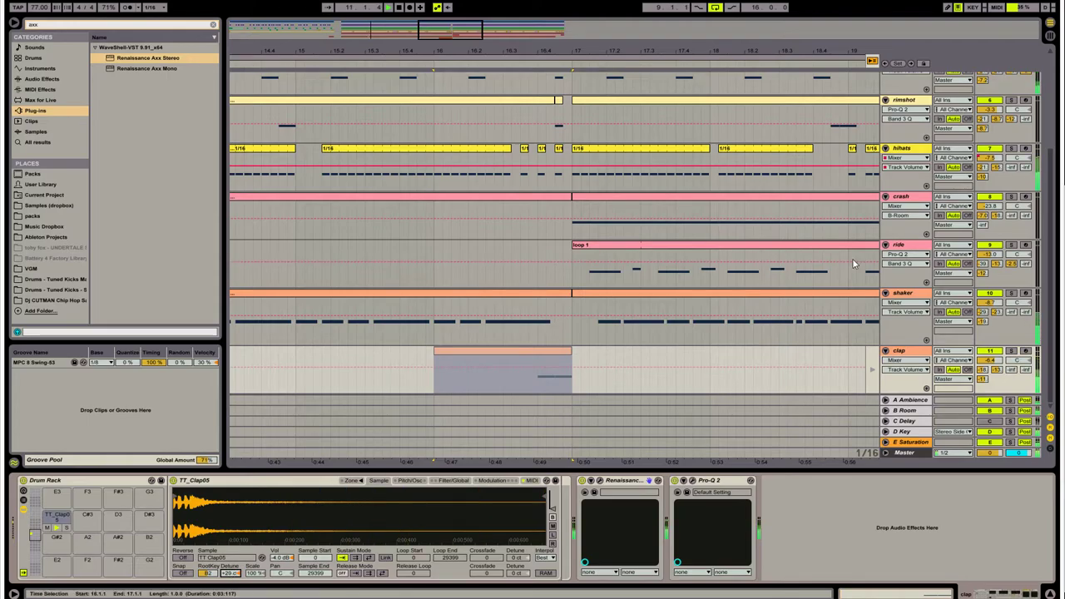
- Return playback to the arrangement and audition the clap fill from bar 16
left_click(872, 61)
key("space")
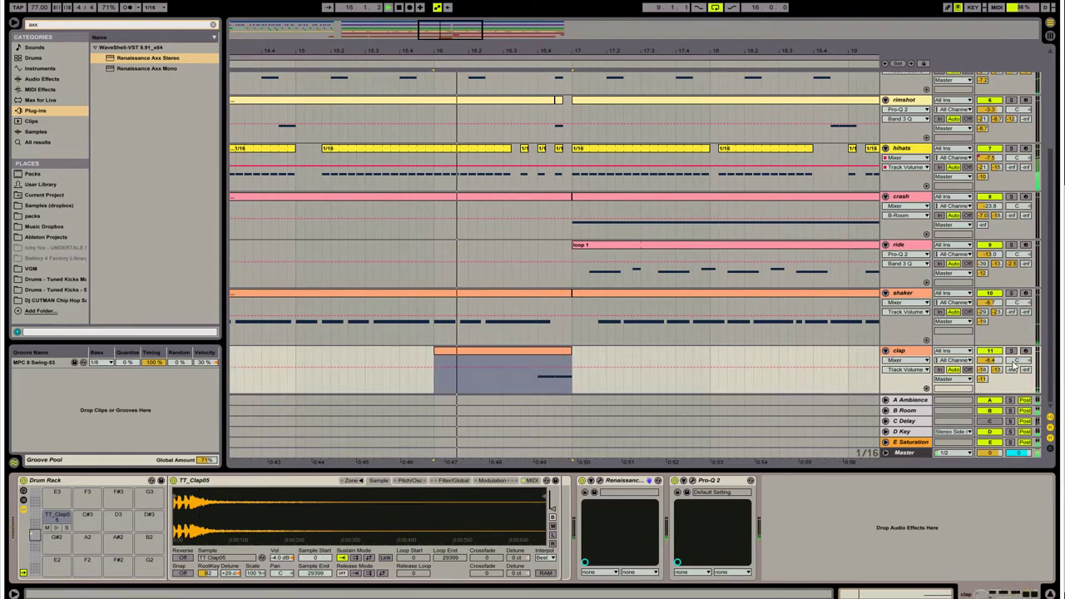
key("Tab")
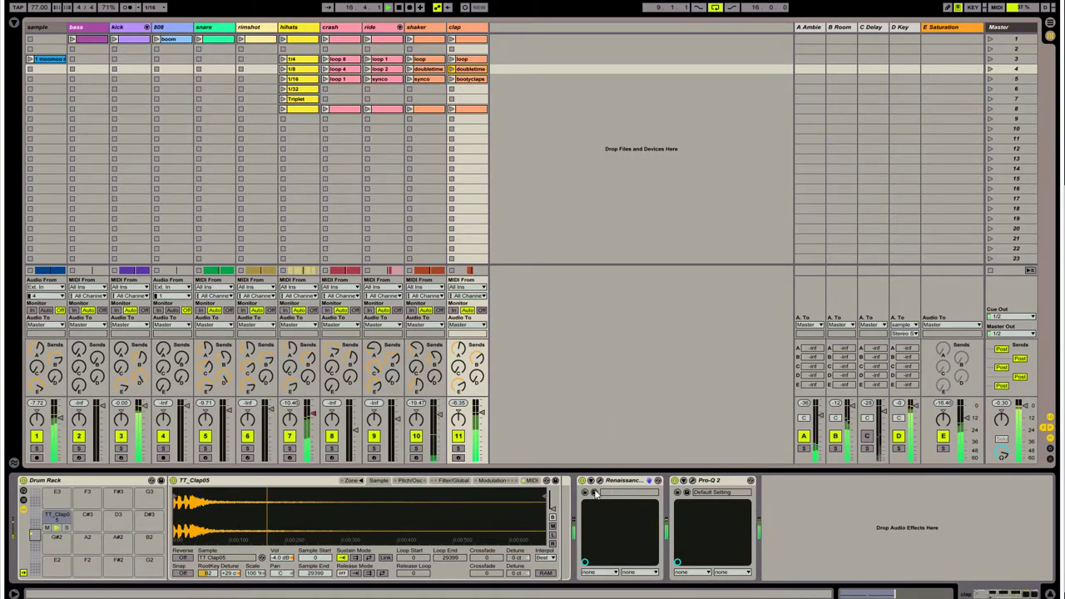
key("Tab")
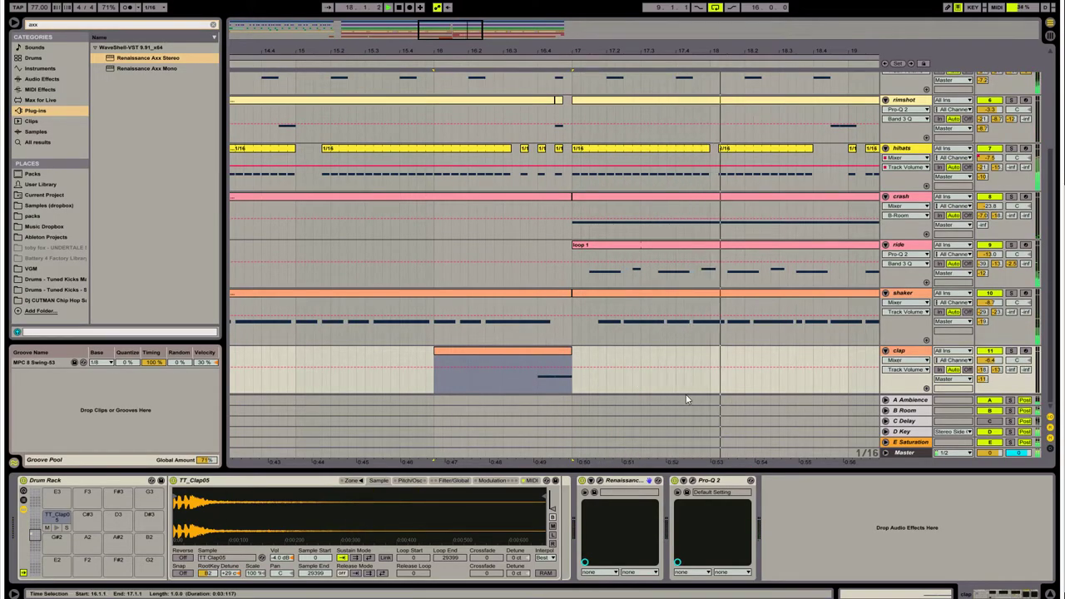
- Copy the bar 16 clap clip to bar 18 and duplicate it into bars 19 and 20
left_click(712, 385)
left_click(541, 352)
key("ctrl+c")
left_click(714, 361)
key("ctrl+v")
left_click(704, 370)
left_click(768, 350)
key("ctrl+d")
key("ctrl+d")
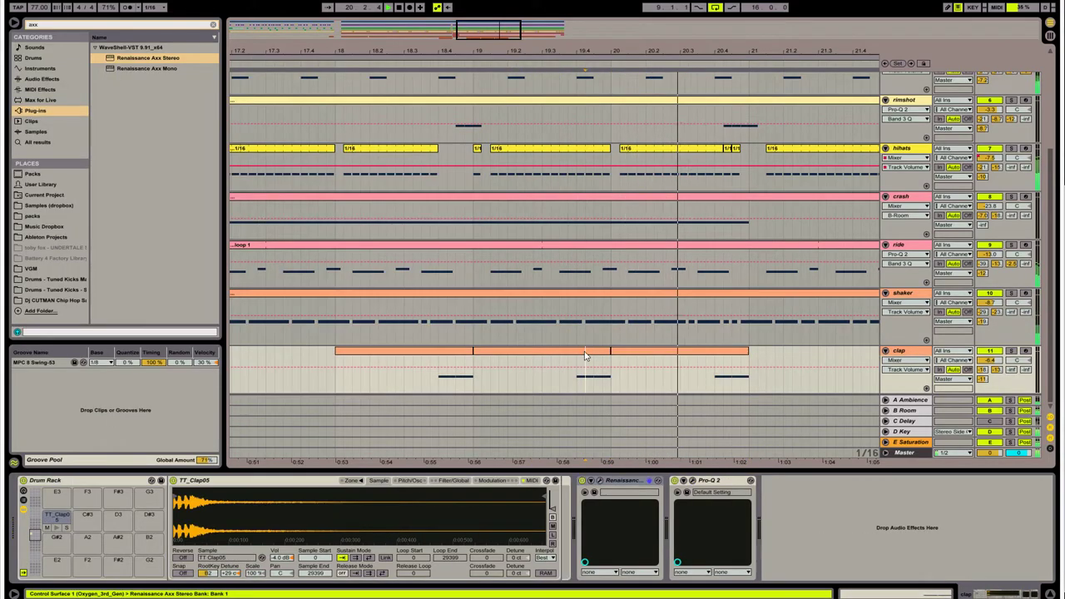
- Delete the clap clip in bar 19, then duplicate the two-bar clap pattern from bars 19–20 twice, through the end of bar 24
left_click(538, 349)
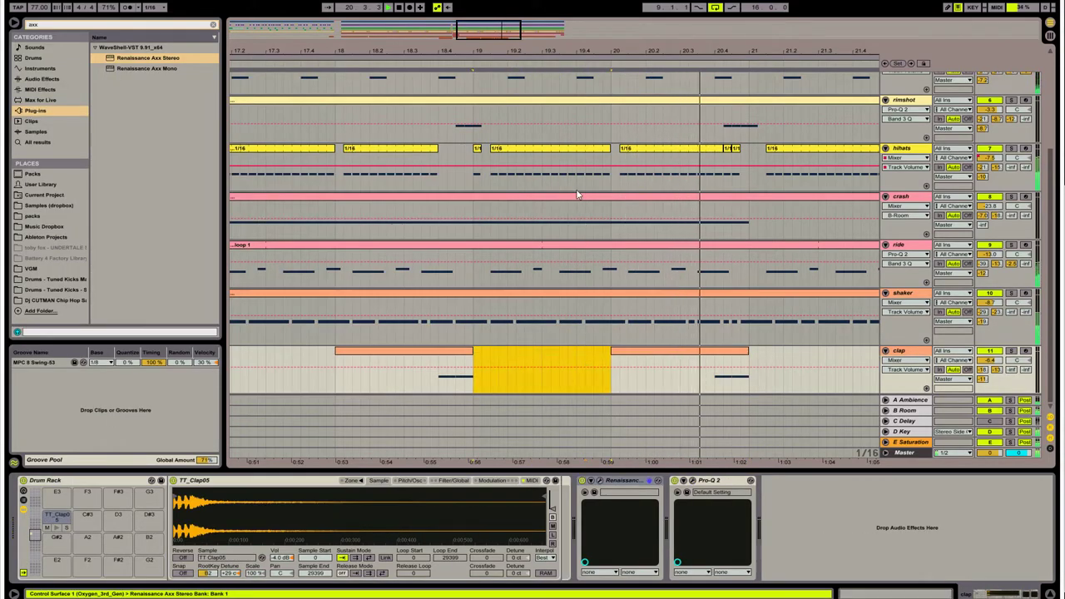
left_click_drag(513, 33, 537, 17)
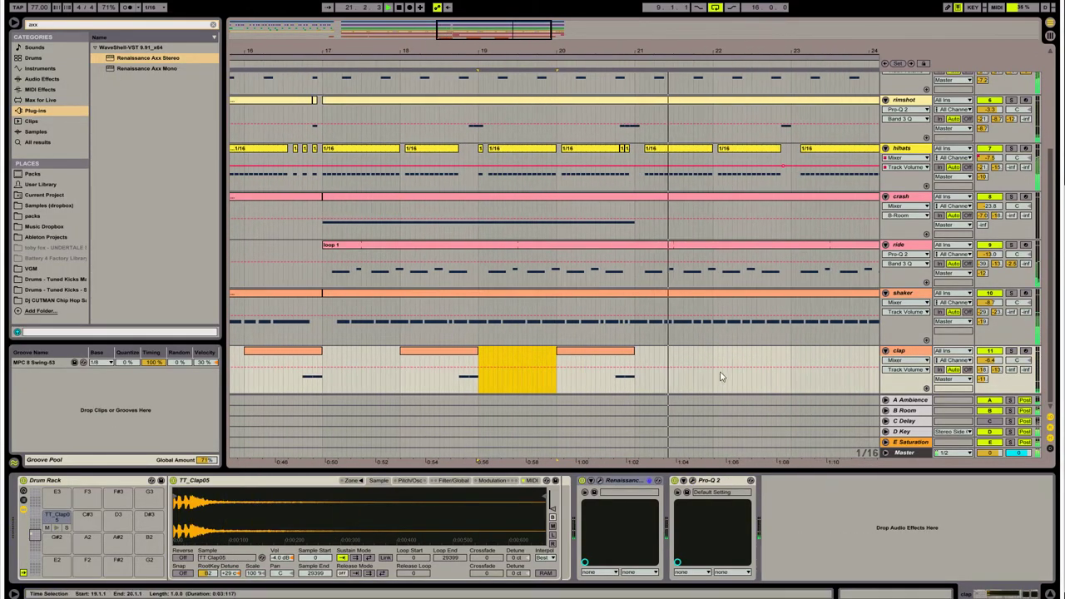
left_click(631, 369)
left_click_drag(480, 389, 612, 354)
key("ctrl+d")
key("ctrl+z")
left_click(614, 354, "shift")
key("ctrl+d")
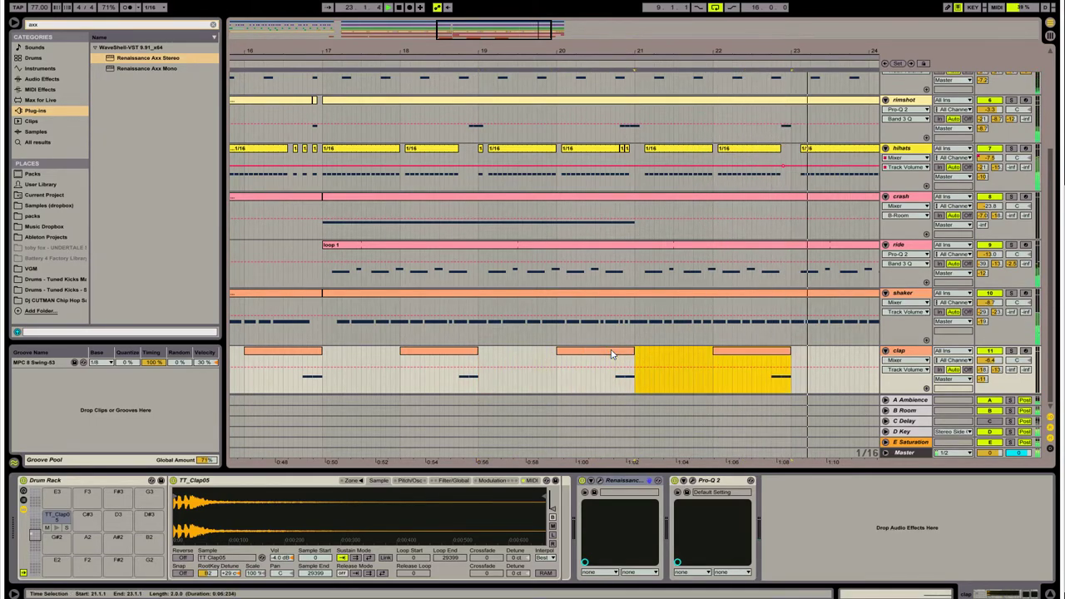
key("ctrl+d")
- Enable the low-cut band in the shaker's Pro-Q 2 at about 305.5 Hz with an 18 dB/oct slope
left_click_drag(437, 51, 815, 83)
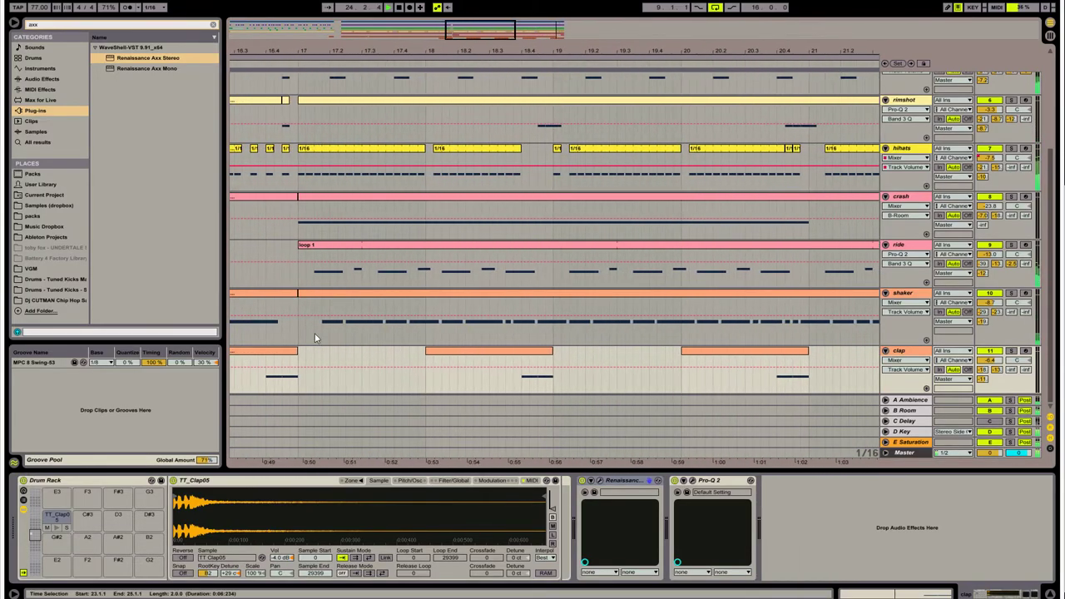
left_click(301, 341)
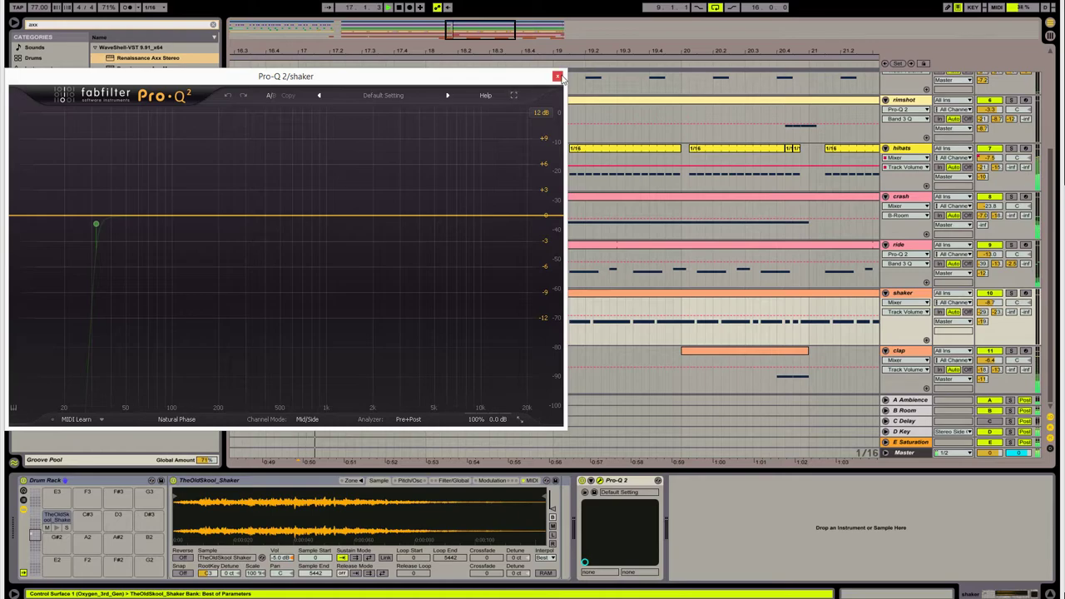
left_click_drag(98, 225, 240, 236)
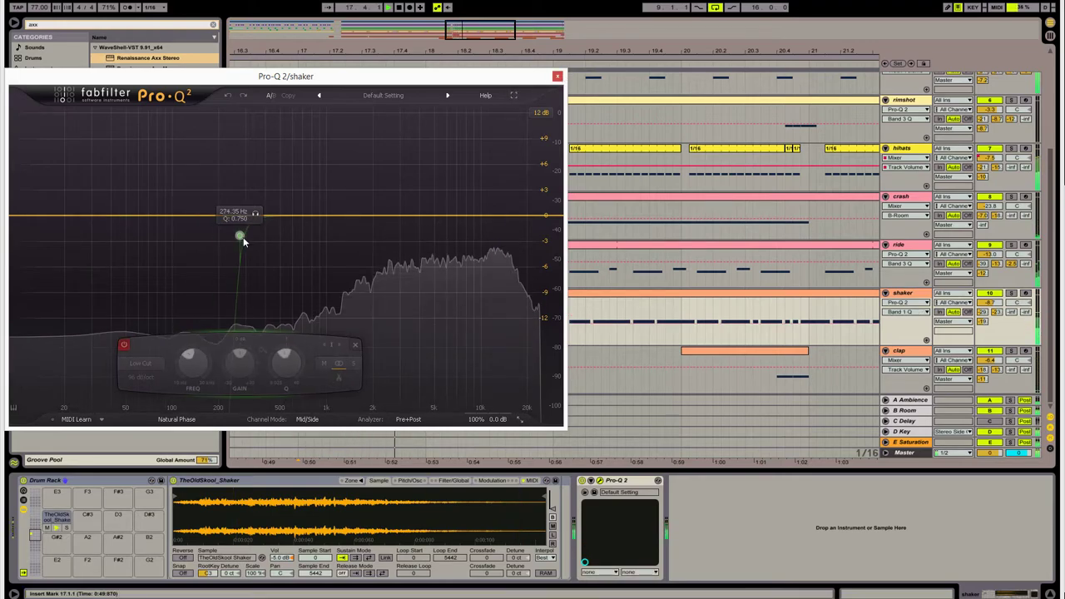
left_click(123, 343)
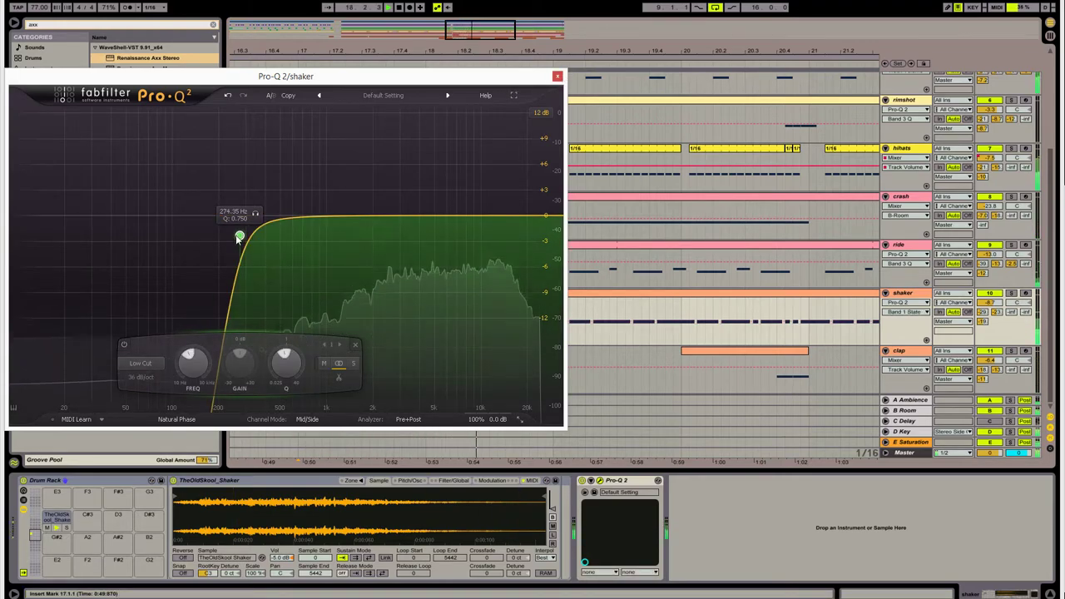
left_click_drag(240, 237, 247, 235)
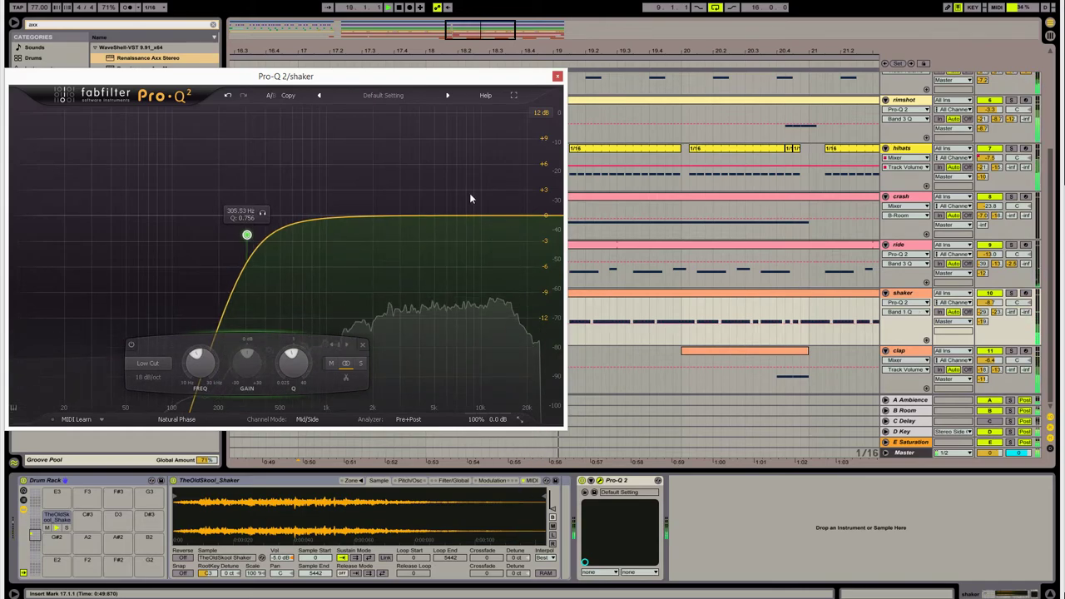
left_click(588, 481)
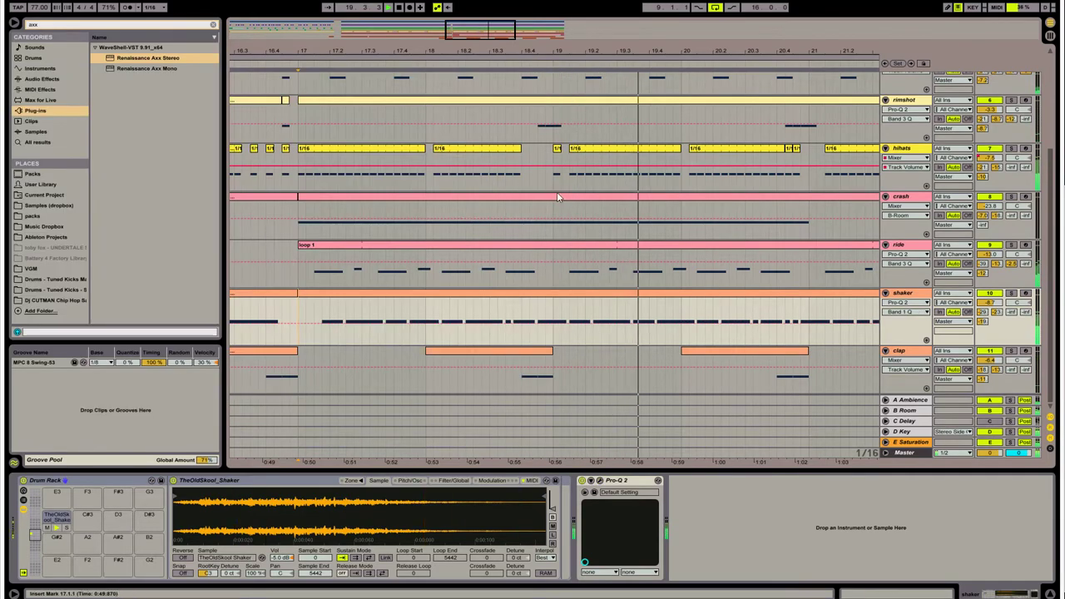
- Boost the shaker by about 11.7 dB near 1149 Hz in Pro-Q 2, and raise the low-cut frequency with a 24 dB/oct slope
left_click(588, 481)
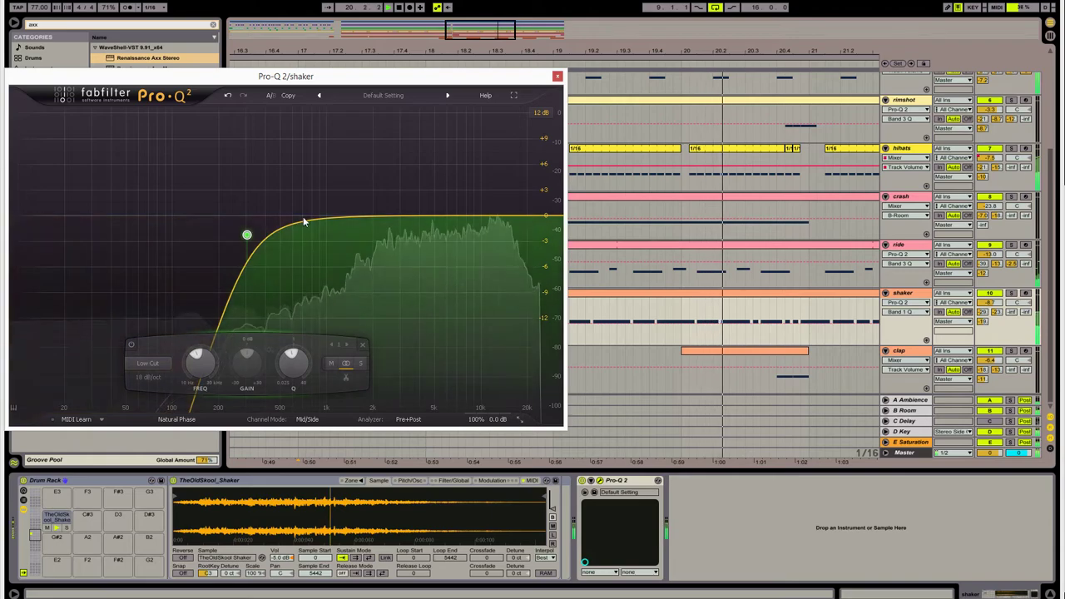
double_click(283, 157)
left_click_drag(283, 157, 337, 121)
left_click(248, 225)
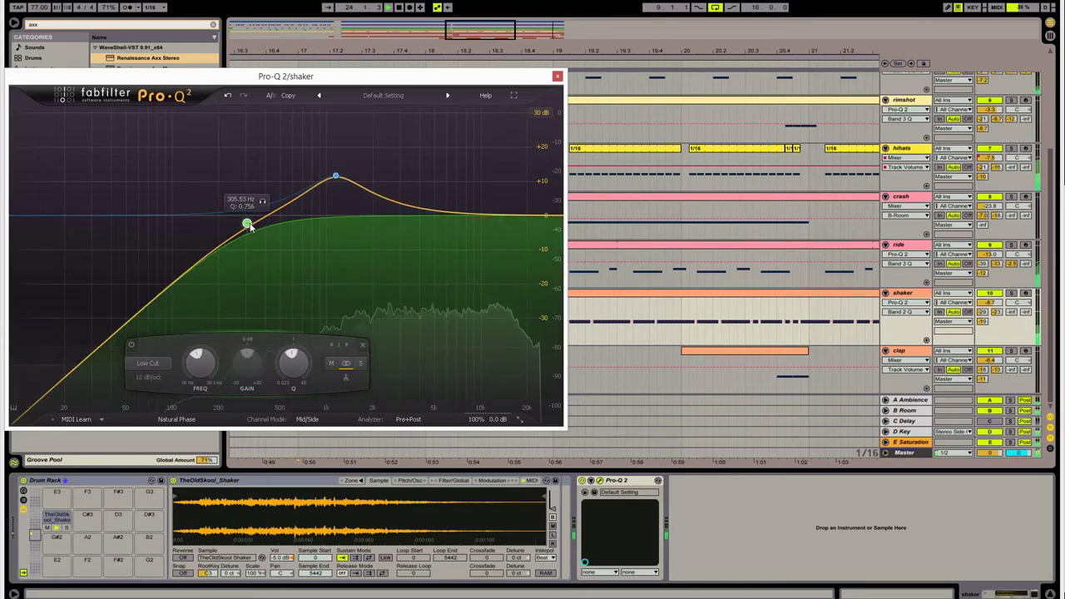
left_click_drag(248, 224, 260, 224)
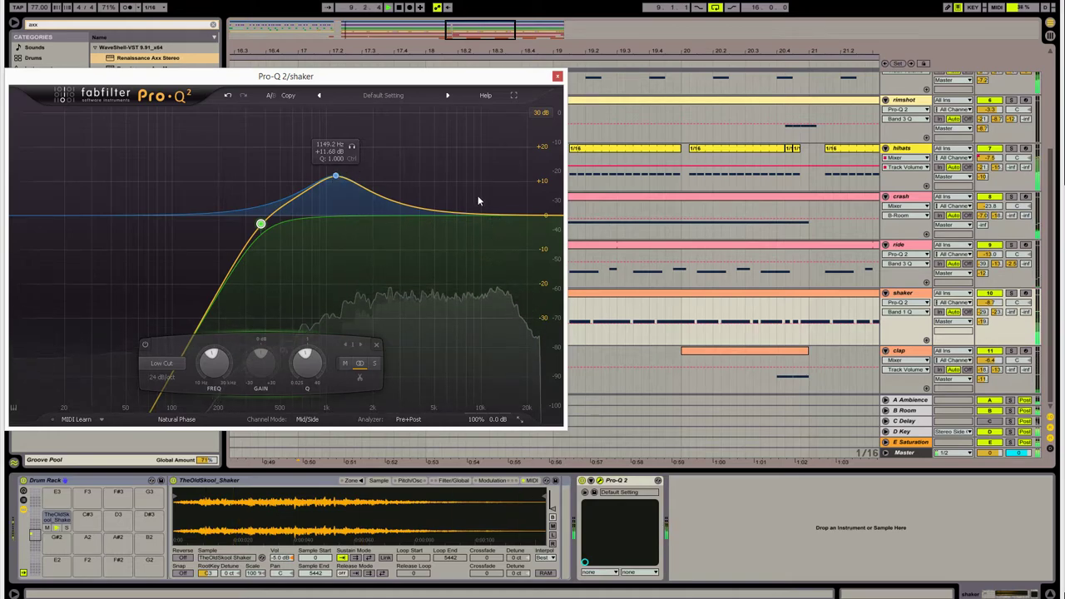
- Add a high-cut band in the shaker EQ's upper treble, trying shelf and low-cut shapes first, and slightly raise the midrange boost
left_click_drag(492, 216, 487, 227)
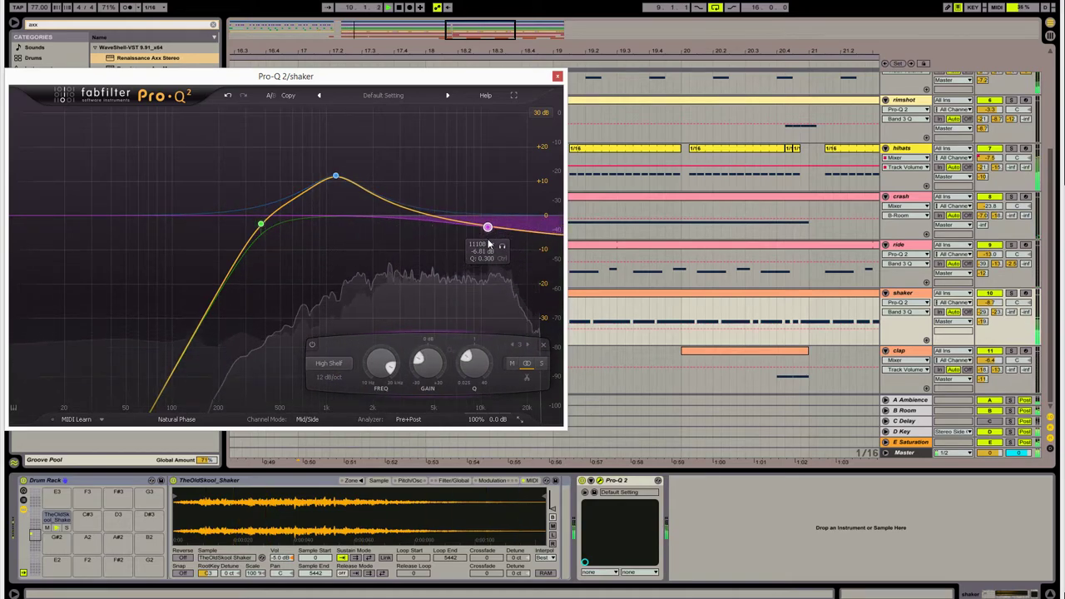
scroll(490, 236, "up", 10)
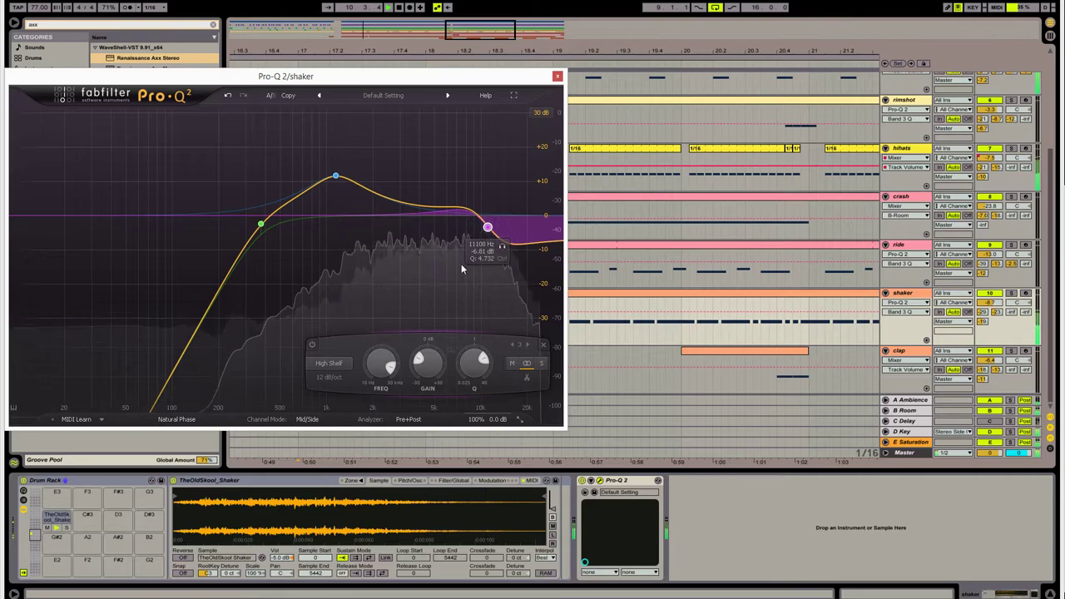
left_click(329, 363)
left_click(337, 404)
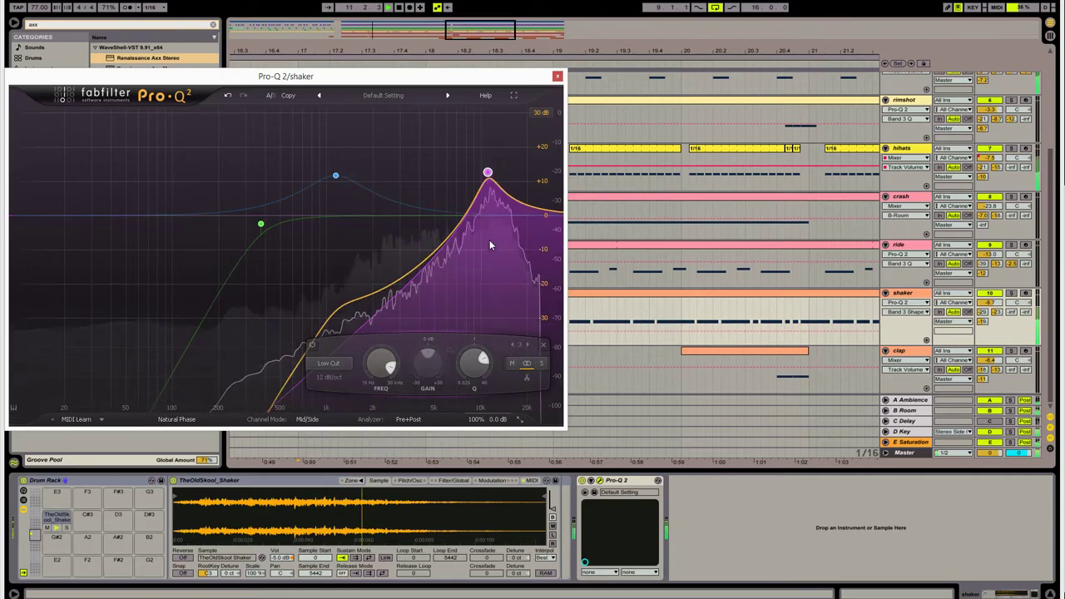
left_click(329, 363)
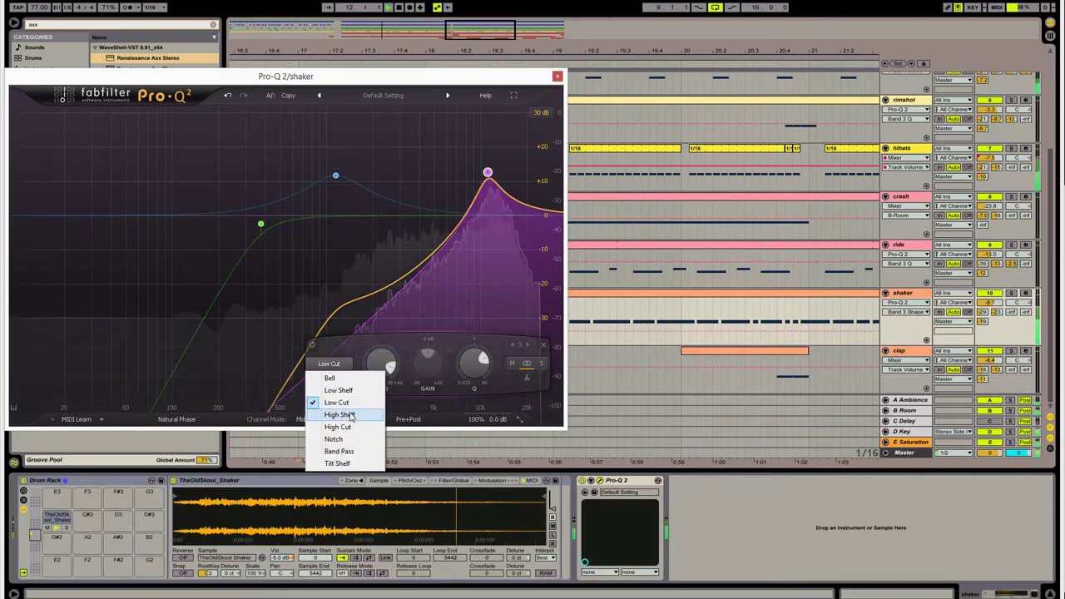
left_click_drag(488, 174, 514, 203)
mouse_move(336, 177)
left_mouse_down()
mouse_move(336, 193)
mouse_move(338, 166)
left_mouse_up()
- Add a bell cut of about 25.5 dB near 2953 Hz with a Q of about 3.73 to the shaker and audition that band
left_click_drag(424, 208, 399, 302)
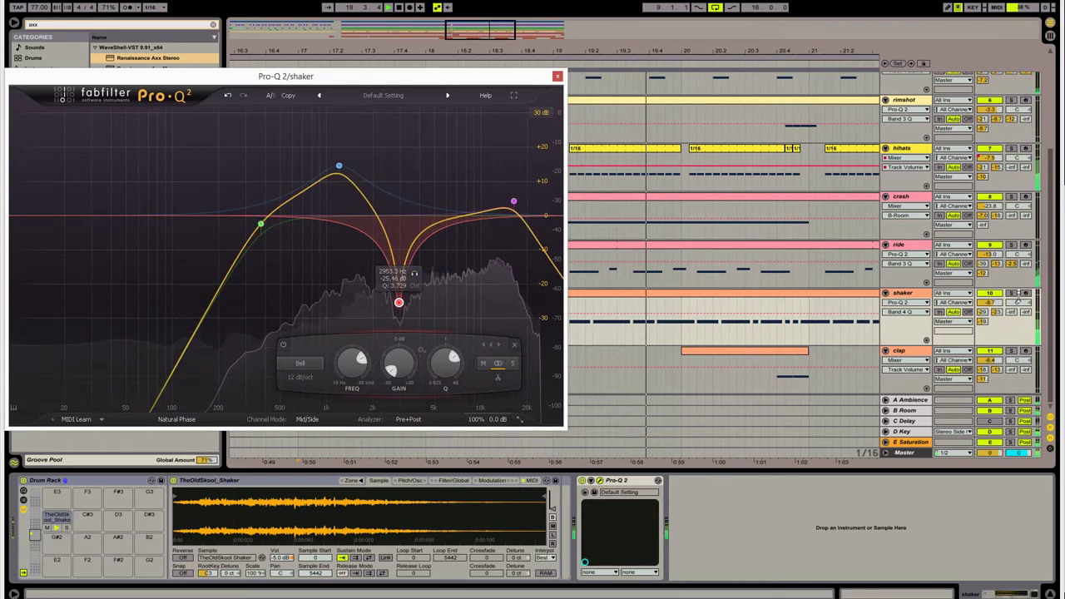
left_click(415, 274)
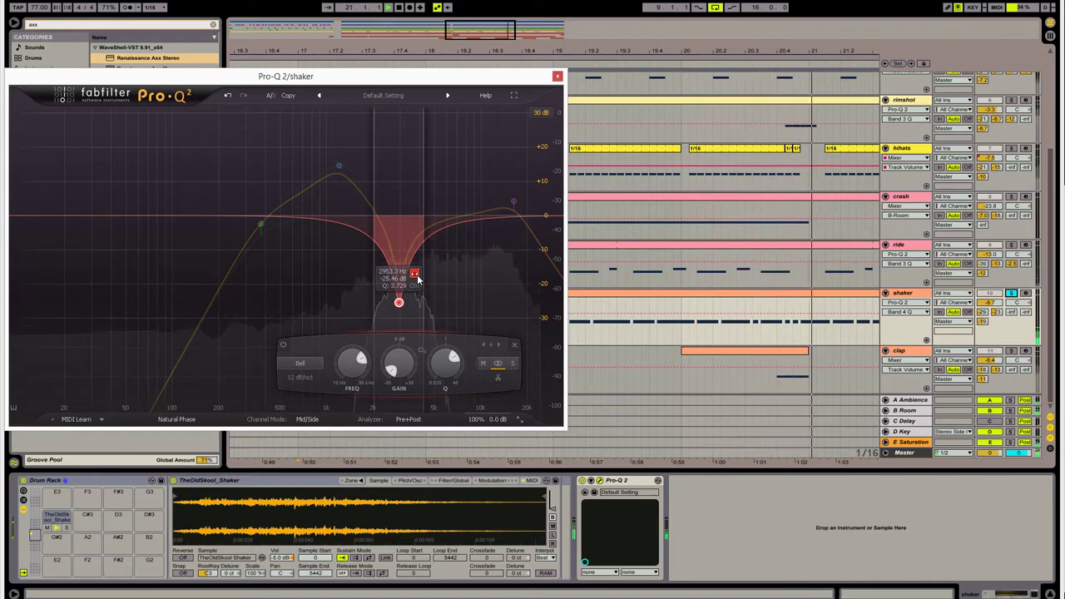
left_click(416, 275)
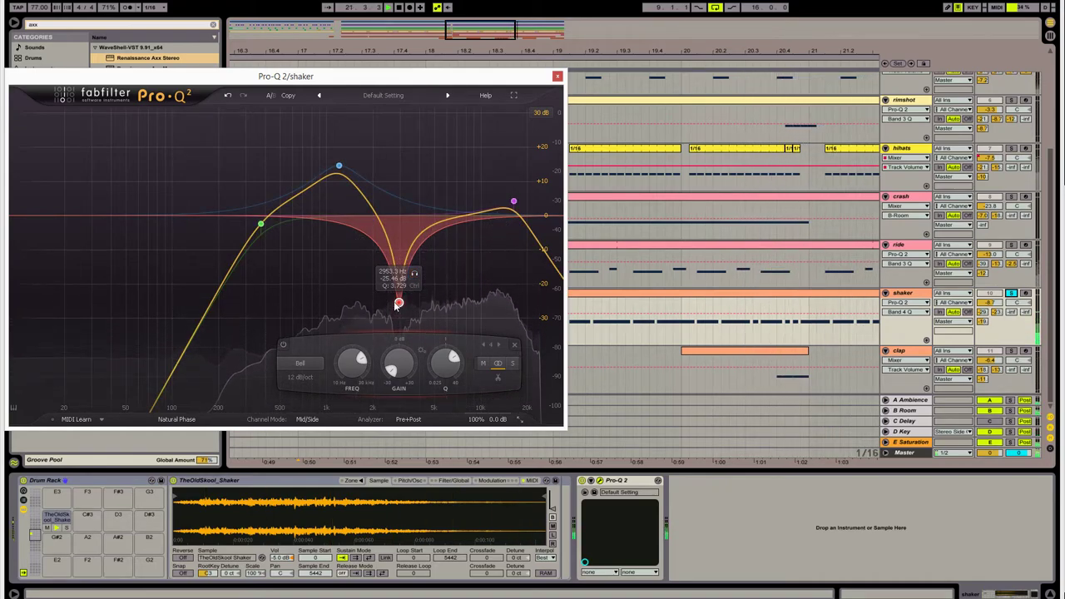
- Widen the shaker's upper-mid bell cut and ease it to about -11 dB, and set the high cut to about 15469 Hz
scroll(399, 304, "down", 5)
left_click_drag(399, 303, 394, 254)
left_click(512, 204)
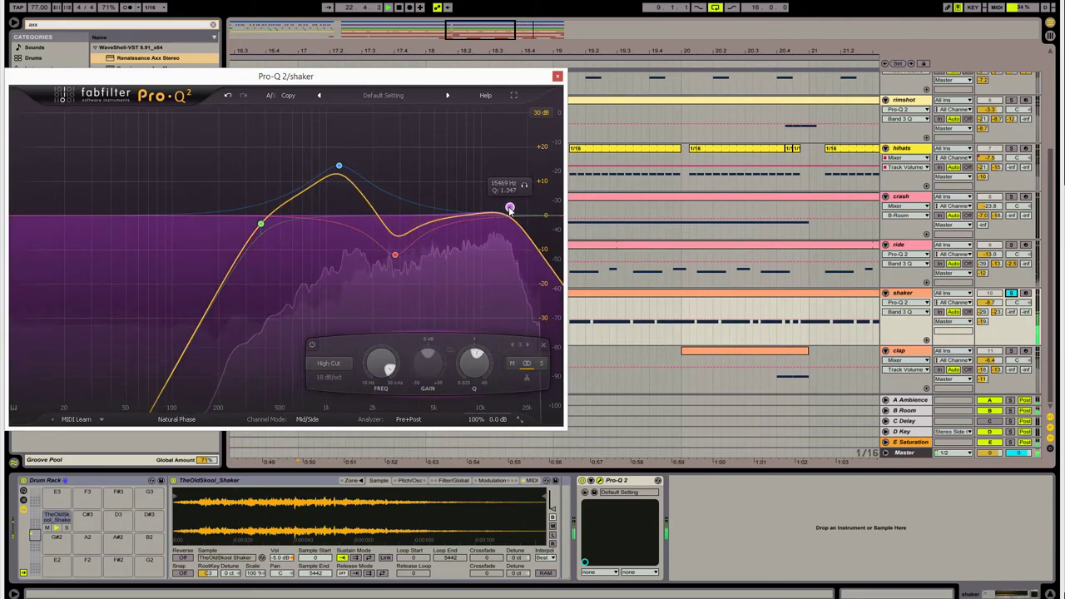
- Lower the shaker EQ's midrange boost to about 11.2 dB near 1170 Hz and raise the low cut to about 500 Hz
left_click_drag(340, 167, 338, 173)
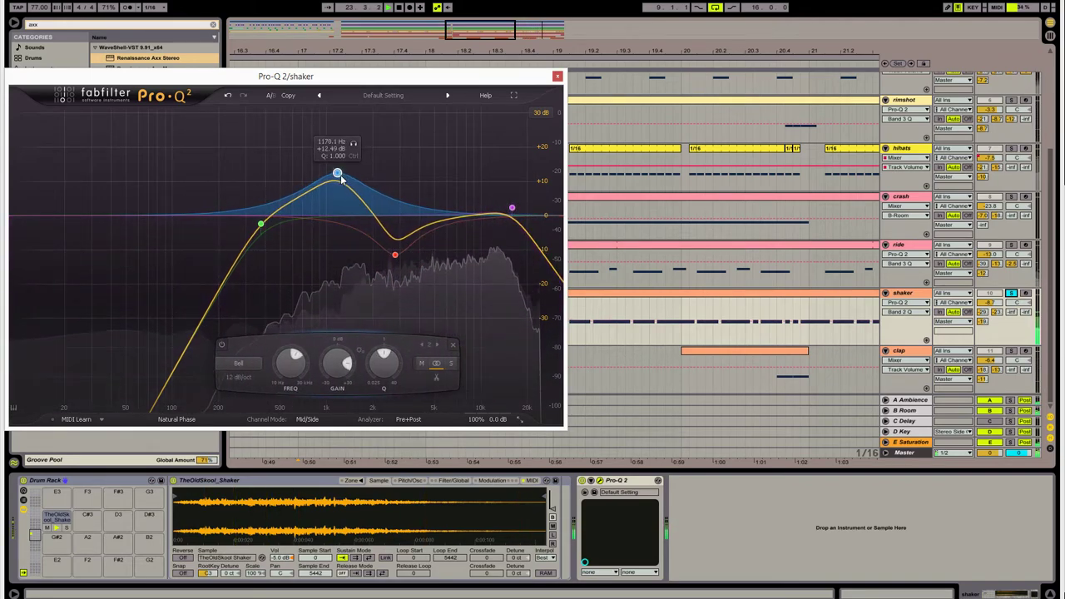
left_click_drag(261, 224, 282, 226)
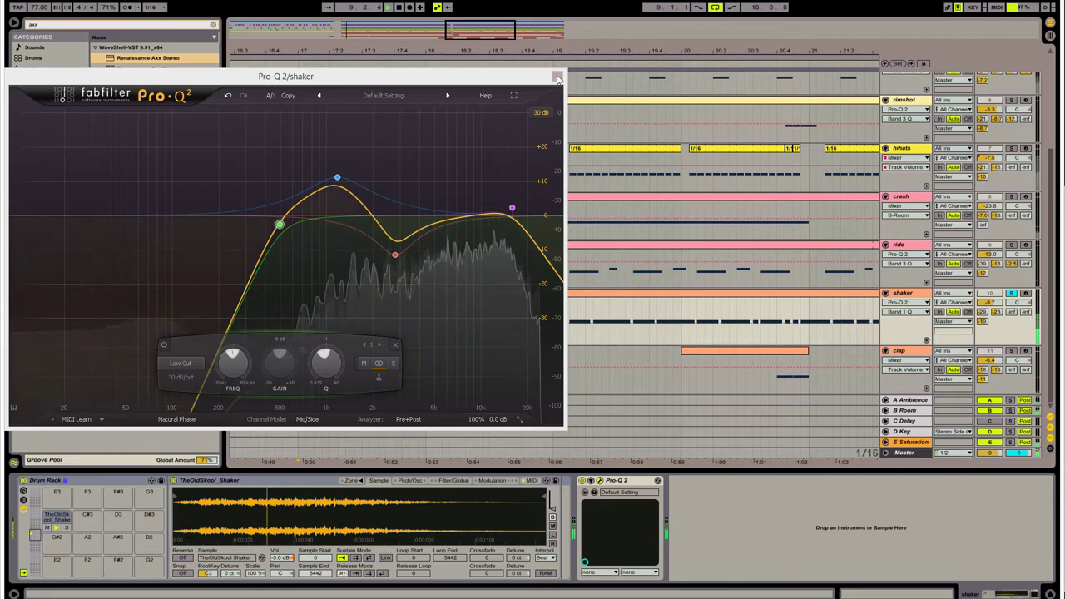
- Compare the shaker with its Pro-Q 2 bypassed and enabled, and unsolo the track with its volume lowered to -10.1 dB
left_click(582, 482)
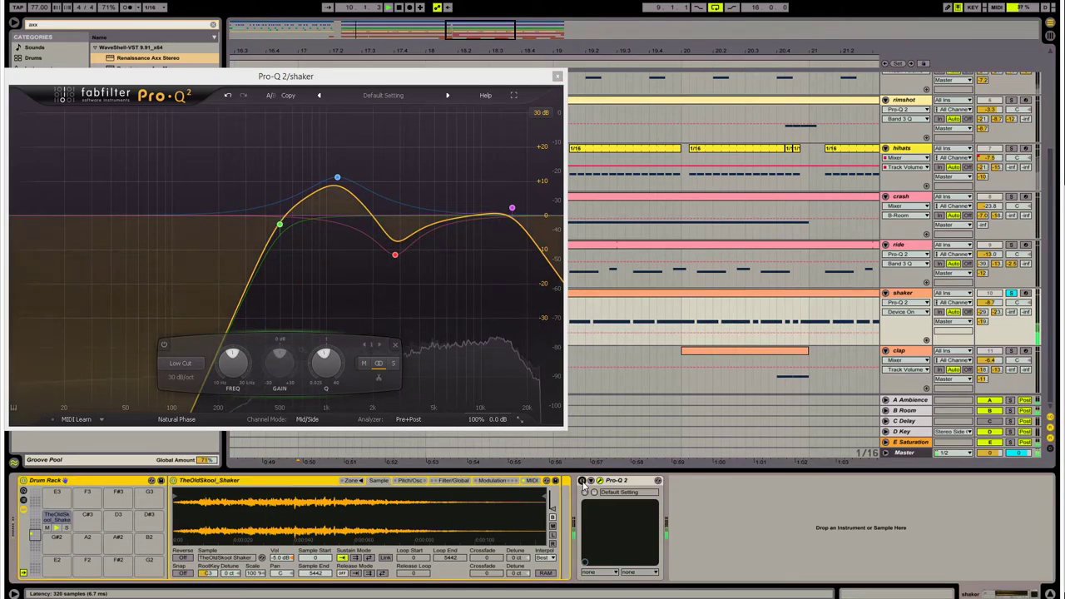
left_click(581, 481)
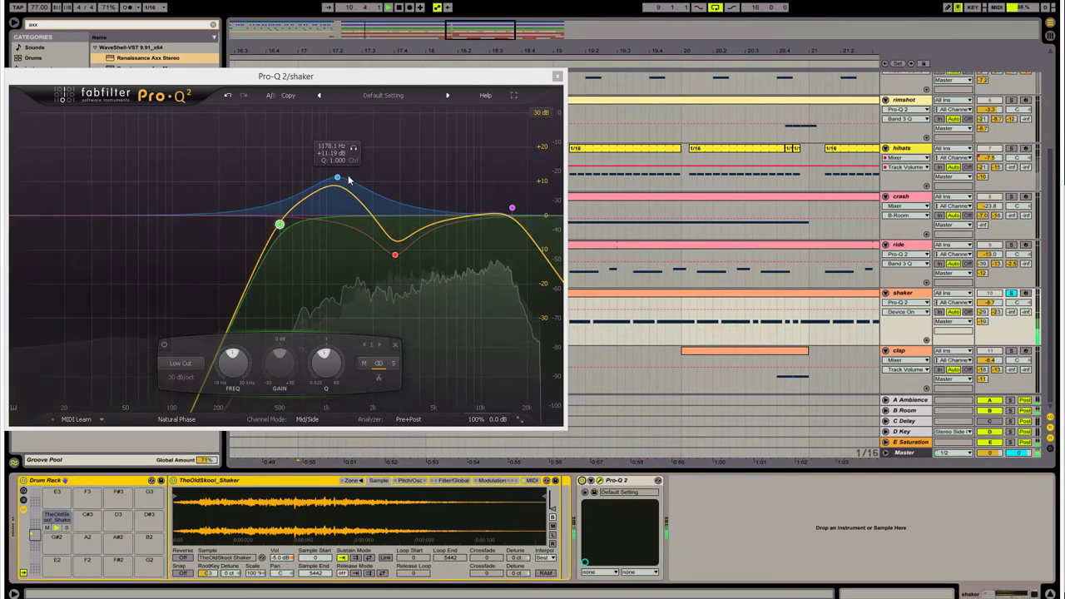
left_click(558, 76)
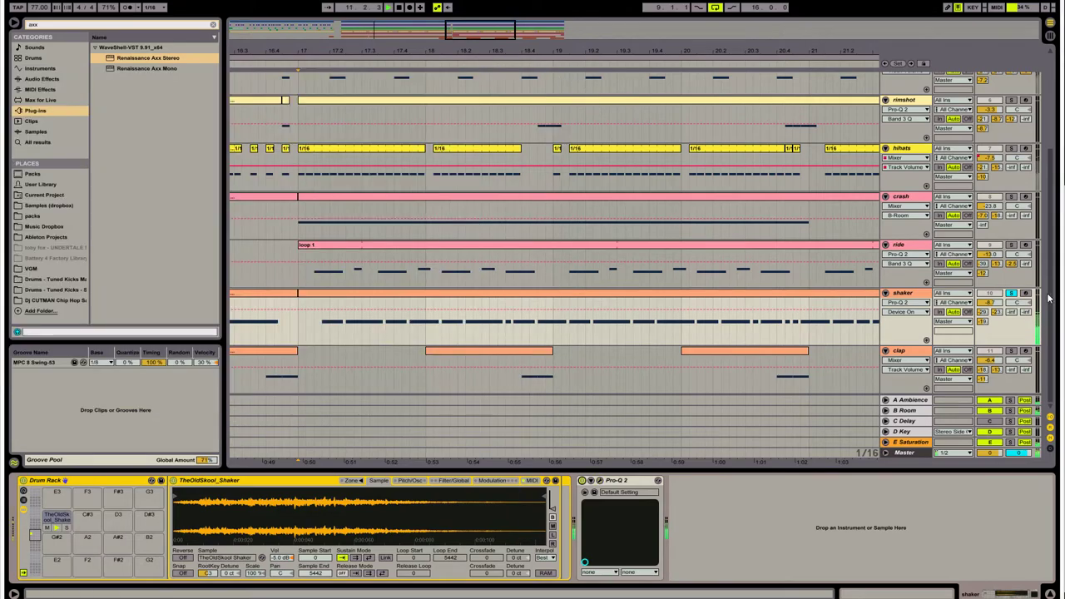
left_click(1012, 294)
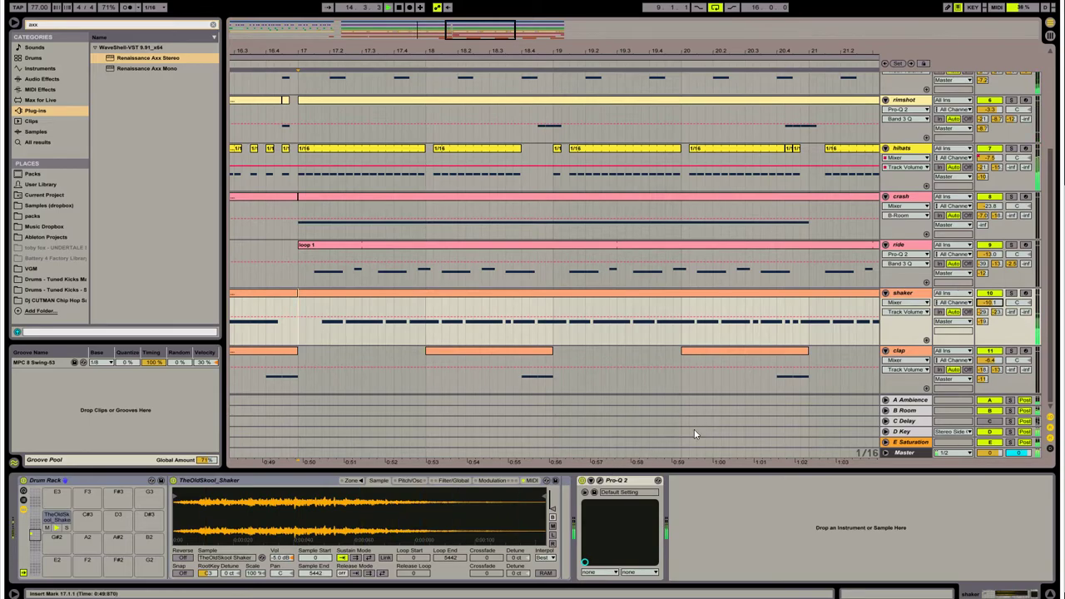
- Raise the shaker's Pro-Q 2 low-cut frequency to just below 3 kHz while the full mix plays, and close the EQ
left_click(599, 481)
left_click_drag(278, 226, 403, 231)
left_click(337, 178)
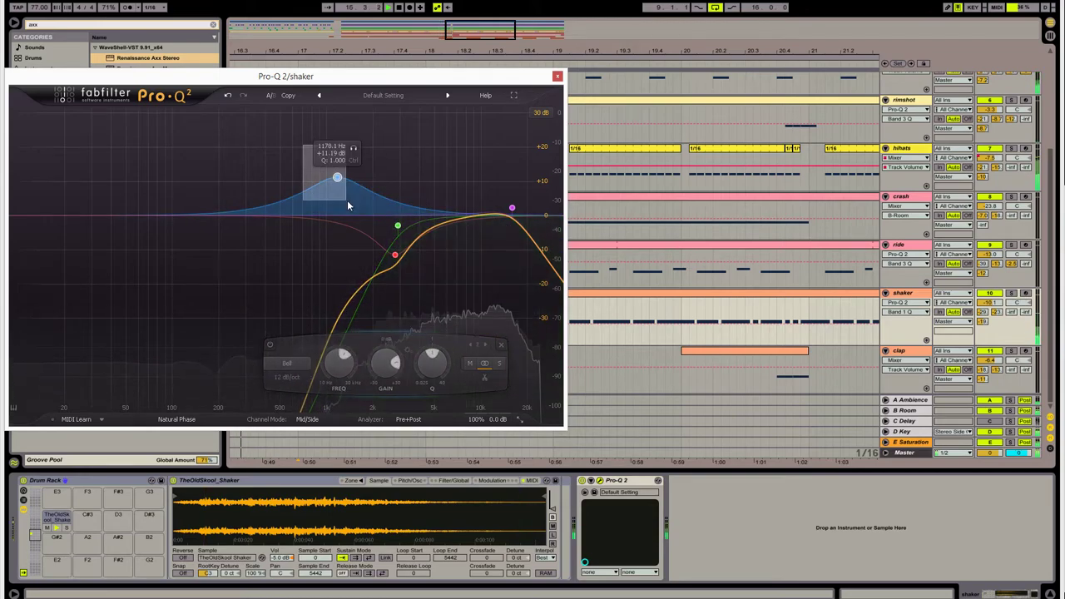
left_click(557, 77)
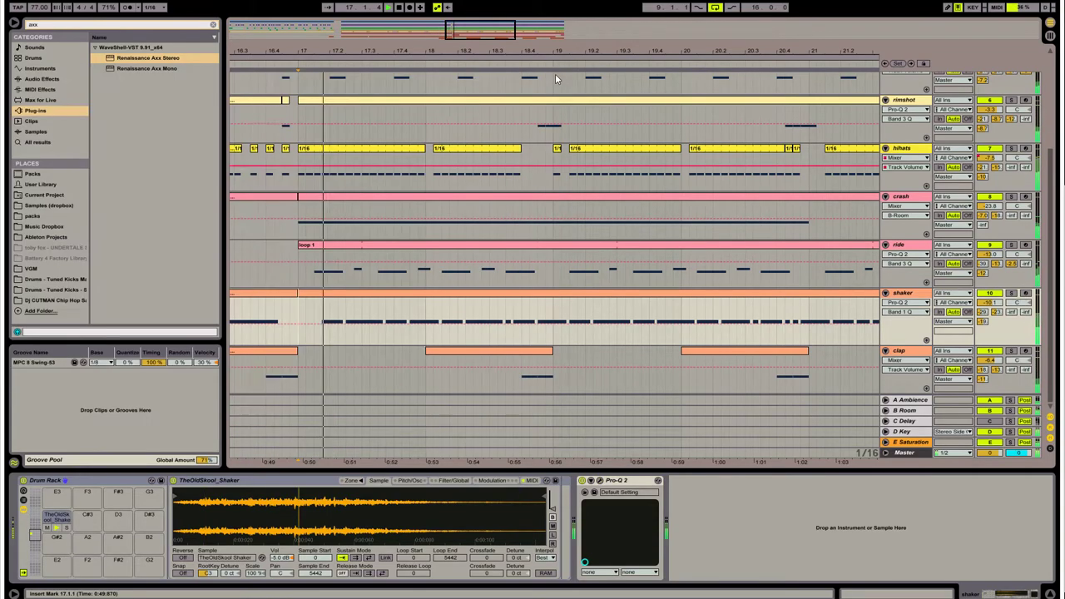
- Delete the clap fill at the end of bar 20, from about 20.3.4 onward
left_click_drag(584, 49, 489, 33)
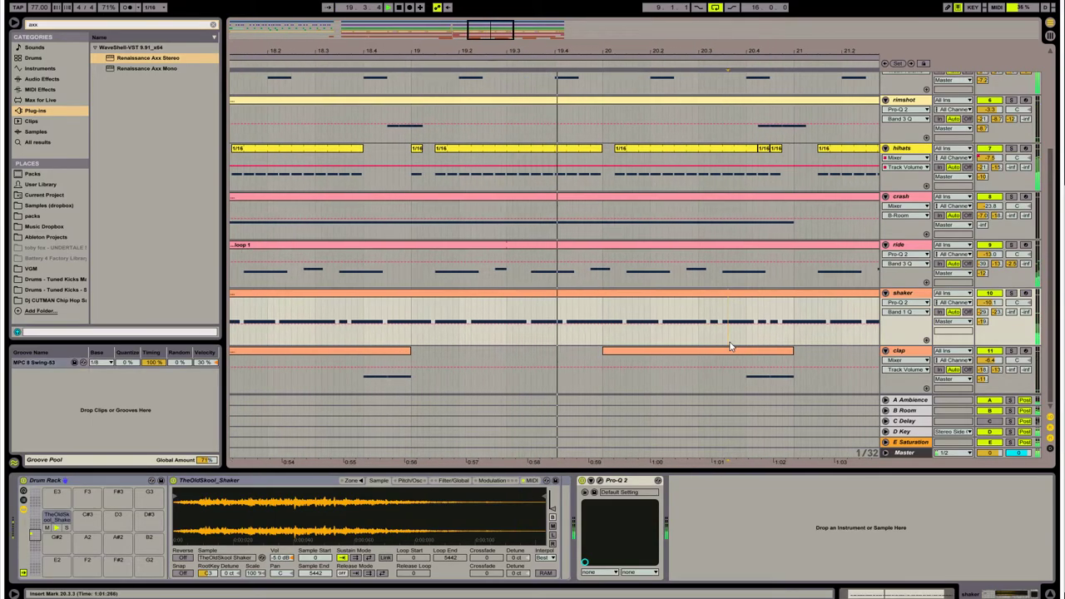
left_click_drag(749, 389, 861, 401)
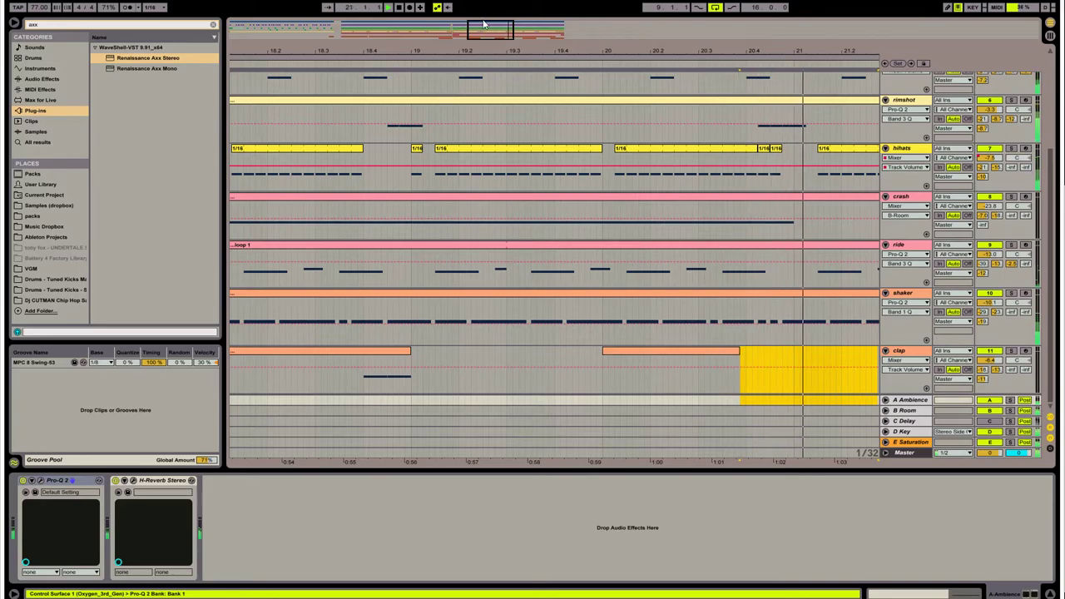
left_click_drag(483, 25, 495, 27)
left_click(545, 337)
- Delete the rimshot section from the last sixteenth of bar 20 into the start of bar 21, and play back the transition
scroll(646, 299, "up", 2)
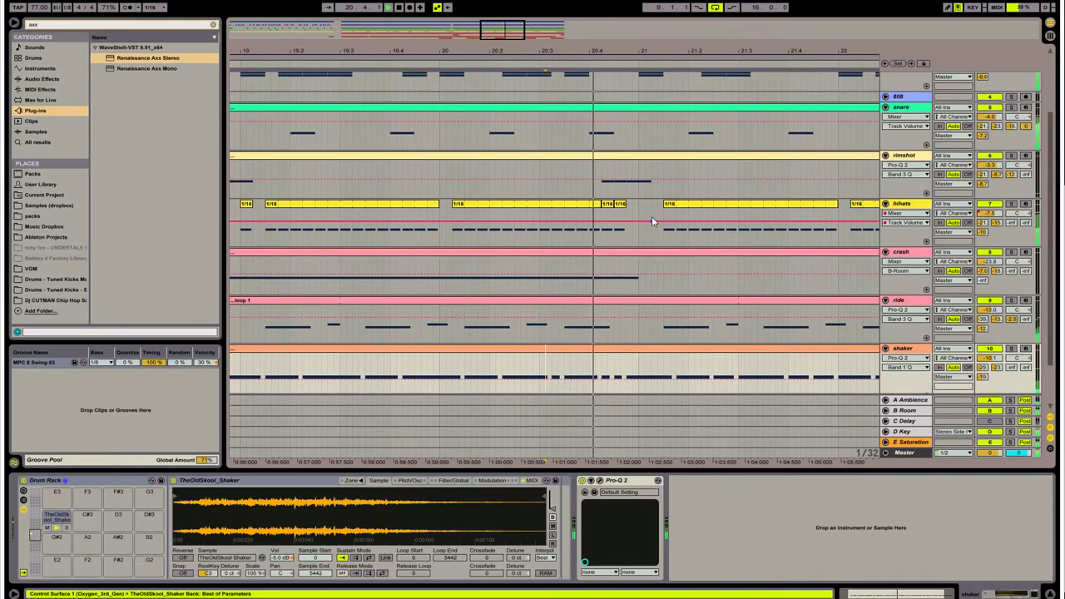
left_click_drag(626, 188, 676, 187)
key("Delete")
left_click(523, 190)
key("space")
key("space")
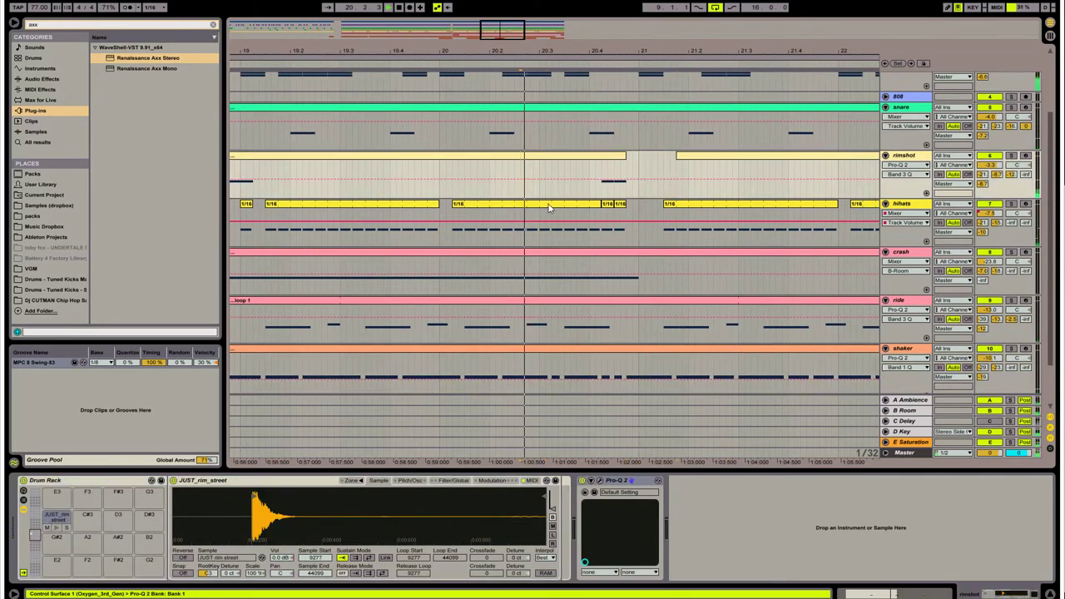
scroll(575, 243, "down", 3)
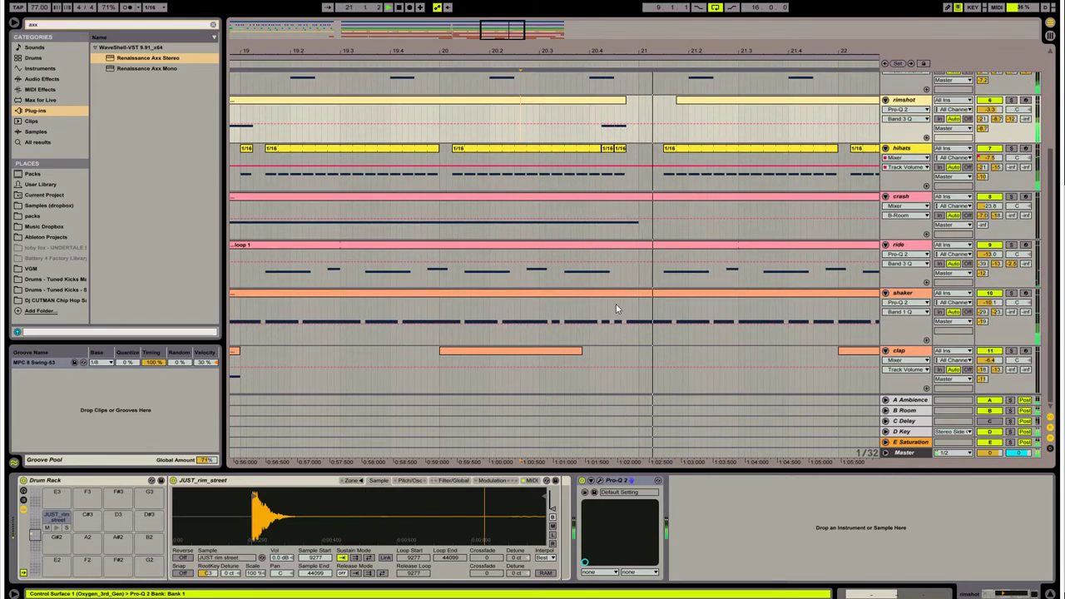
left_click(577, 333)
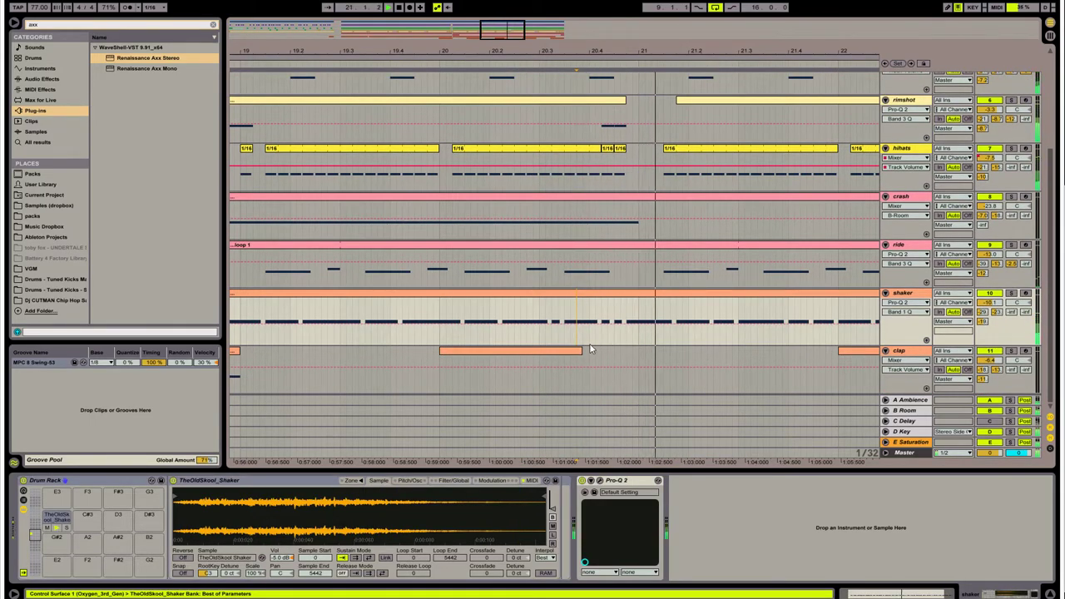
- Duplicate the short rimshot hit at the end of bar 20 onto the bar's last sixteenth
scroll(599, 332, "up", 2)
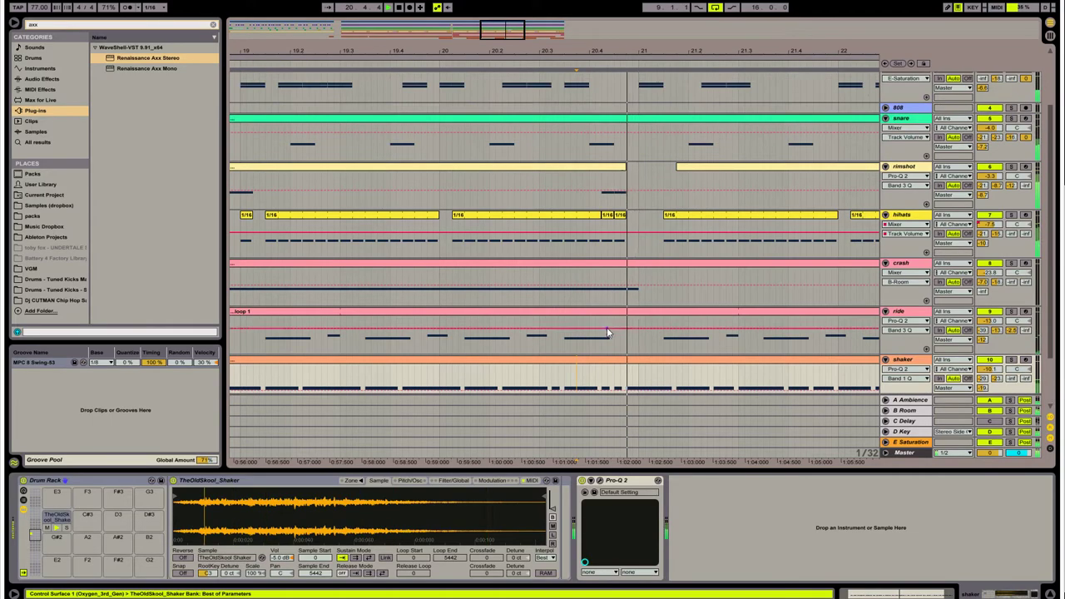
left_click(630, 200)
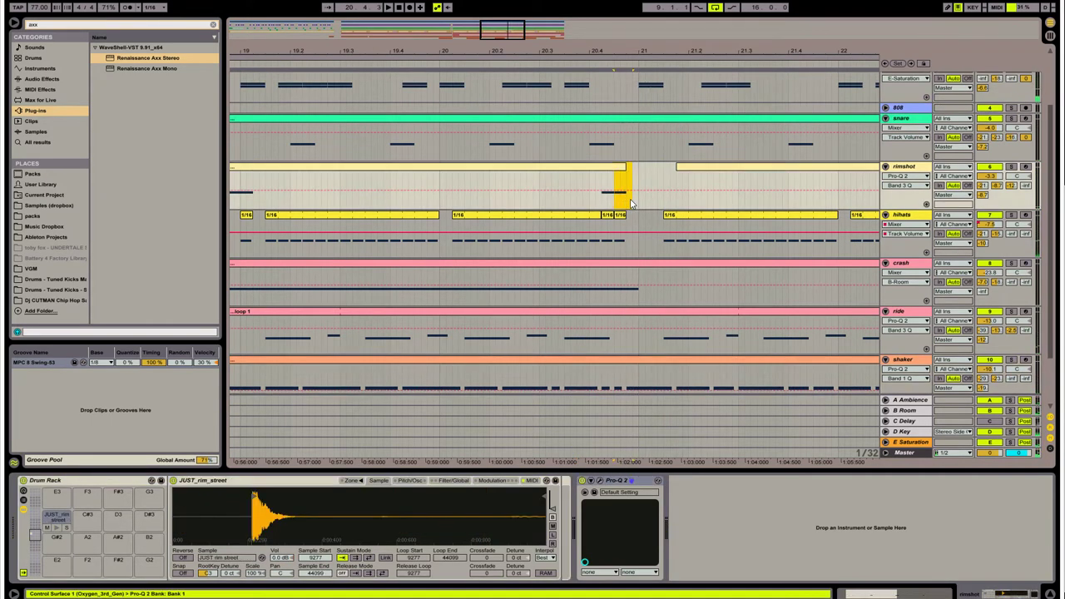
key("ctrl+d")
left_click(575, 198)
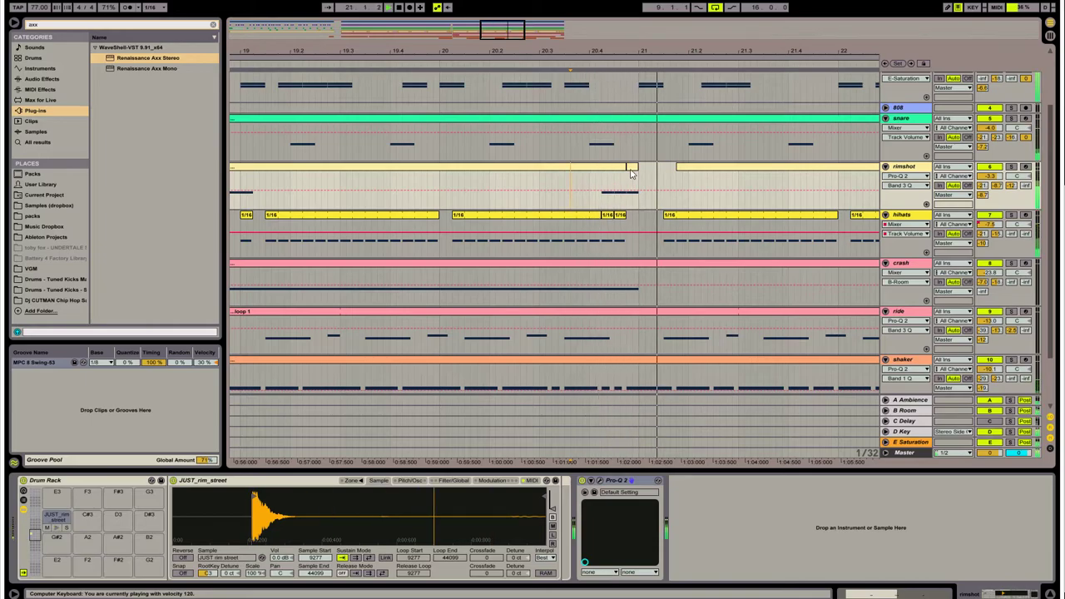
- Delete the leftover empty clap clip in bar 20 and select bars 17 to 20 on the clap track
scroll(606, 210, "down", 2)
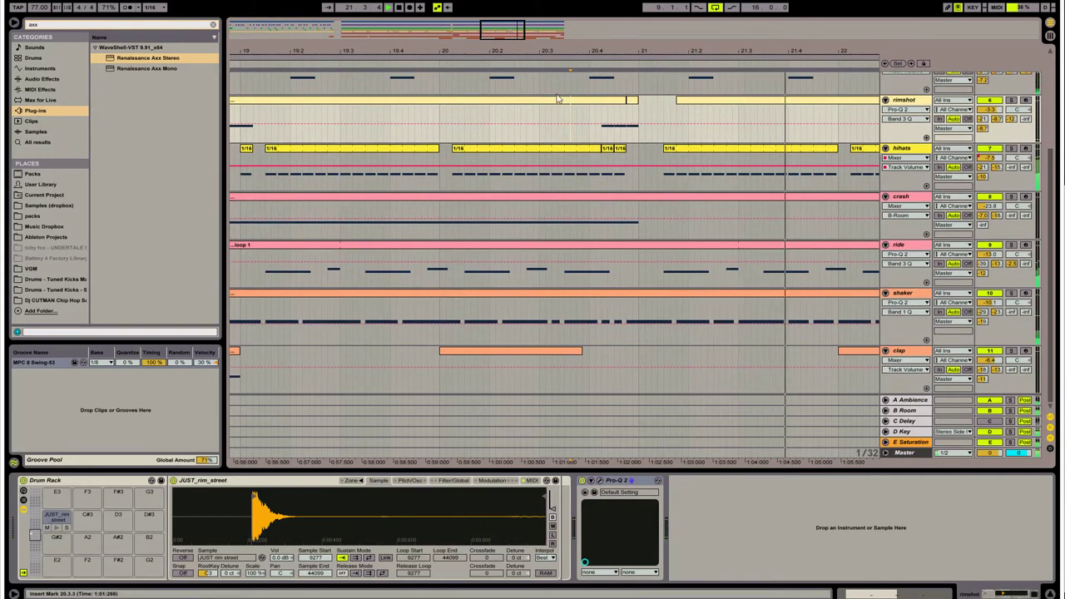
left_click_drag(550, 51, 537, 23)
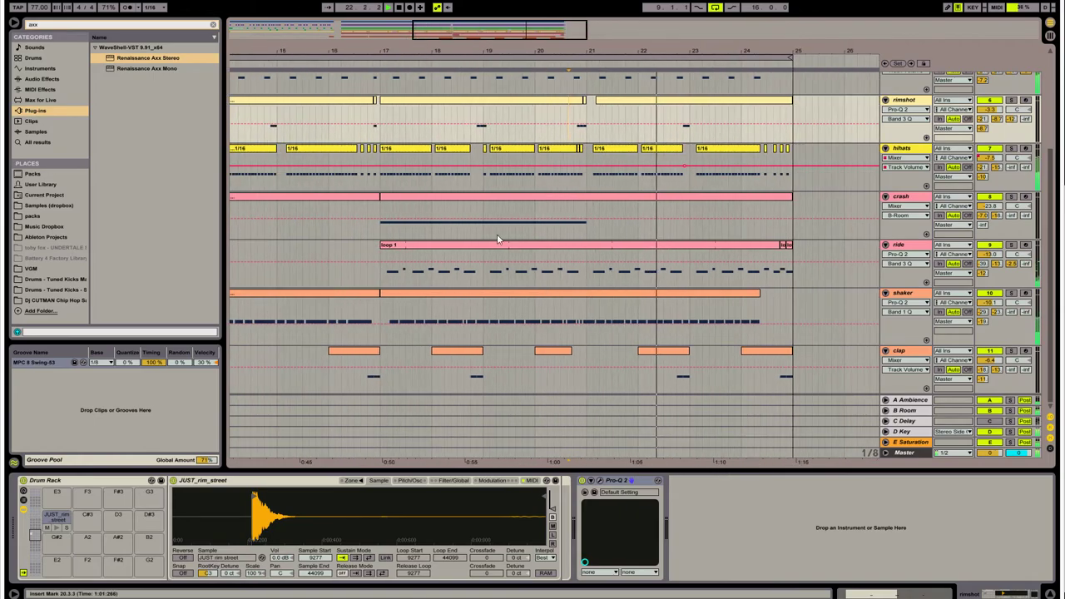
left_click(567, 351)
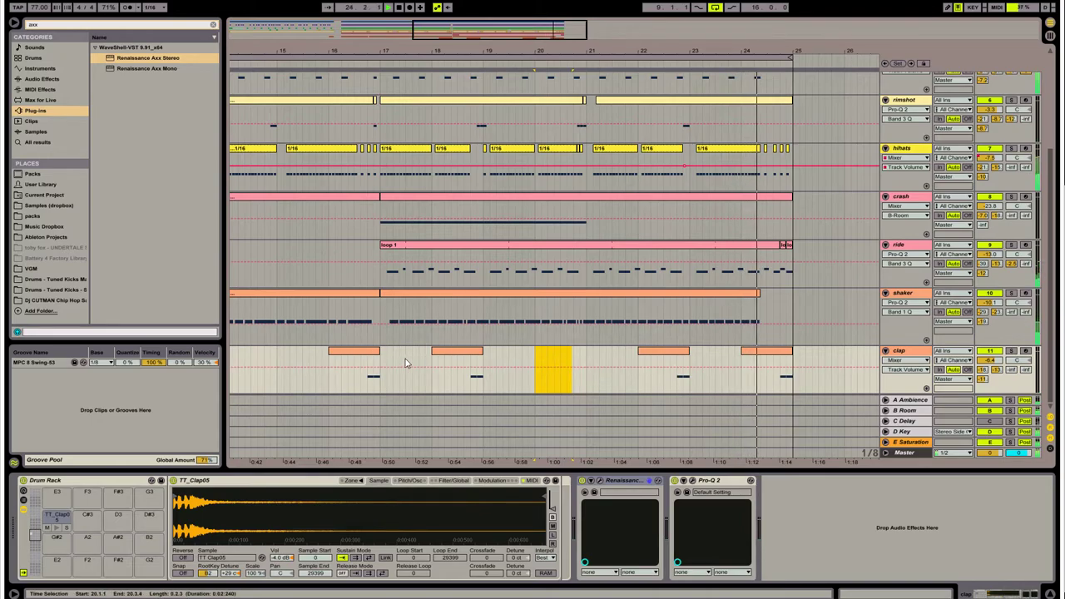
left_click_drag(385, 364, 569, 363)
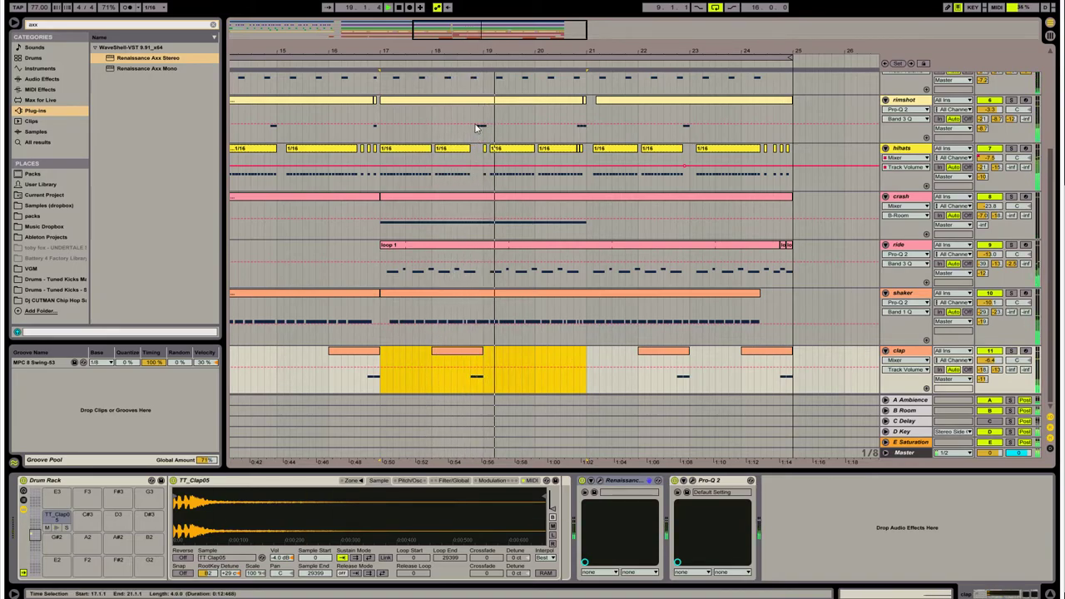
- Play back the transition from bar 18 into bar 19, examining the rimshot against the other drum parts
left_click_drag(482, 52, 505, 133)
scroll(515, 273, "up", 4)
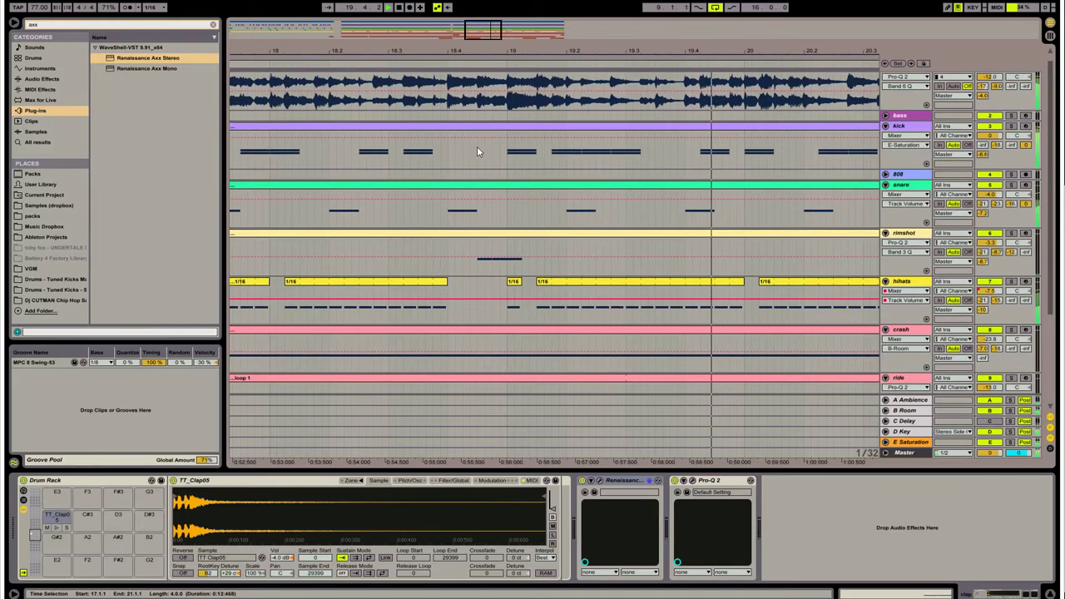
left_click_drag(497, 52, 483, 40)
scroll(480, 257, "down", 4)
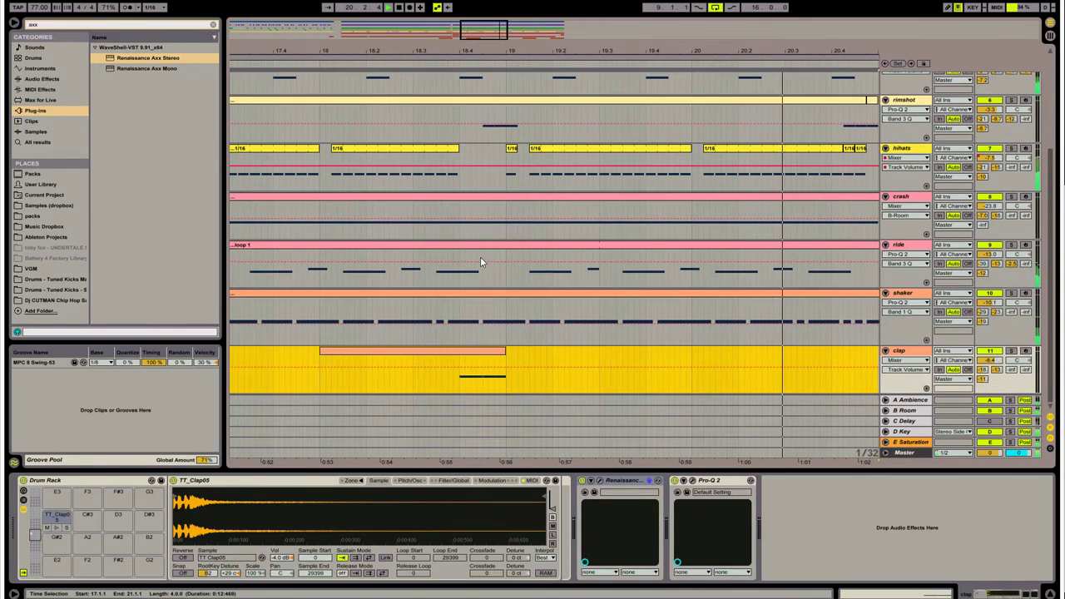
scroll(481, 256, "up", 3)
left_click(435, 217)
key("space")
key("space")
scroll(464, 238, "down", 3)
scroll(464, 238, "up", 3)
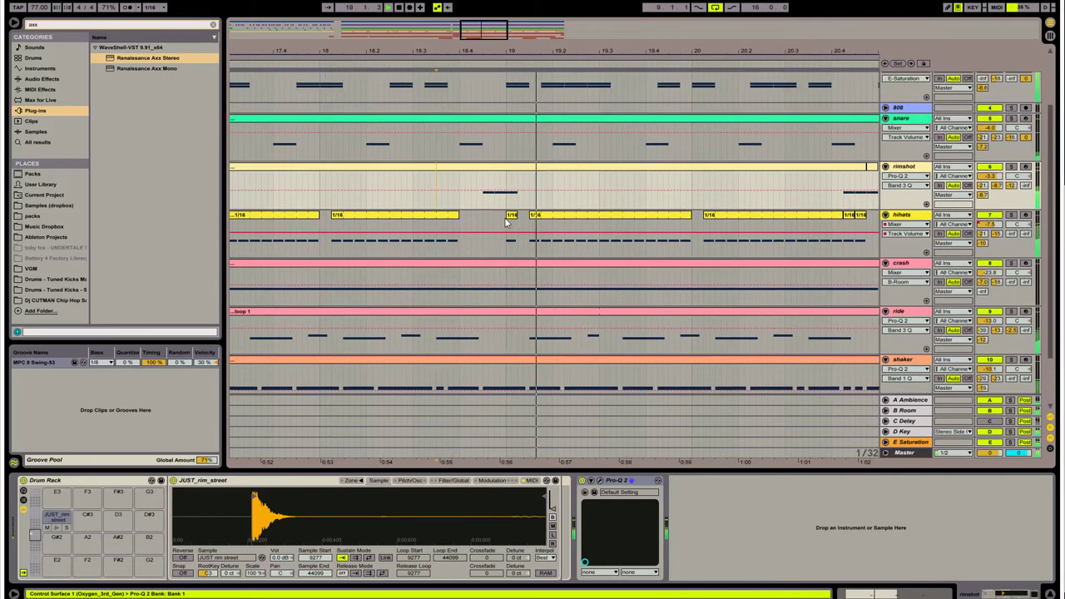
- Cut the rimshot section across the start of bar 19 and paste a rimshot clip near the end of bar 18
left_click_drag(541, 179, 494, 179)
key("Delete")
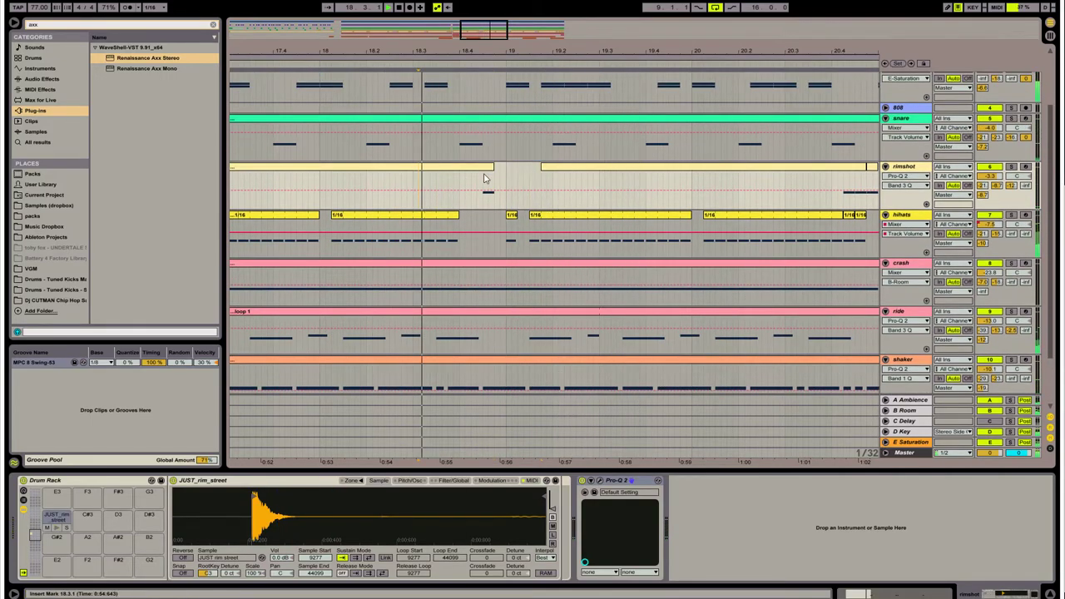
key("ctrl+z")
key("Delete")
left_click(484, 201)
key("ctrl+v")
left_click(442, 202)
- Delete the C Delay return track
left_click_drag(489, 49, 474, 19)
scroll(594, 253, "down", 3)
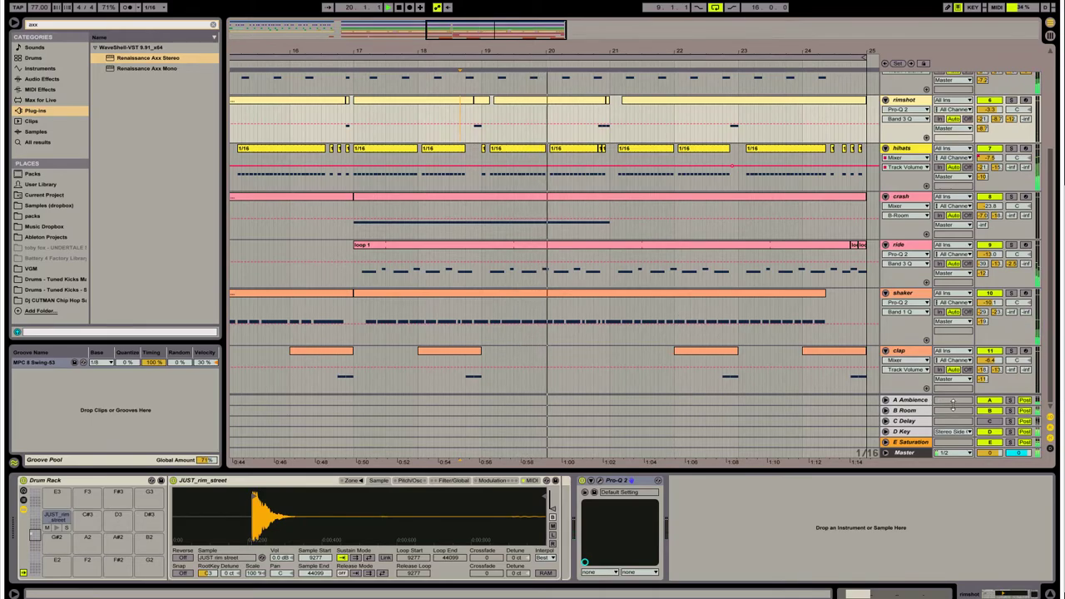
left_click(911, 421)
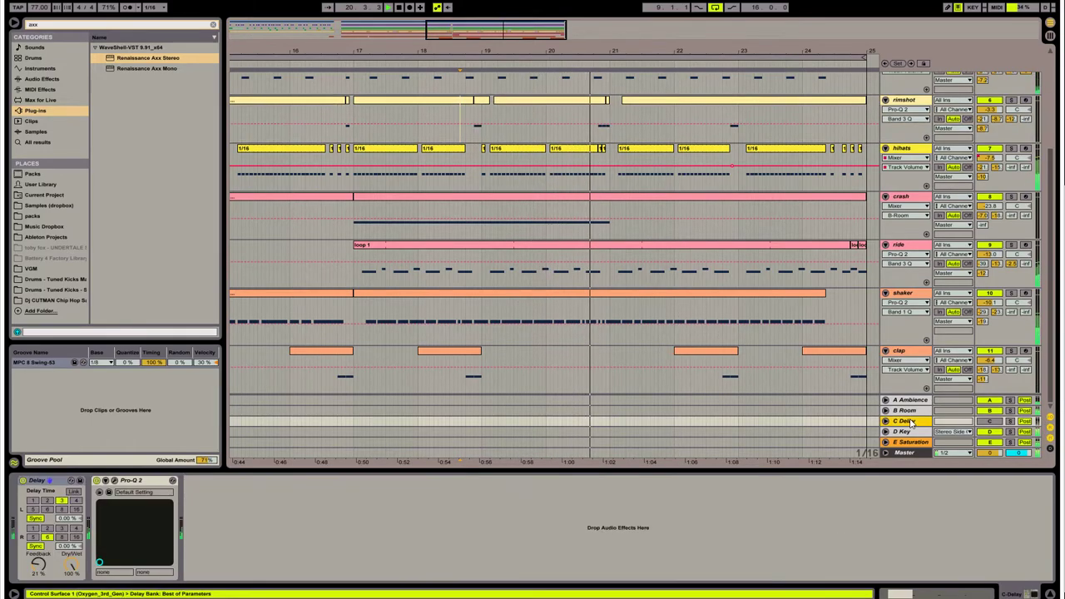
key("Delete")
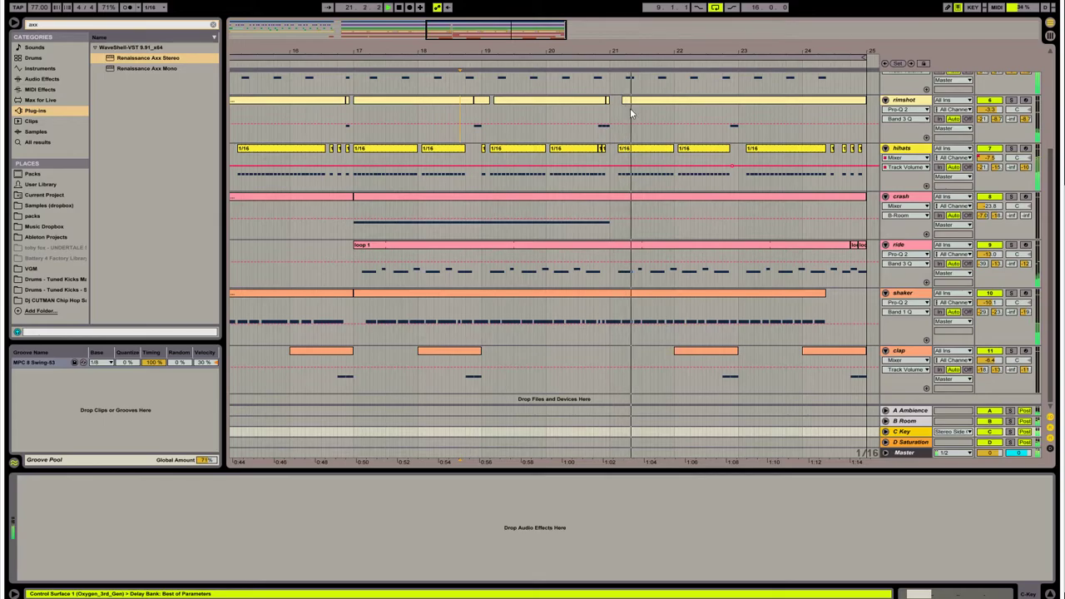
- Hide the return tracks in the arrangement, leaving the Master track shown
scroll(747, 253, "up", 5)
scroll(748, 264, "down", 4)
left_click_drag(626, 50, 511, 47)
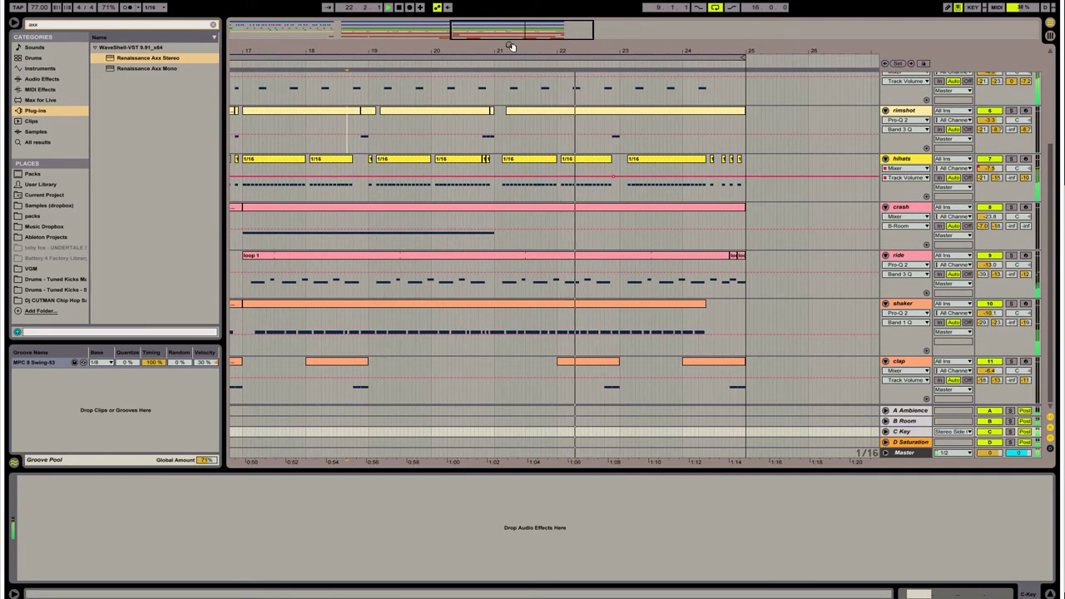
left_click(1052, 428)
scroll(654, 312, "up", 3)
scroll(655, 310, "down", 1)
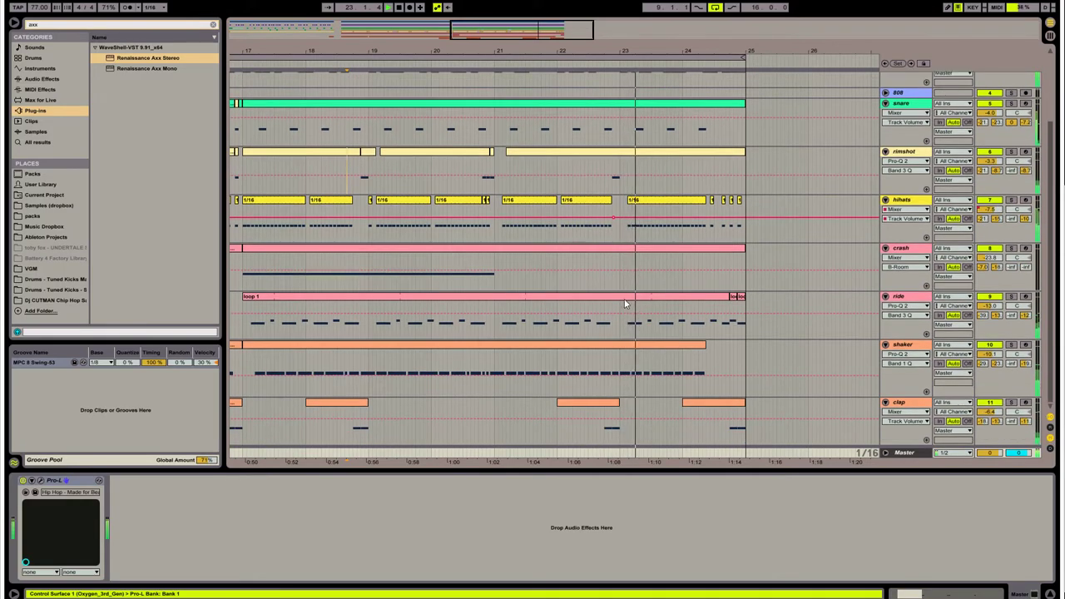
- Review the arrangement from bar 9 to bar 24 during playback, and hide the browser and groove pool with Follow turned on
mouse_move(488, 42)
left_mouse_down()
mouse_move(516, 43)
mouse_move(425, 49)
mouse_move(508, 46)
left_mouse_up()
scroll(513, 270, "up", 3)
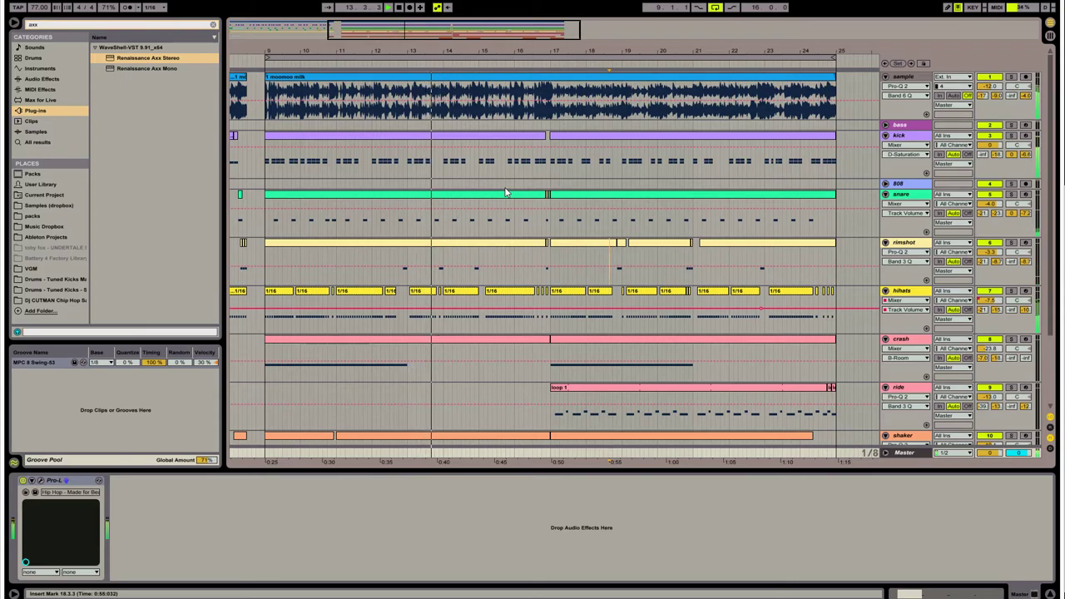
scroll(513, 189, "down", 3)
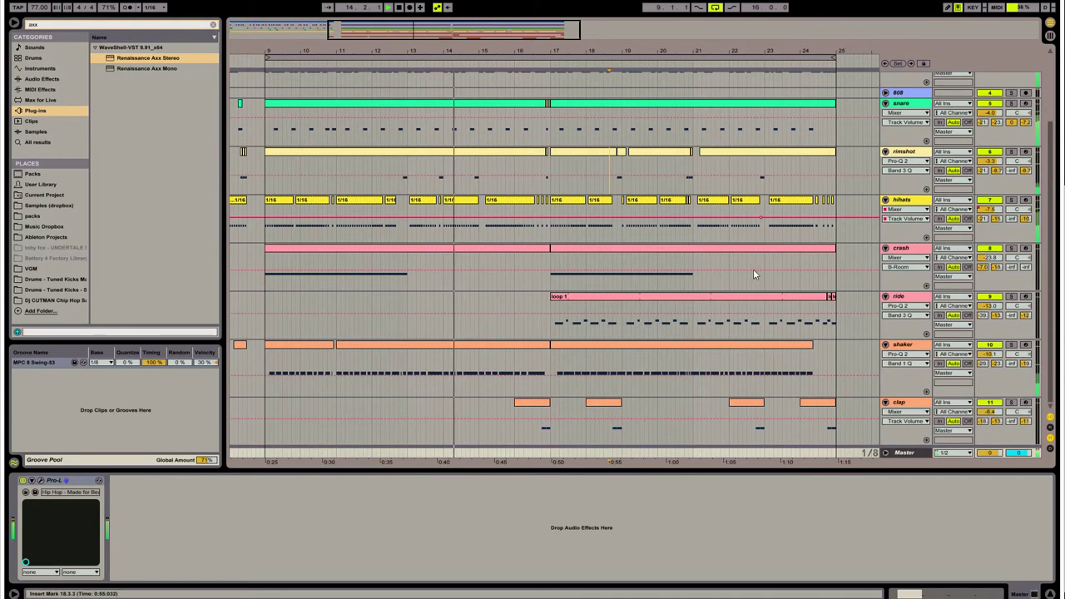
scroll(768, 291, "up", 3)
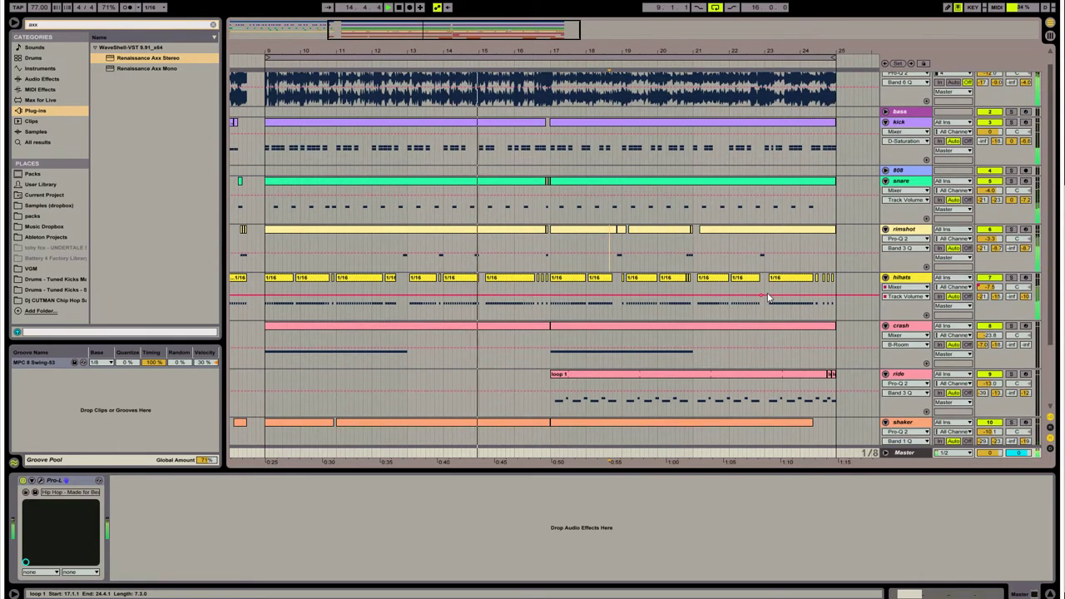
scroll(761, 290, "down", 3)
left_click_drag(504, 52, 504, 97)
left_click(14, 25)
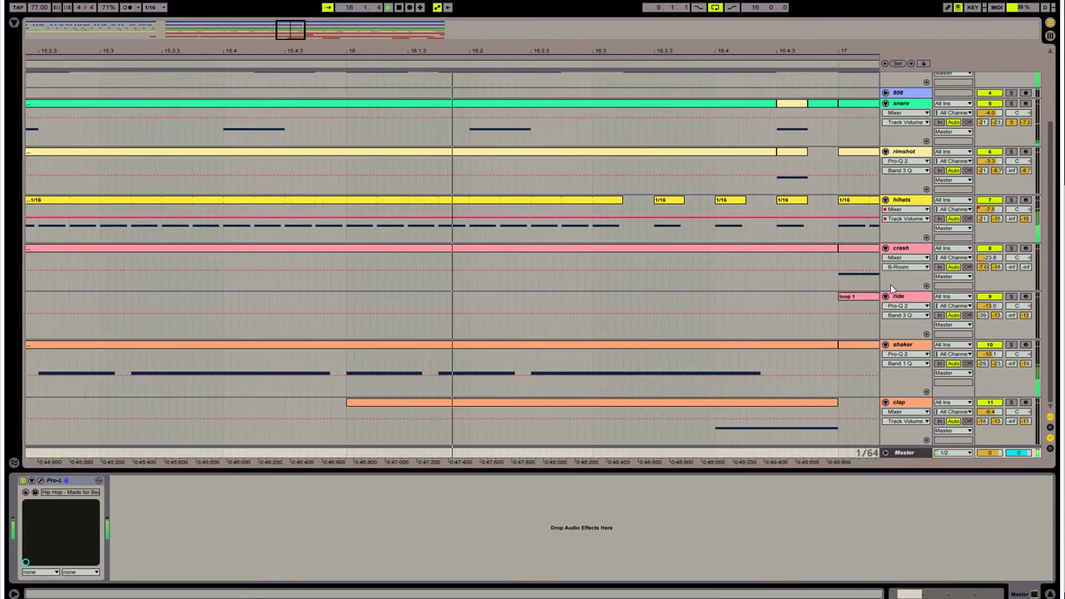
- Resize all tracks to the same compact height and fold them all
left_click(904, 404)
scroll(908, 375, "up", 4)
left_click(911, 78)
key("ctrl+a")
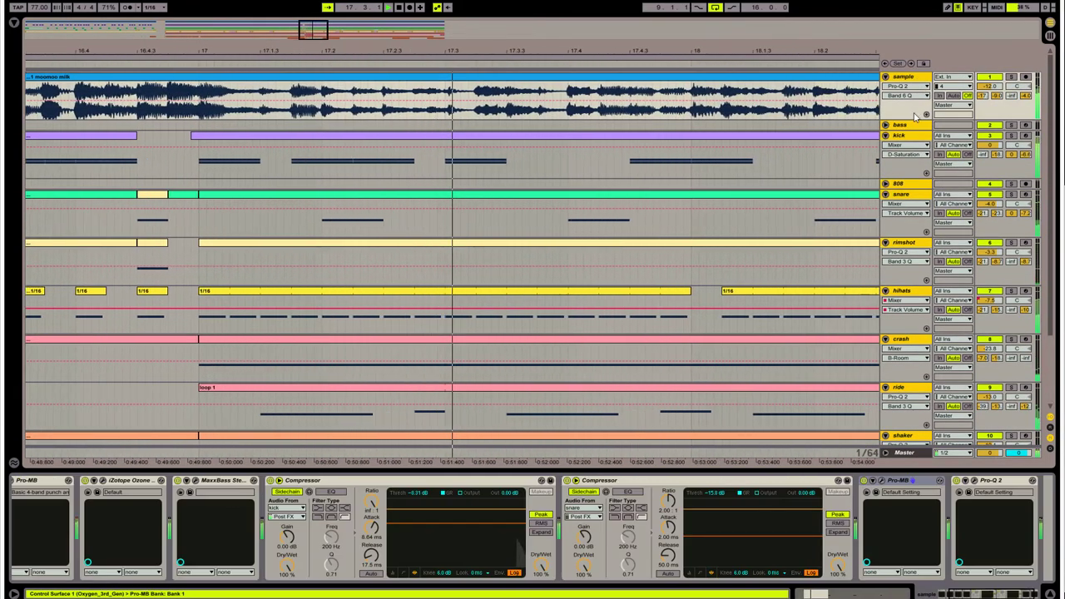
left_click_drag(909, 119, 910, 109)
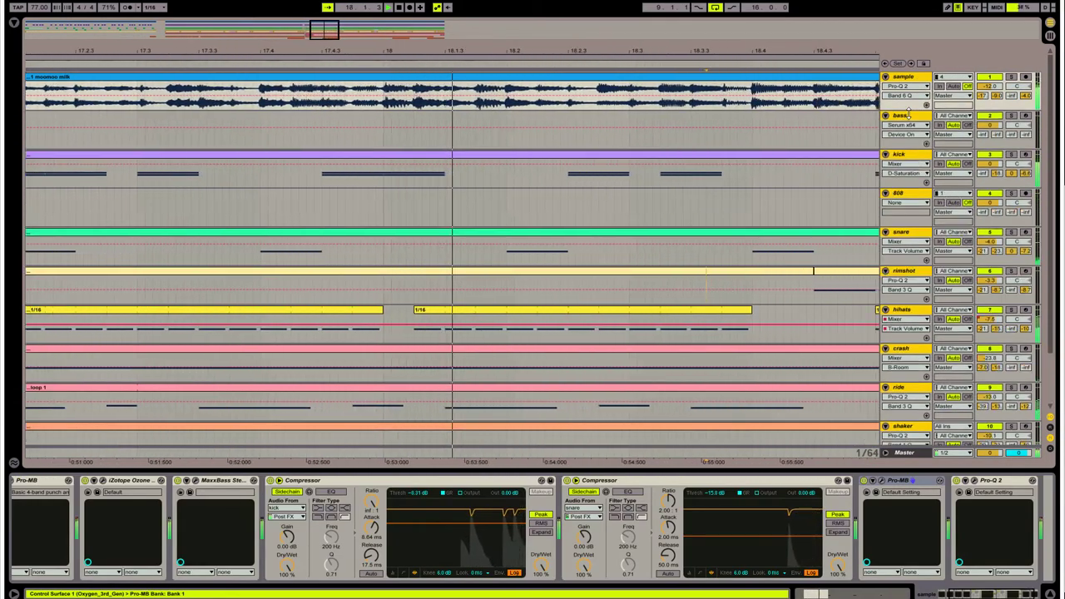
left_click(886, 193)
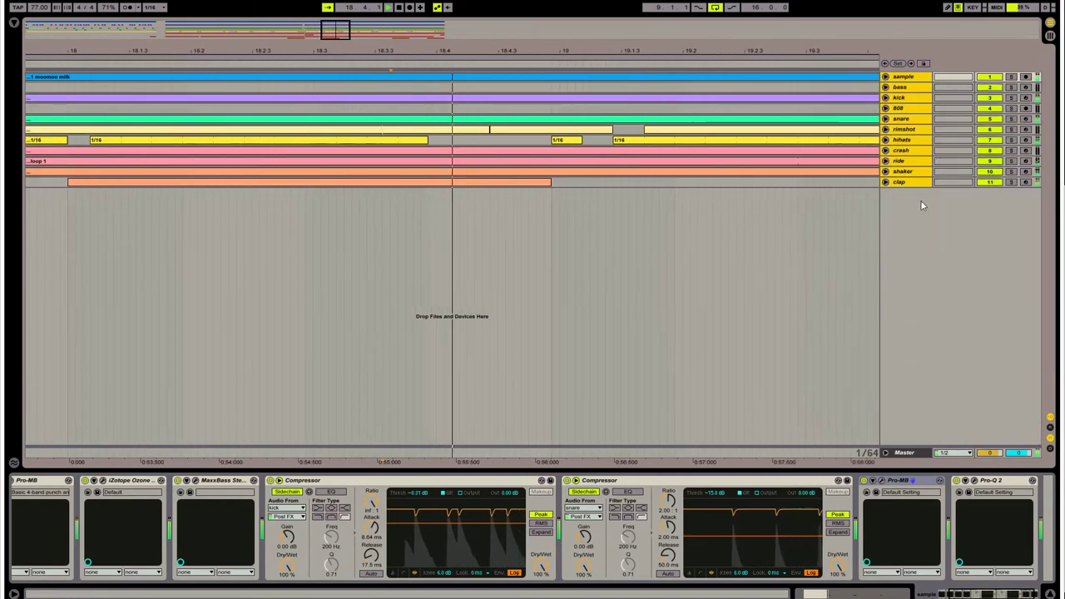
- Unfold the sample, kick, snare, rimshot, hihats, crash, ride, shaker and clap tracks, leaving bass and 808 folded
left_click(905, 129)
left_click(886, 77)
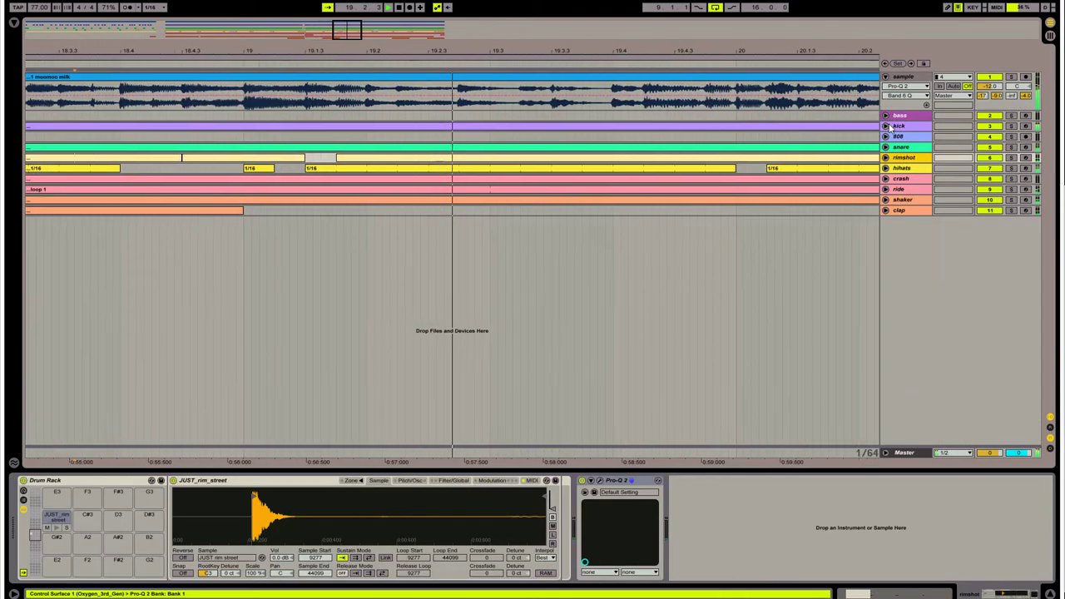
left_click(885, 126)
left_click(886, 176)
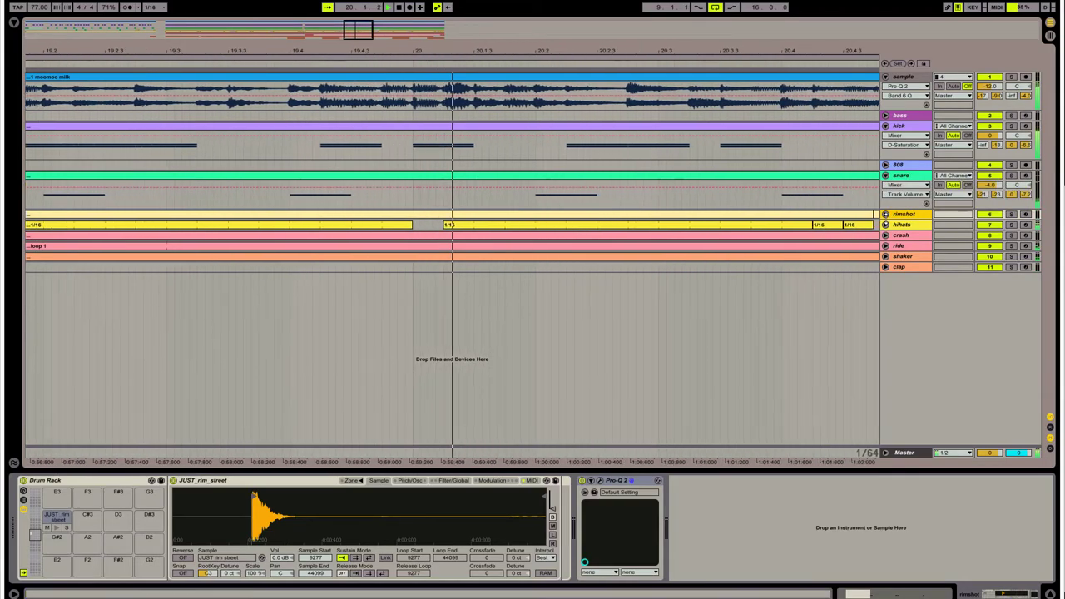
left_click(885, 214)
left_click(886, 252)
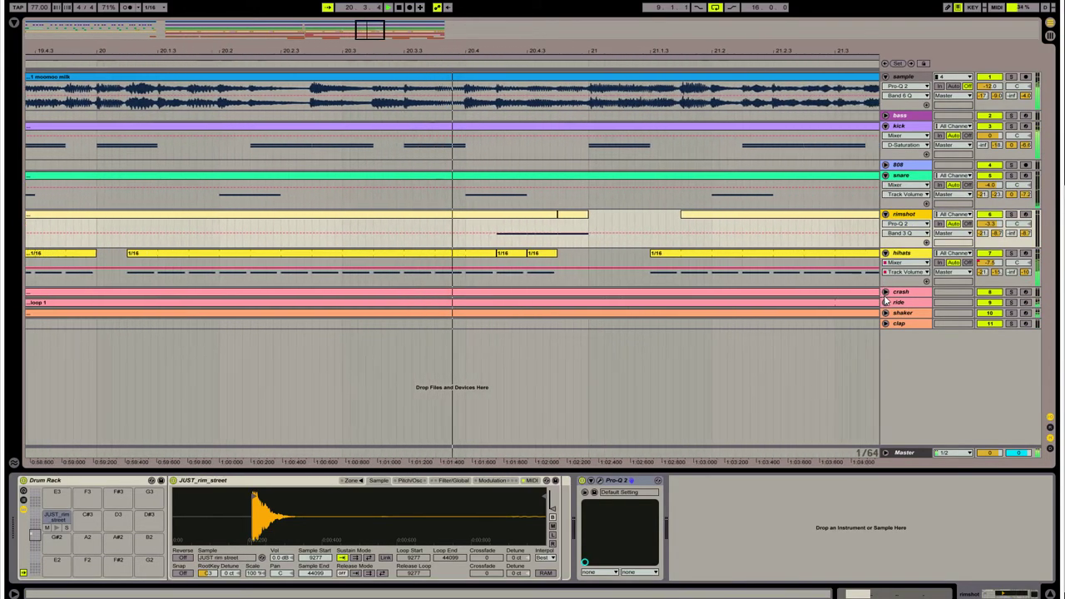
left_click(886, 292)
left_click(886, 331)
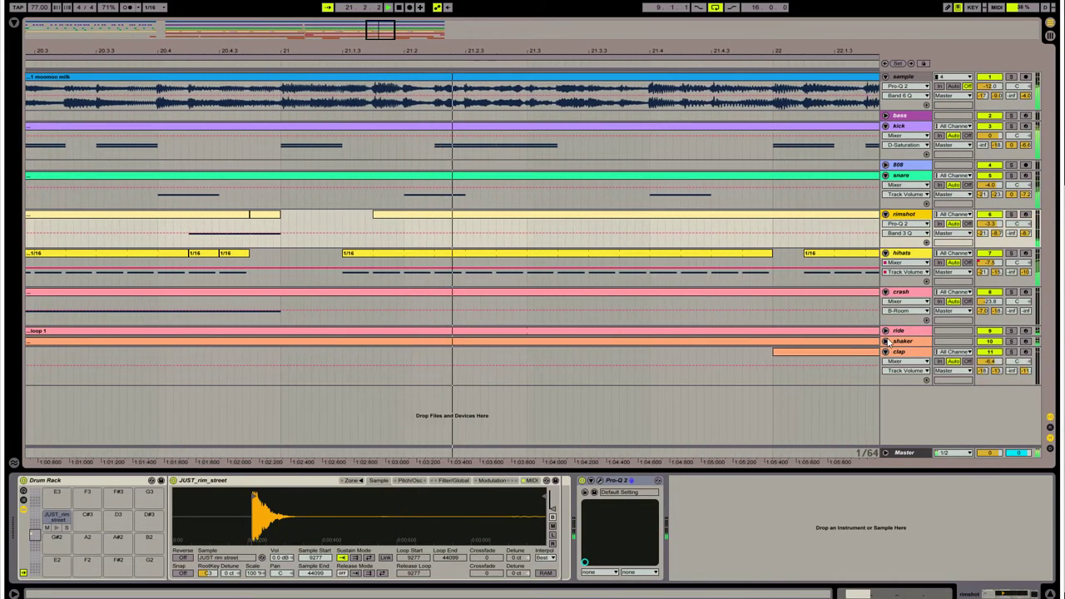
left_click(885, 370)
left_click(885, 418)
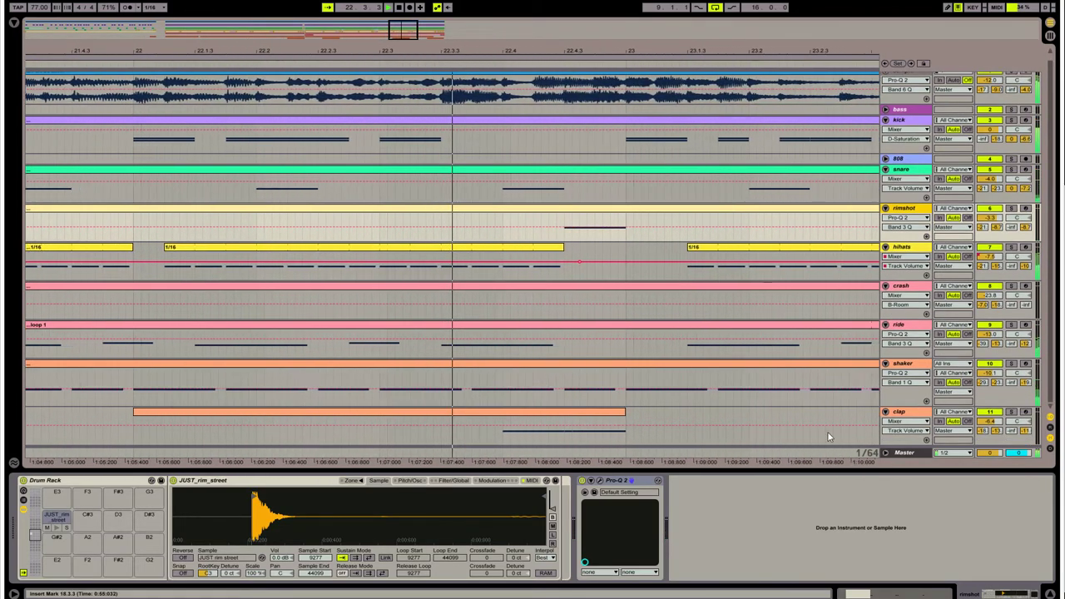
- Delete the stray rimshot-coloured clip and the short leftover snare clip just before bar 17 on the snare track
left_click_drag(430, 46, 421, 35)
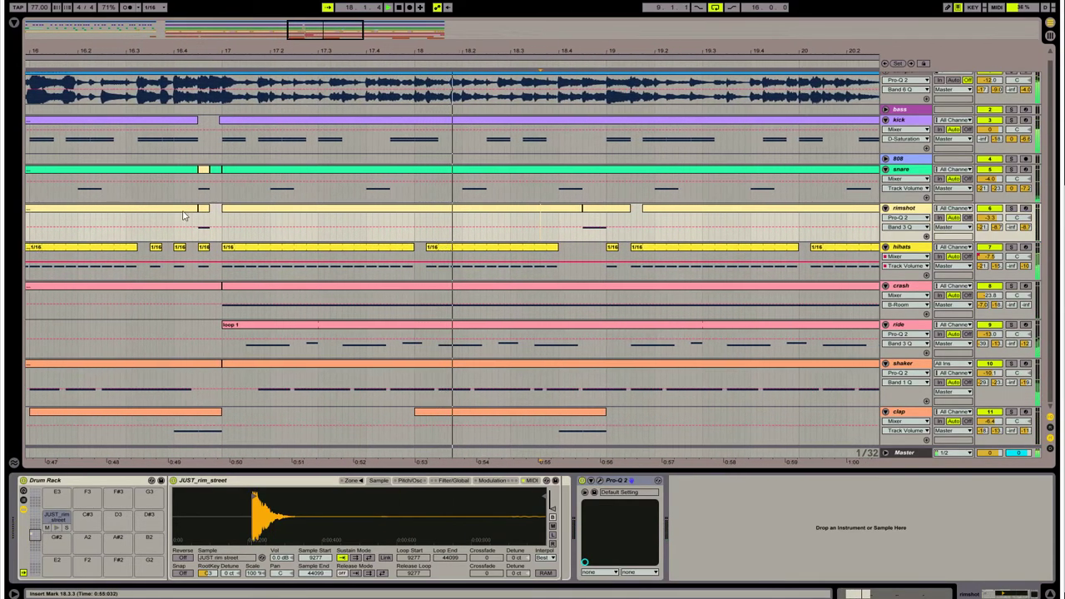
left_click(151, 210)
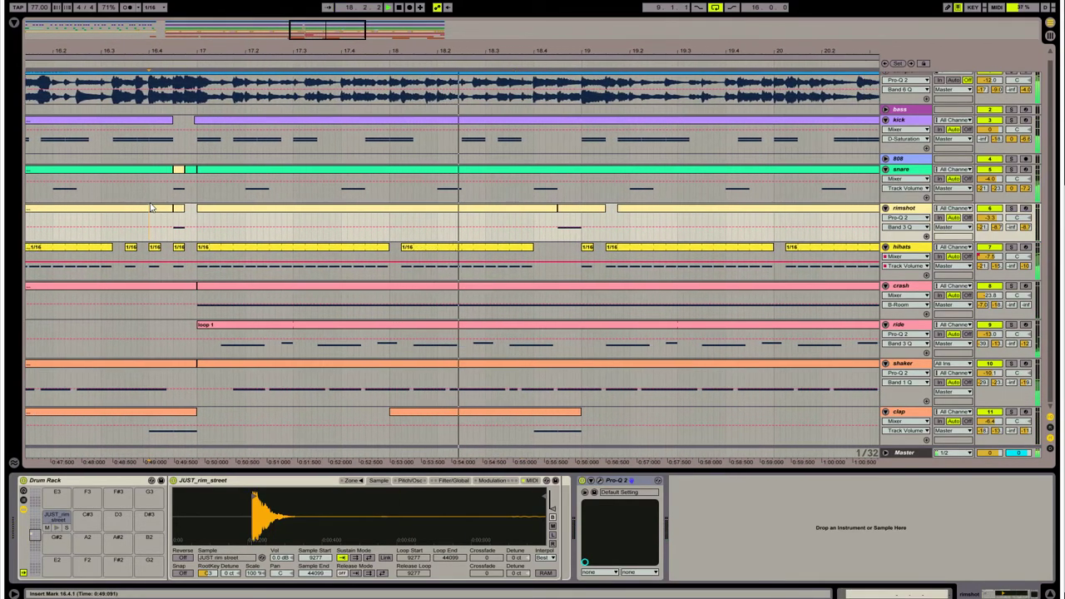
left_click(181, 169)
key("Delete")
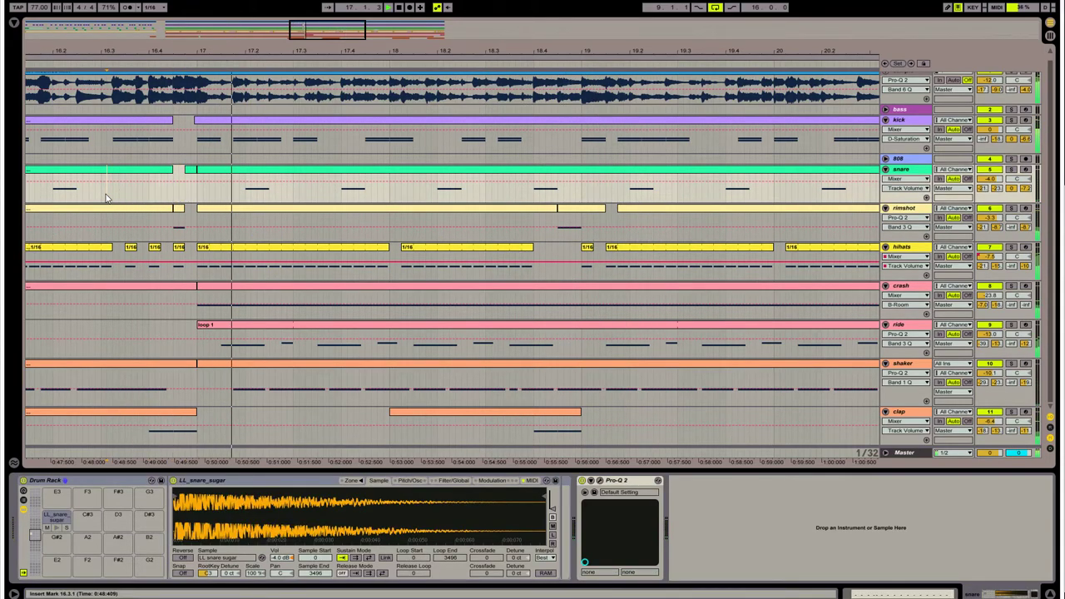
left_click(191, 170)
key("Delete")
- Extend the rimshot clip at 16.4.3 to end at 17.1.1 and turn Follow back on
left_click_drag(184, 208, 198, 203)
key("shift+Tab")
key("shift+Tab")
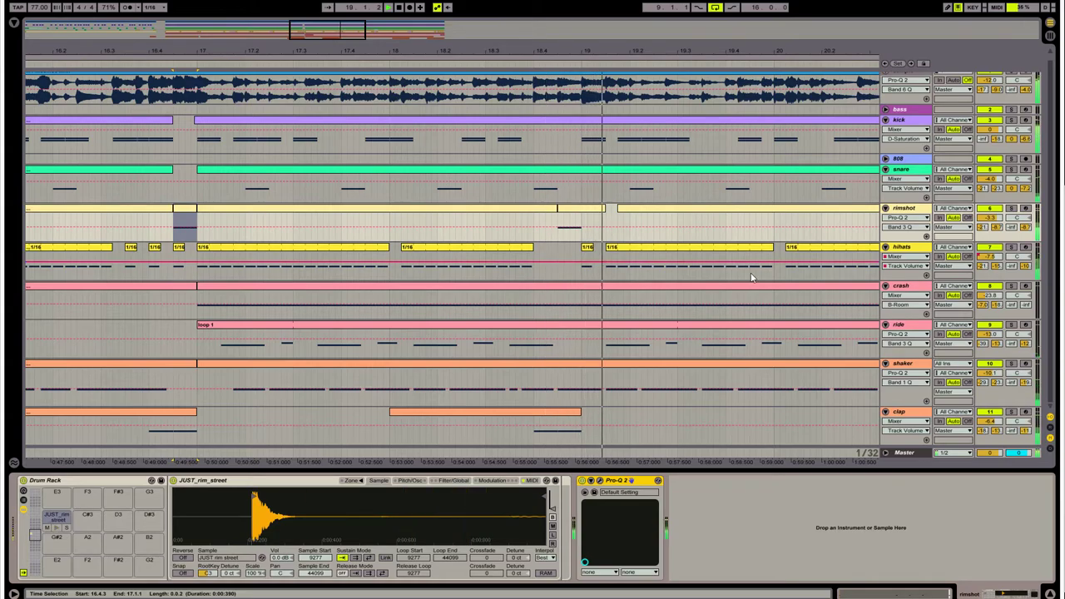
key("ctrl+shift+f")
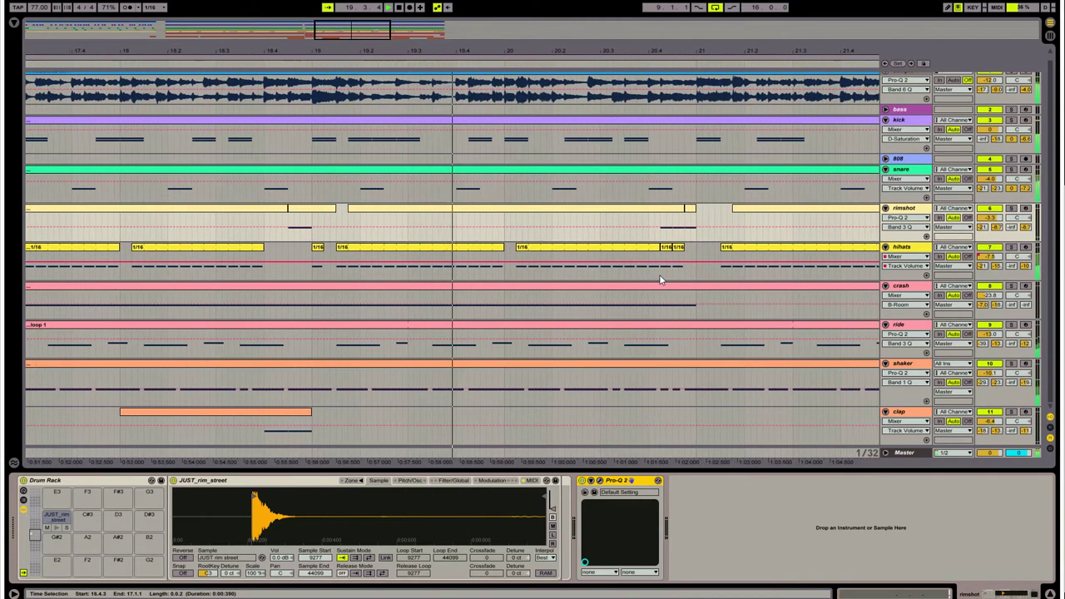
- Try extending the rimshot clip at 20.4.4 to 21.1.2, and play back the transition into bar 21
left_click(554, 210)
left_click_drag(555, 226, 582, 243)
key("Right")
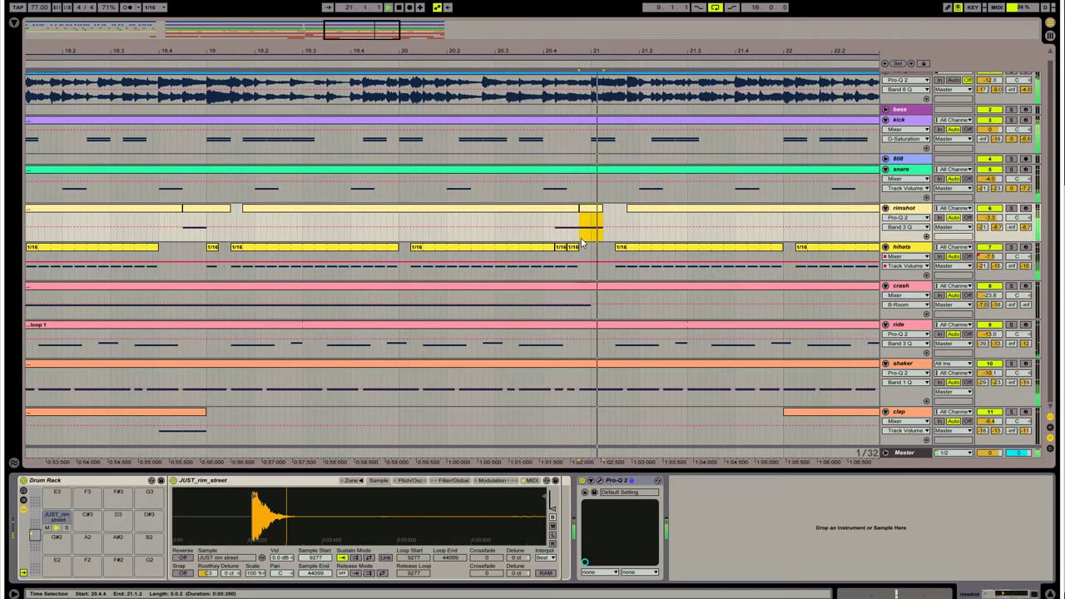
left_click(589, 208)
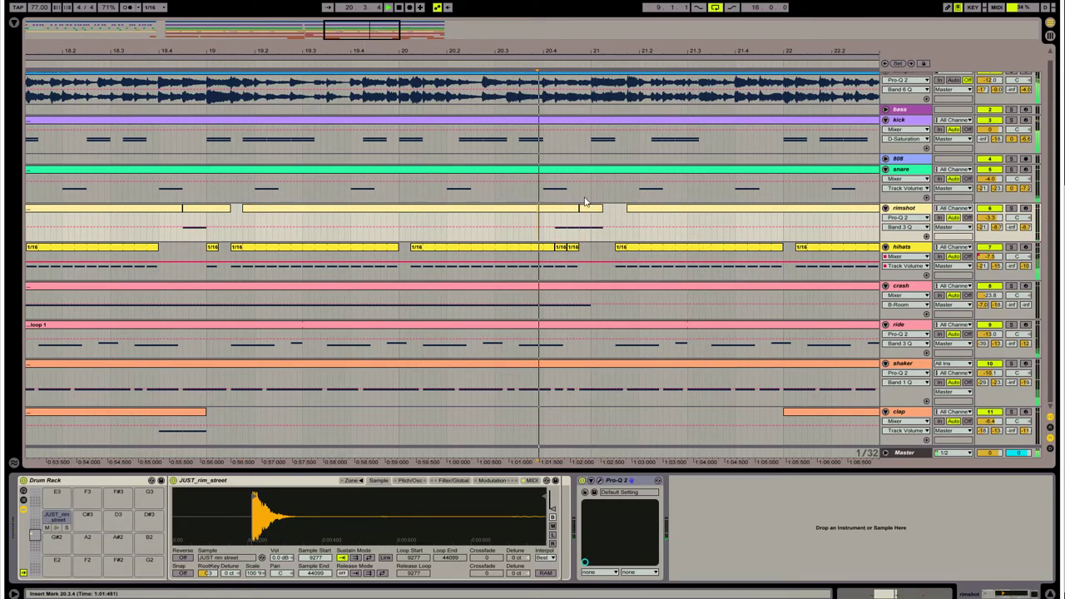
left_click(591, 208)
key("space")
key("space")
key("space")
key("shift+Tab")
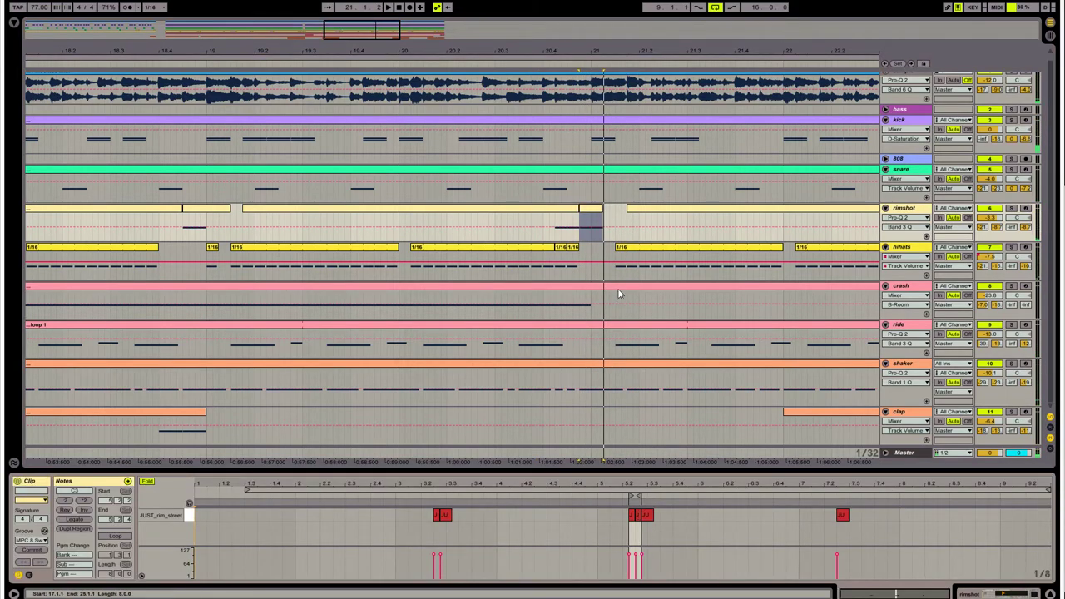
- Shorten the rimshot clip at 20.4.4 back to bar 21 and replay the passage
left_click(527, 235)
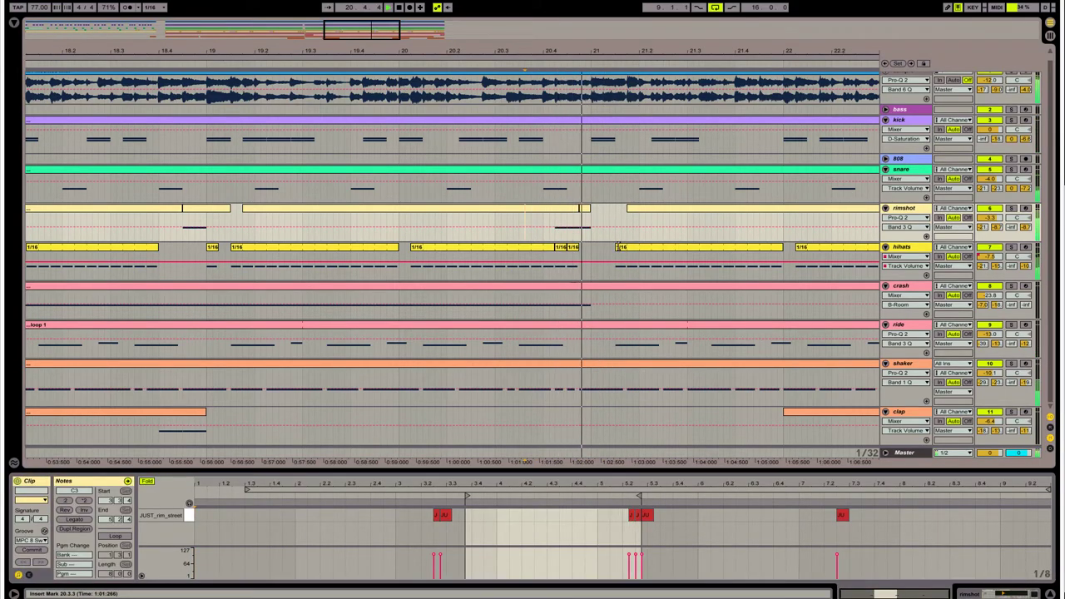
key("space")
key("space")
key("ctrl+z")
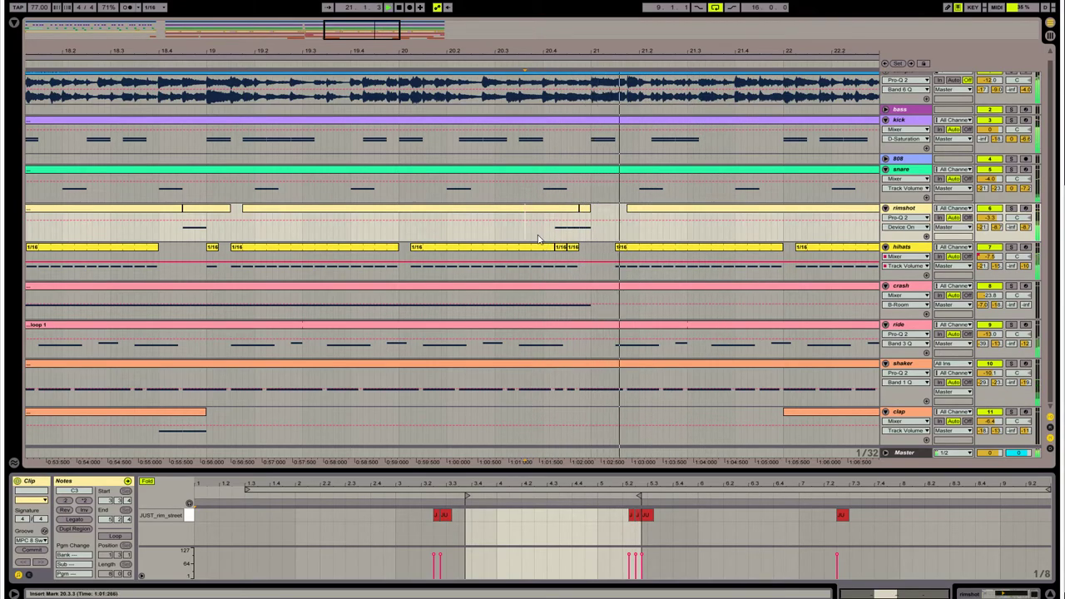
- Copy the one-bar clap clip from bar 18 to bar 20
left_click_drag(426, 52, 406, 36)
left_click(459, 413)
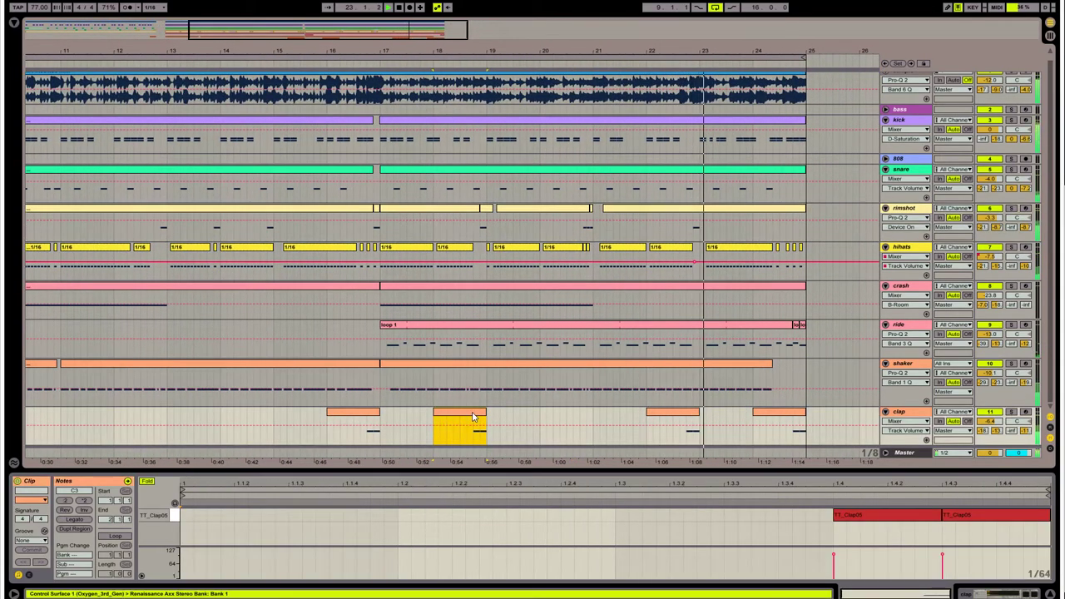
left_click(526, 419)
left_click(542, 424)
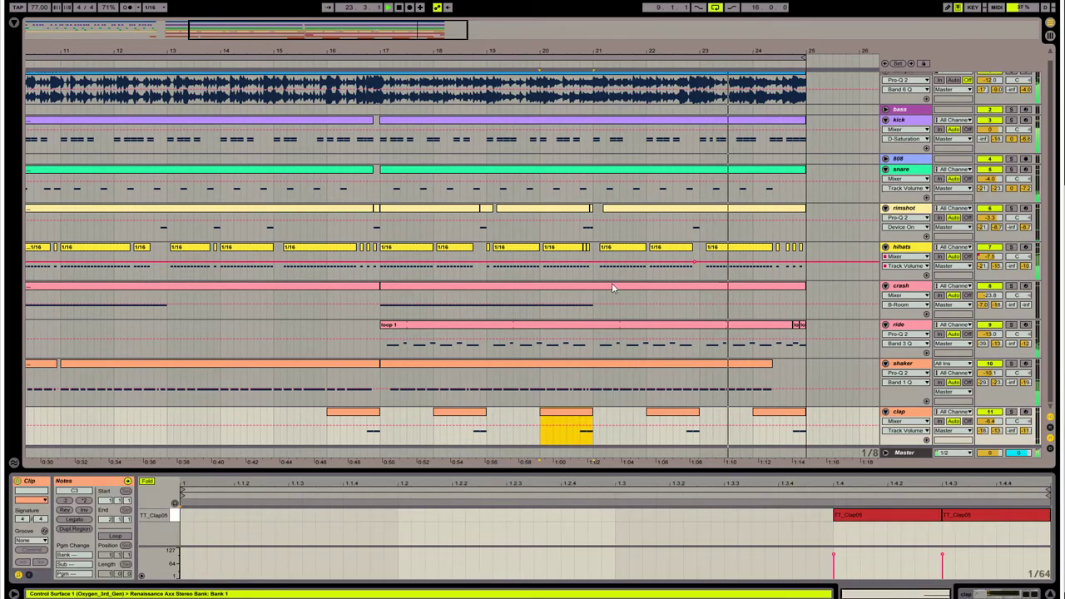
- Try deleting the rimshot section from 20.4.3 to 20.4.4
left_click(533, 235)
key("z")
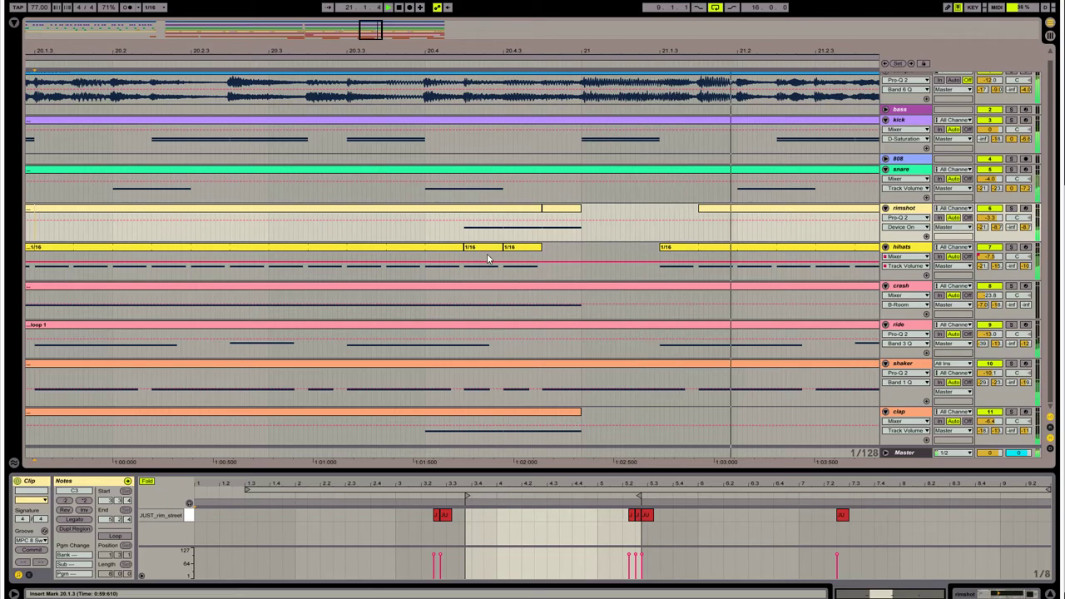
left_click(505, 239)
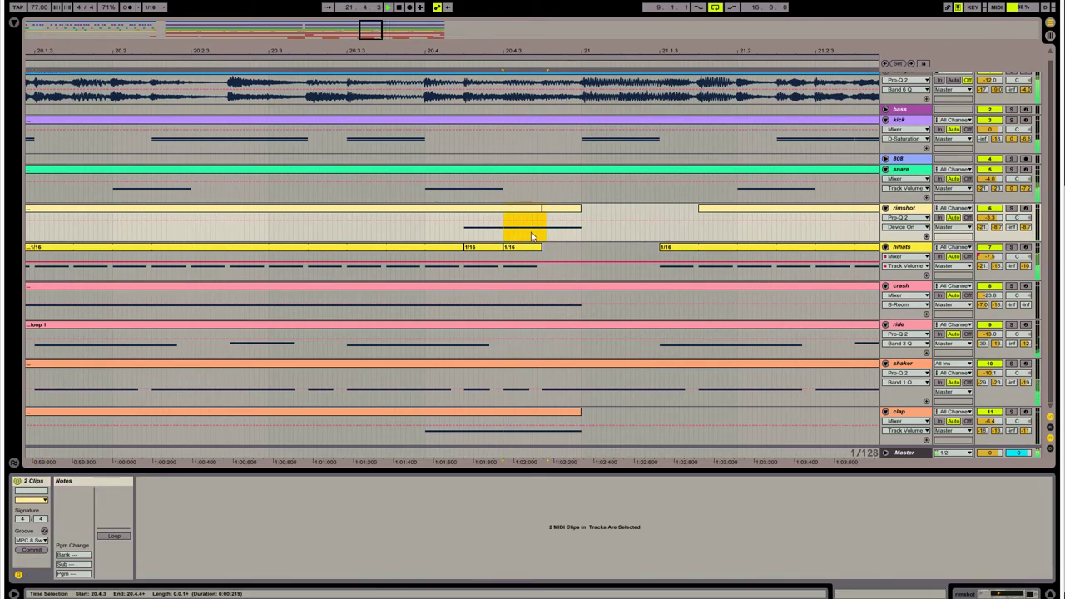
left_click_drag(541, 239, 501, 244)
key("Delete")
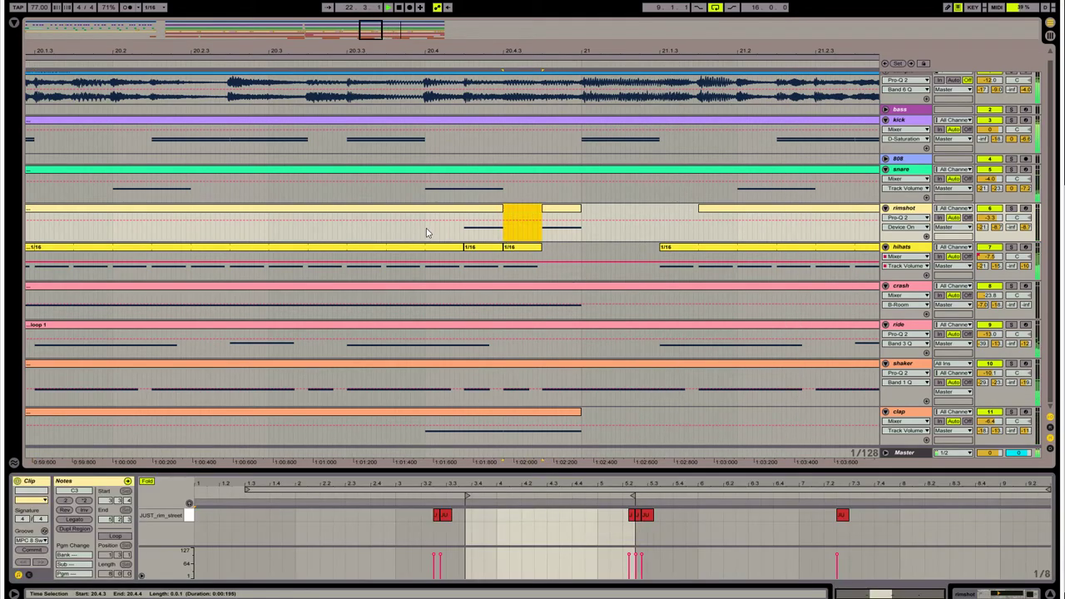
key("ctrl+z")
- Delete the rimshot sections at 20.4.4 and 20.4.2, and the hihats clip at 20.4.2
left_click(569, 211)
key("Delete")
left_click(360, 237)
left_click_drag(501, 236, 467, 239)
key("Delete")
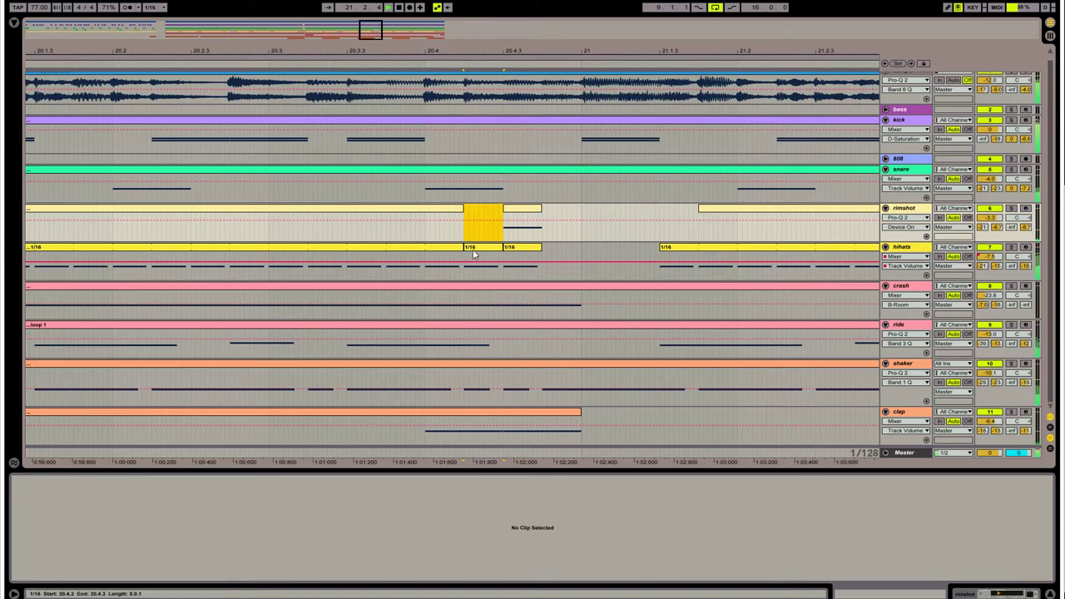
left_click(471, 247)
key("Delete")
- Play back the end of bar 20 and check the clap track in solo
left_click(356, 239)
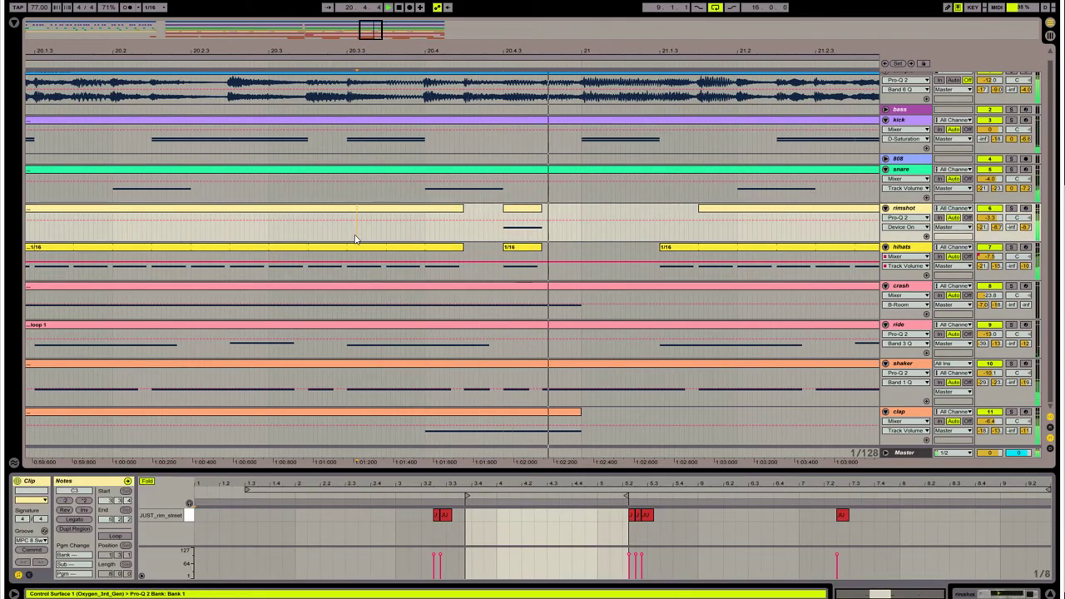
left_click(350, 223)
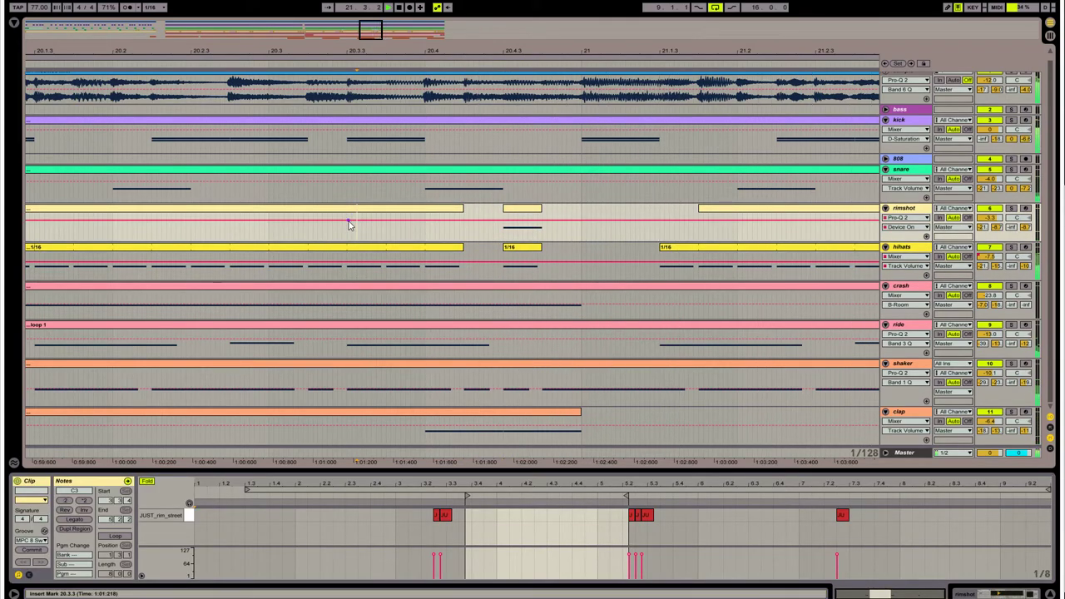
left_click(1012, 414)
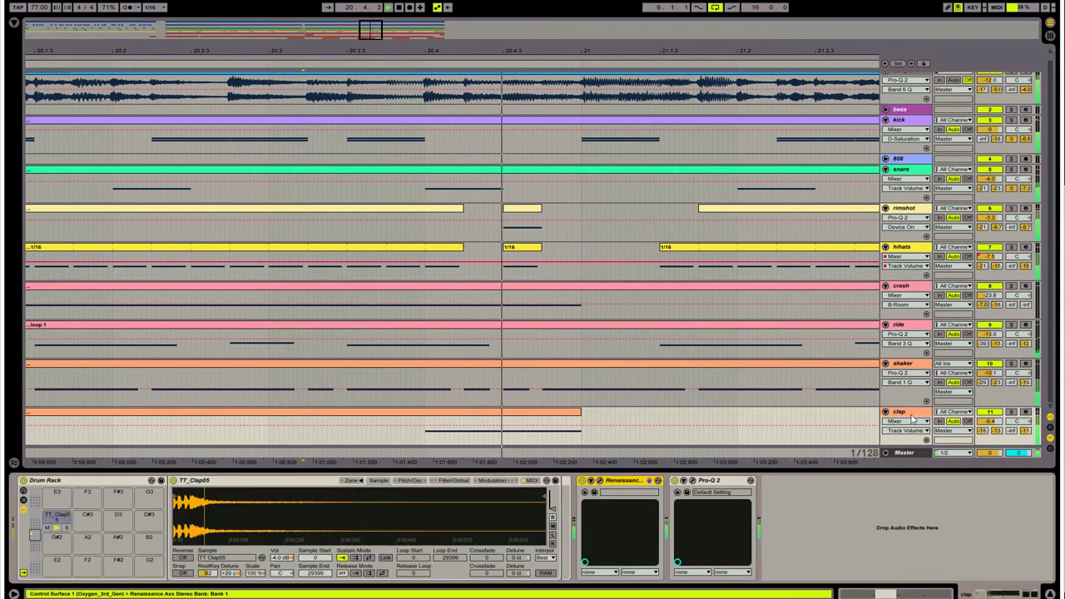
left_click(1011, 413)
left_click(1011, 413)
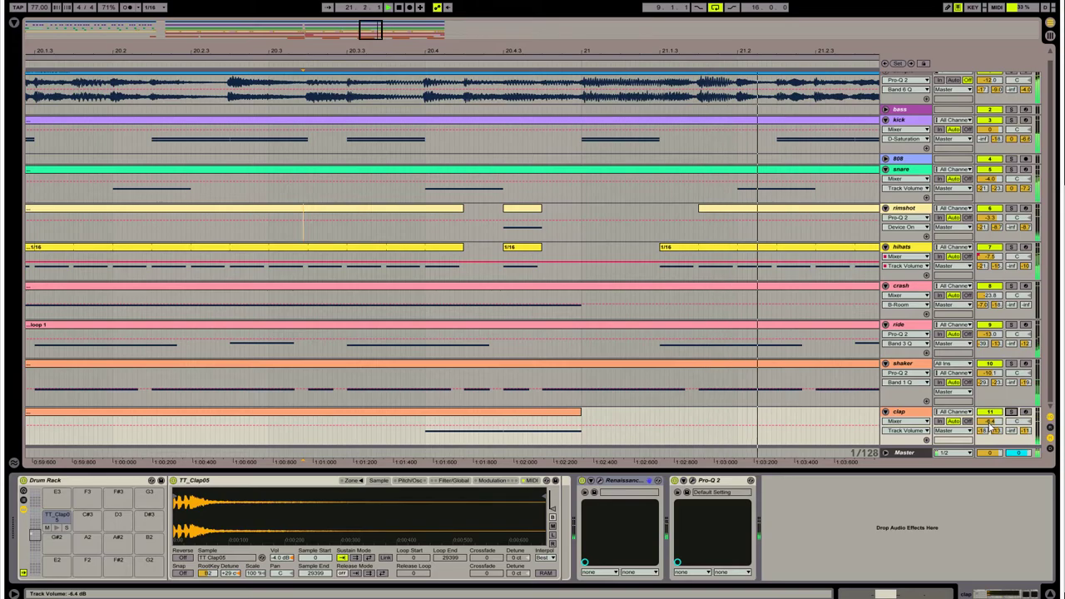
- Try placing a one-sixteenth rimshot clip at 22.3.2
left_click_drag(369, 53, 330, 26)
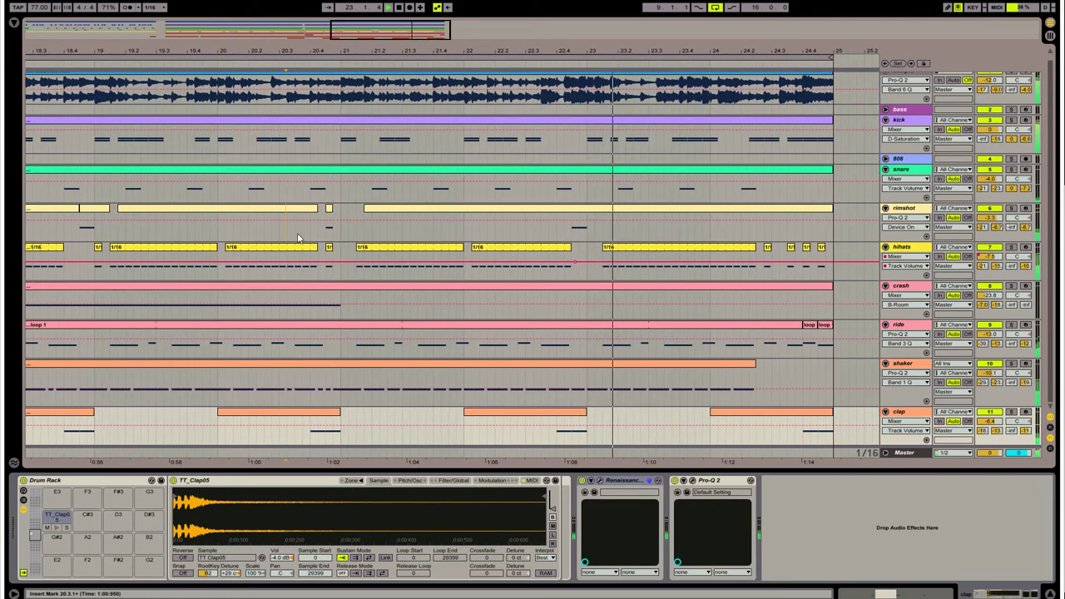
left_click(456, 223)
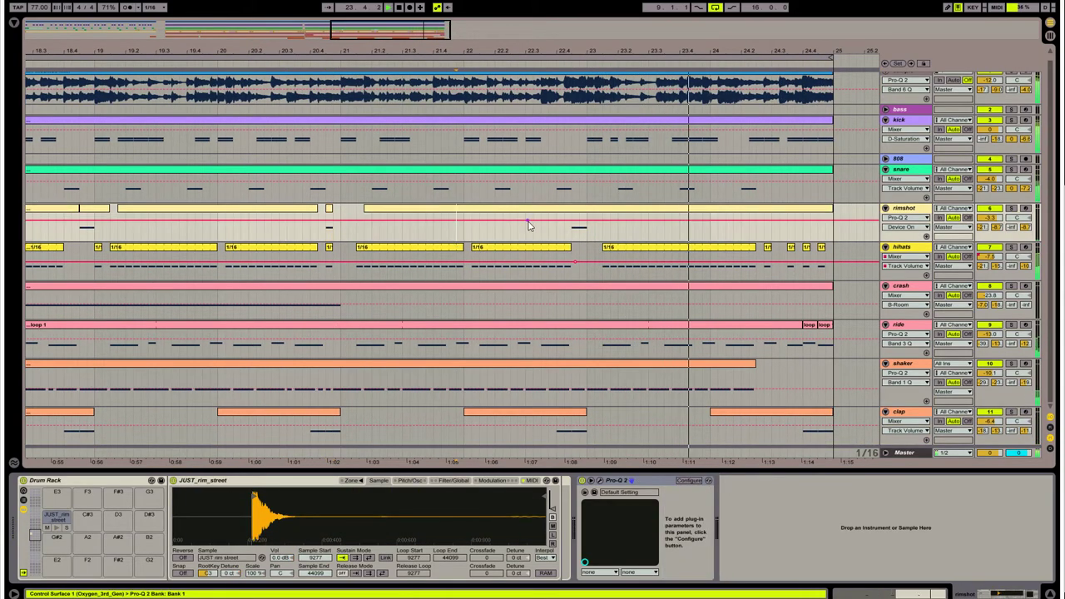
left_click_drag(533, 225, 541, 226)
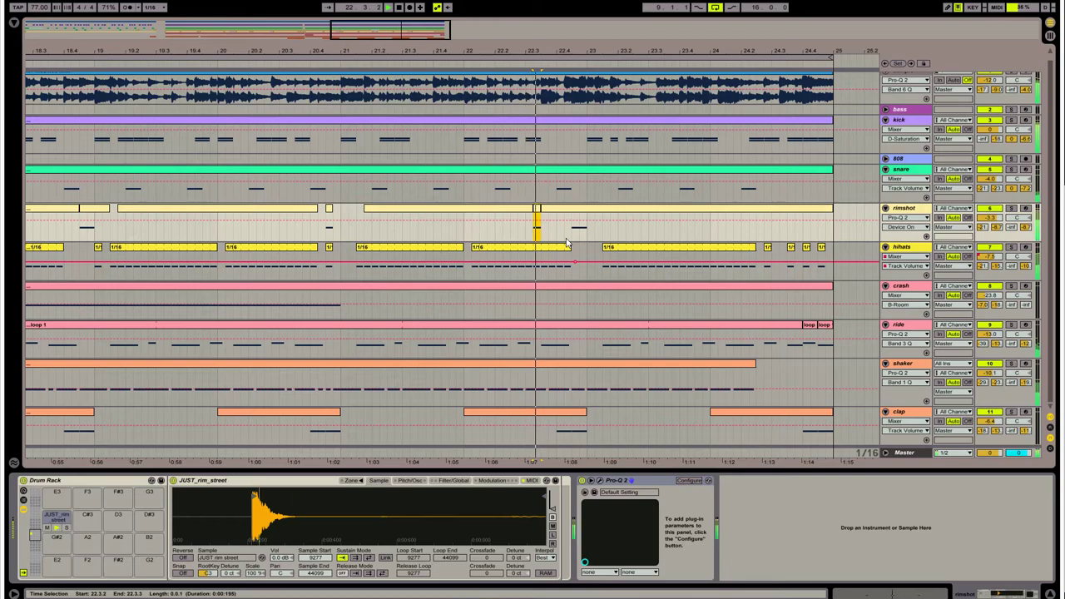
left_click(442, 227)
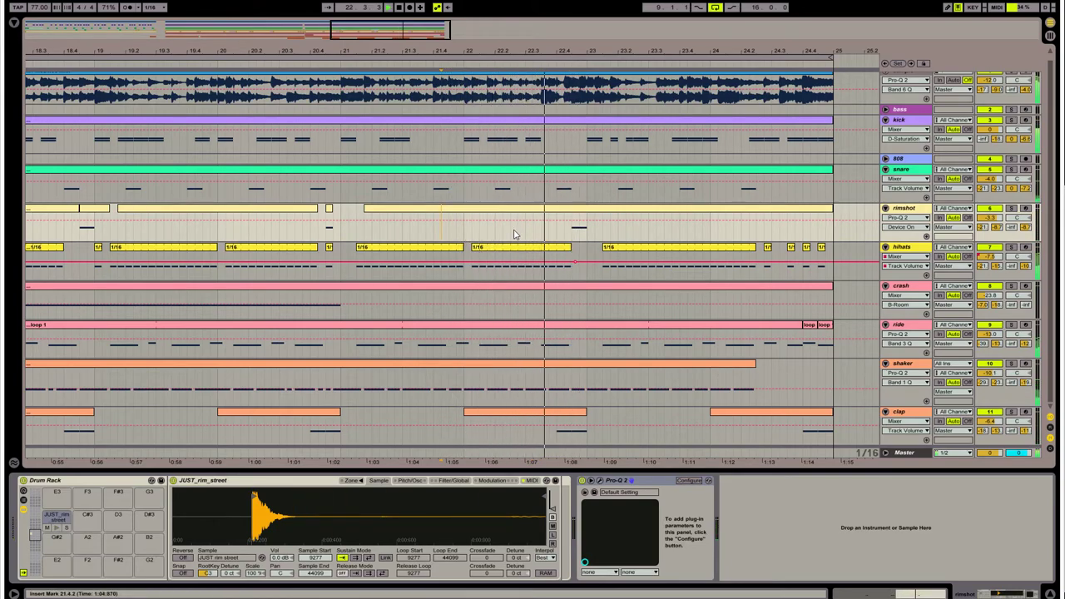
- Place a one-sixteenth rimshot clip at 22.2.3, play it back, and add another at 22.2.4
left_click(463, 230)
key("space")
key("space")
left_click(511, 230)
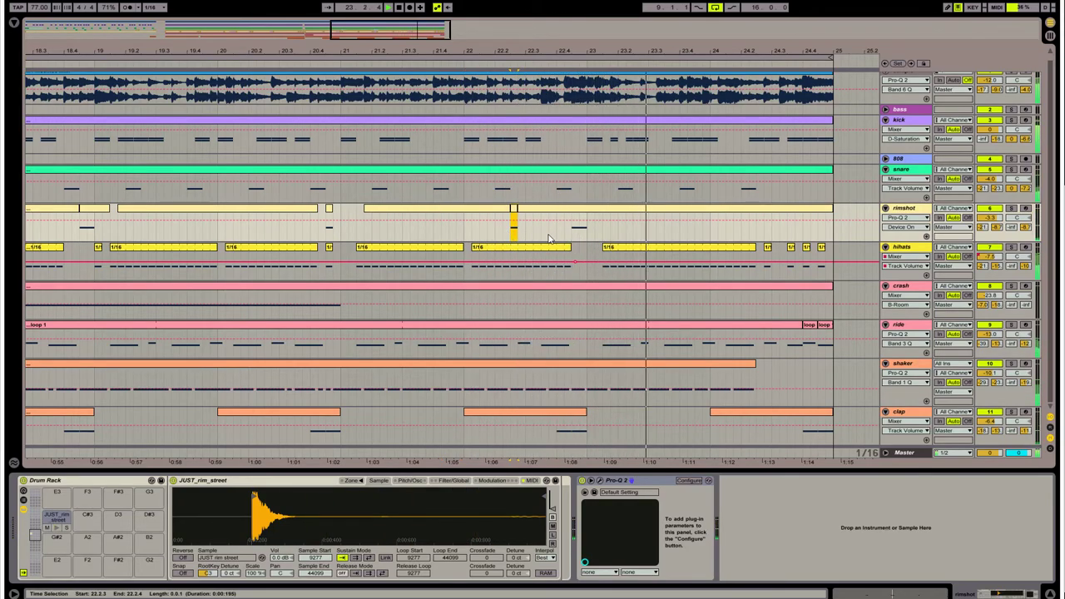
left_click(450, 231)
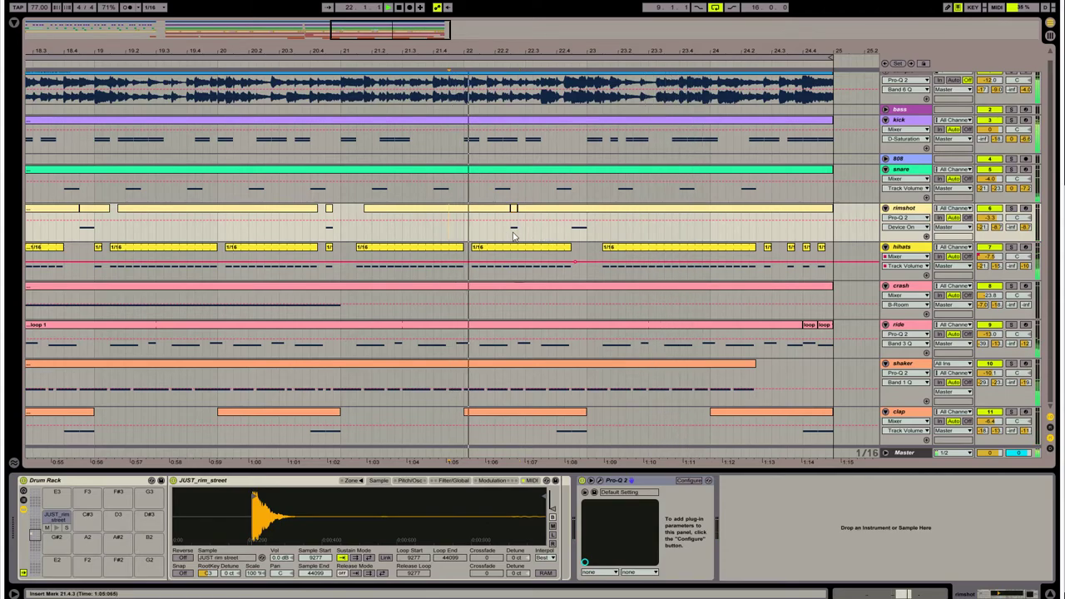
left_click(514, 229)
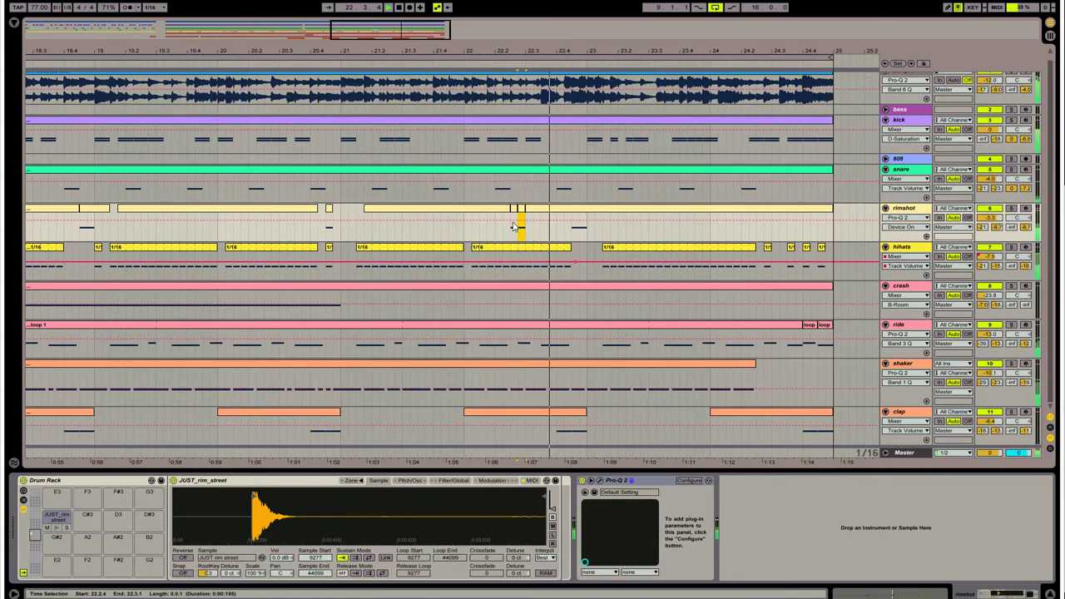
- Undo the last rimshot placement, move the one-sixteenth rimshot clip to 22.3.4, and extend the preceding rimshot clip to 22.3.3
key("ctrl+z")
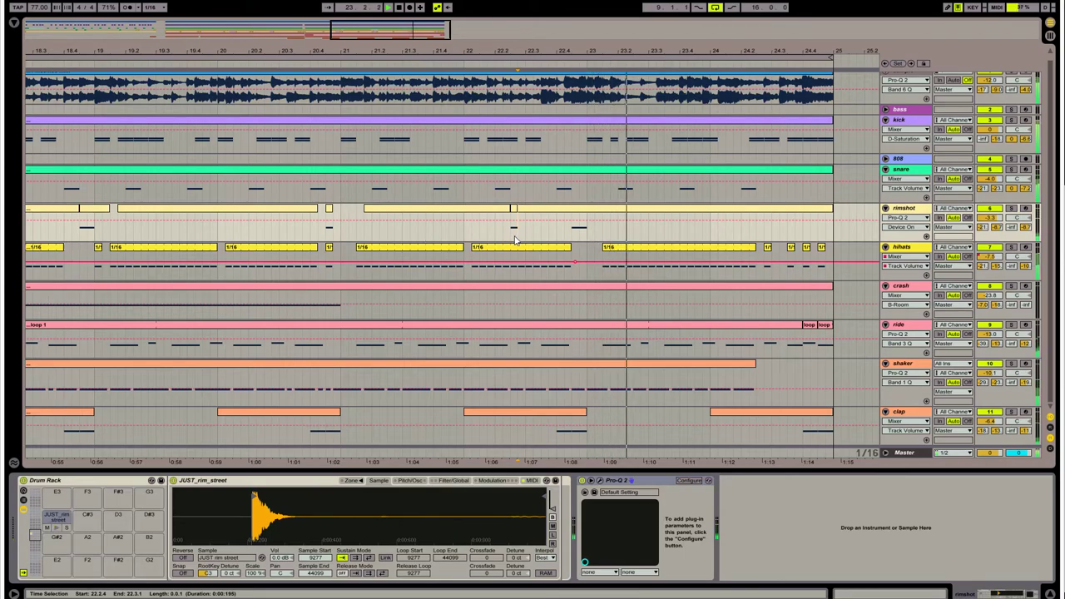
left_click(441, 237)
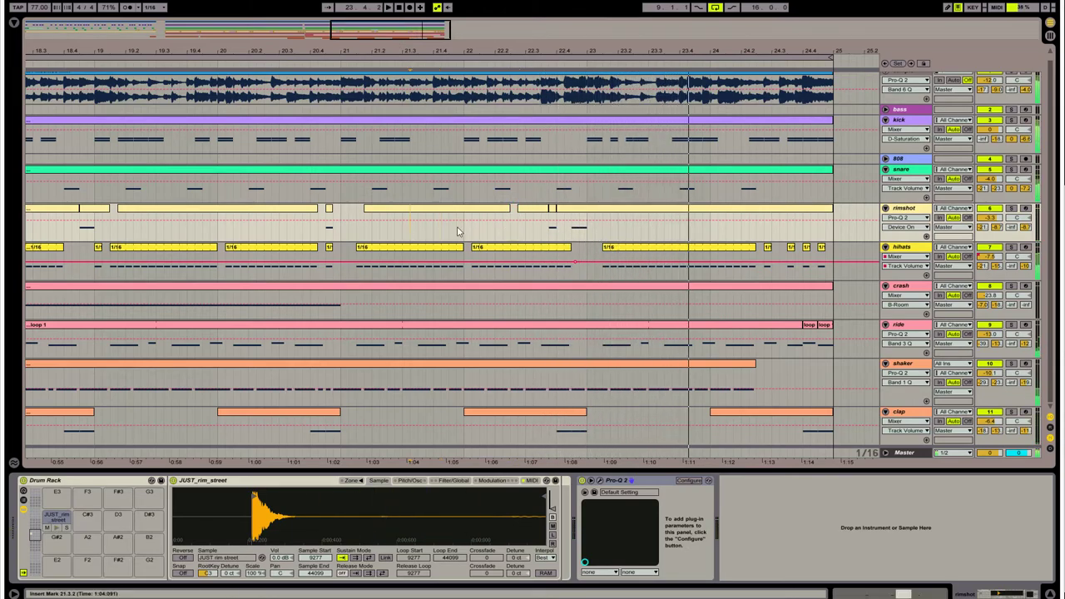
left_click_drag(513, 213, 541, 210)
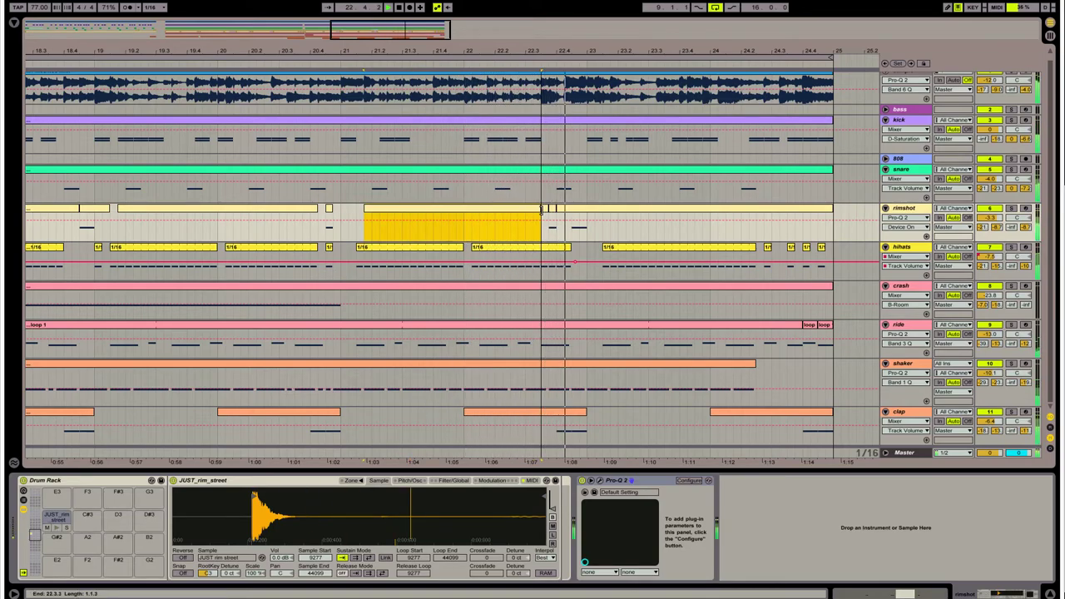
left_click(493, 222)
key("space")
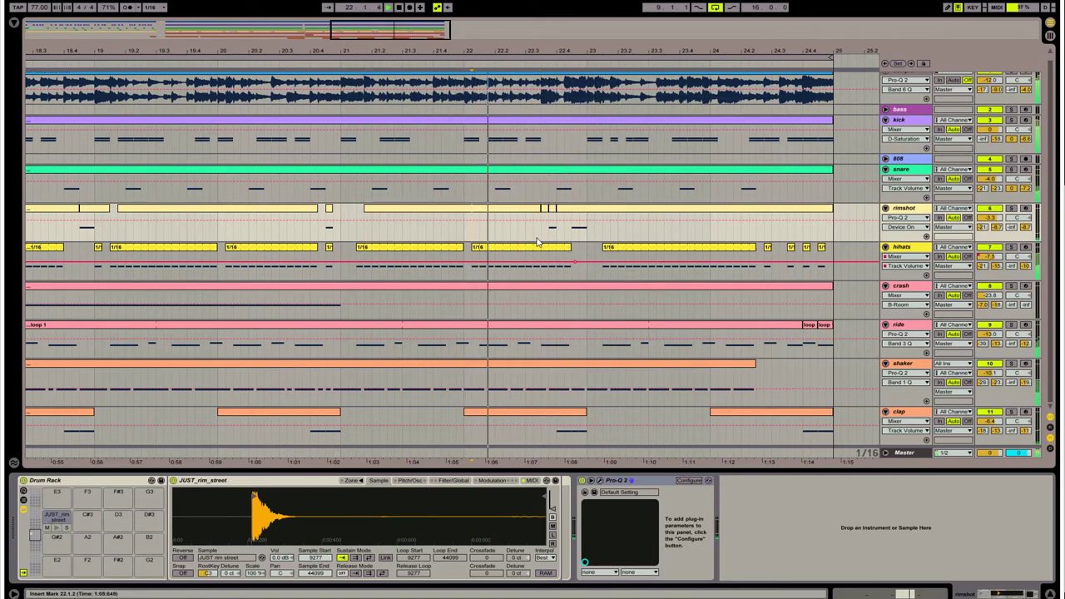
- Try placing a two-sixteenth kick section at 22.3.3, check its notes, and play it back
left_click(529, 149)
left_click(538, 151)
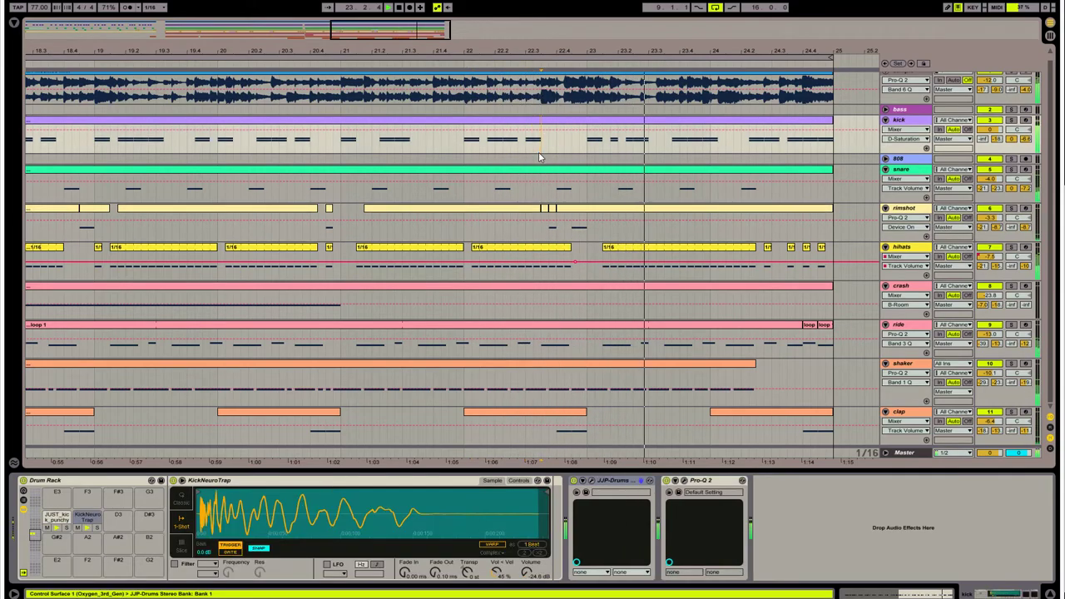
key("space")
double_click(549, 120)
key("ctrl+a")
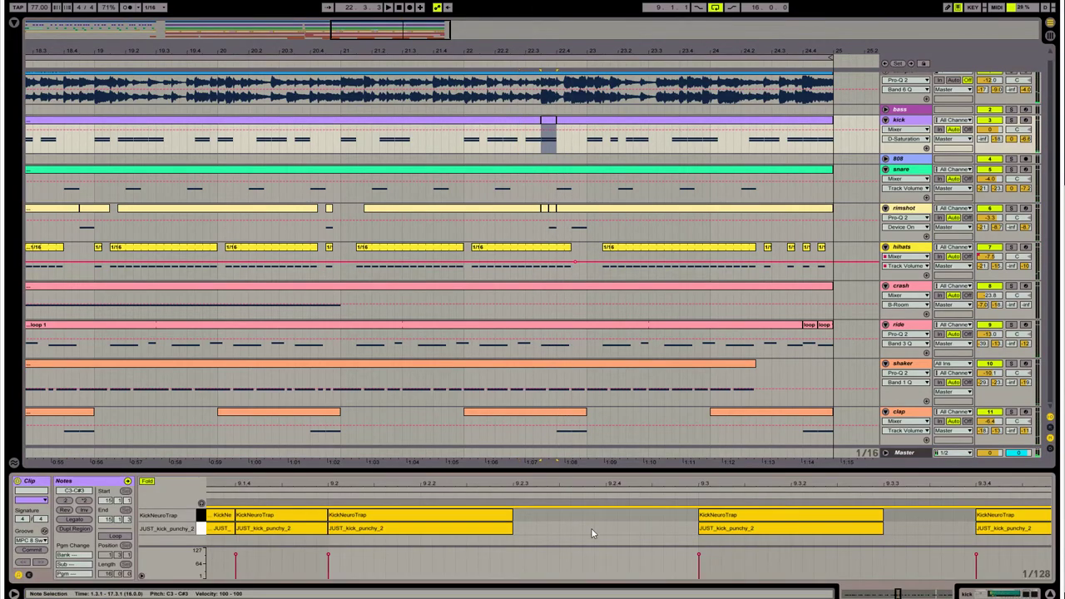
key("space")
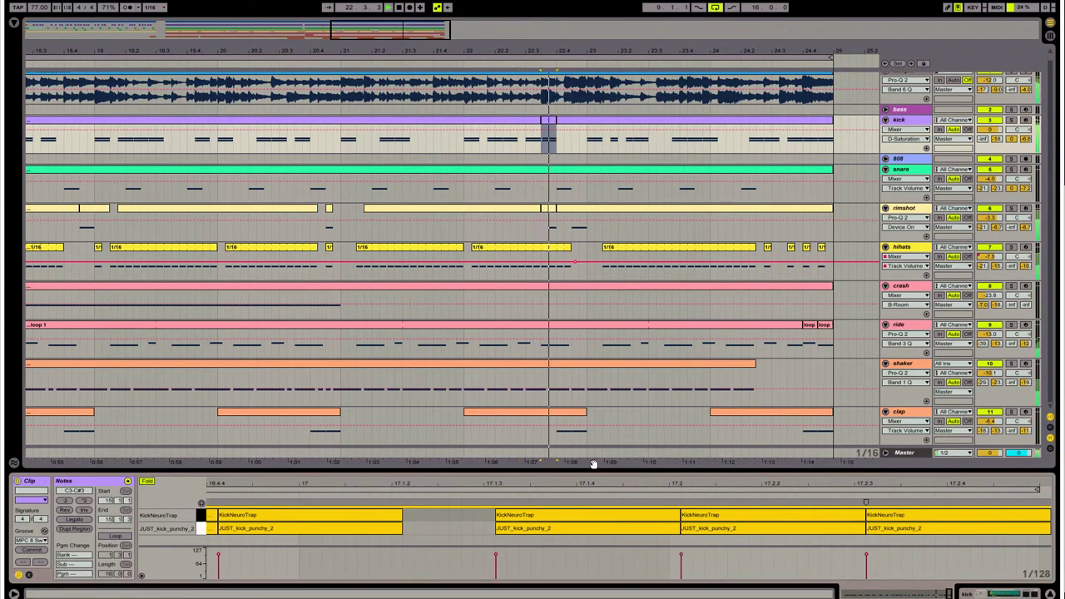
- Play back the new kick section from 22.2.4 and shift it one sixteenth to 22.3.4
left_click(516, 146)
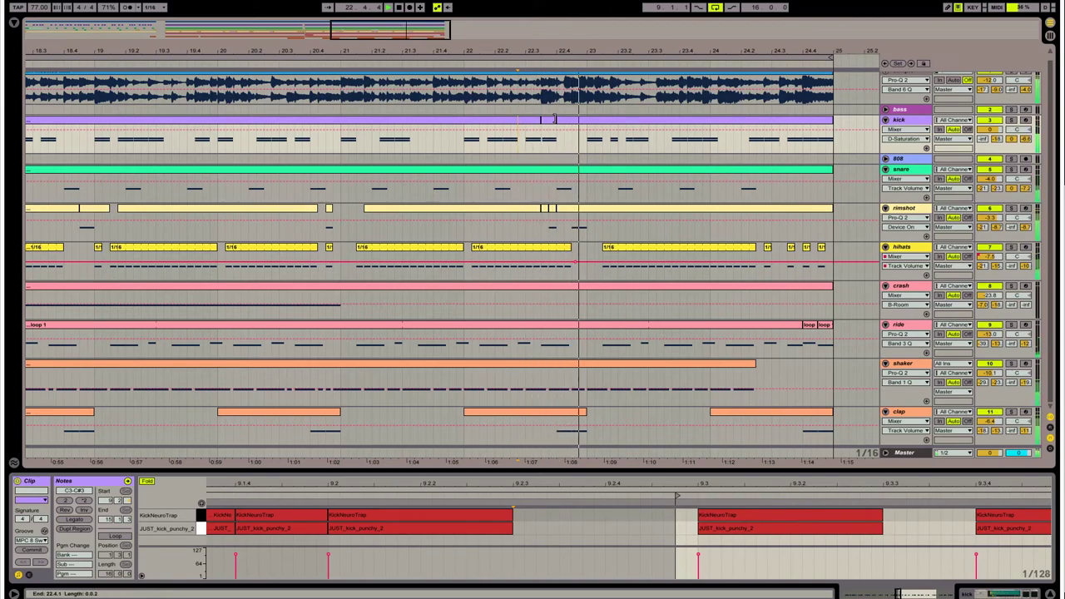
key("space")
key("space")
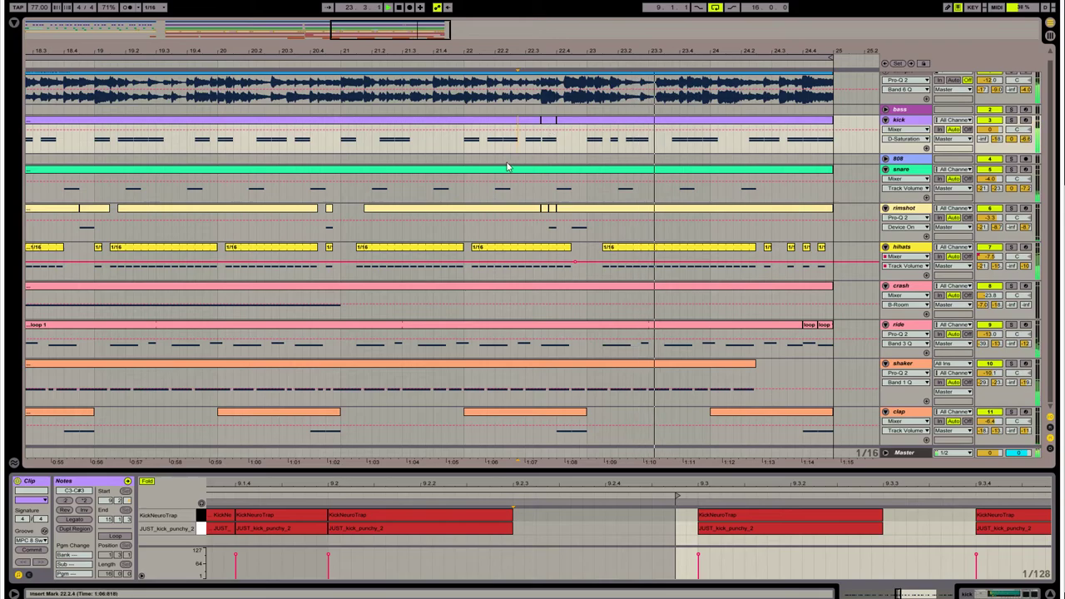
left_click(549, 138)
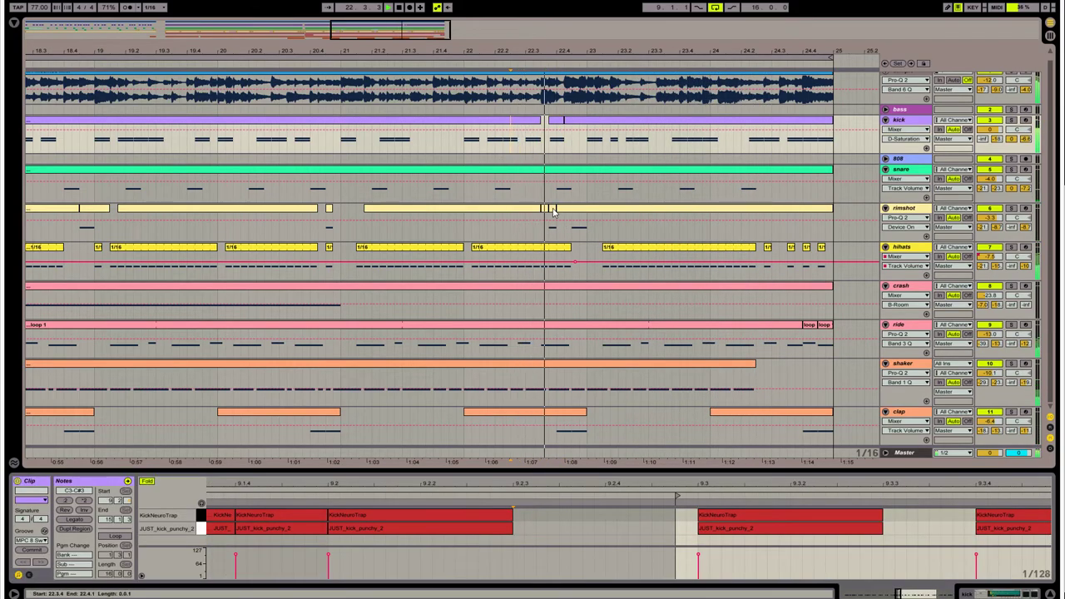
- Delete the kick section at 22.3.4 and play the passage back from bar 21
left_click(557, 120)
key("Delete")
left_click(397, 144)
key("space")
key("space")
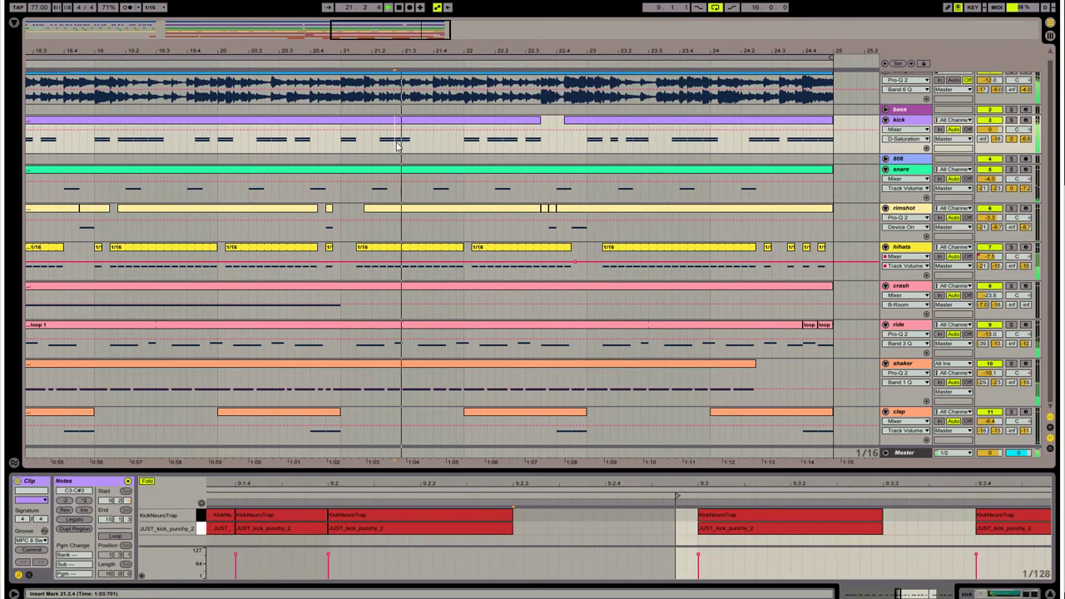
- Clear the hi-hat at 22.4.2, keep a one-sixteenth hihats clip at 22.4.3, and play the passage back from bar 21
left_click(566, 247)
mouse_move(566, 247)
left_mouse_down()
mouse_move(578, 248)
mouse_move(572, 263)
left_mouse_up()
left_click(559, 263)
key("Delete")
left_click(452, 231)
key("space")
key("space")
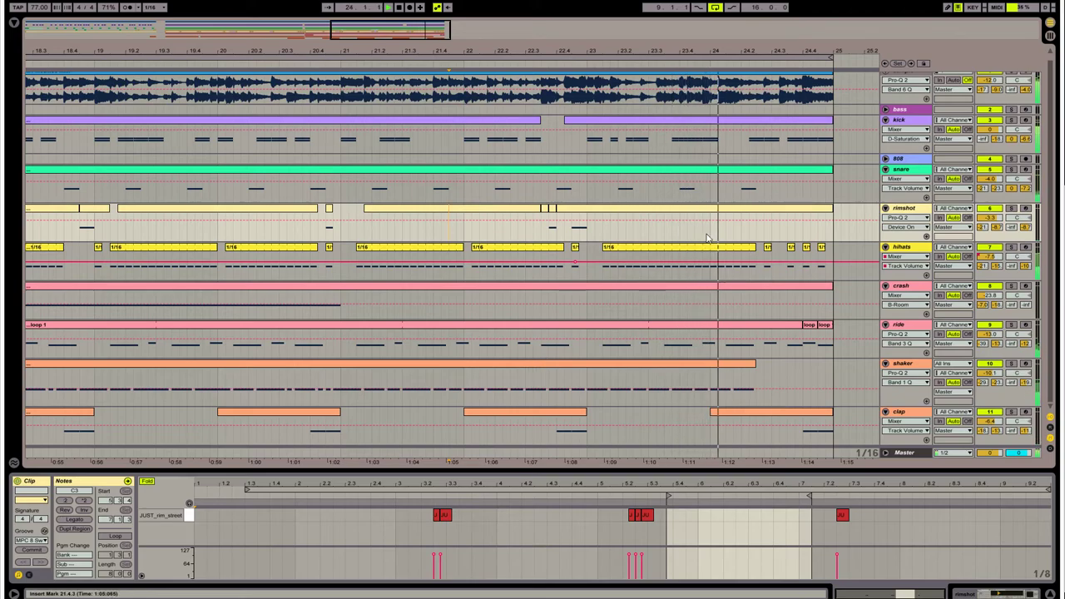
- Copy the one-sixteenth rimshot clip from 22.3.4 to 24.4.1 and 24.4.3, and play back the end of bar 24
left_click(553, 209)
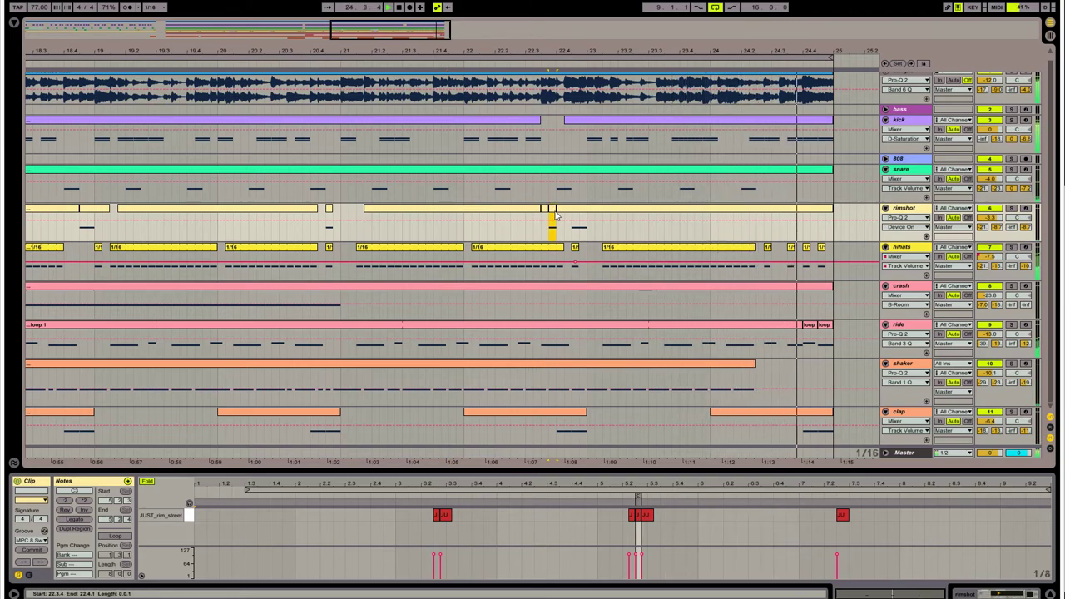
left_click(808, 238)
key("ctrl+v")
left_click(820, 236)
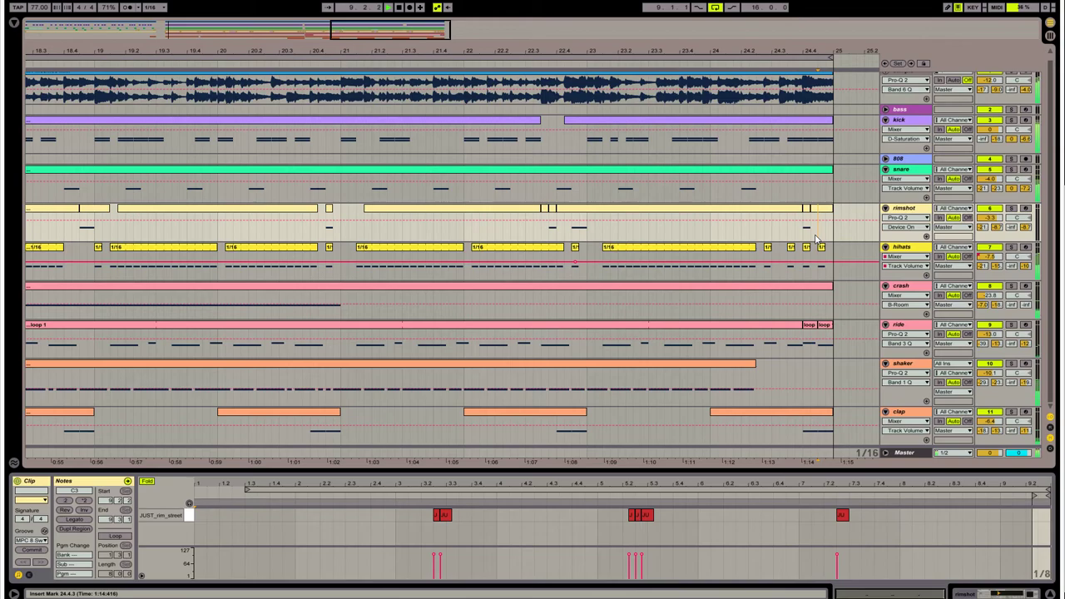
key("ctrl+v")
left_click(770, 220)
key("space")
key("space")
left_click(781, 231)
key("space")
key("space")
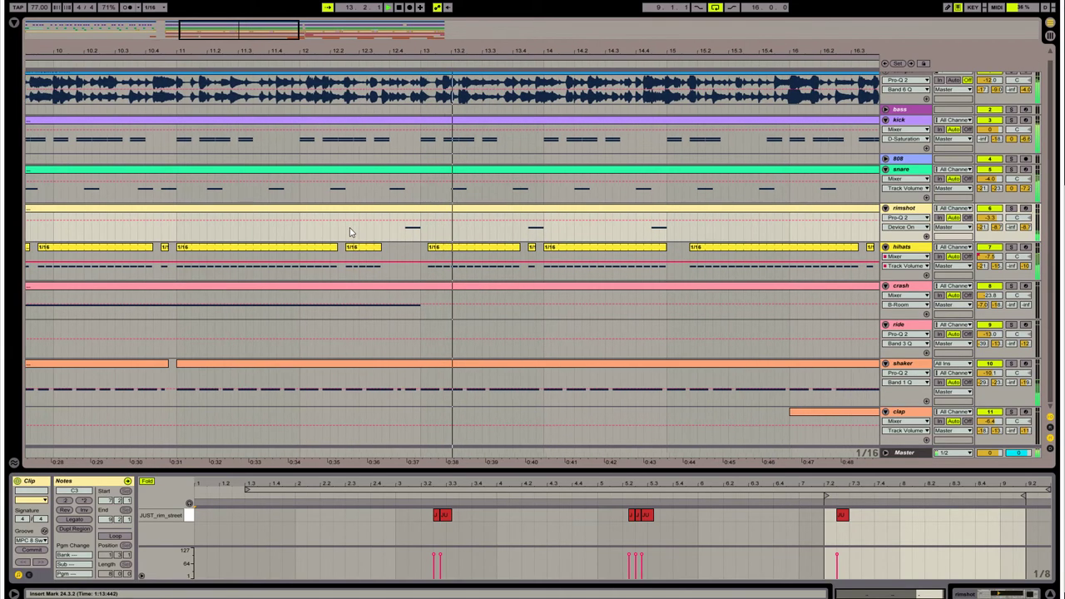
- Copy the one-sixteenth hi-hat section at 13.1.2 and paste it at 12.4.3
left_click(383, 239)
left_click_drag(419, 277, 424, 274)
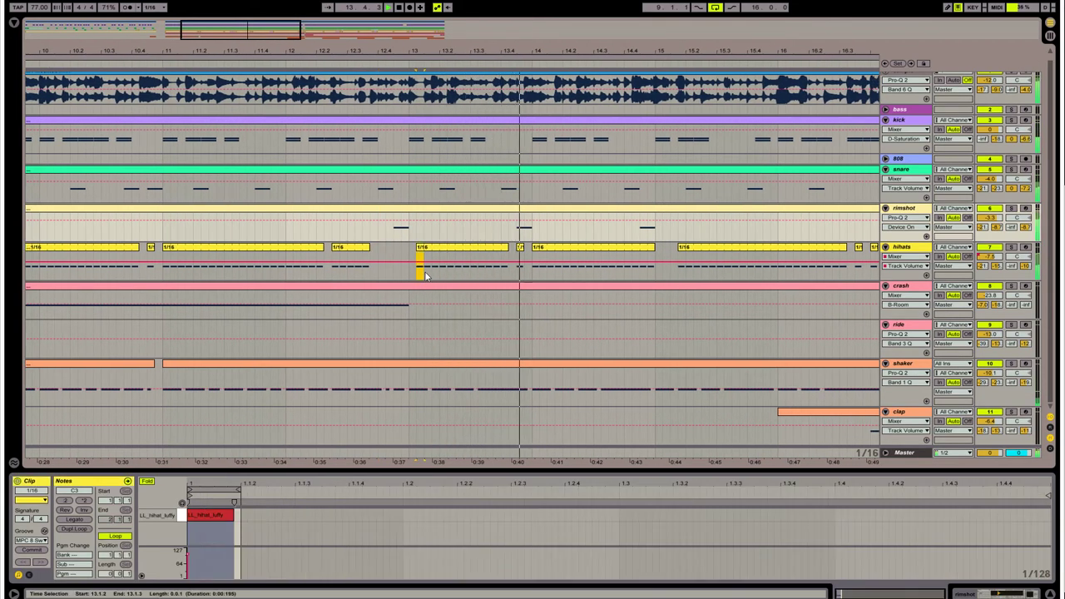
key("ctrl+c")
left_click(395, 274)
key("ctrl+v")
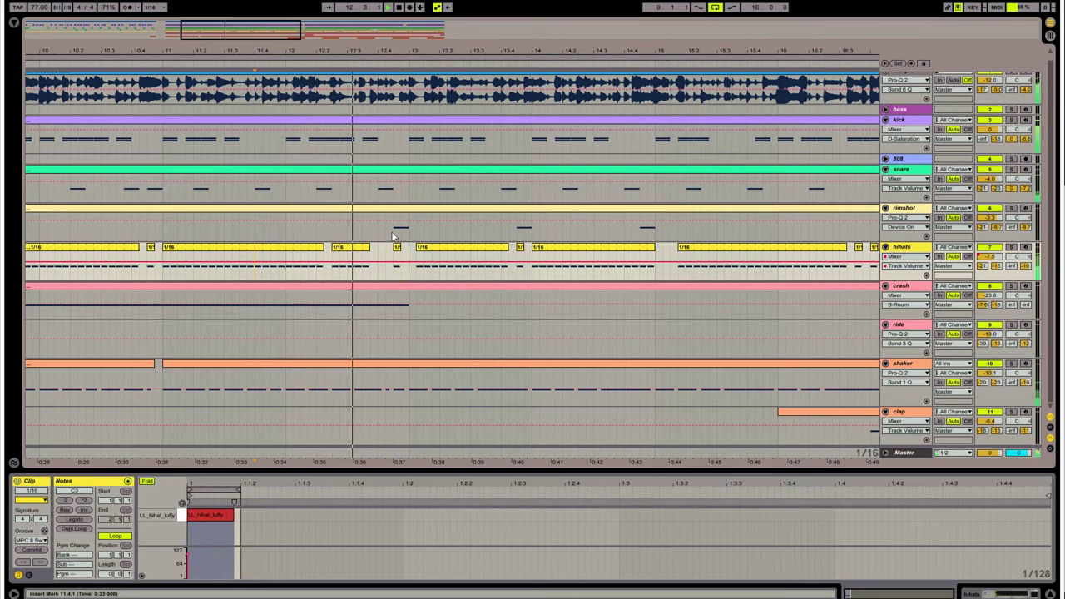
- Delete the one-sixteenth shaker section at 12.4.2 and play back the end of bar 12
left_click_drag(387, 399, 394, 400)
key("Delete")
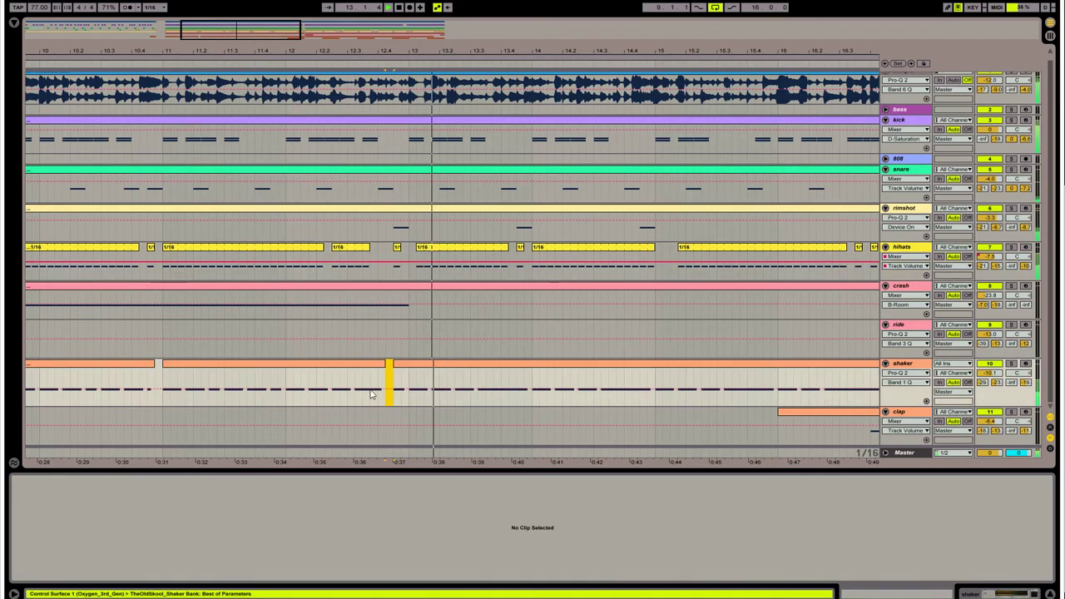
left_click(338, 393)
key("space")
key("space")
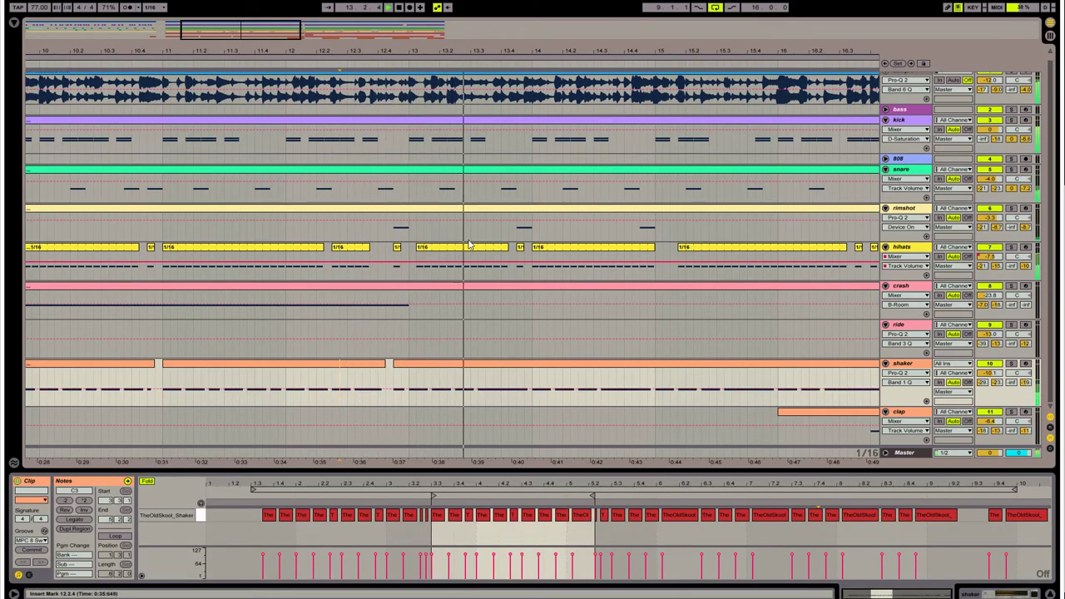
- Add a one-sixteenth hihats clip at 12.4.1
left_click(397, 250)
left_click(376, 261)
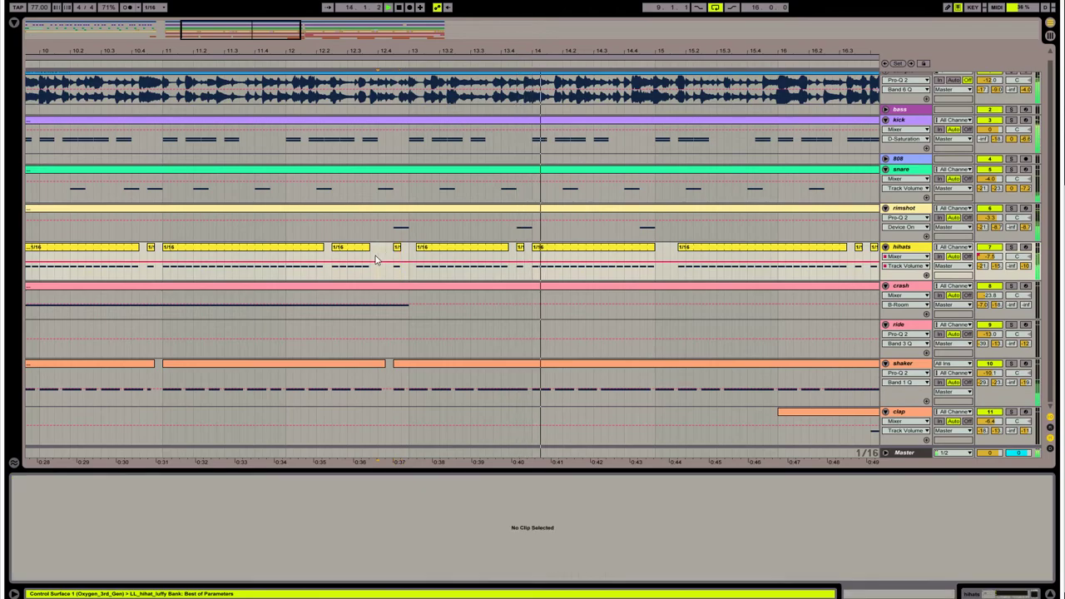
left_click(381, 265)
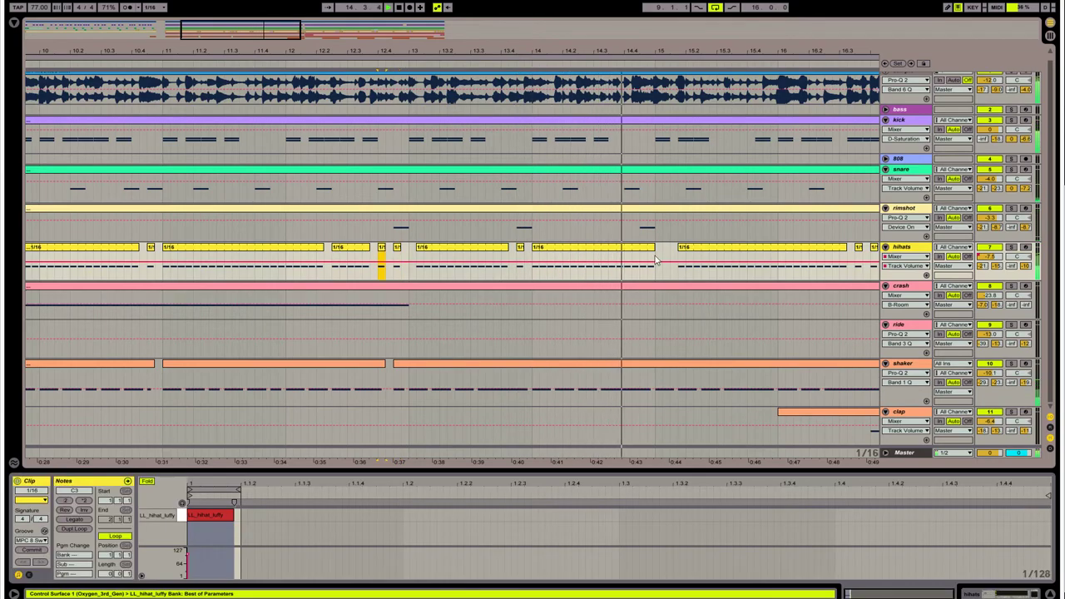
- Place an extra rimshot hit from 13.4.4 to 14.1.2, extend the following rimshot clip to 15.1.1, and play back the transition
left_click(649, 228)
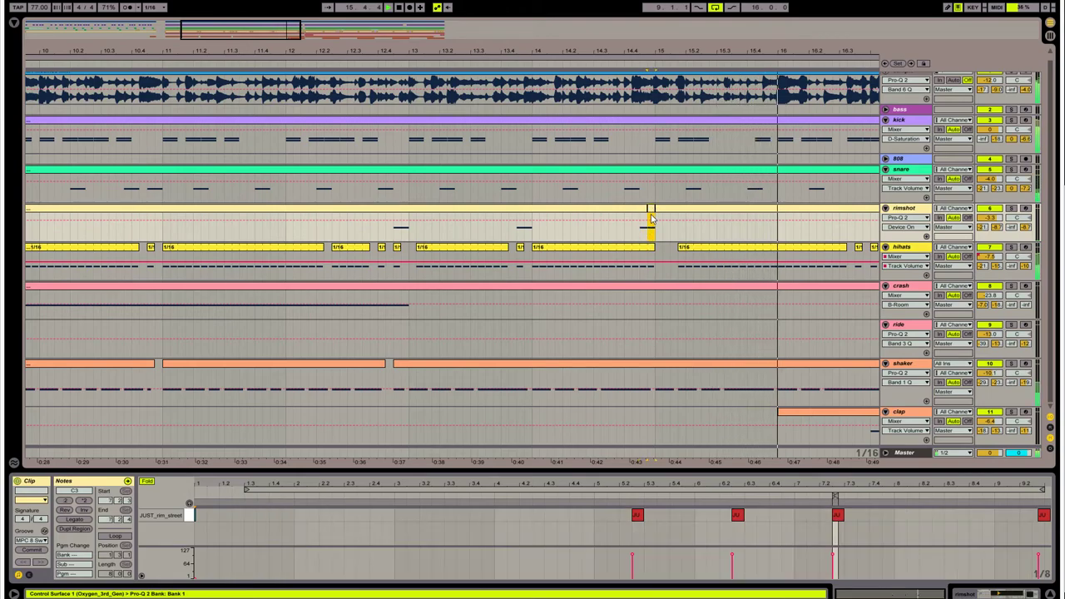
left_click(526, 209)
left_click(529, 211)
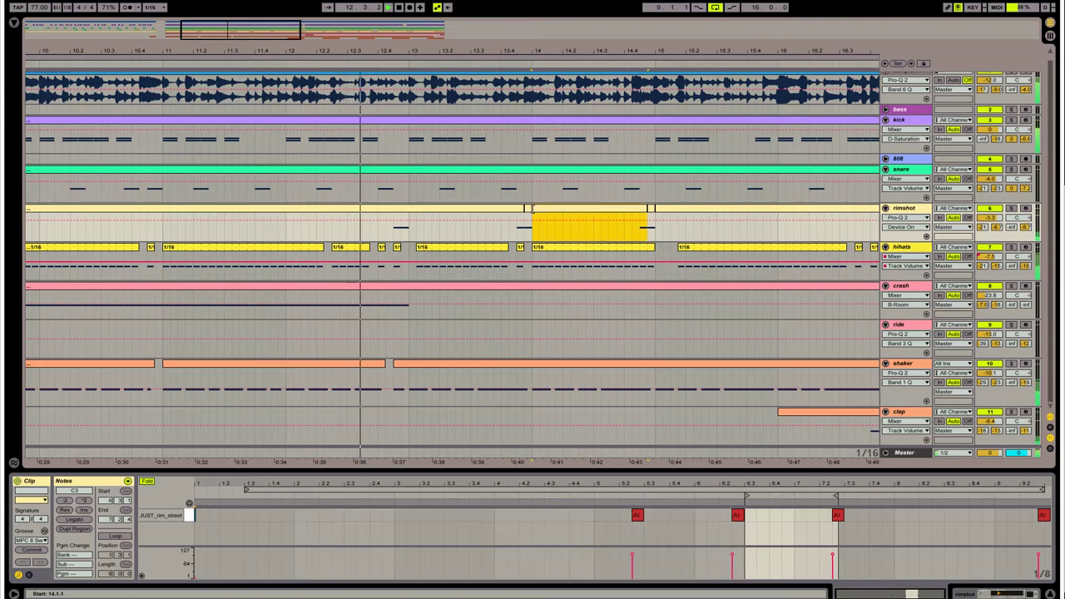
left_click(530, 213)
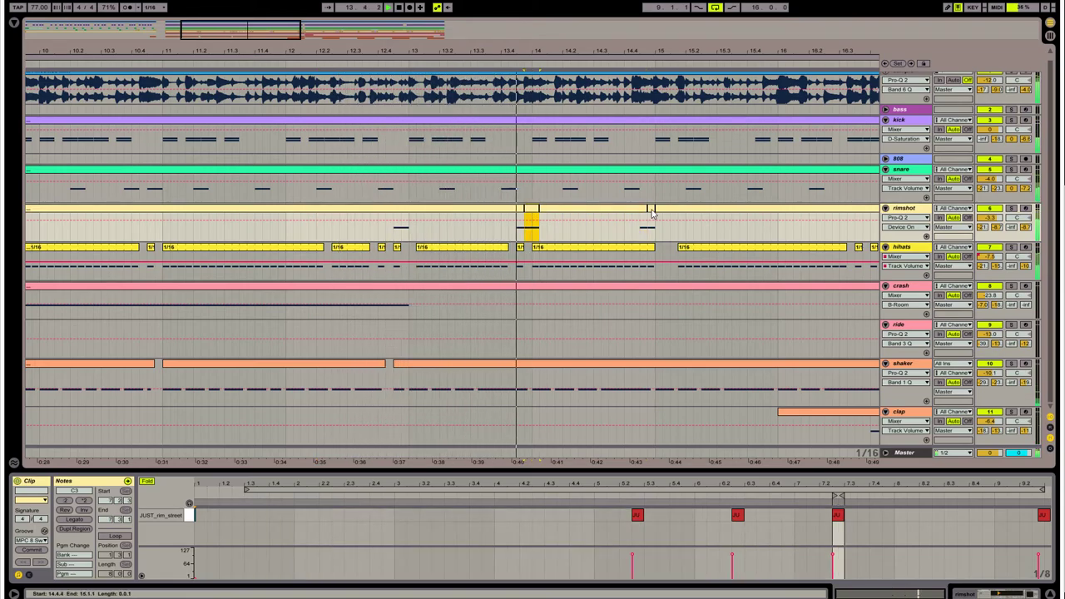
left_click_drag(648, 209, 655, 210)
left_click_drag(536, 249, 534, 248)
left_click(491, 238)
key("space")
key("space")
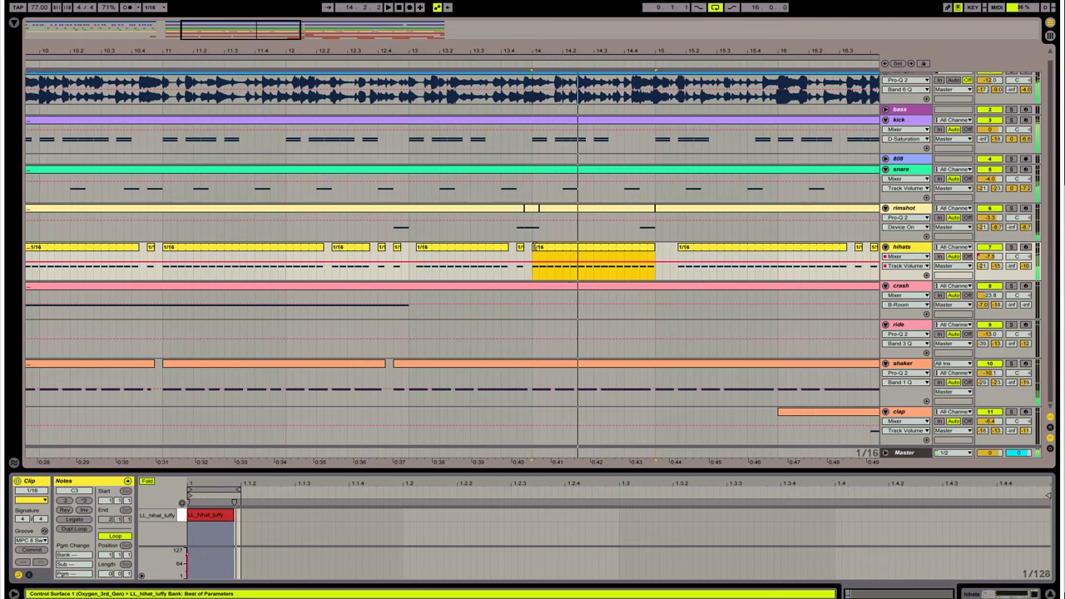
left_click(518, 149)
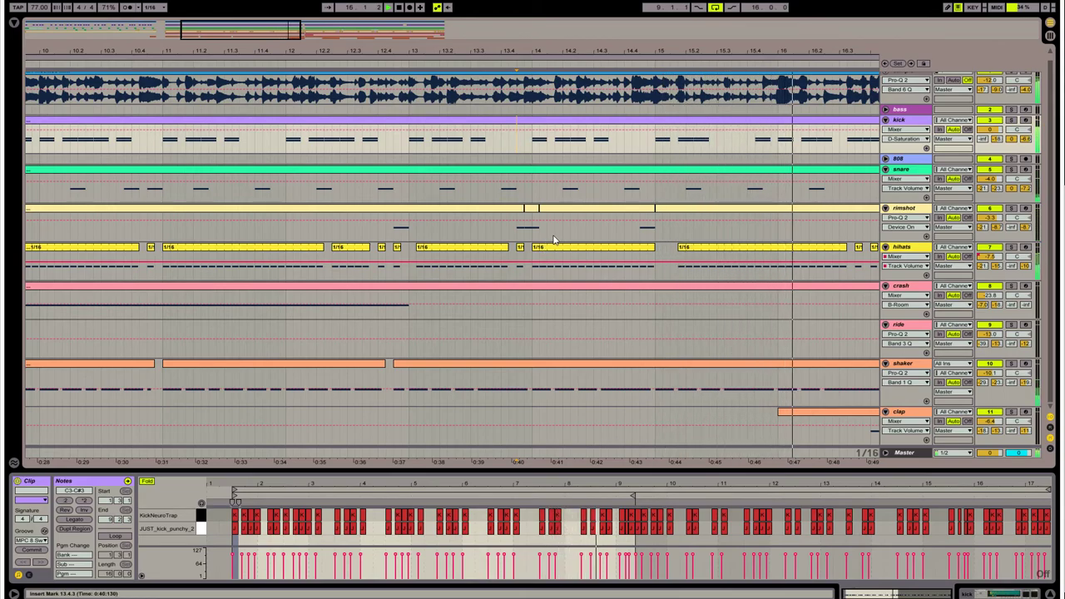
- Copy the rimshot section from 13.4.3 to 14.1.2 and paste it at 15.4.3
left_click_drag(517, 234, 539, 237)
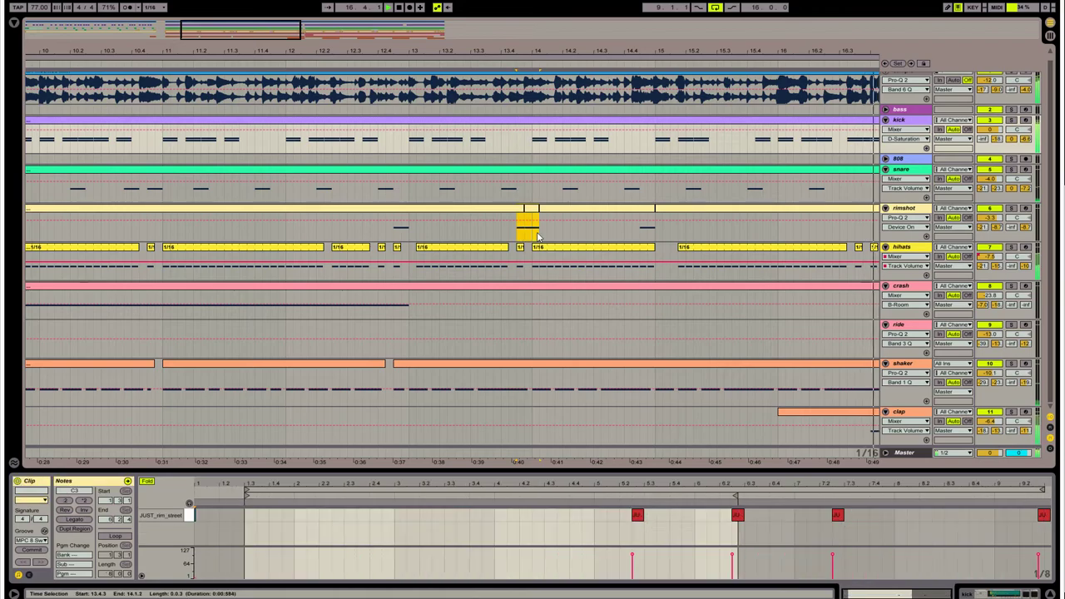
left_click(640, 234)
key("space")
key("space")
left_click(702, 234)
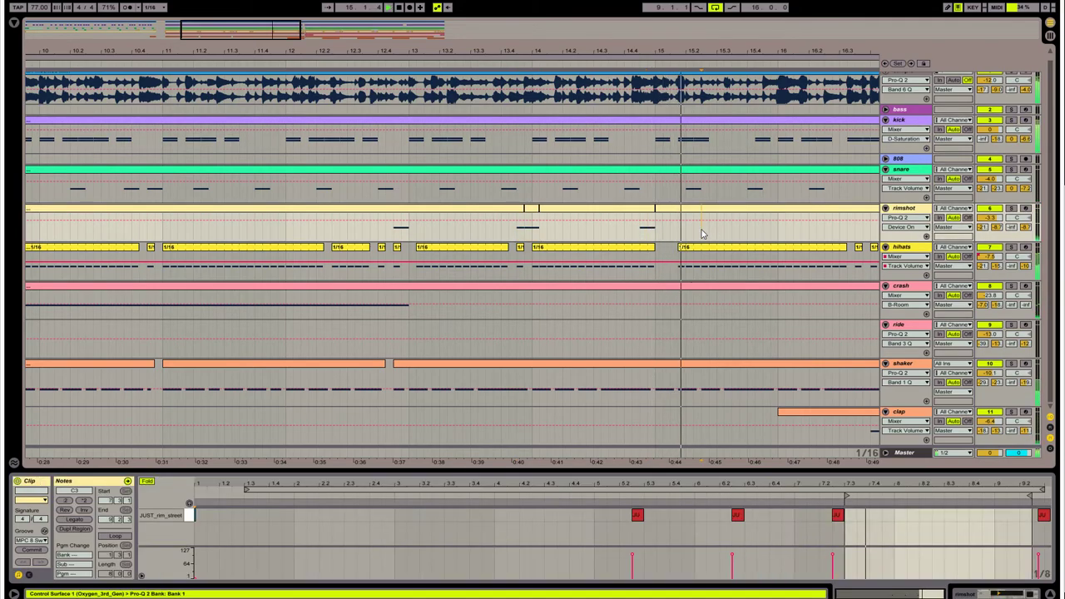
key("ctrl+v")
left_click_drag(702, 234, 764, 234)
- Delete the one-sixteenth hi-hat section at 15.4.4
left_click_drag(337, 28, 356, 30)
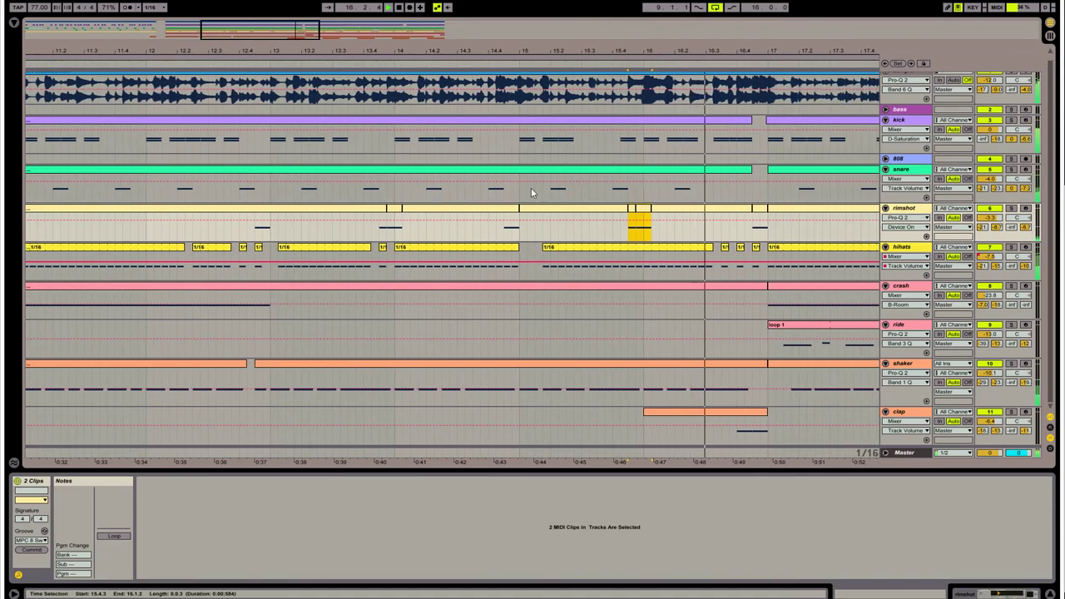
left_click_drag(638, 279, 644, 280)
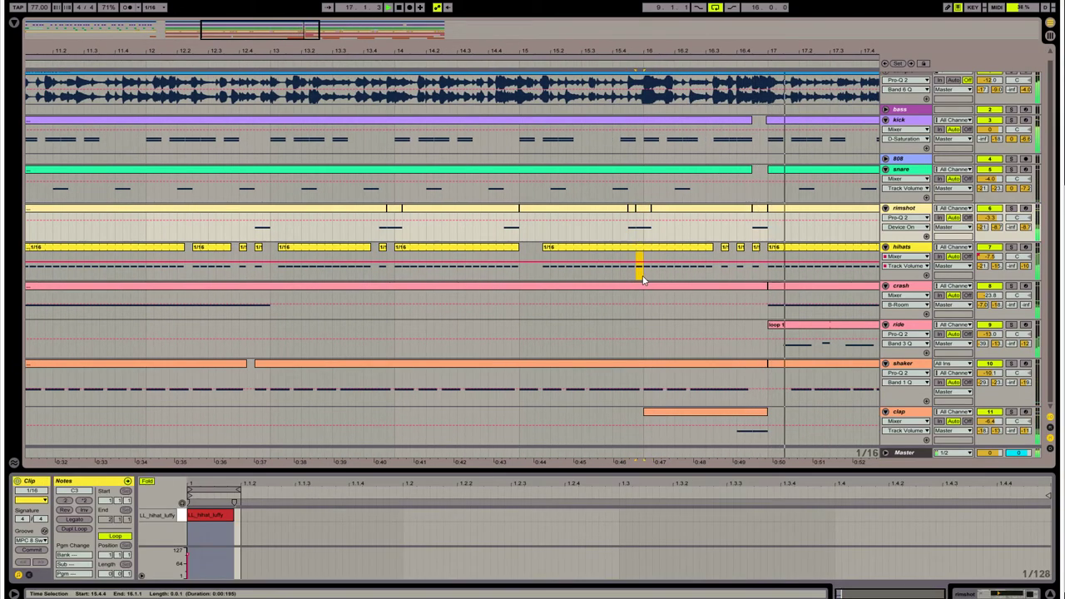
key("Delete")
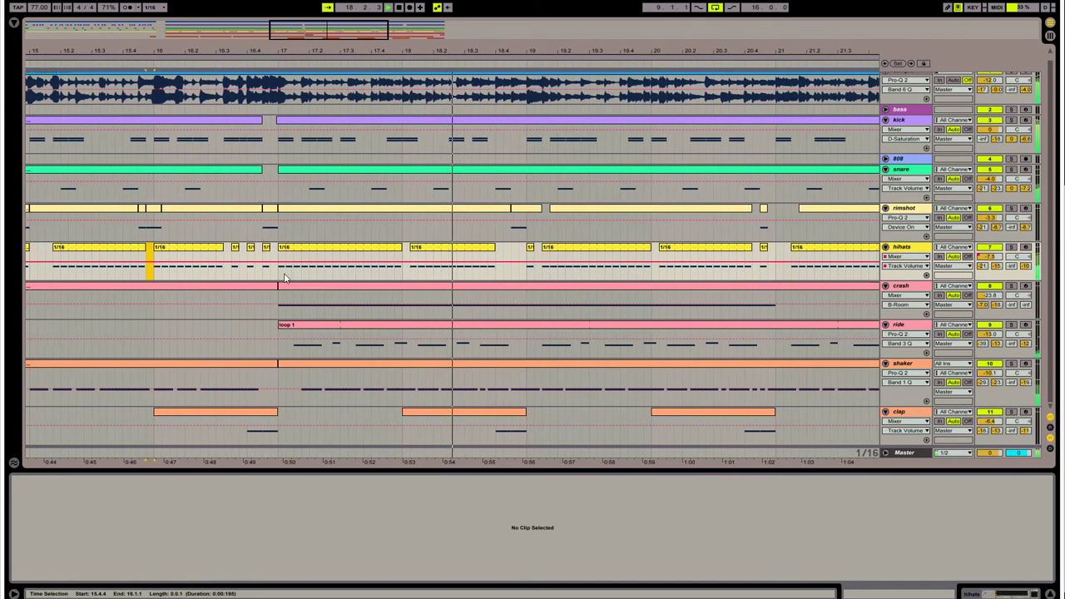
- Clear the track volume automation on the hihats track while the arrangement plays
left_click(292, 304)
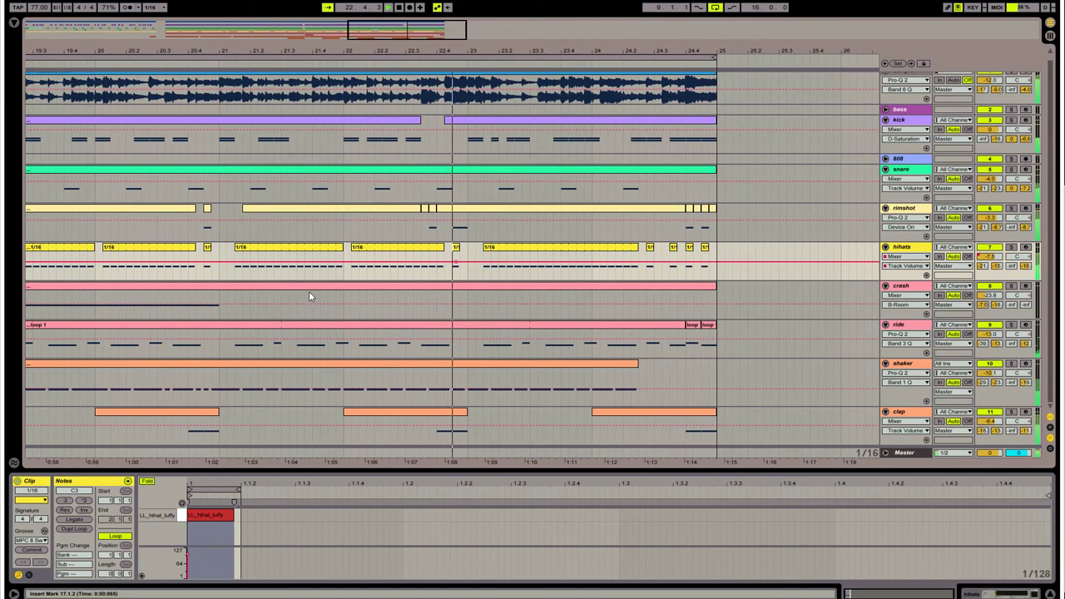
left_click(363, 308)
left_click(421, 266)
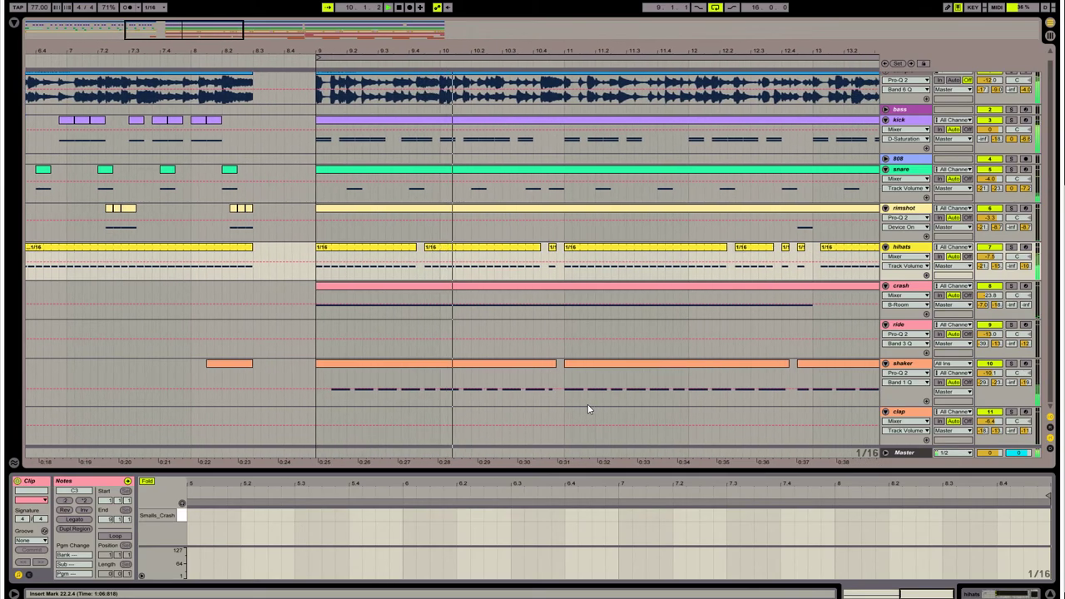
- Save the set and switch to OBS
key("super+s")
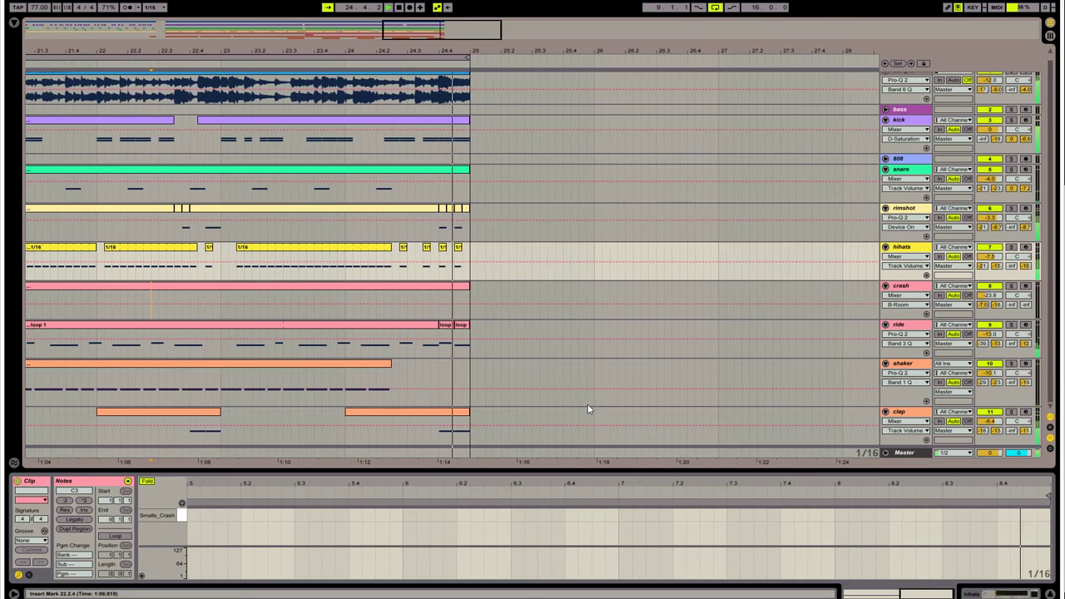
key("alt+Tab")
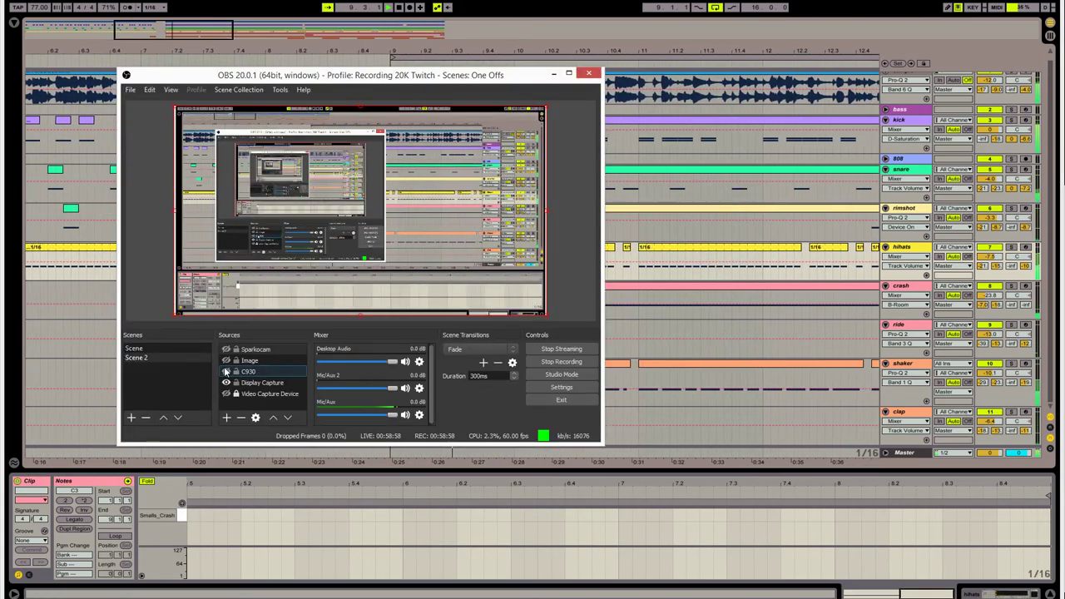